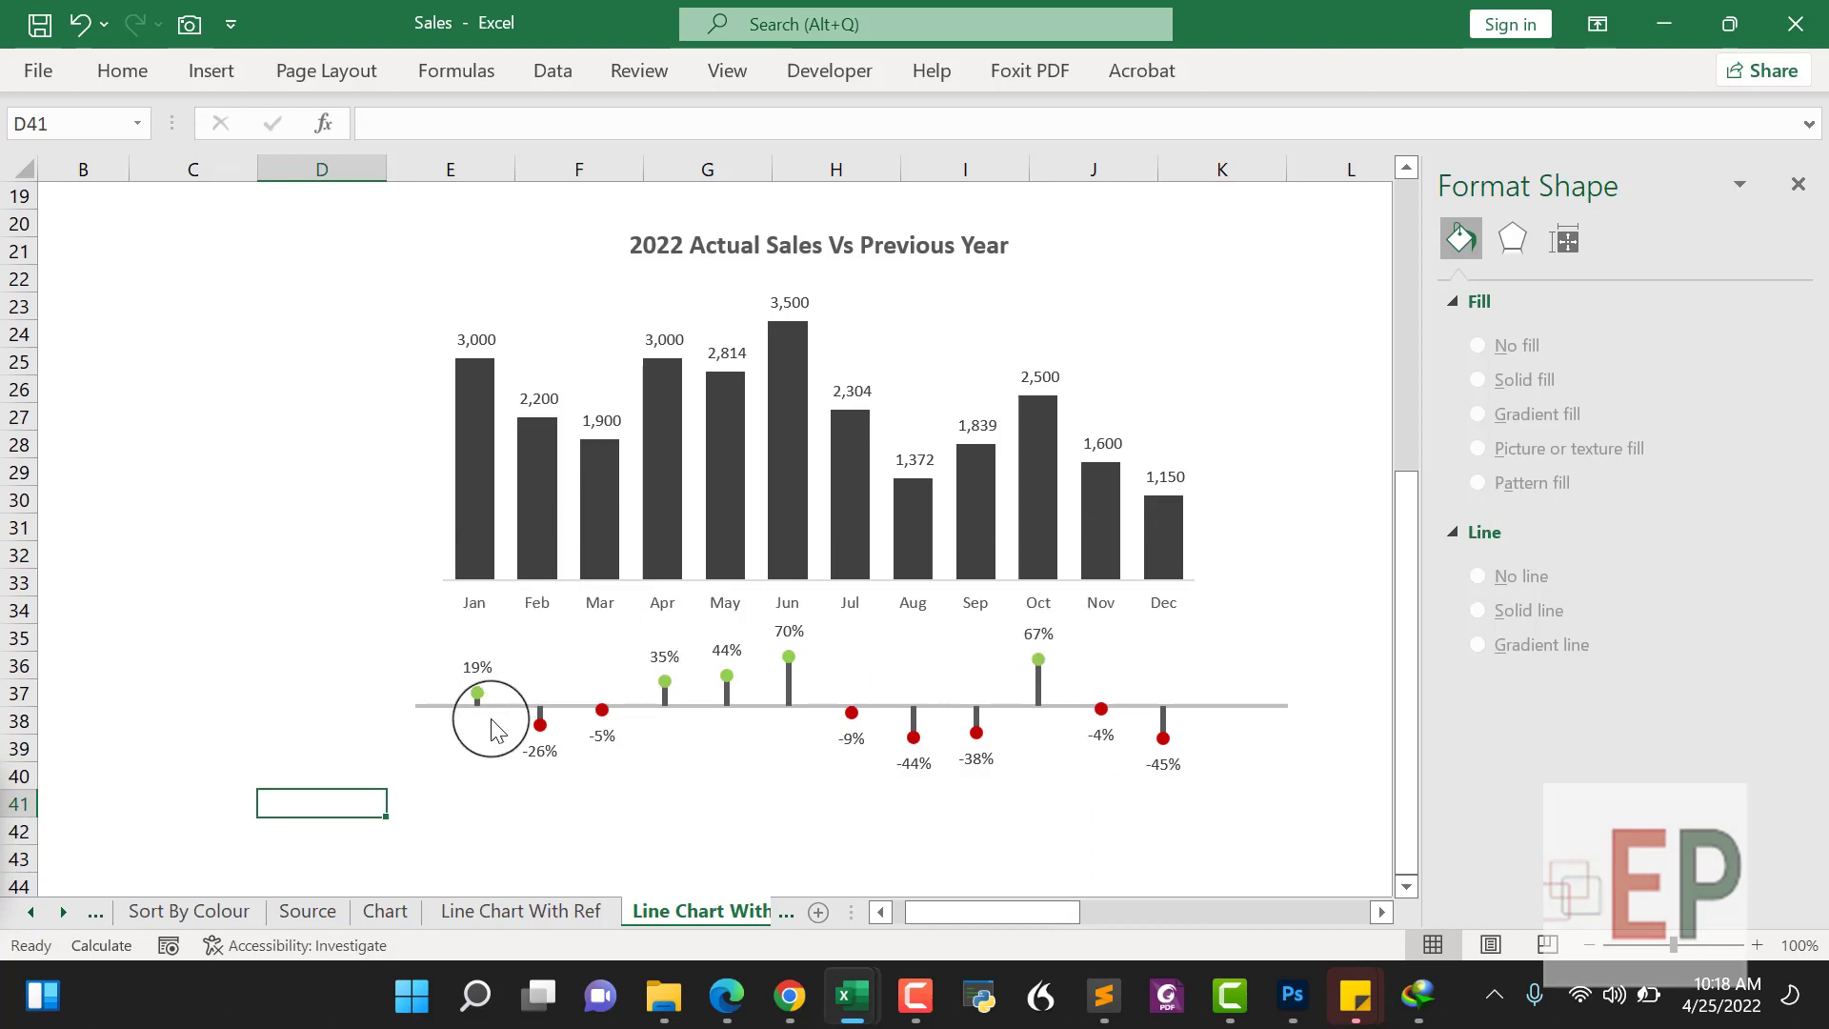
# Examine the 2022 Actual Sales Vs Previous Year table, especially its Variance %, Max and Min columns
pyautogui.click(237, 693)
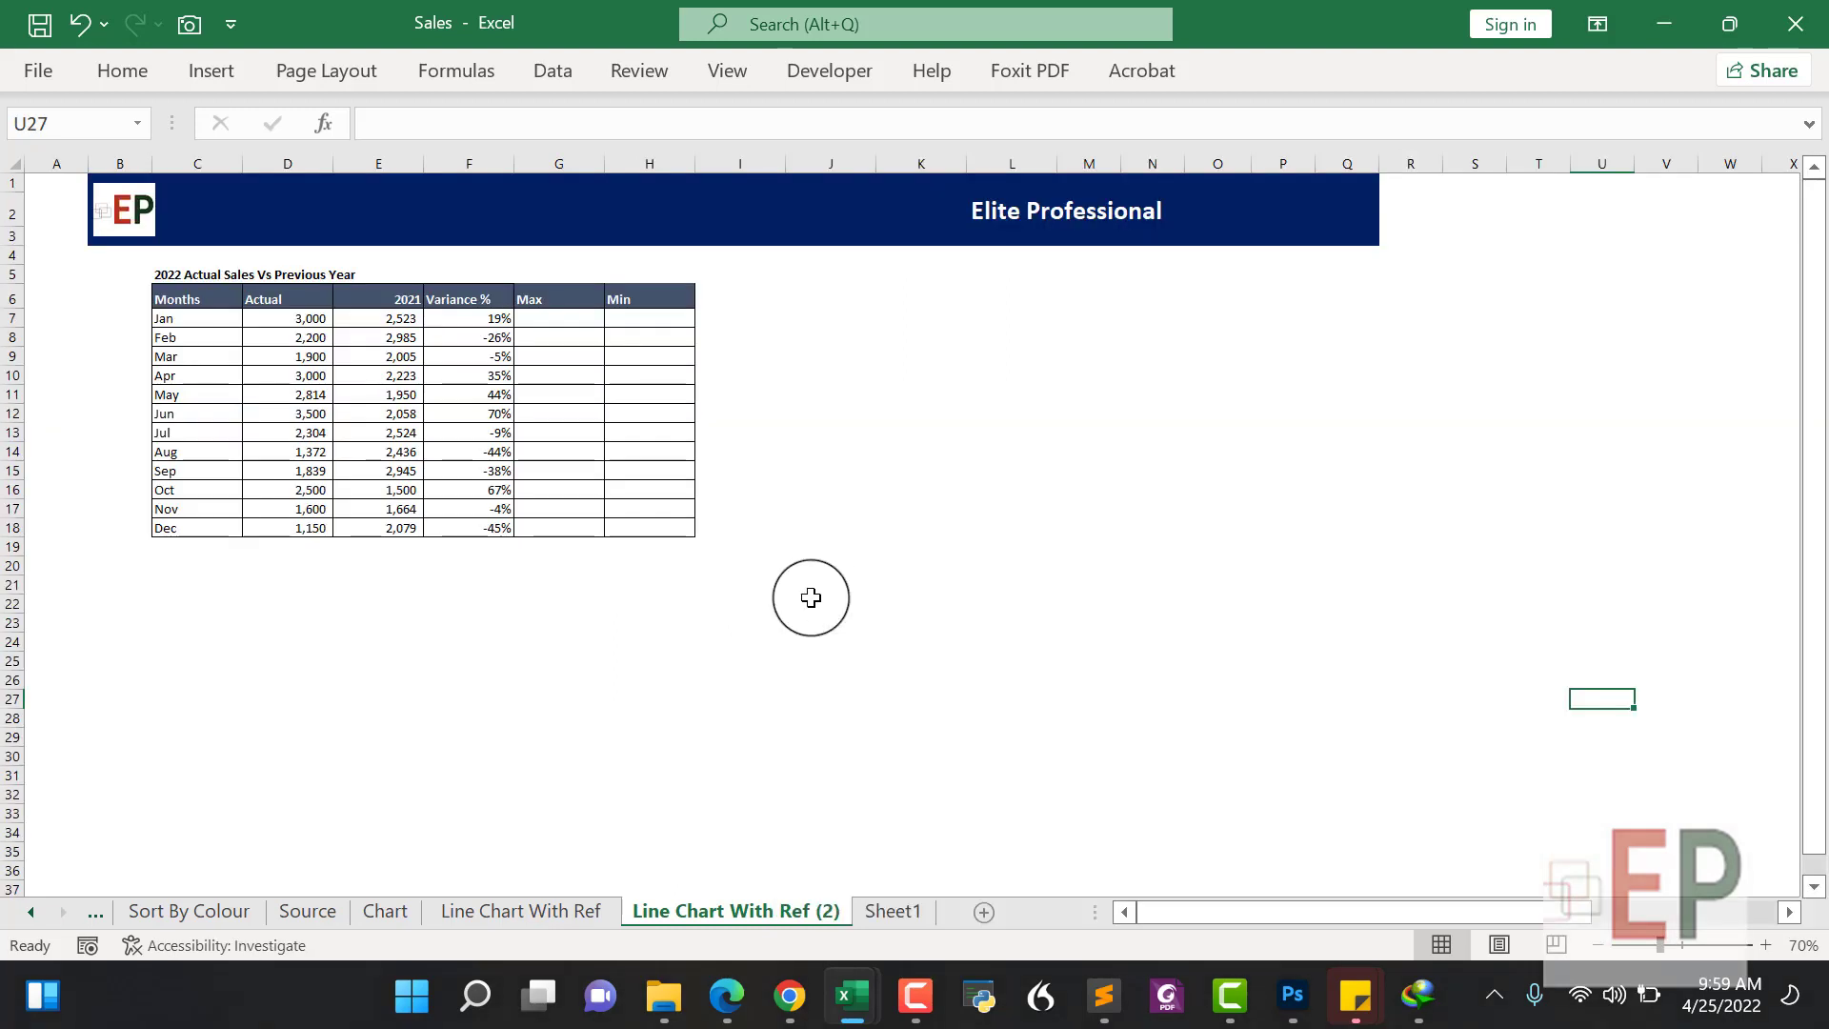
pyautogui.click(816, 602)
pyautogui.click(654, 779)
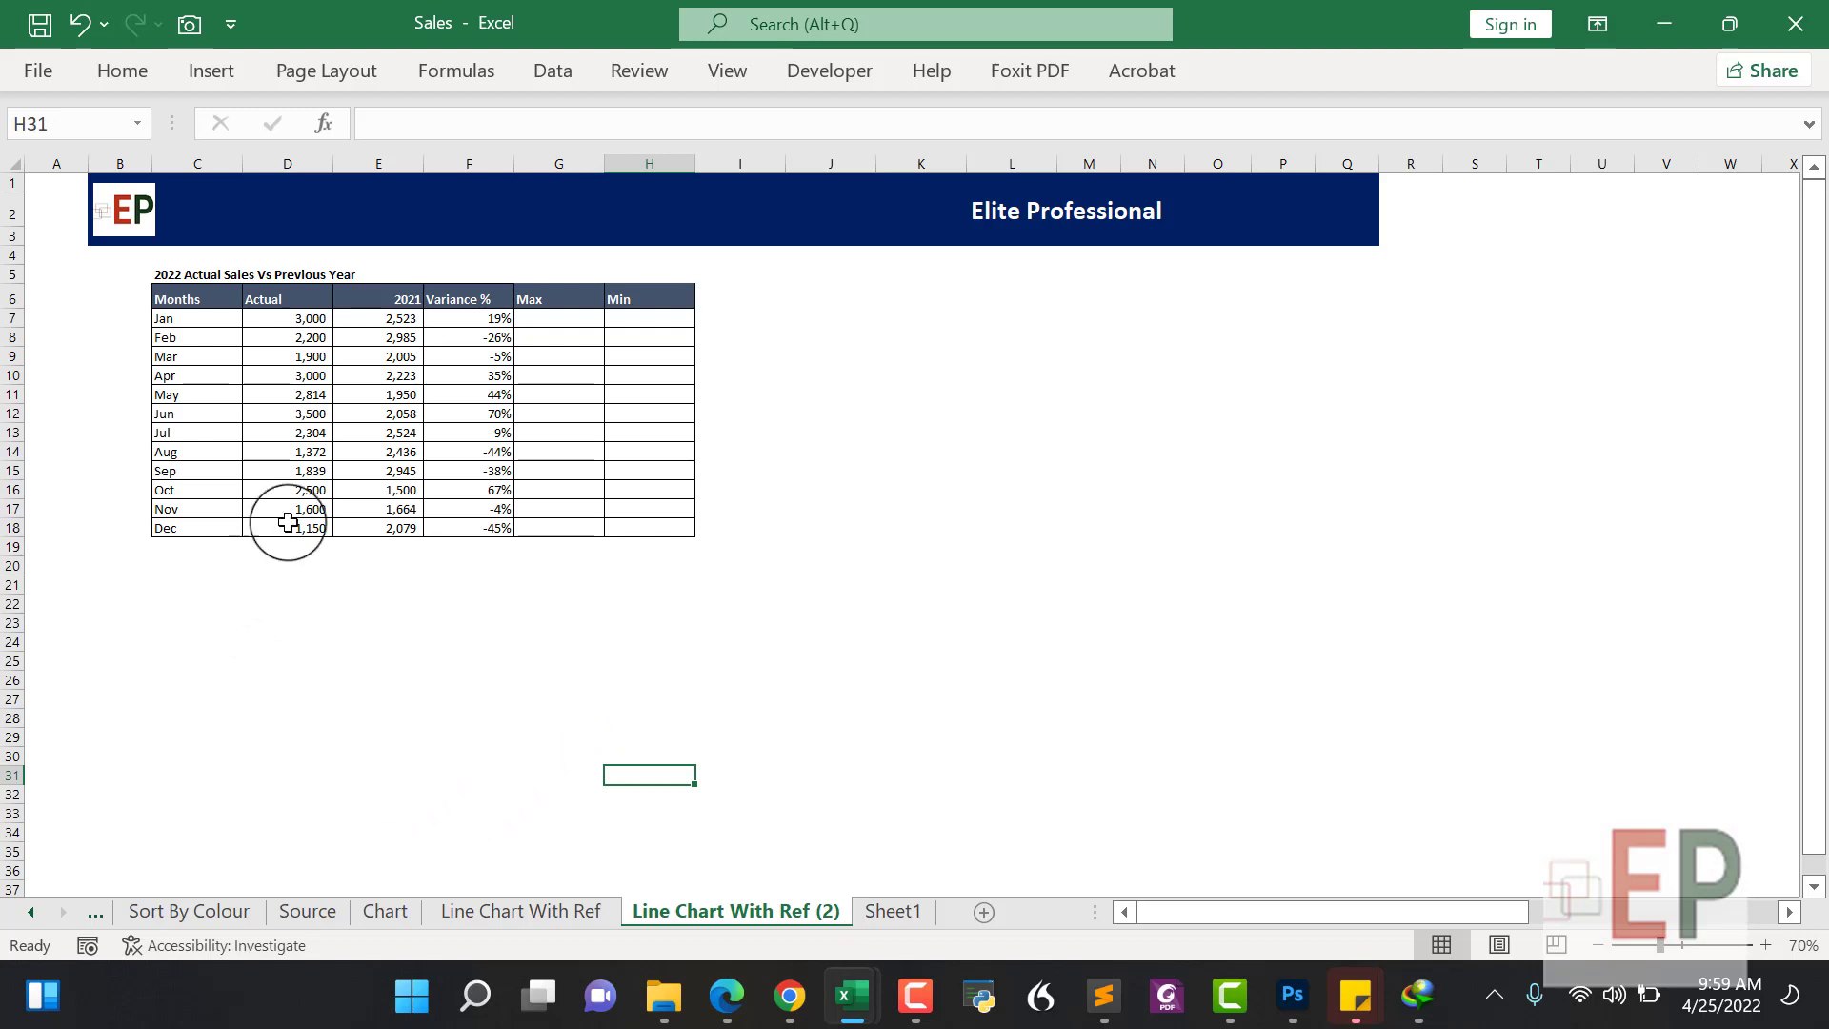
pyautogui.click(467, 298)
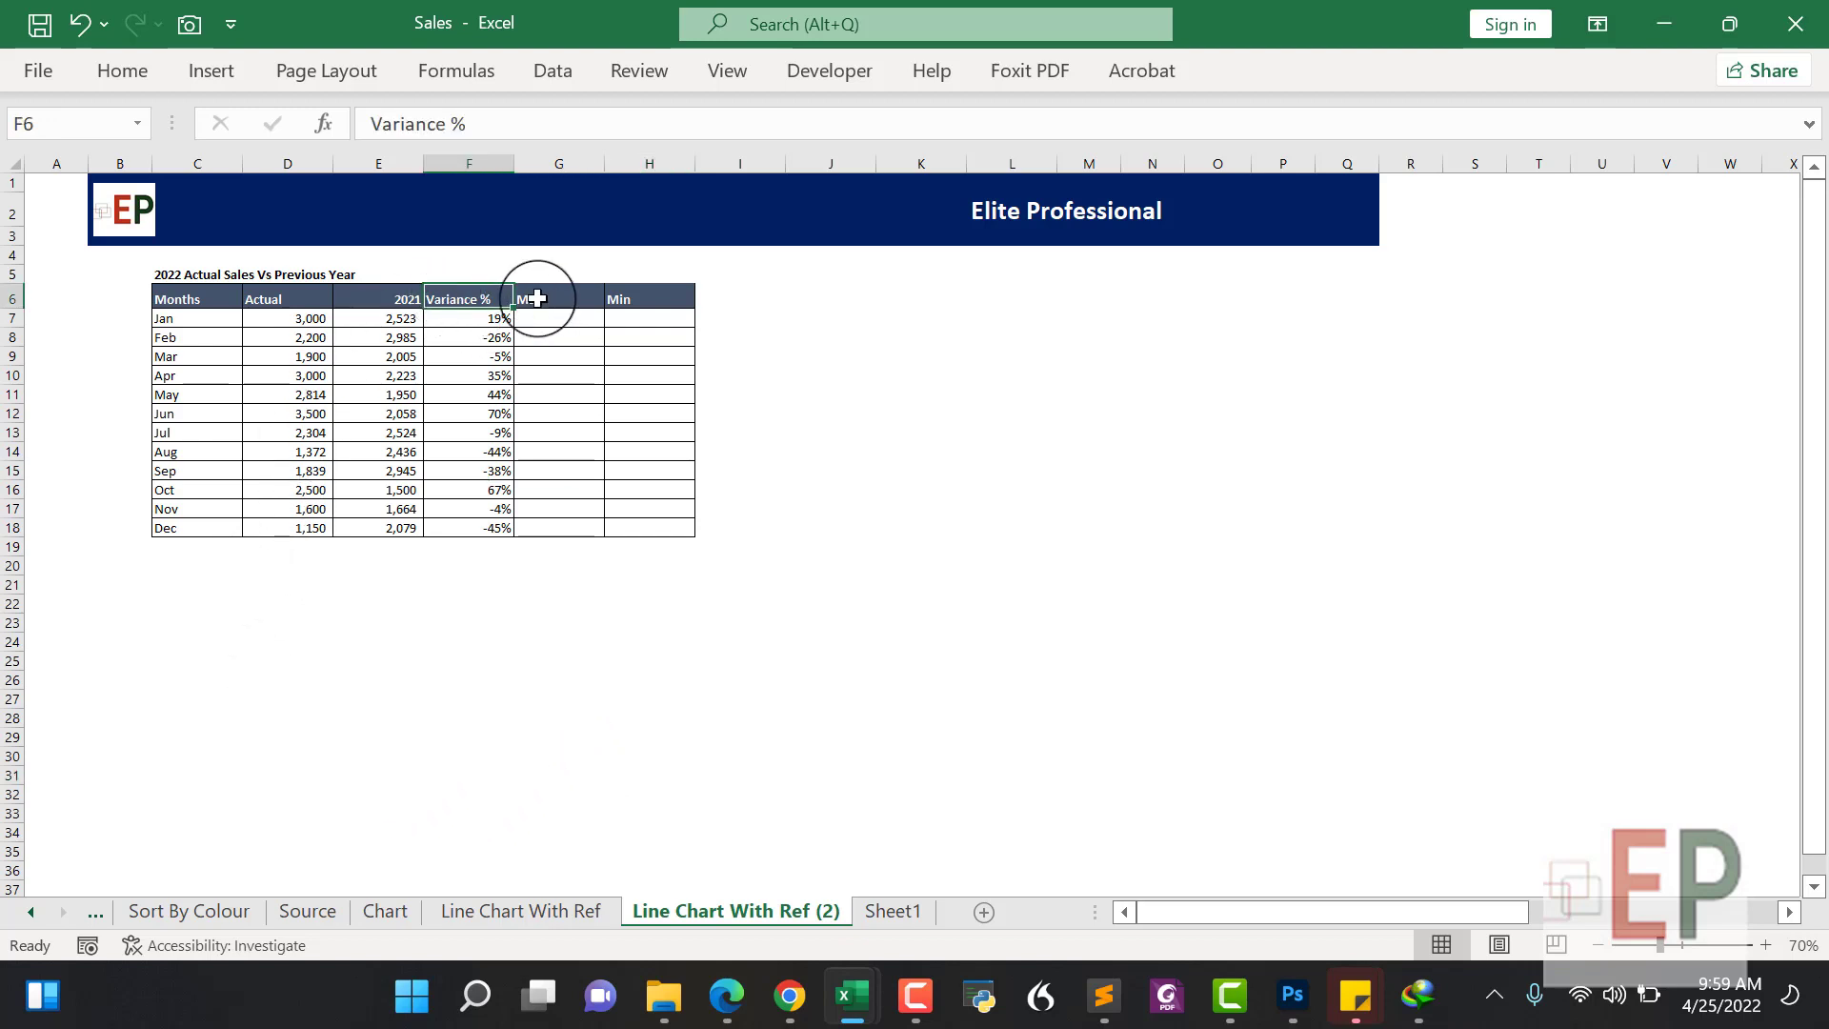
pyautogui.click(544, 297)
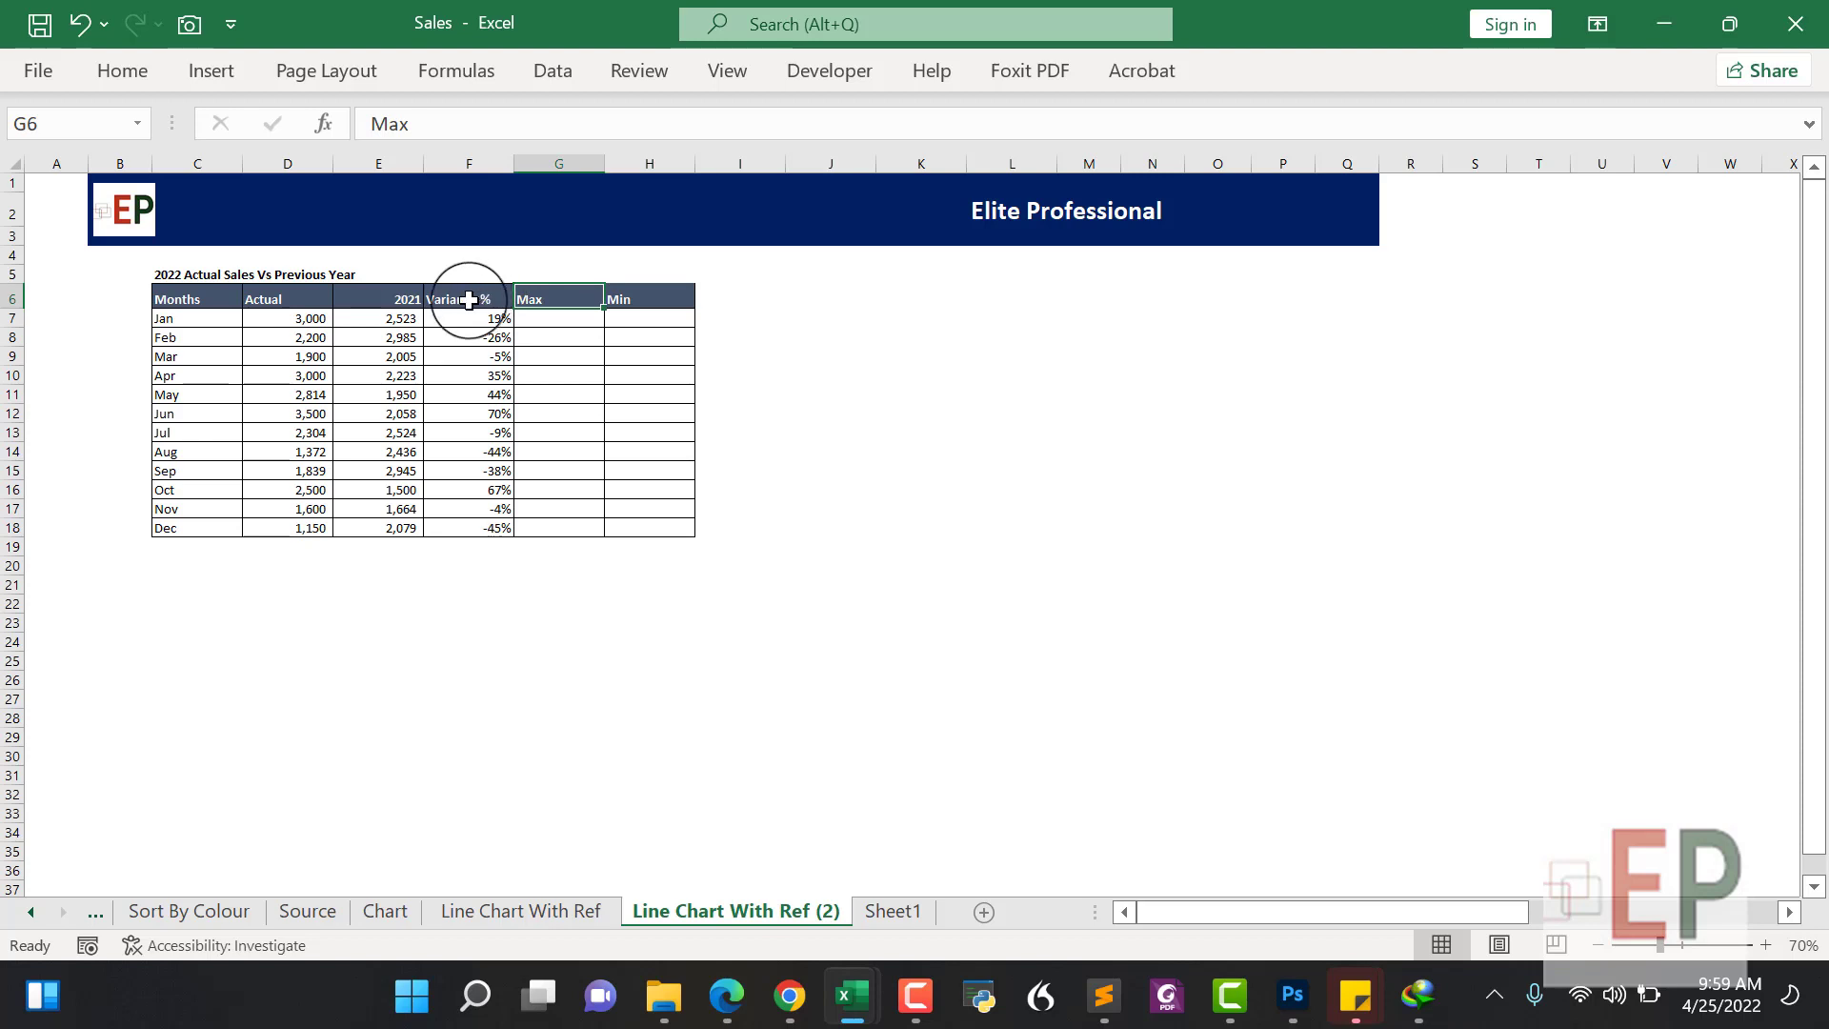
pyautogui.click(474, 299)
pyautogui.click(563, 298)
pyautogui.click(551, 318)
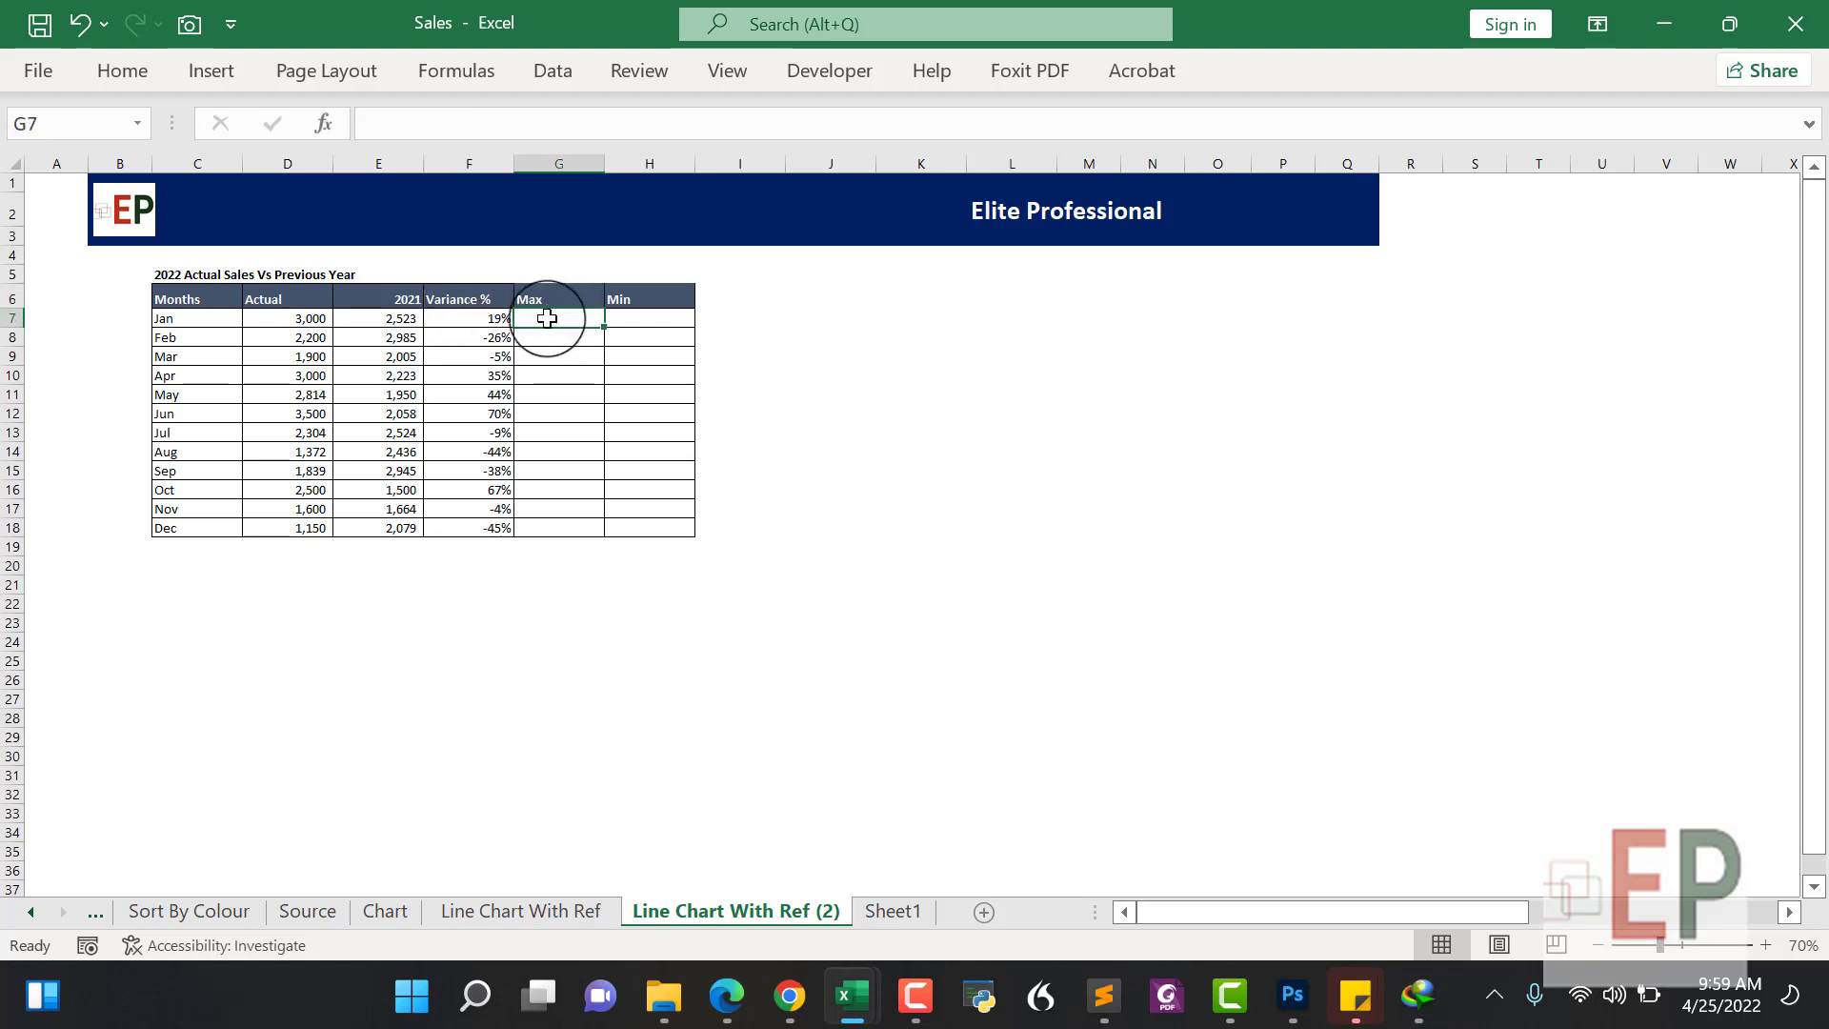
pyautogui.moveTo(552, 318); pyautogui.dragTo(558, 509)
pyautogui.moveTo(648, 316); pyautogui.dragTo(648, 526)
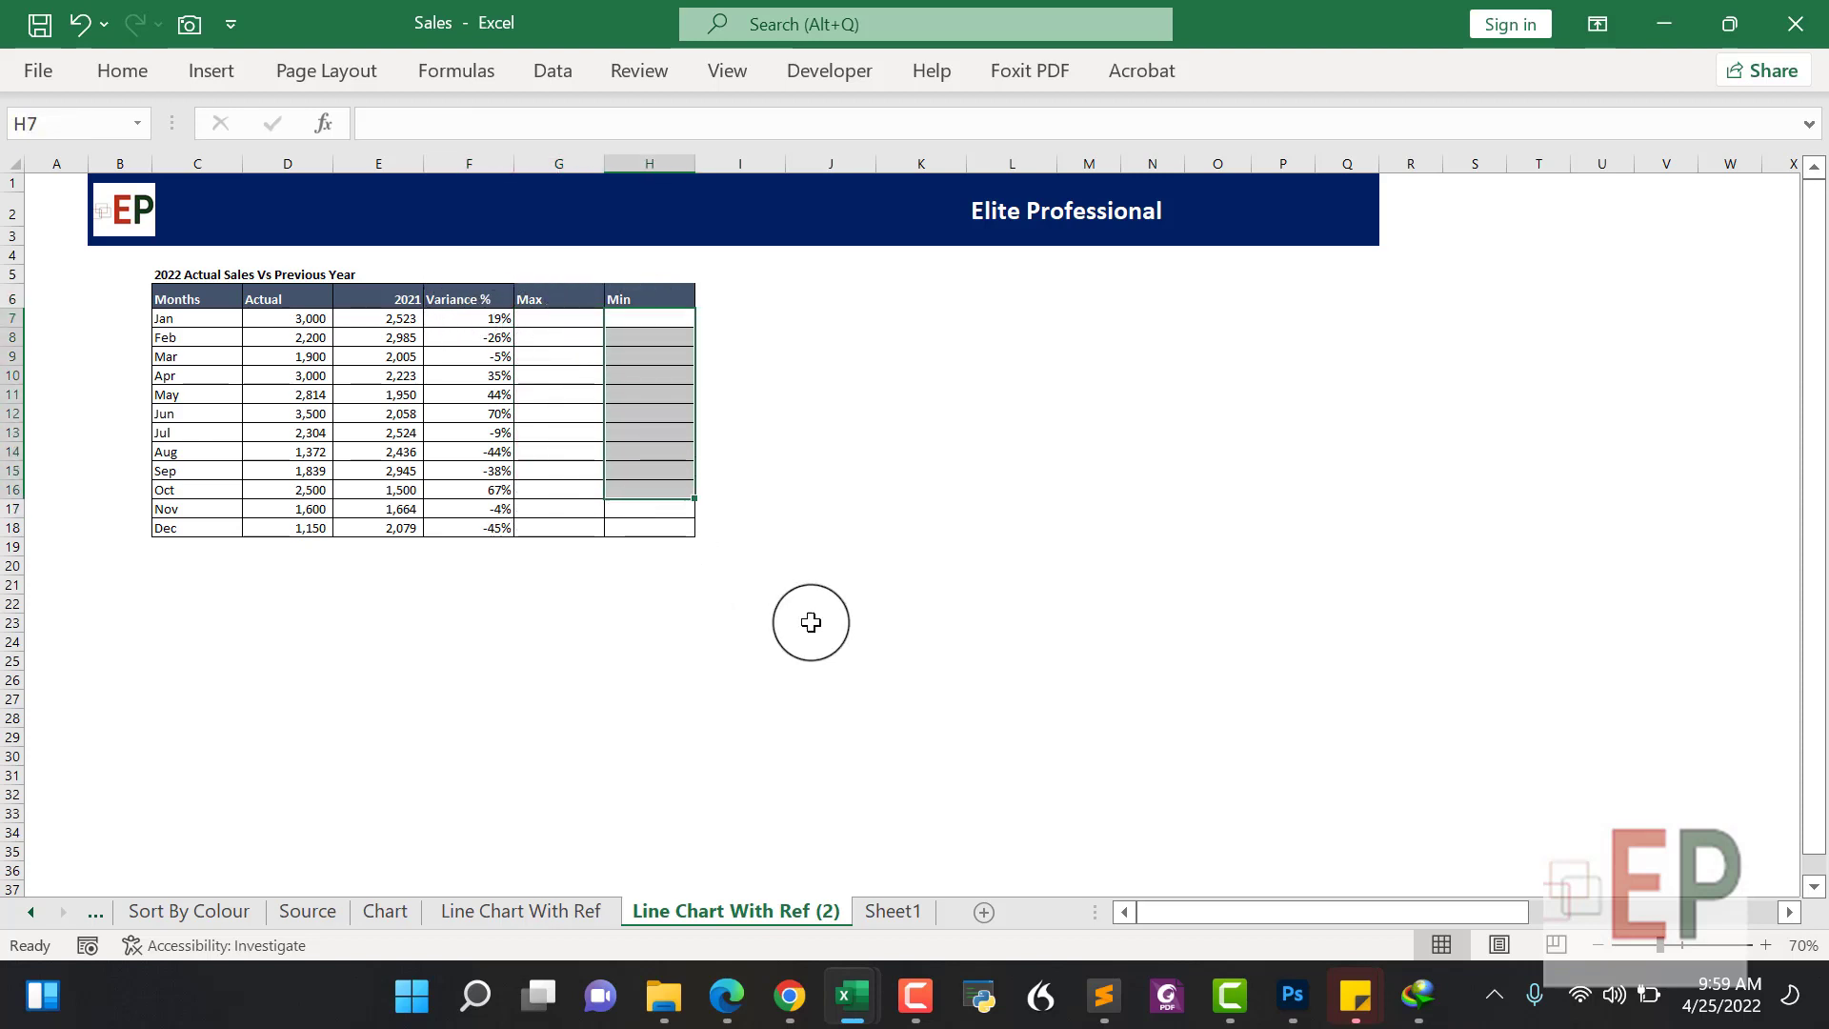
pyautogui.click(903, 657)
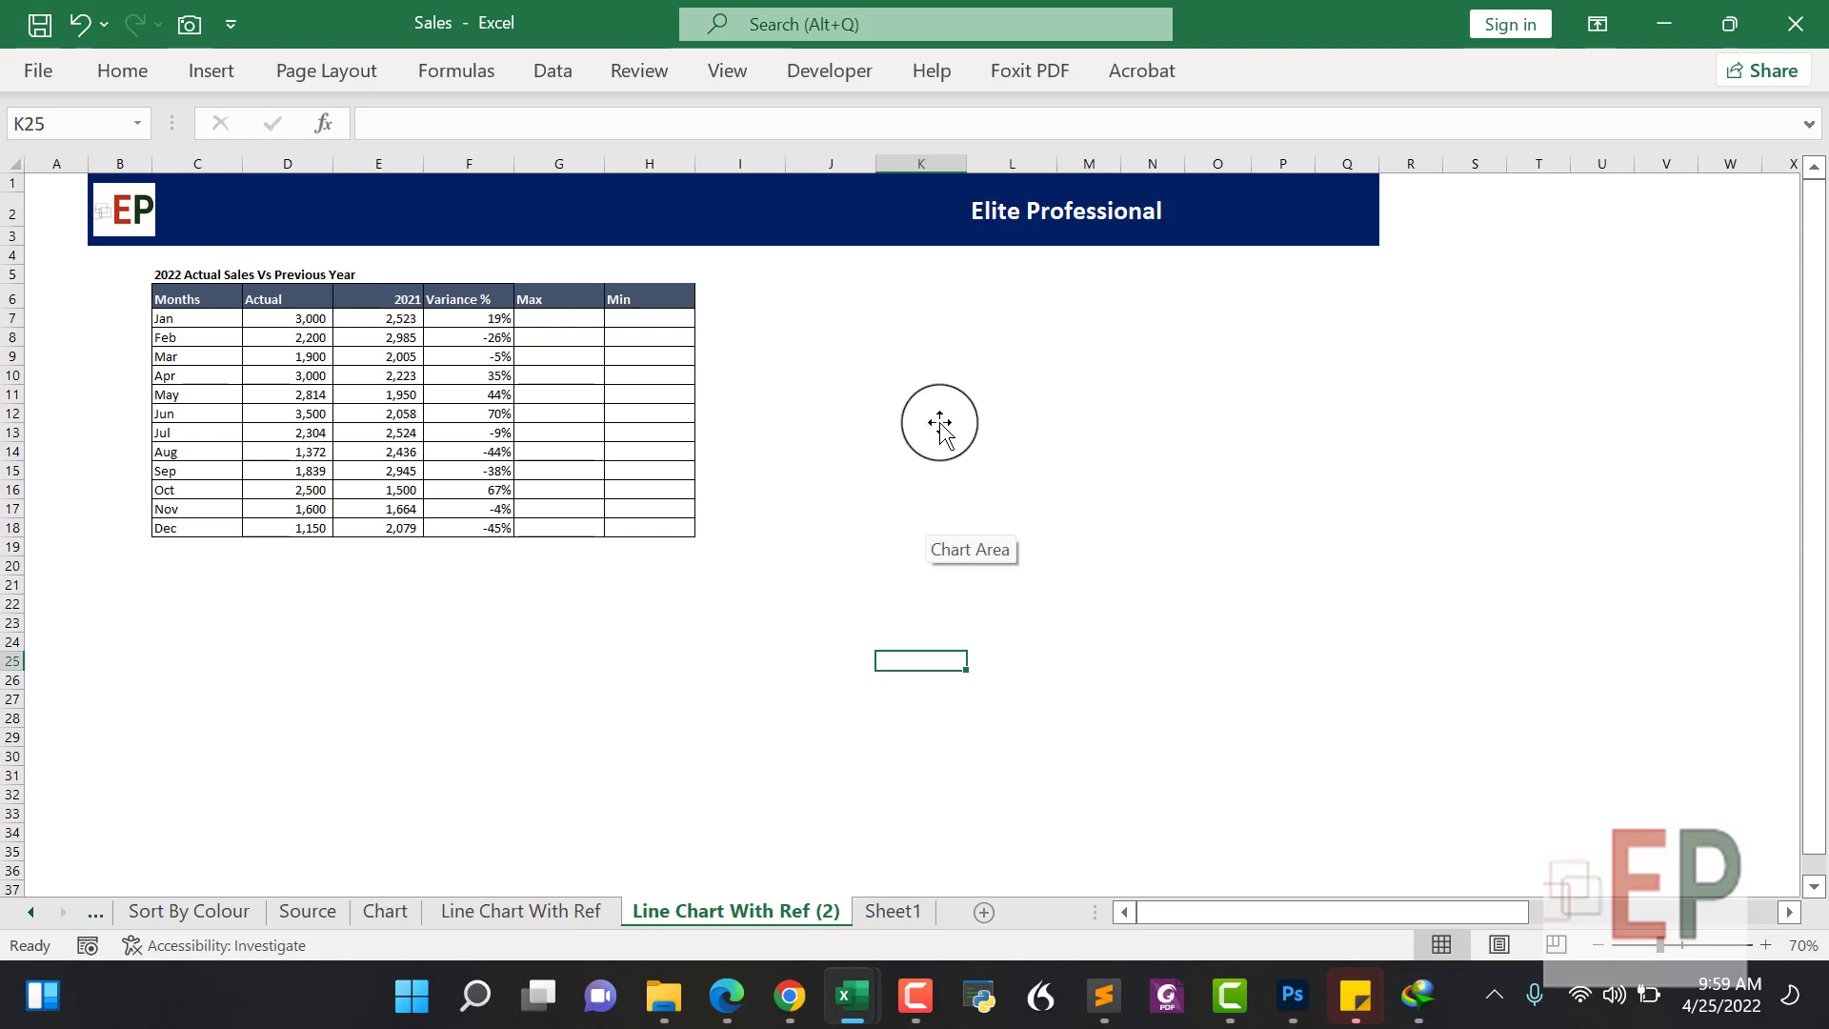
pyautogui.click(541, 318)
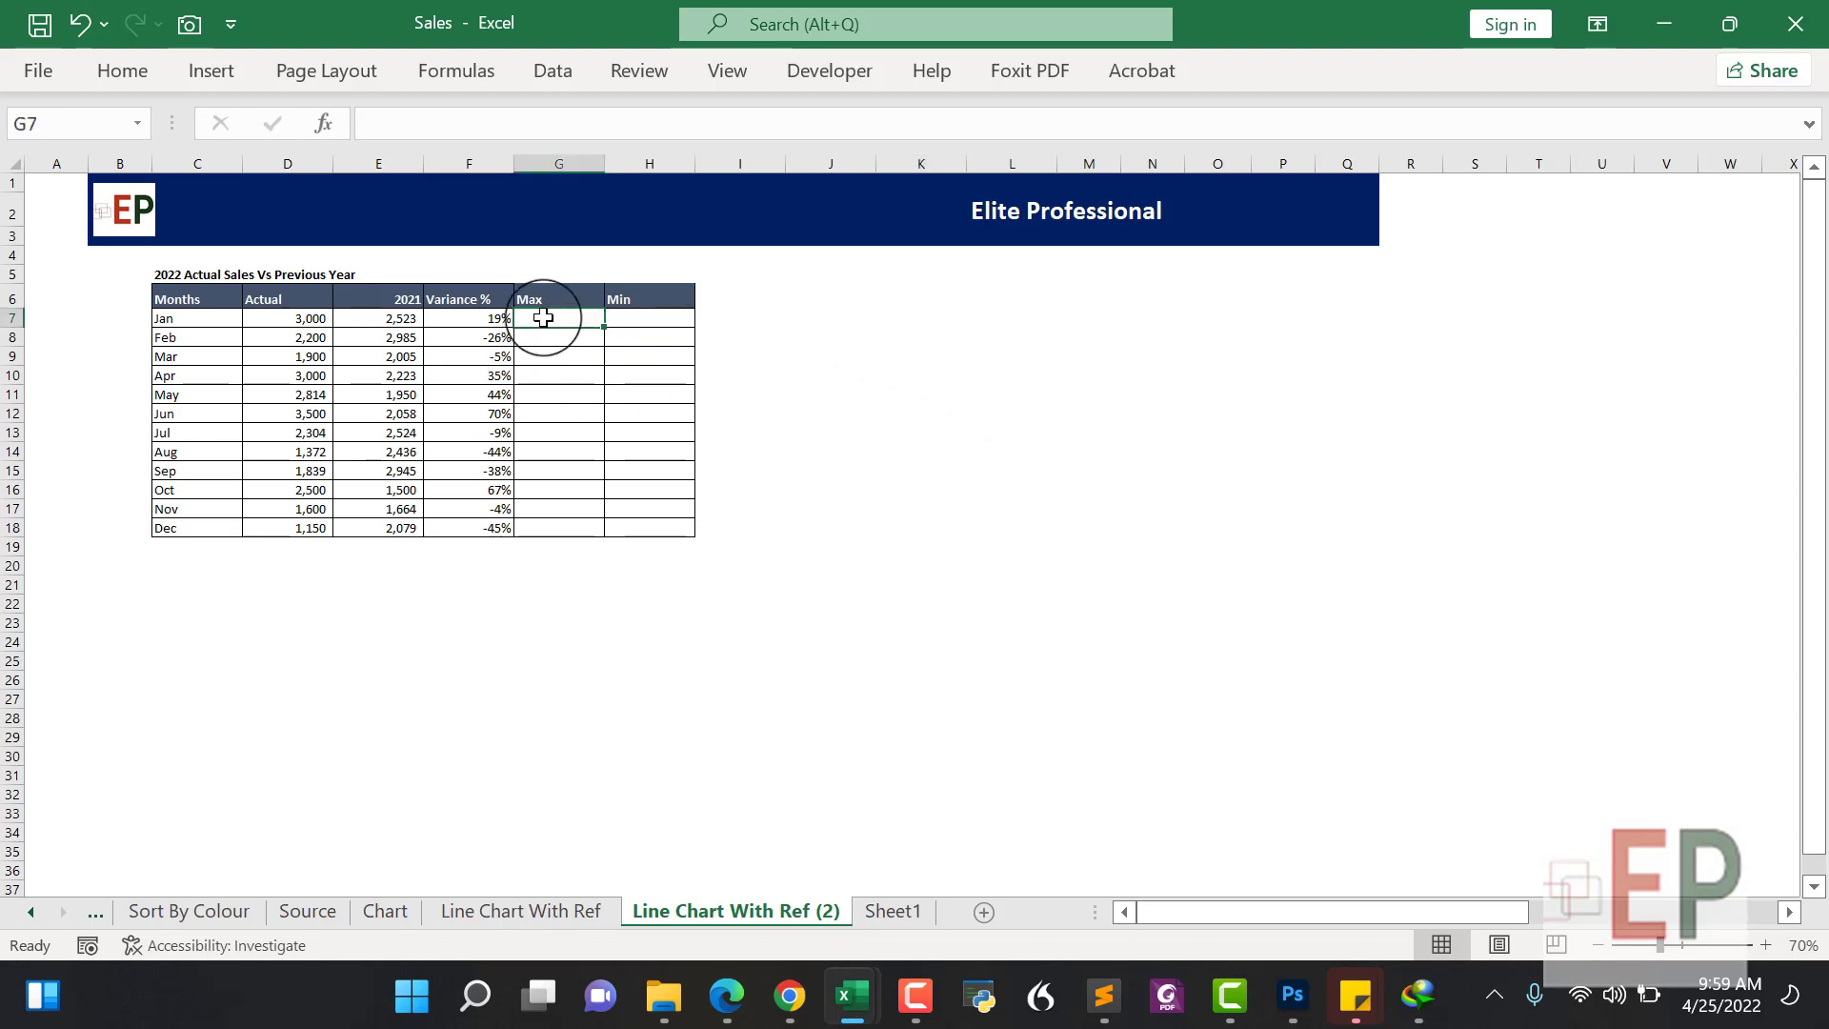
# Clear the Variance % values for all months, F7:F18
pyautogui.click(488, 320)
pyautogui.moveTo(483, 335); pyautogui.dragTo(482, 527)
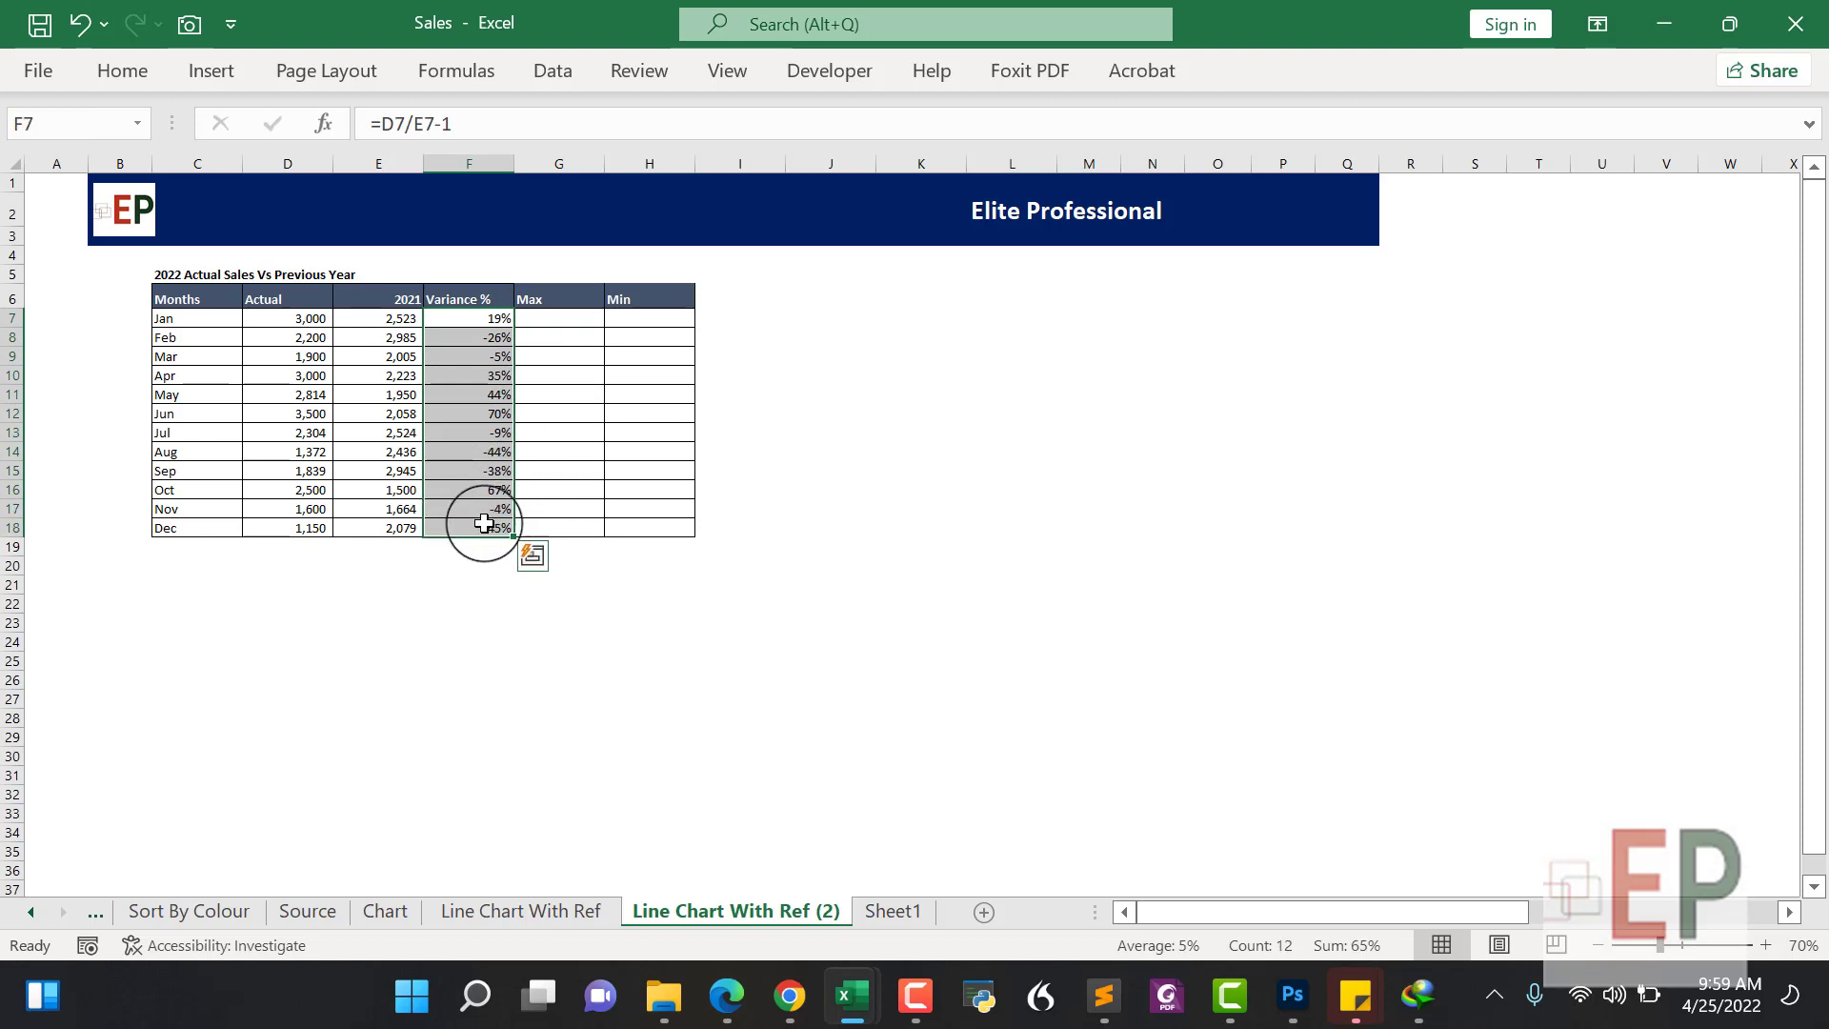
pyautogui.press('Delete')
# Enter the formula =D7/E7-1 in F7 to calculate January's variance percentage
pyautogui.click(448, 318)
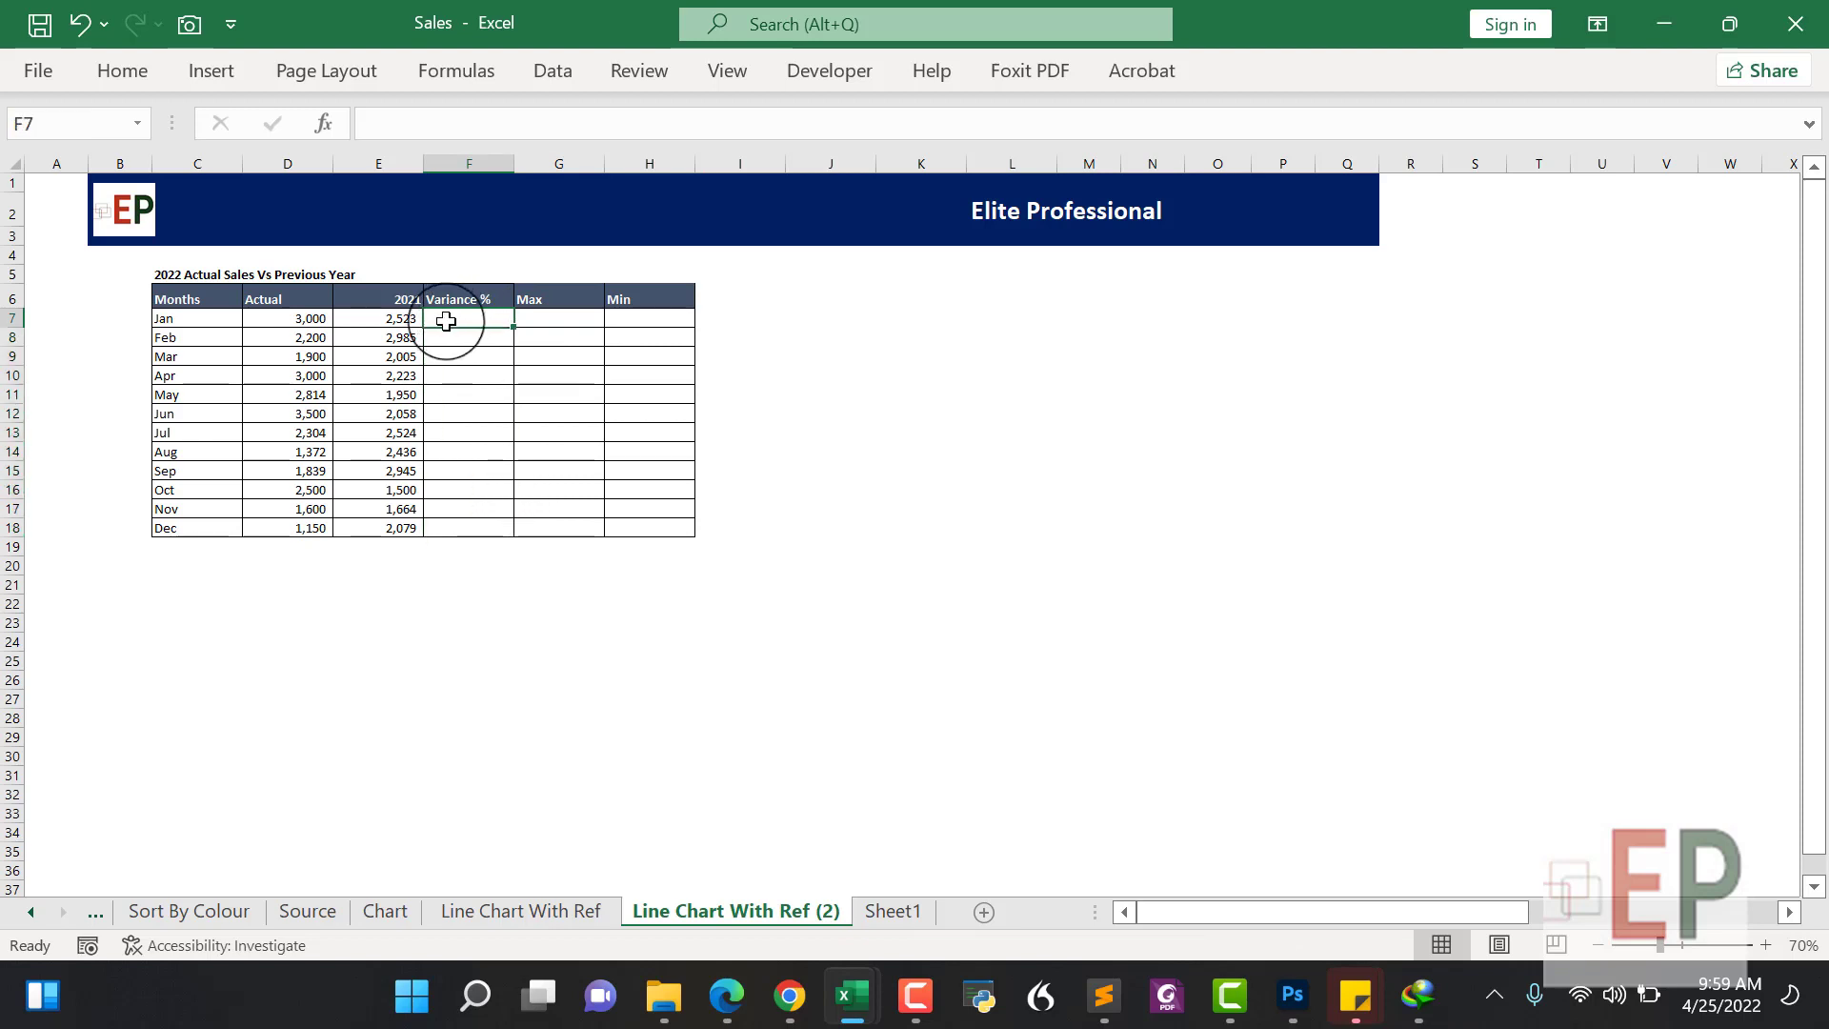
pyautogui.write('=')
pyautogui.click(272, 322)
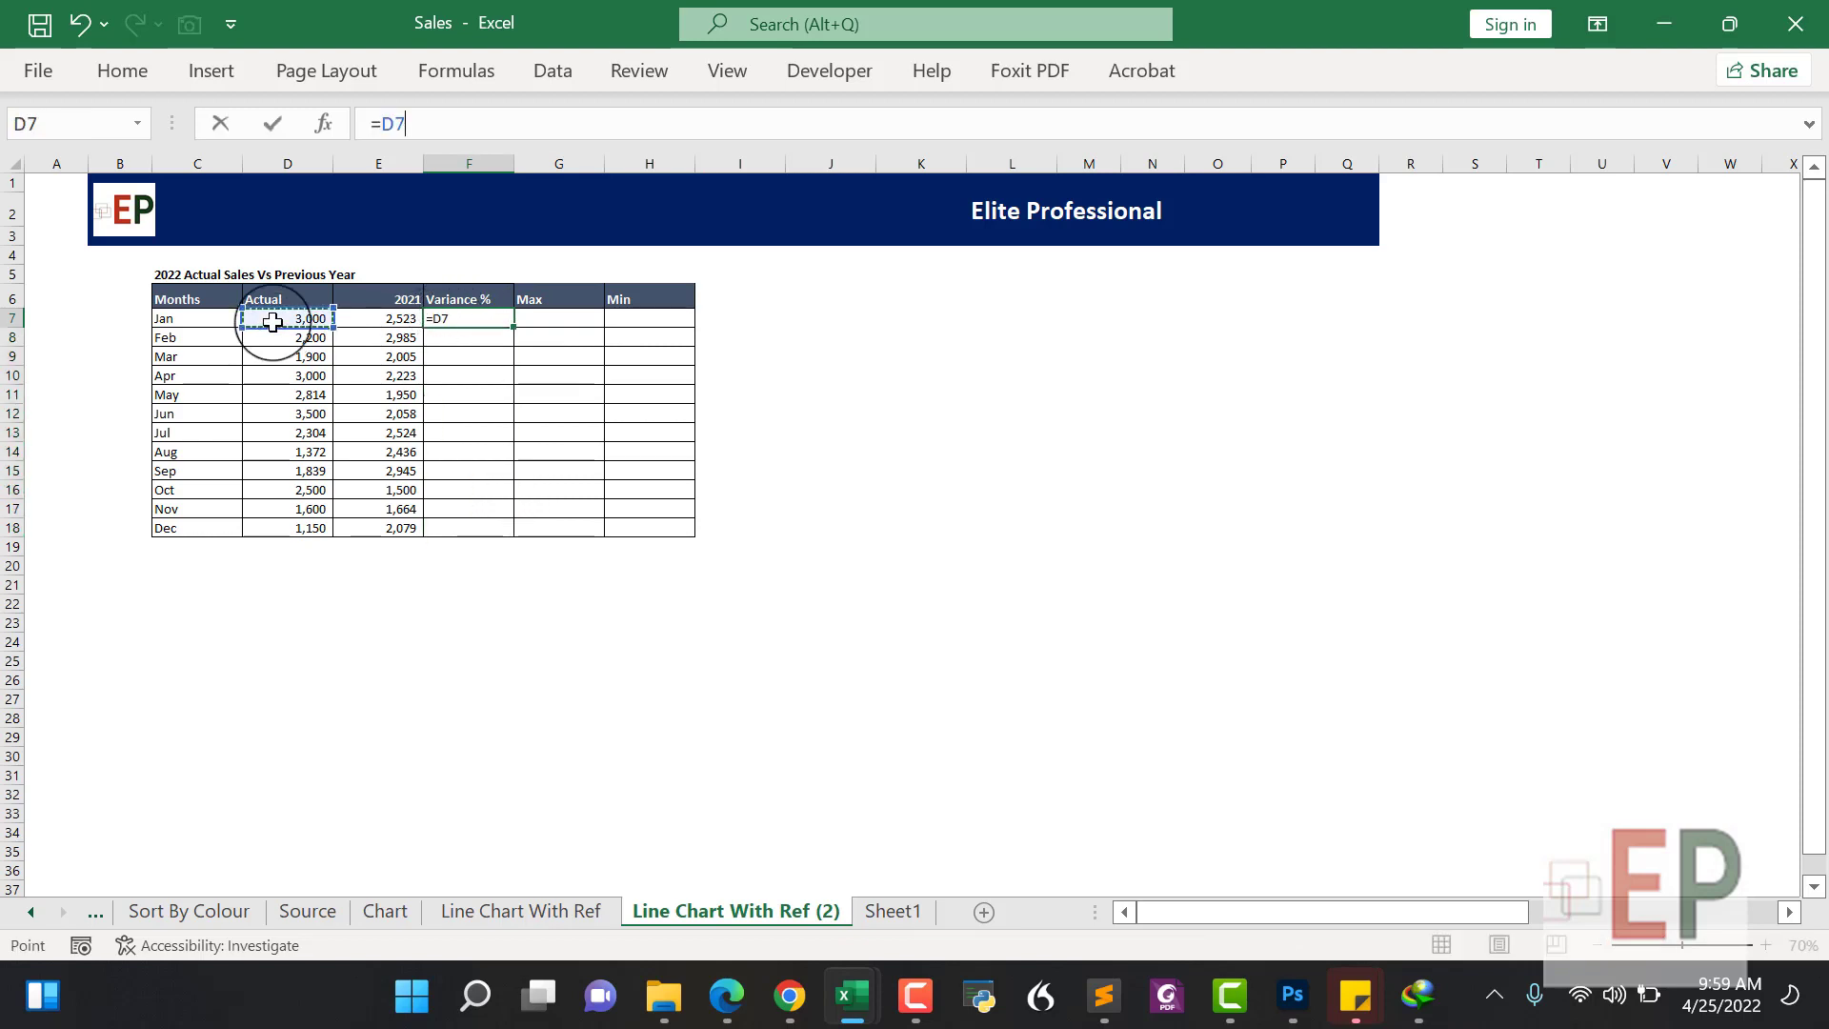
pyautogui.write('/')
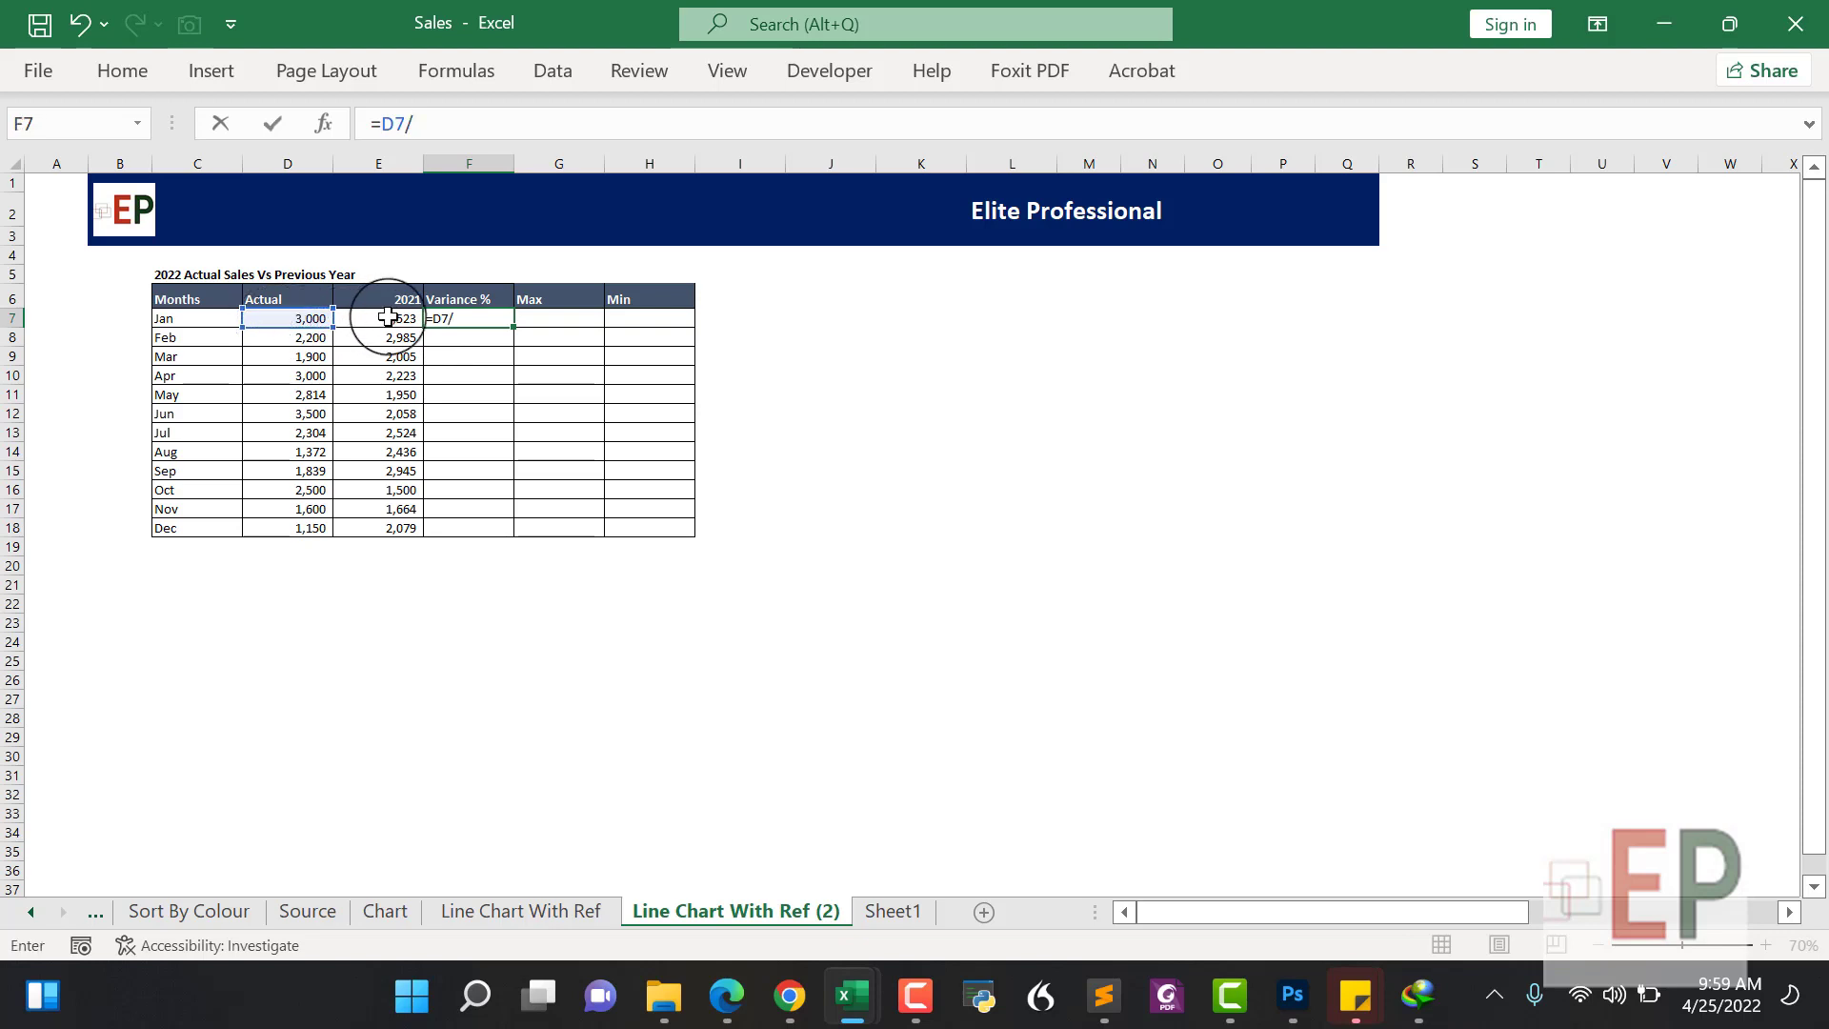
pyautogui.click(389, 318)
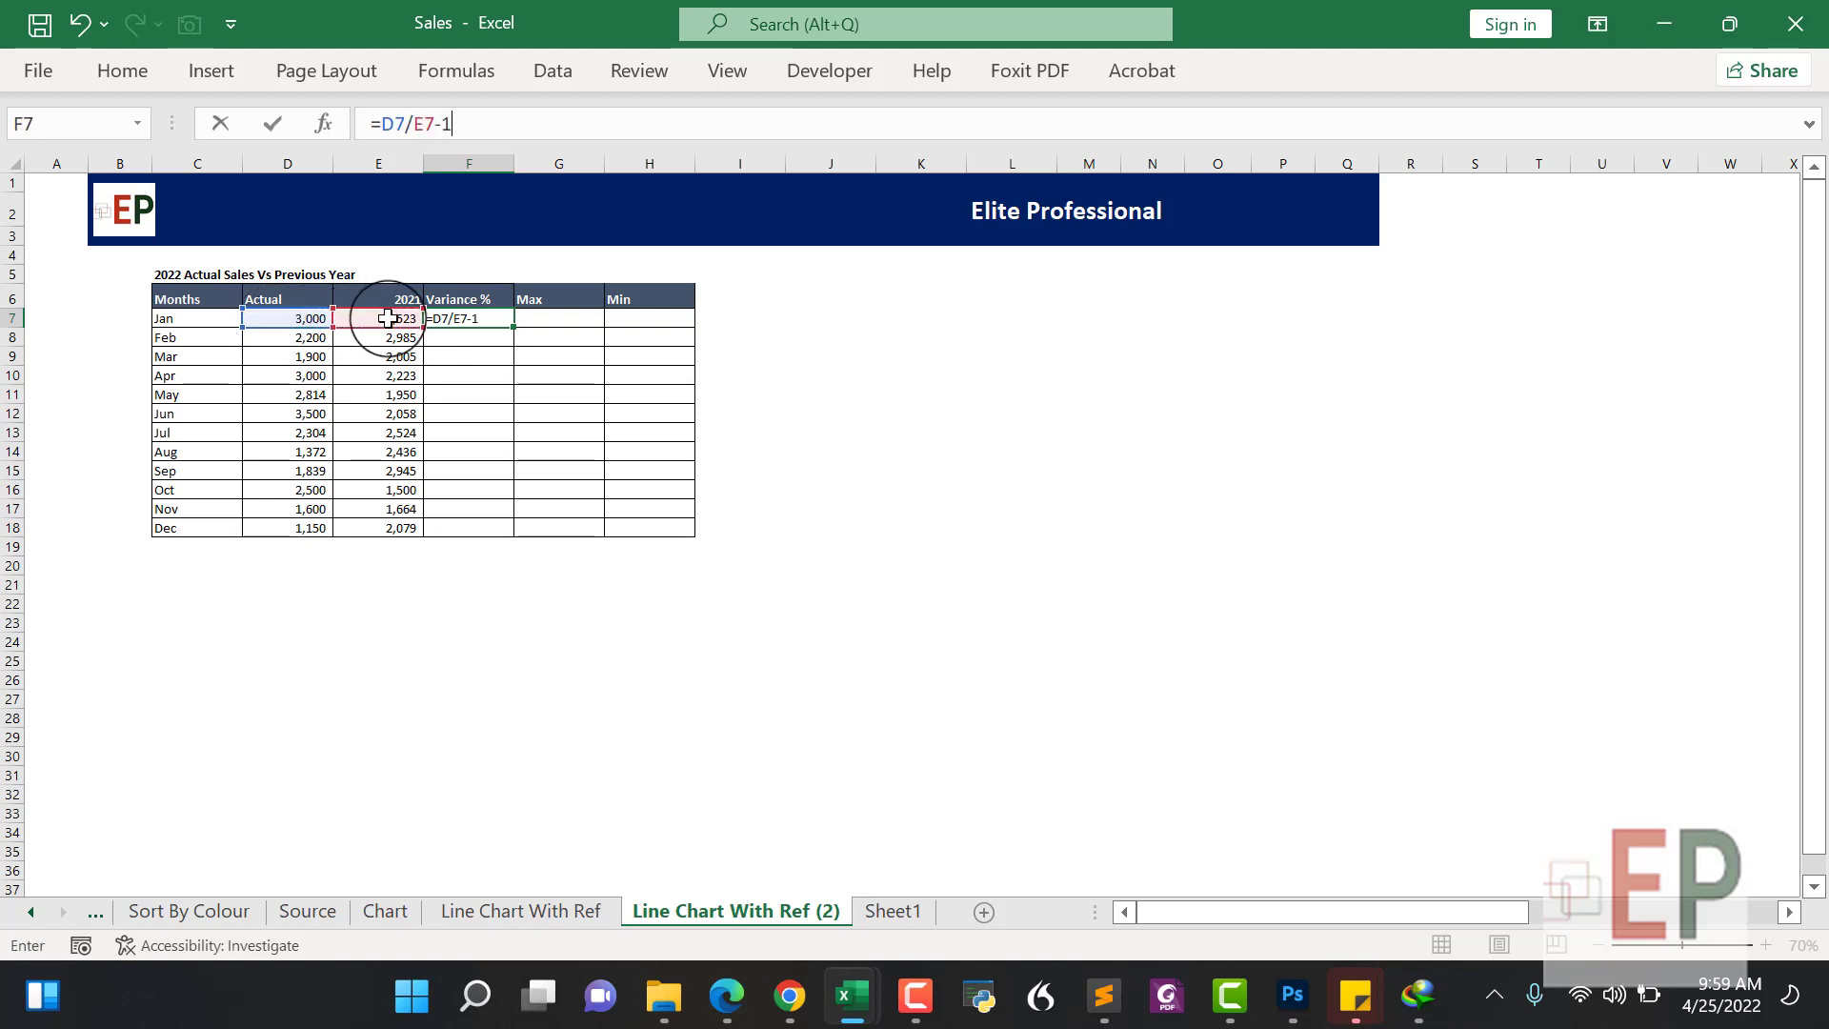
pyautogui.write('-1')
pyautogui.press('Return')
# Fill the January variance formula down the Variance % column to December in F18
pyautogui.click(503, 324)
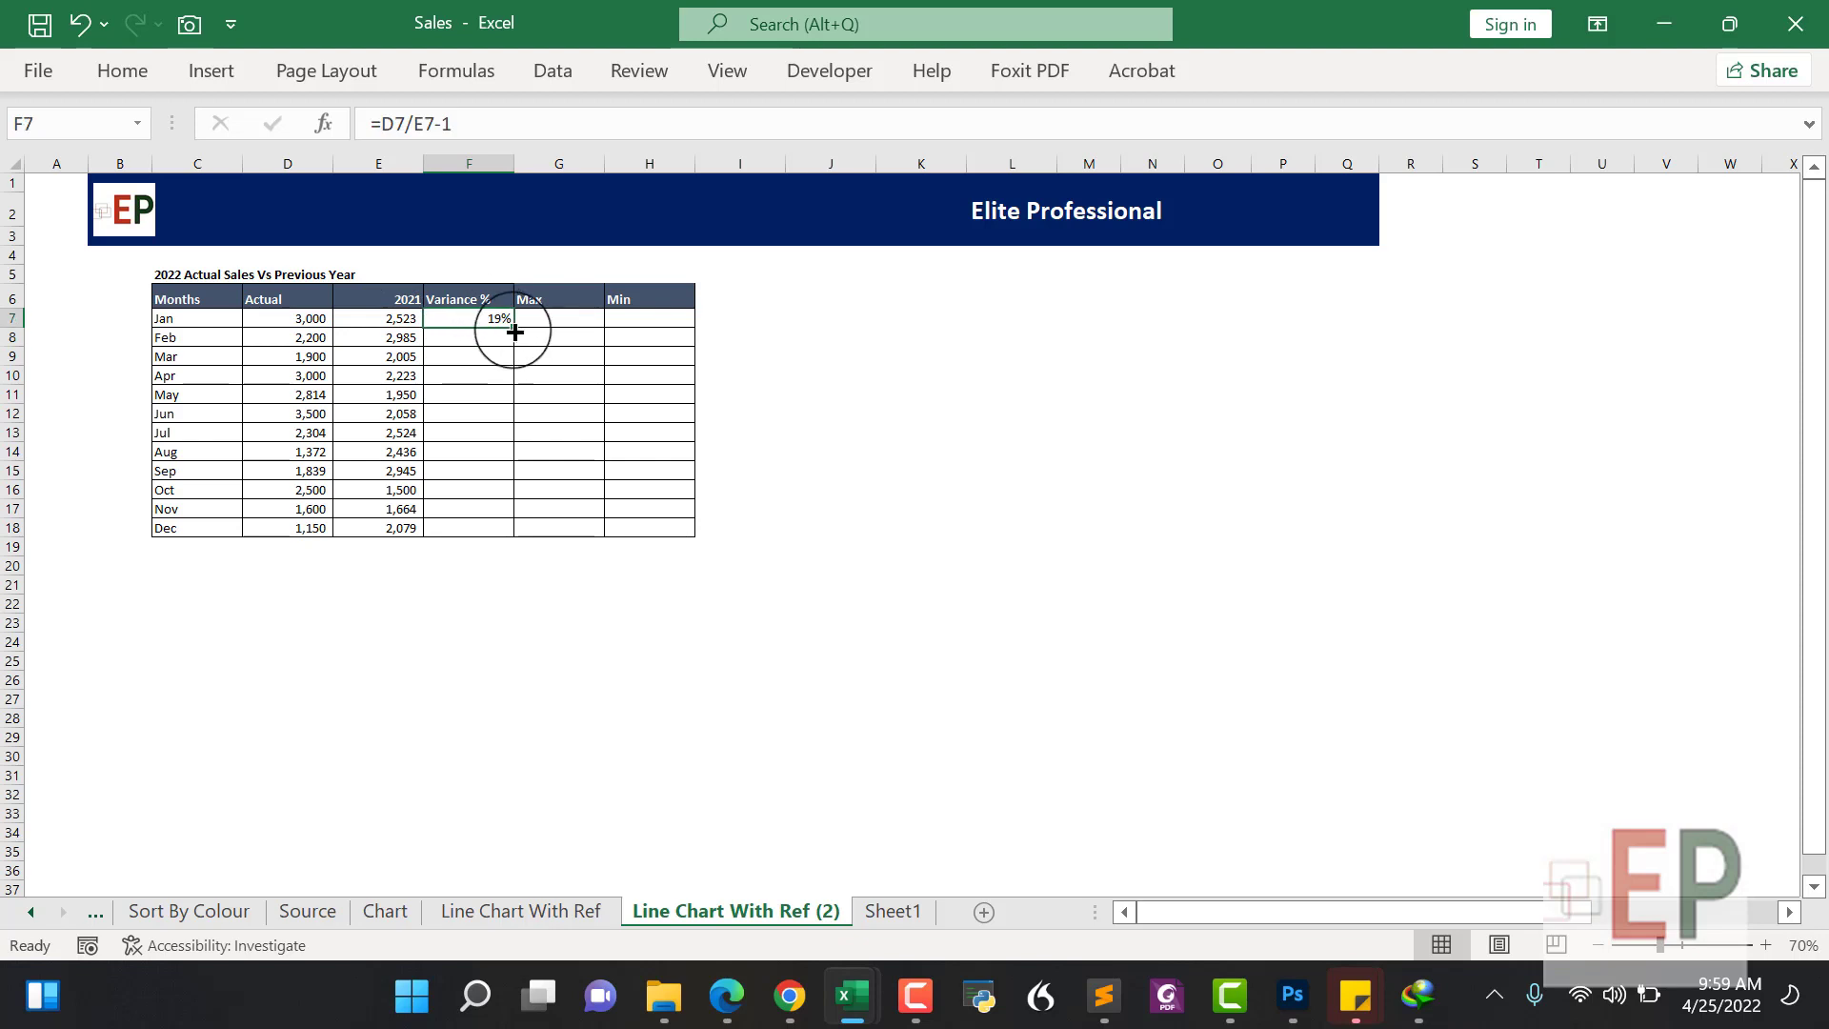
pyautogui.moveTo(515, 332); pyautogui.dragTo(502, 541)
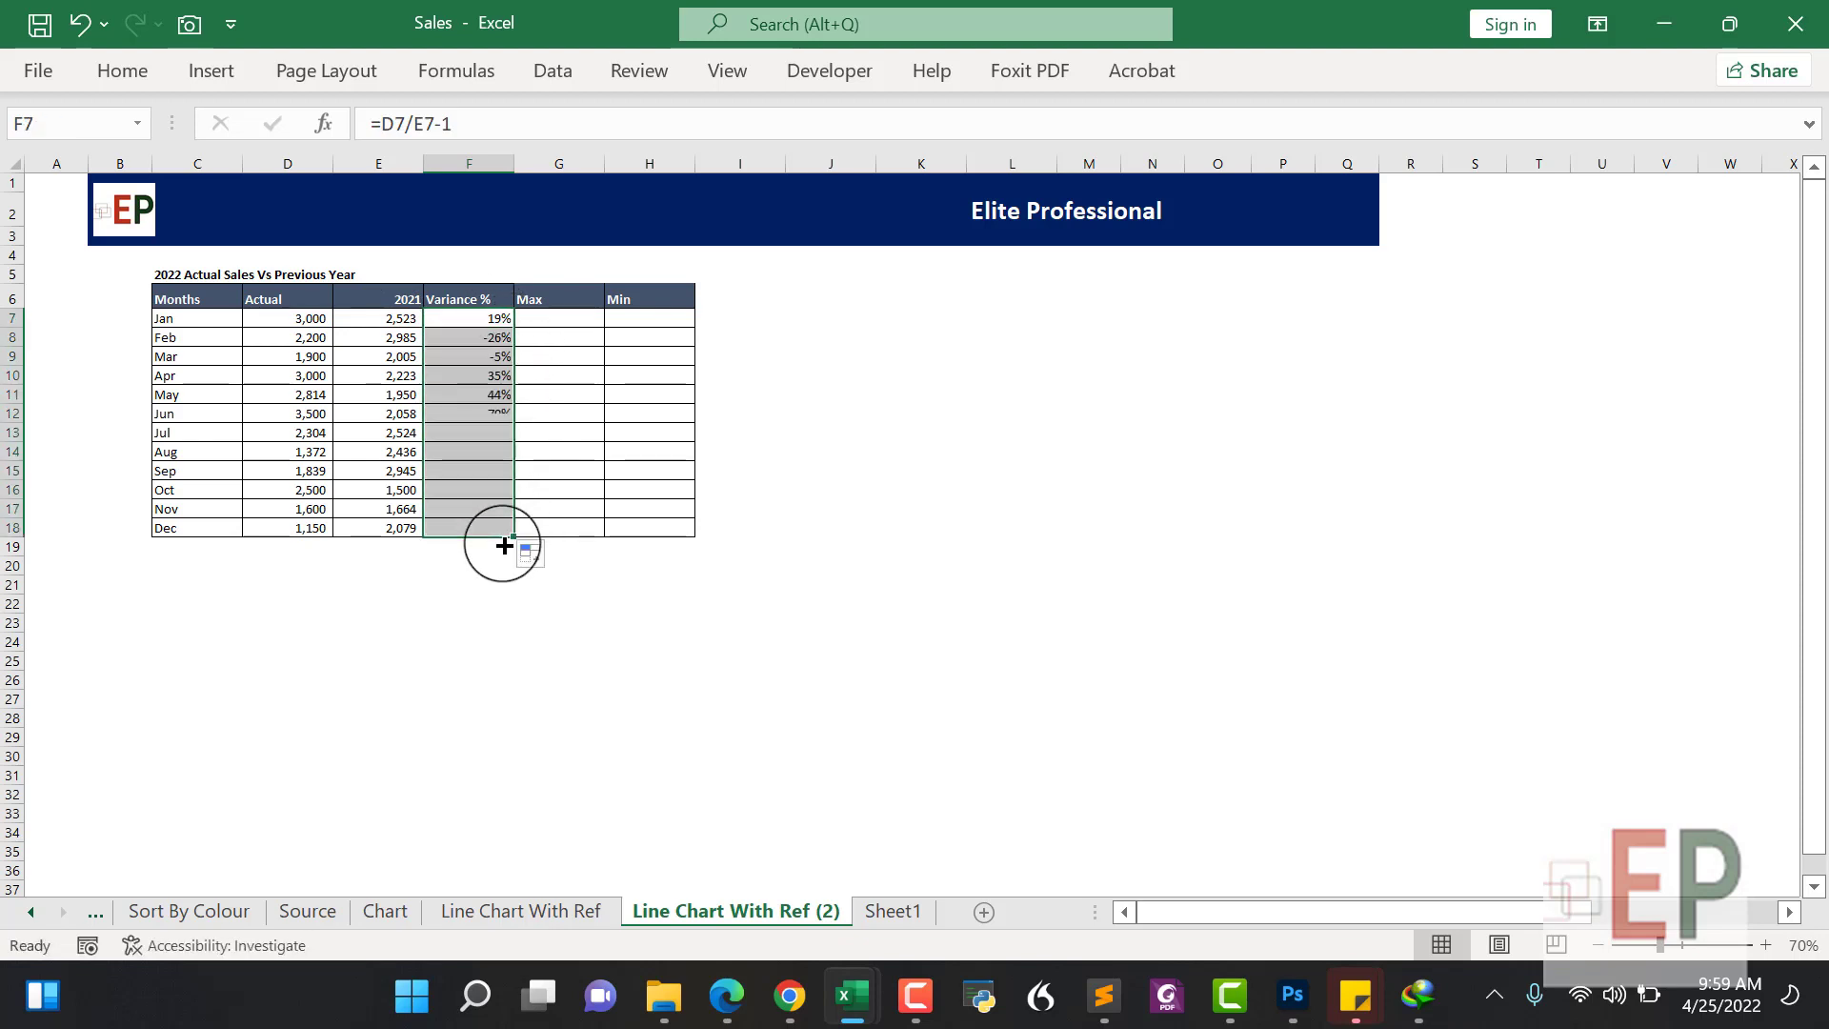
pyautogui.click(465, 600)
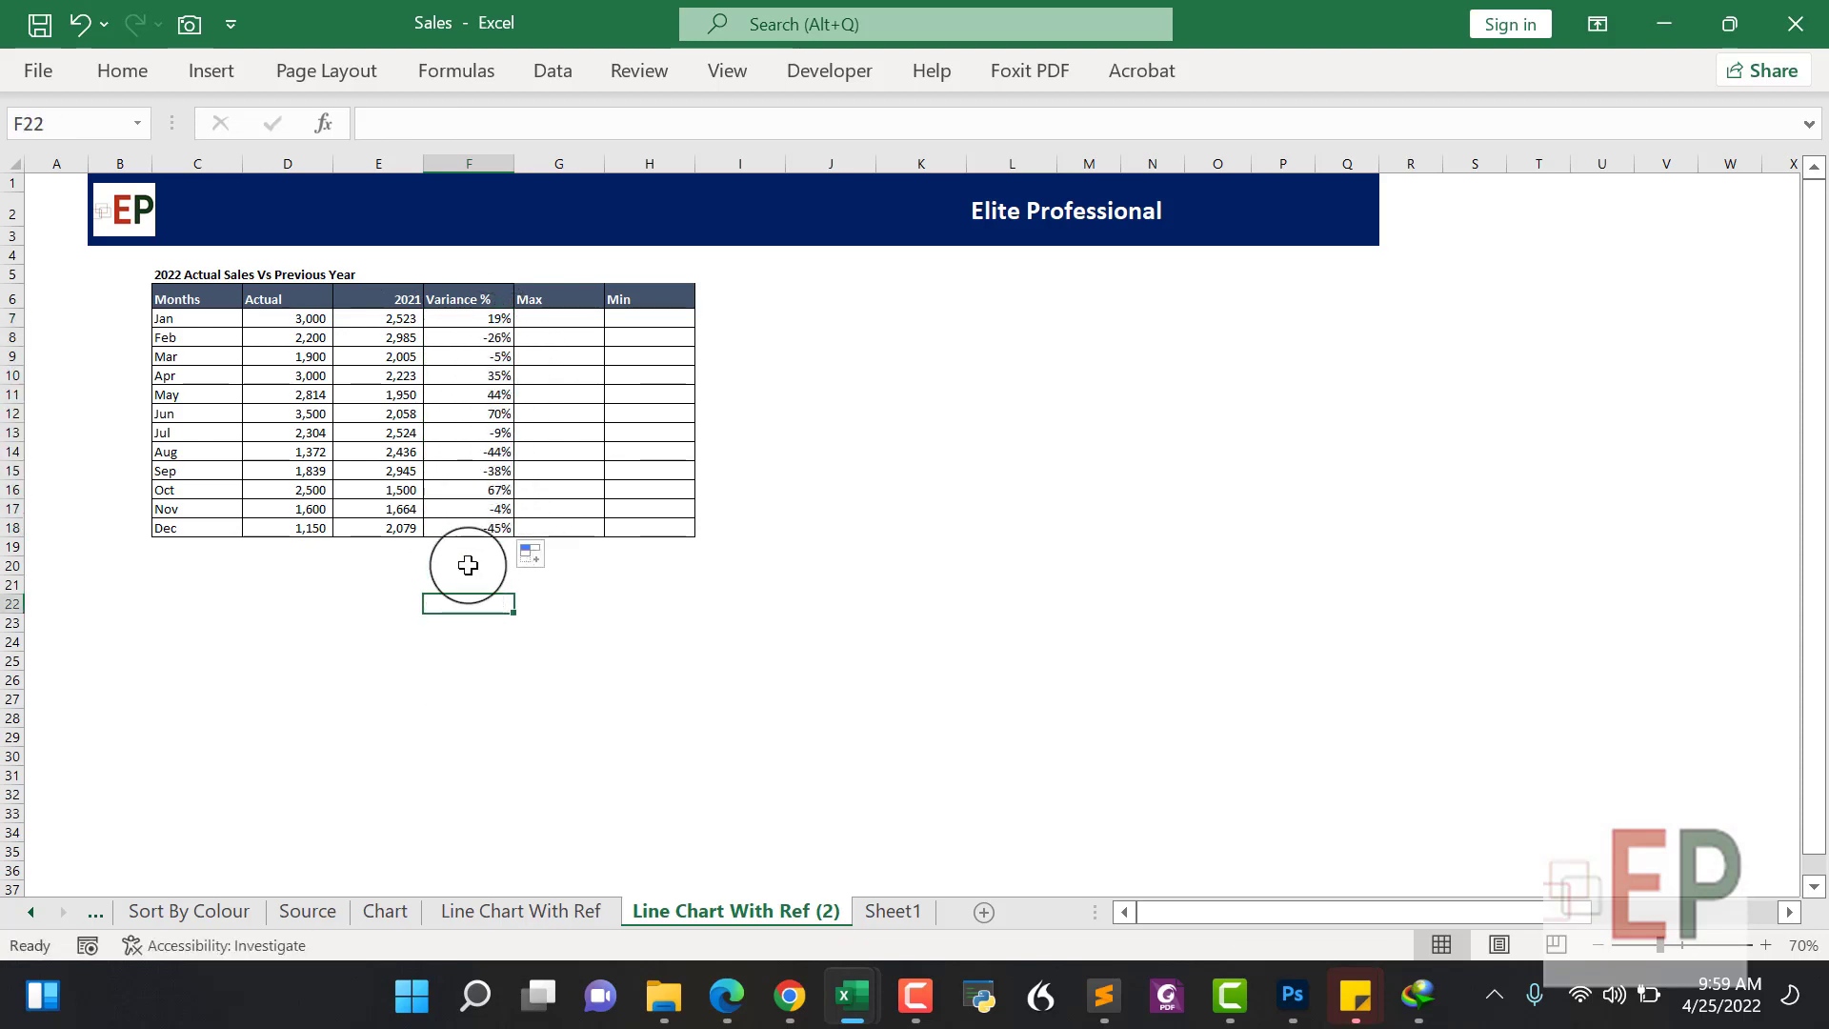
# Rename the Max column heading in G6 to Positive
pyautogui.click(553, 324)
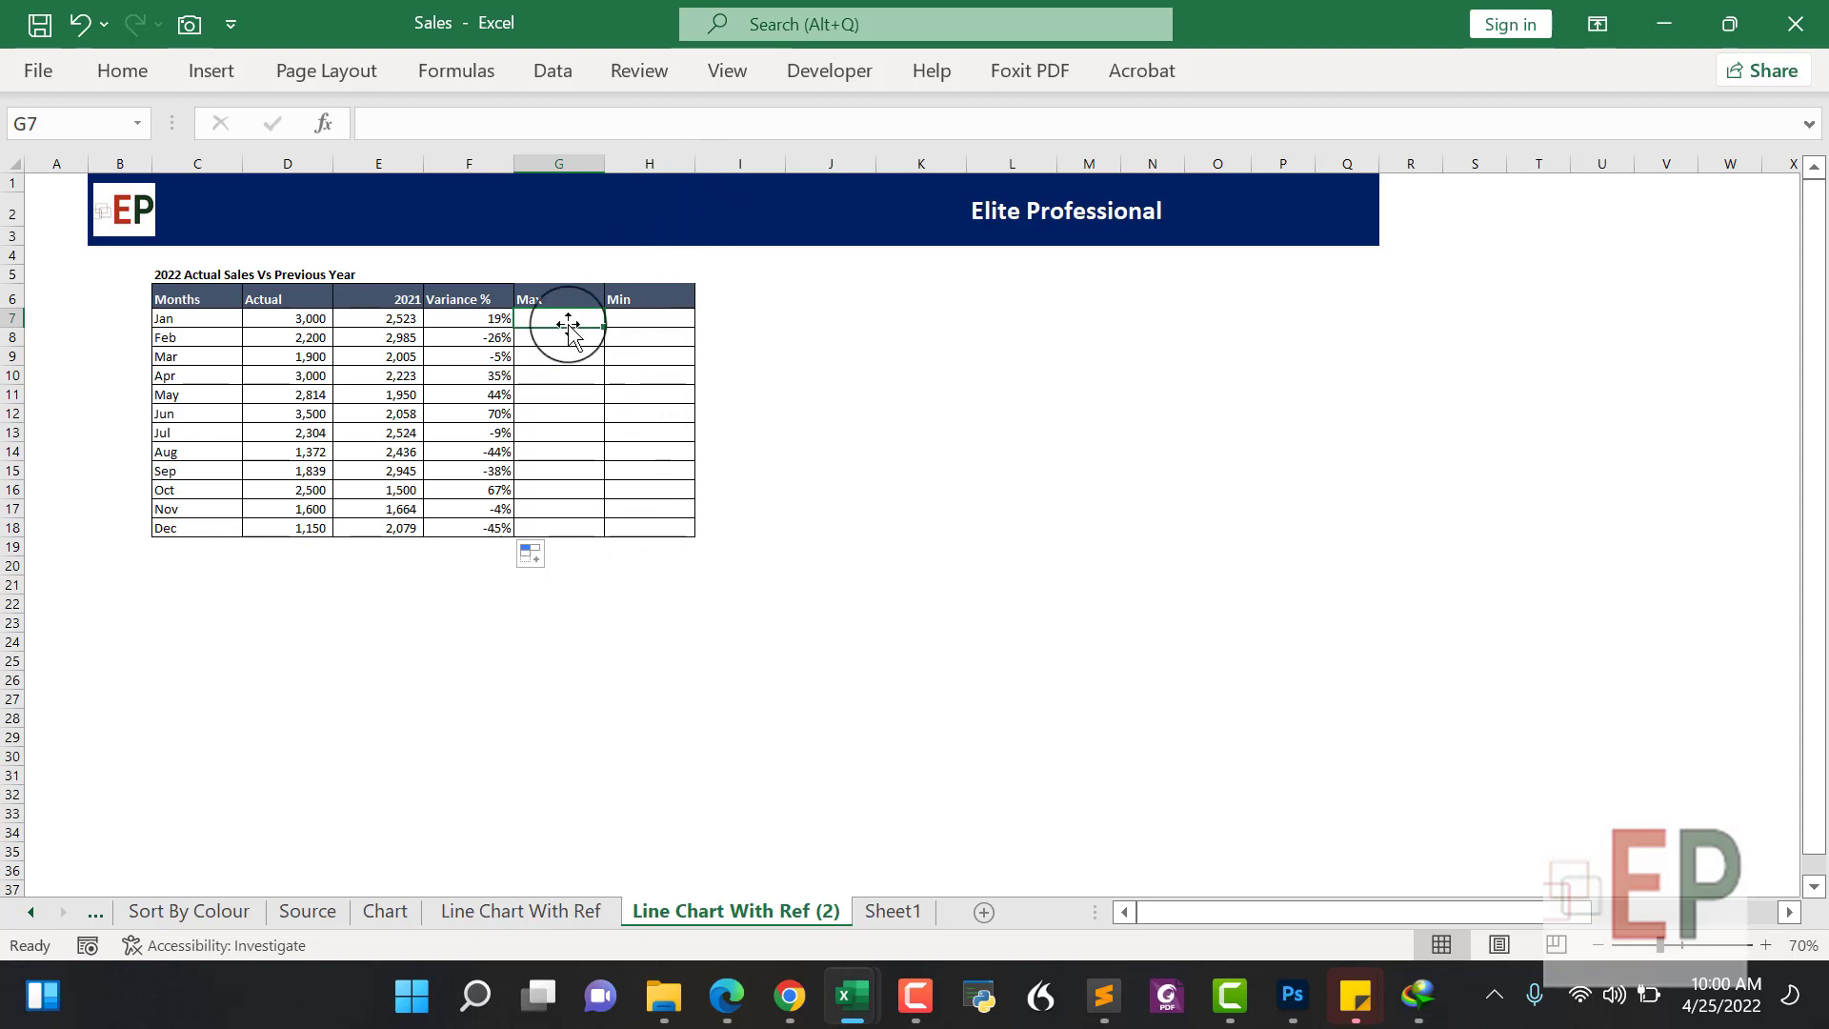
pyautogui.click(551, 295)
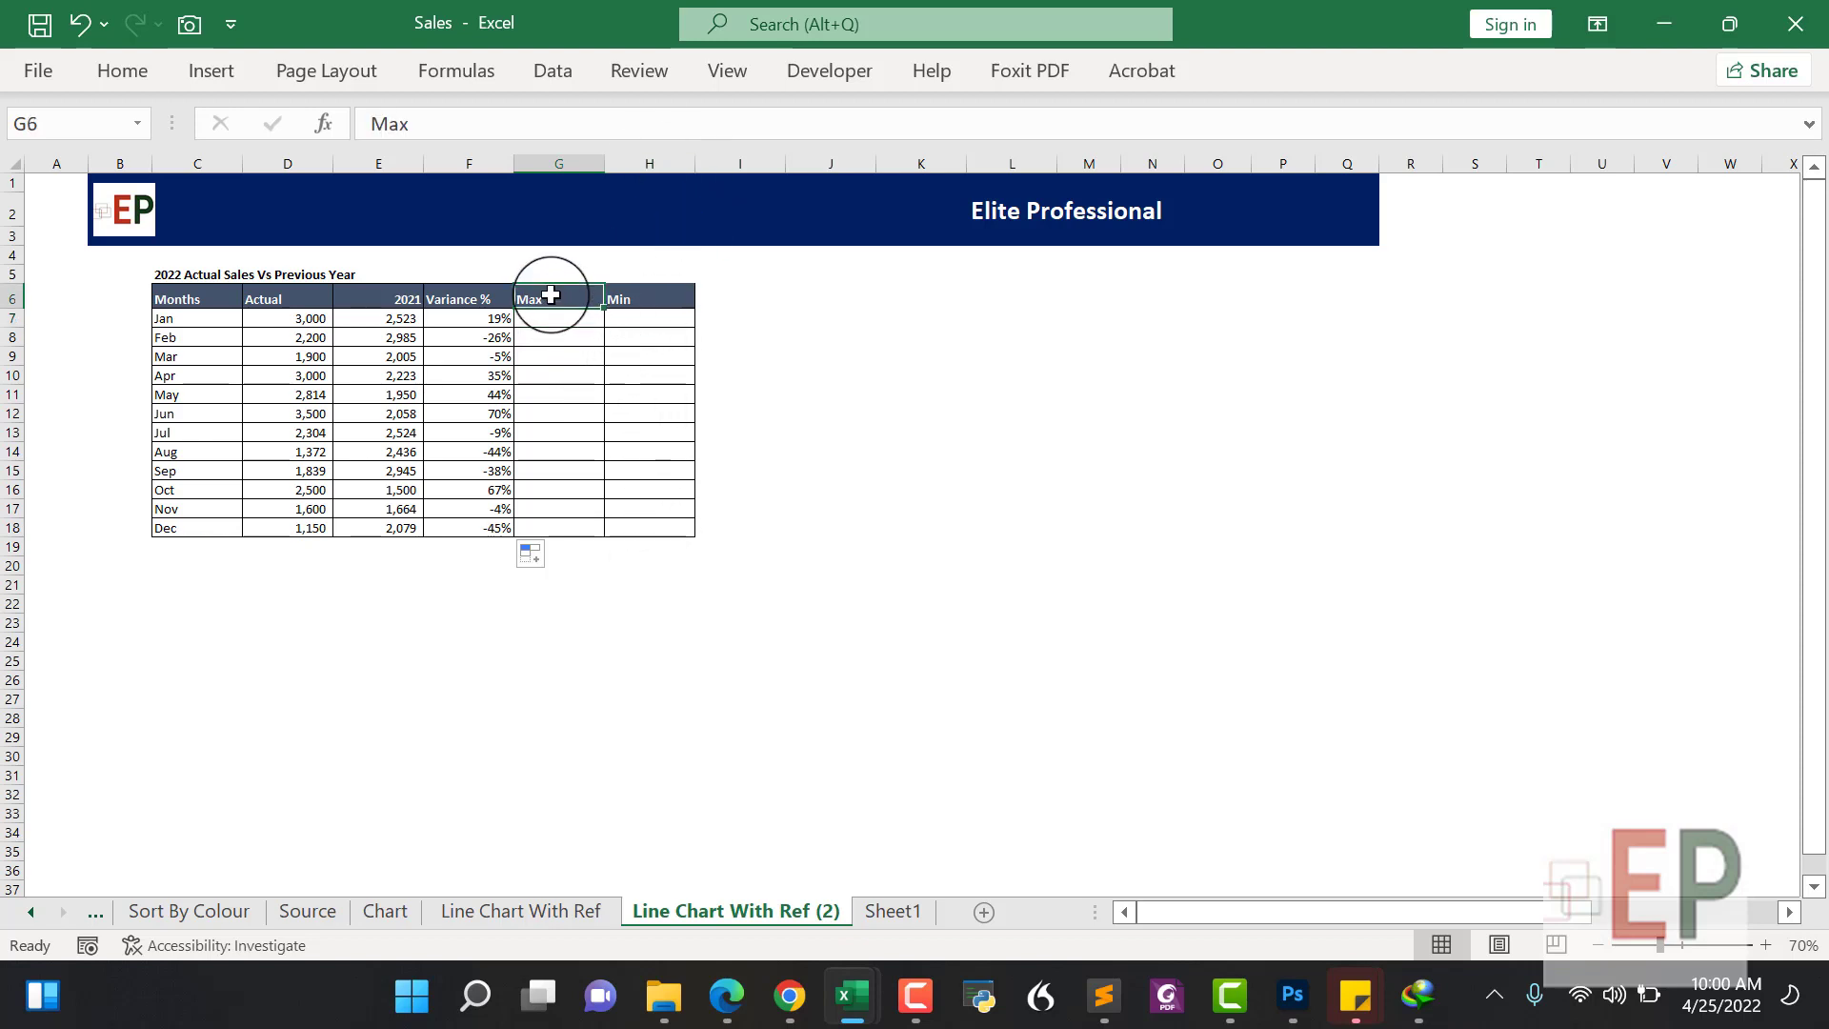
pyautogui.write('Positive')
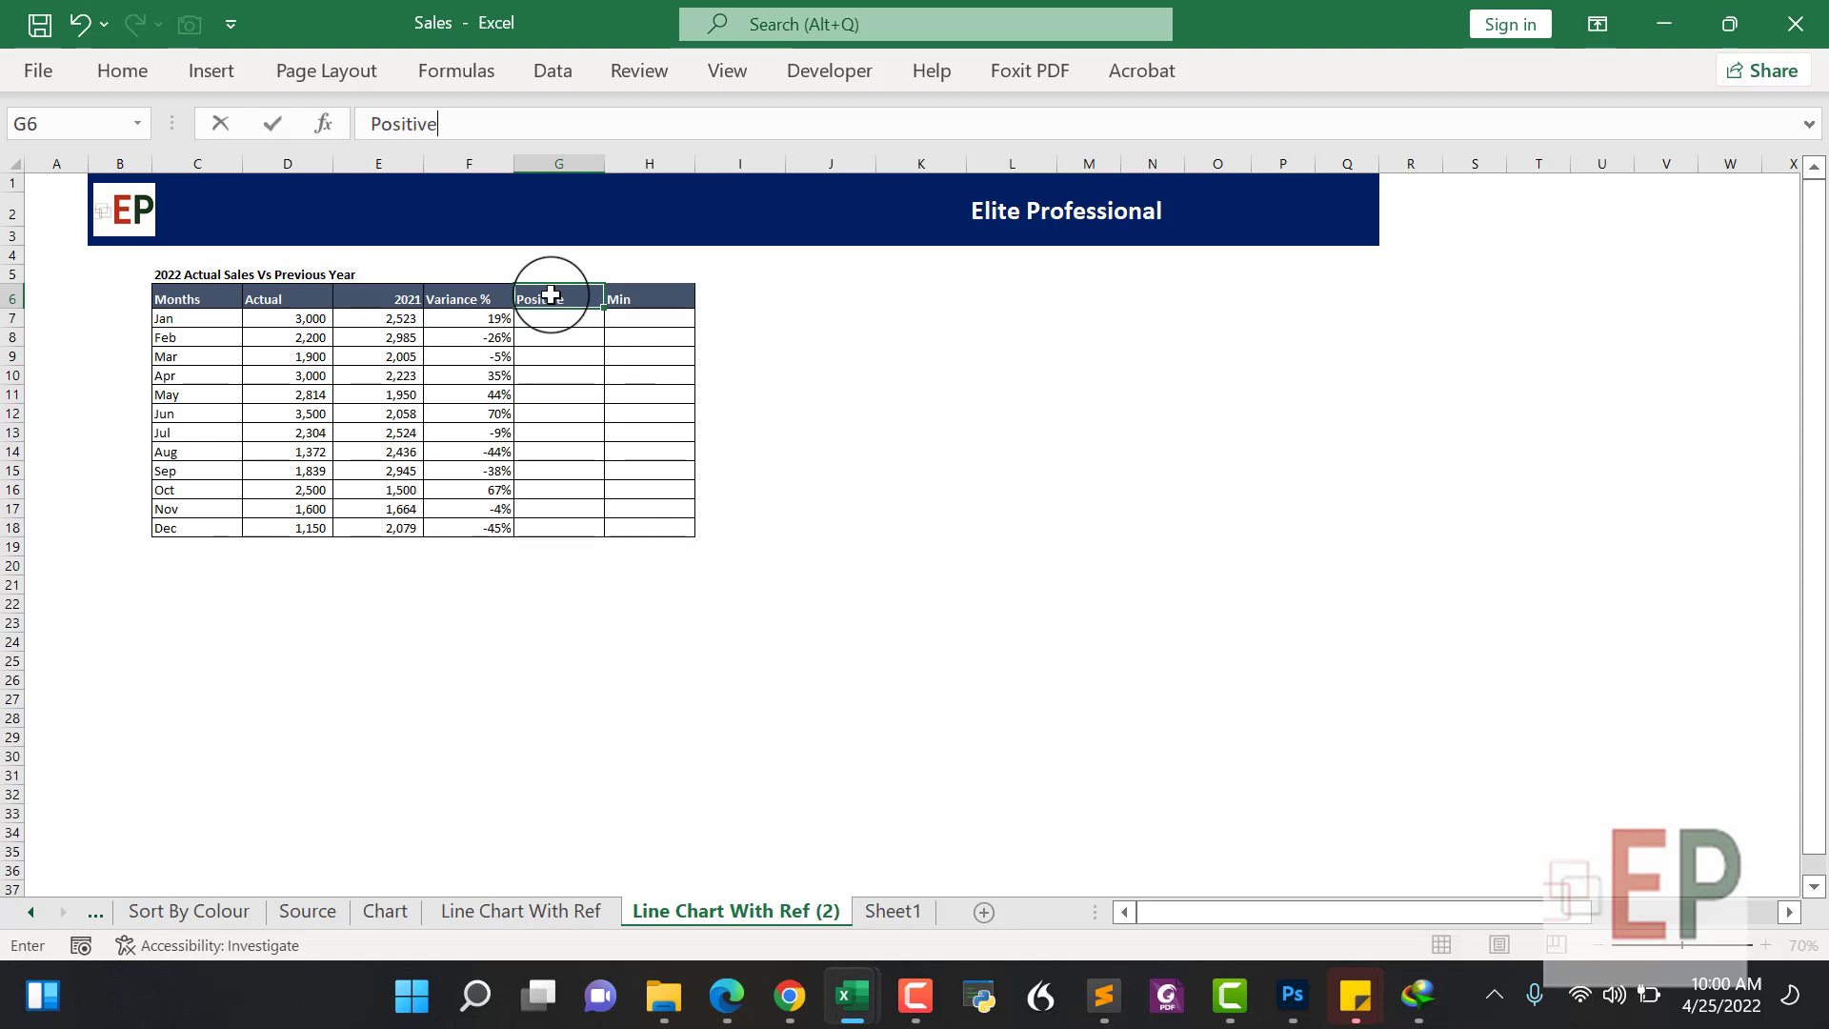
pyautogui.press('Tab')
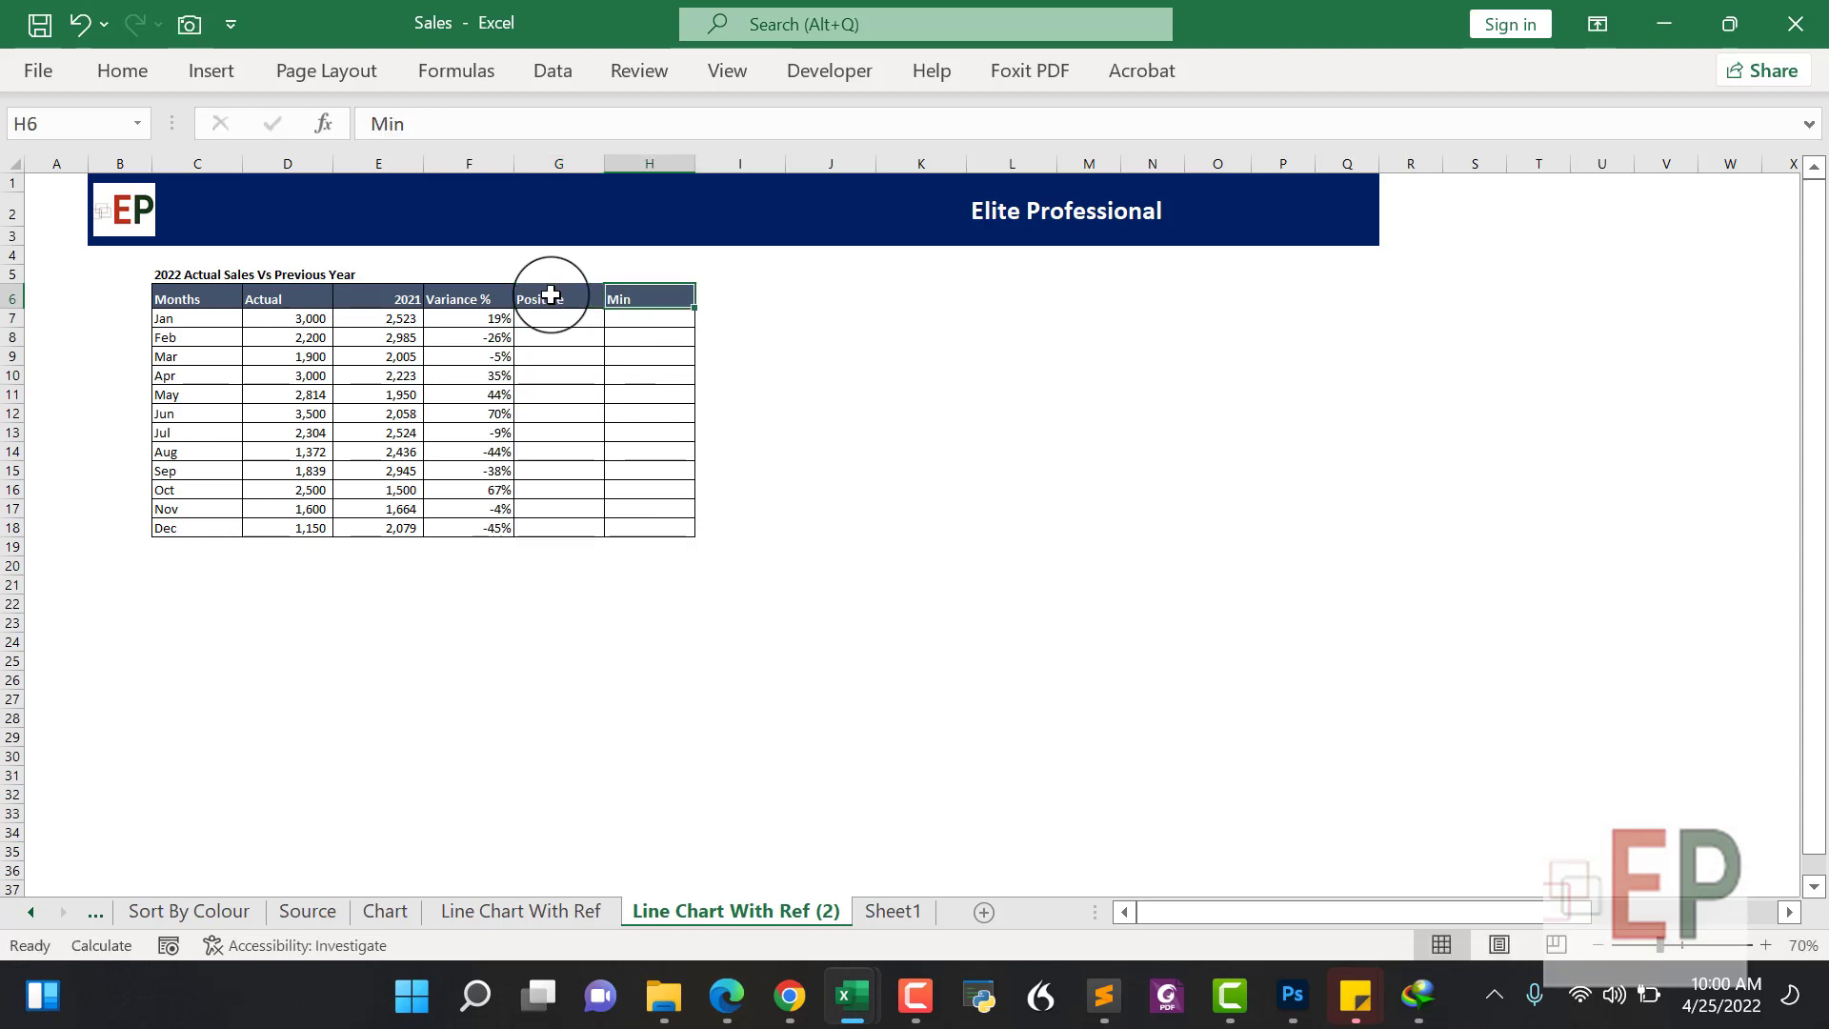
# Rename the Min column heading in H6 to Negative
pyautogui.write('-nu')
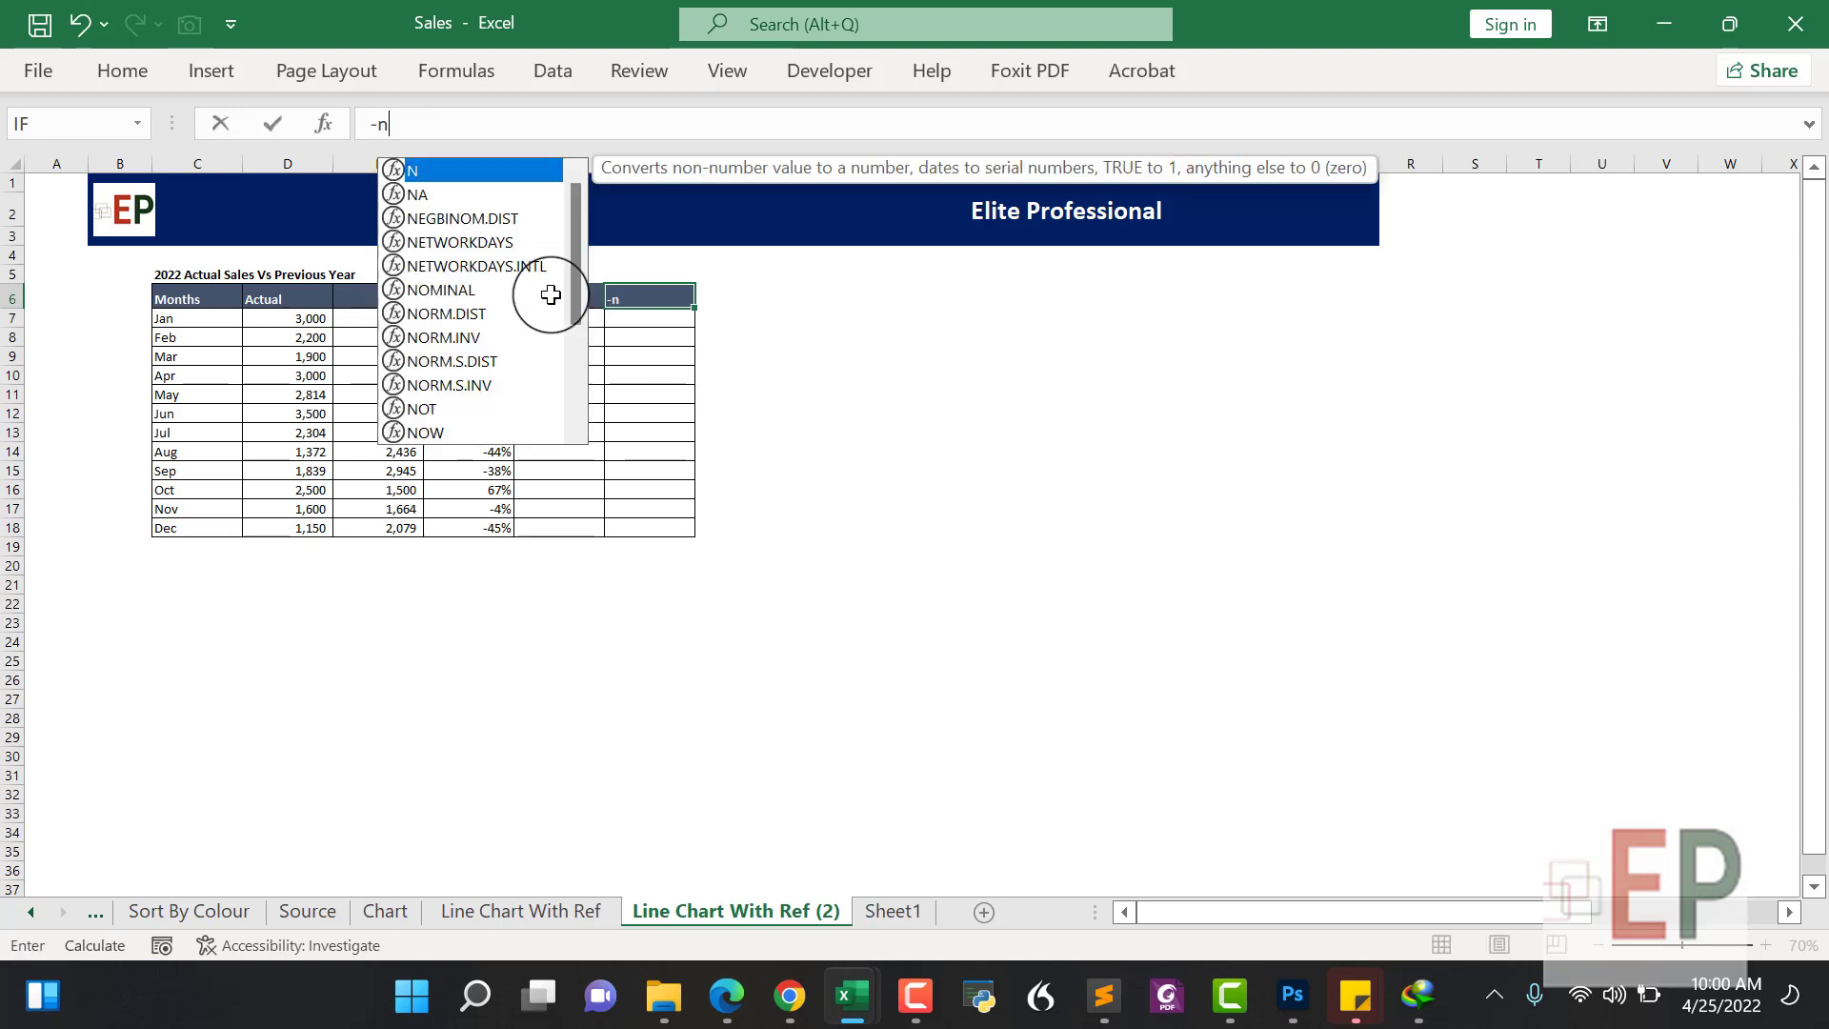
pyautogui.press('BackSpace')
pyautogui.press('BackSpace')
pyautogui.press('BackSpace')
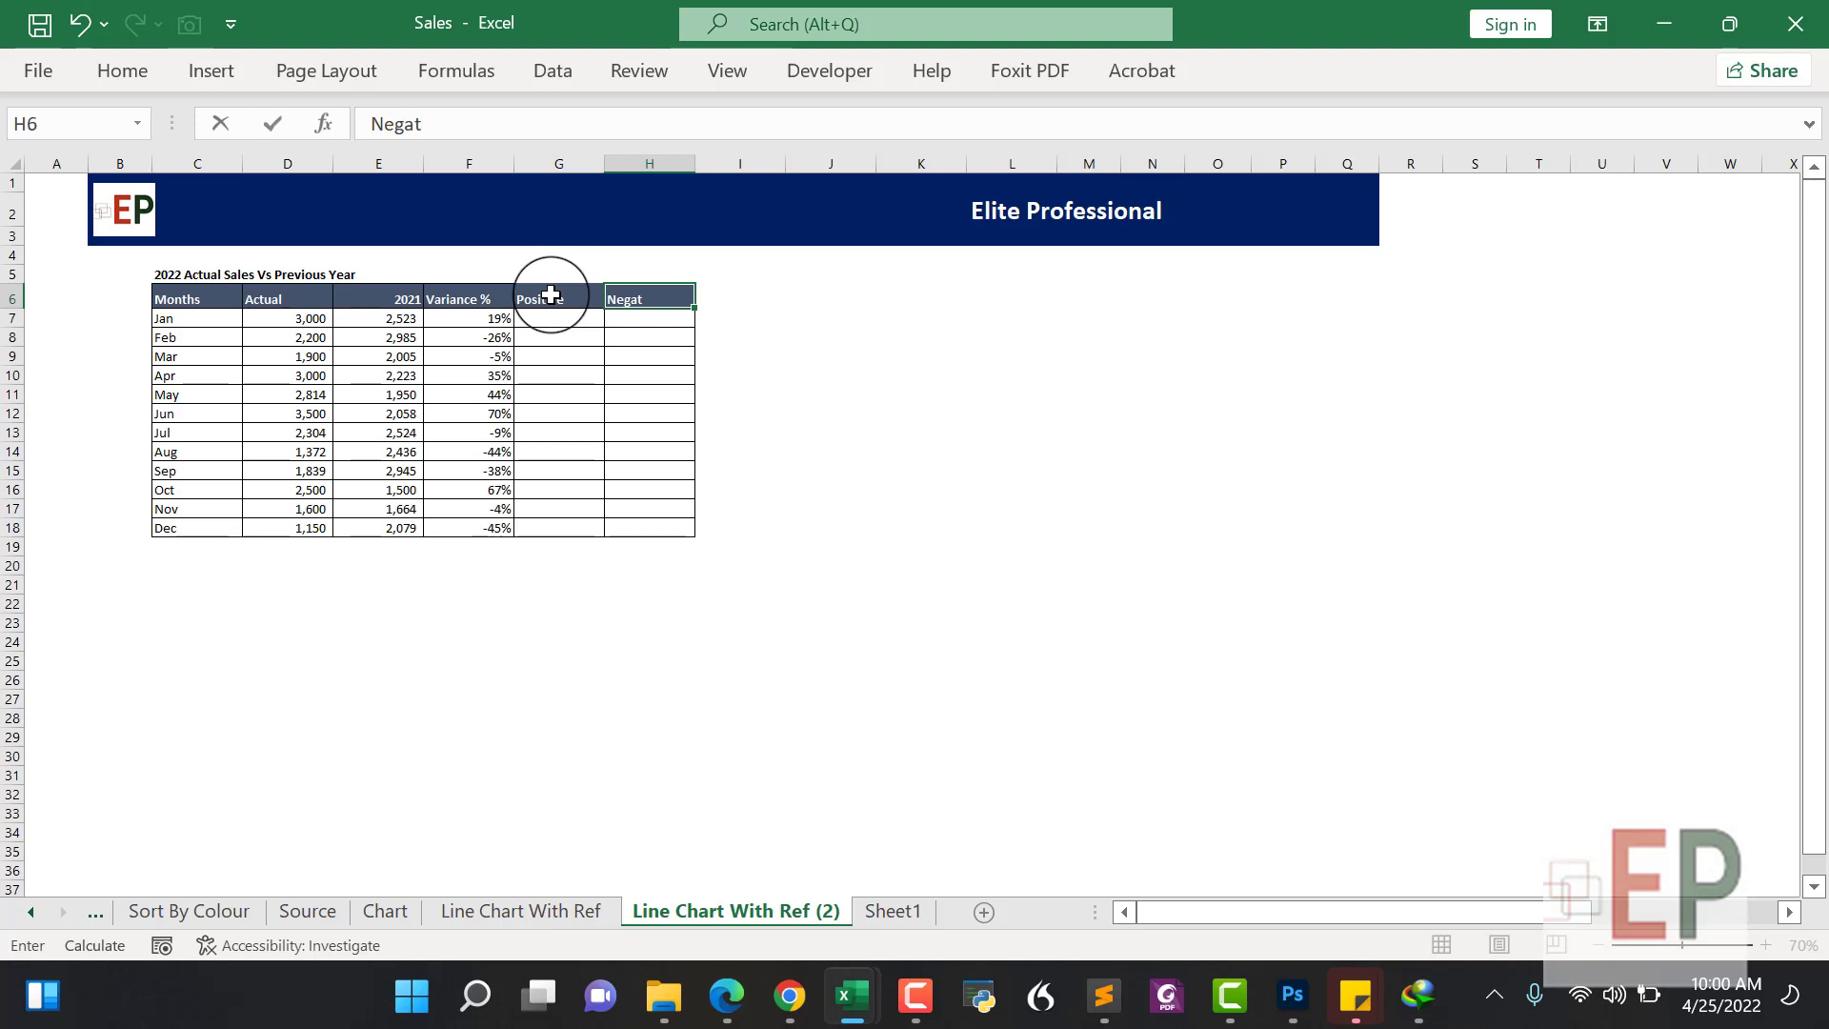
pyautogui.press('Return')
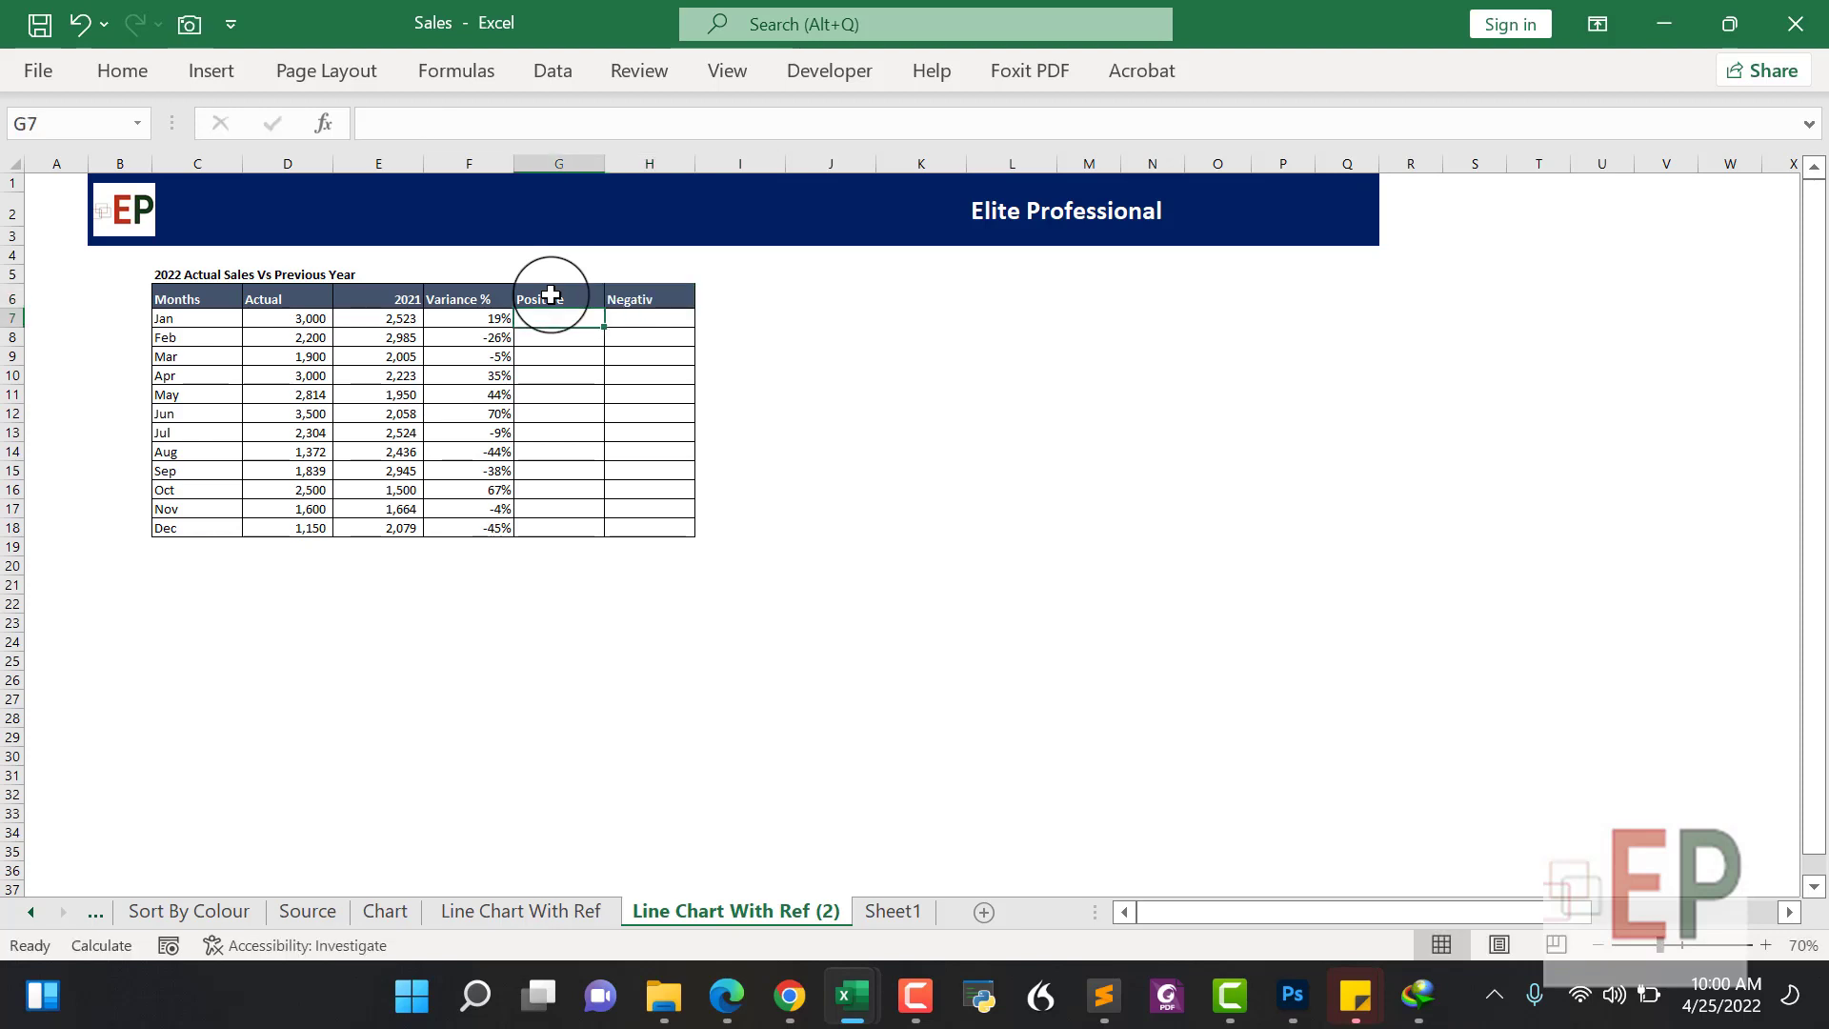
pyautogui.click(636, 295)
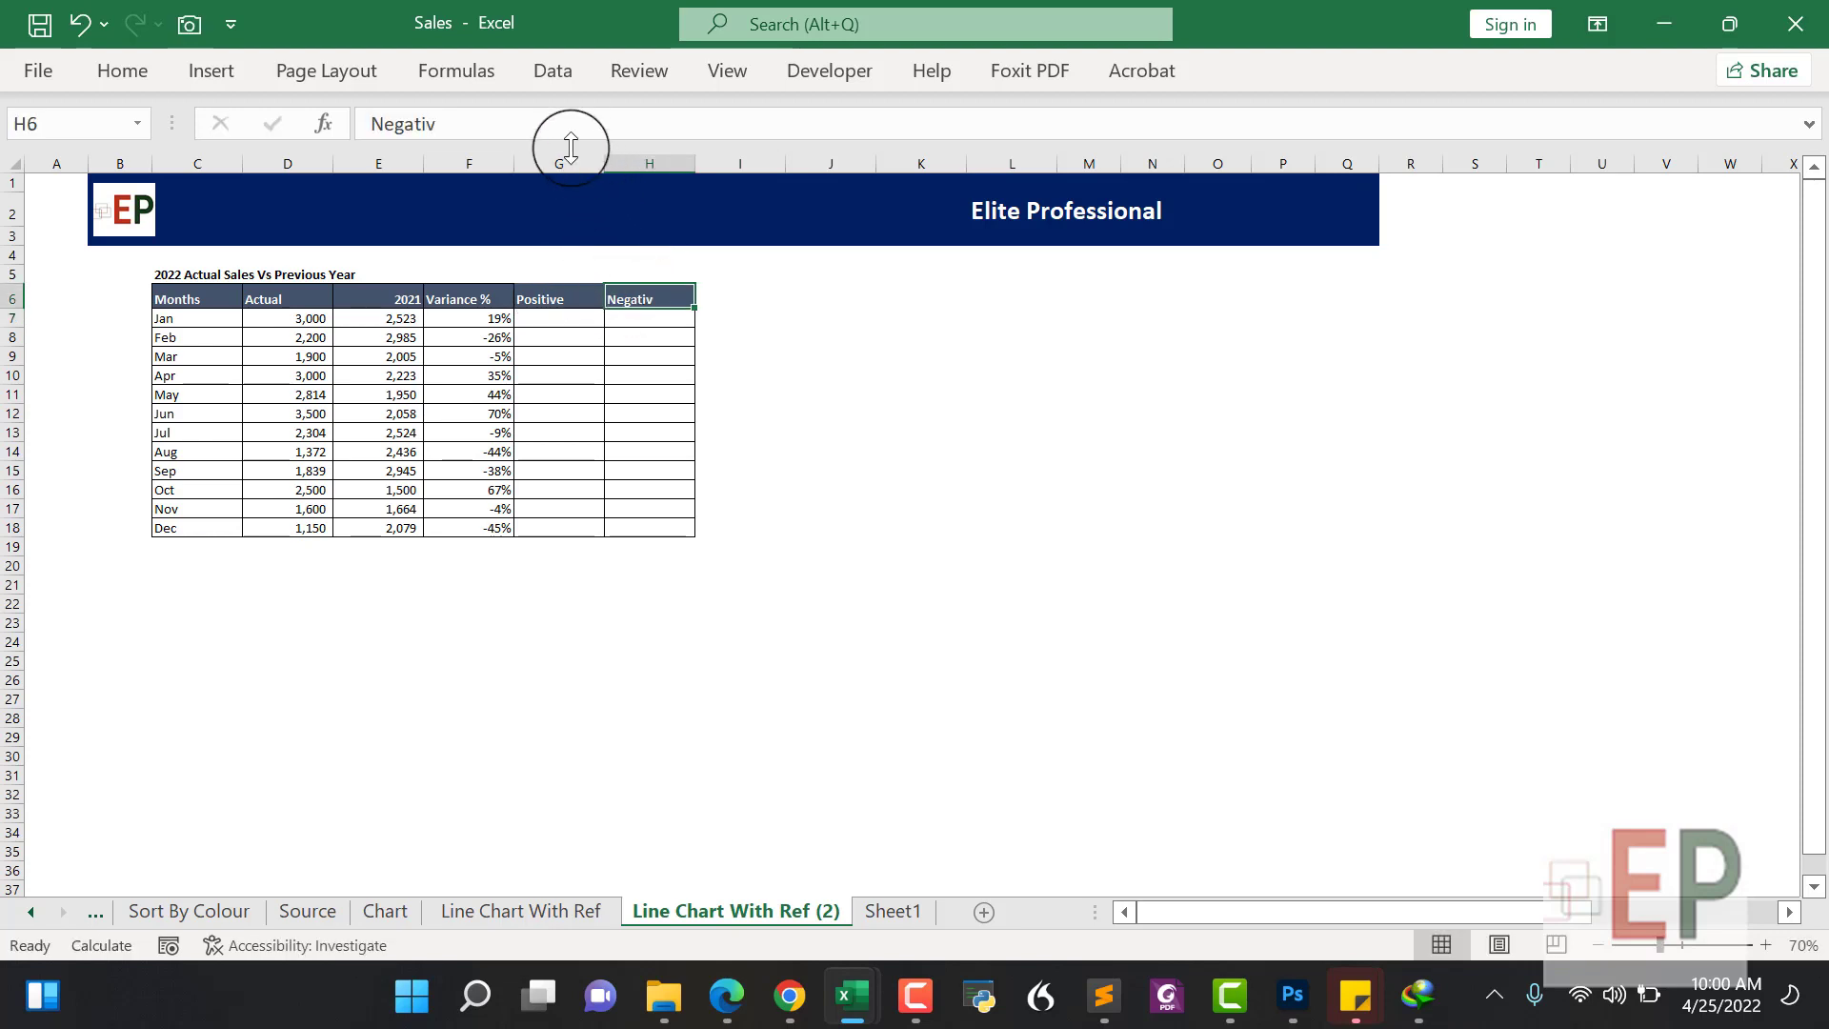
pyautogui.write('e')
pyautogui.hotkey('ctrl', 'z')
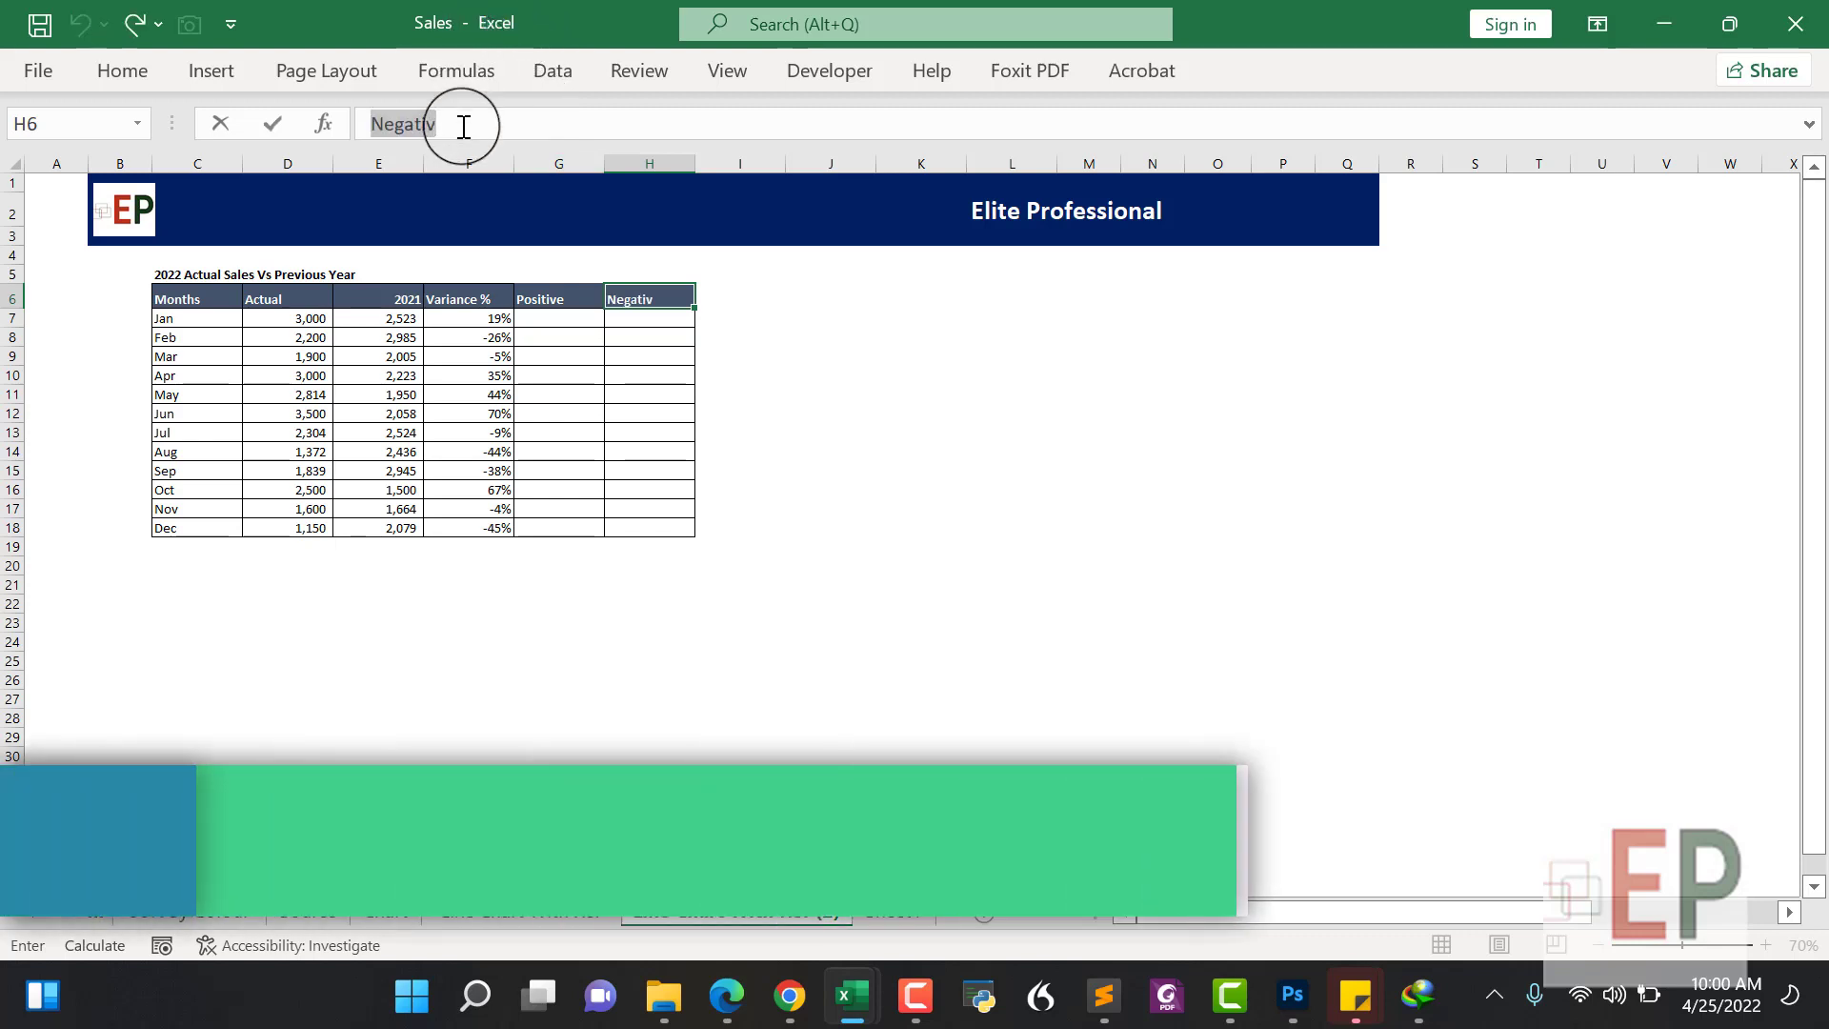
pyautogui.click(464, 126)
pyautogui.write('e')
pyautogui.press('Return')
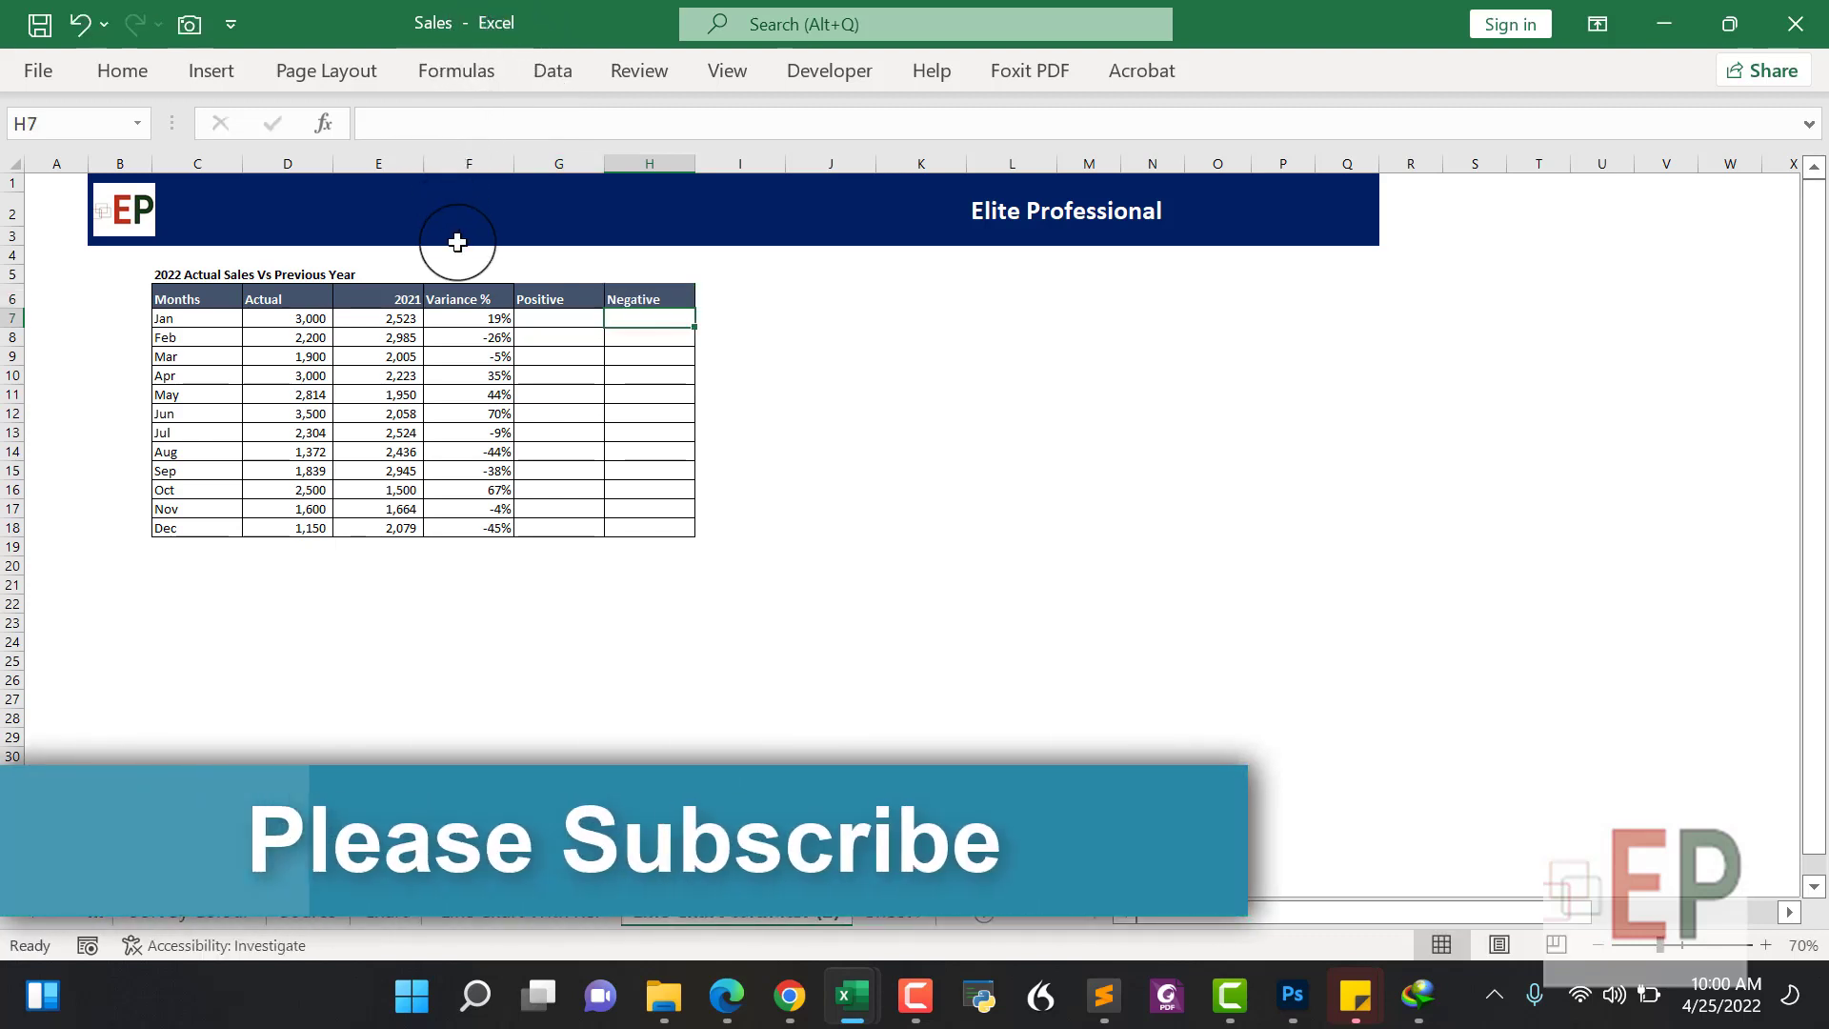
pyautogui.click(530, 318)
pyautogui.write('=')
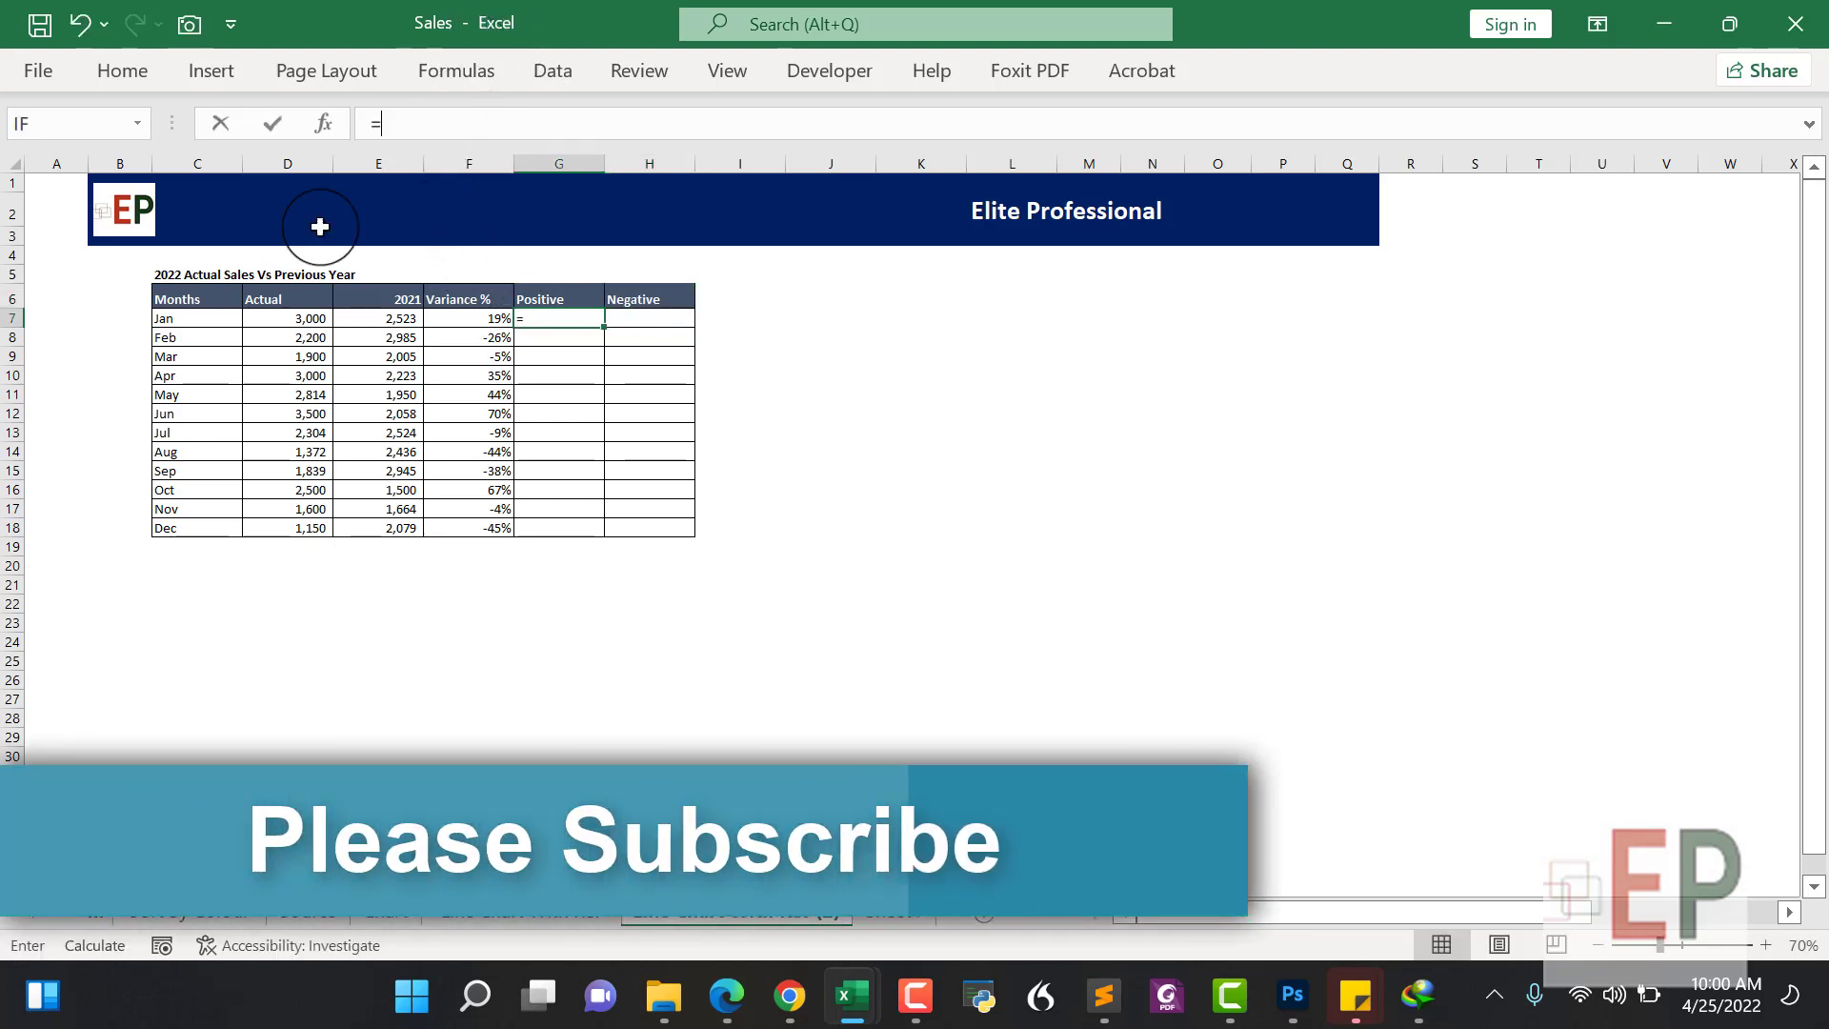
pyautogui.click(462, 323)
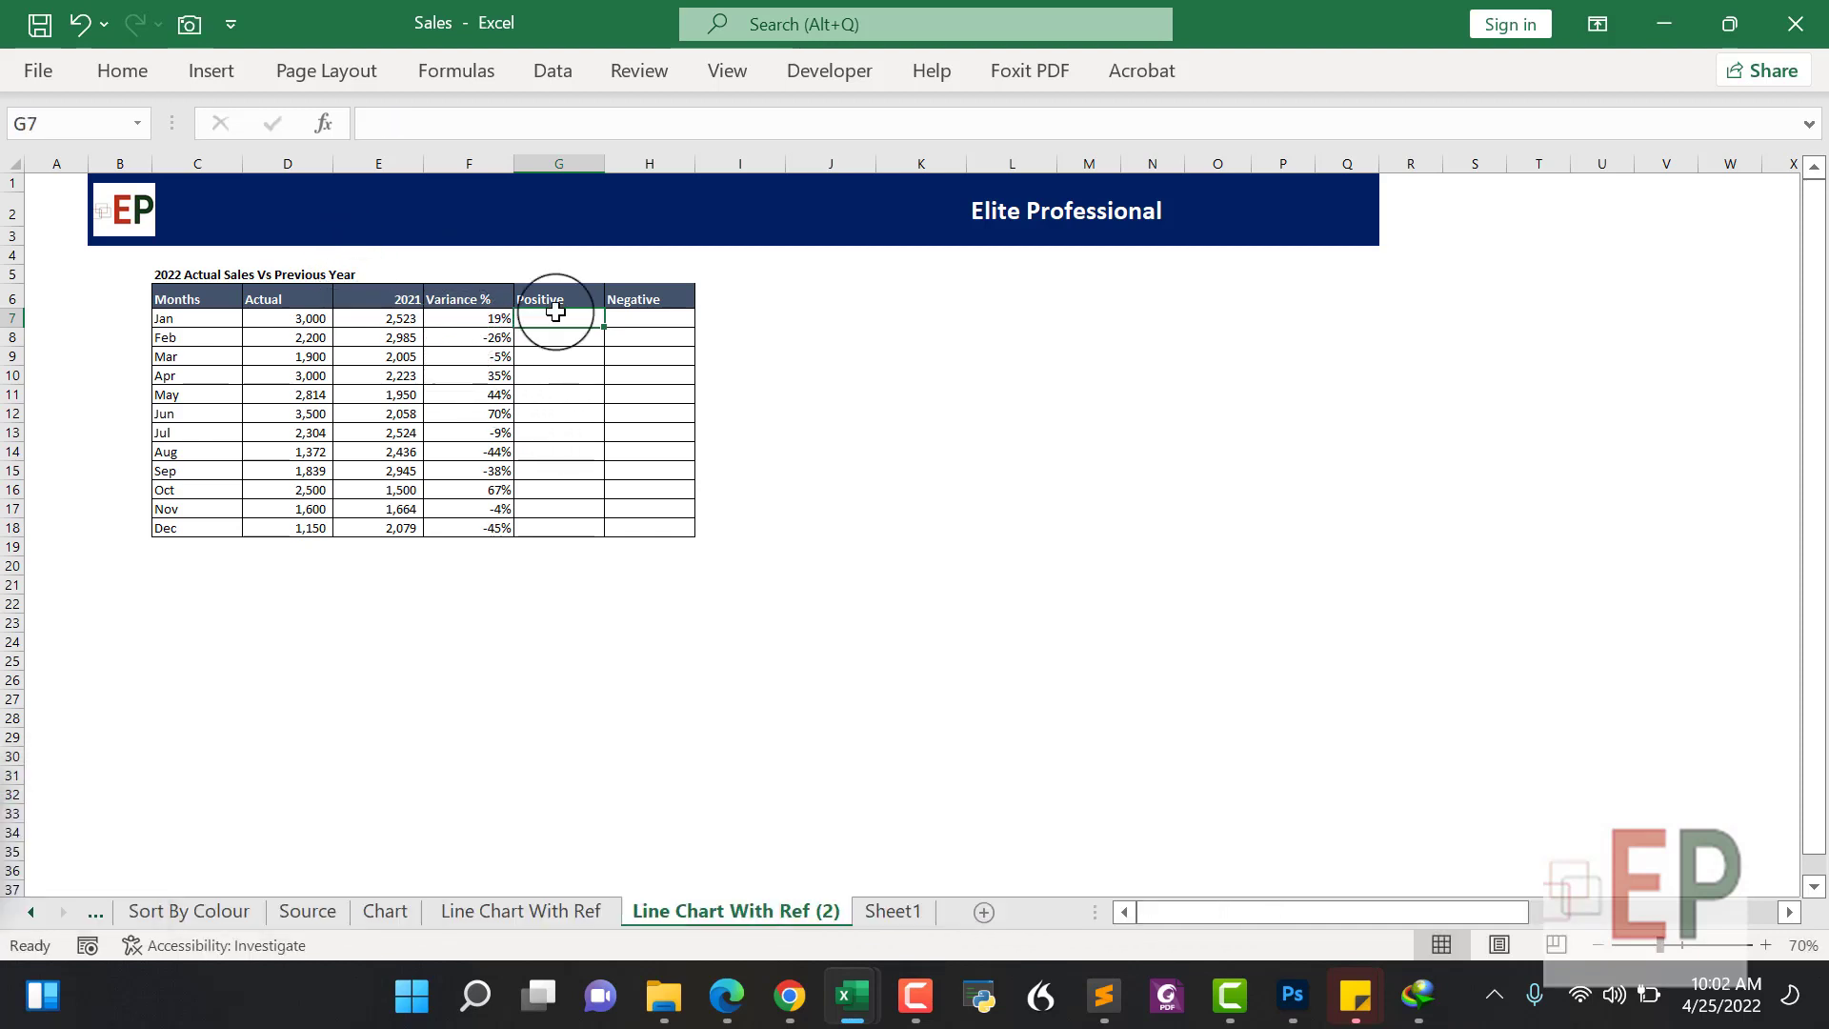
# Enter the formula =IF(F7>0,F7,NA()) in G7 to return January's variance only when it is positive
pyautogui.write('=')
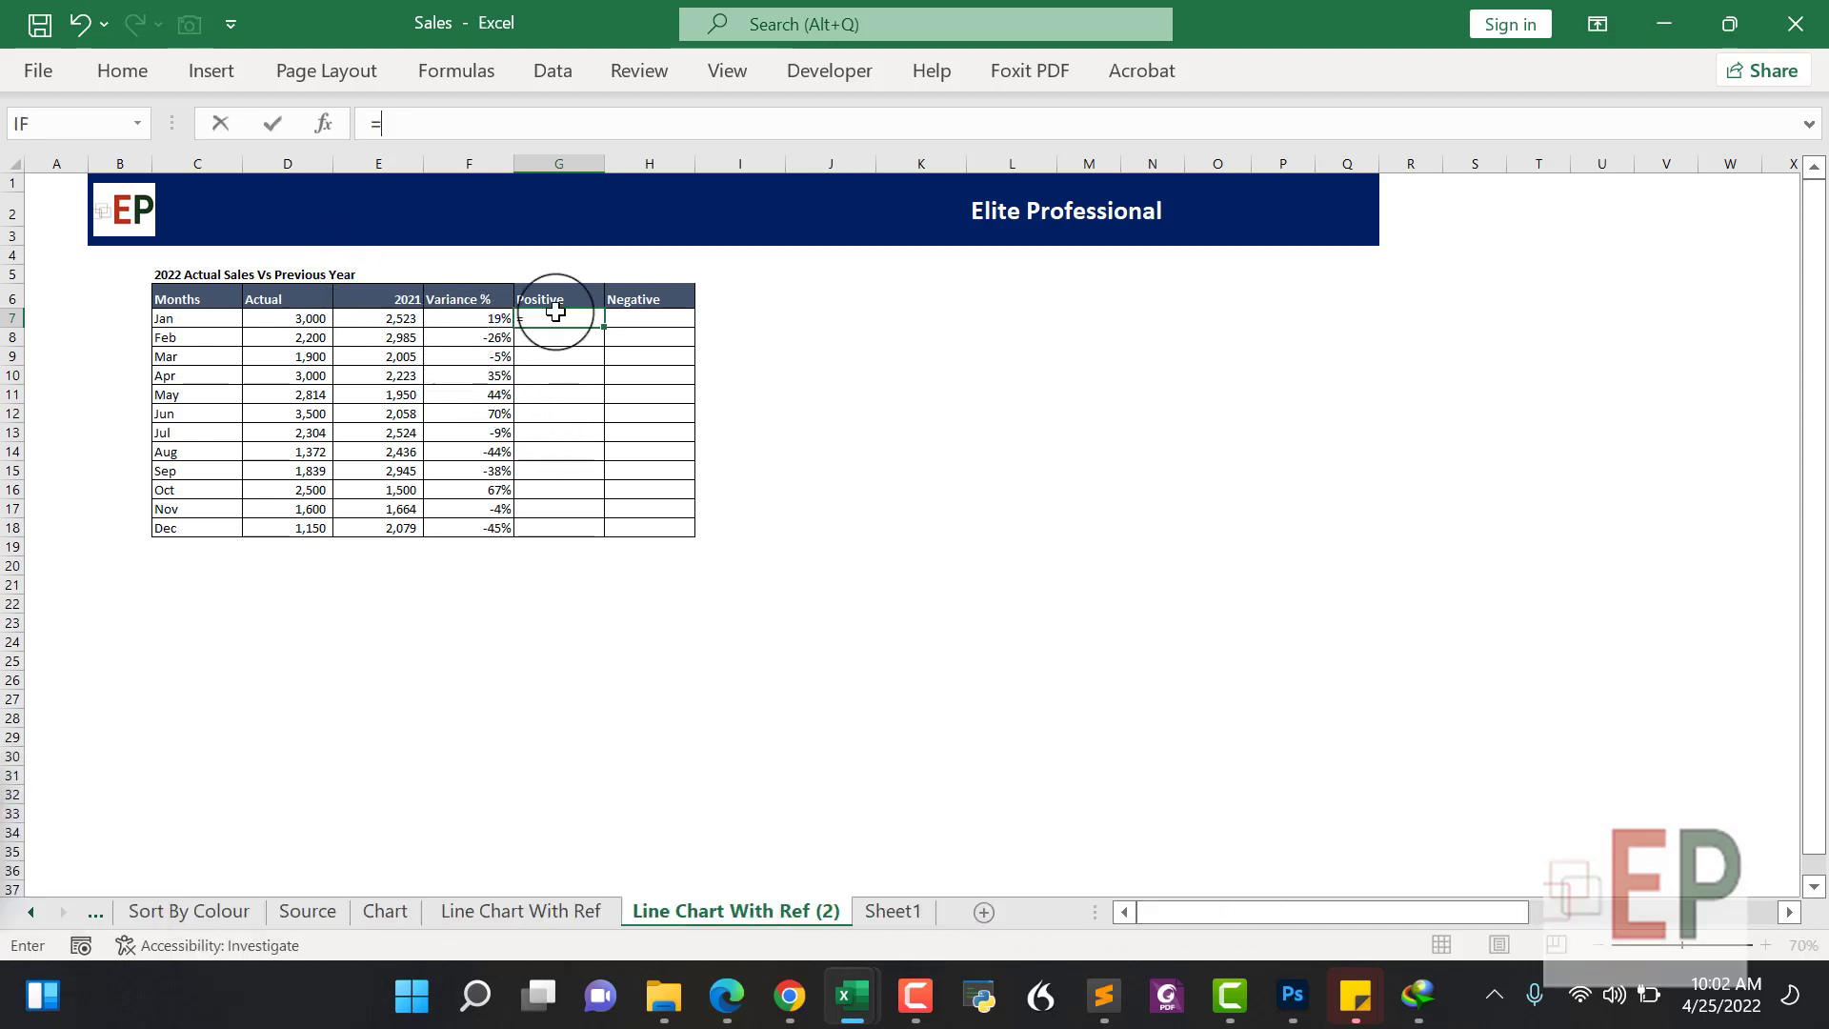
pyautogui.write('if')
pyautogui.press('Tab')
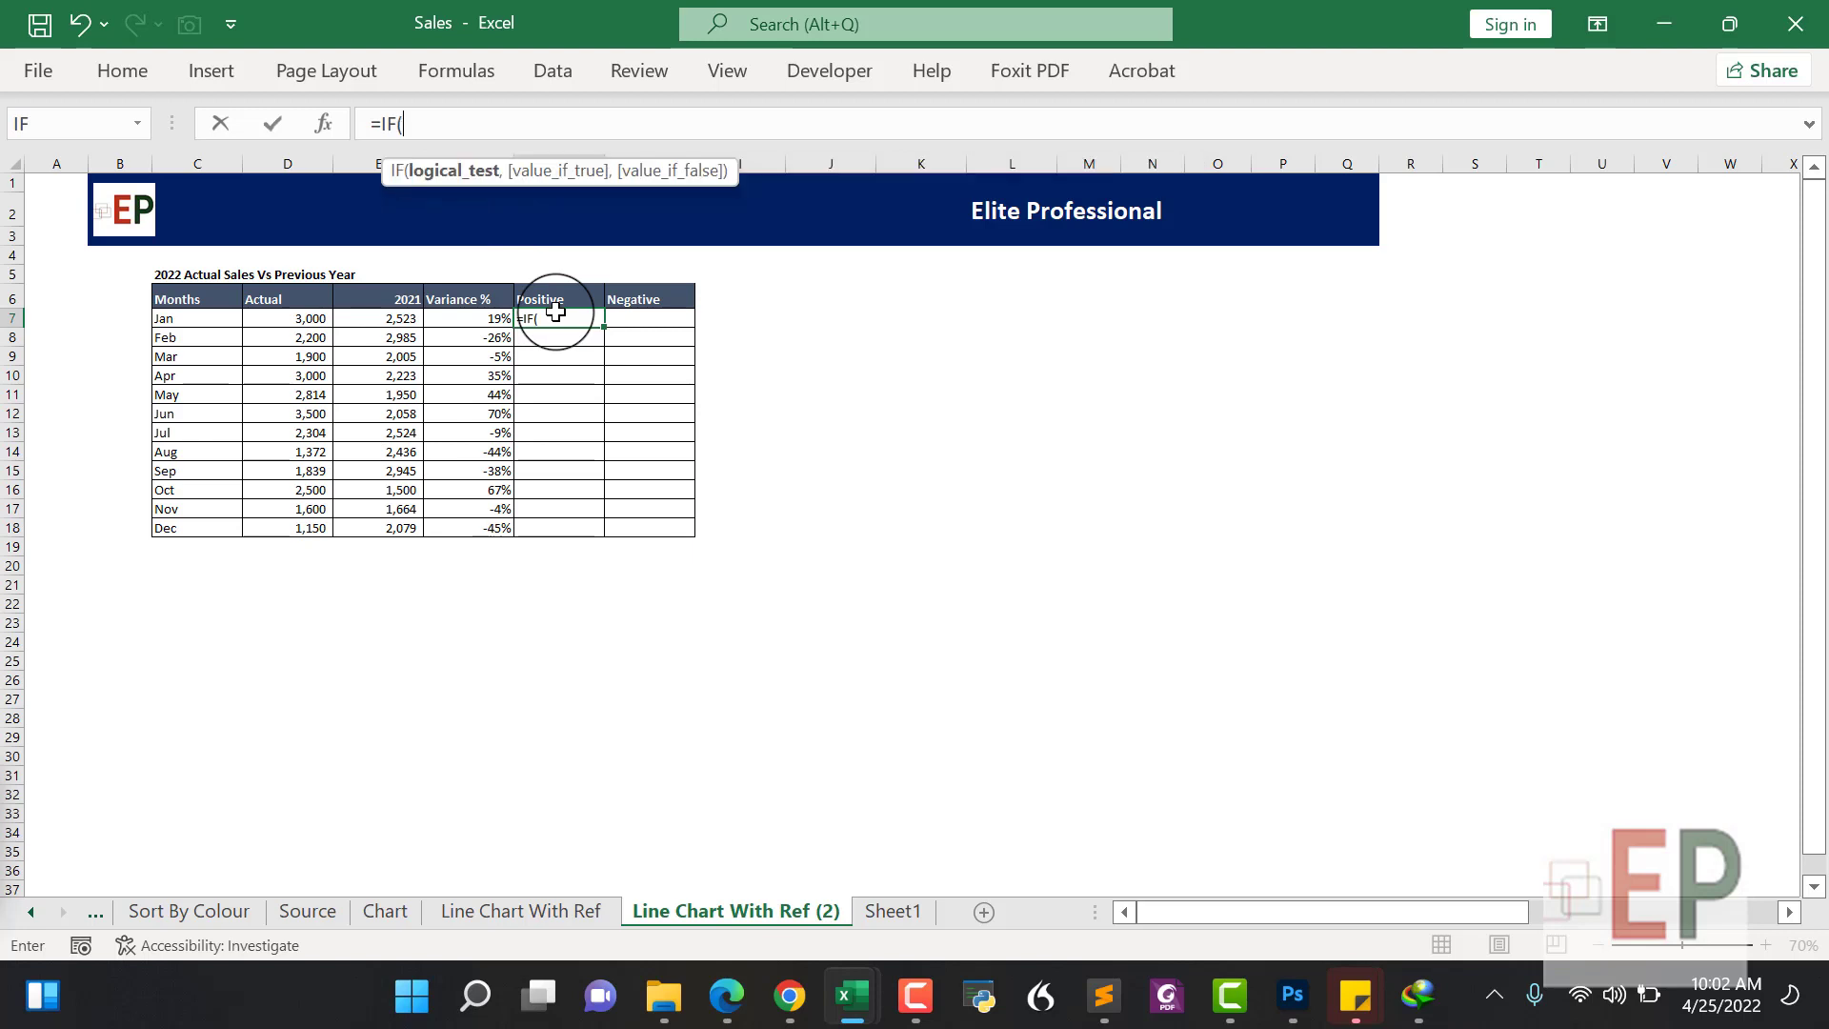
pyautogui.click(467, 323)
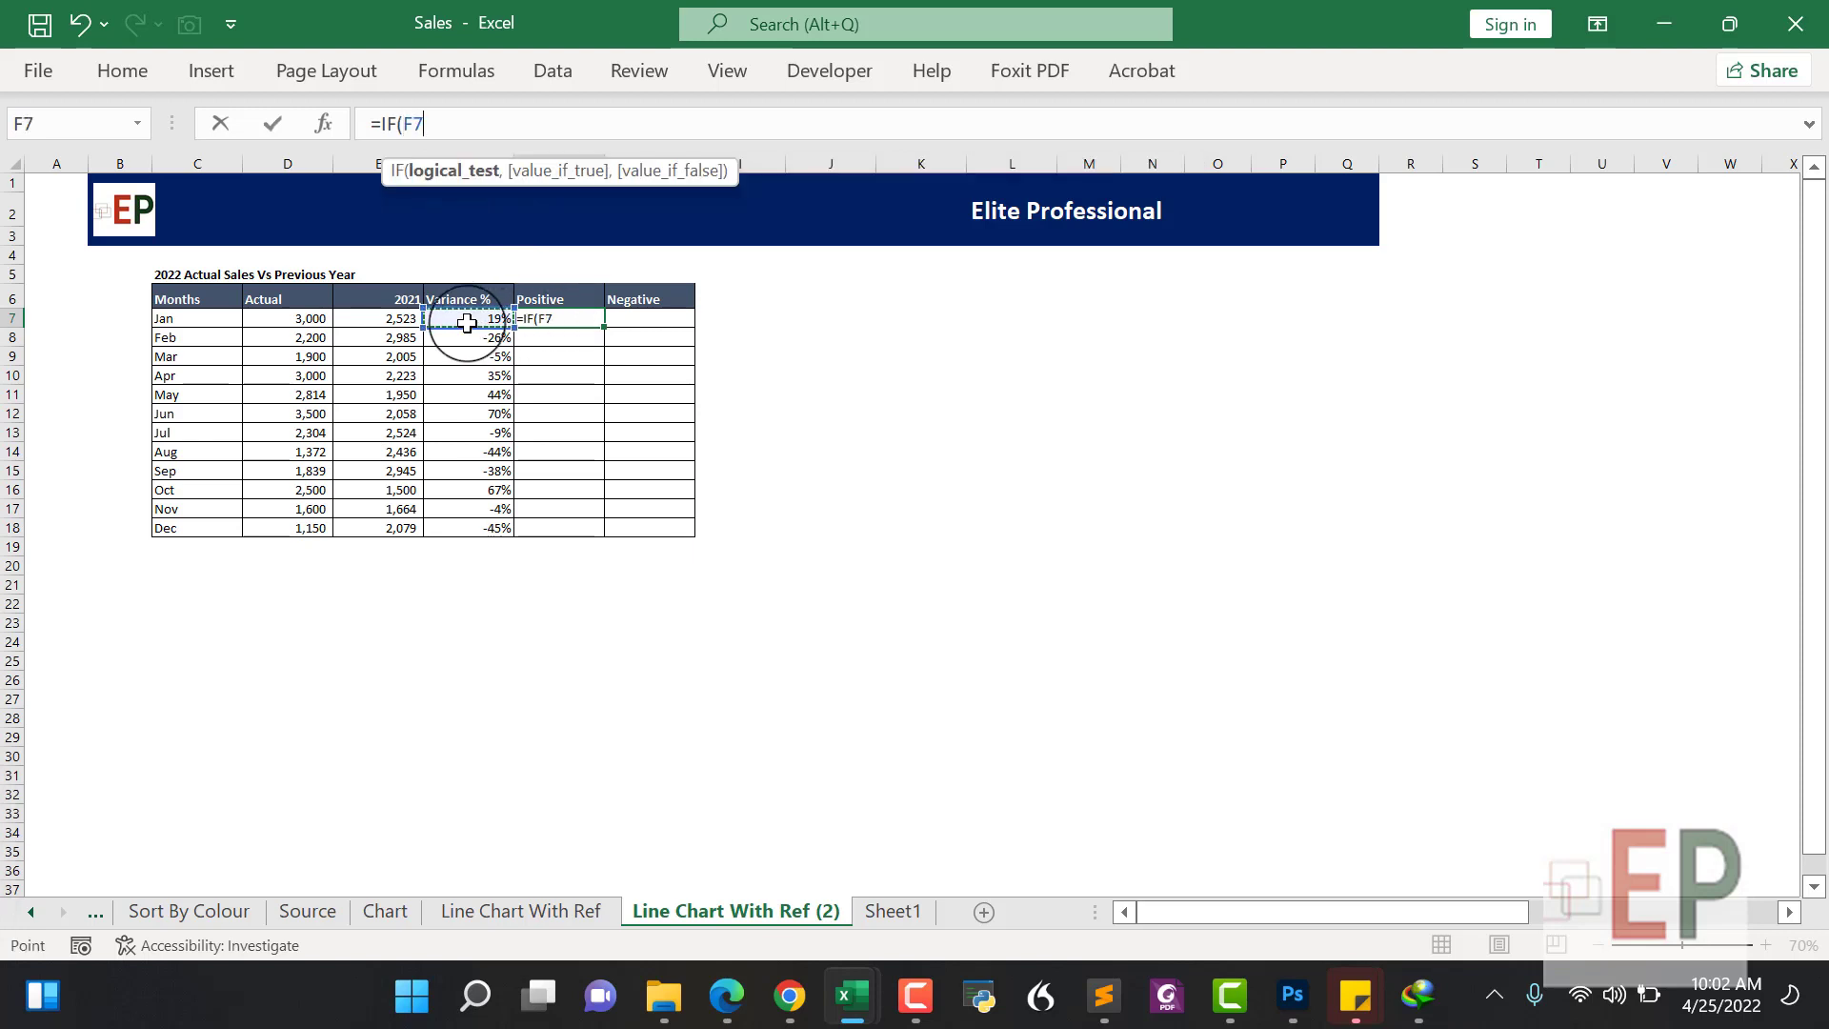
pyautogui.write('>0,')
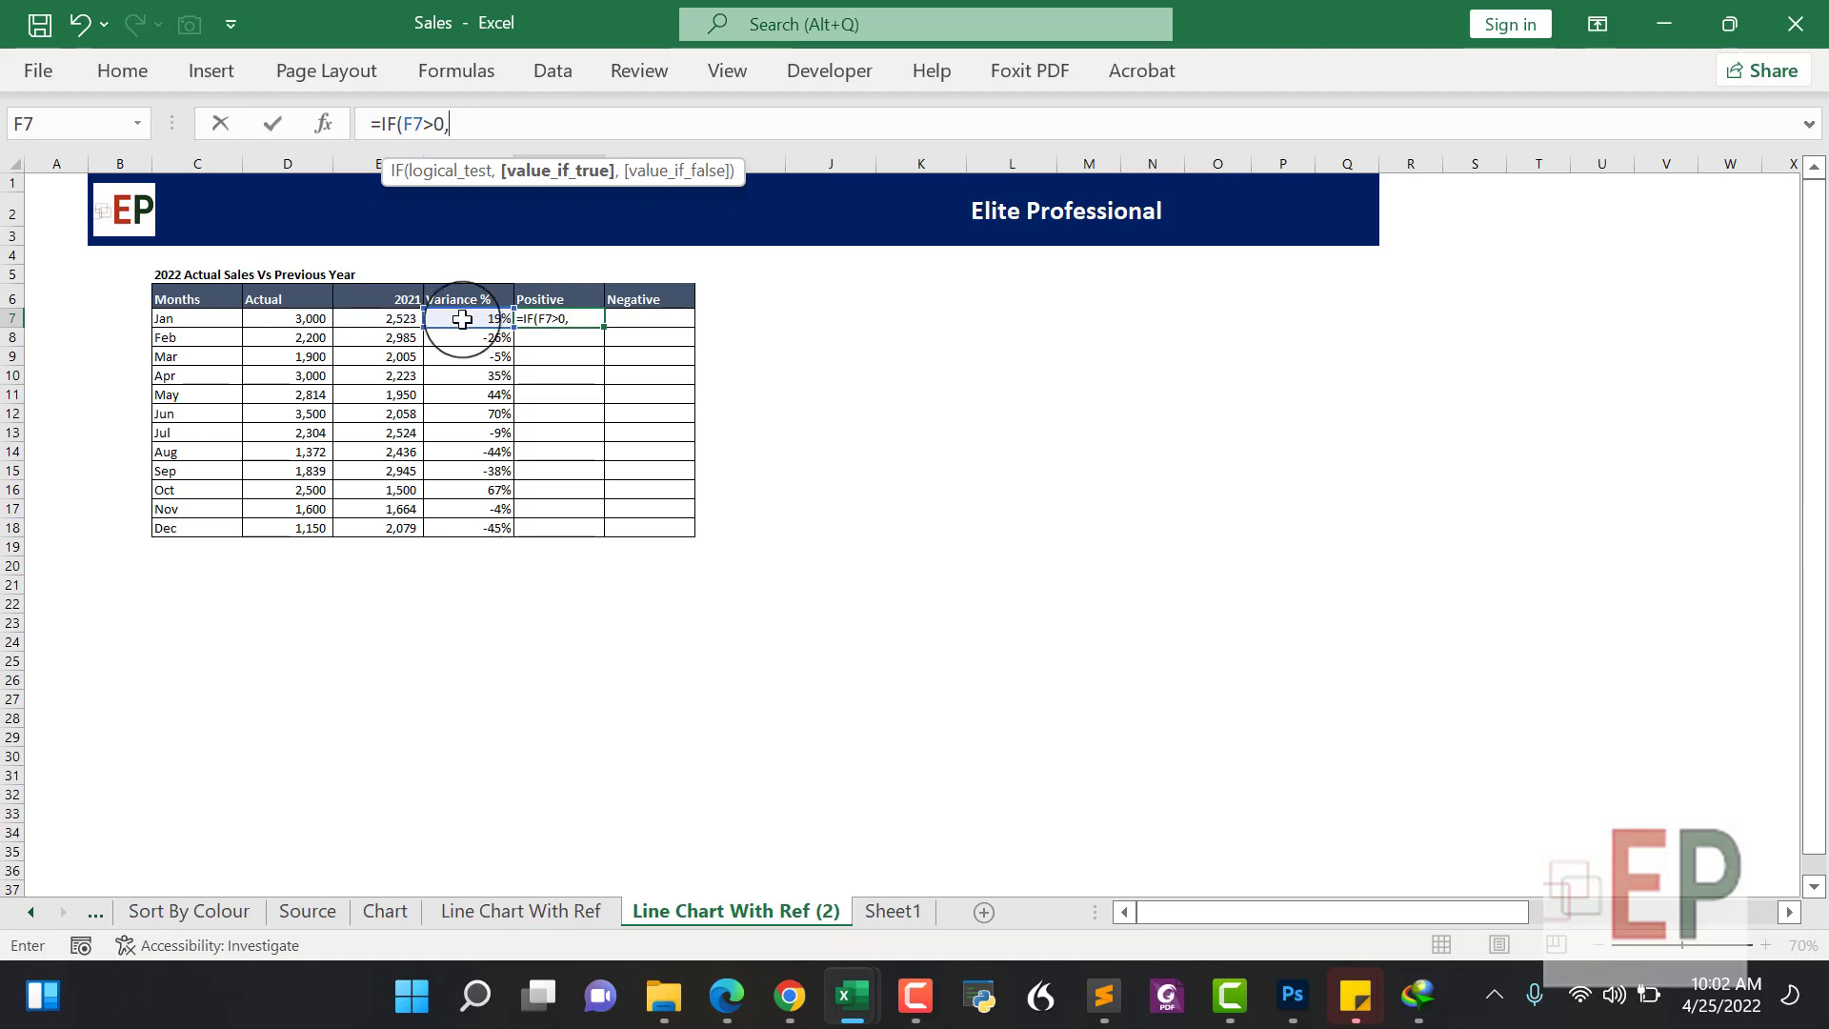
pyautogui.click(461, 320)
pyautogui.write(',')
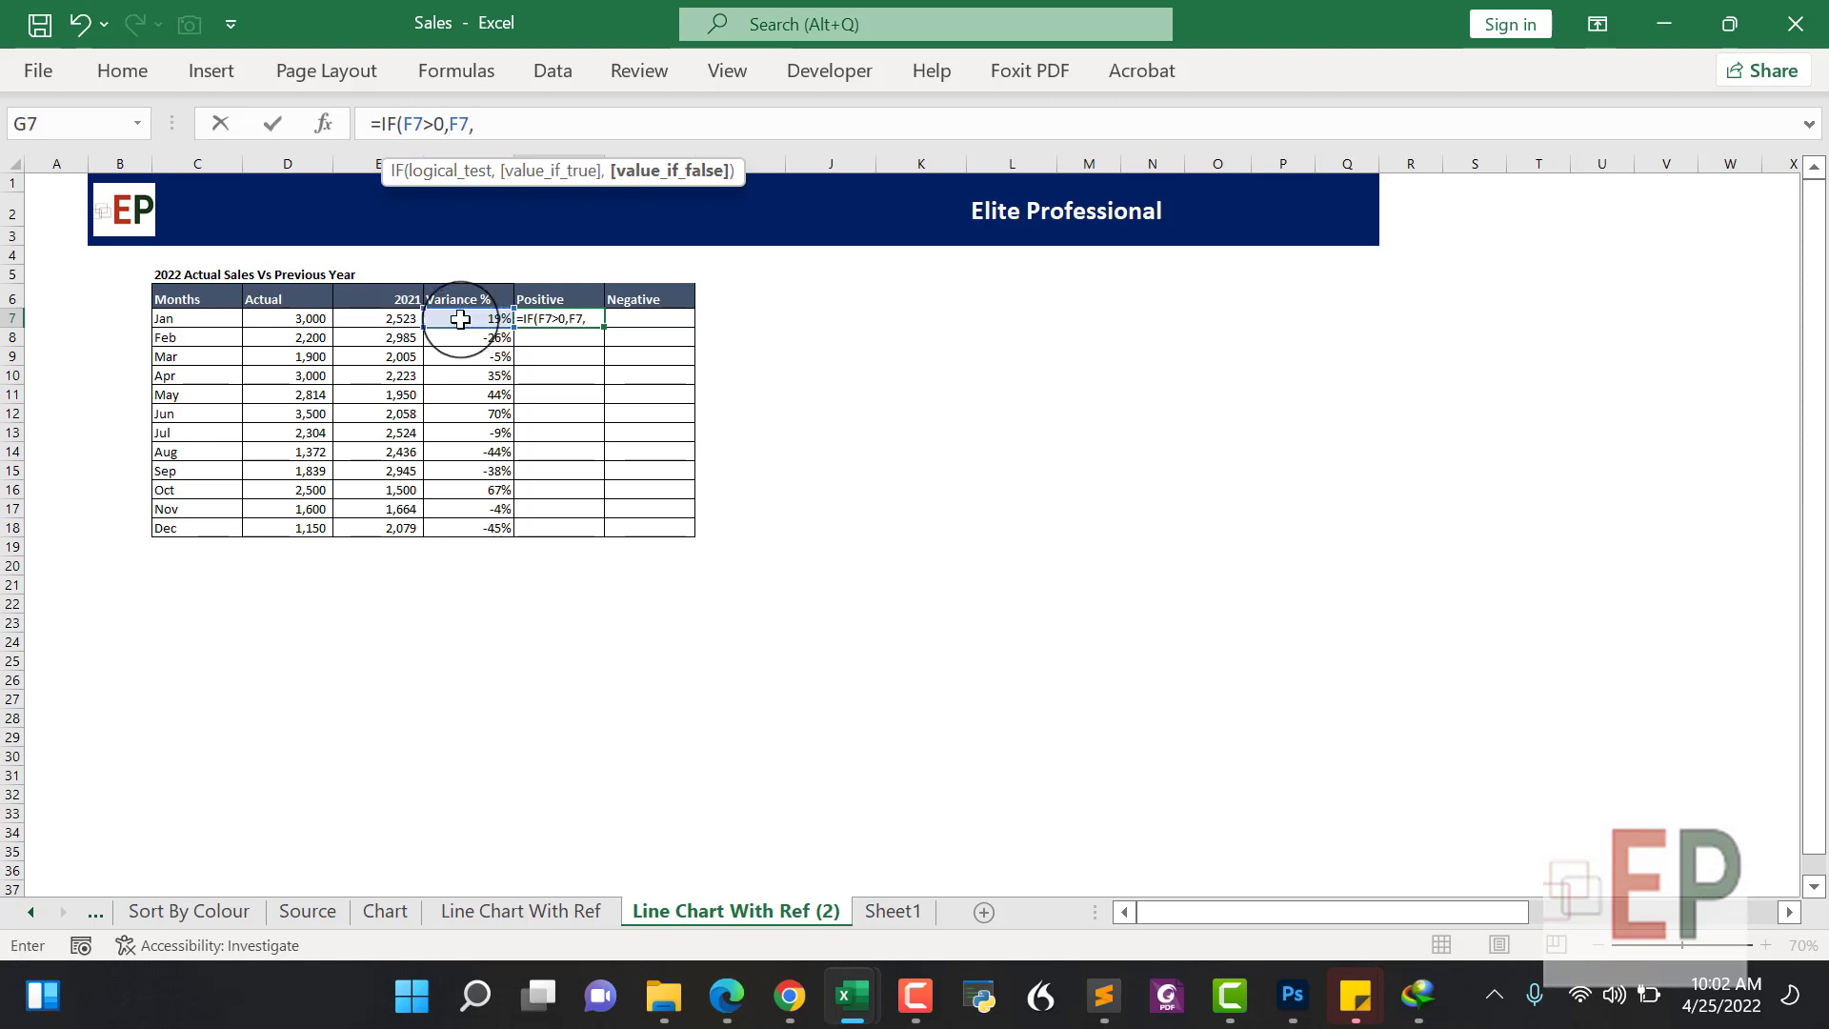
pyautogui.write('NA(')
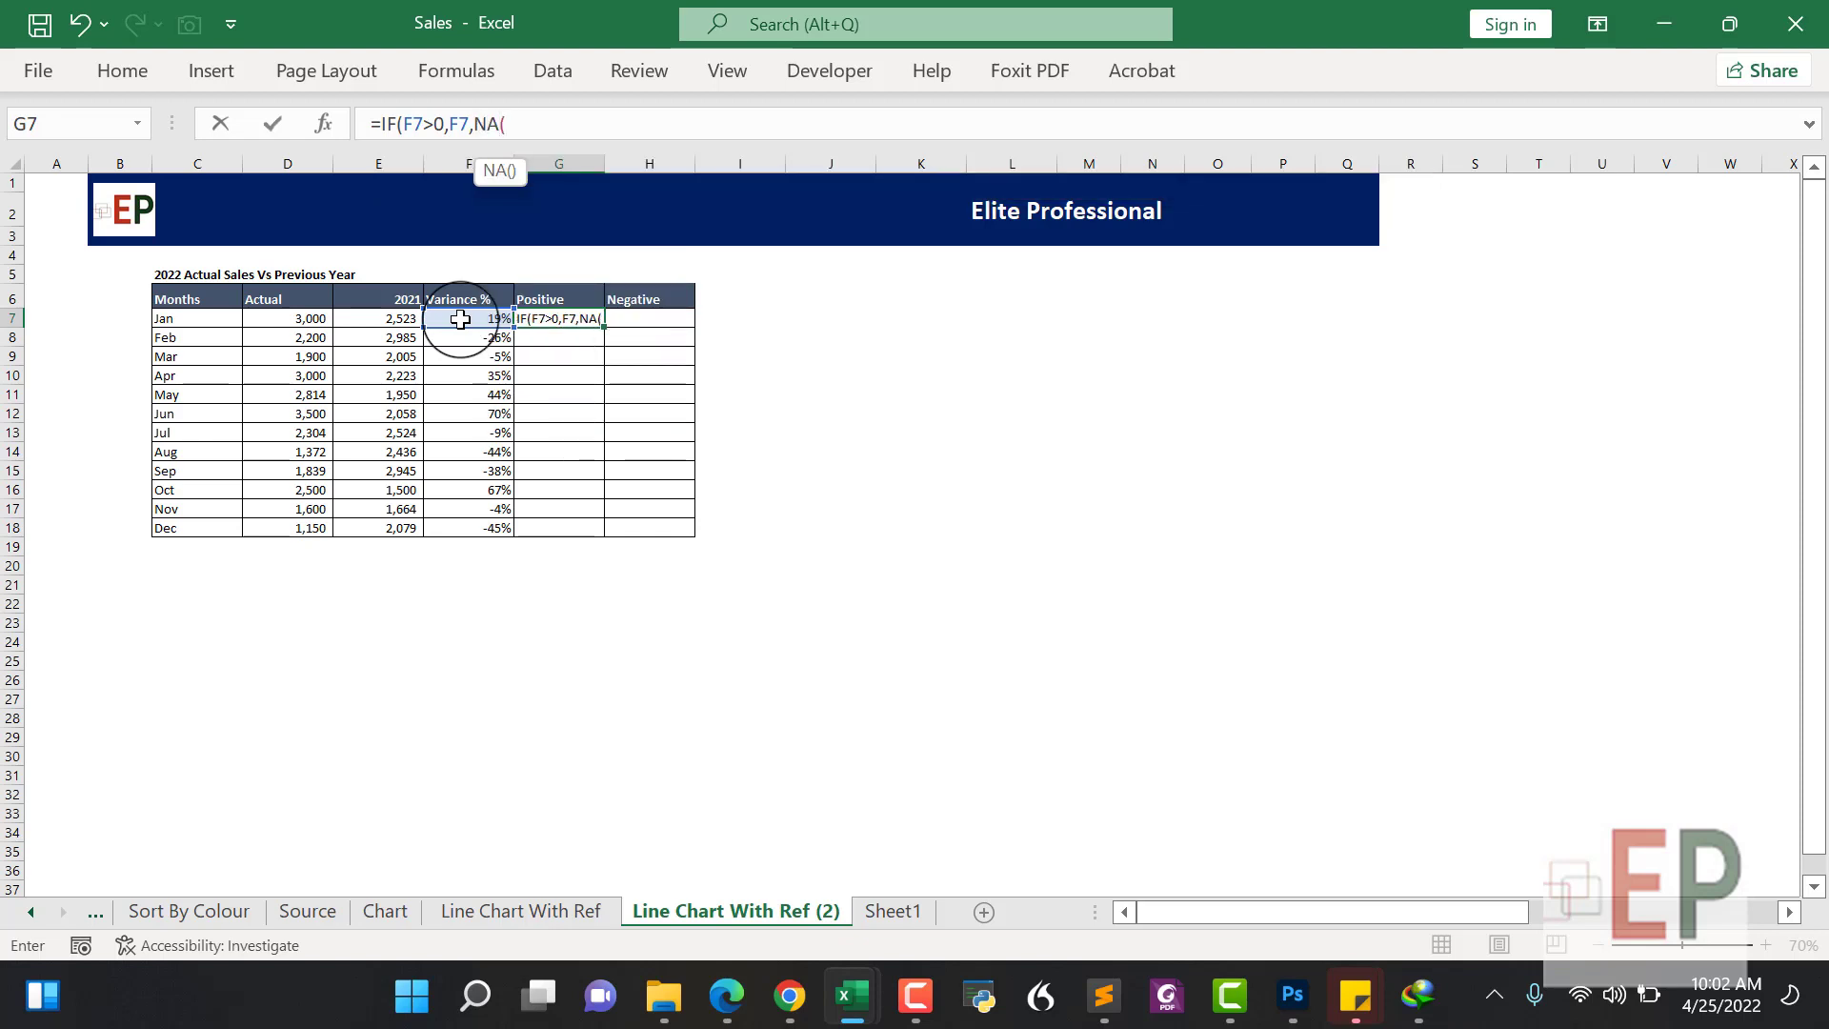
pyautogui.write('))')
pyautogui.press('Return')
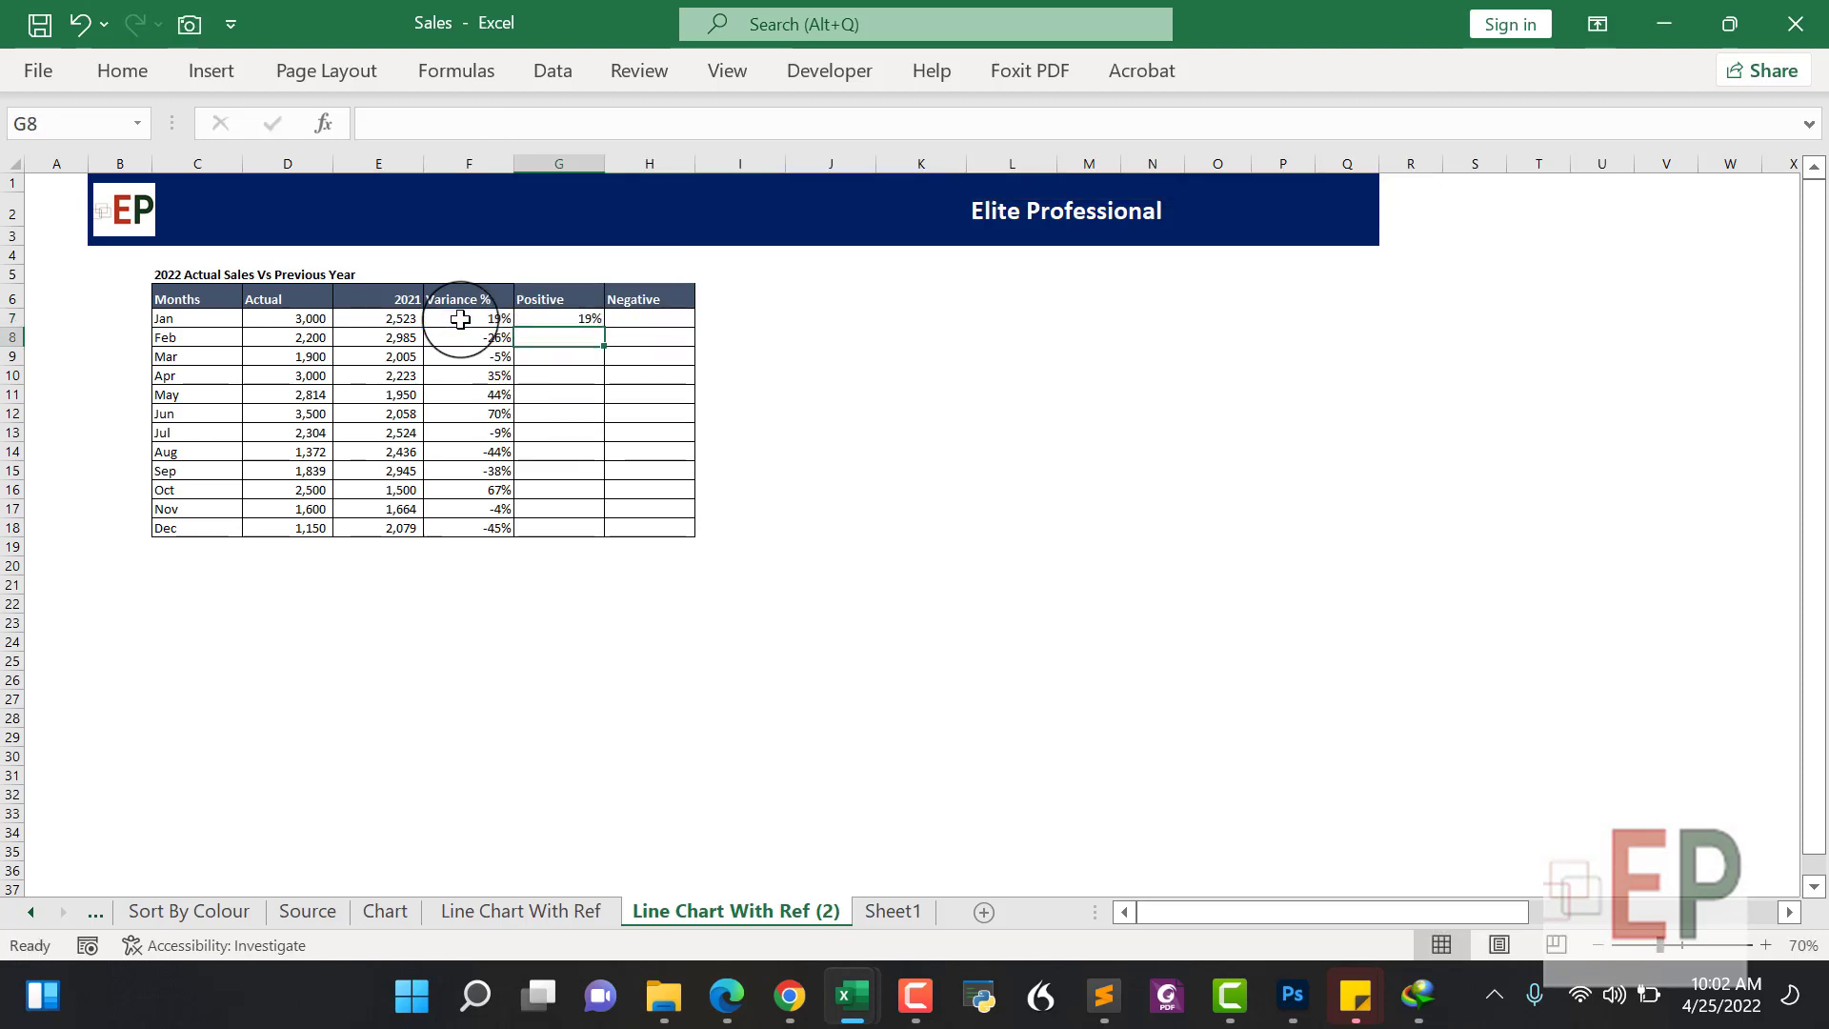
# Lock the column in both F7 references of the January Positive formula so G7 contains =IF($F7>0,$F7,NA())
pyautogui.click(594, 316)
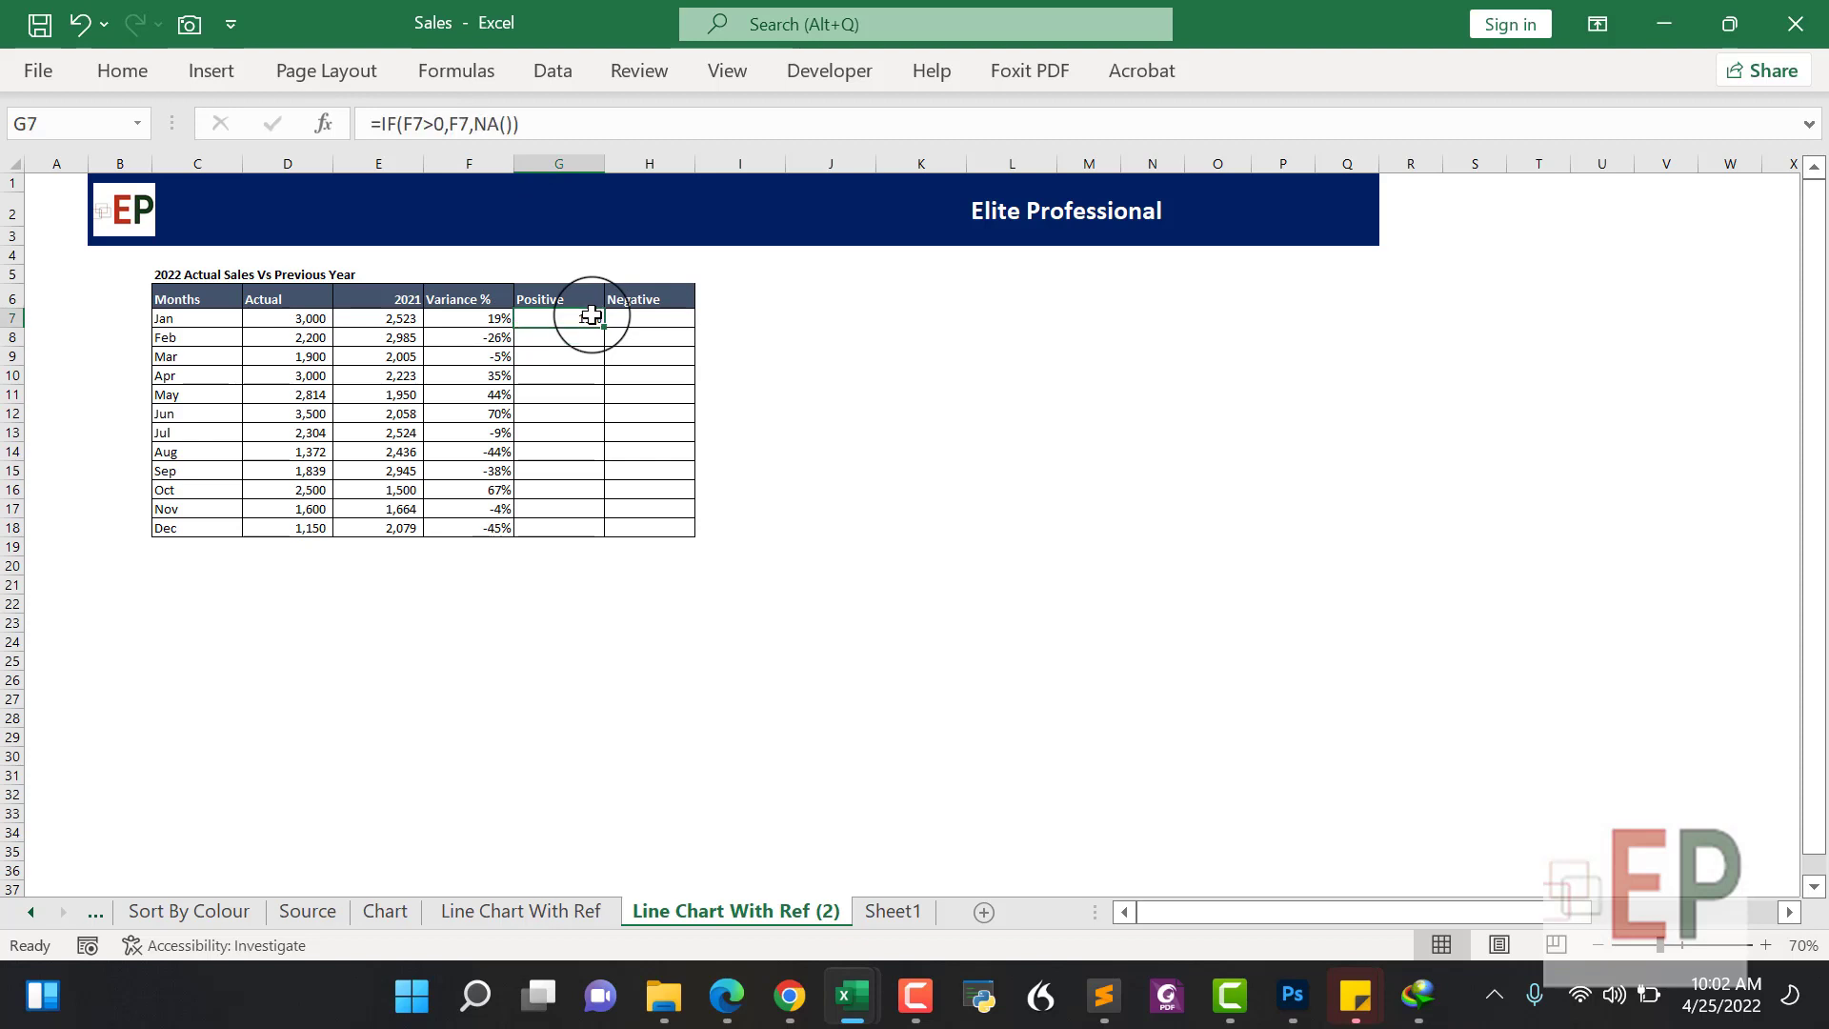
pyautogui.click(450, 126)
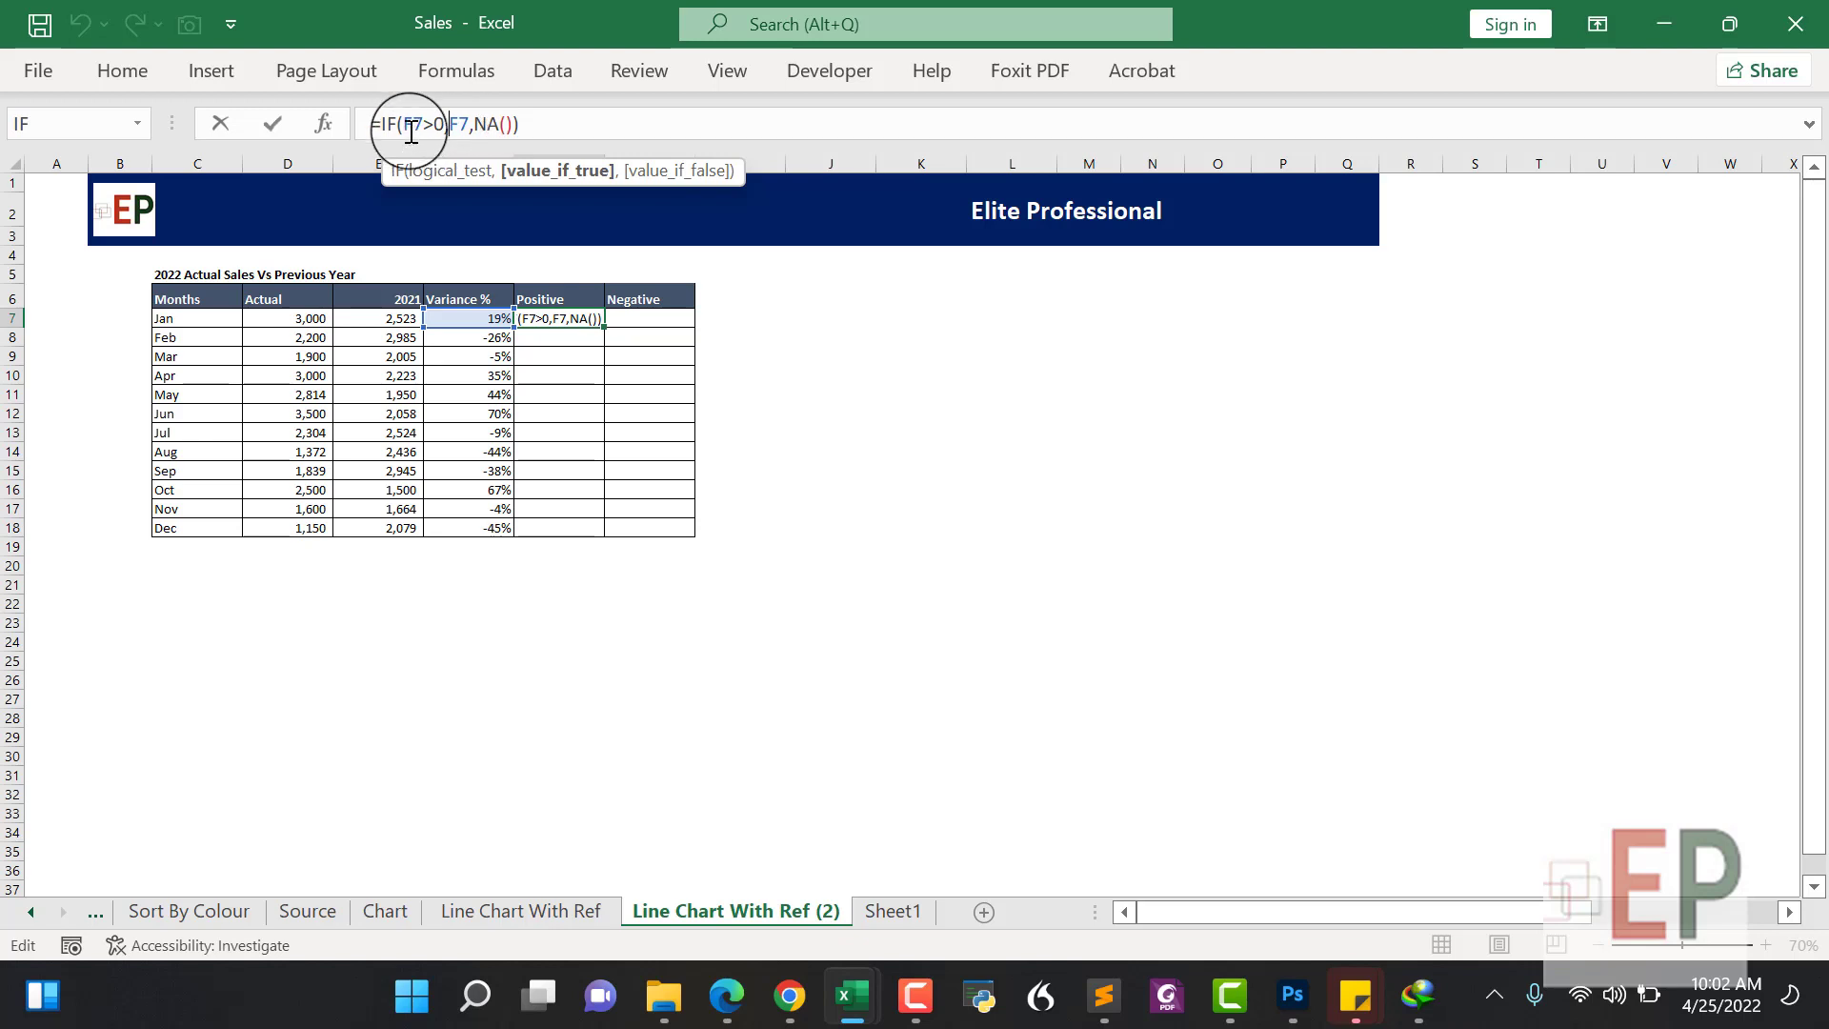
pyautogui.click(411, 129)
pyautogui.press('F4')
pyautogui.press('F4')
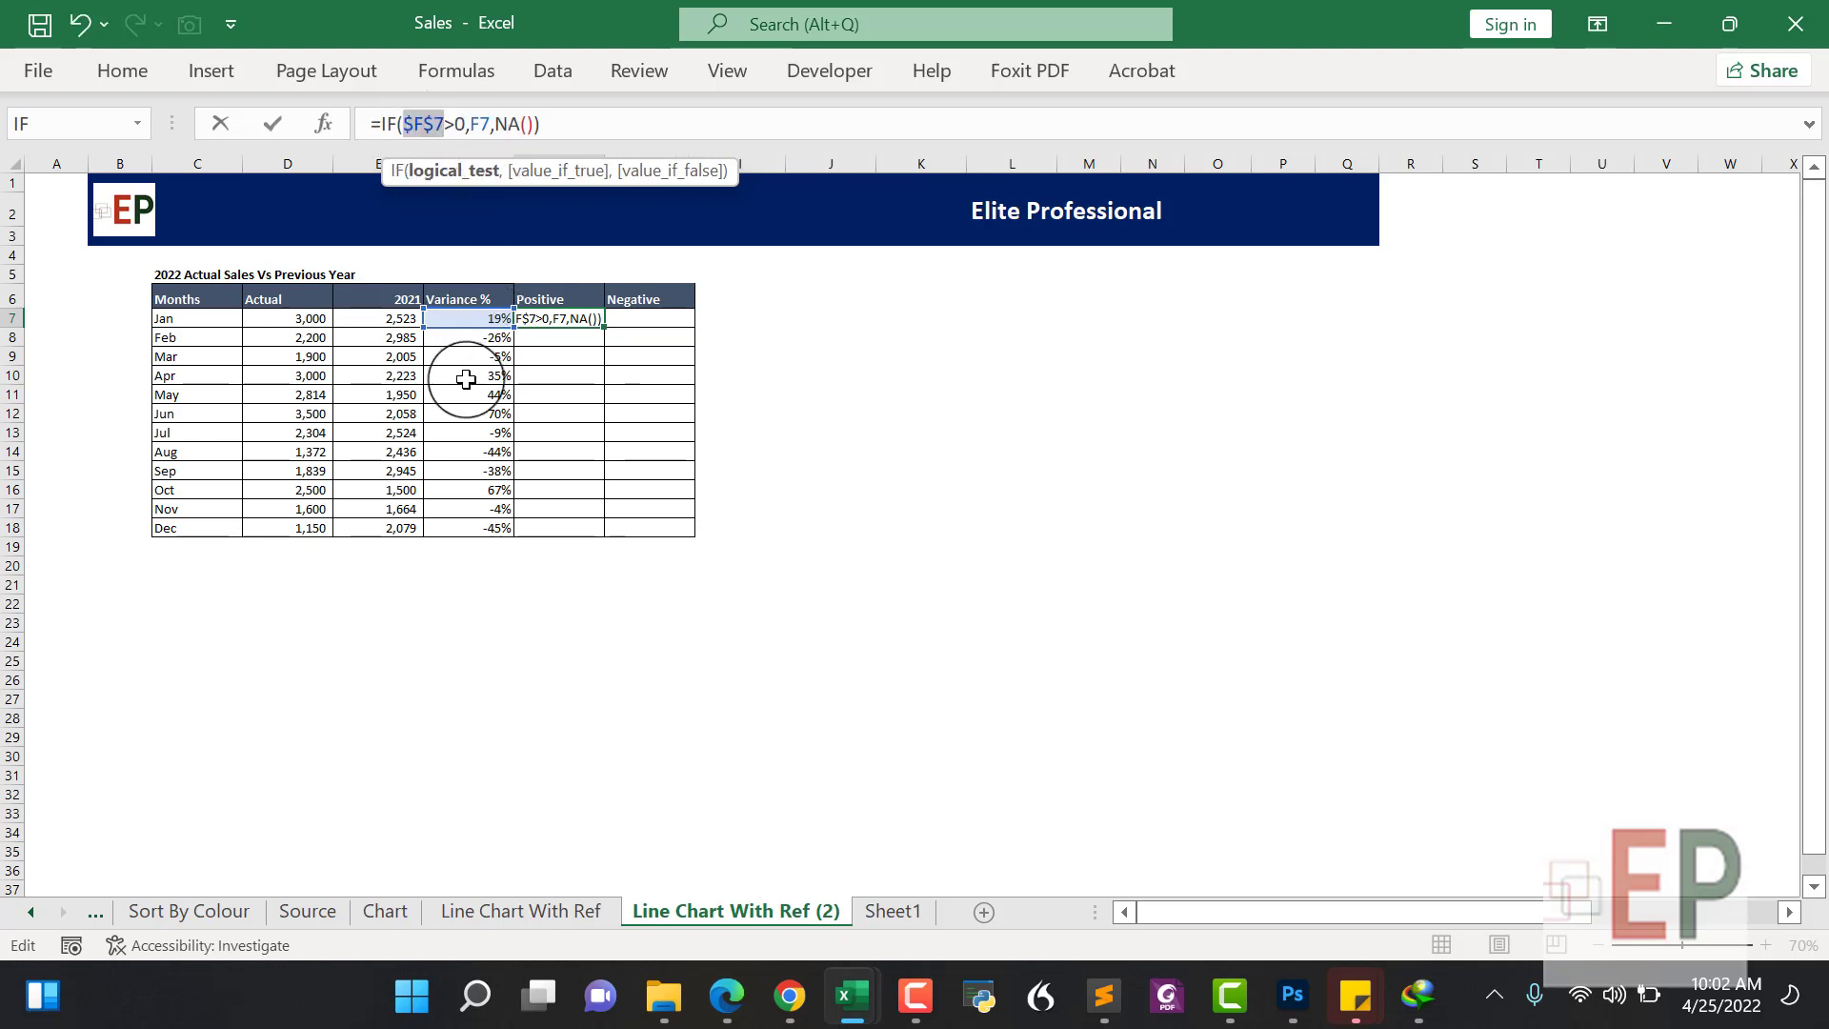
pyautogui.click(472, 128)
pyautogui.press('F4')
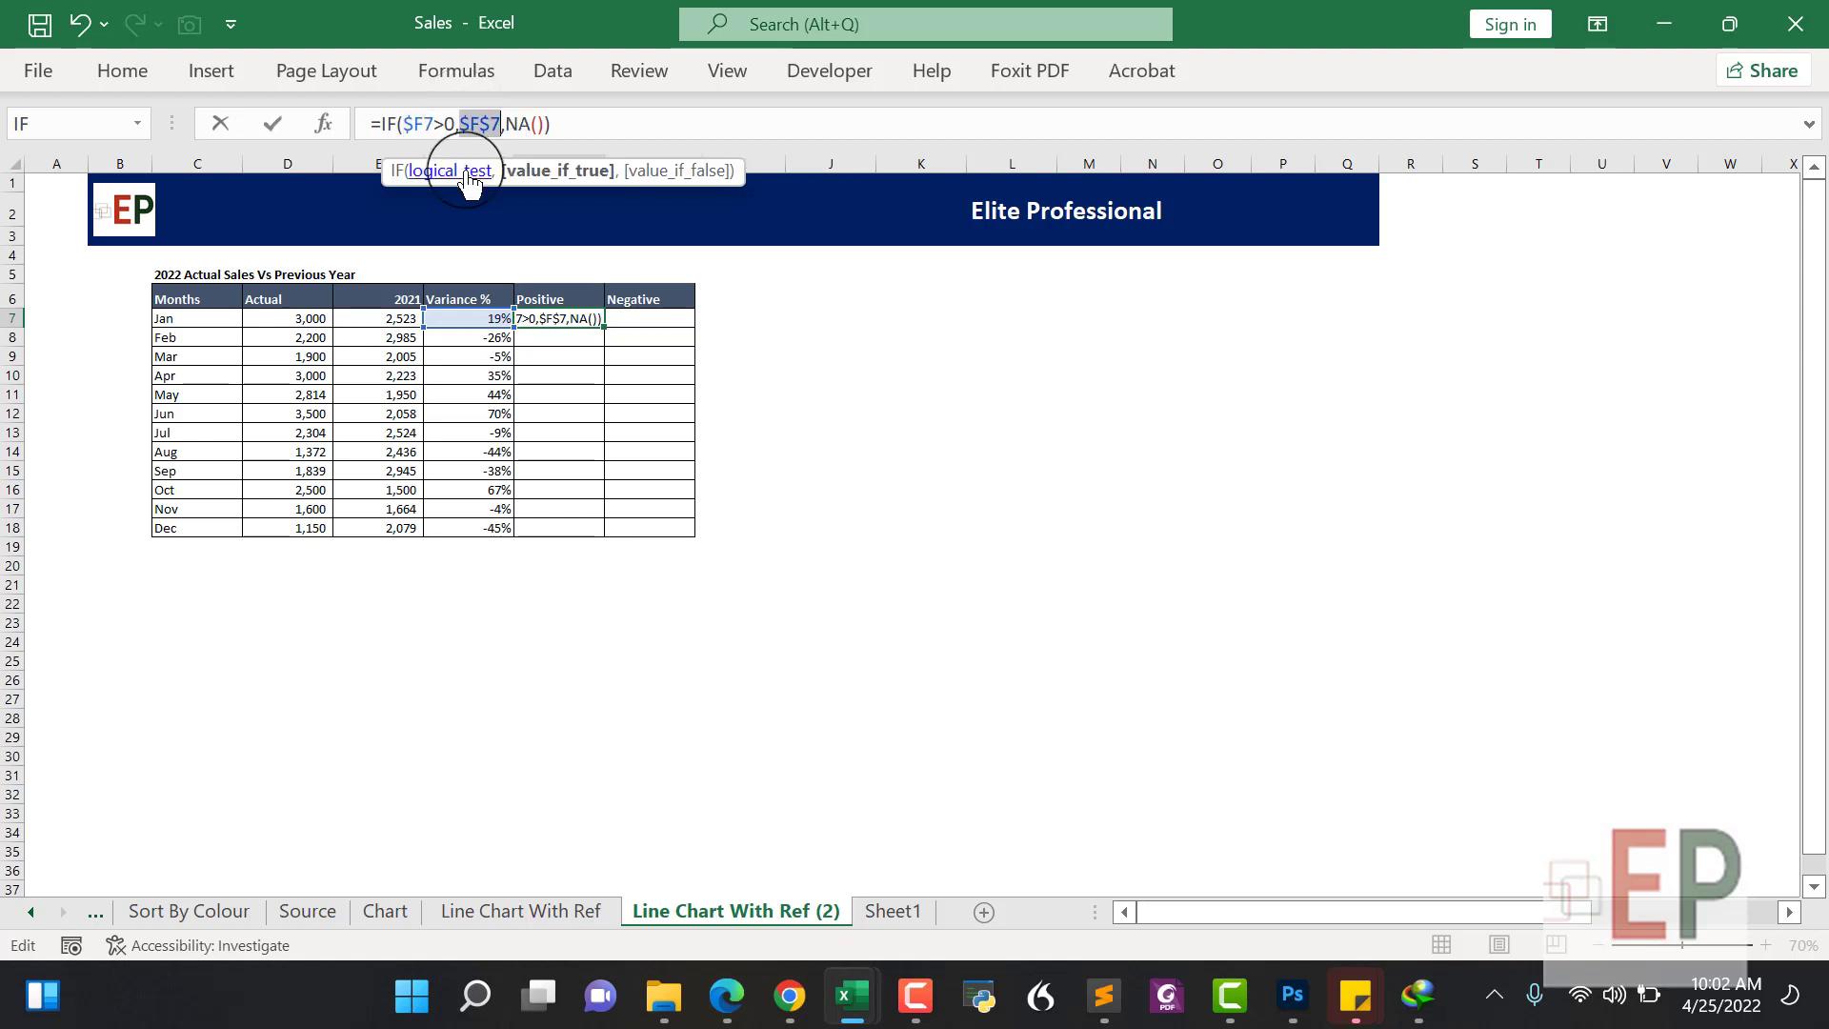
pyautogui.press('F4')
pyautogui.press('F4')
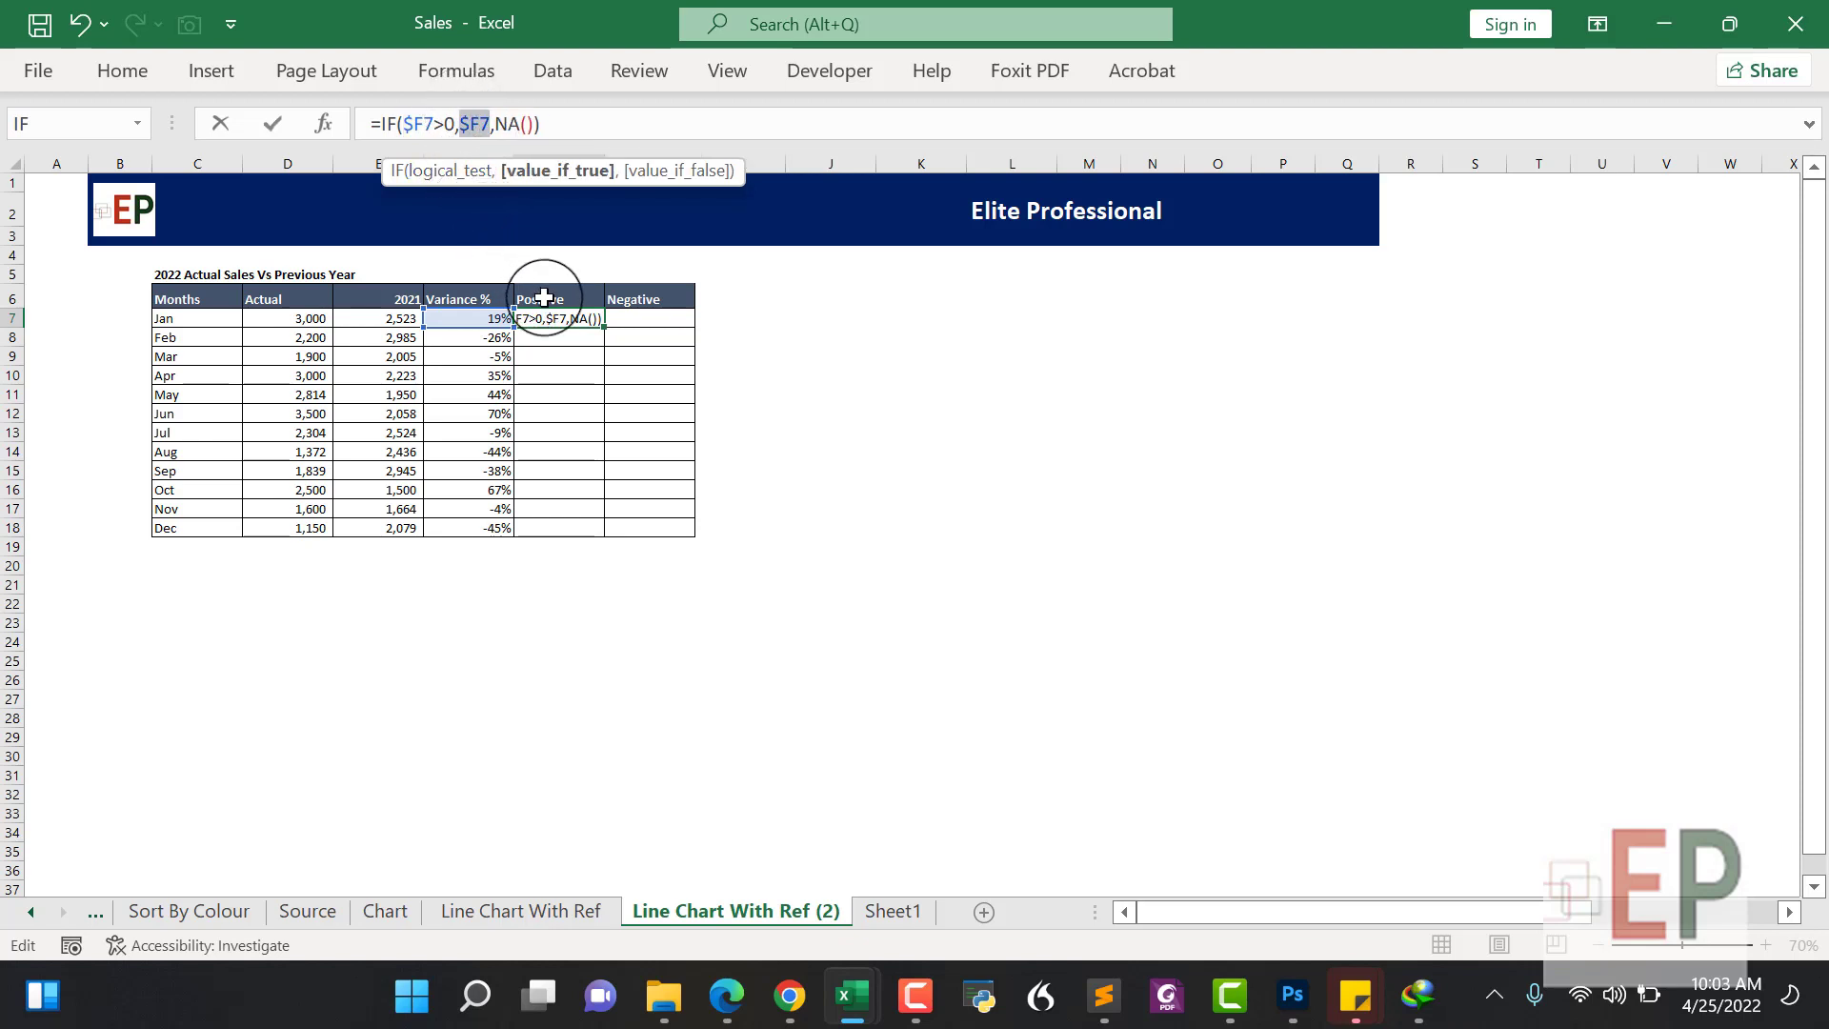
pyautogui.press('Return')
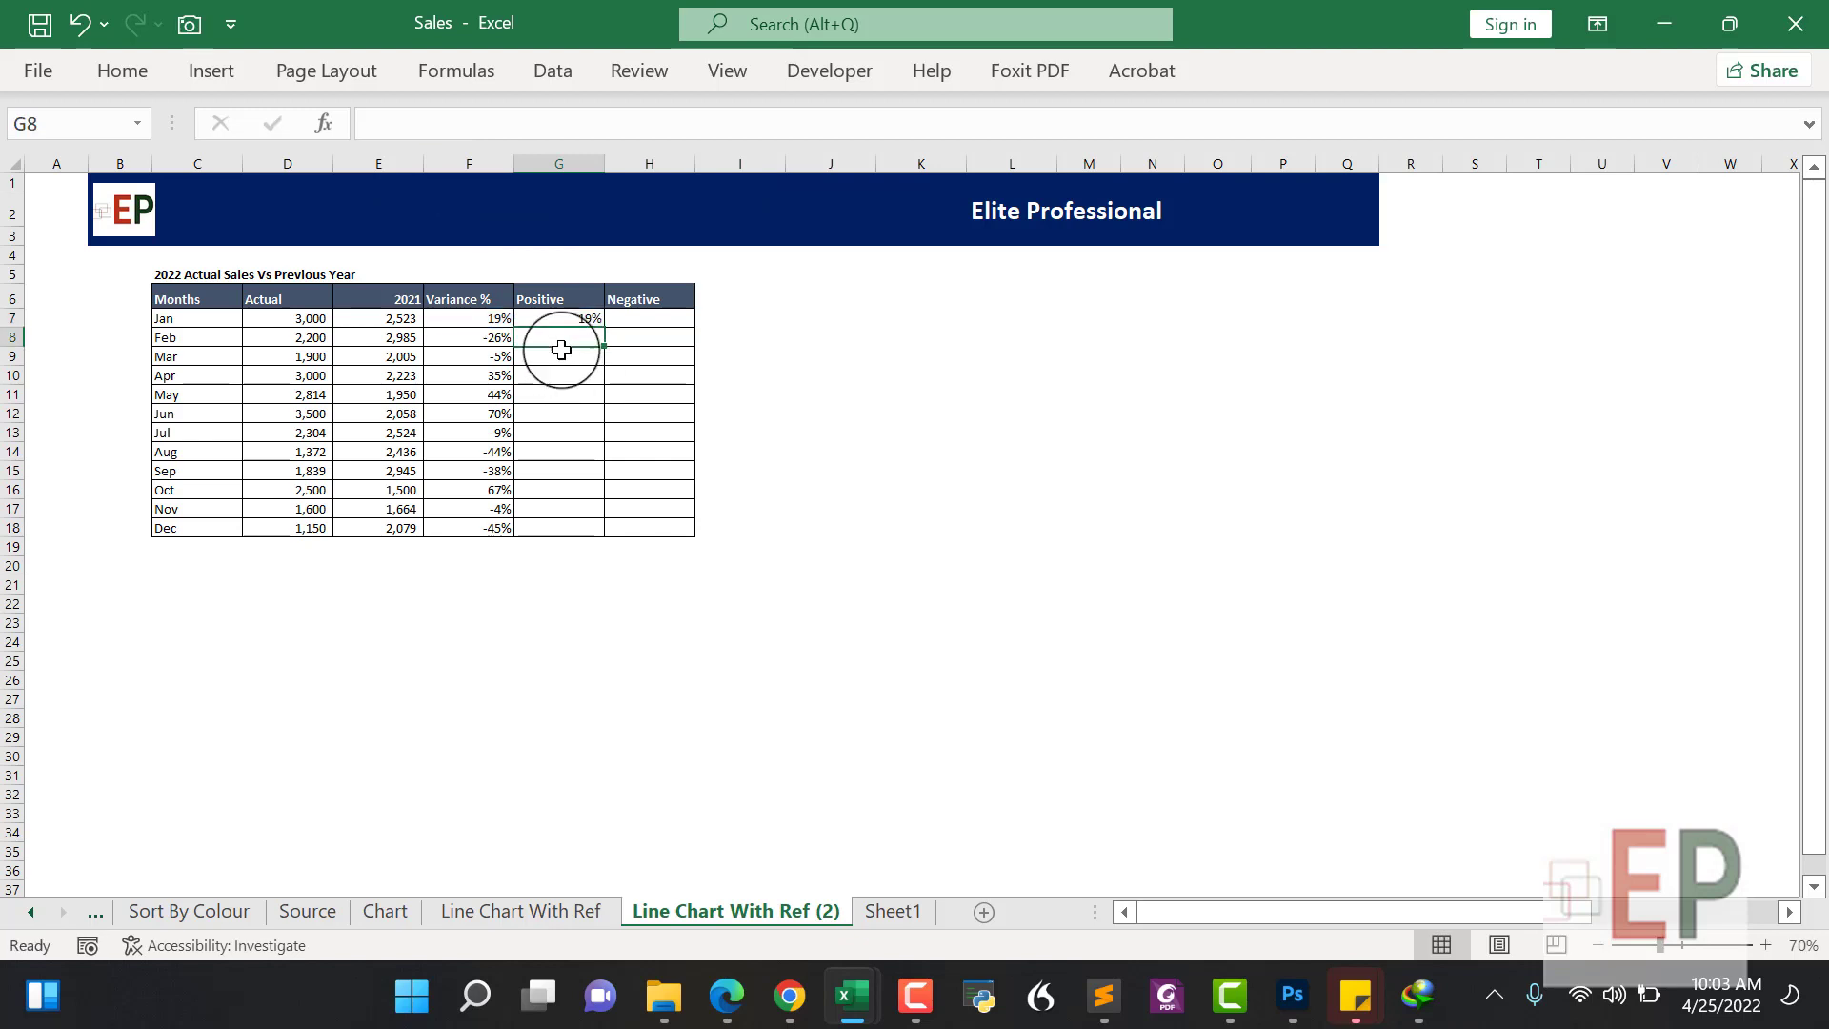
# Fill the Positive formula from G7 down to December in G18 and copy G7:G18 into the Negative column starting at H7
pyautogui.click(557, 322)
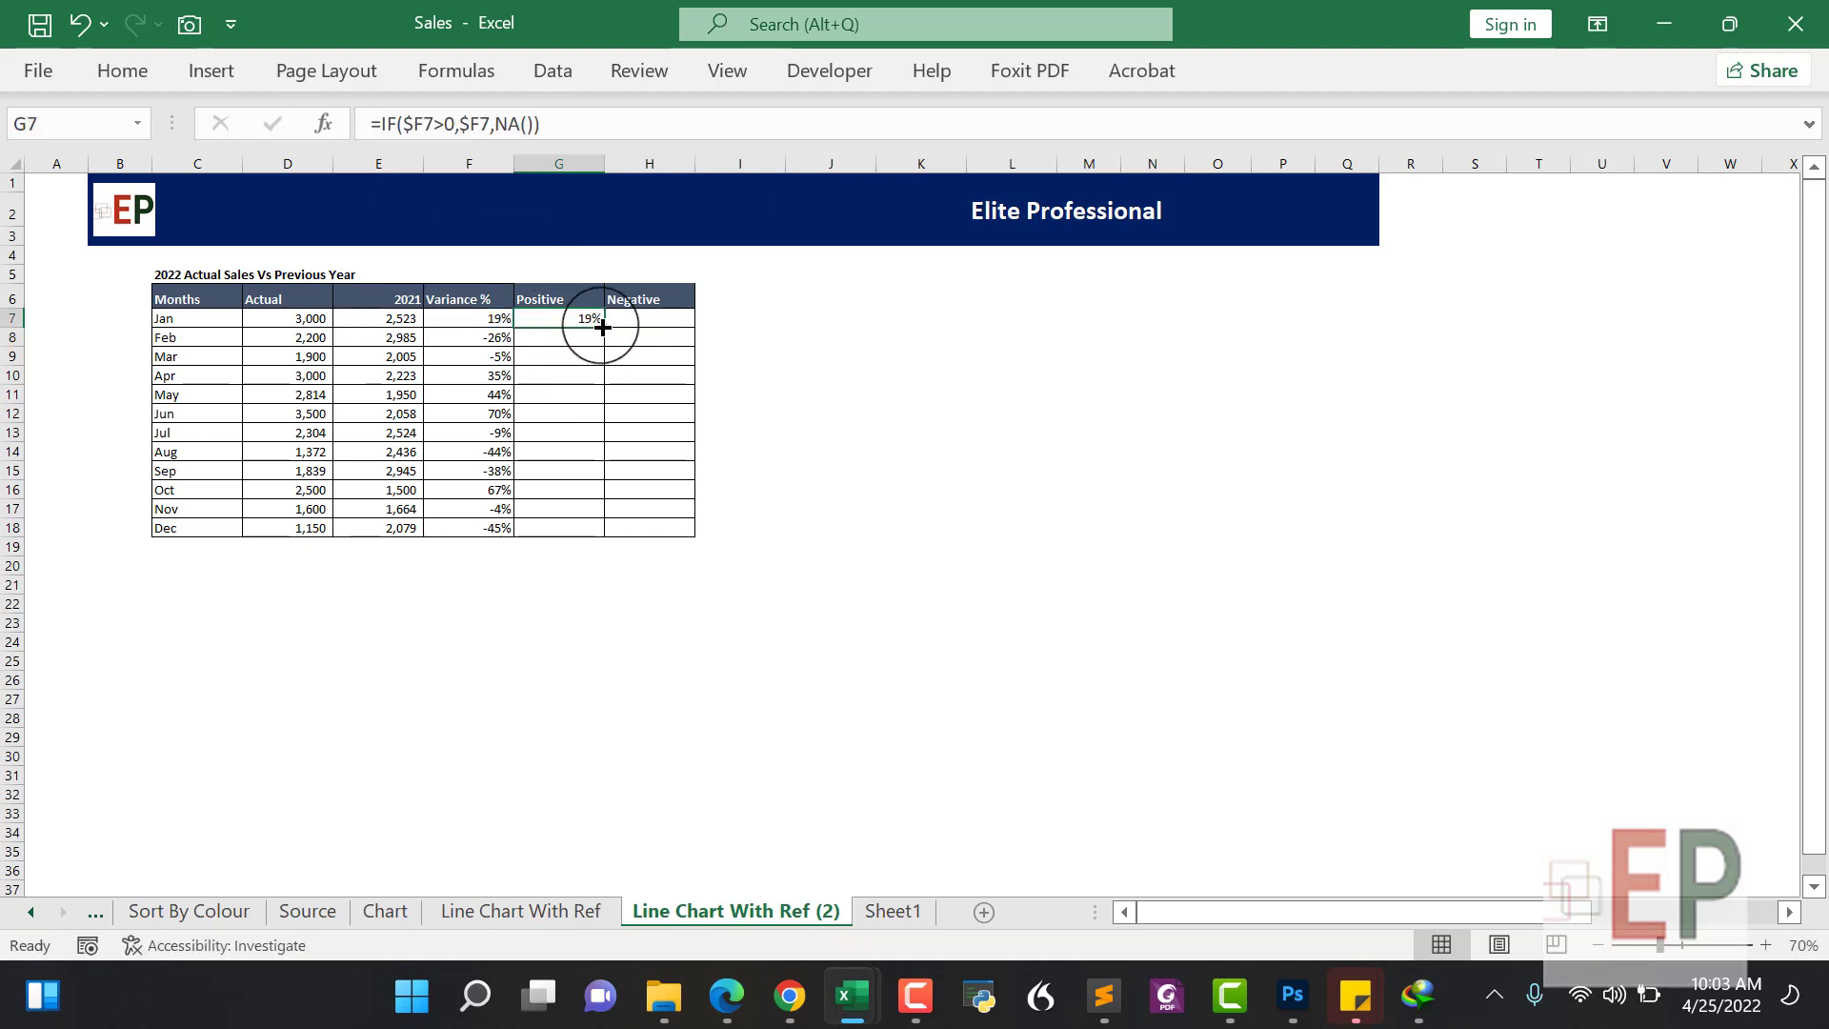
pyautogui.moveTo(604, 327); pyautogui.dragTo(572, 540)
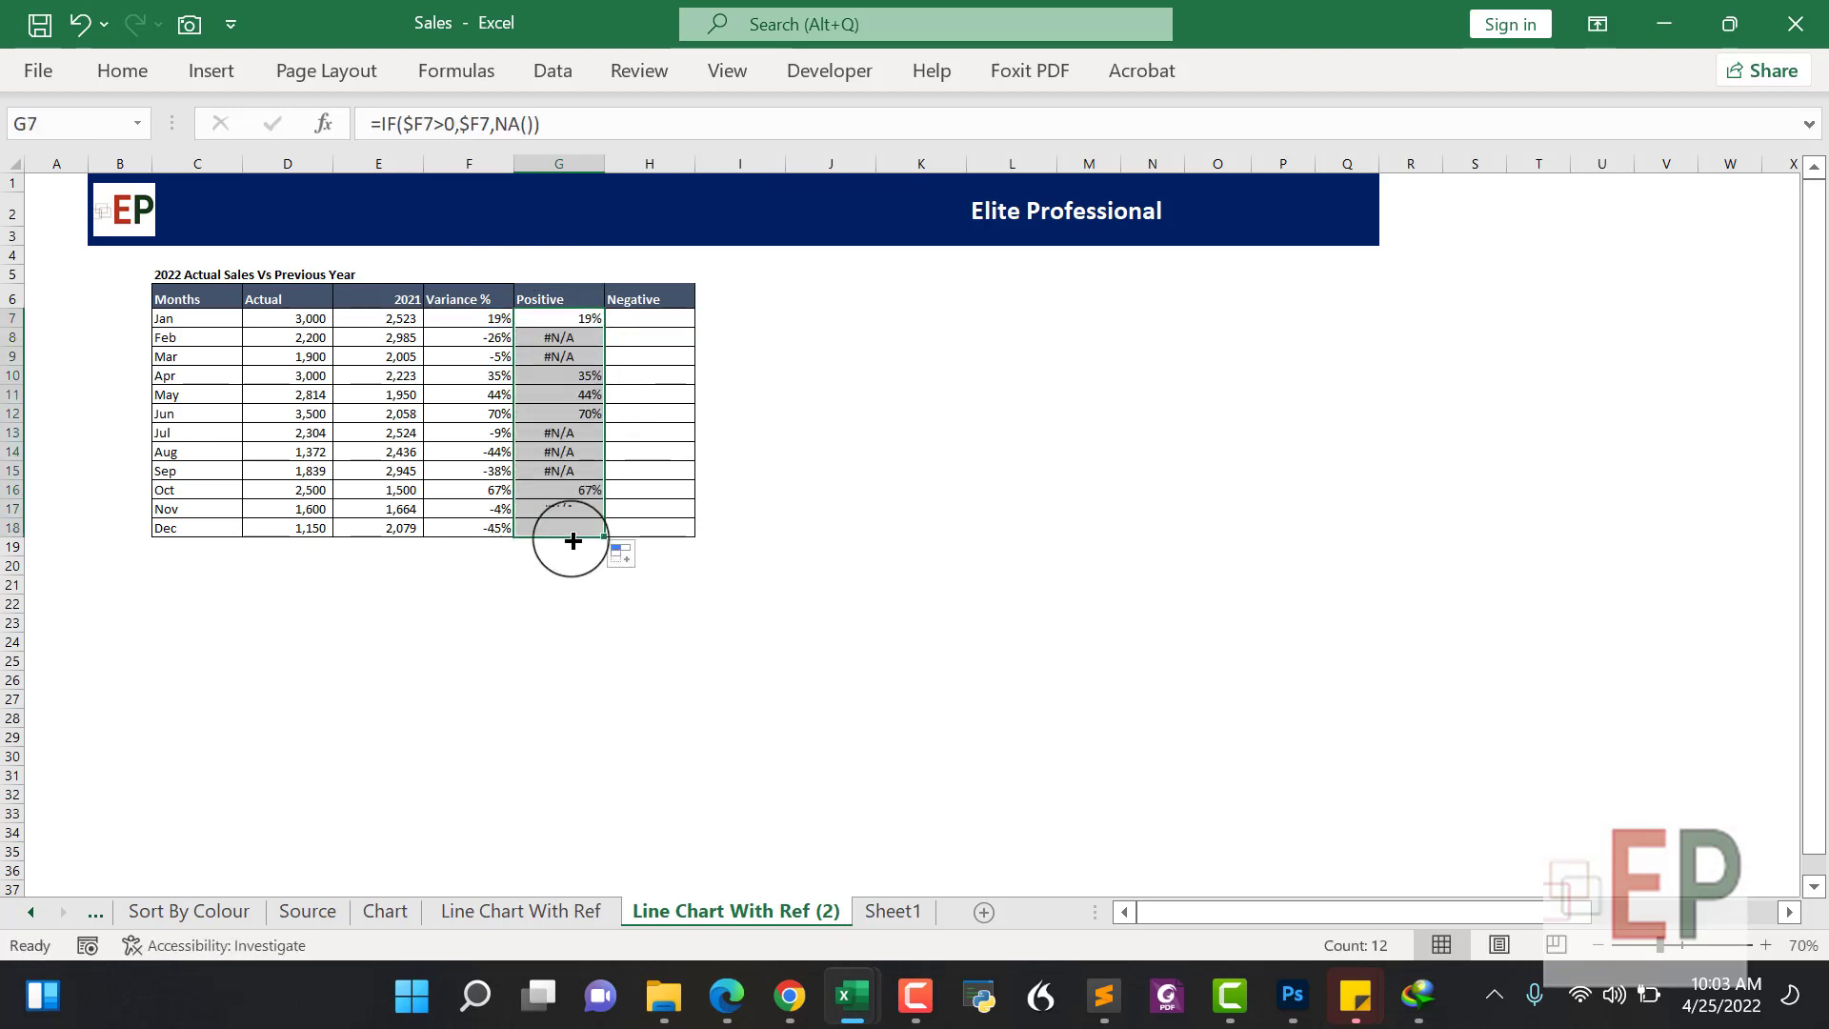
pyautogui.hotkey('ctrl', 'c')
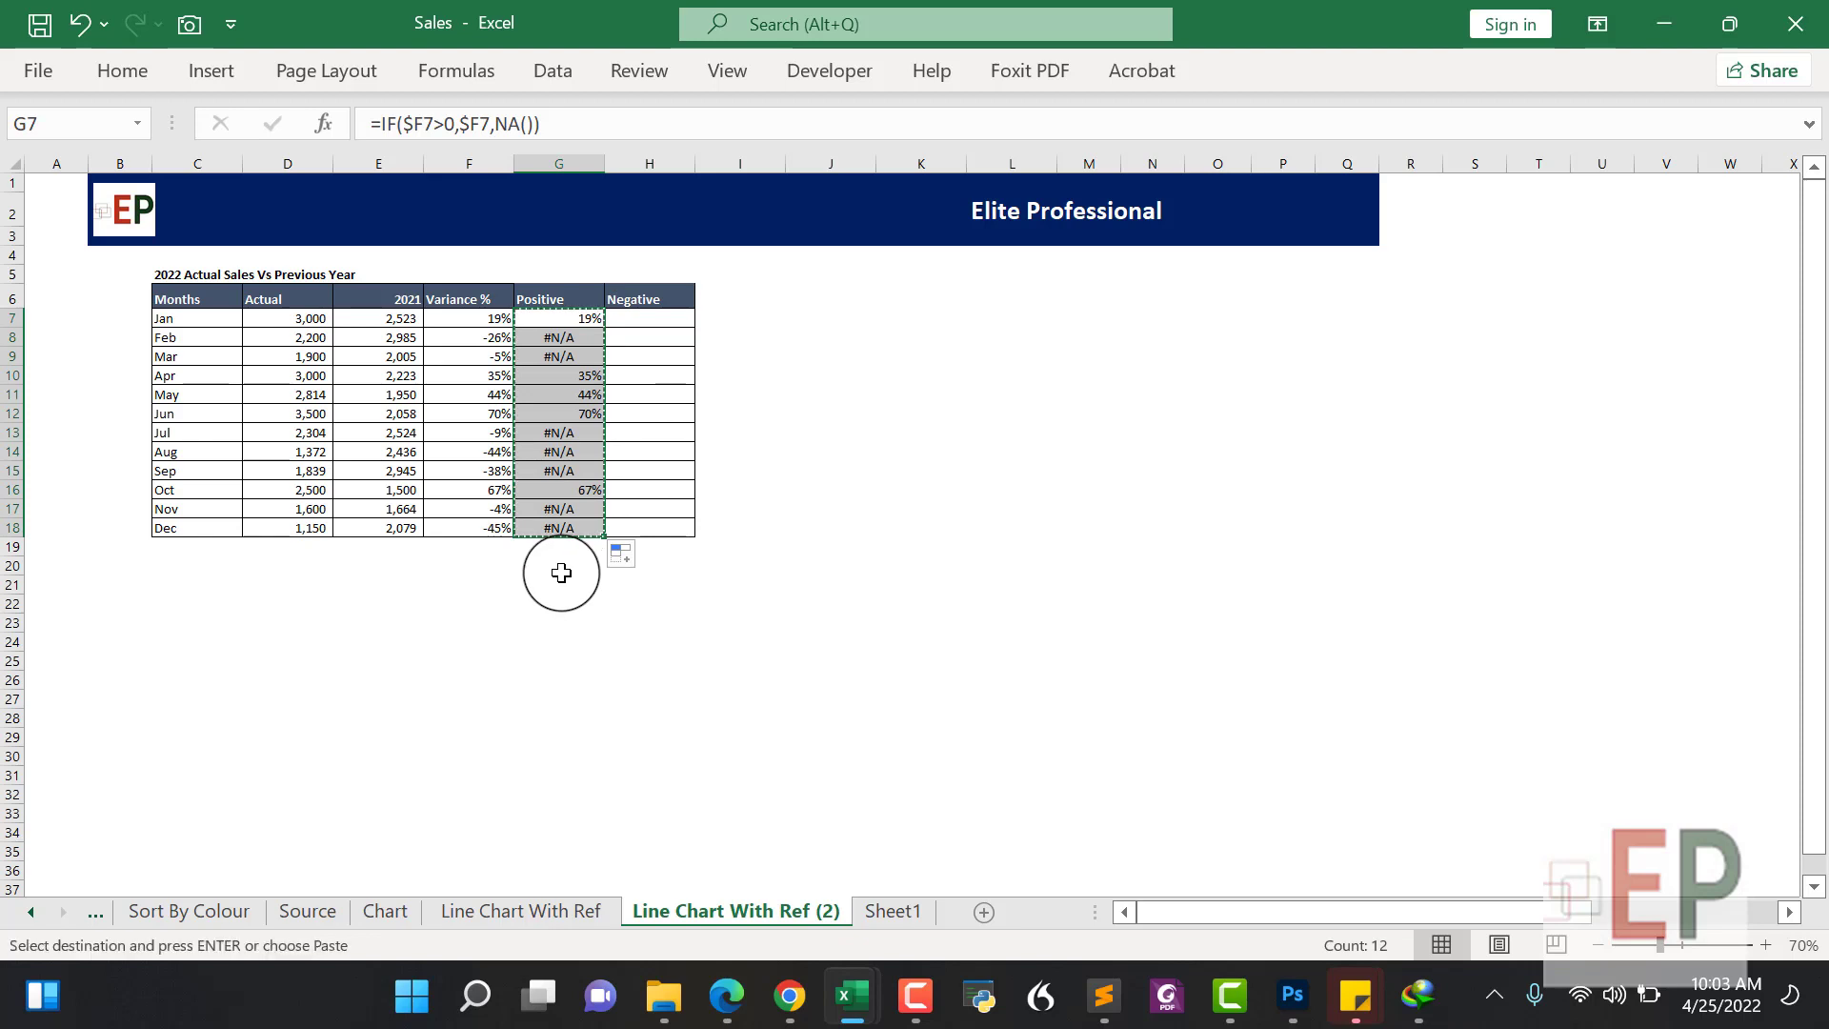
pyautogui.click(635, 318)
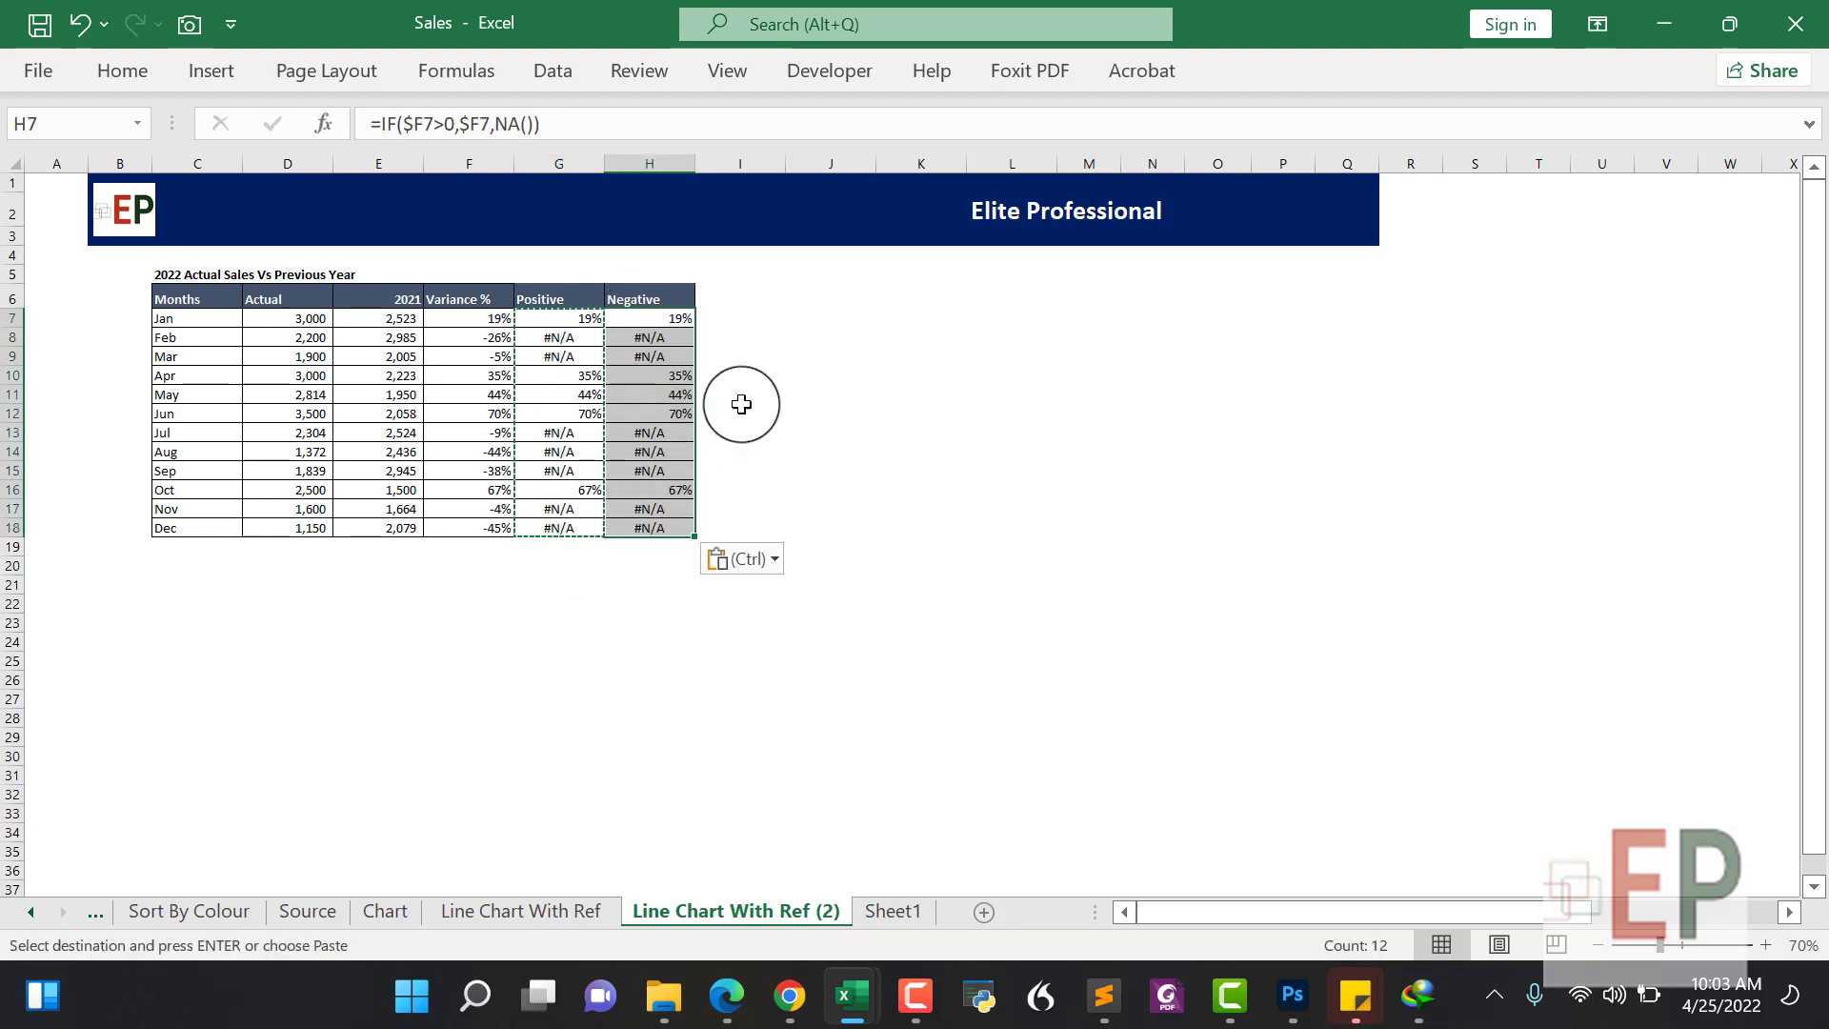
# Change the comparison in the January Negative formula in H7 to less than zero, giving =IF($F7<0,$F7,NA())
pyautogui.click(657, 321)
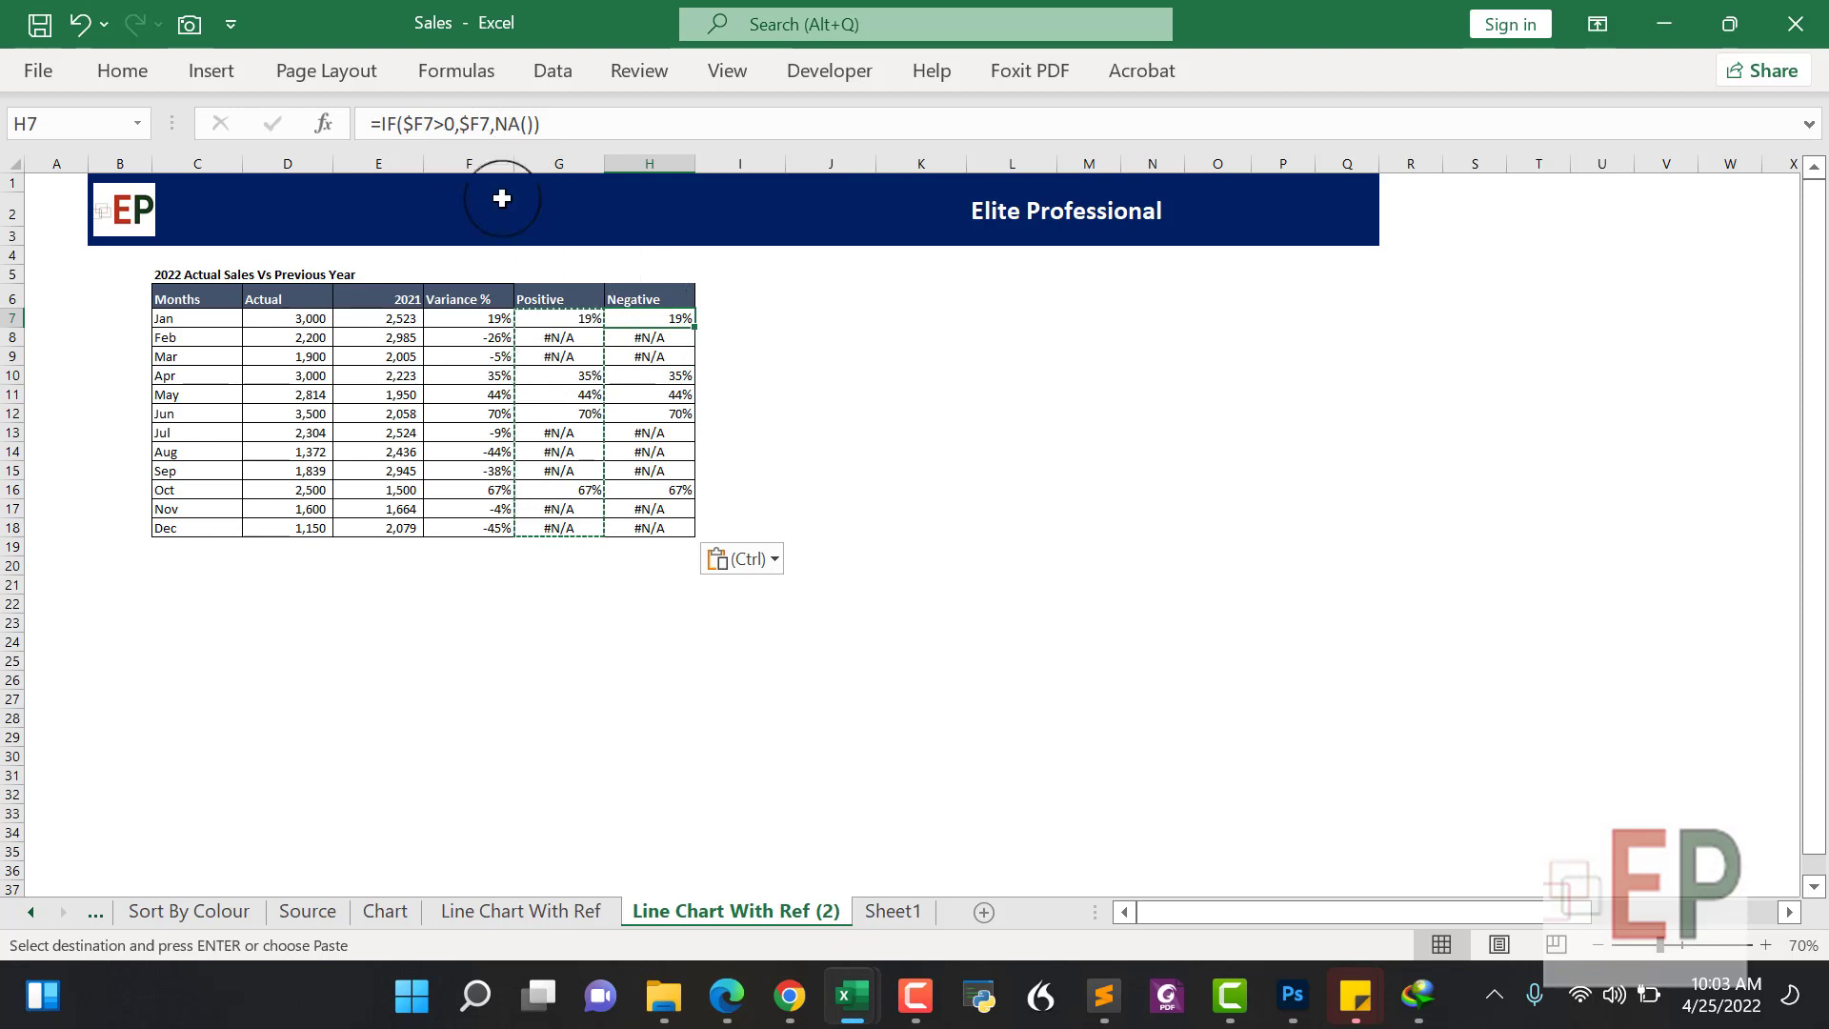
pyautogui.click(444, 124)
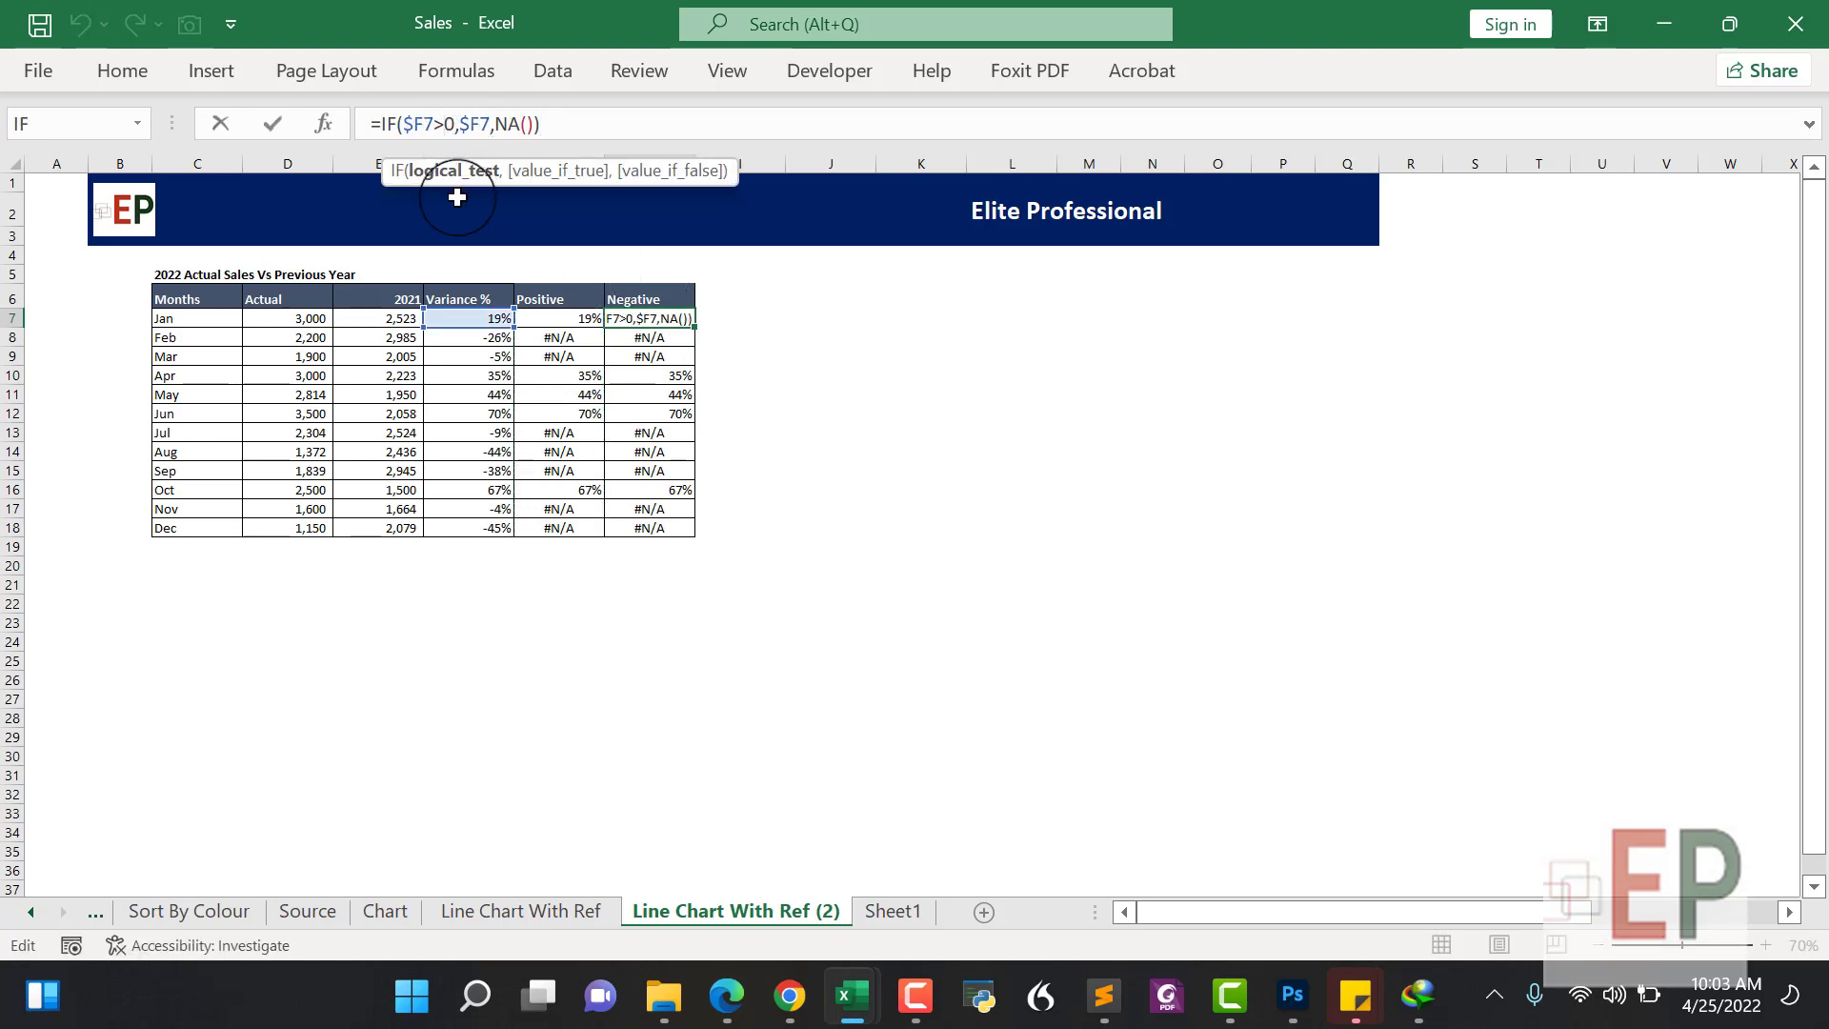
pyautogui.write('<')
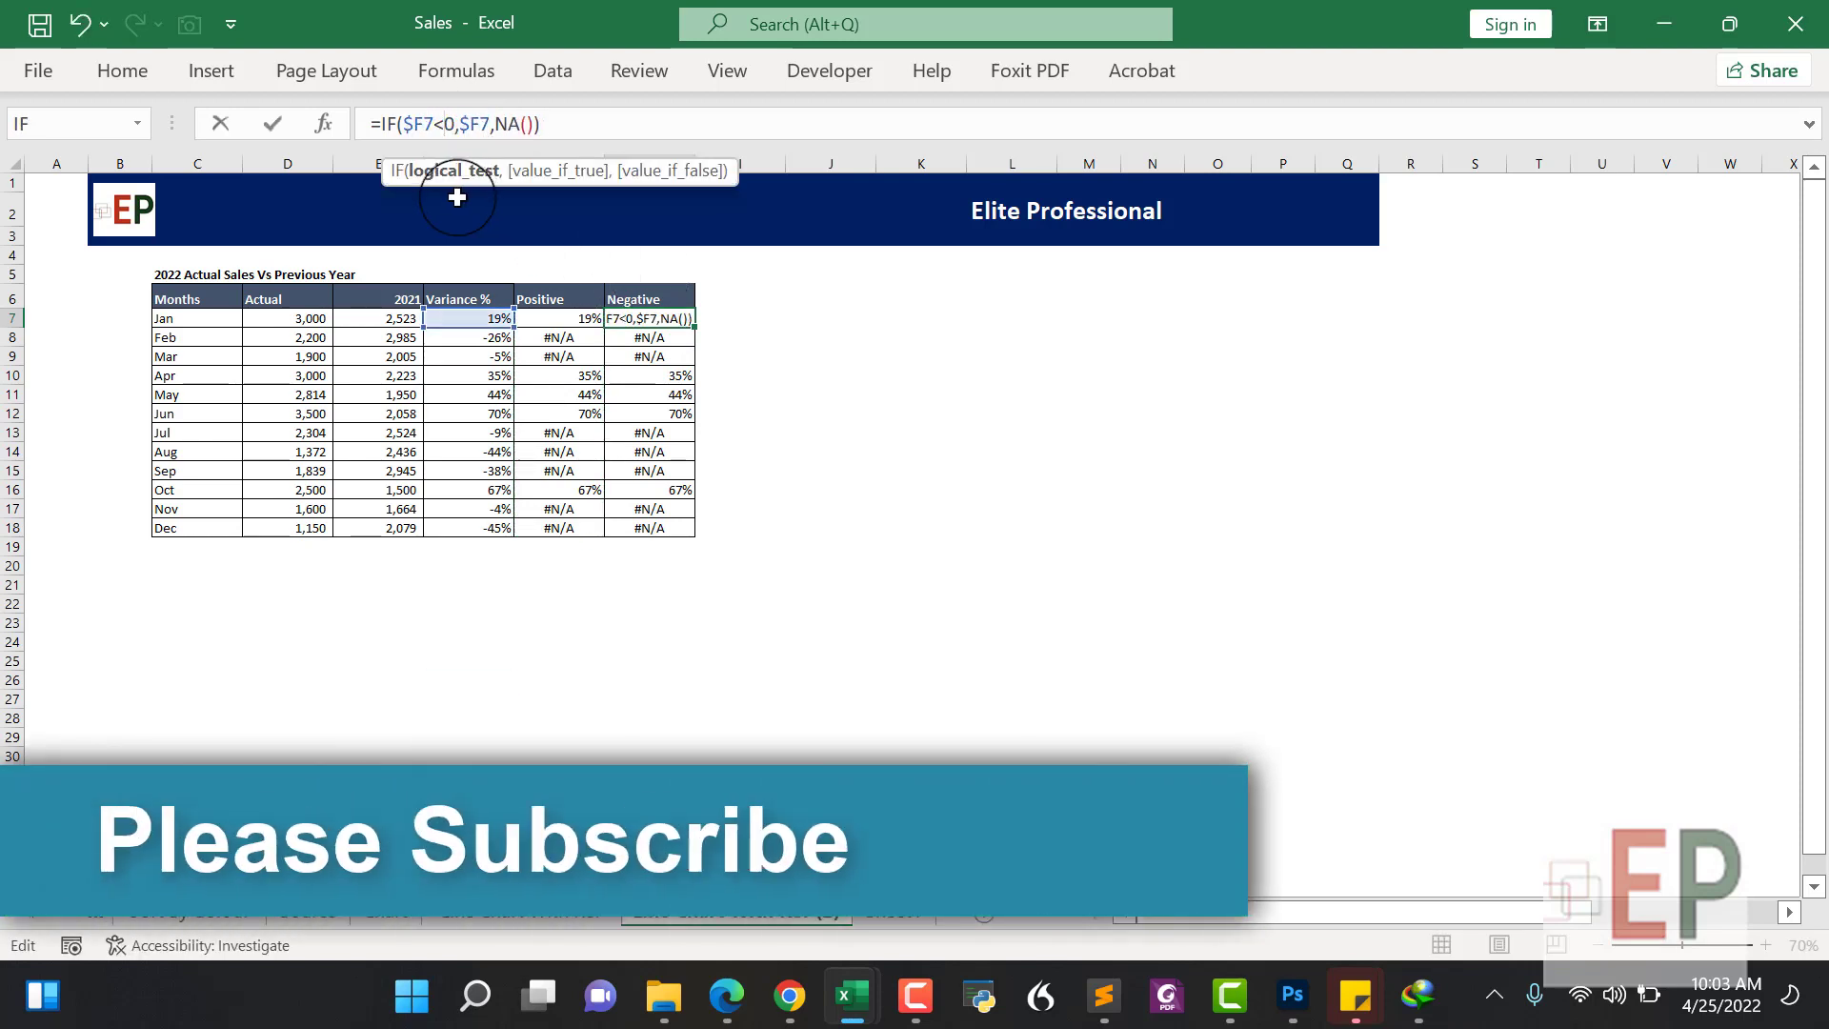
pyautogui.press('Return')
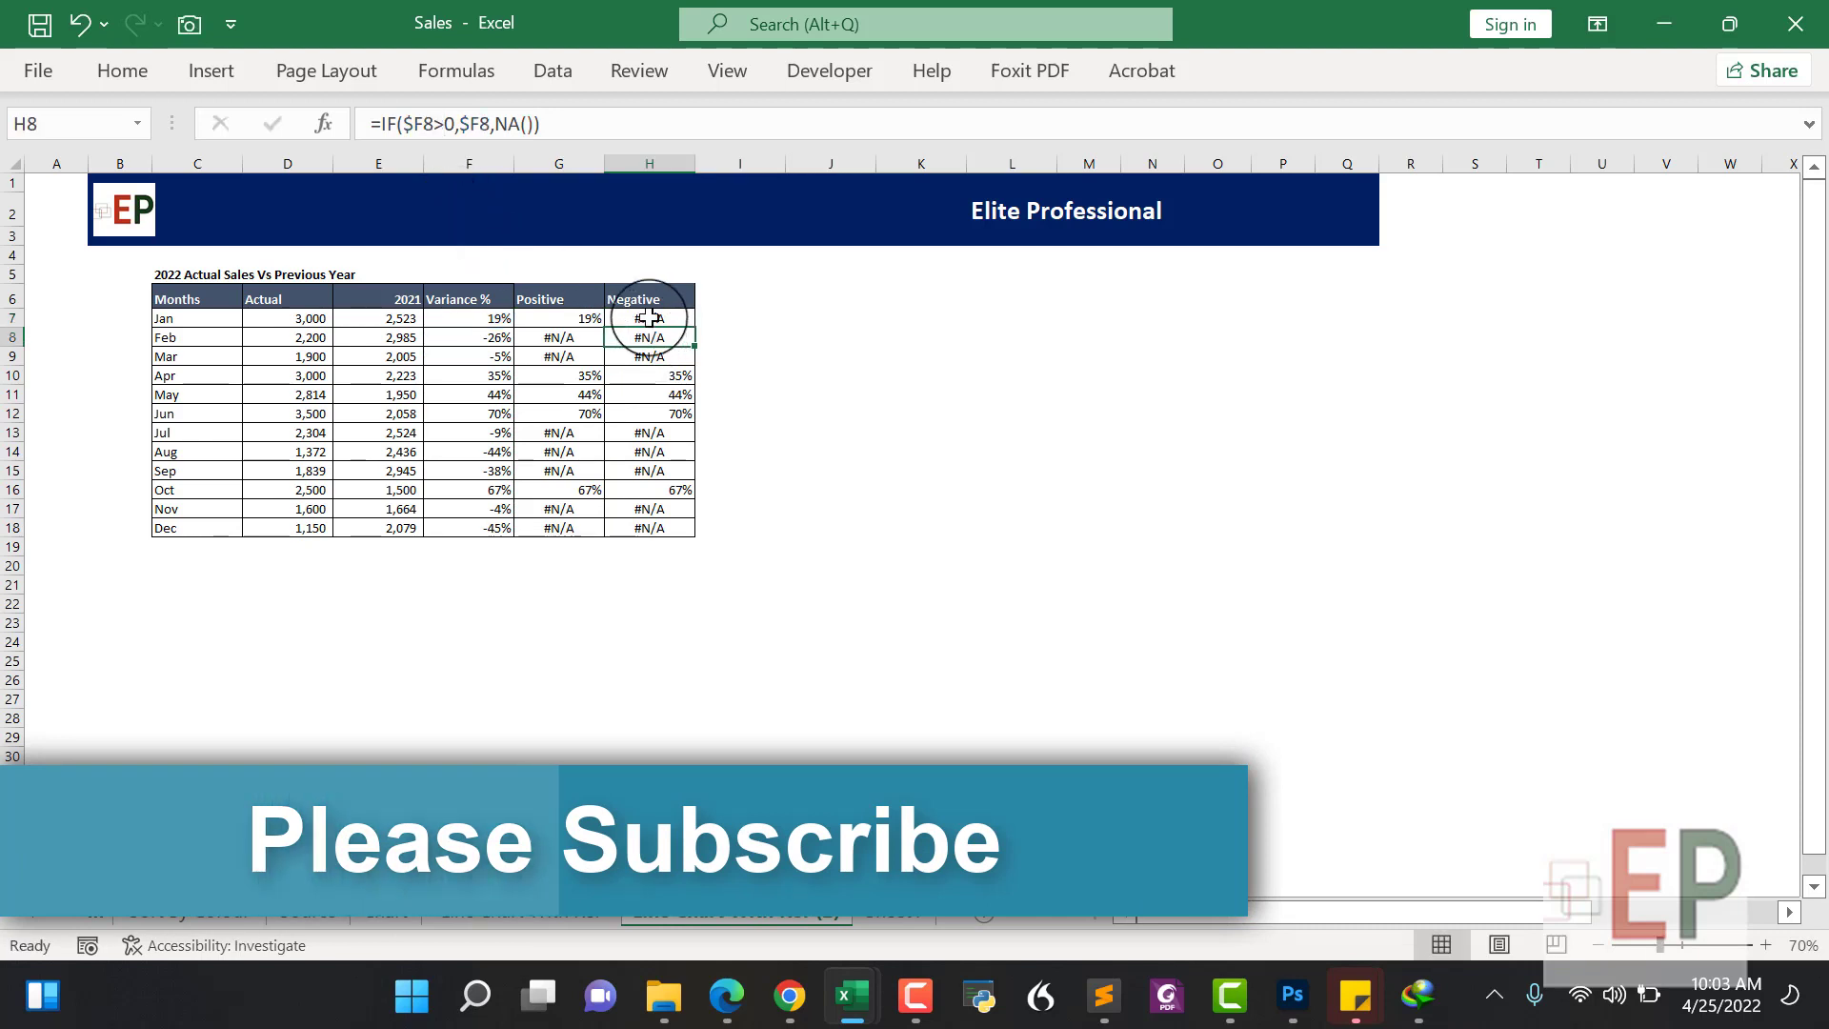
# Fill the Negative formula from H7 down to December in H18
pyautogui.click(648, 318)
pyautogui.moveTo(696, 327); pyautogui.dragTo(691, 539)
pyautogui.click(742, 414)
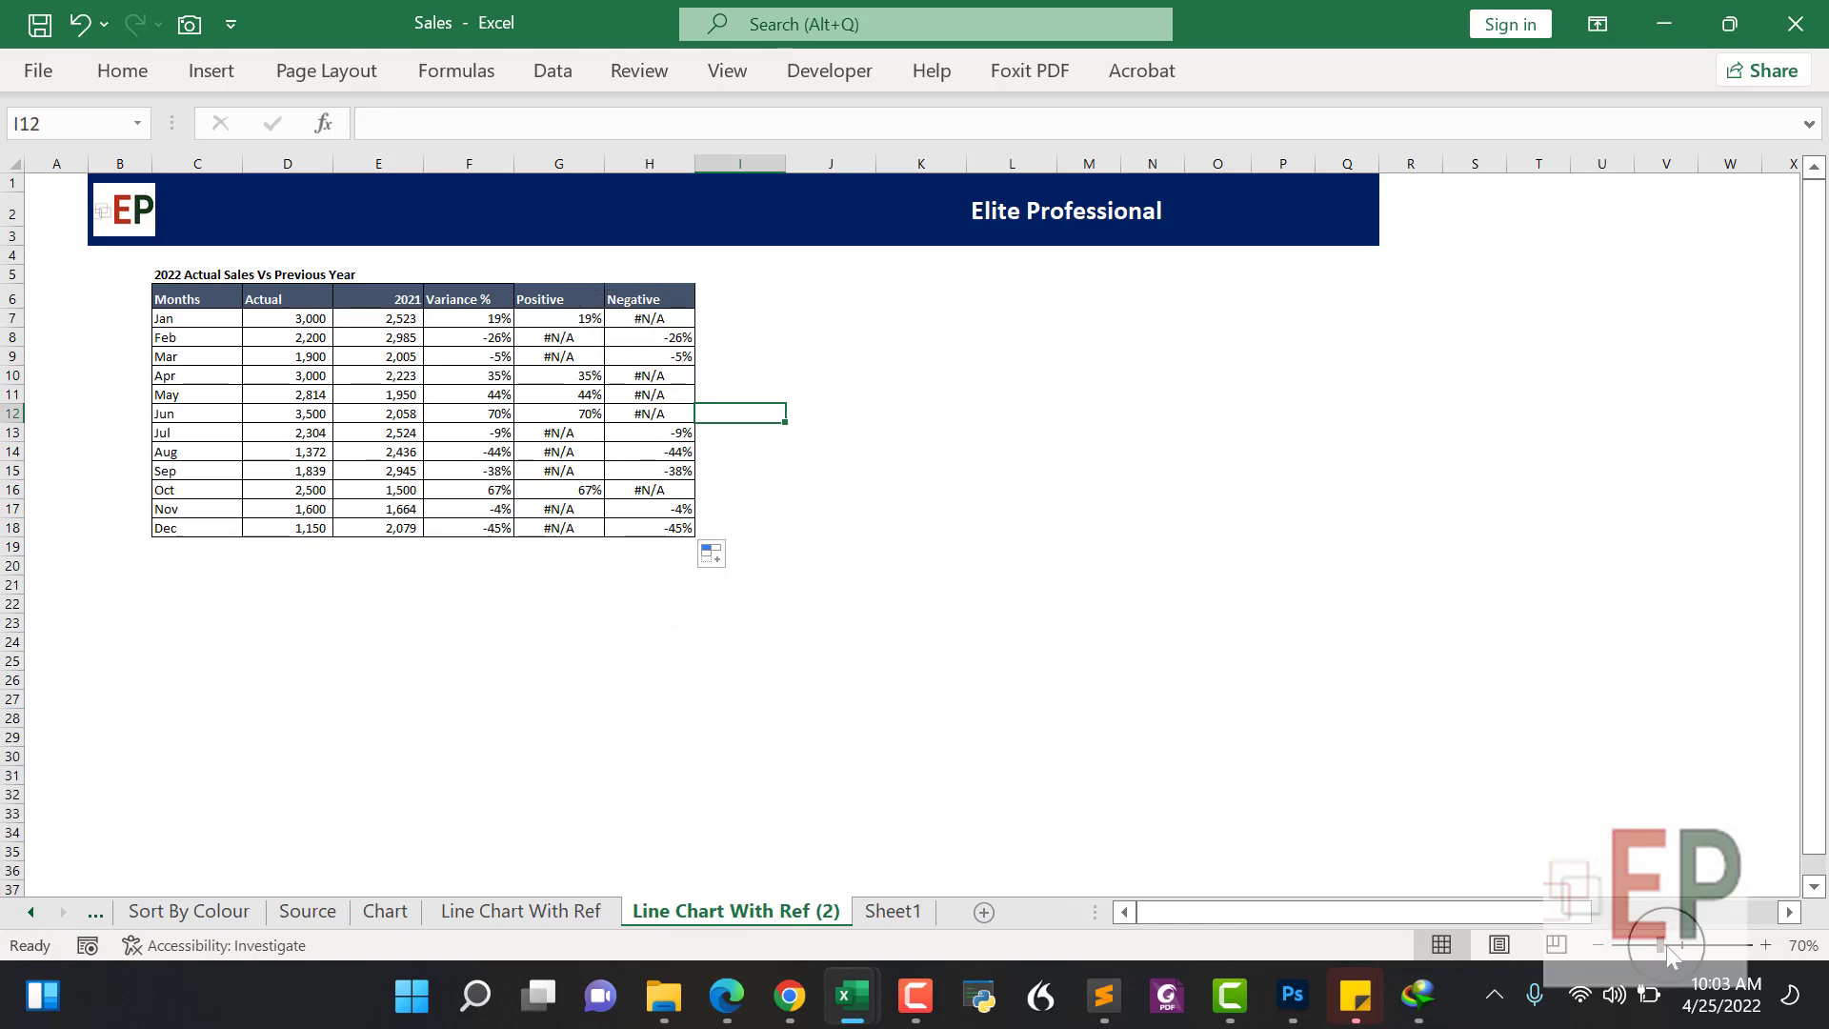
# Insert a Clustered Column chart from the Months and Actual columns in C6:D18
pyautogui.moveTo(1666, 945); pyautogui.dragTo(1676, 943)
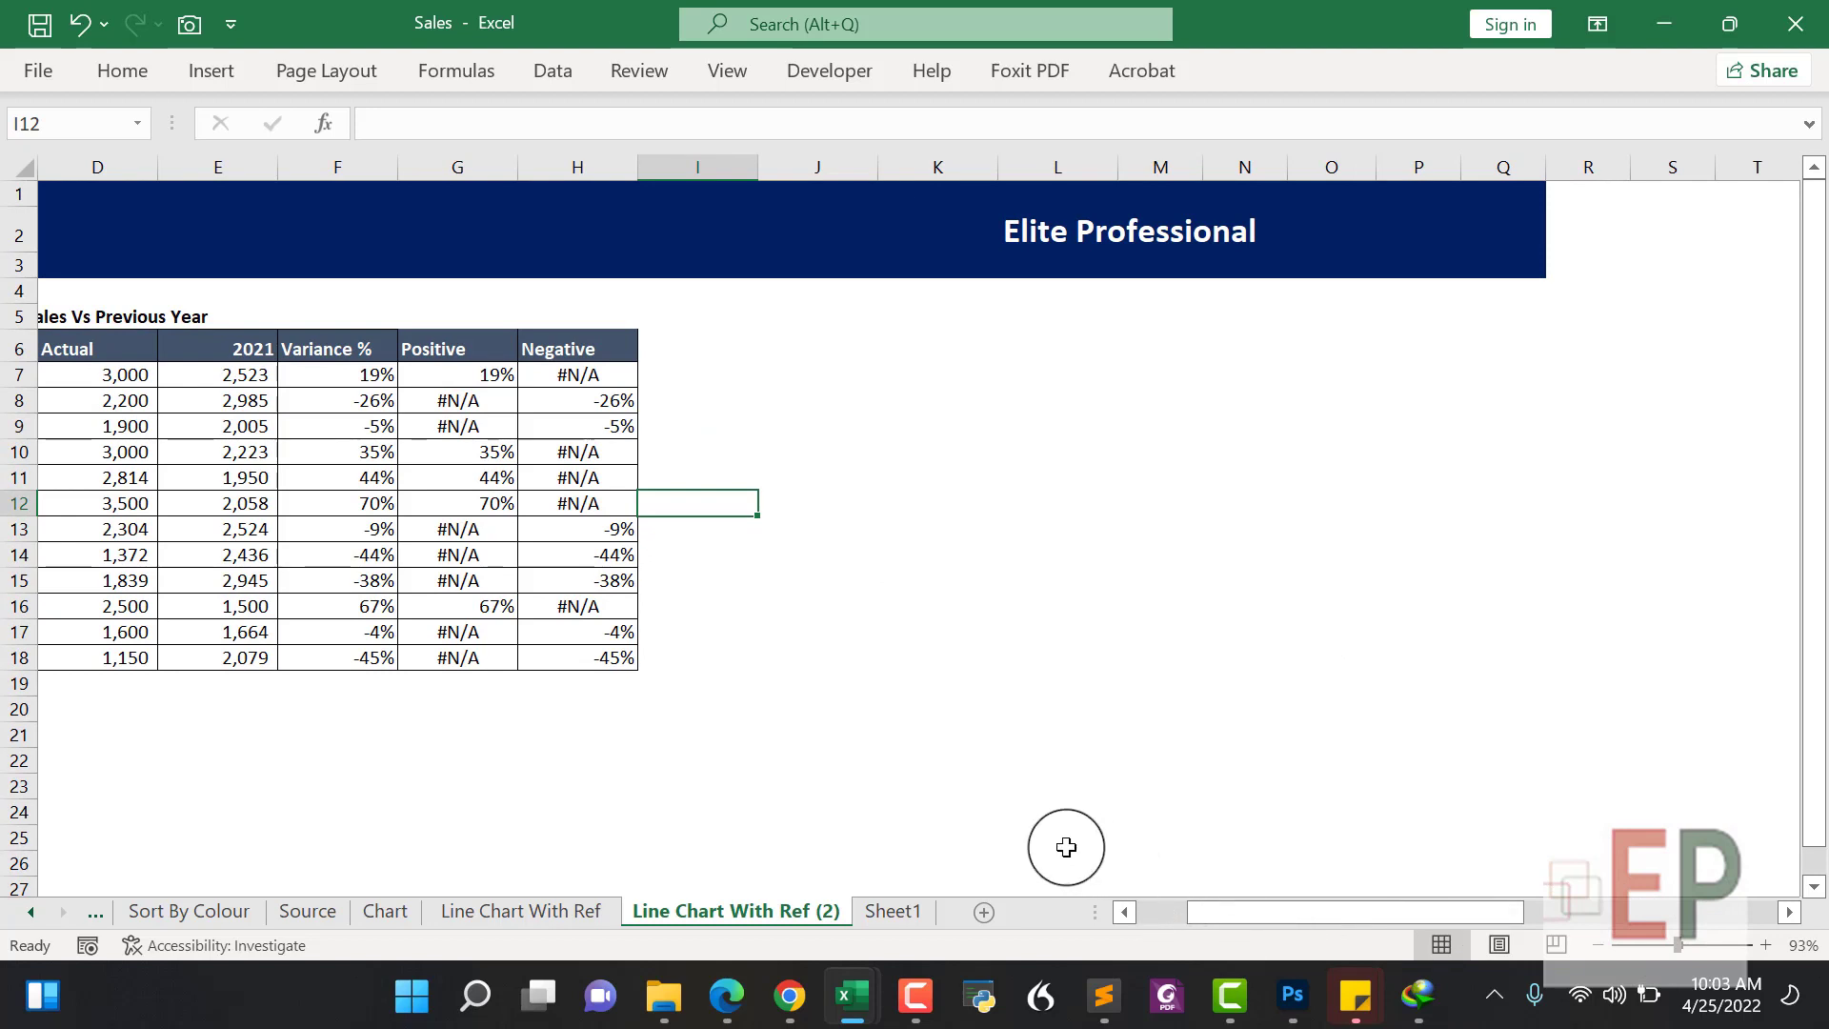
pyautogui.hscroll(-3, 747, 694)
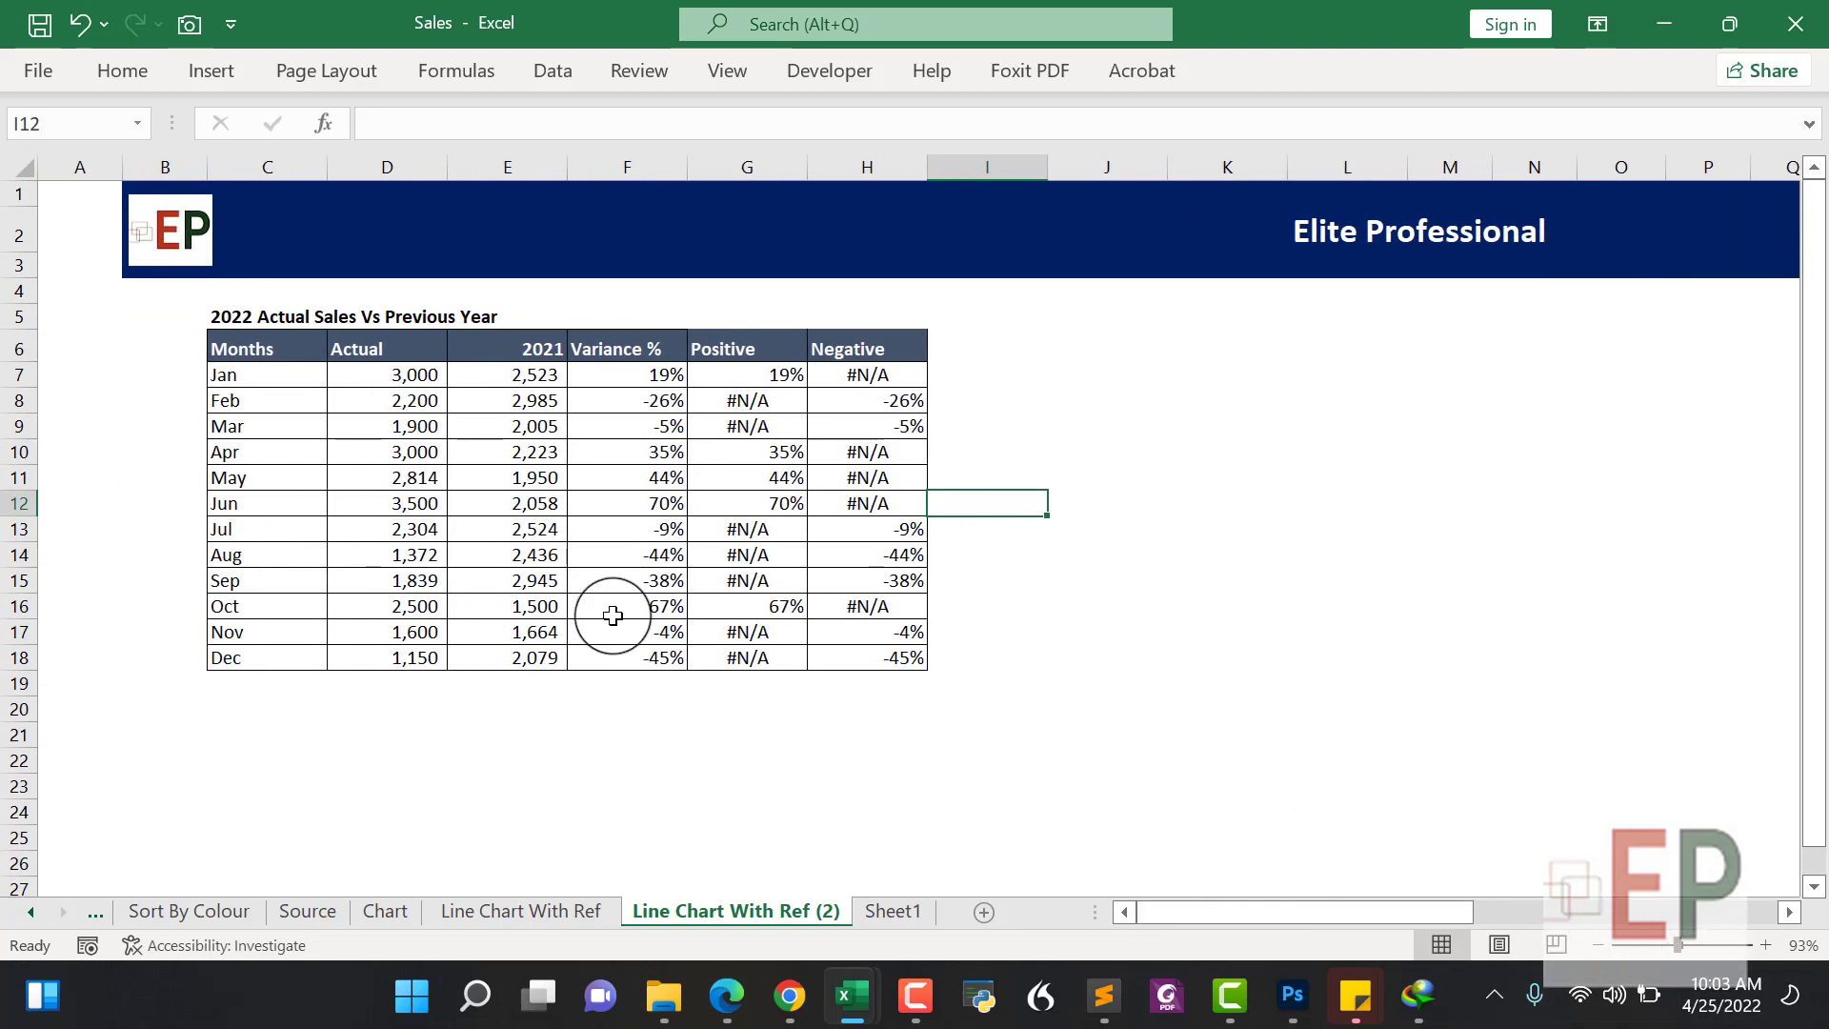
pyautogui.moveTo(219, 347); pyautogui.dragTo(348, 649)
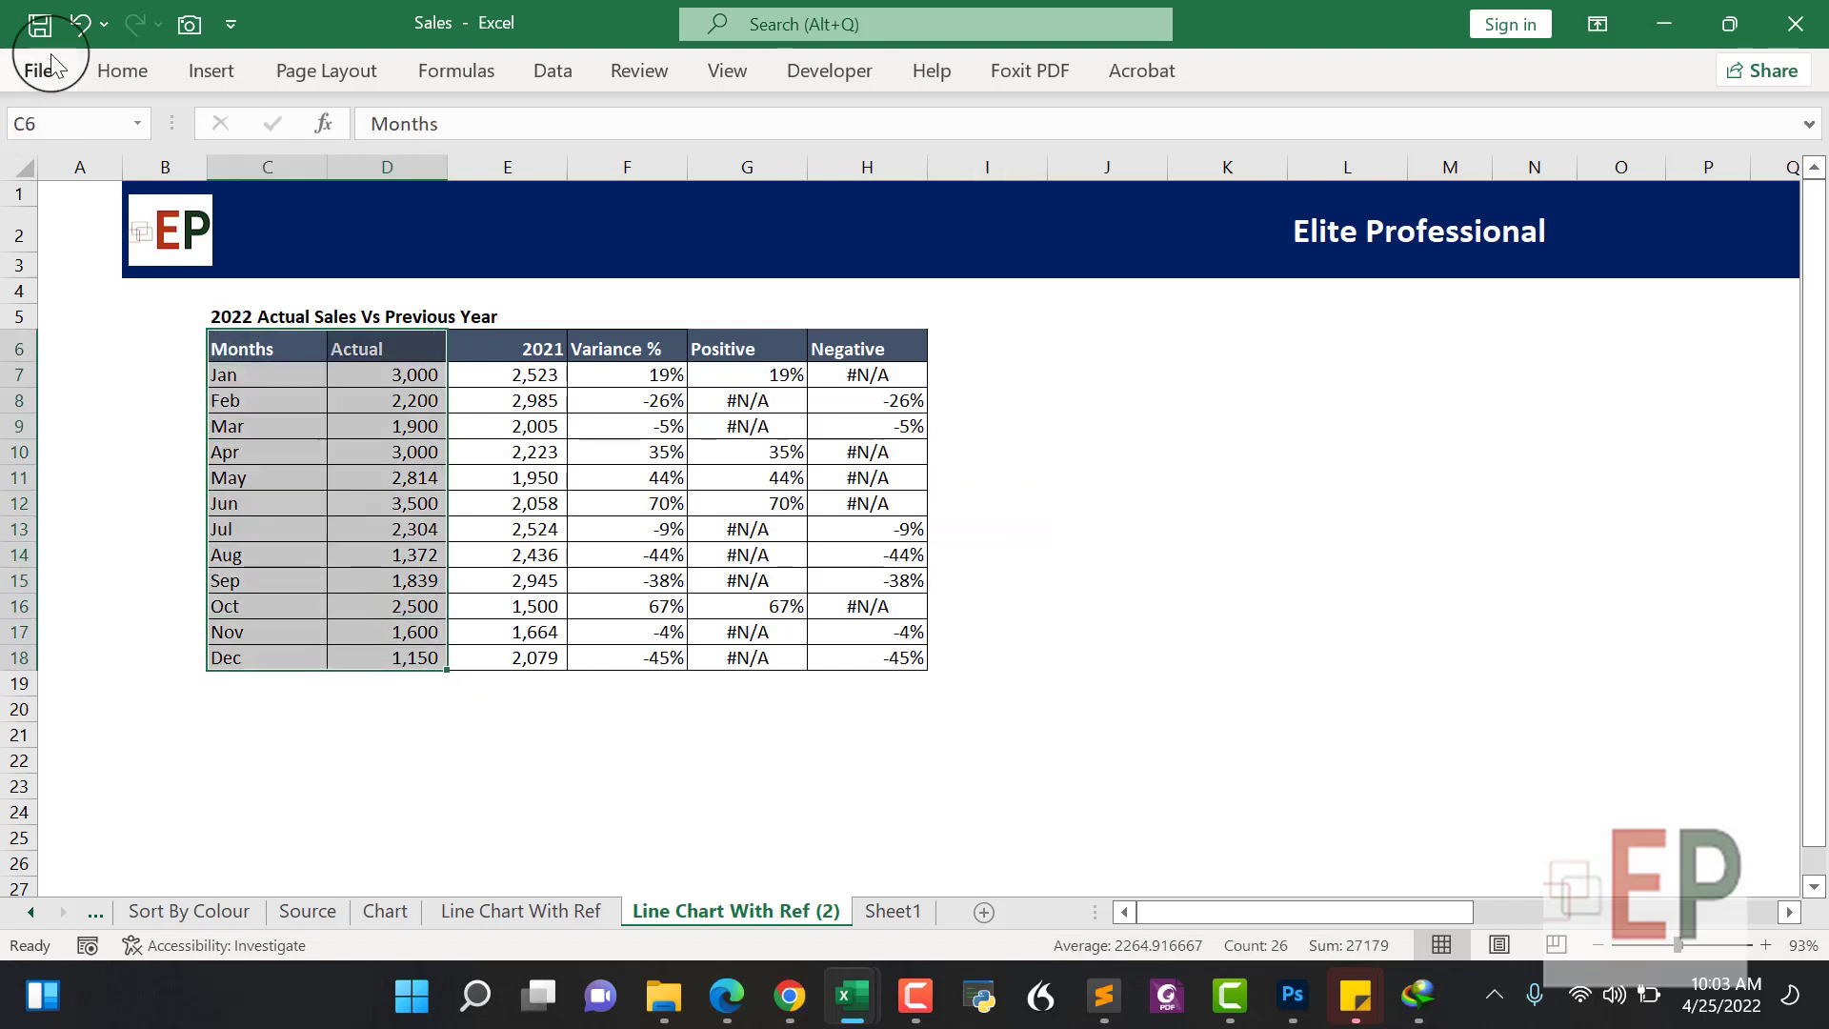
pyautogui.click(119, 69)
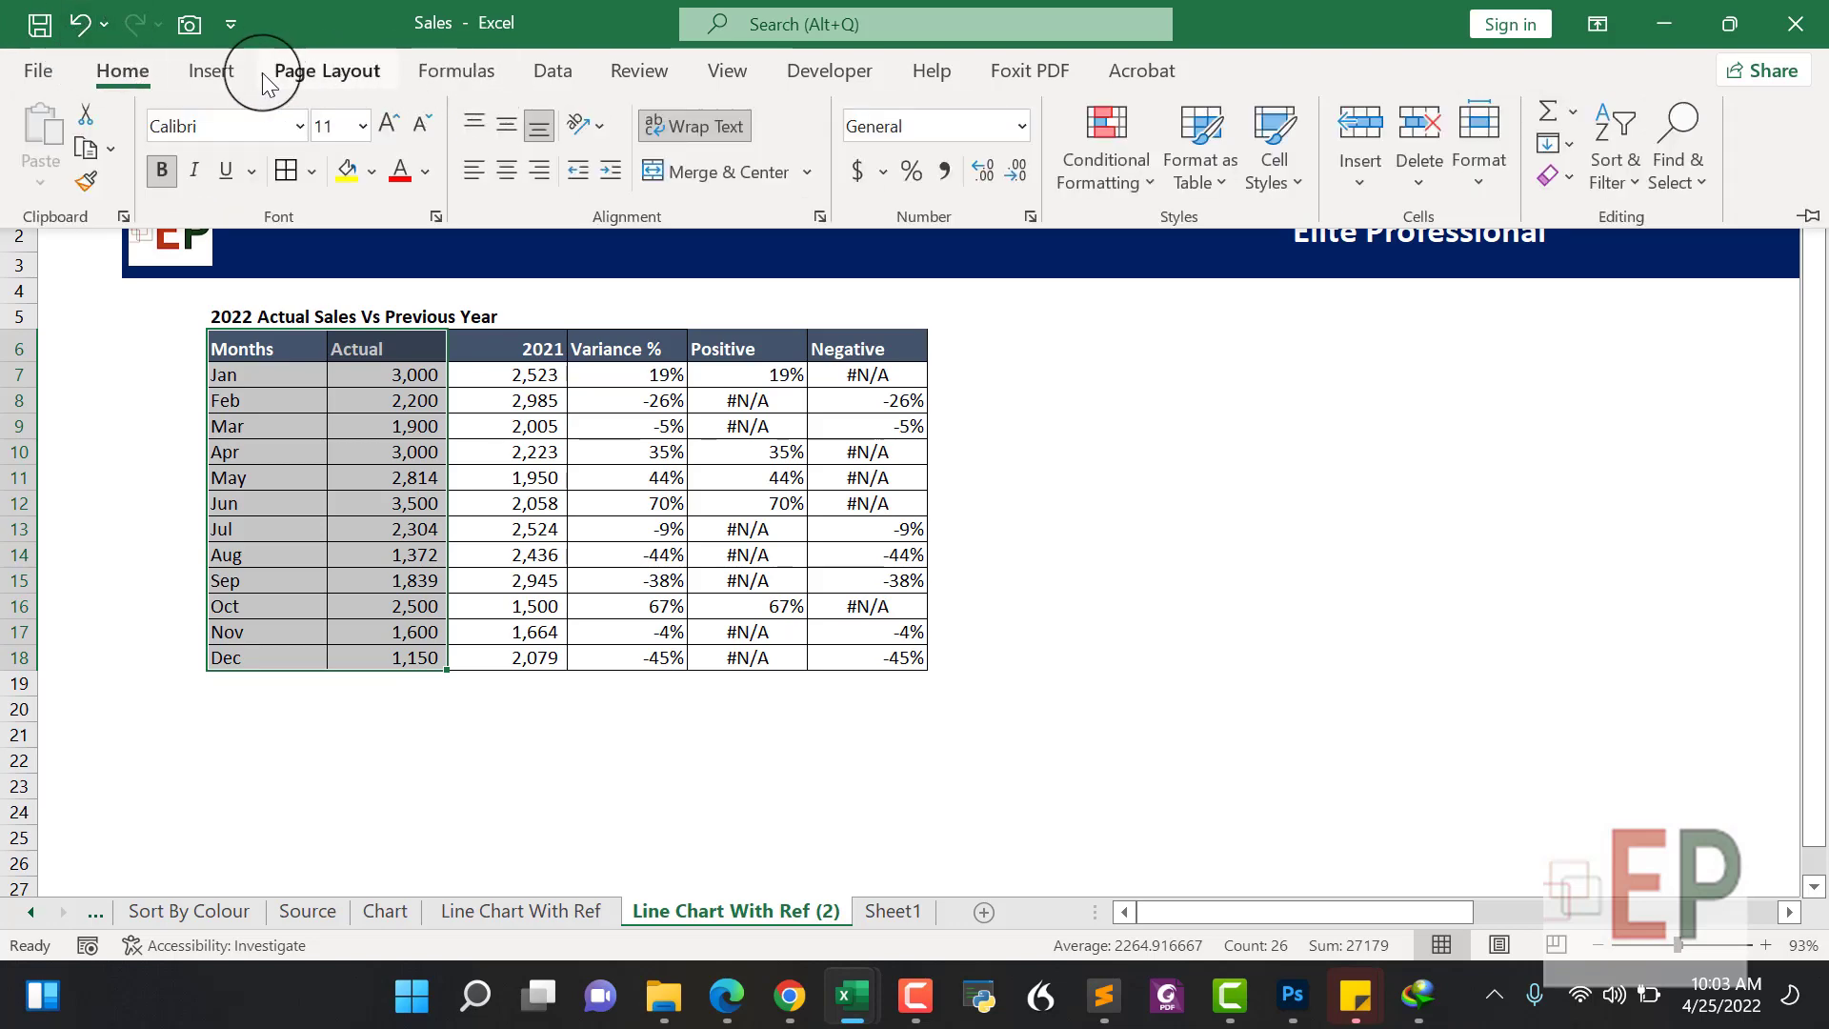
pyautogui.click(214, 73)
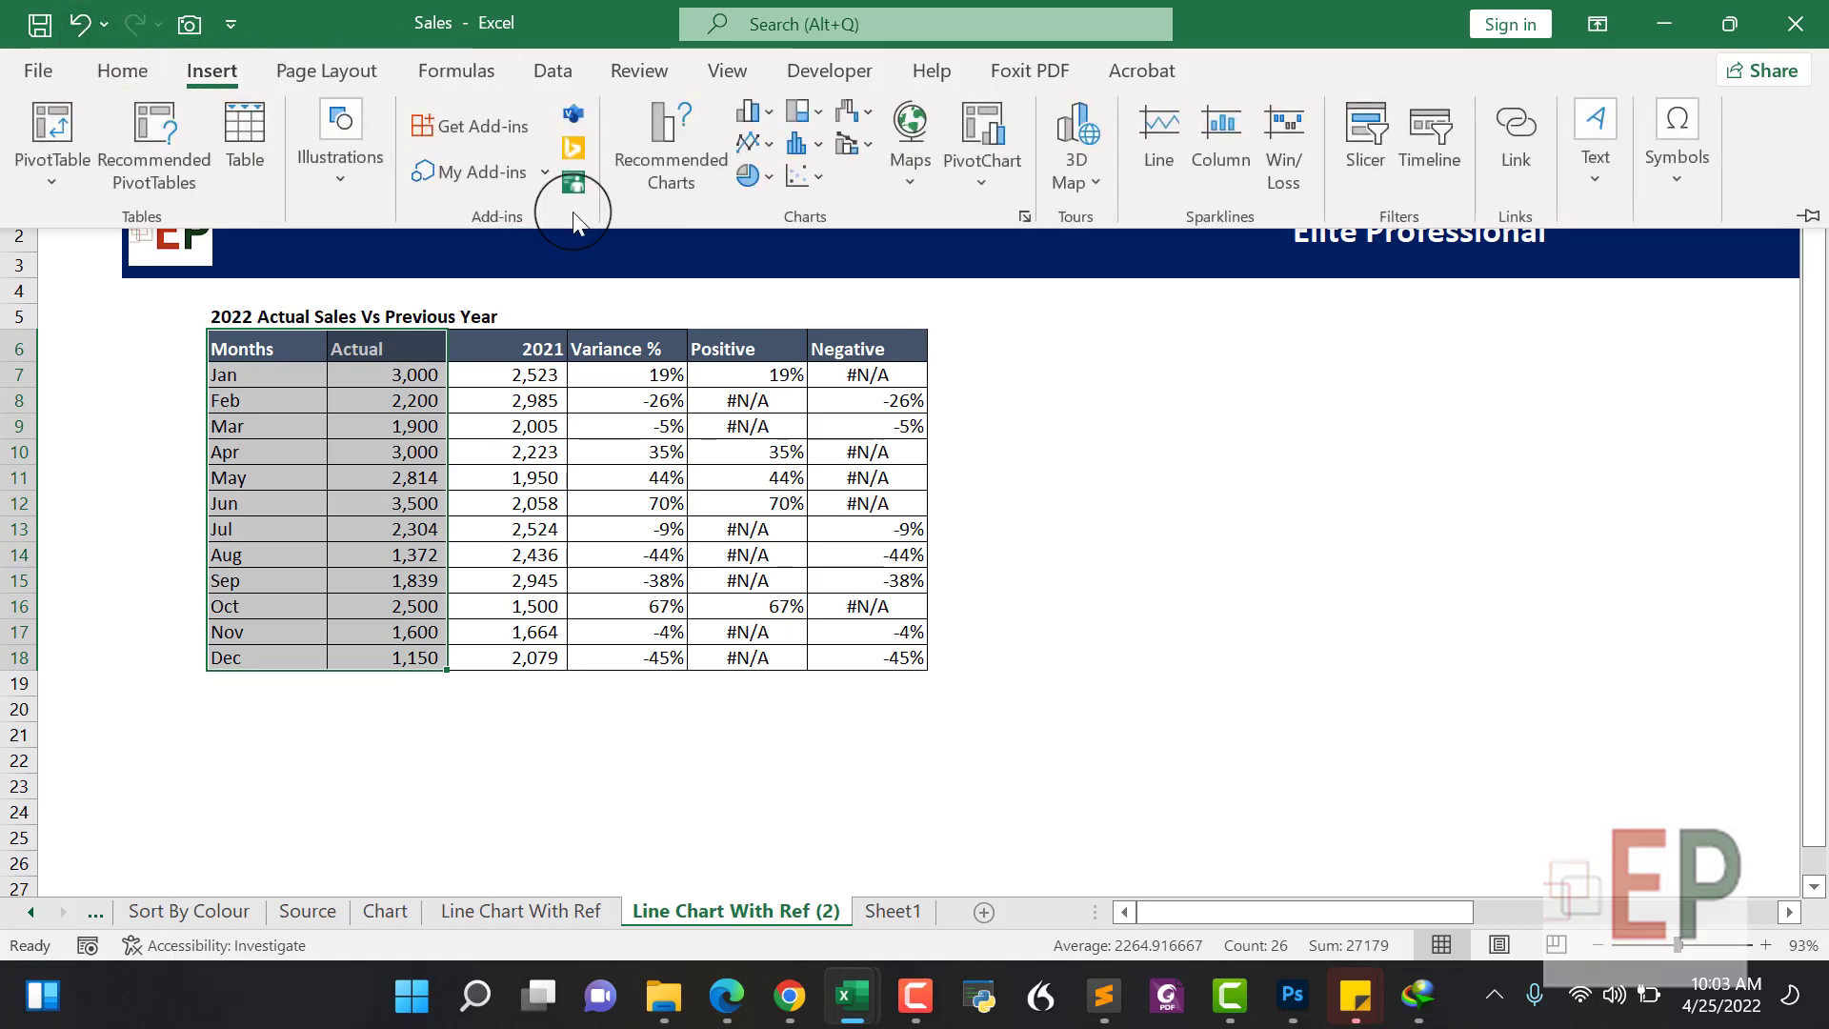
pyautogui.click(1023, 217)
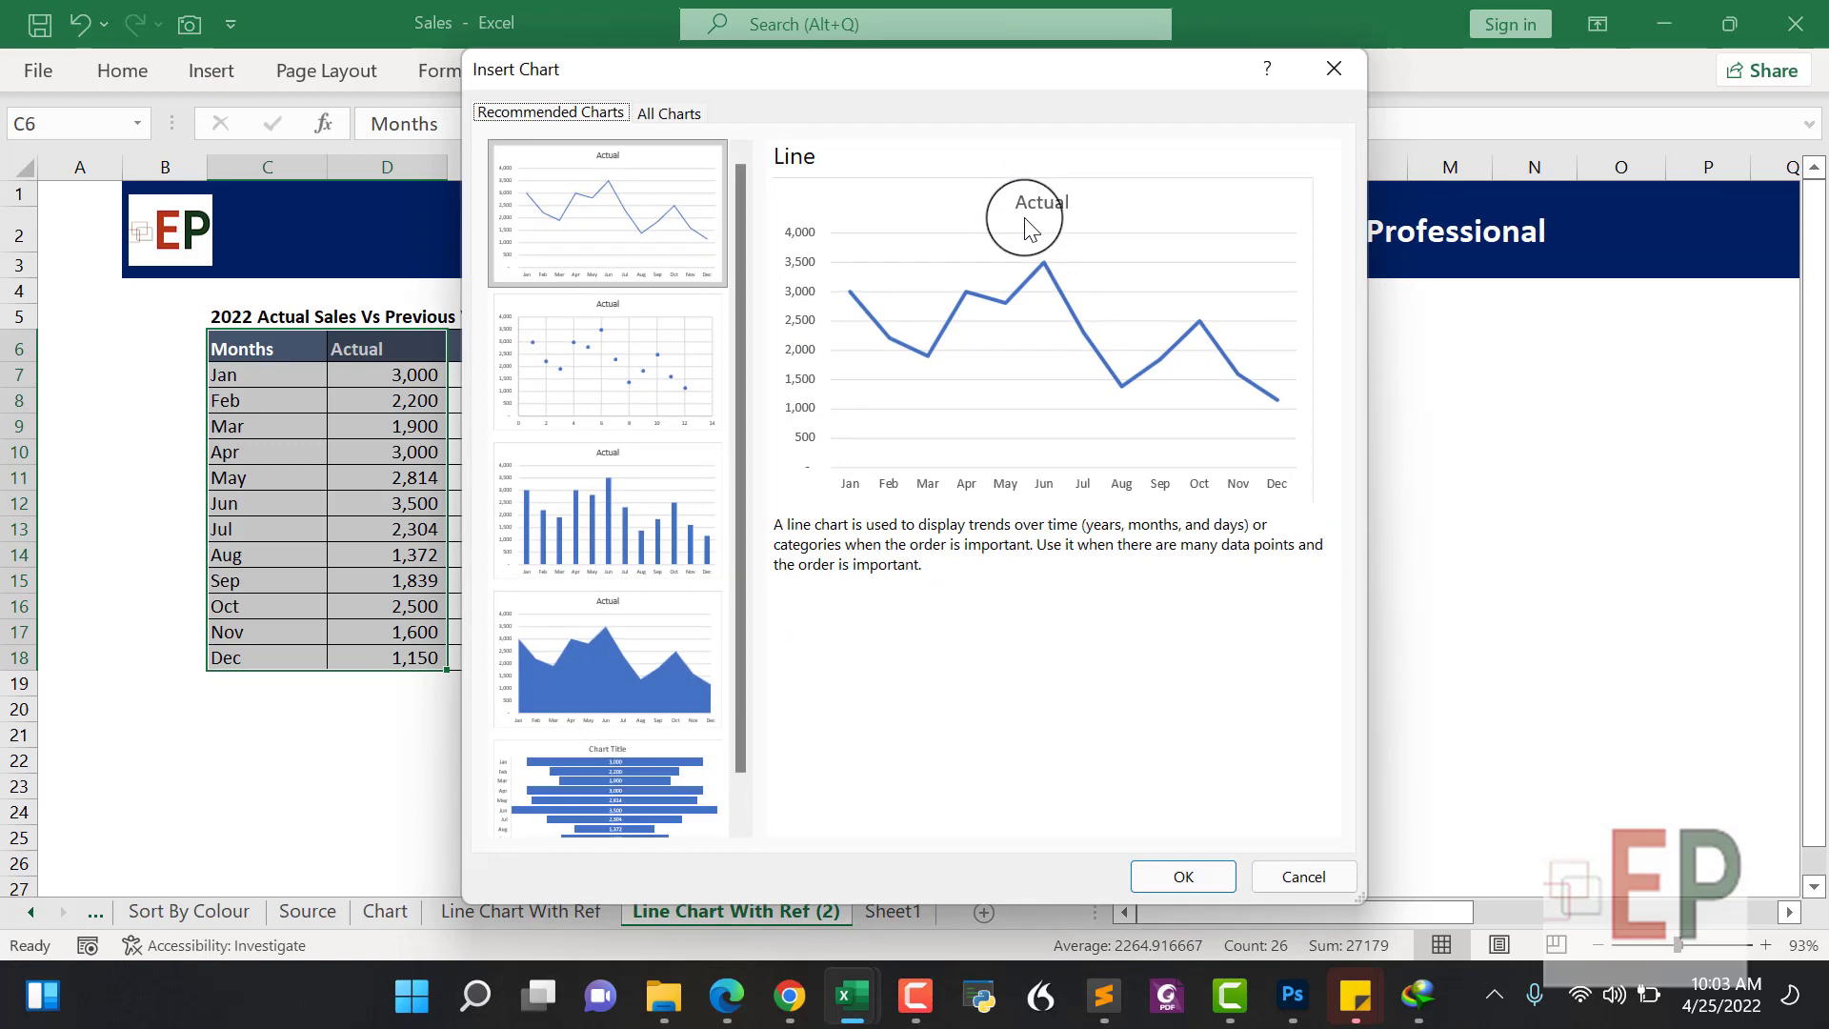
pyautogui.click(668, 113)
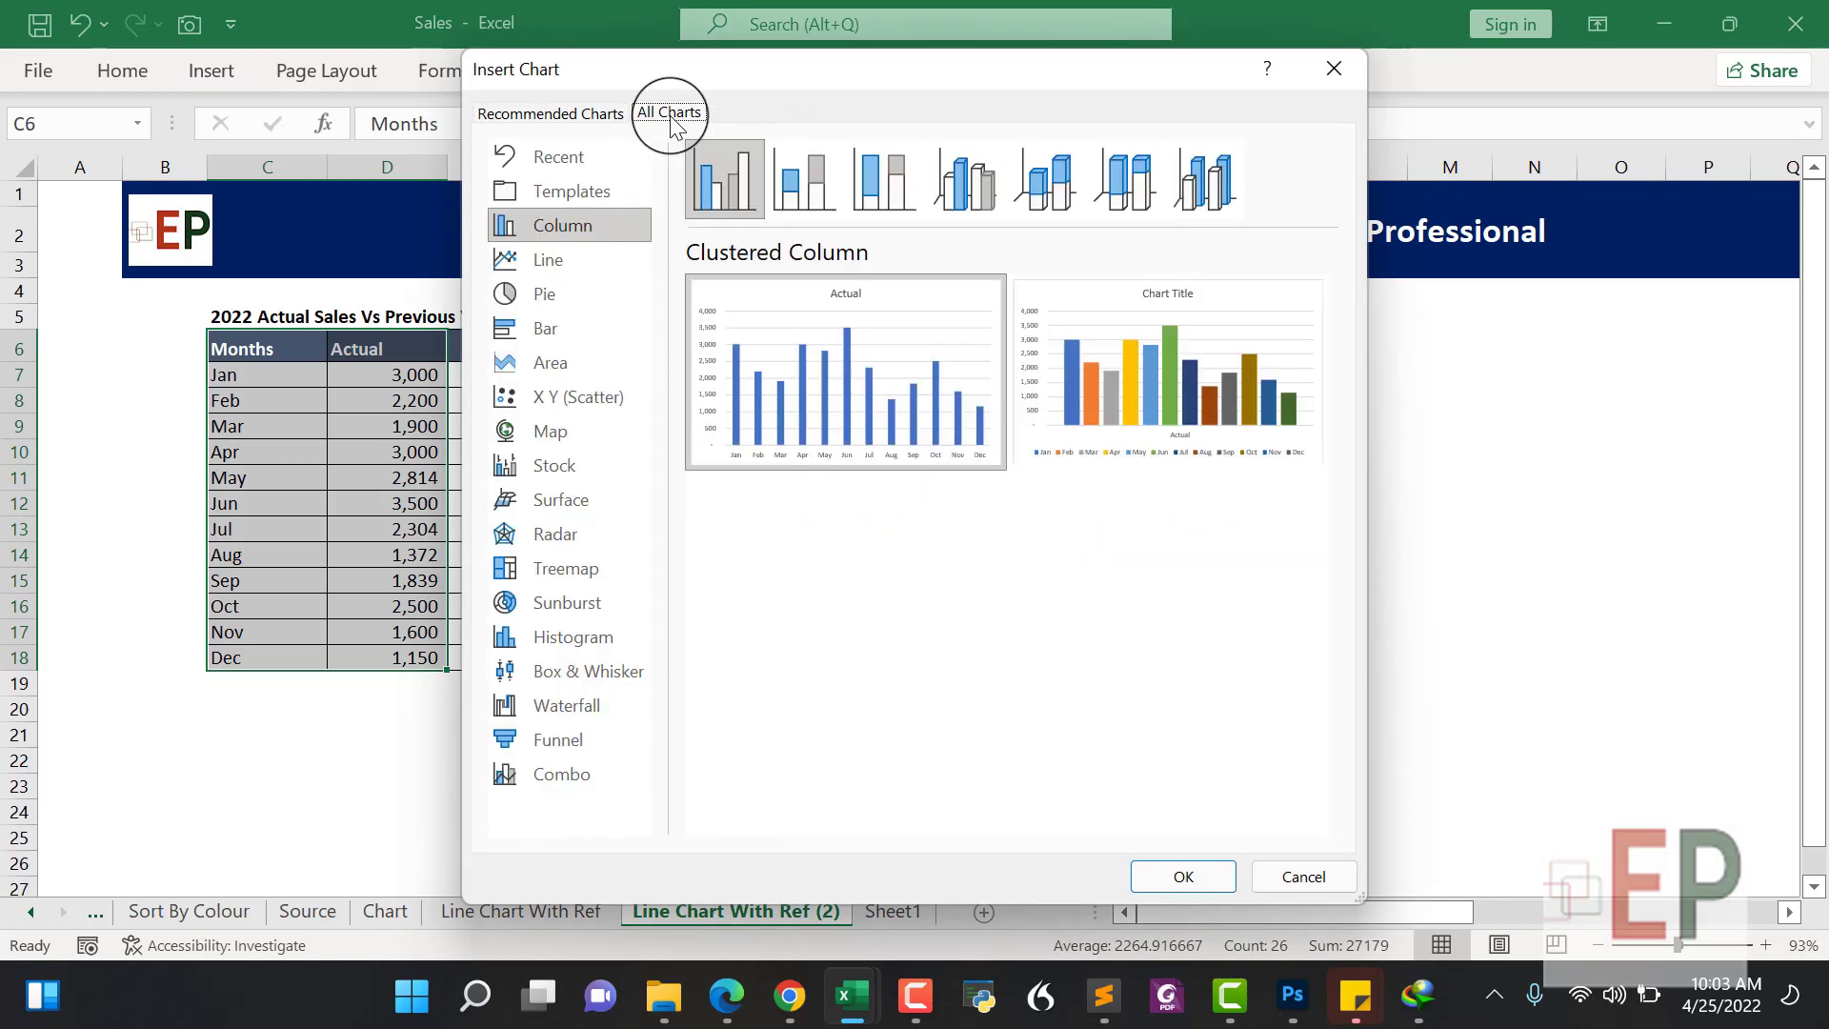
pyautogui.moveTo(776, 370)
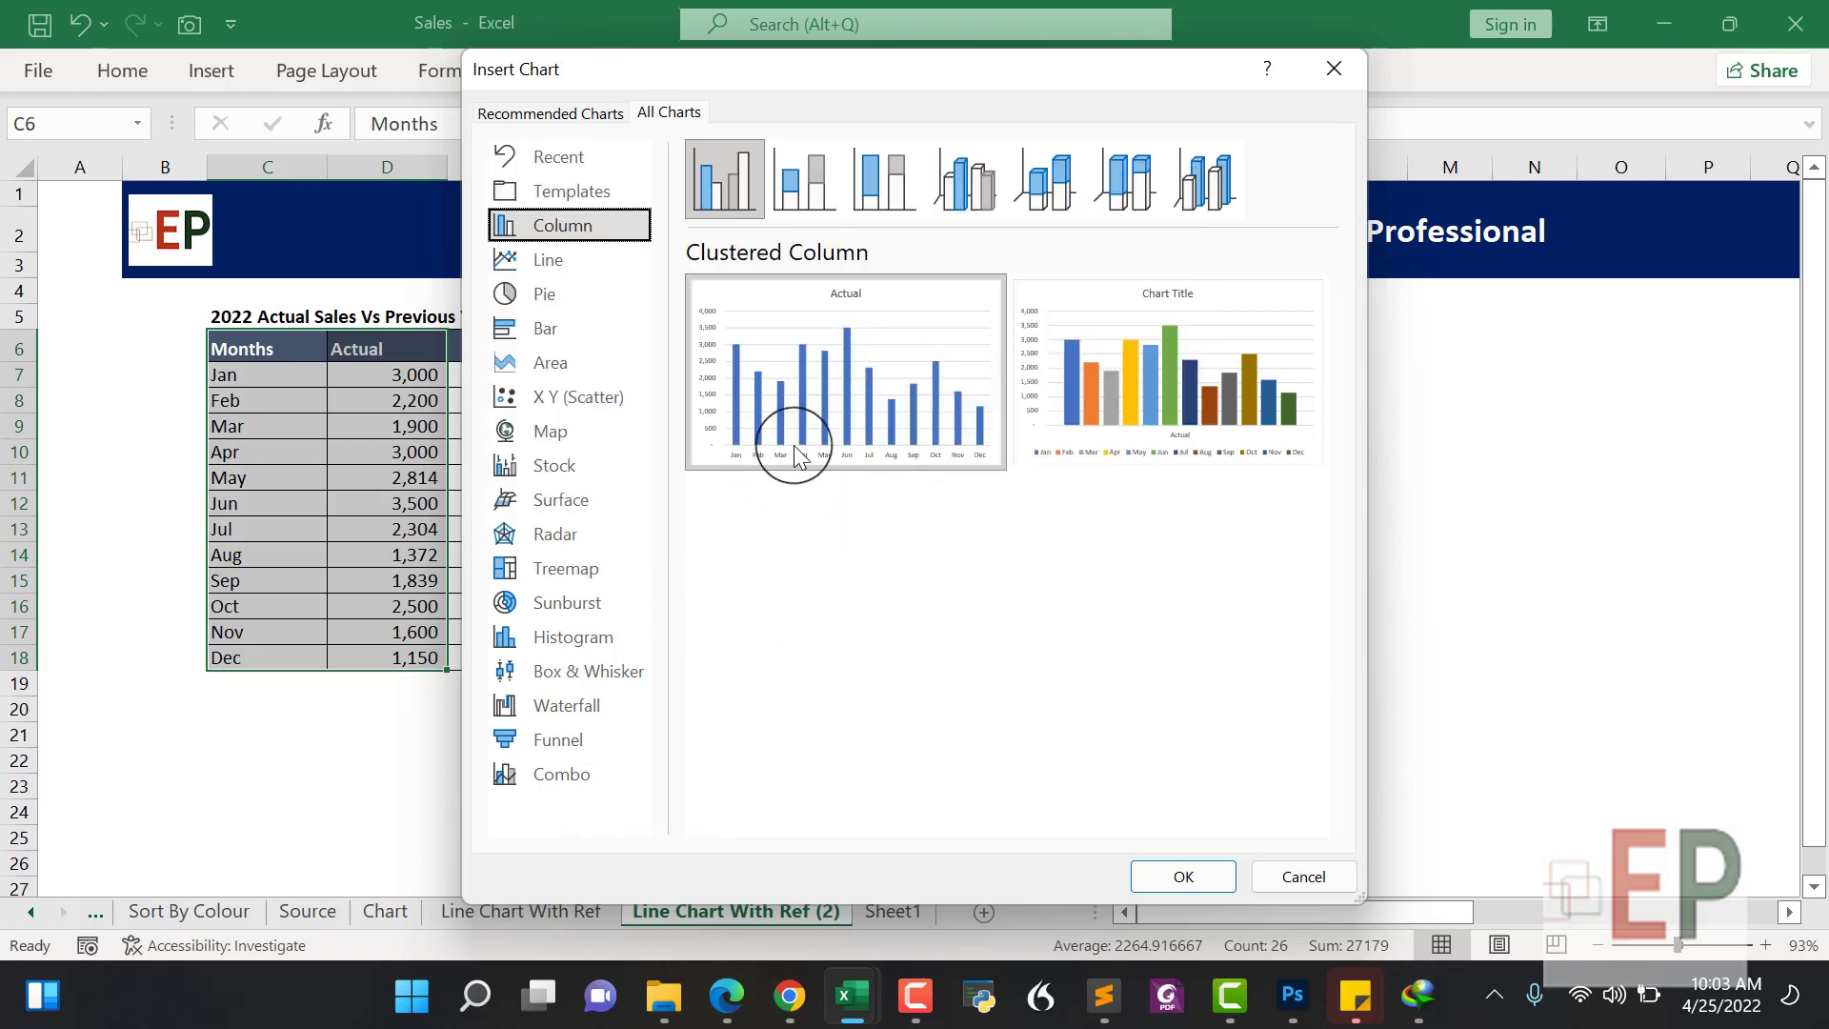
pyautogui.click(1186, 871)
# Place the chart beside the data table, slightly widened, and delete its horizontal gridlines
pyautogui.moveTo(1048, 368); pyautogui.dragTo(1445, 371)
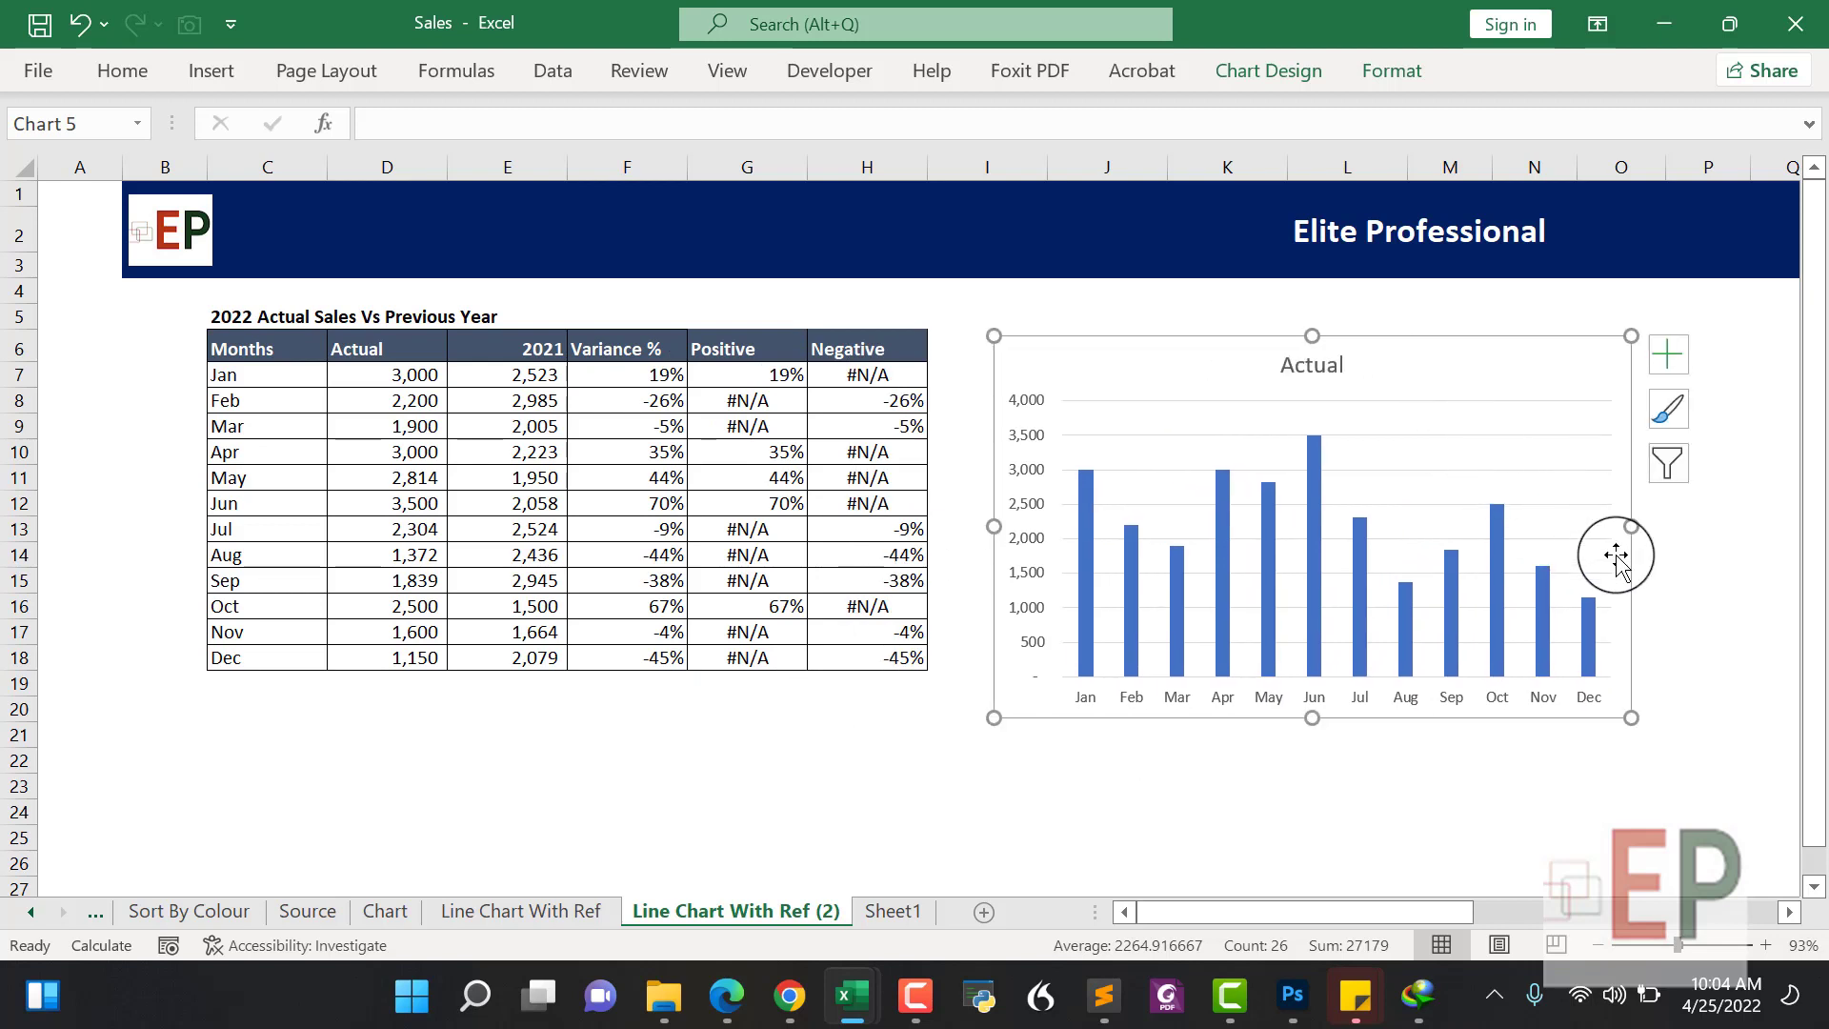
pyautogui.moveTo(1638, 529); pyautogui.dragTo(1674, 526)
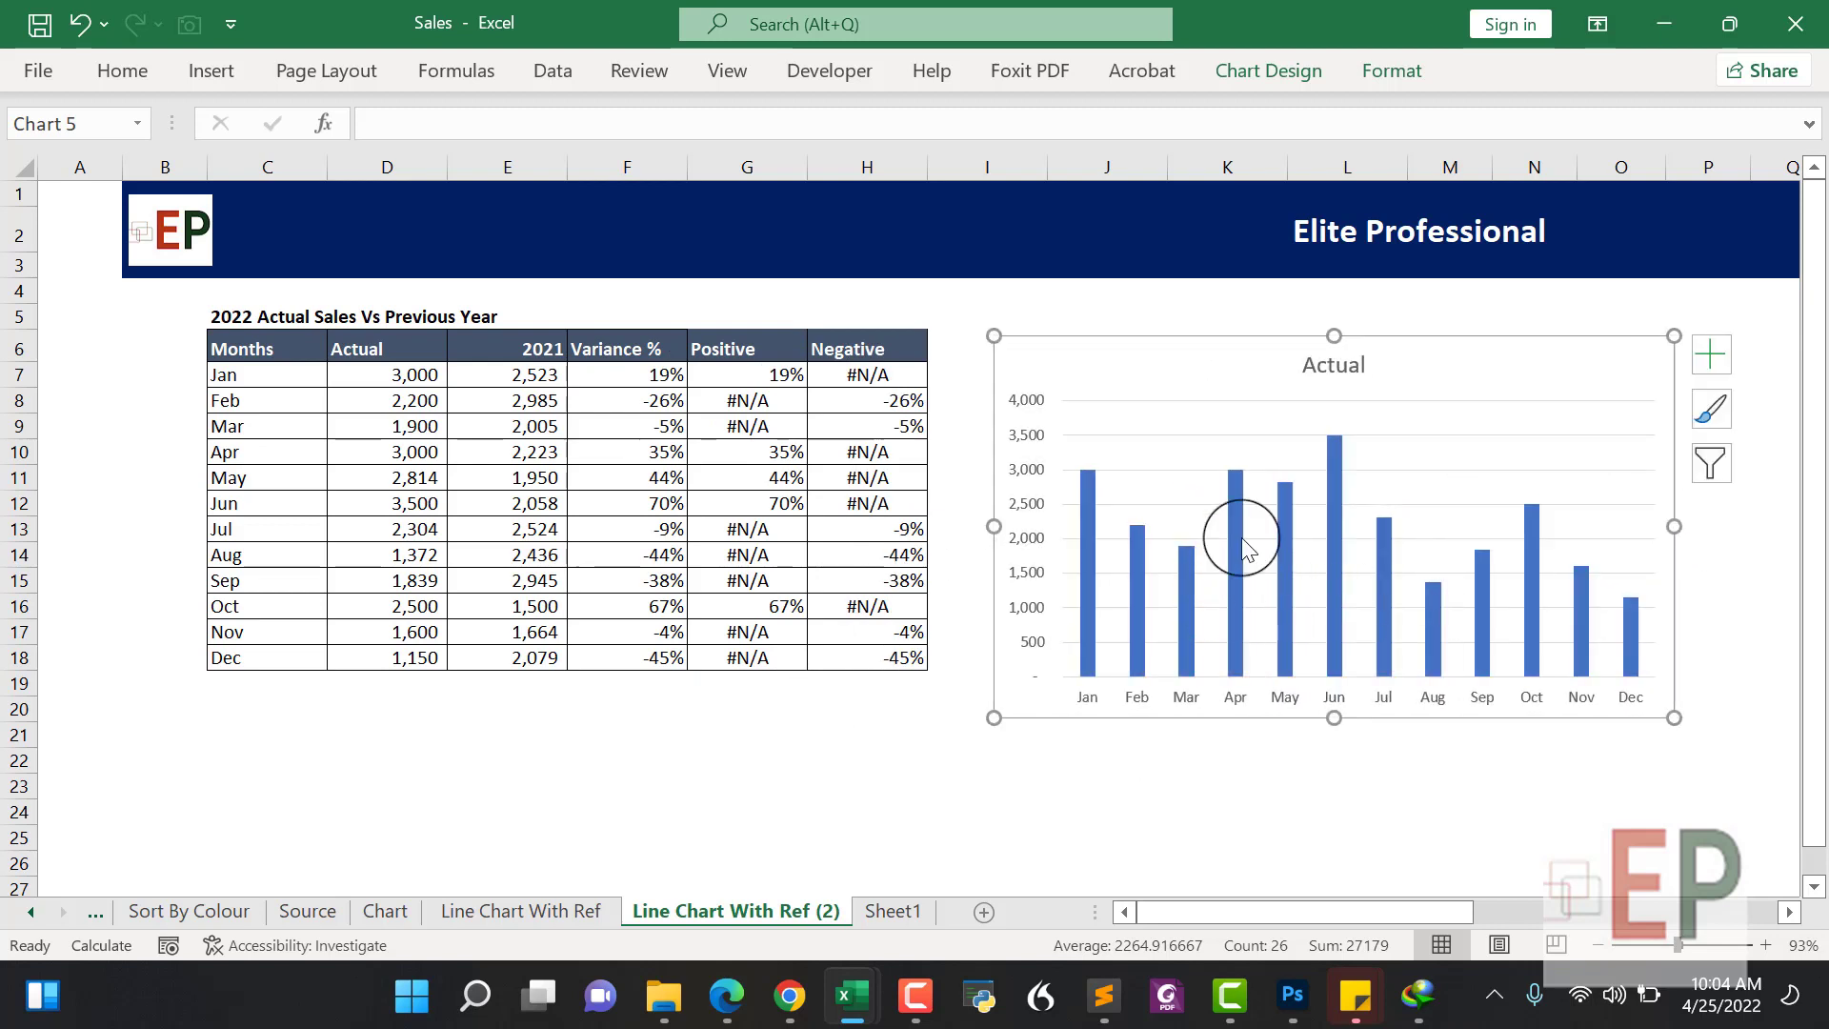
pyautogui.click(1190, 438)
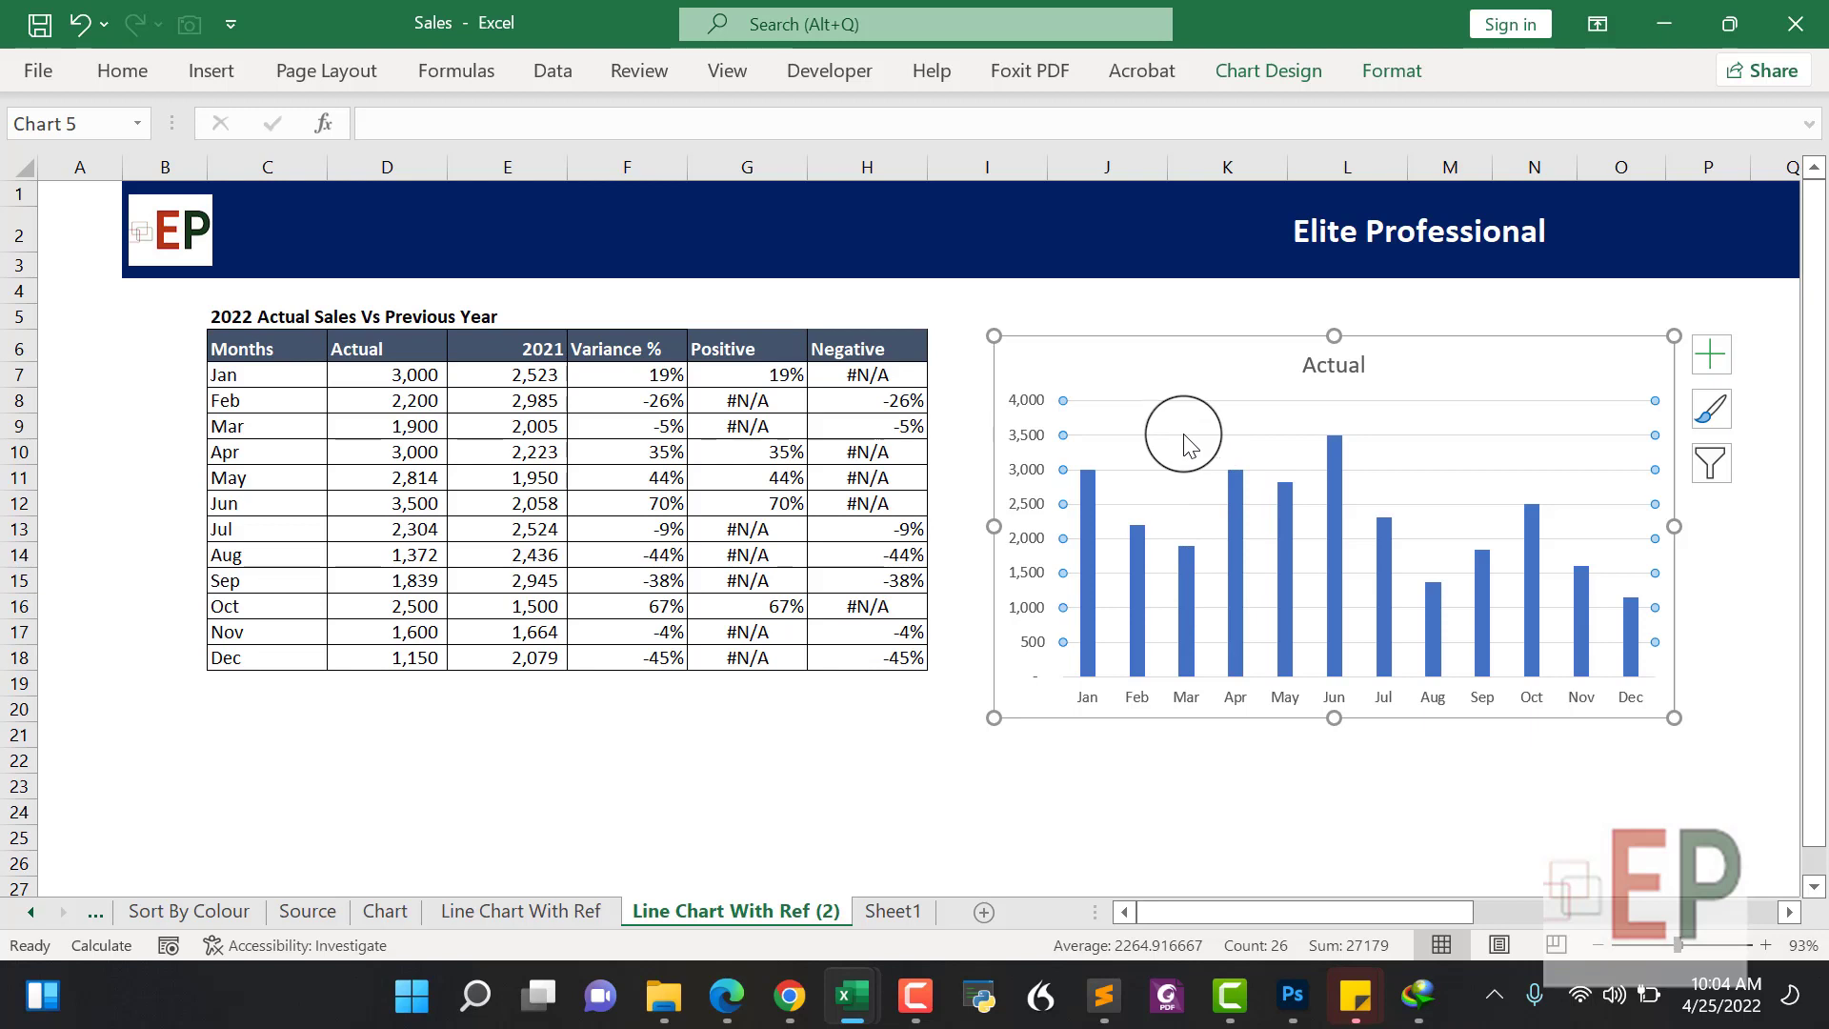
pyautogui.press('Delete')
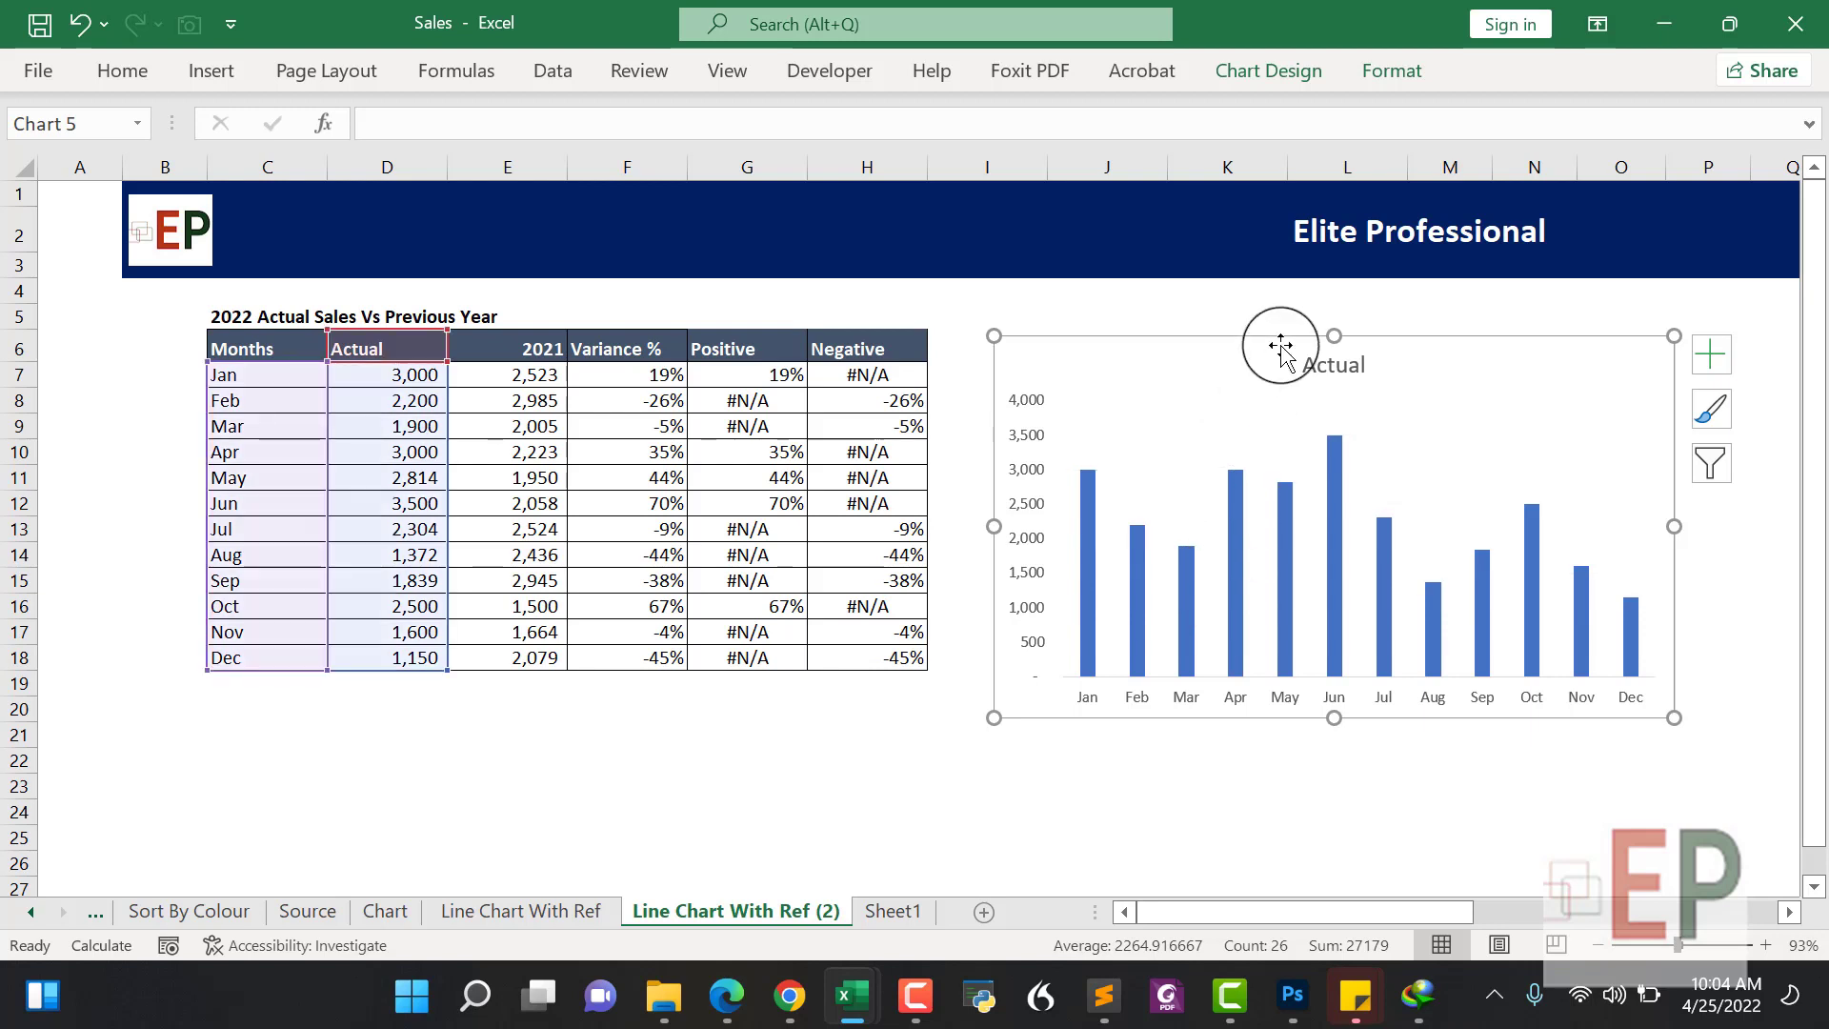
# Try to link the chart title to the table heading in cell C5
pyautogui.click(1325, 363)
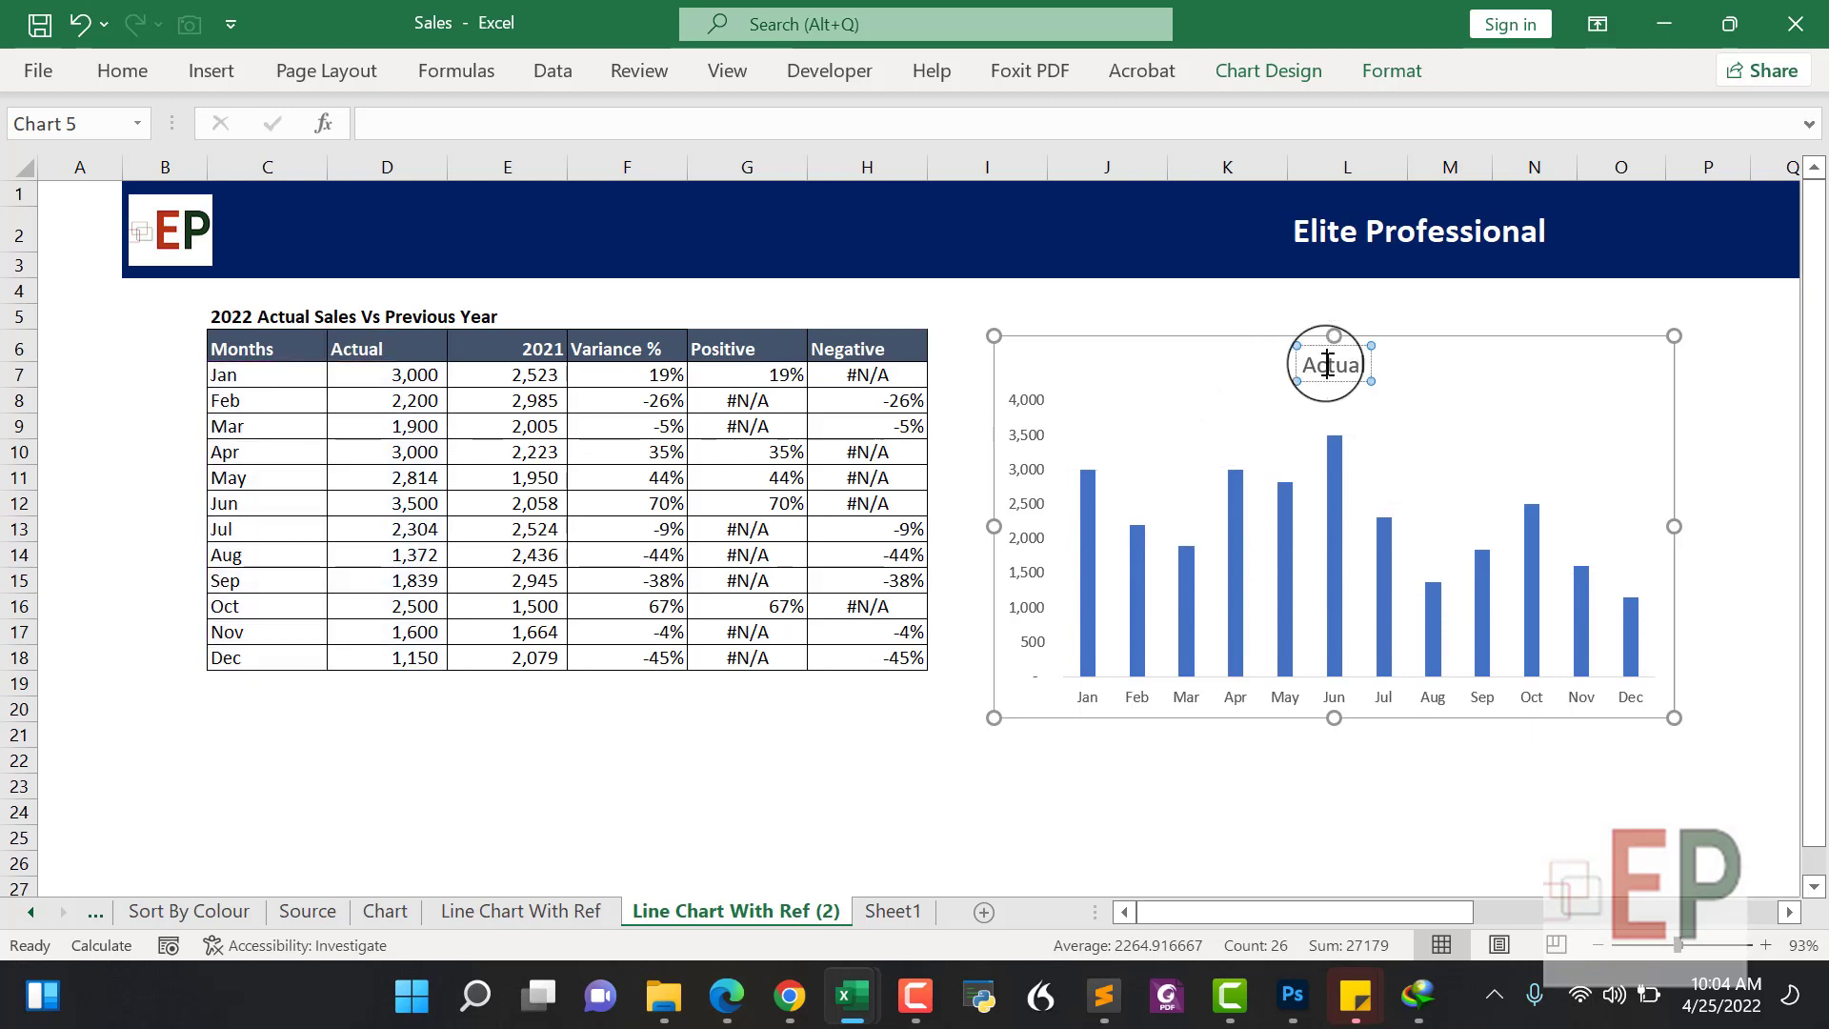
pyautogui.doubleClick(1327, 365)
pyautogui.write('=')
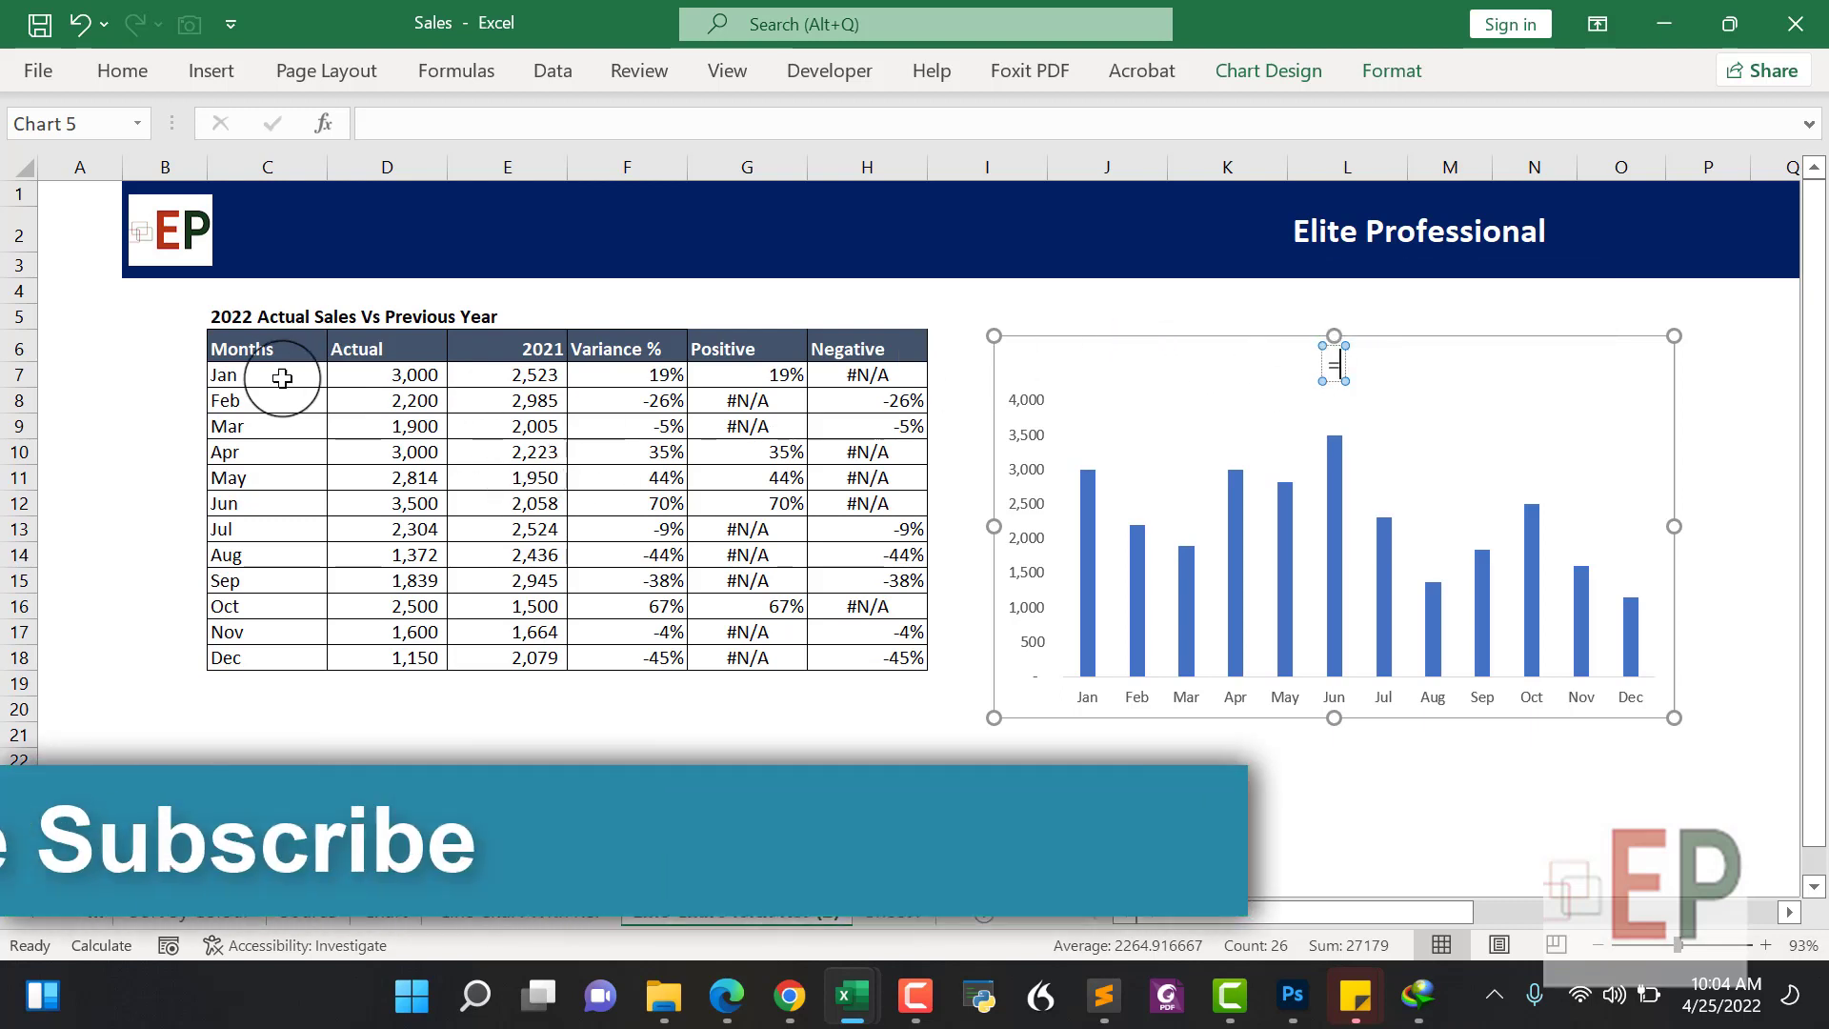
pyautogui.click(229, 319)
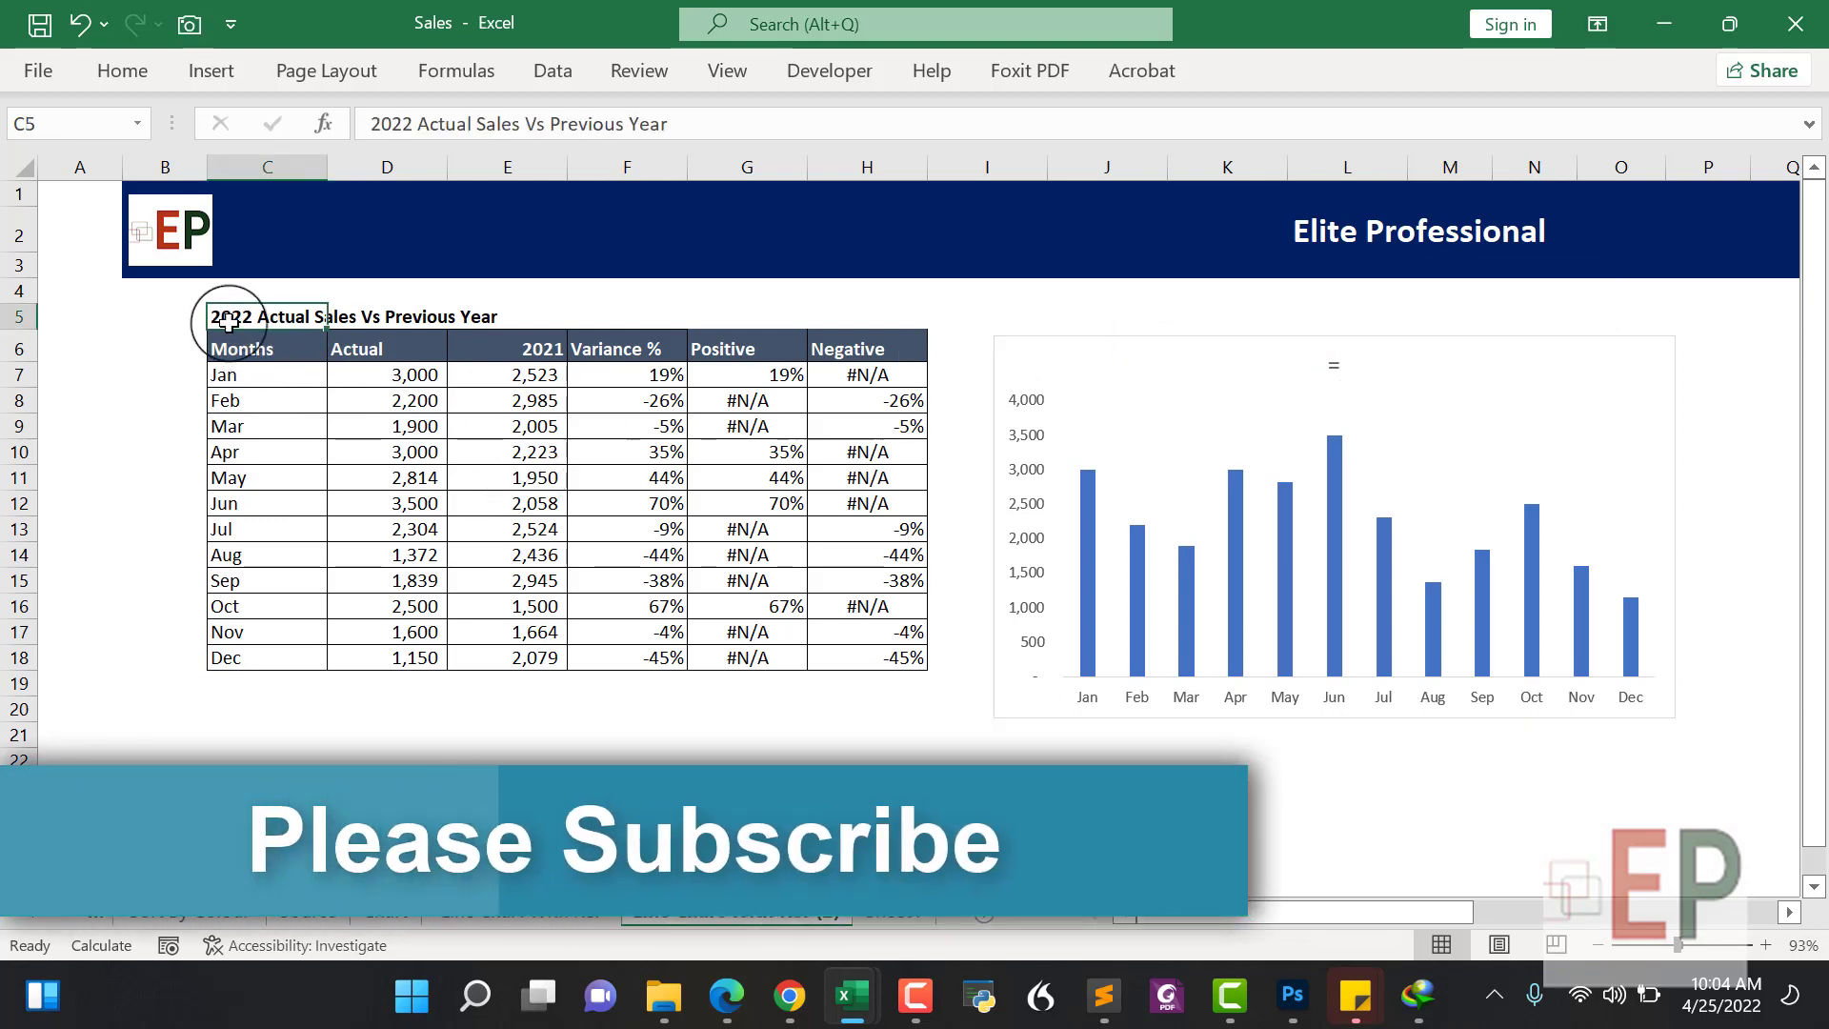
# Link the chart title to the heading in cell C5 with a formula reference and make the title bold
pyautogui.click(1330, 368)
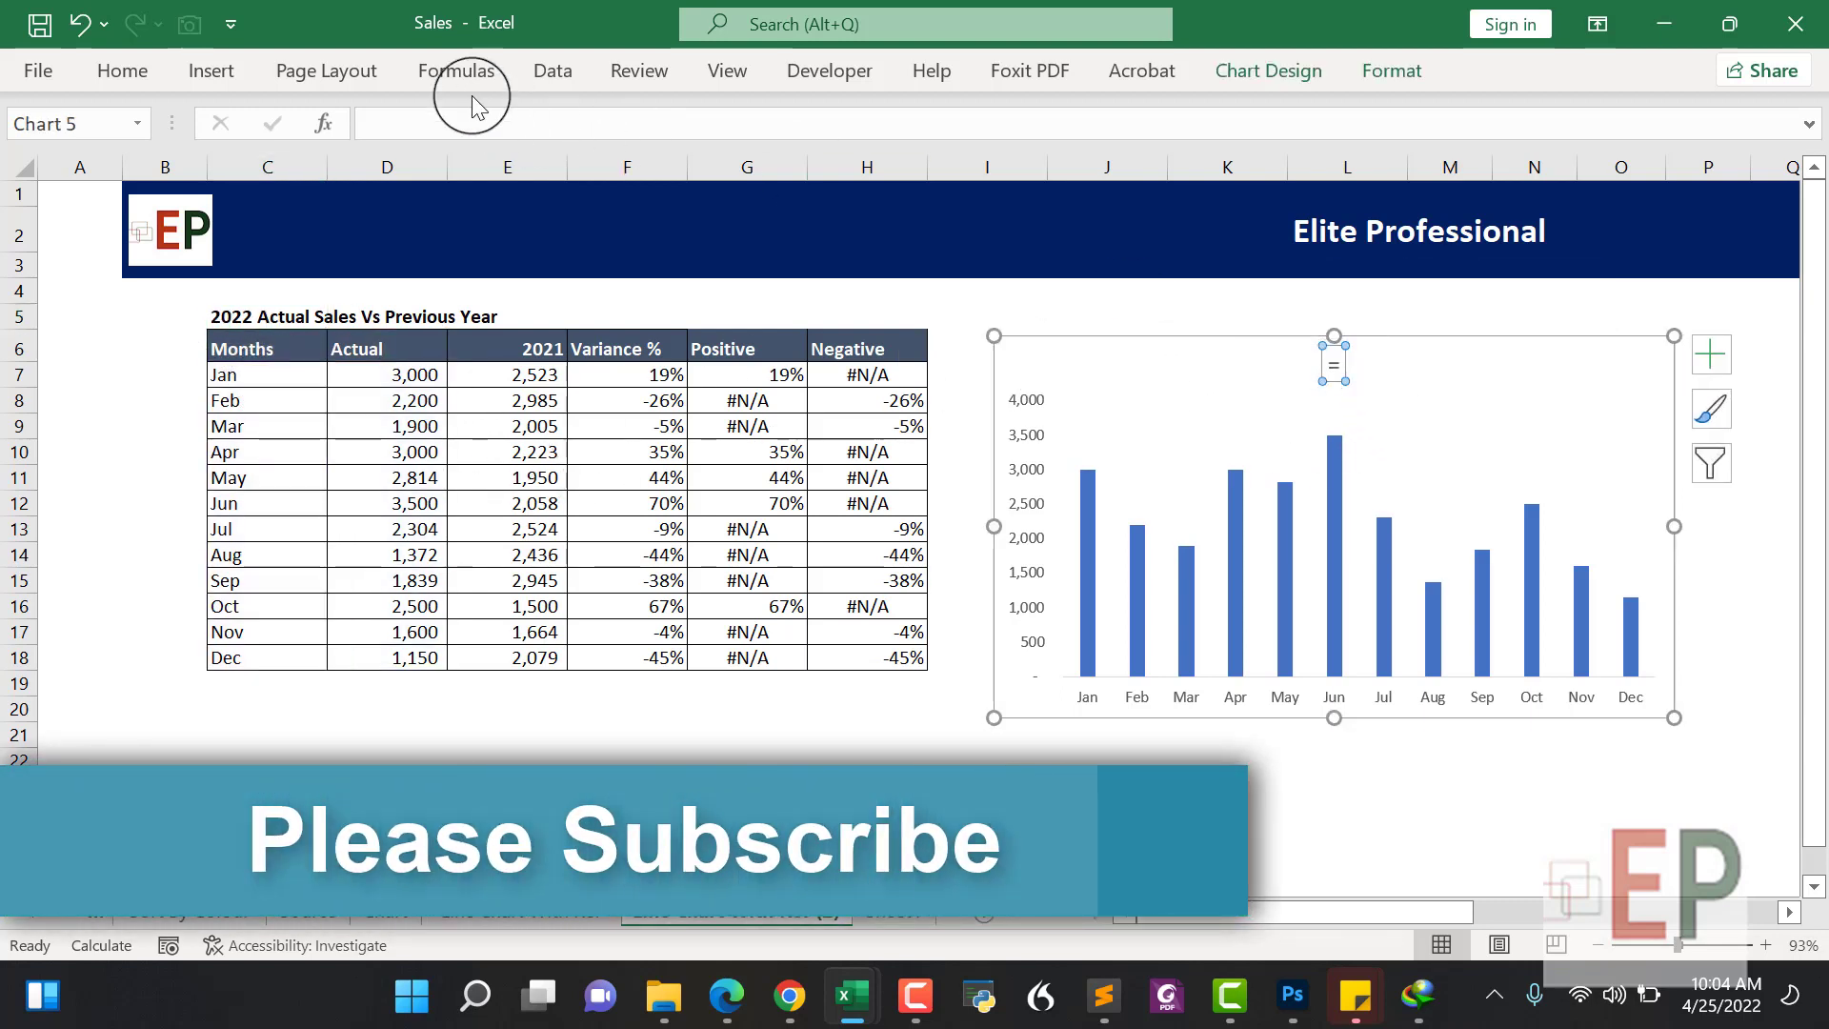
pyautogui.write('=')
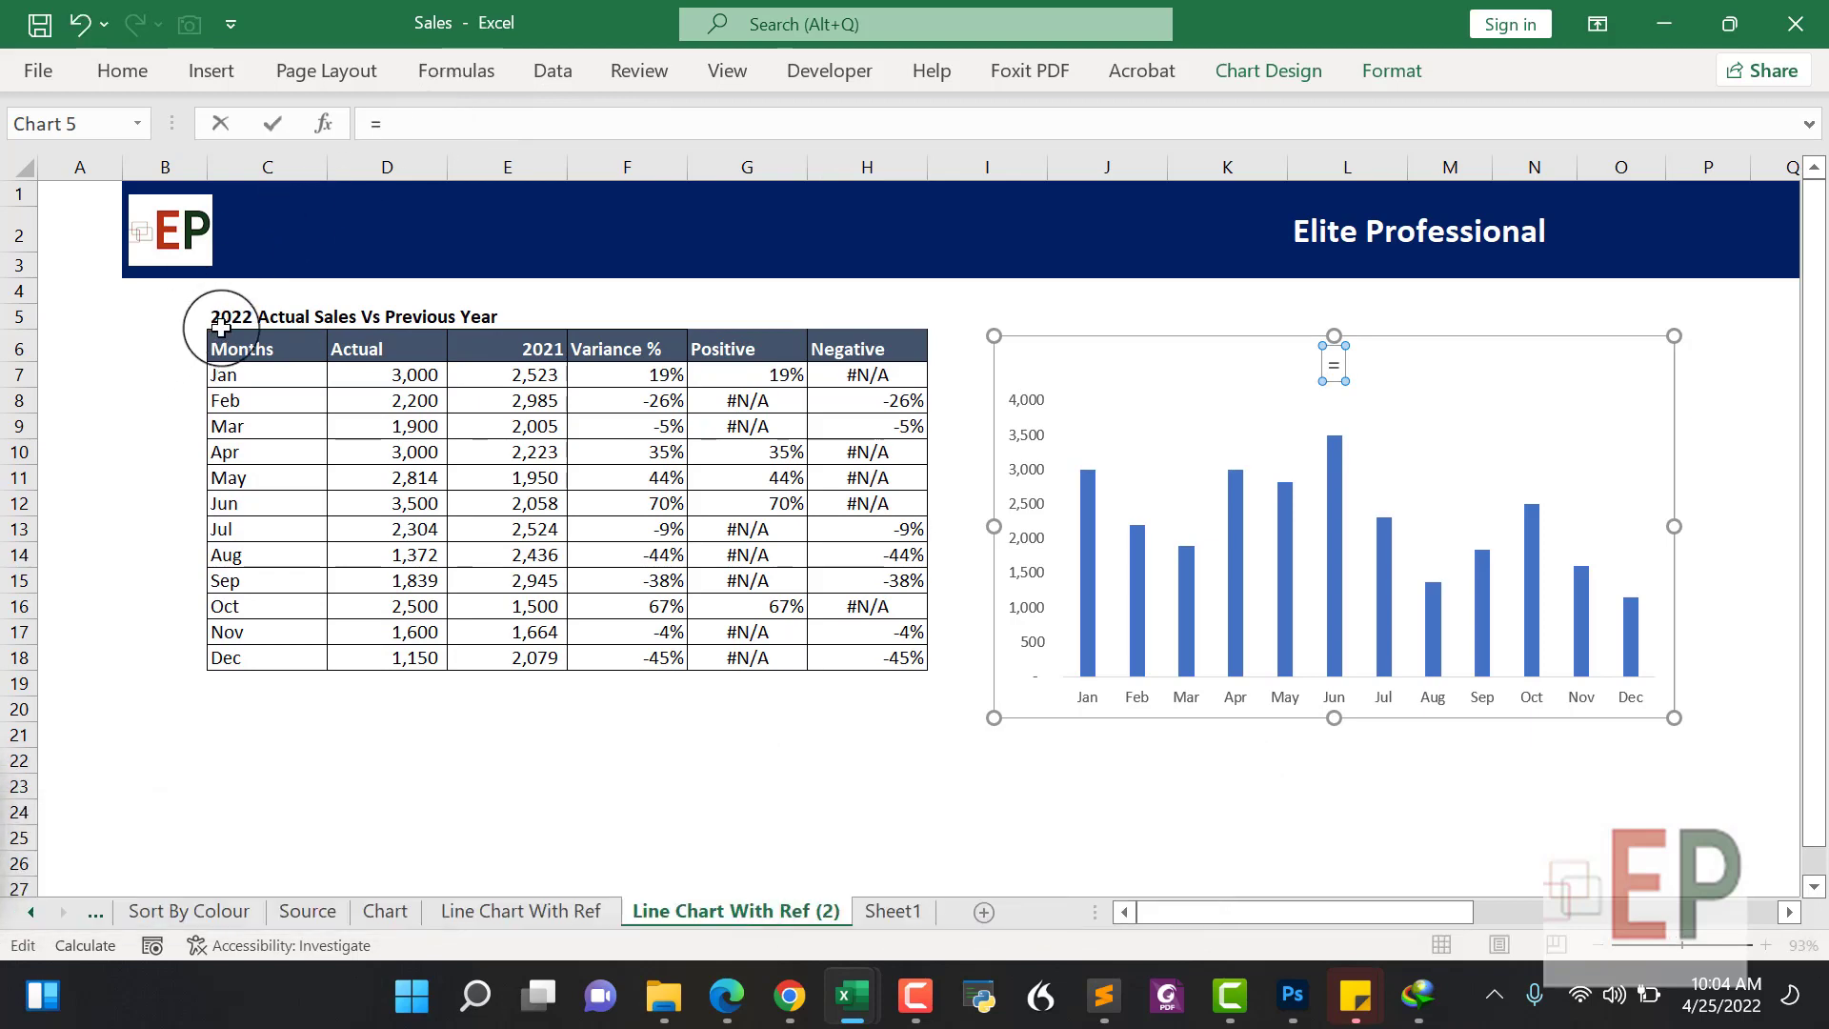
pyautogui.click(221, 329)
pyautogui.press('Return')
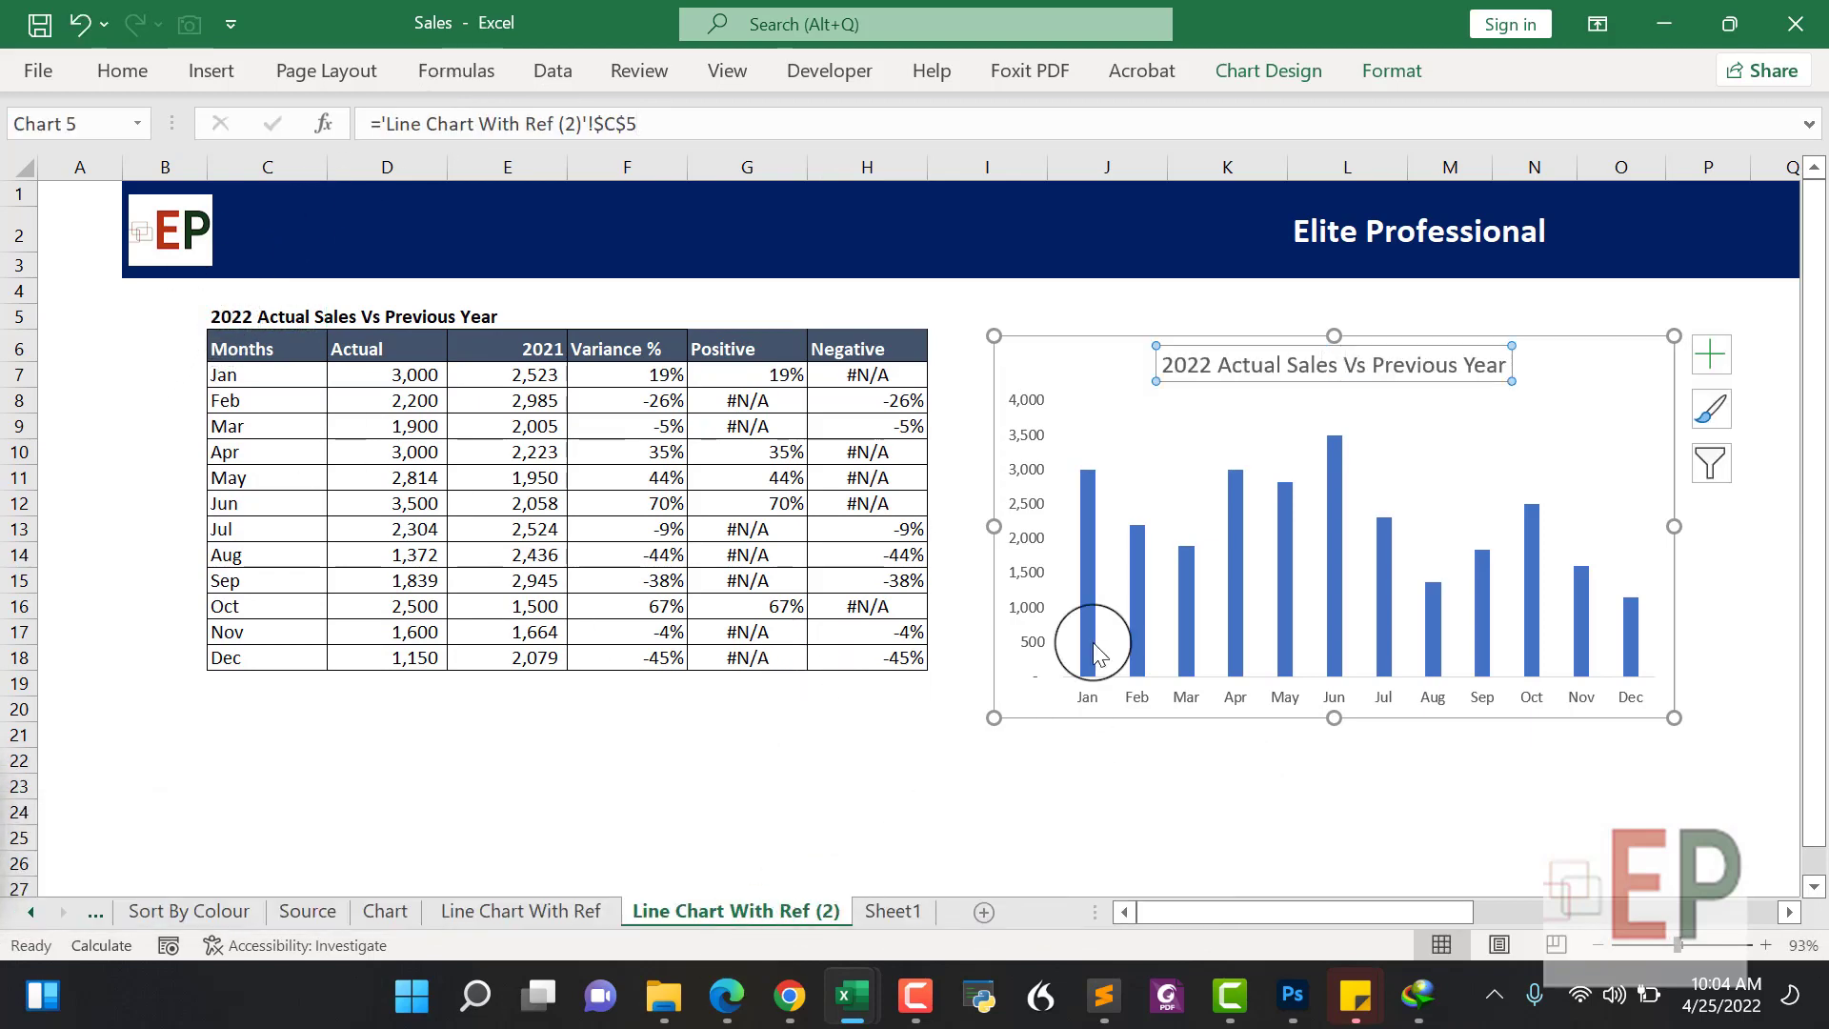
pyautogui.hotkey('ctrl', 'b')
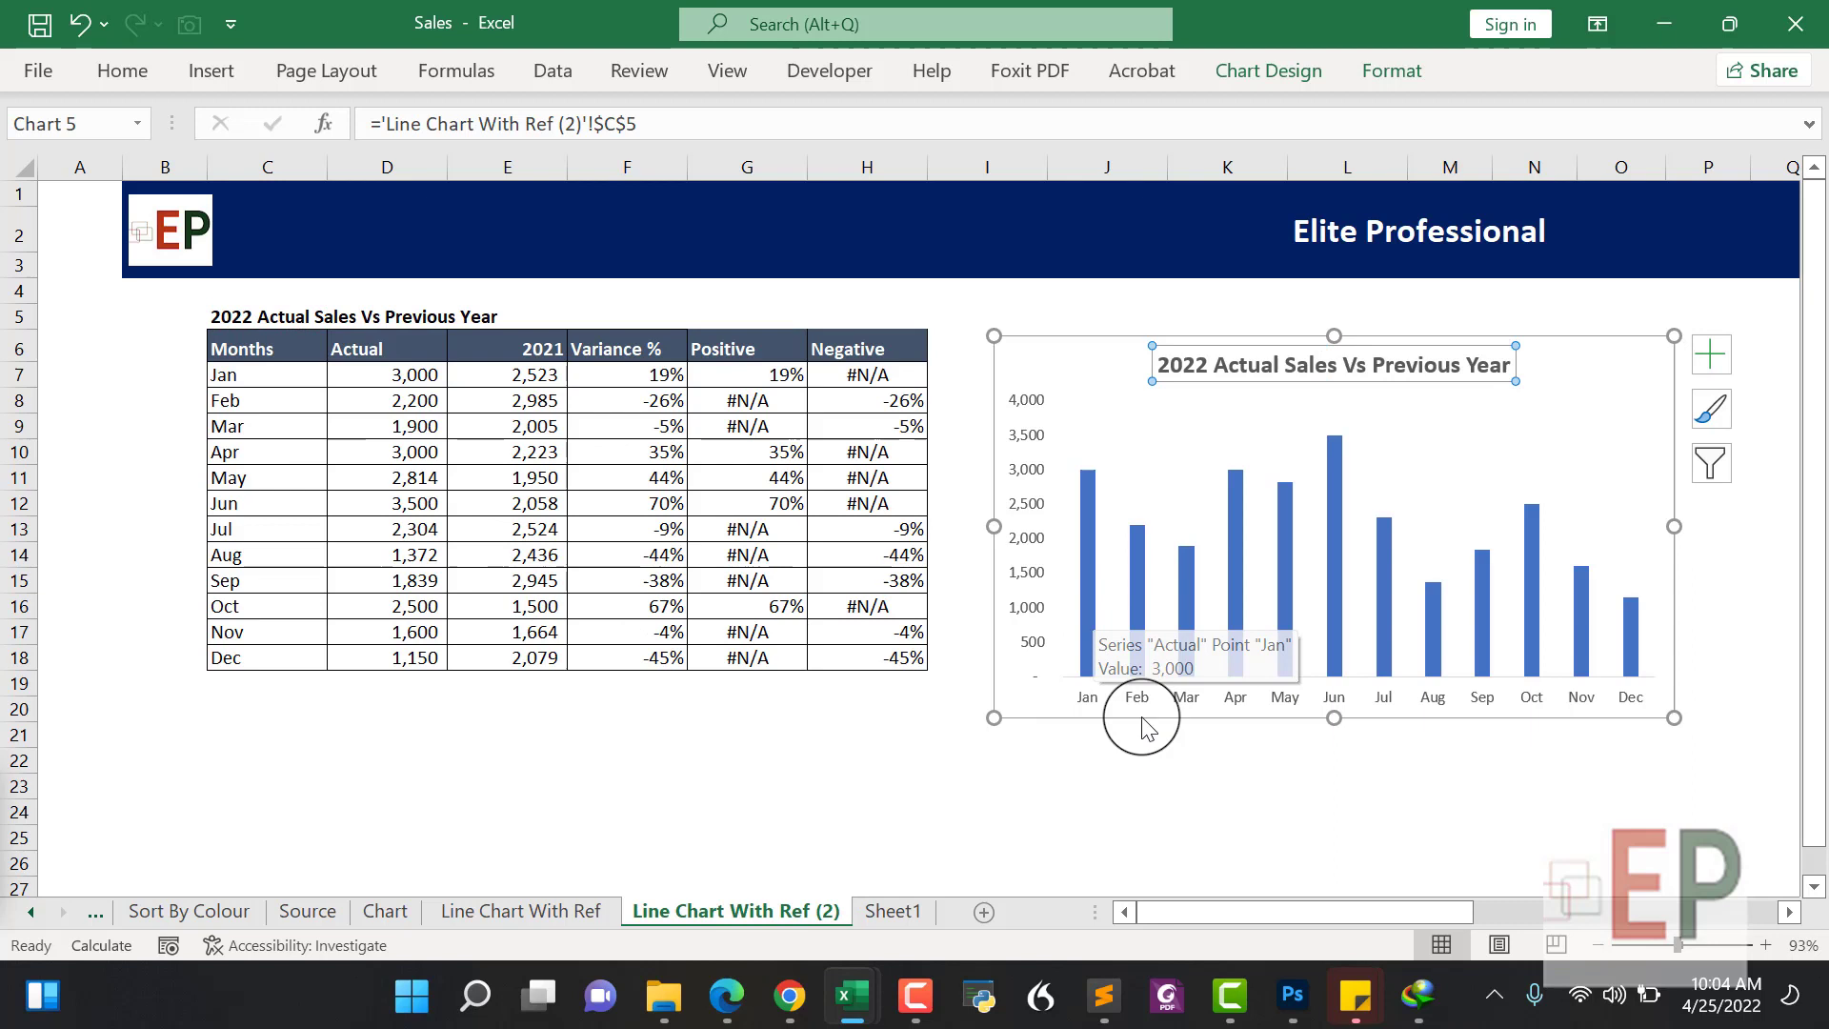
pyautogui.click(1146, 802)
pyautogui.click(1272, 572)
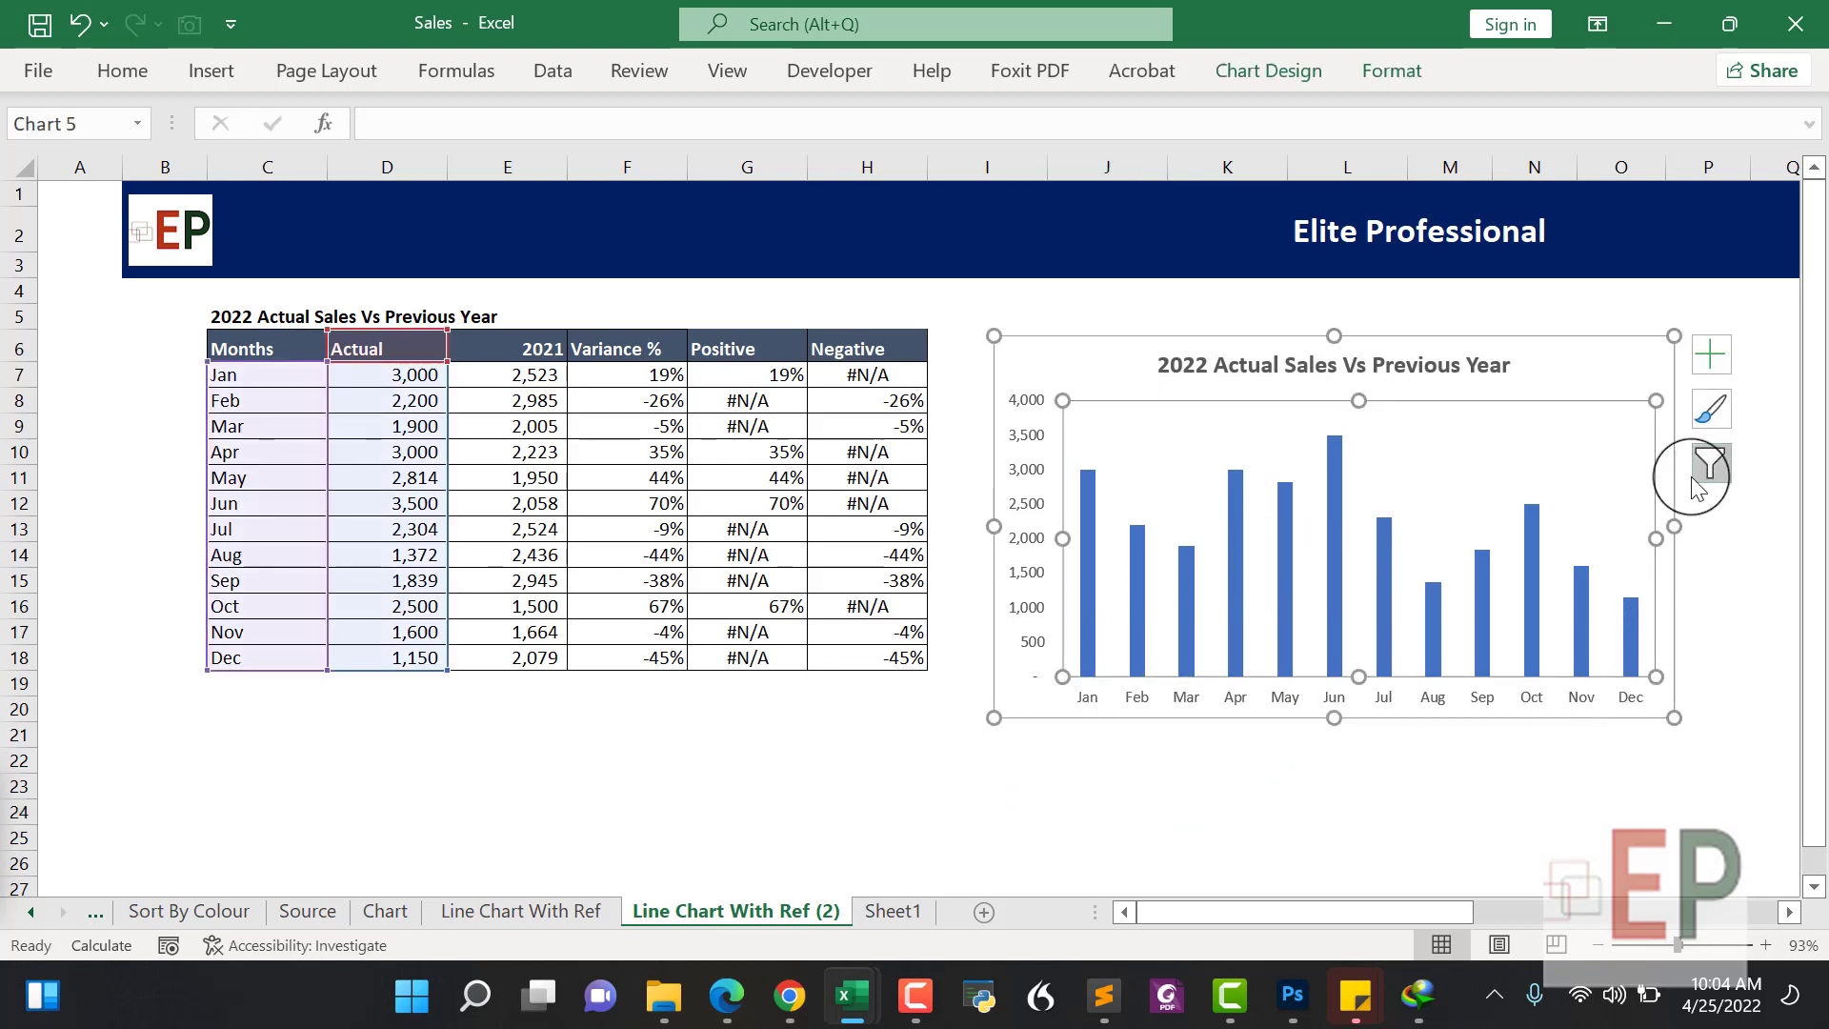
# Set the gap width of the Actual column series to 60% so the columns become wider
pyautogui.rightClick(1630, 366)
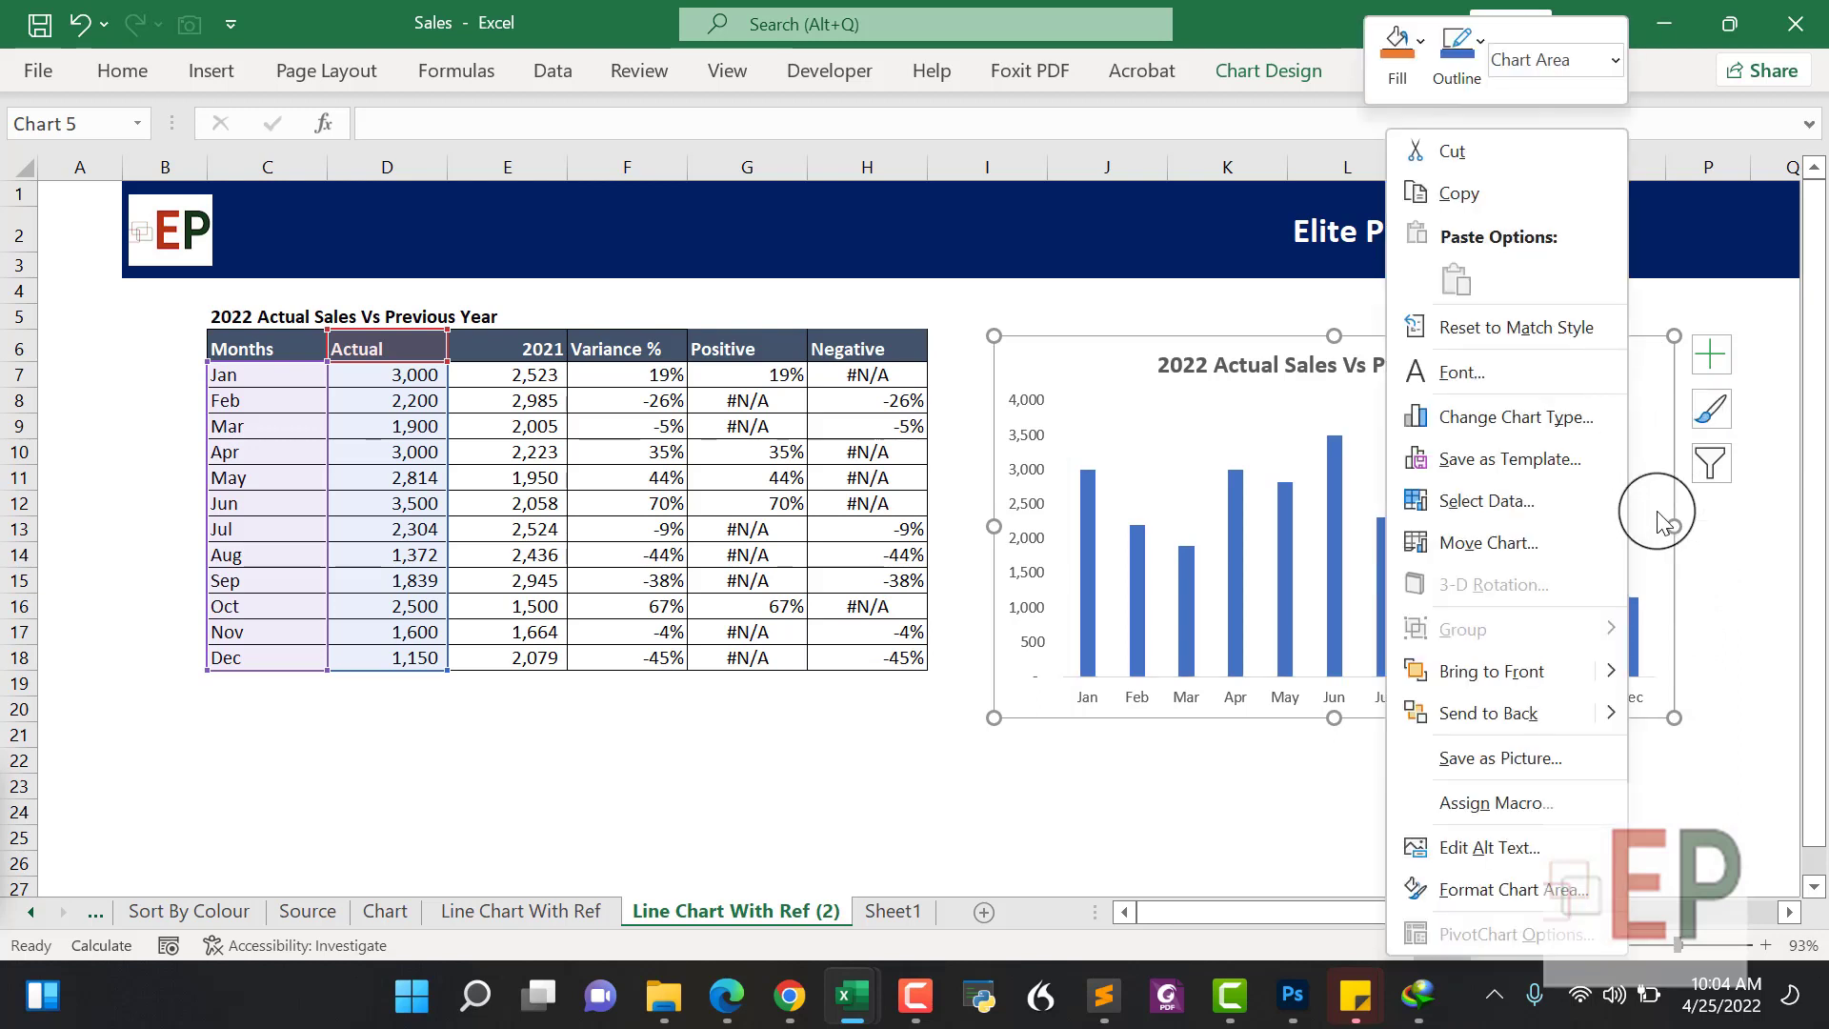
pyautogui.click(1552, 889)
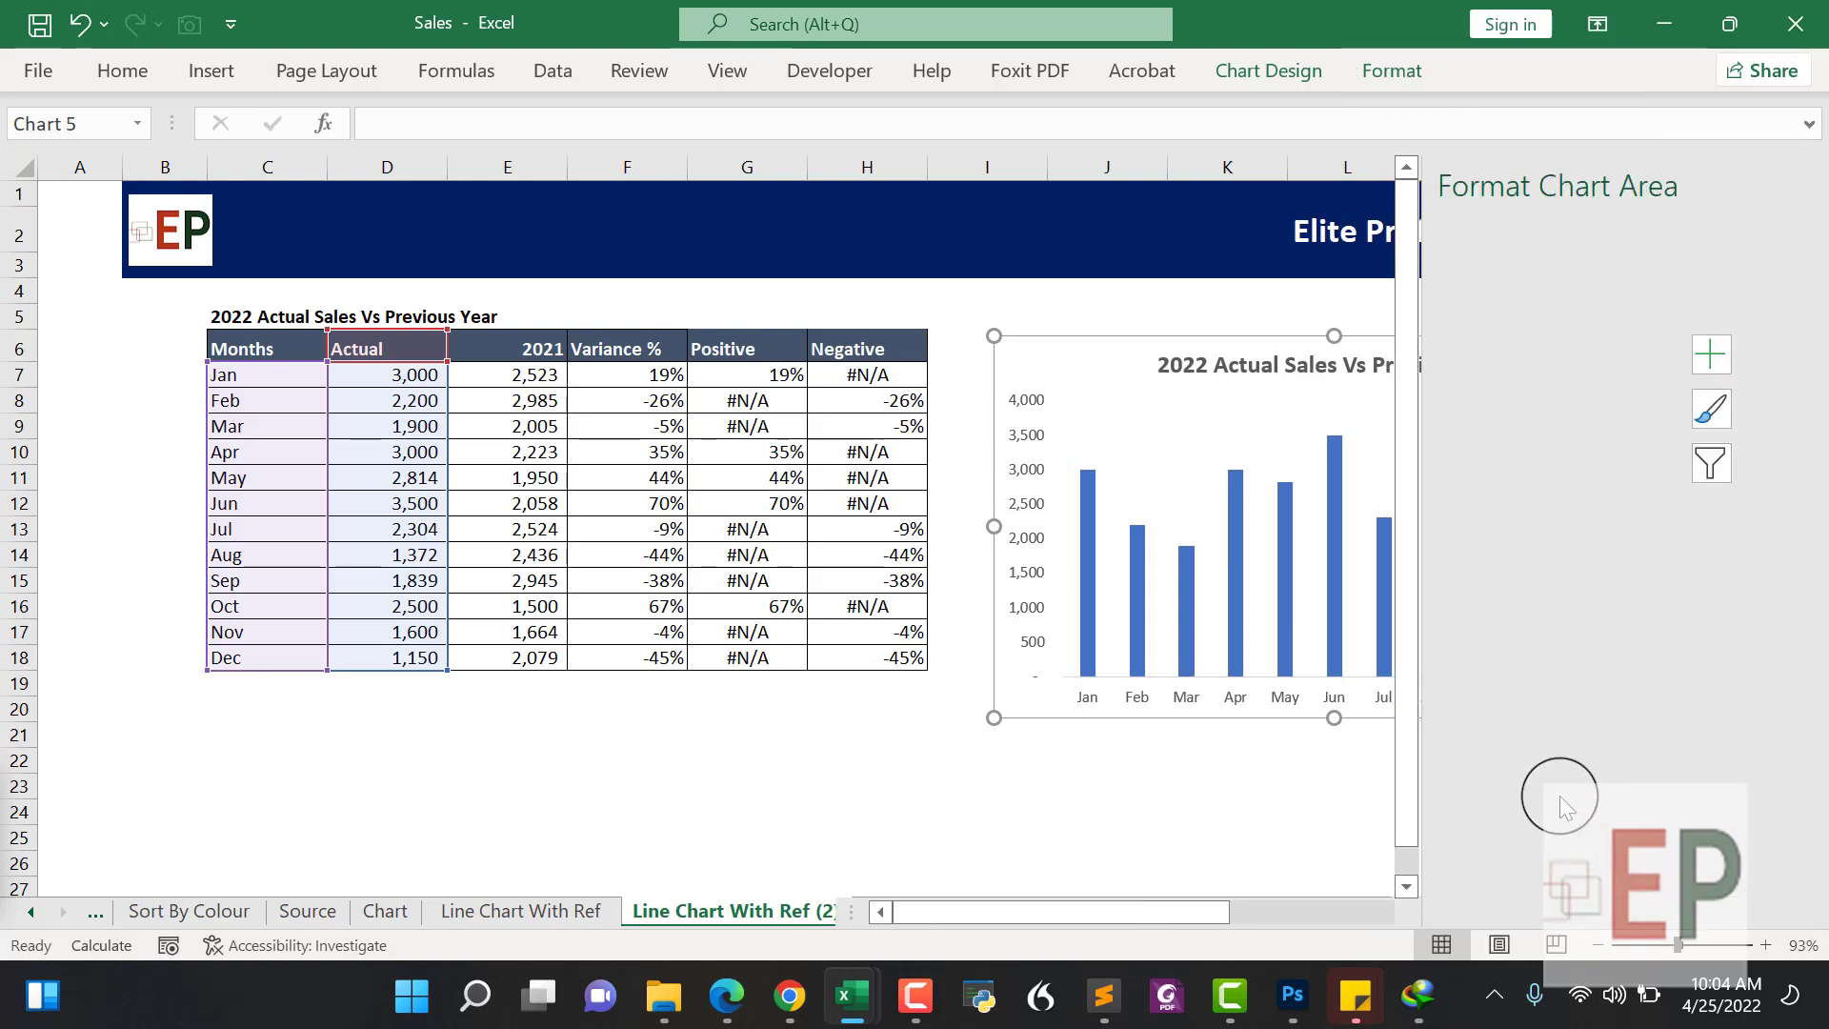
pyautogui.click(1246, 609)
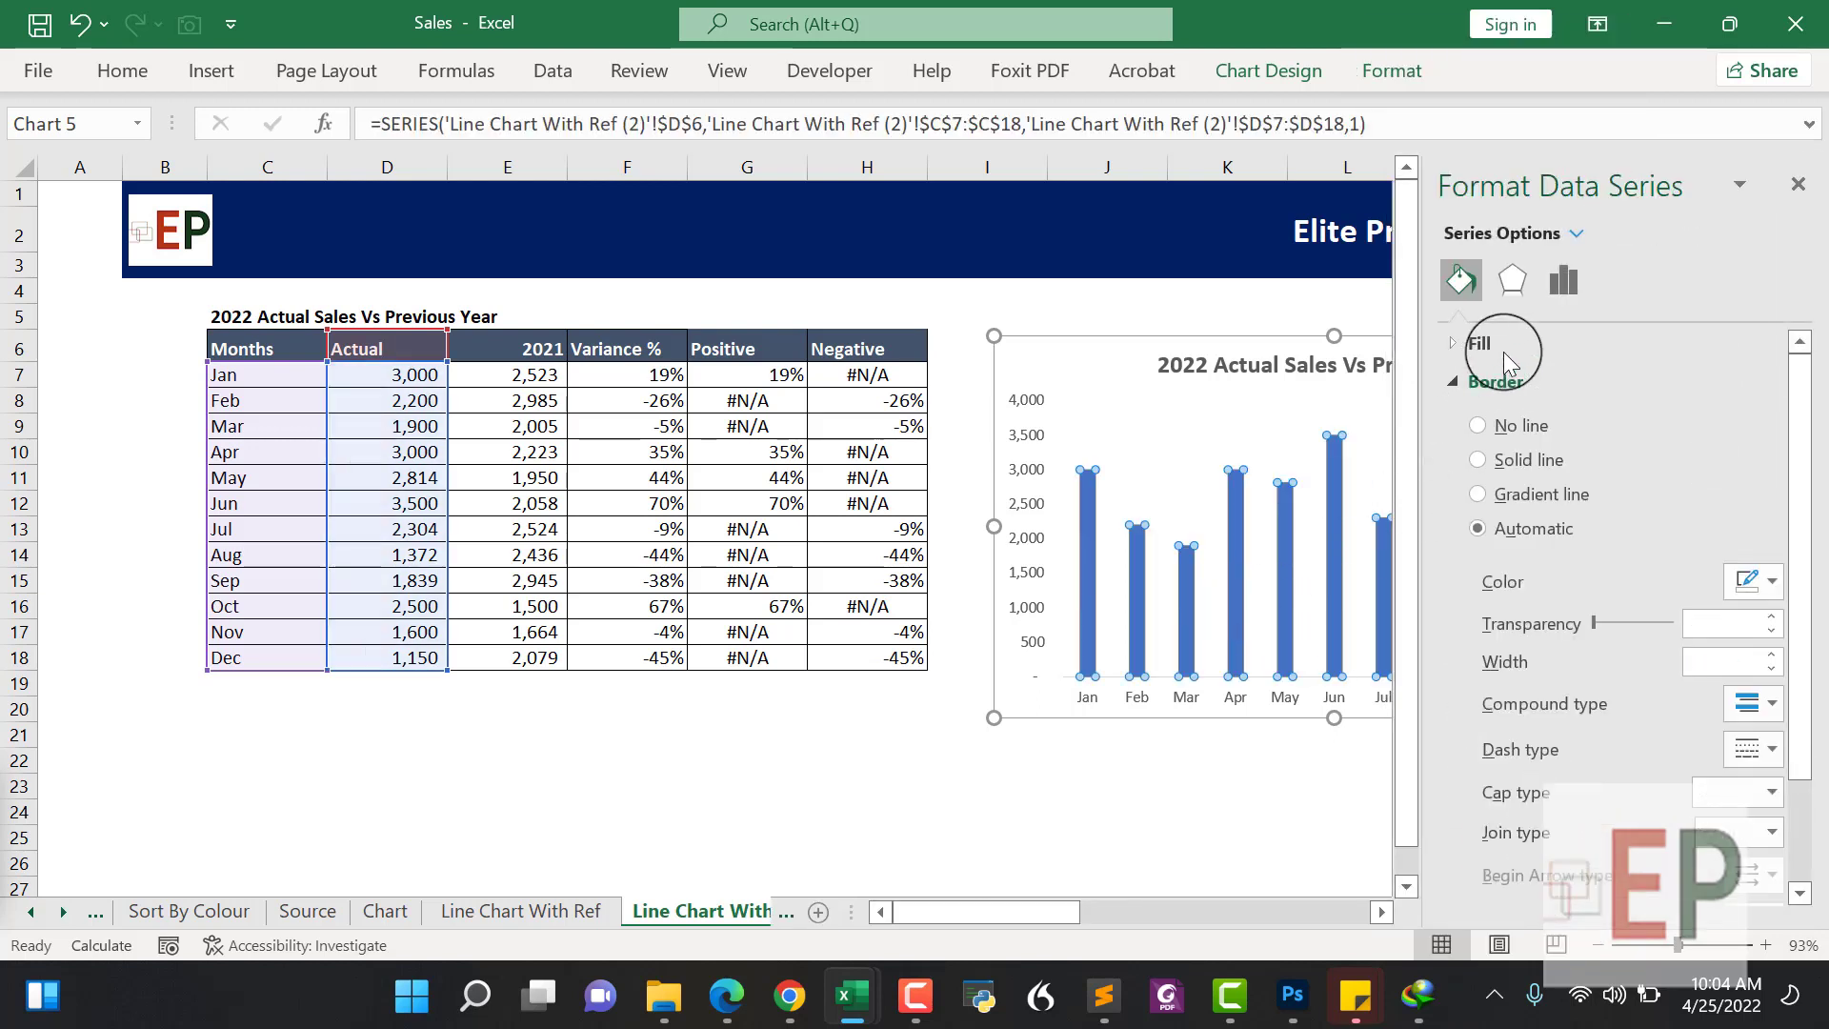
pyautogui.click(1566, 282)
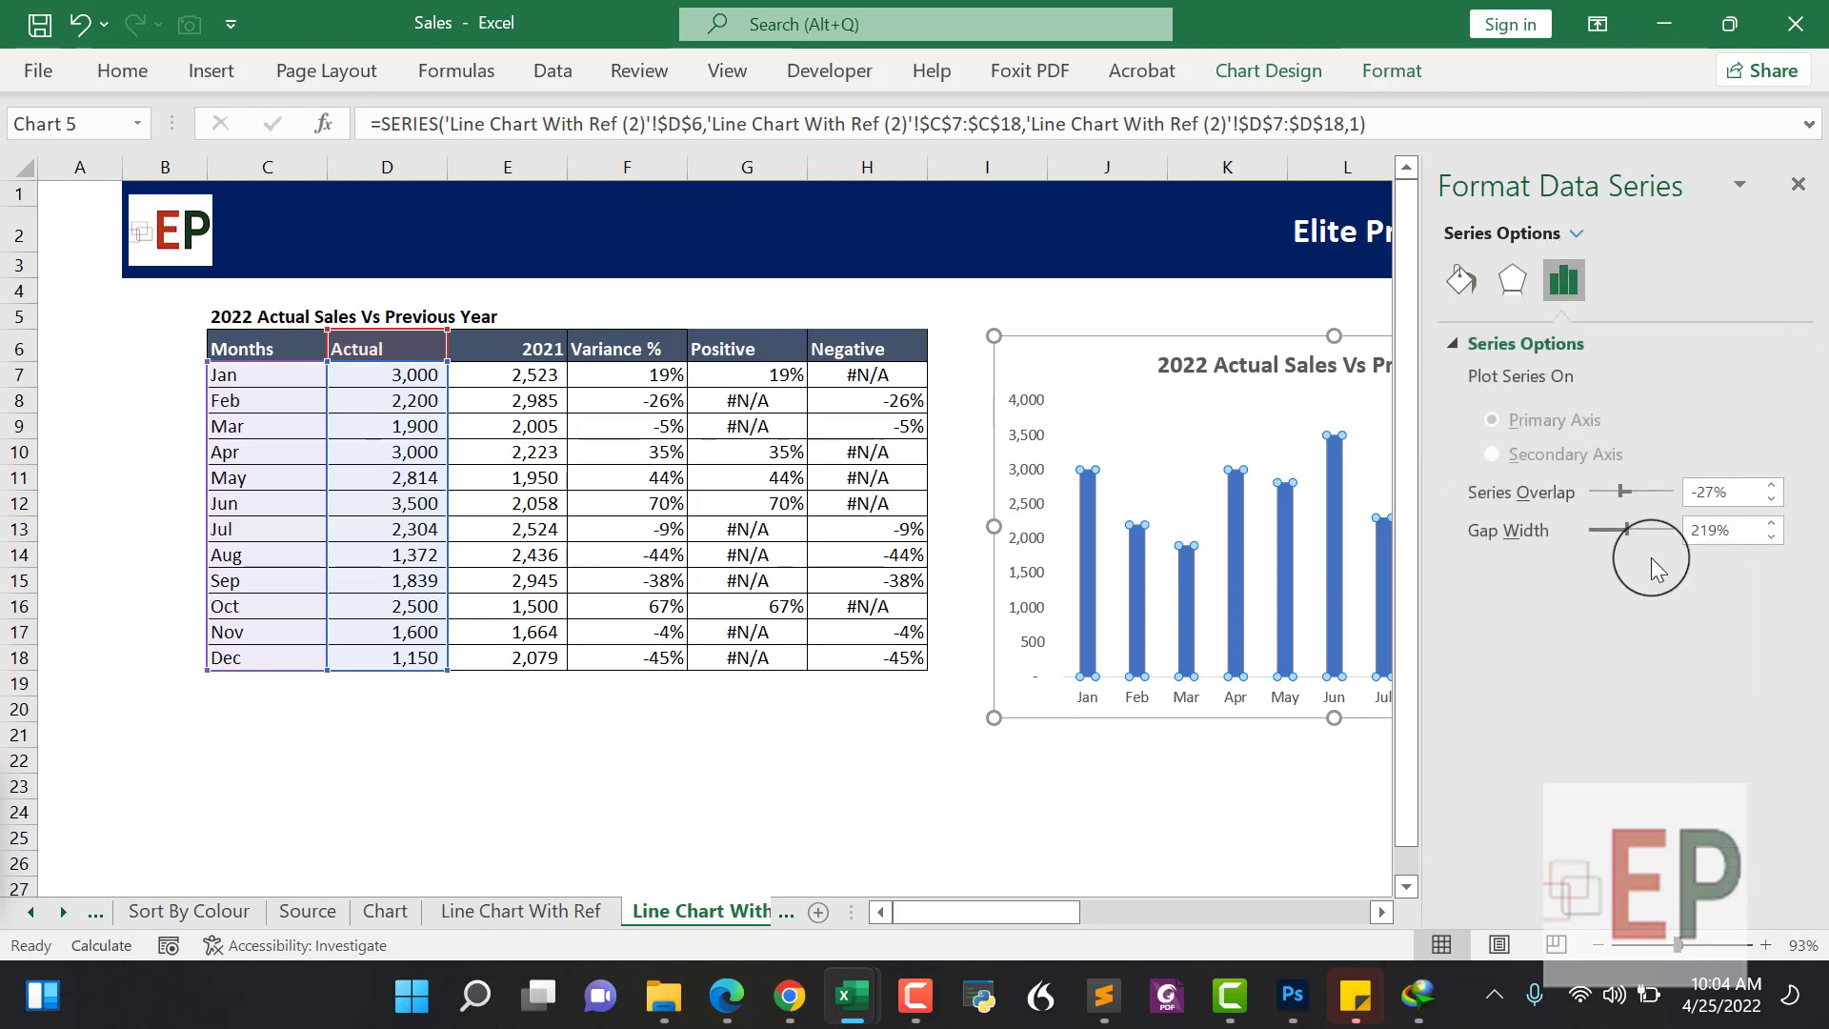
pyautogui.click(1636, 528)
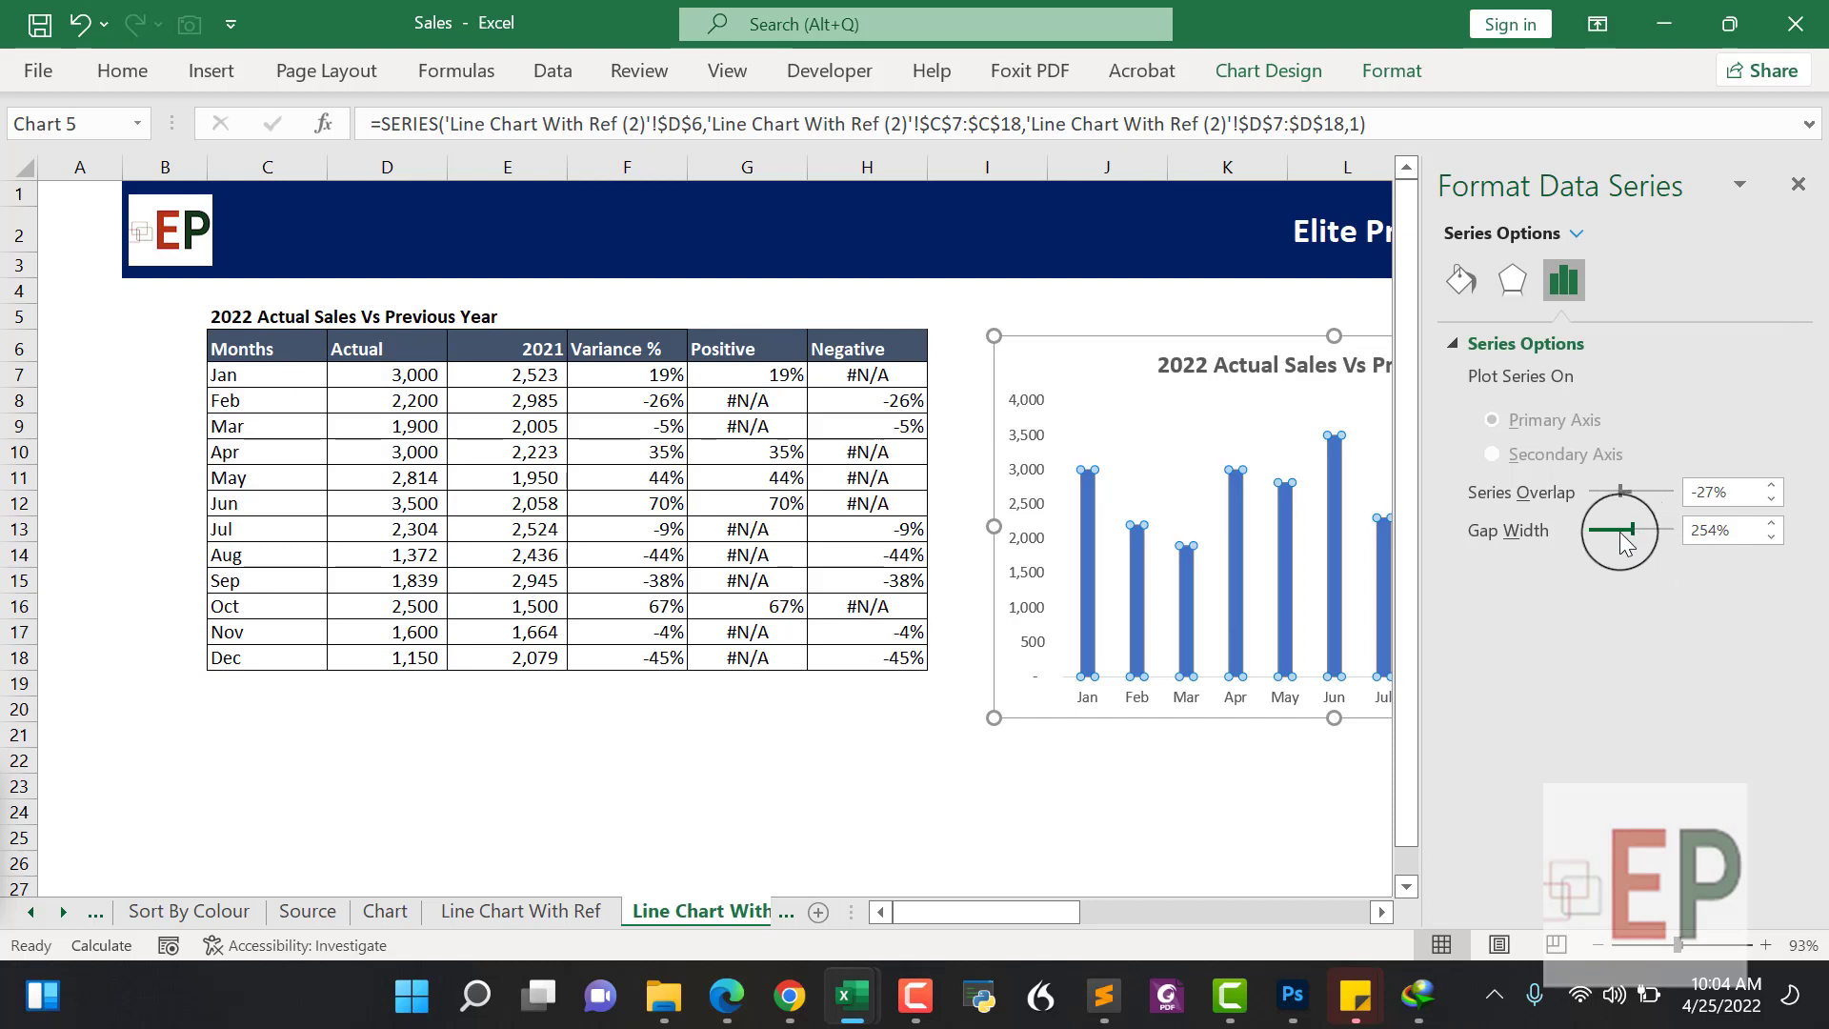
pyautogui.moveTo(1621, 532); pyautogui.dragTo(1605, 538)
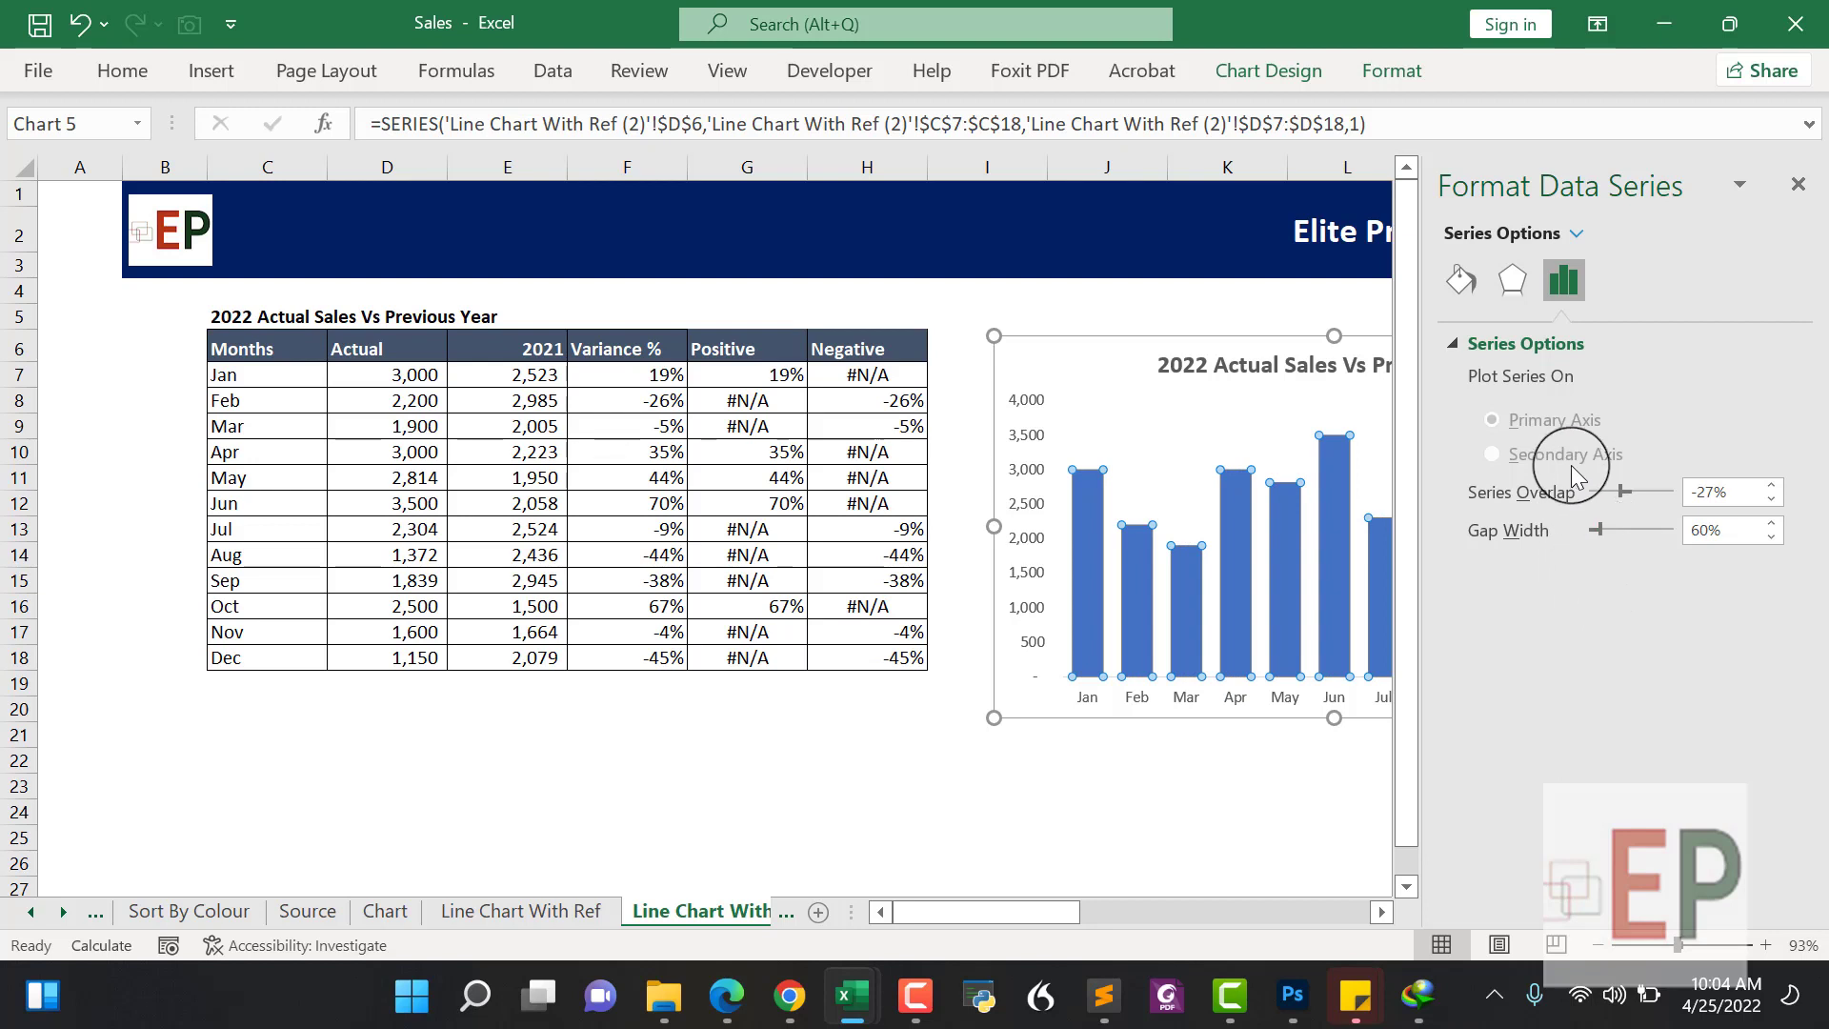
# Try a dark solid outline on the Actual columns, and set their border to No line
pyautogui.click(1449, 274)
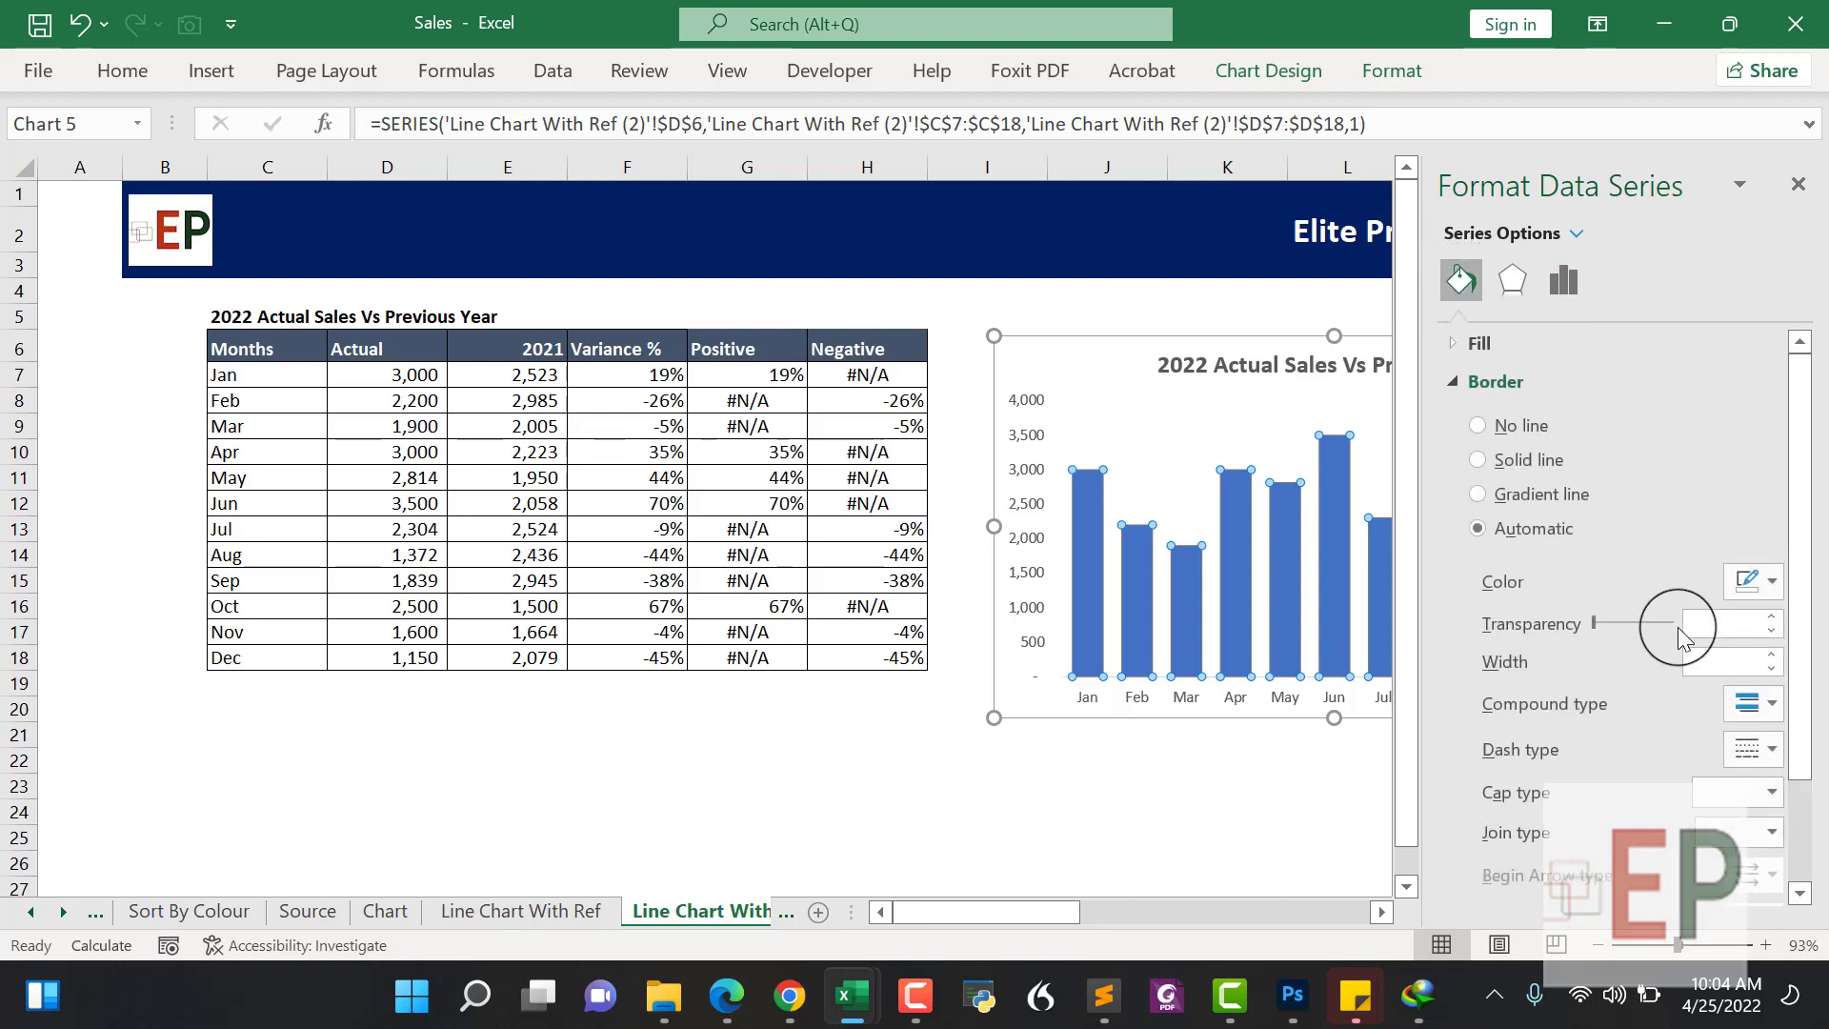
pyautogui.click(1767, 710)
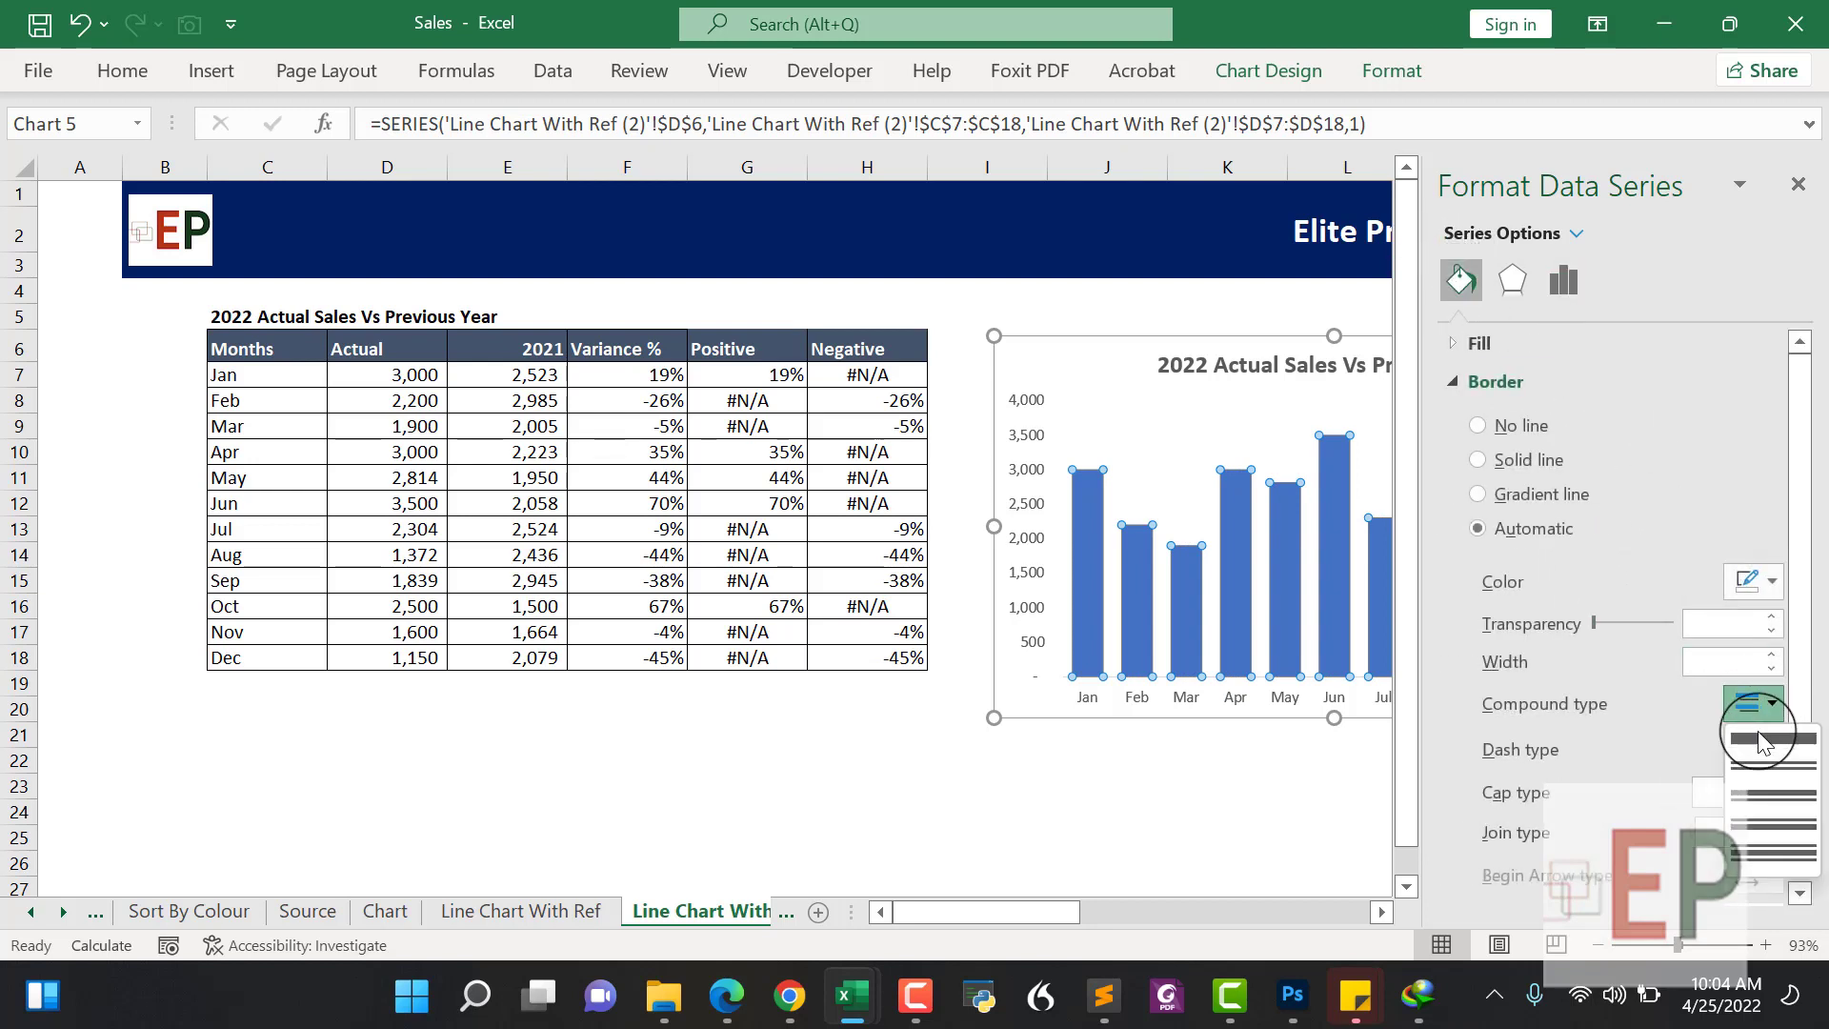
pyautogui.click(1772, 585)
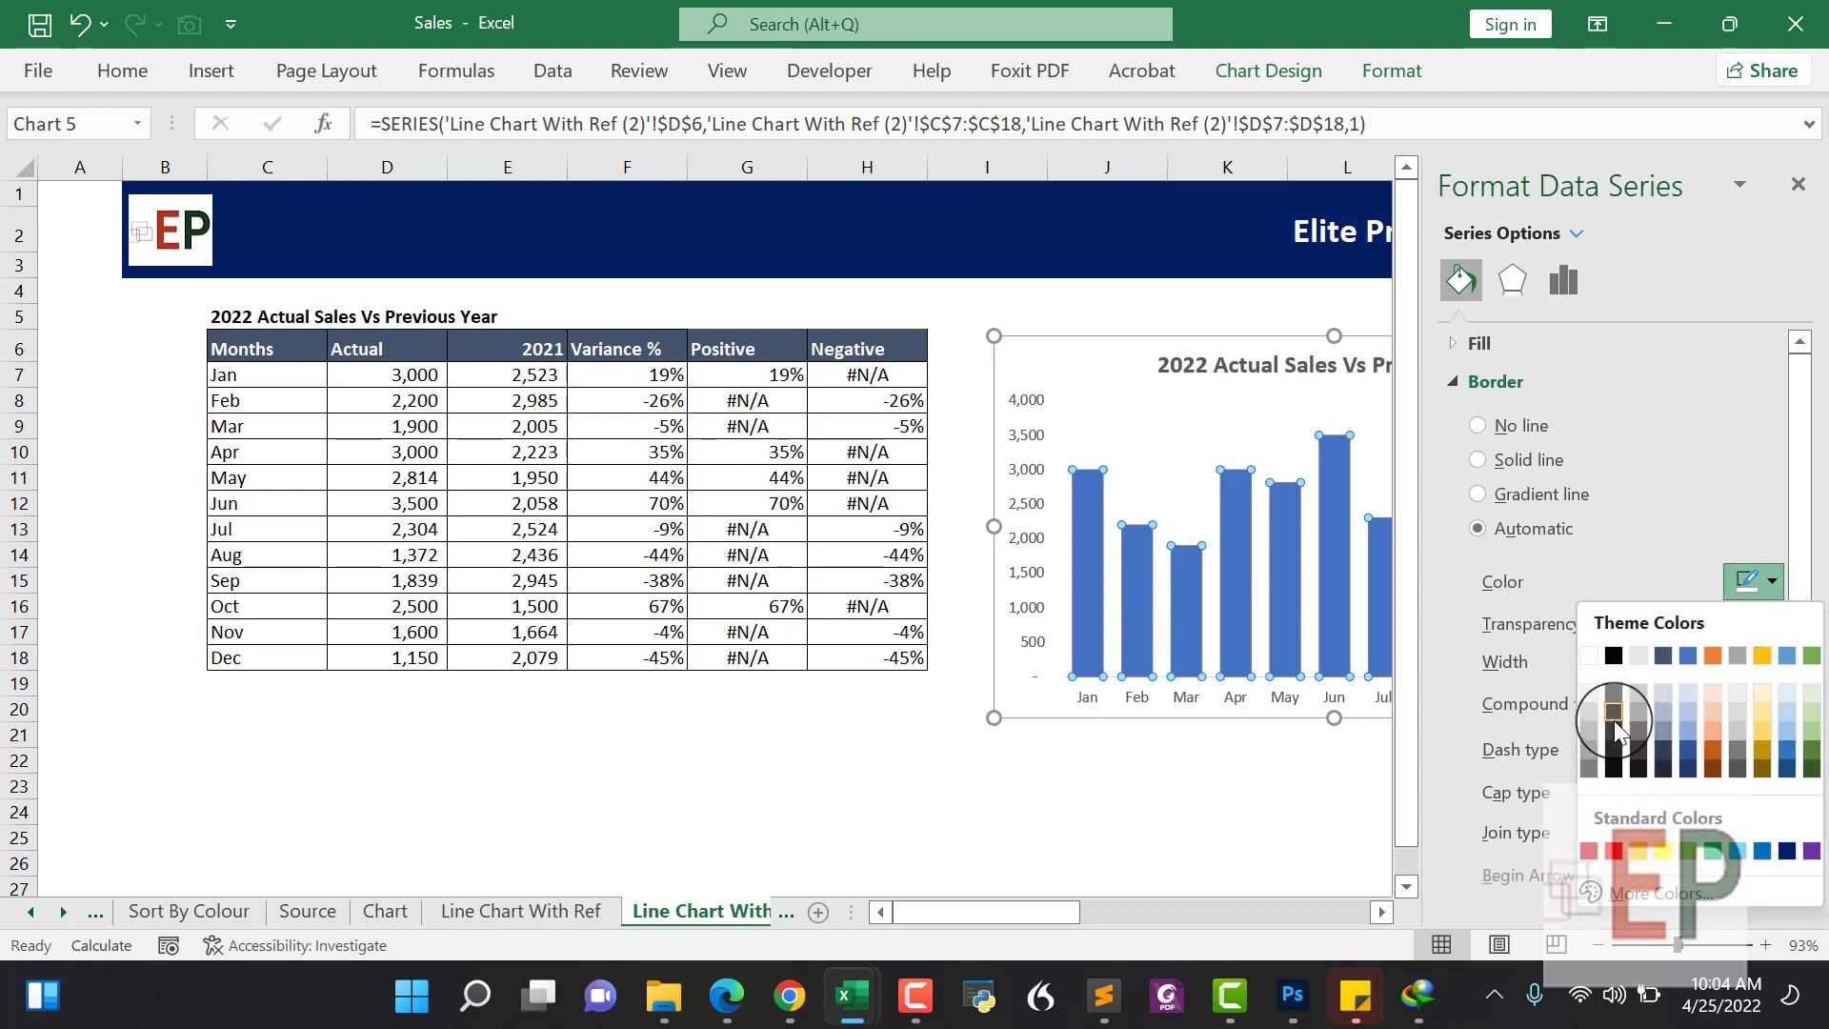
pyautogui.click(1614, 749)
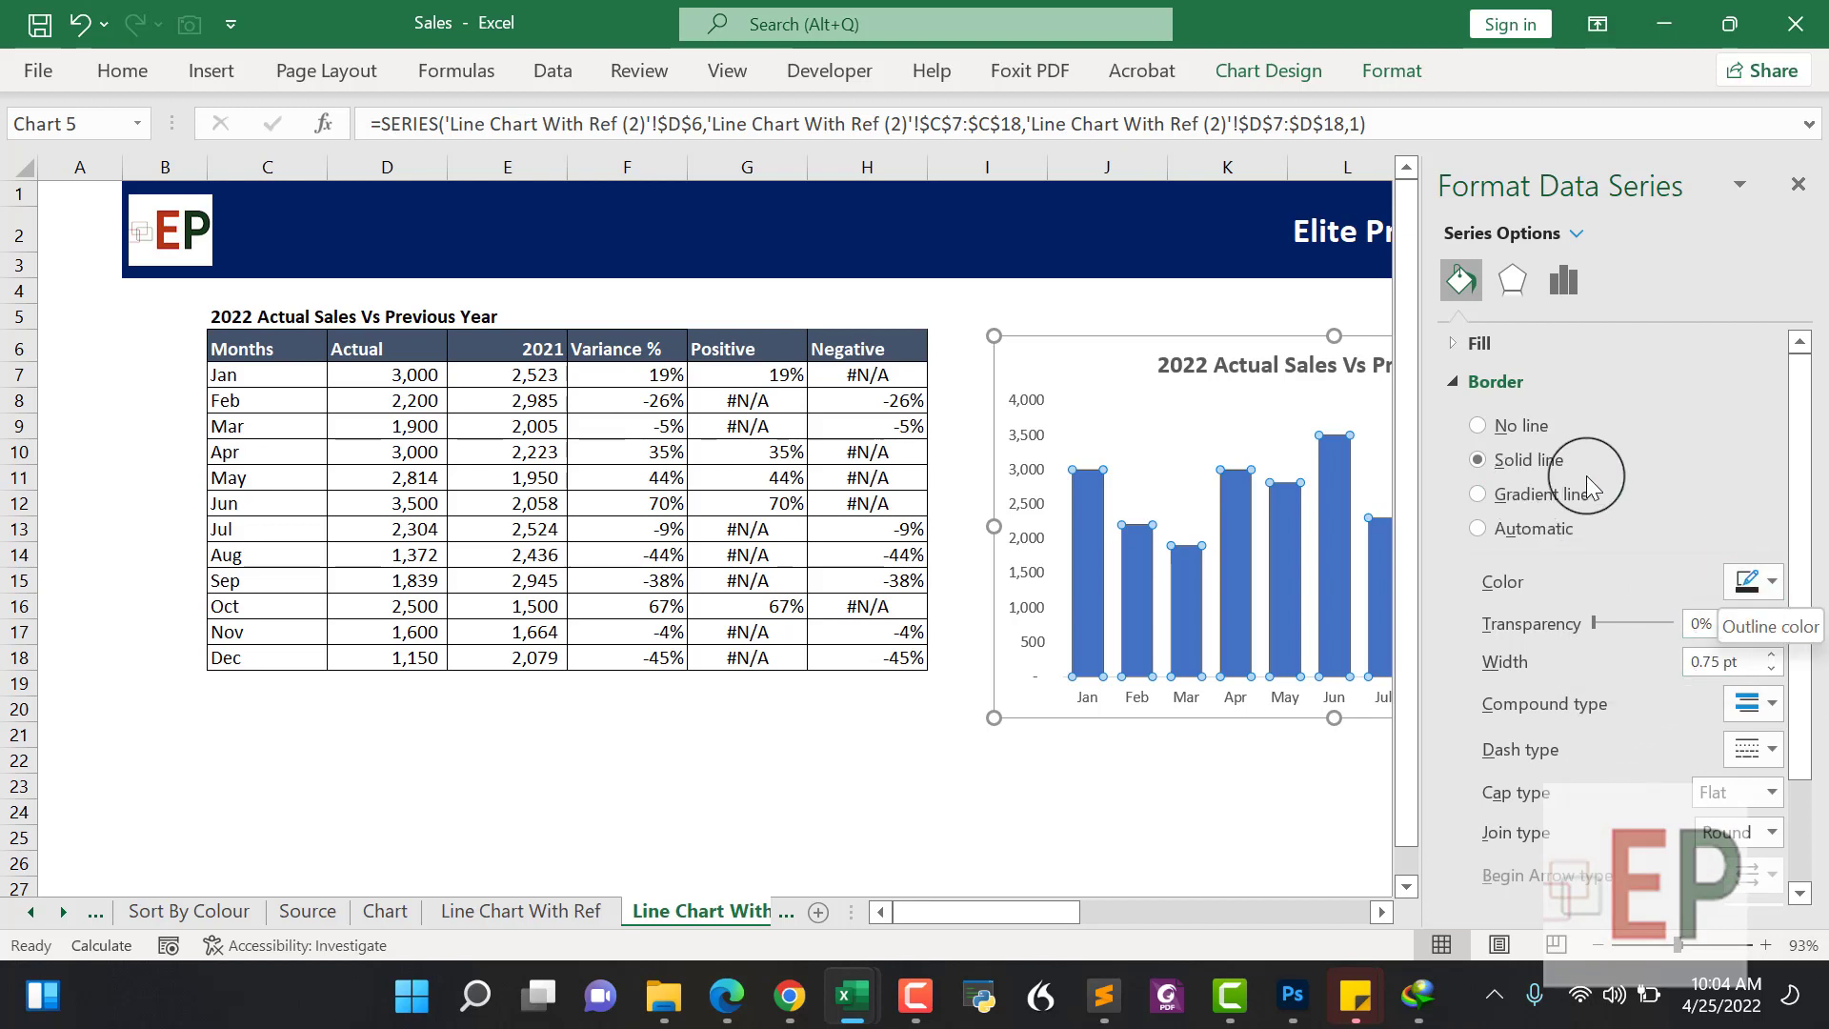
pyautogui.click(1521, 425)
# Give the Actual columns a solid near-black fill from the theme colours
pyautogui.click(1454, 355)
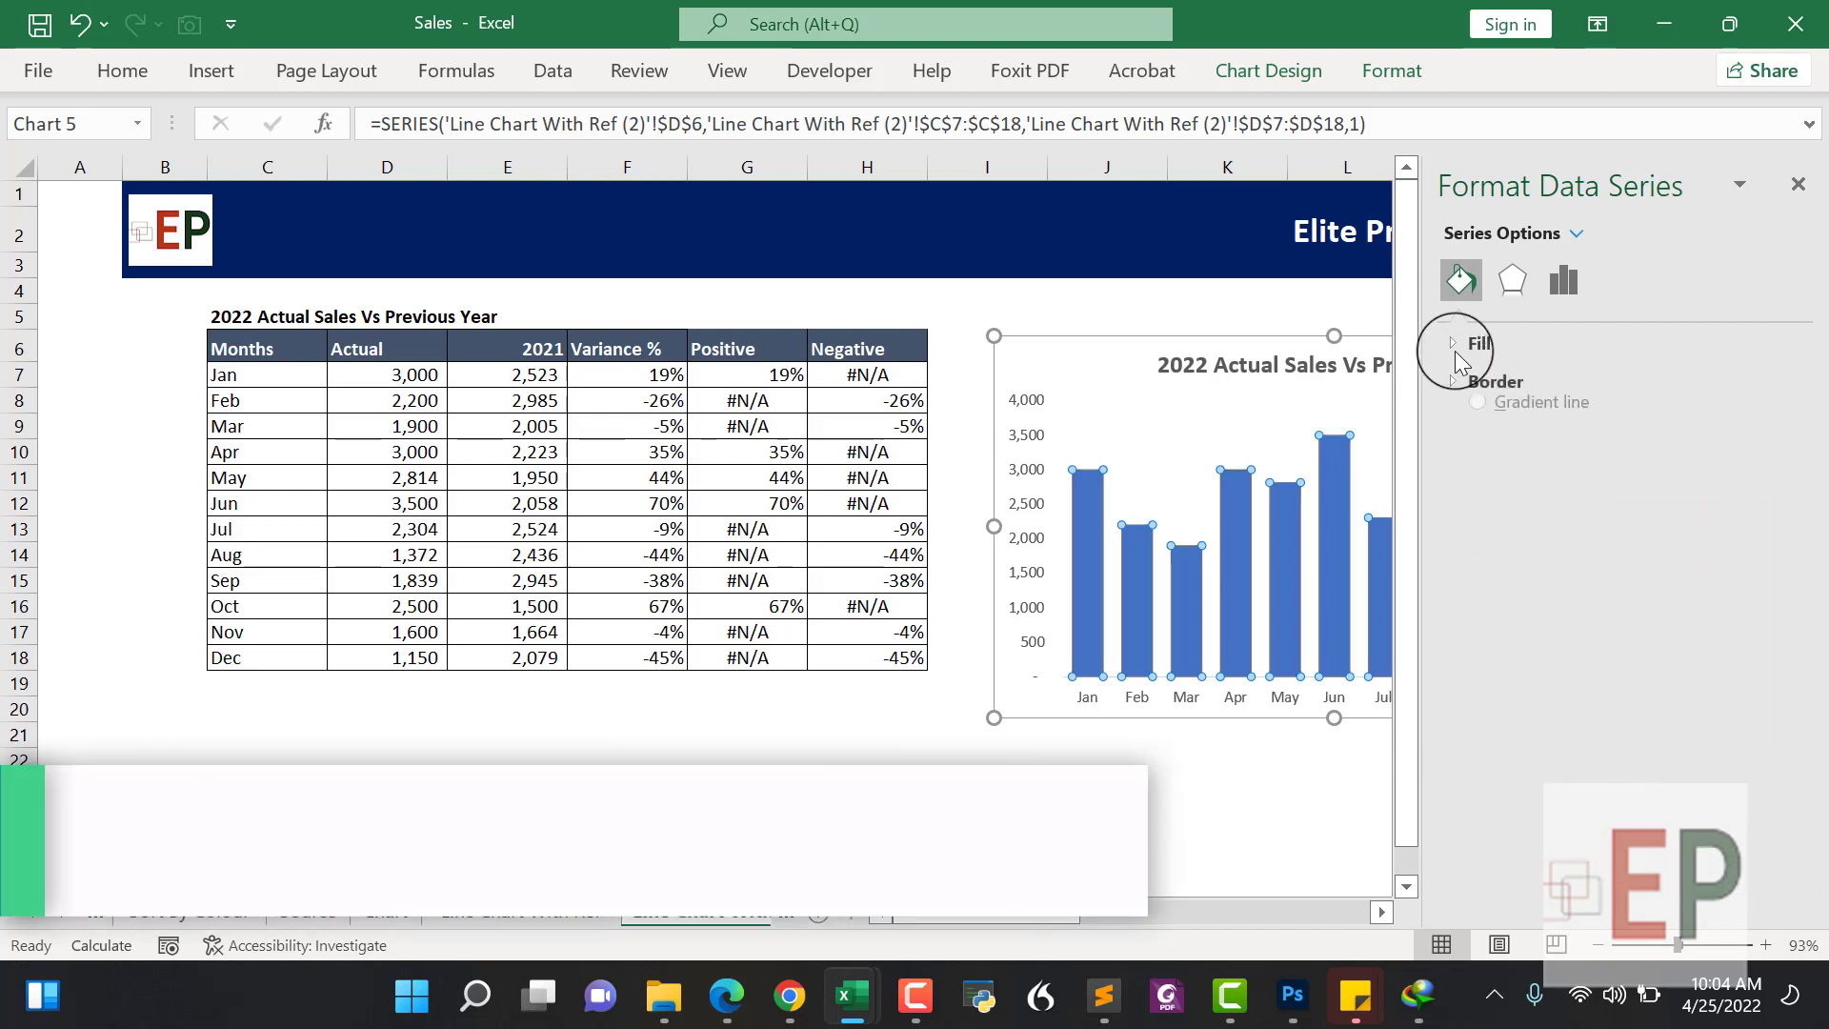
pyautogui.click(1455, 345)
pyautogui.click(1768, 688)
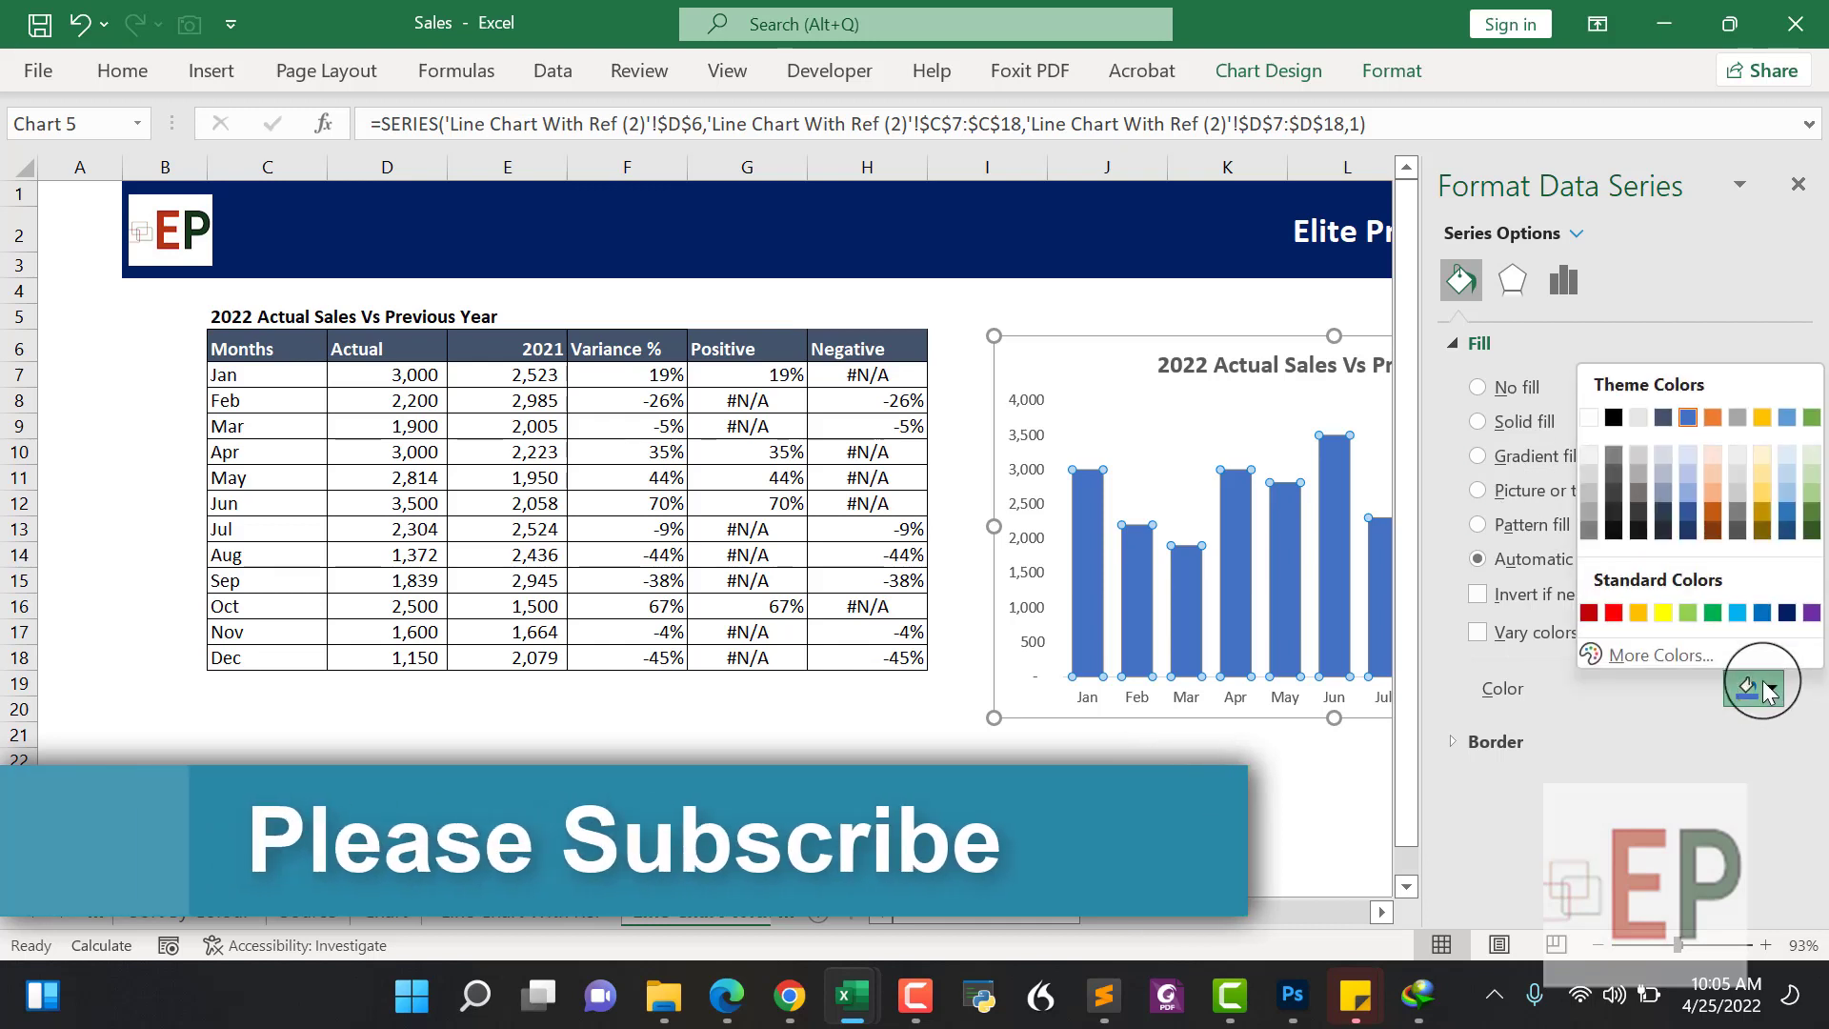
pyautogui.click(1613, 514)
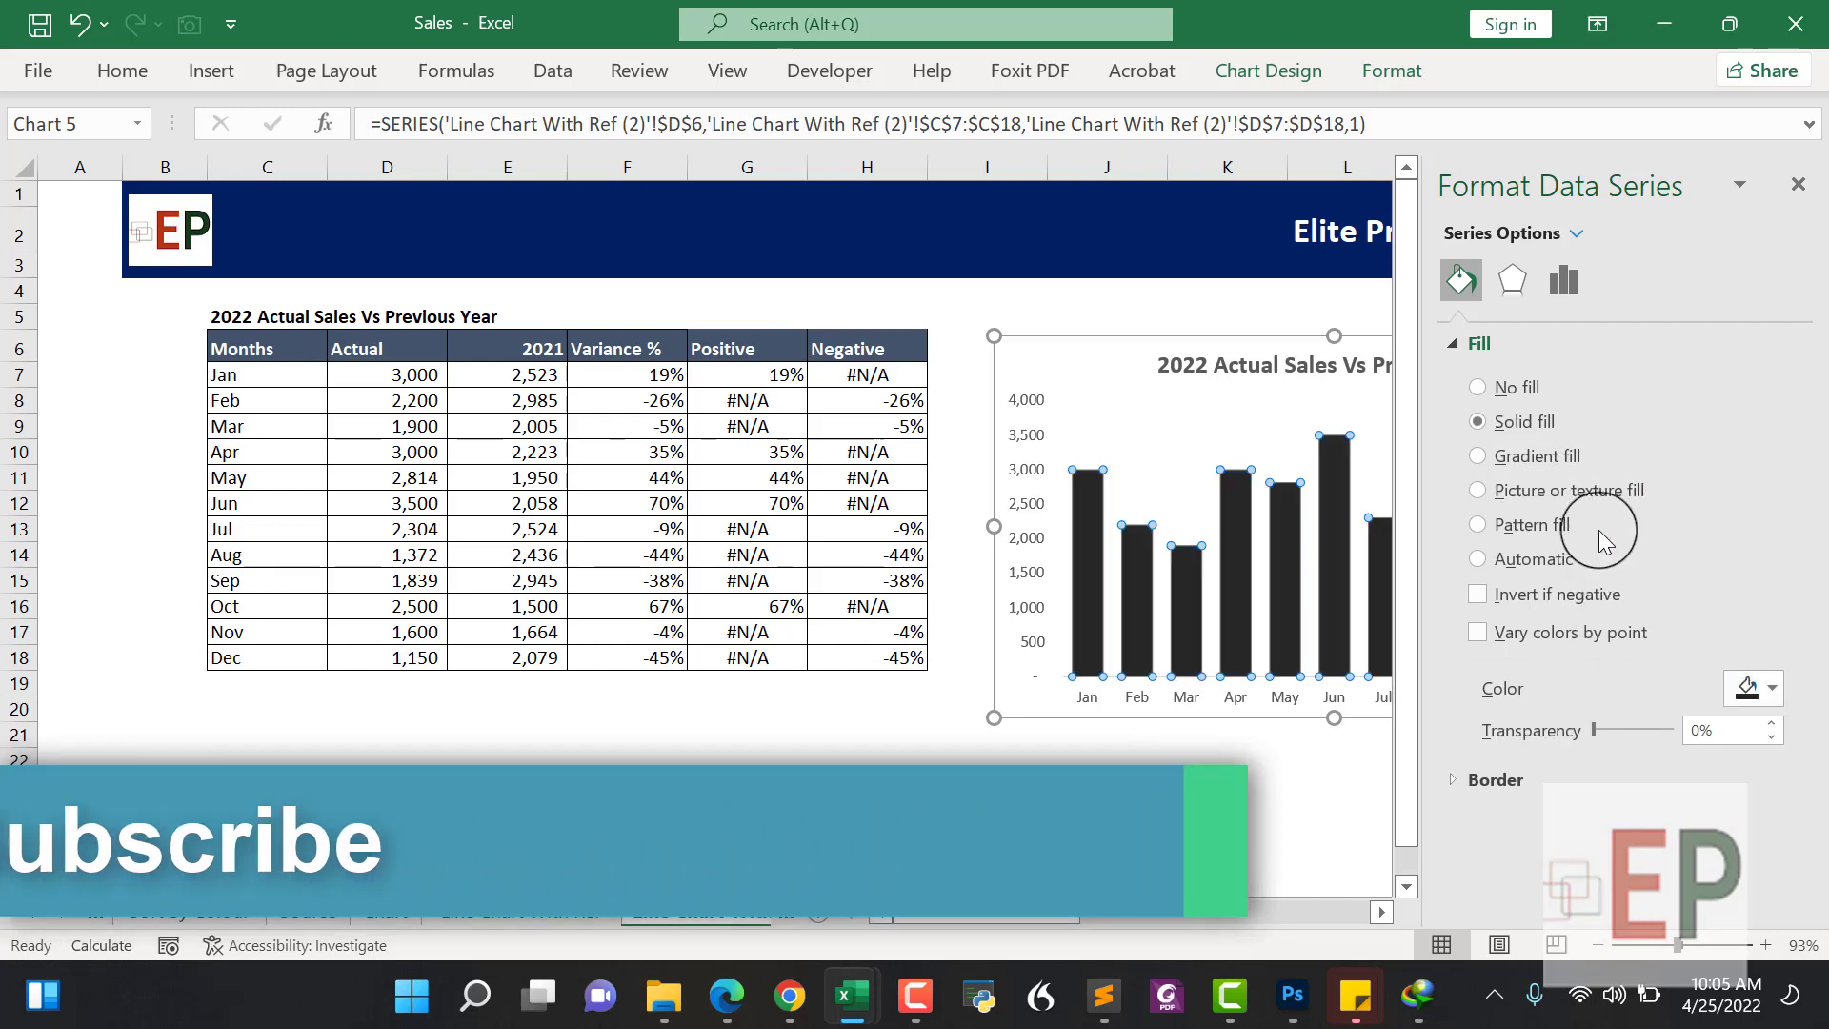
pyautogui.click(1225, 810)
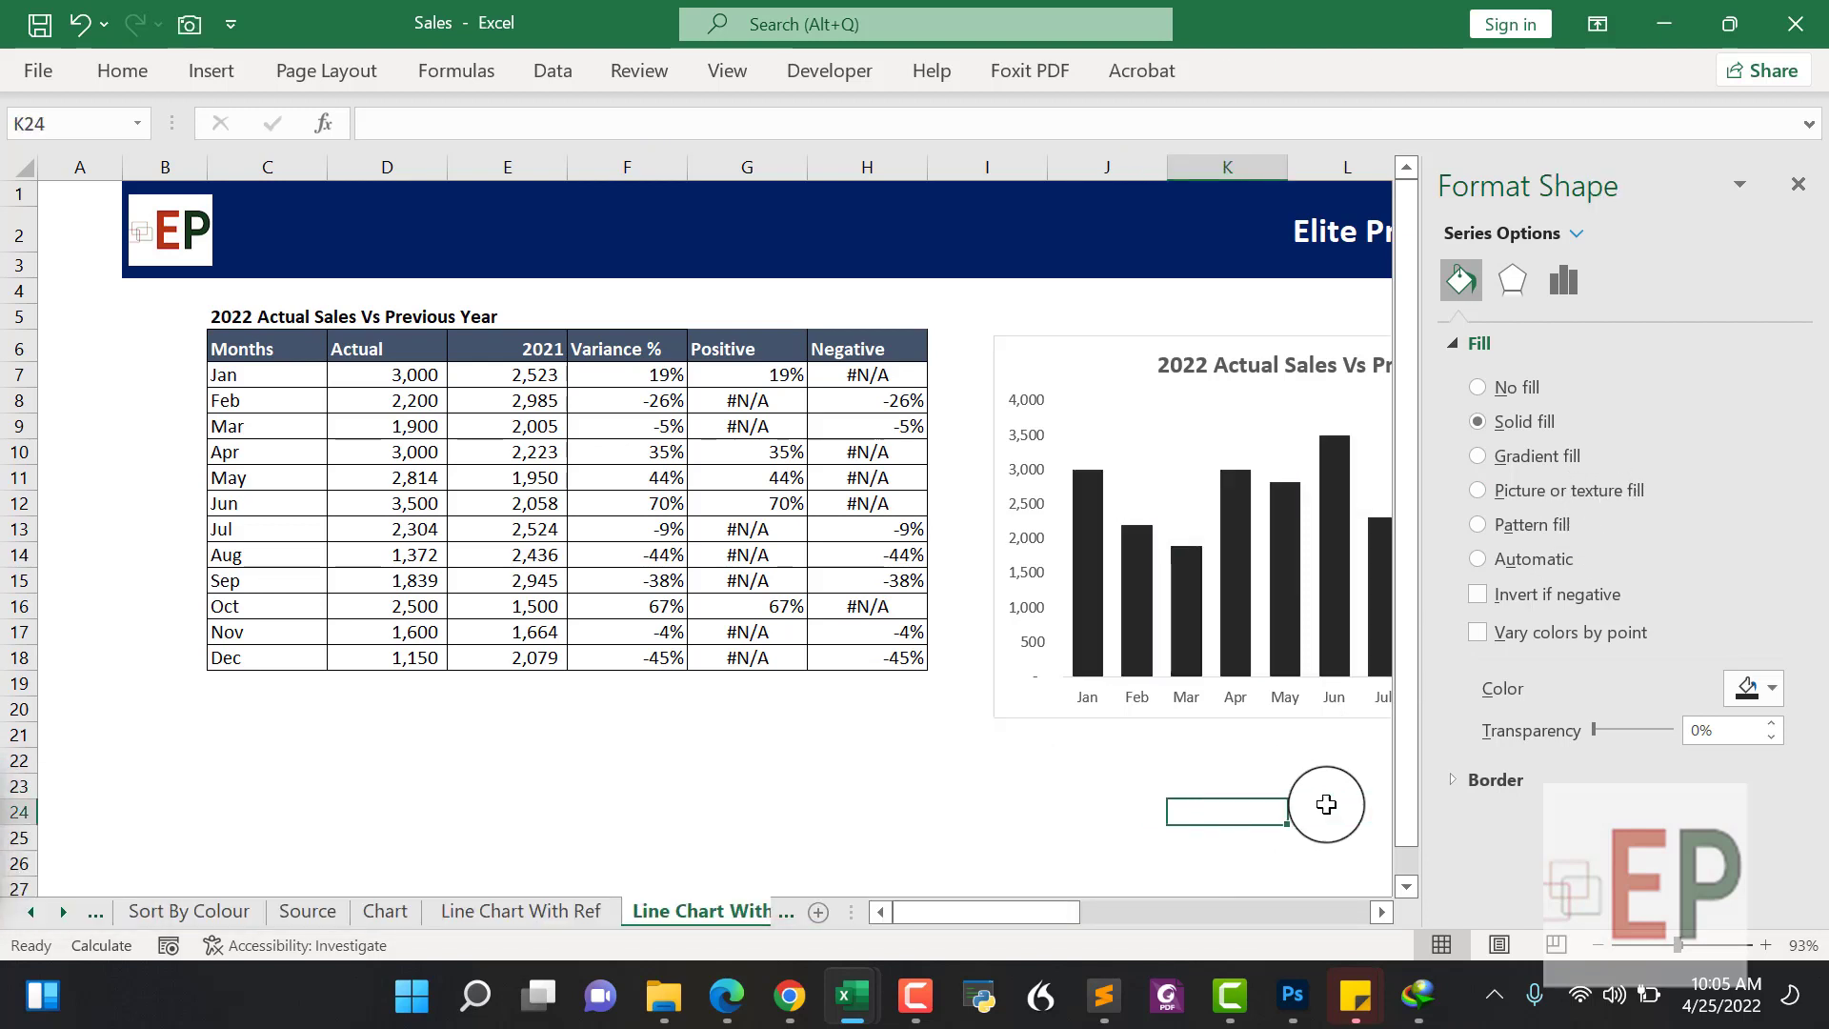
# Change the Actual columns' fill to a slightly lighter dark grey theme shade and close the formatting pane
pyautogui.click(1330, 603)
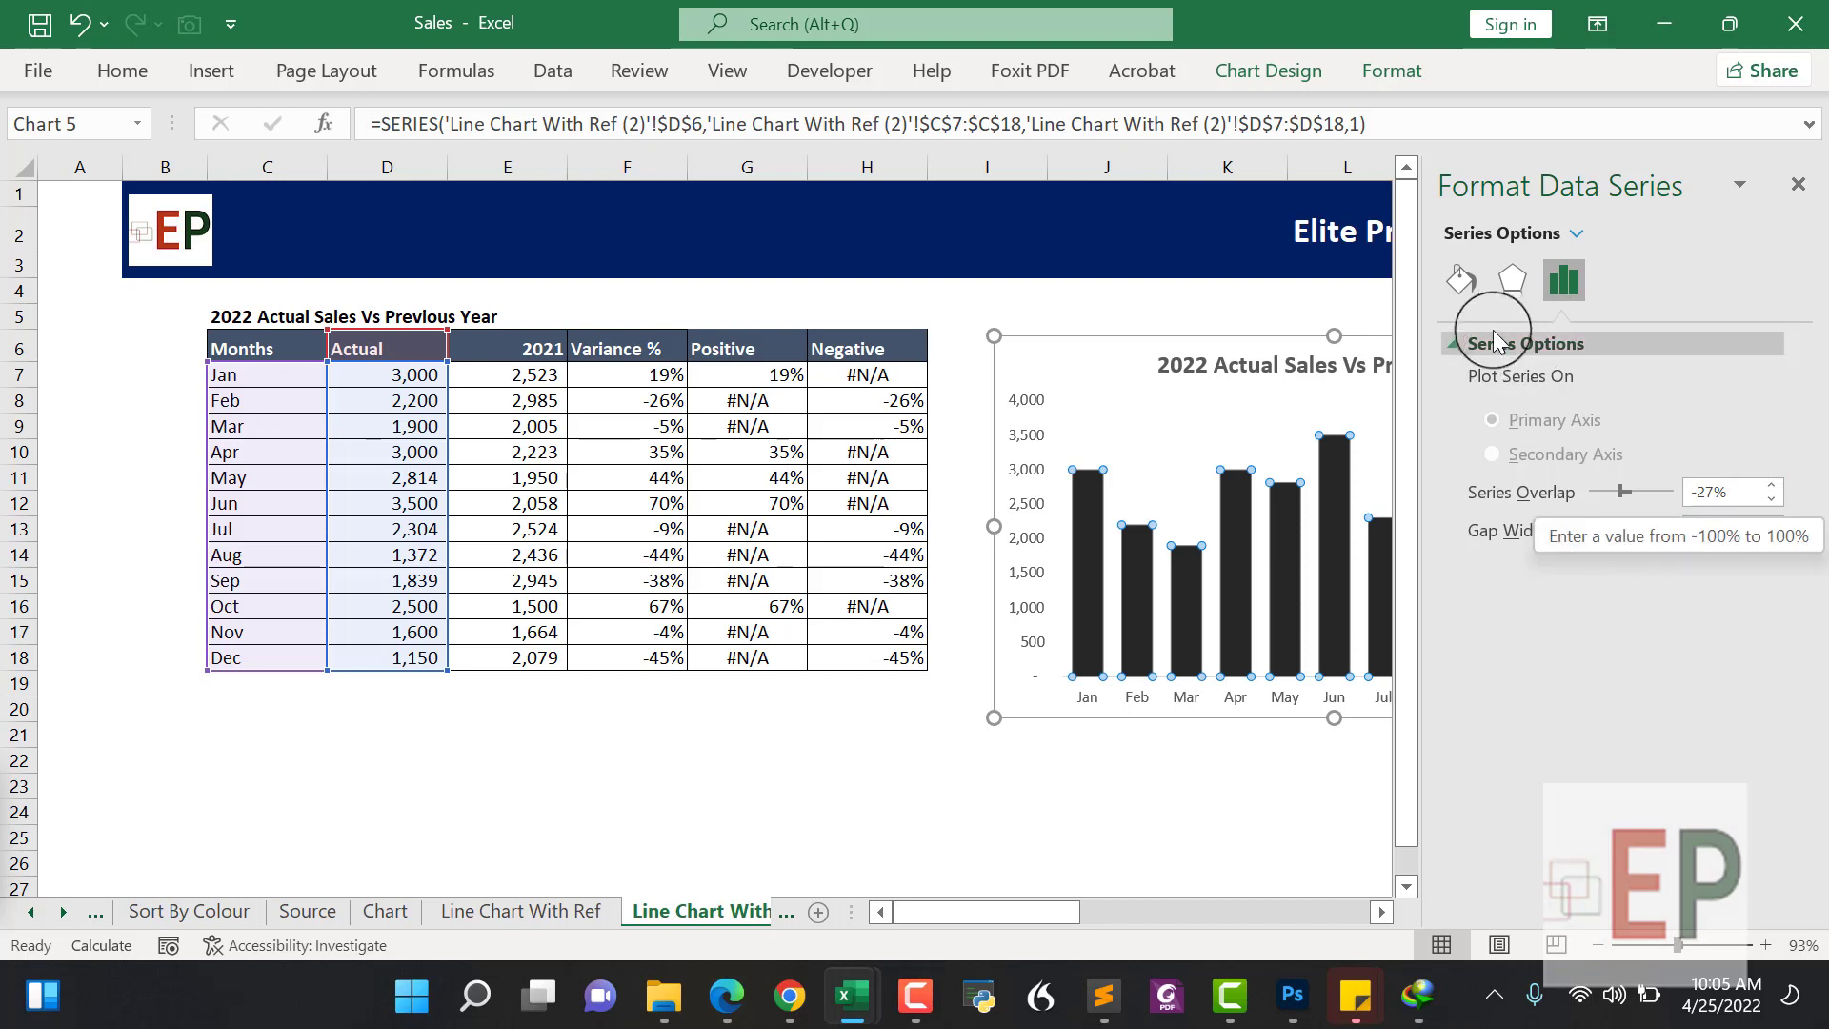
pyautogui.click(1465, 284)
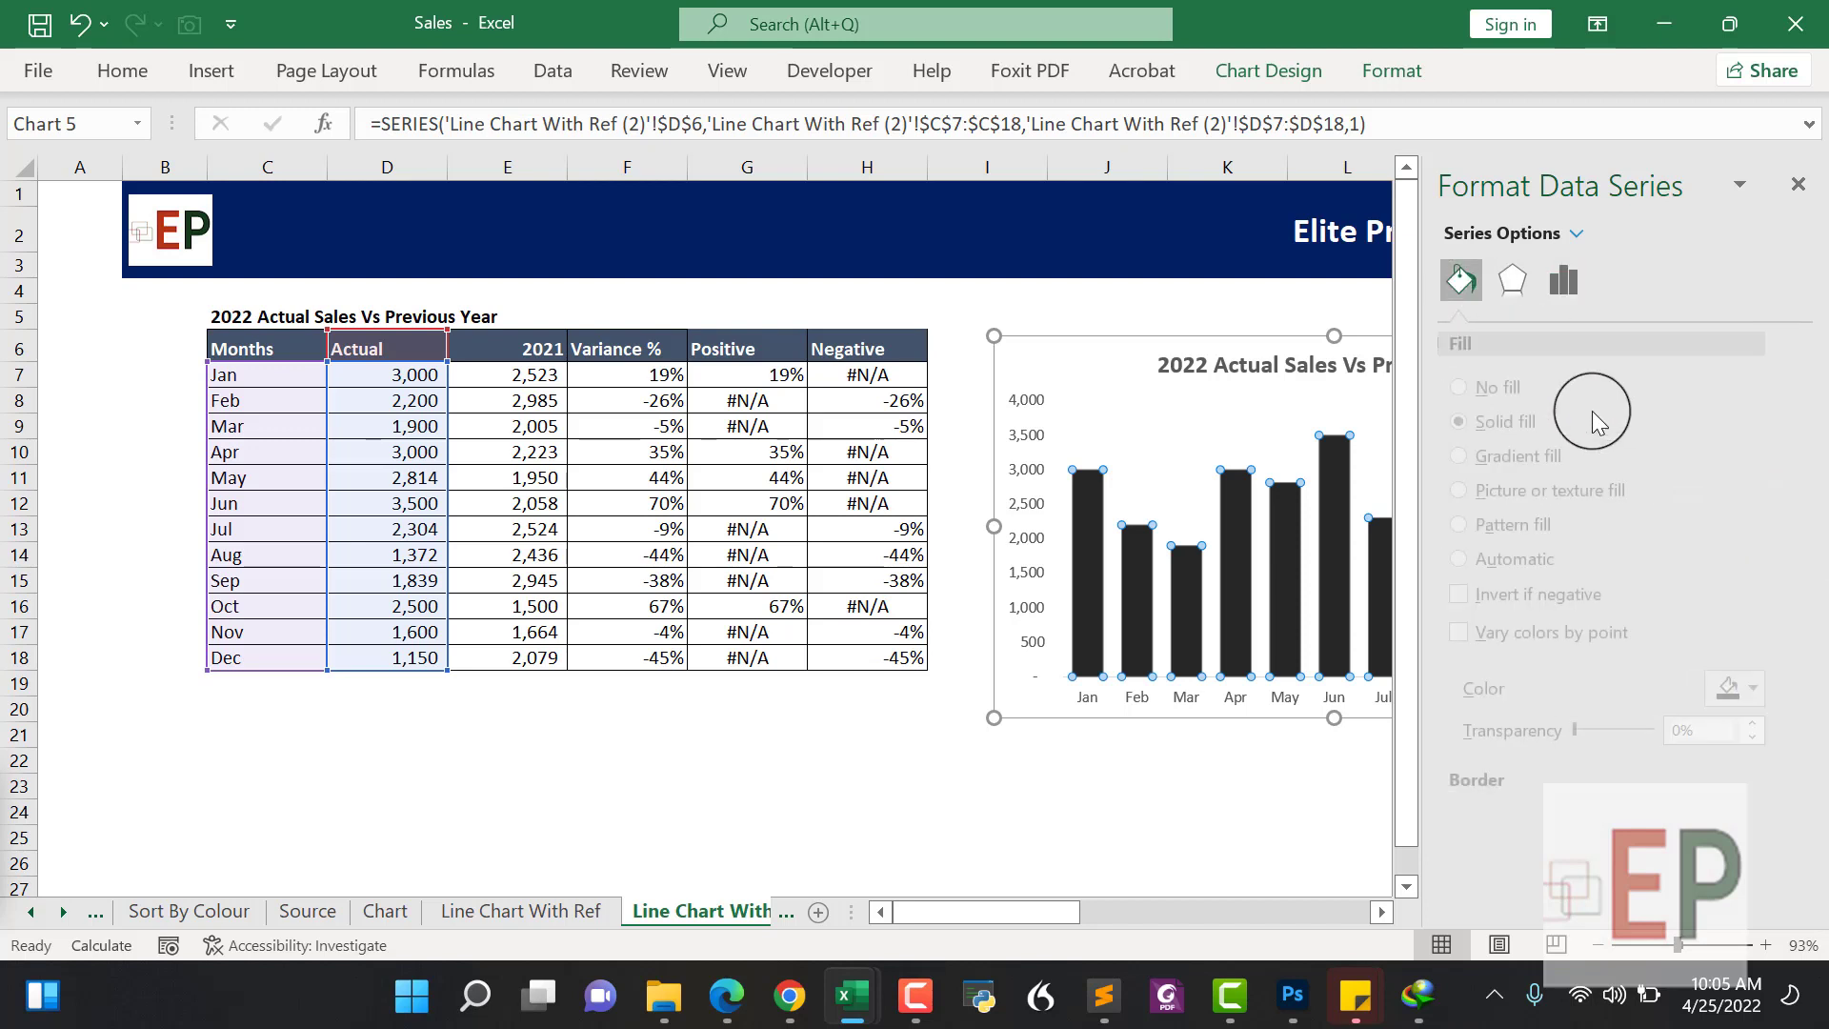
pyautogui.click(1763, 680)
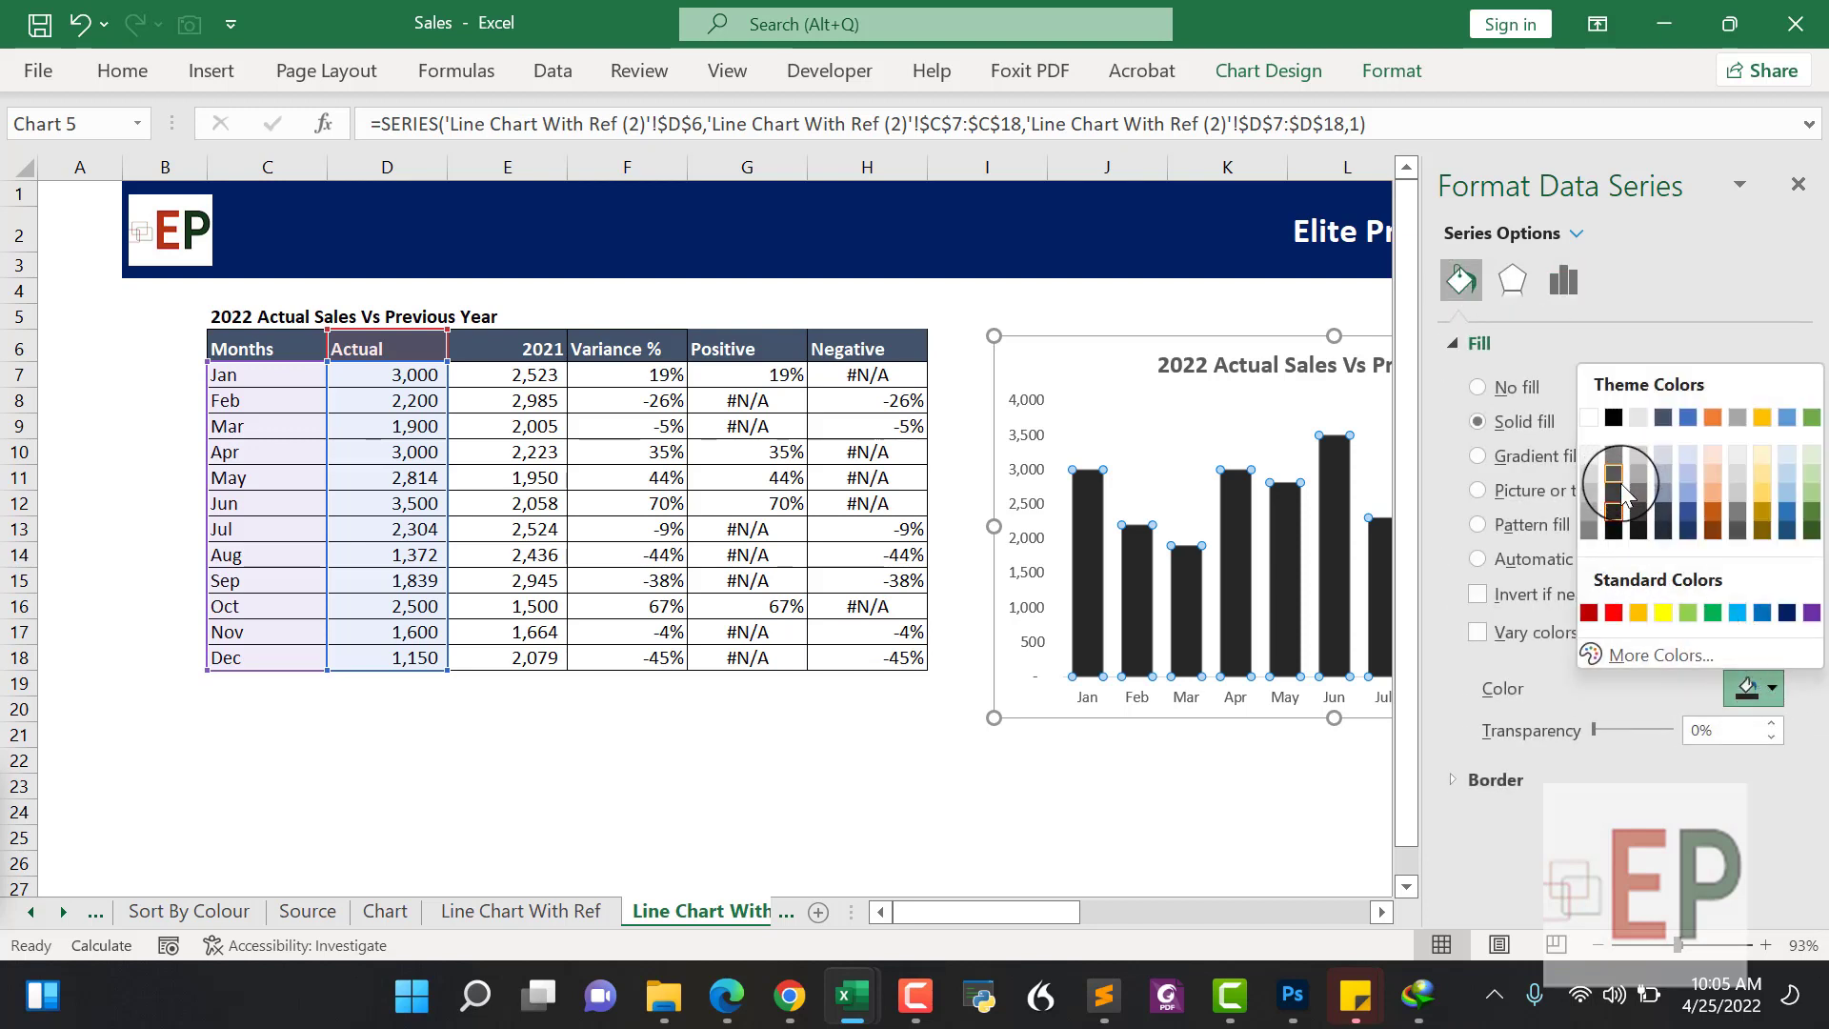
pyautogui.click(1614, 494)
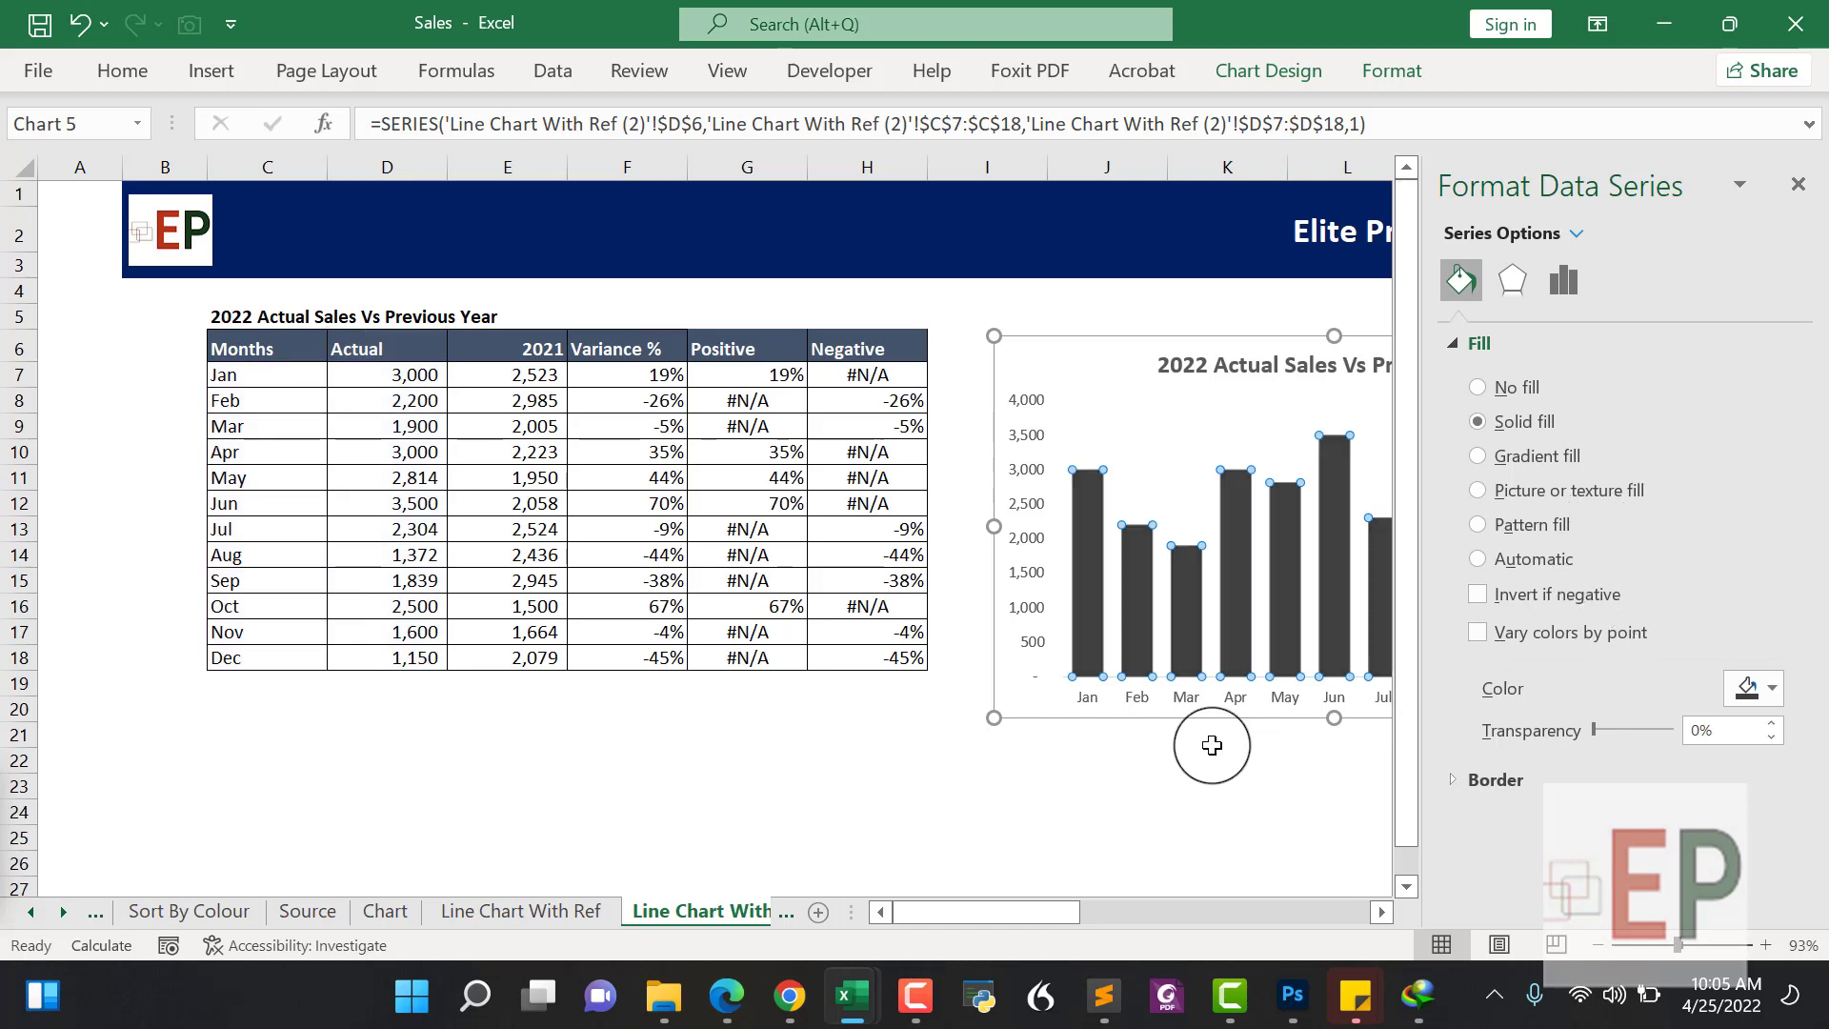
pyautogui.click(1200, 788)
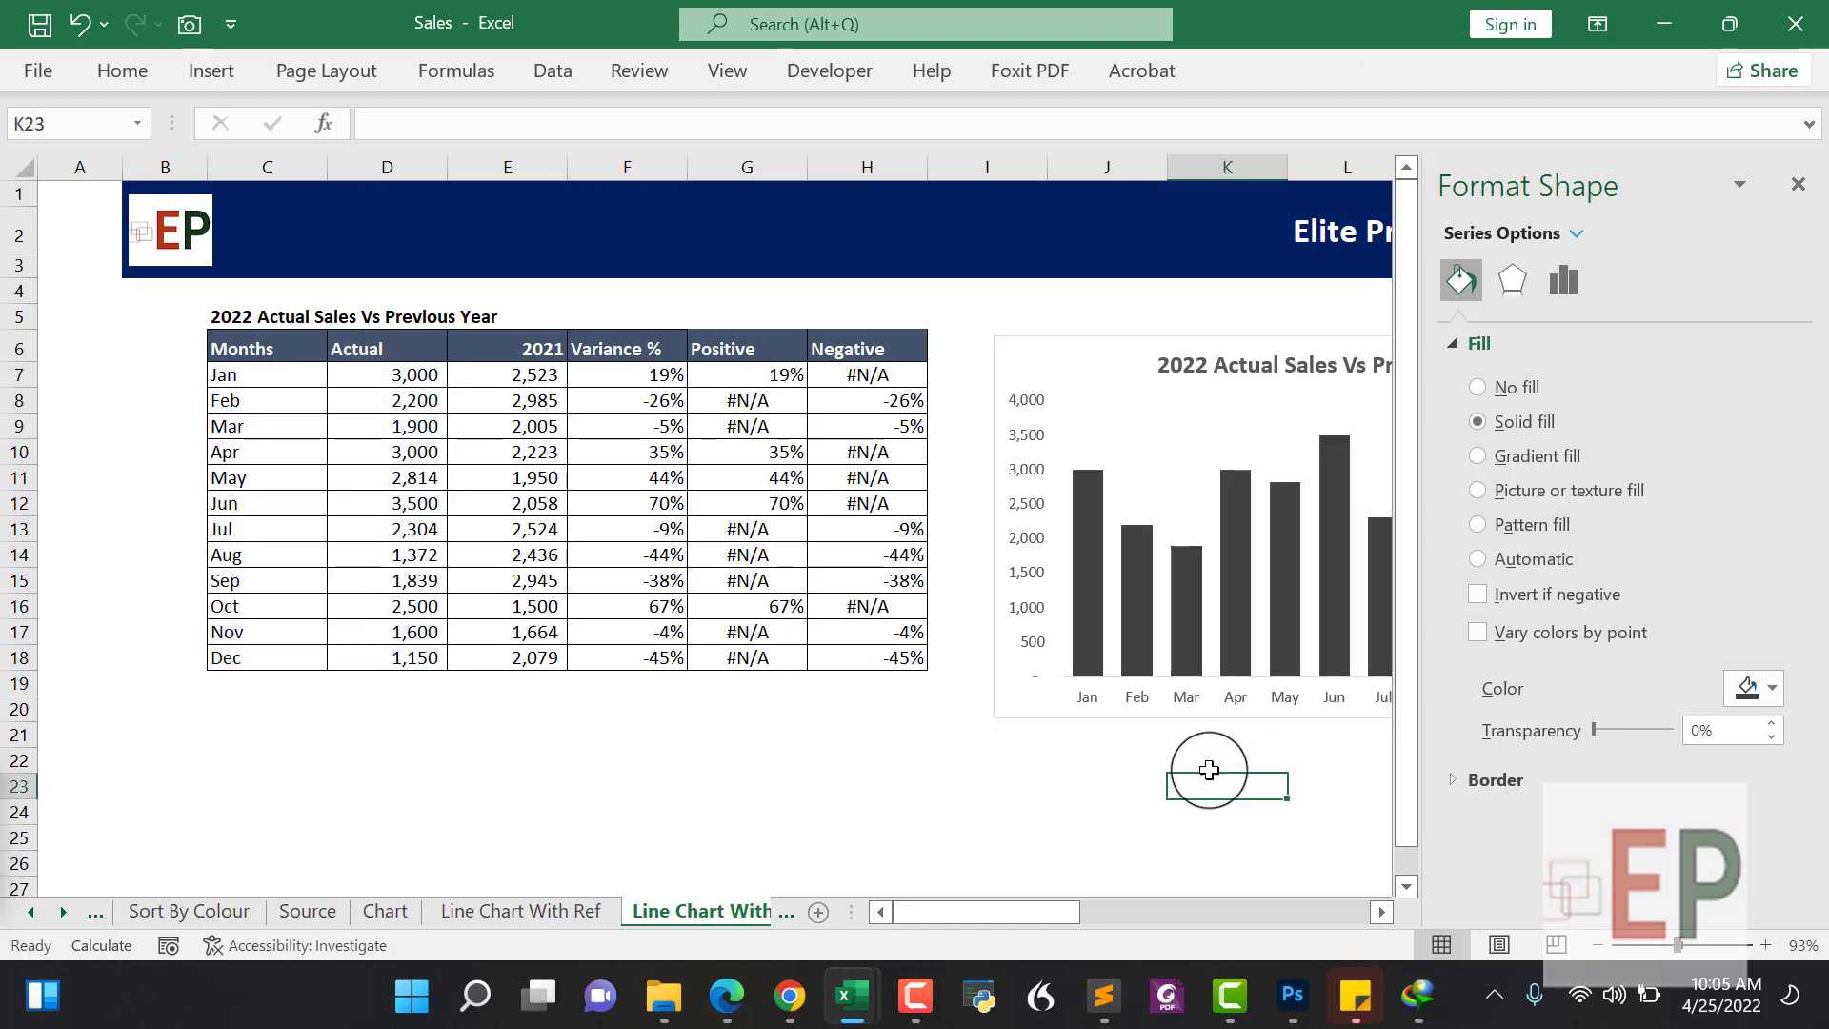
pyautogui.click(1781, 192)
# Delete the chart's vertical value axis
pyautogui.click(1385, 591)
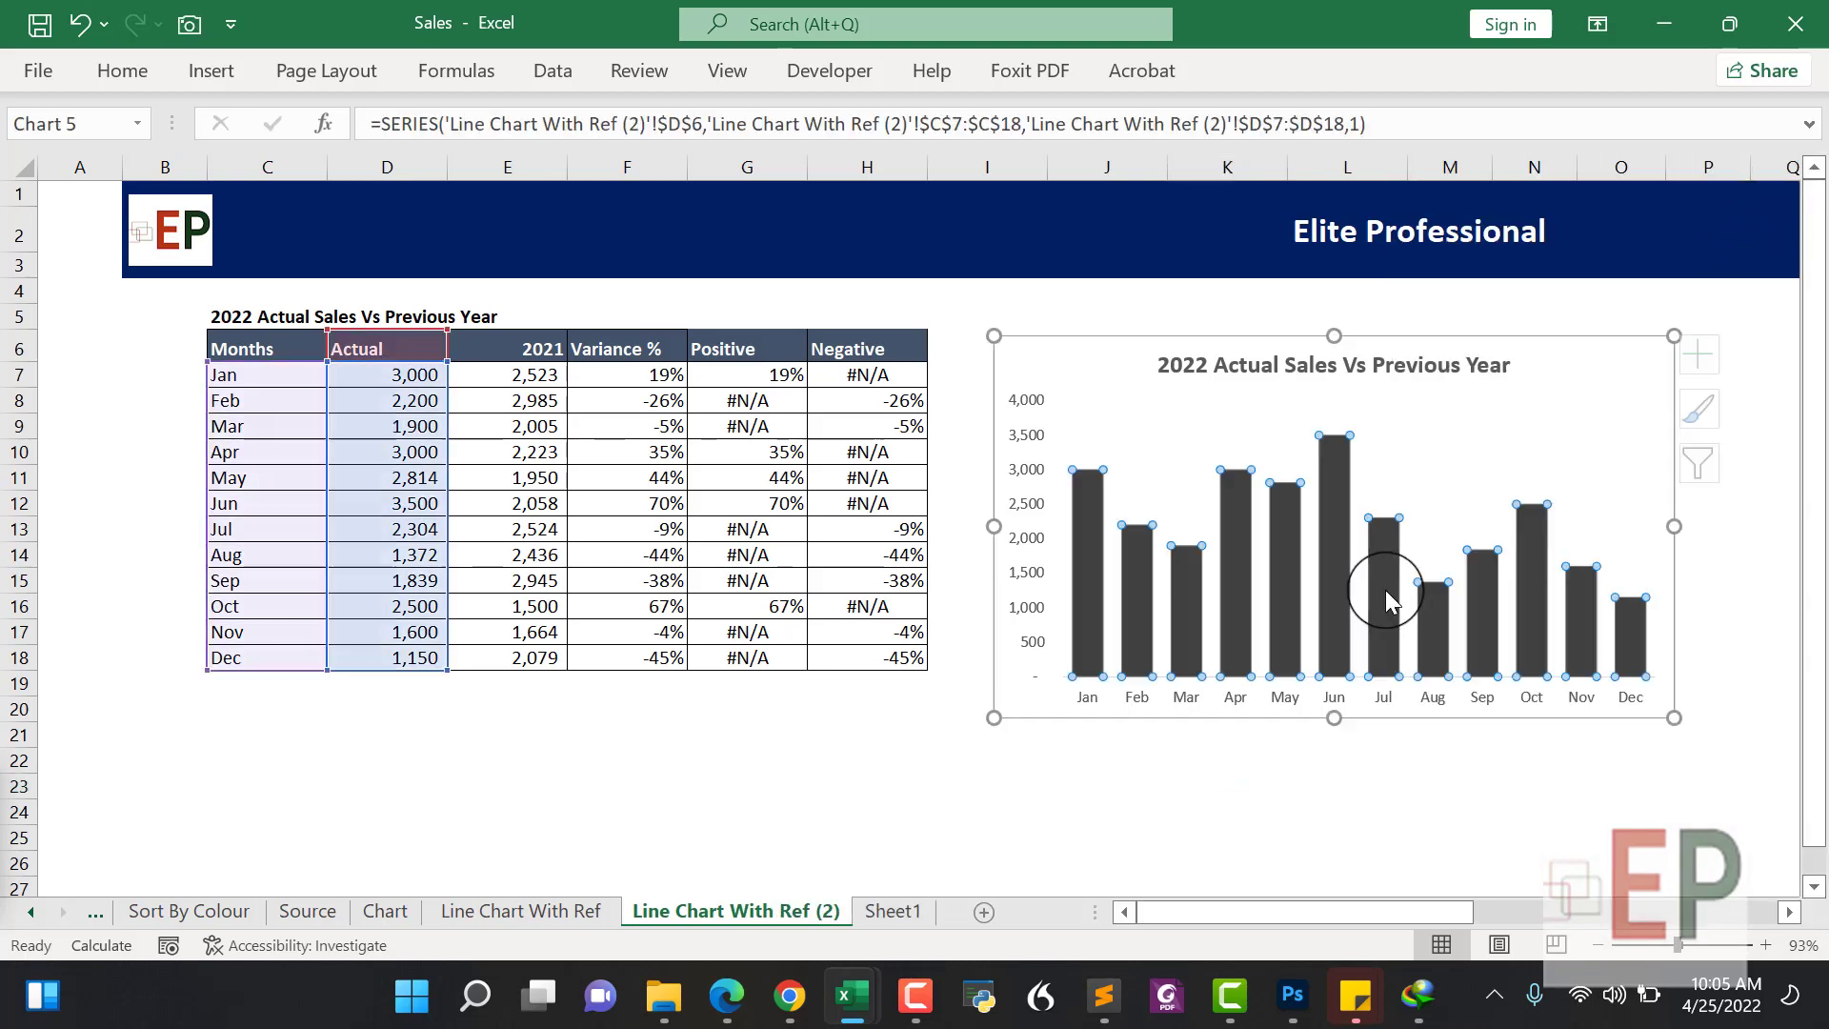
pyautogui.click(1036, 583)
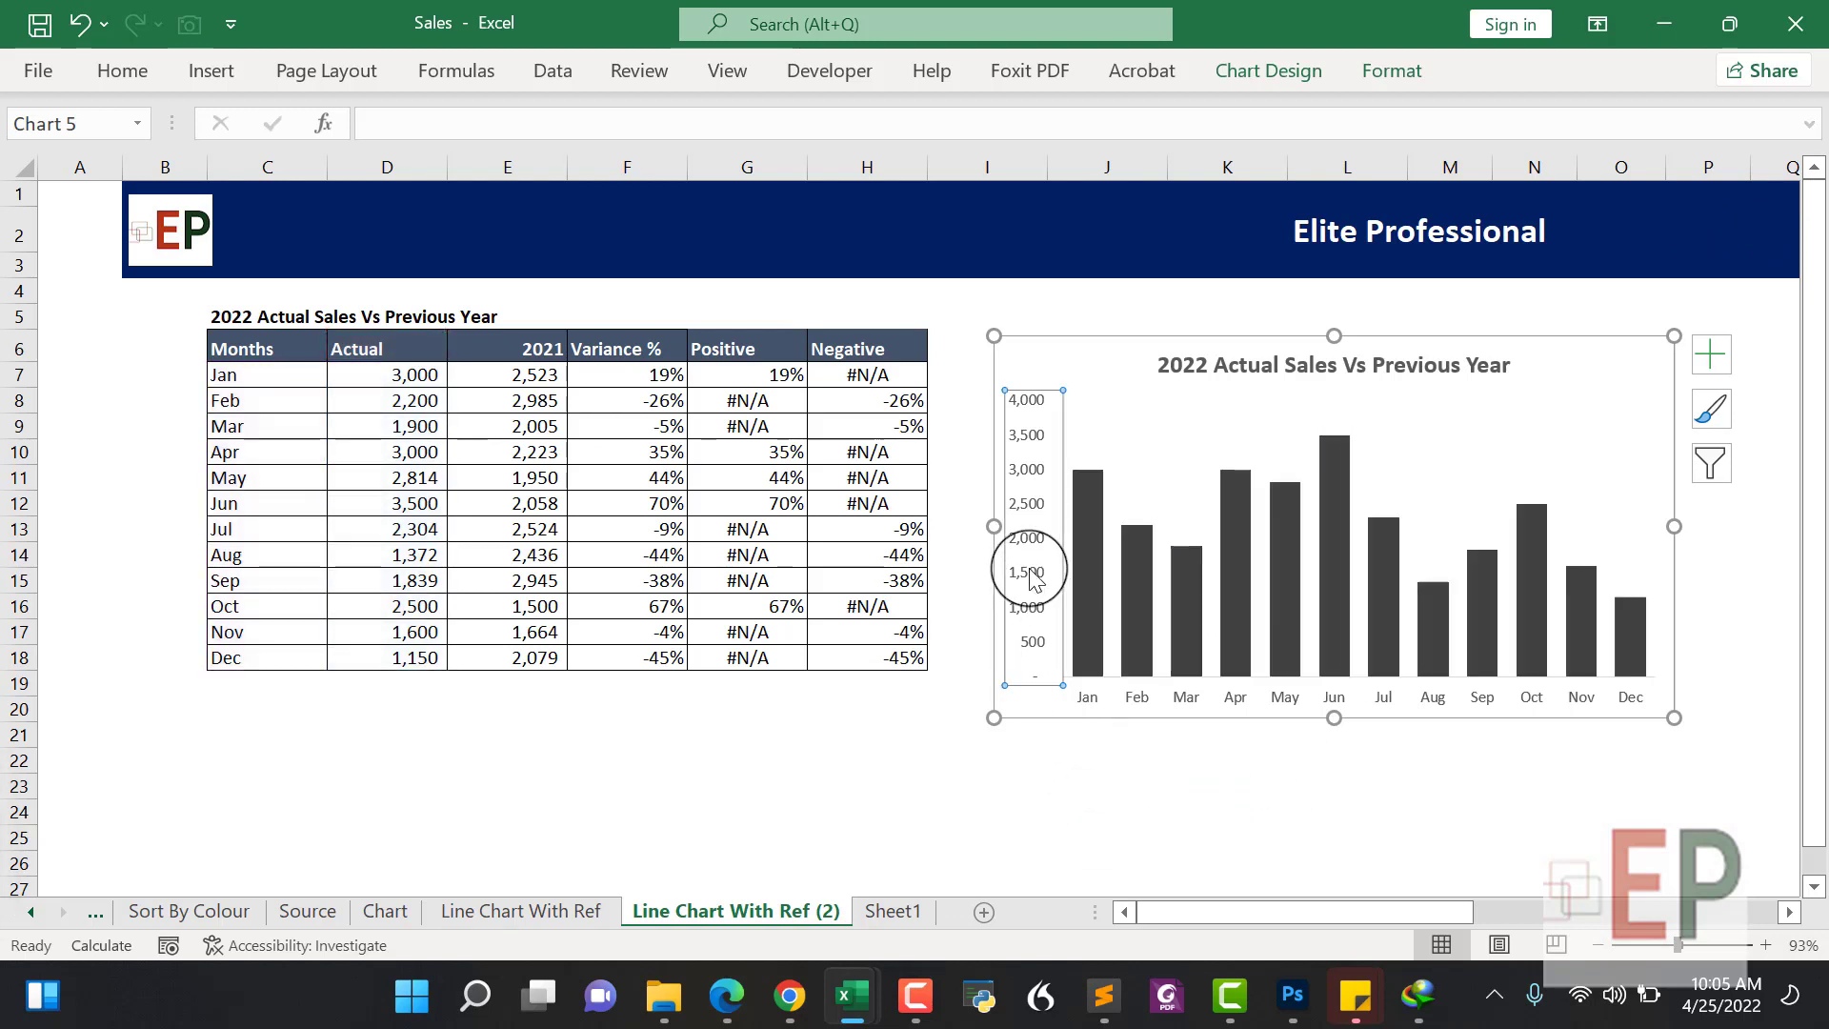
pyautogui.press('Delete')
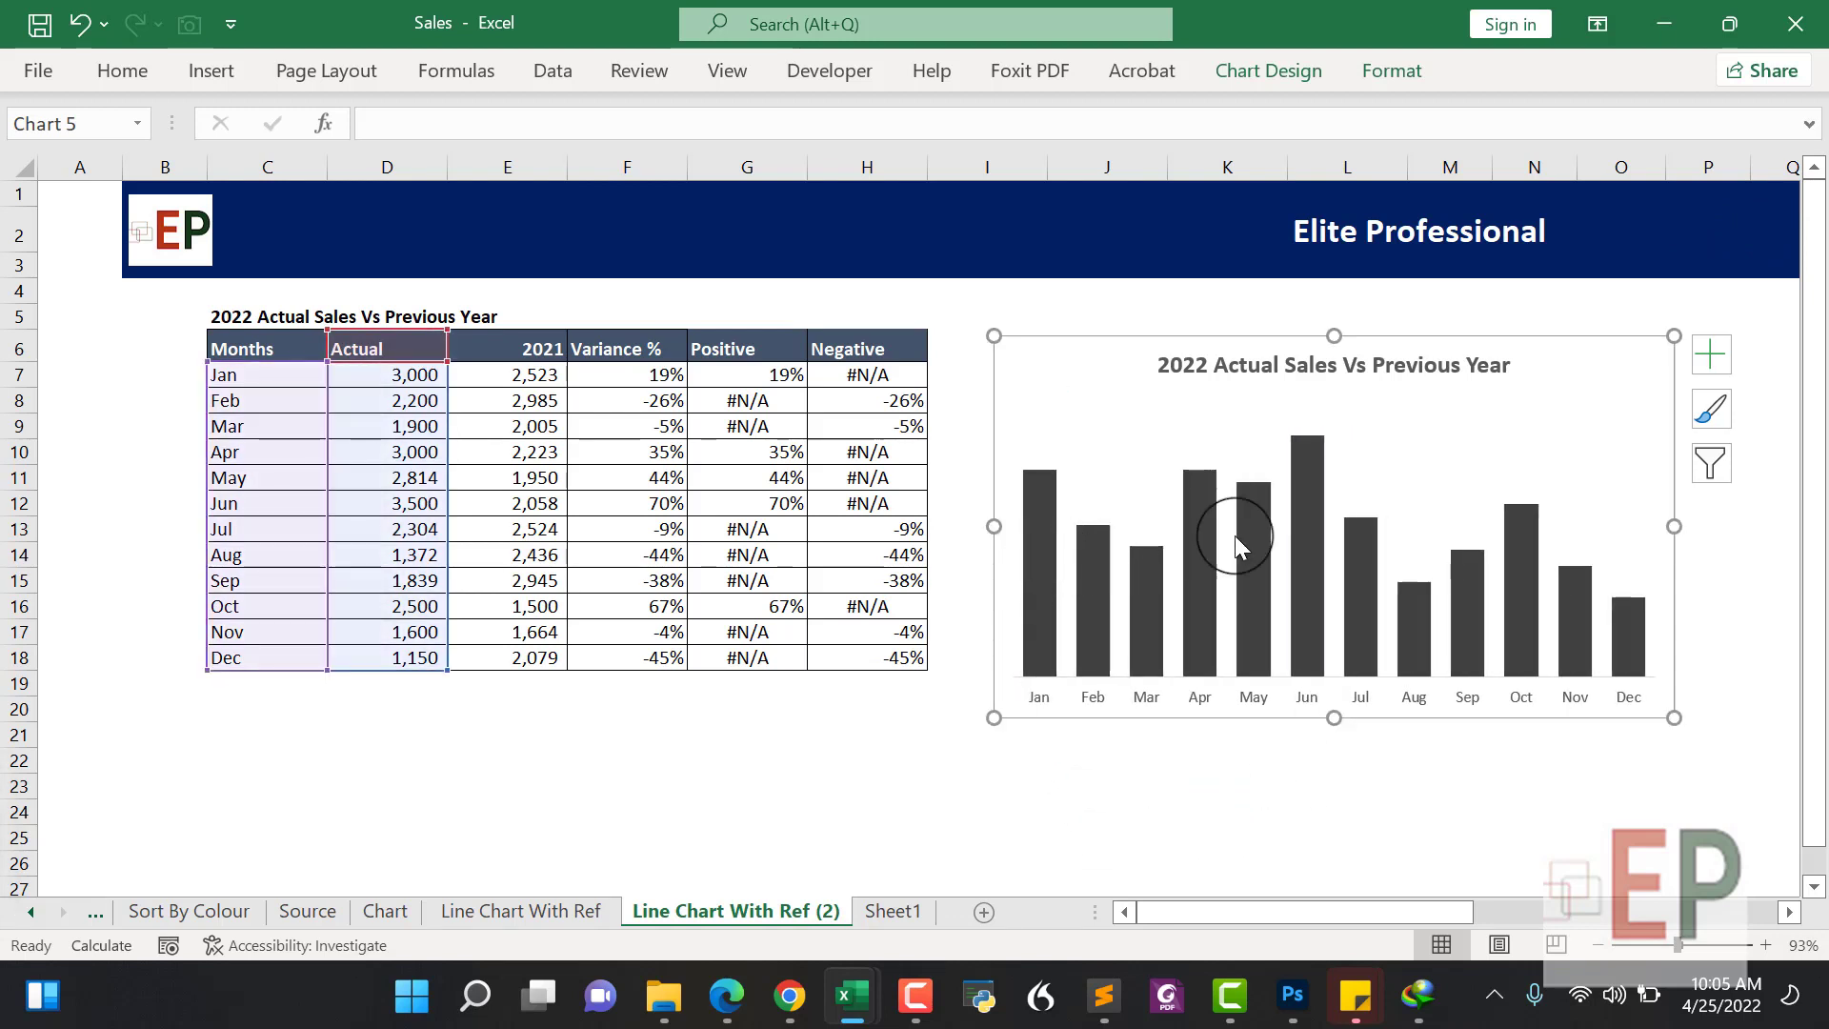
# Add data labels to the Actual columns at the Outside End position
pyautogui.click(1309, 484)
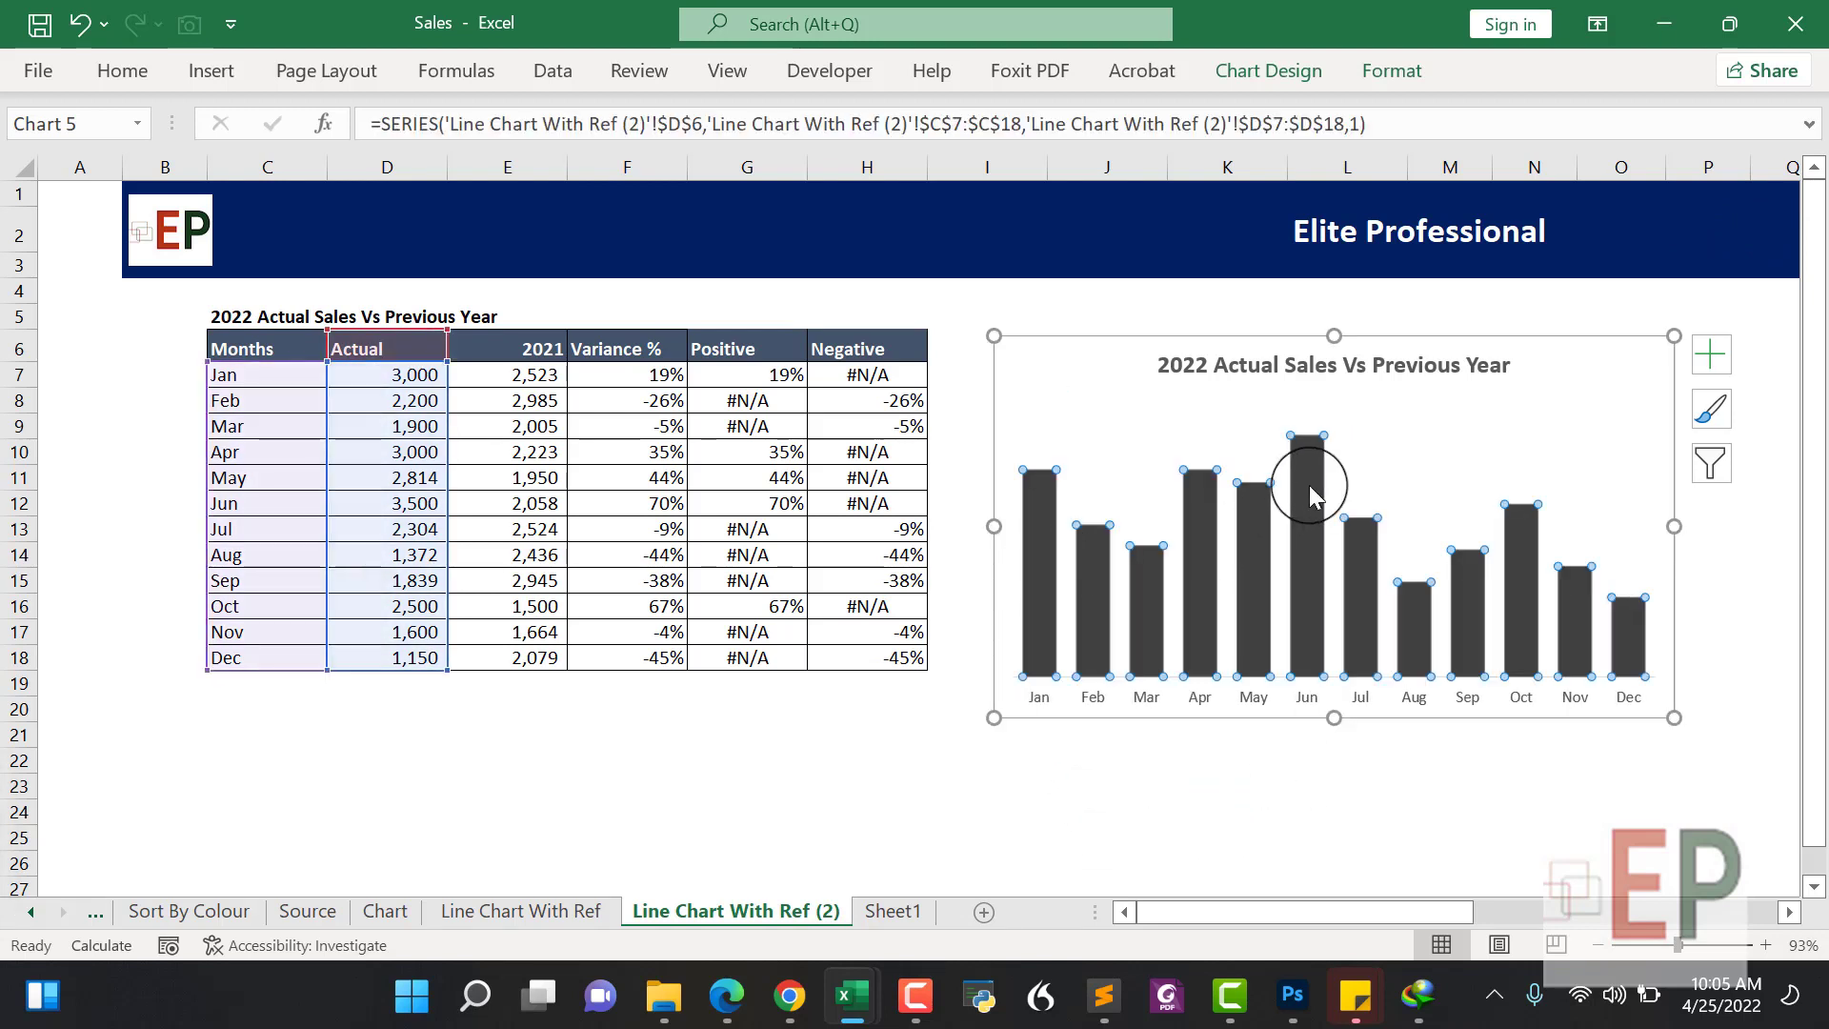
pyautogui.click(1301, 88)
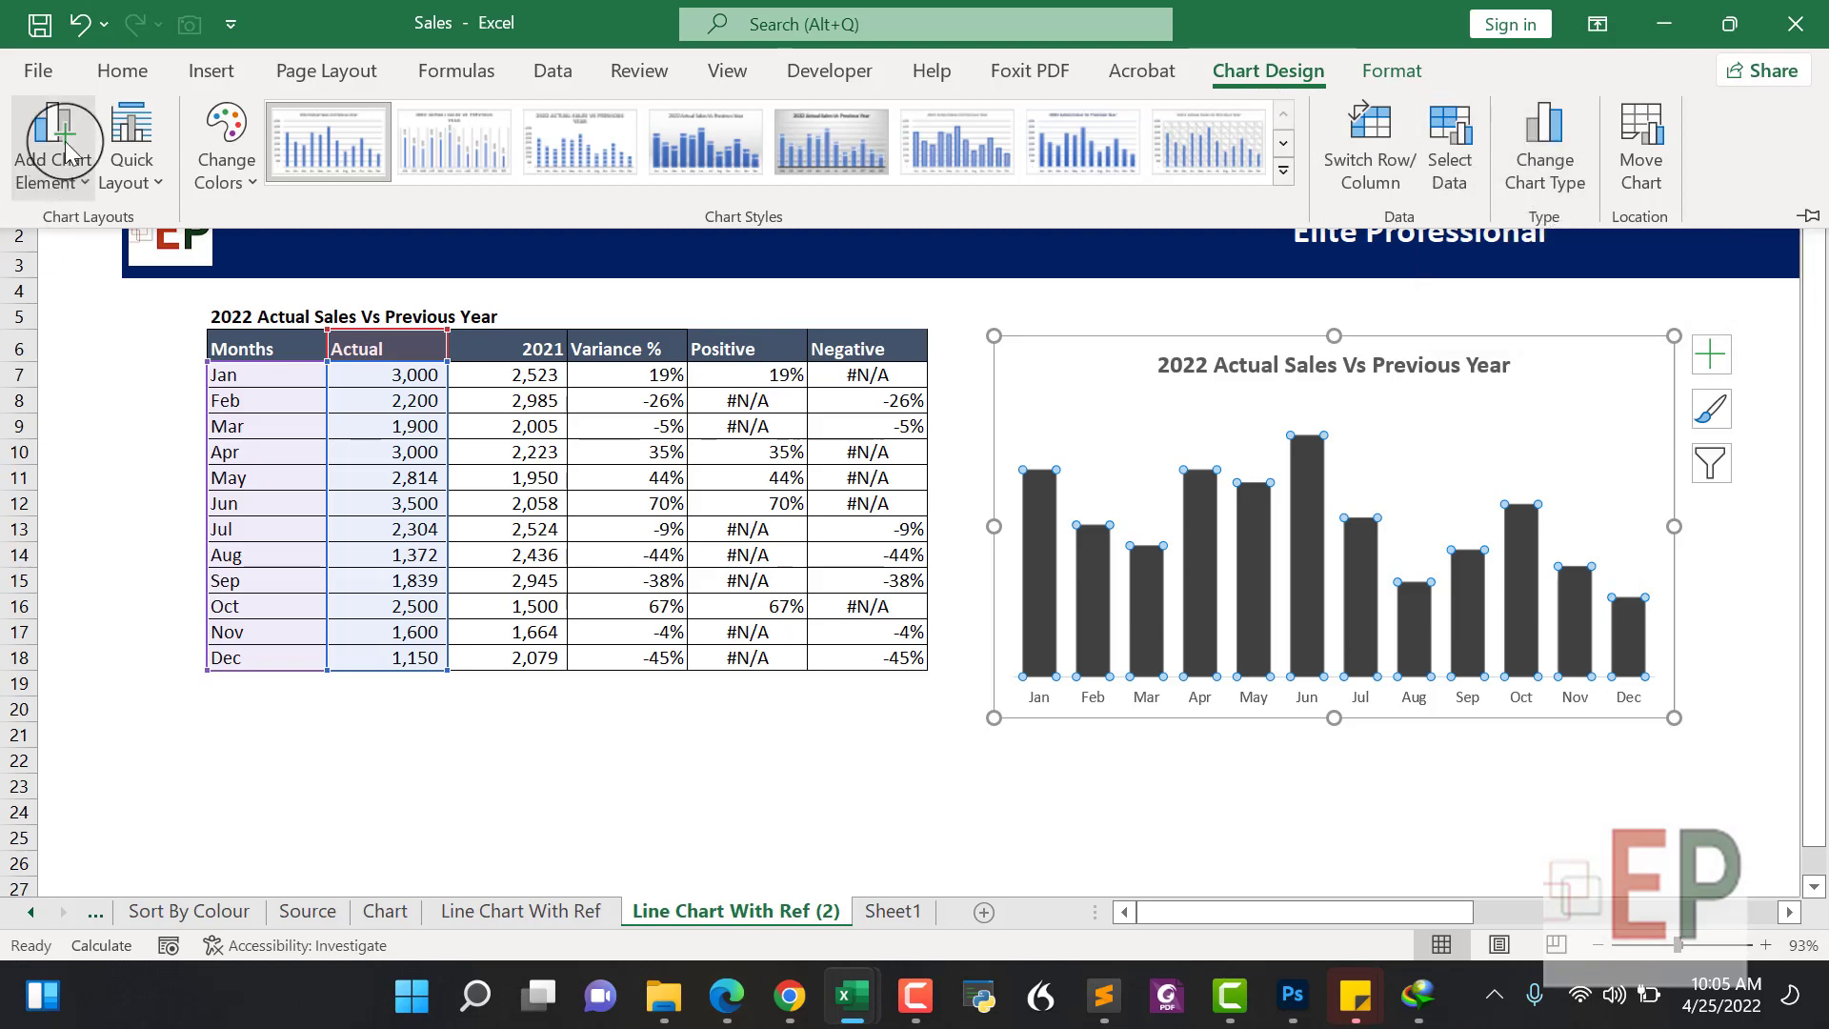
pyautogui.click(53, 174)
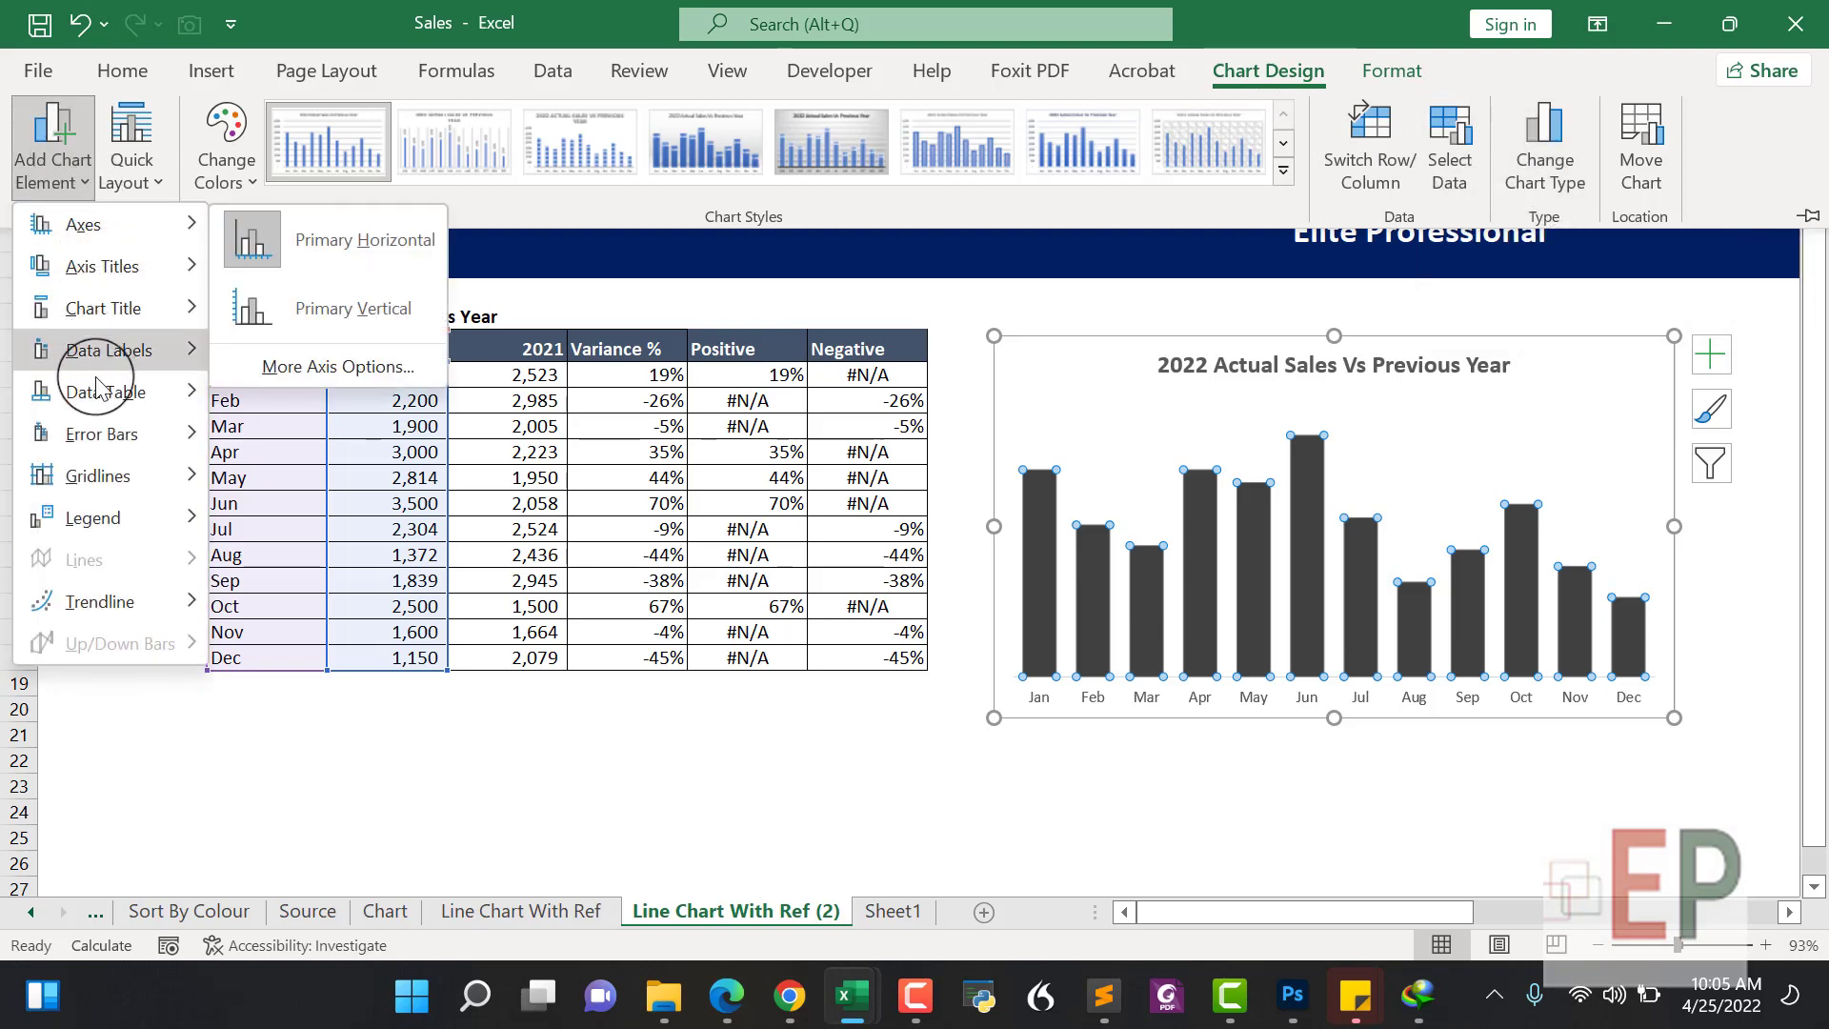
pyautogui.moveTo(130, 389)
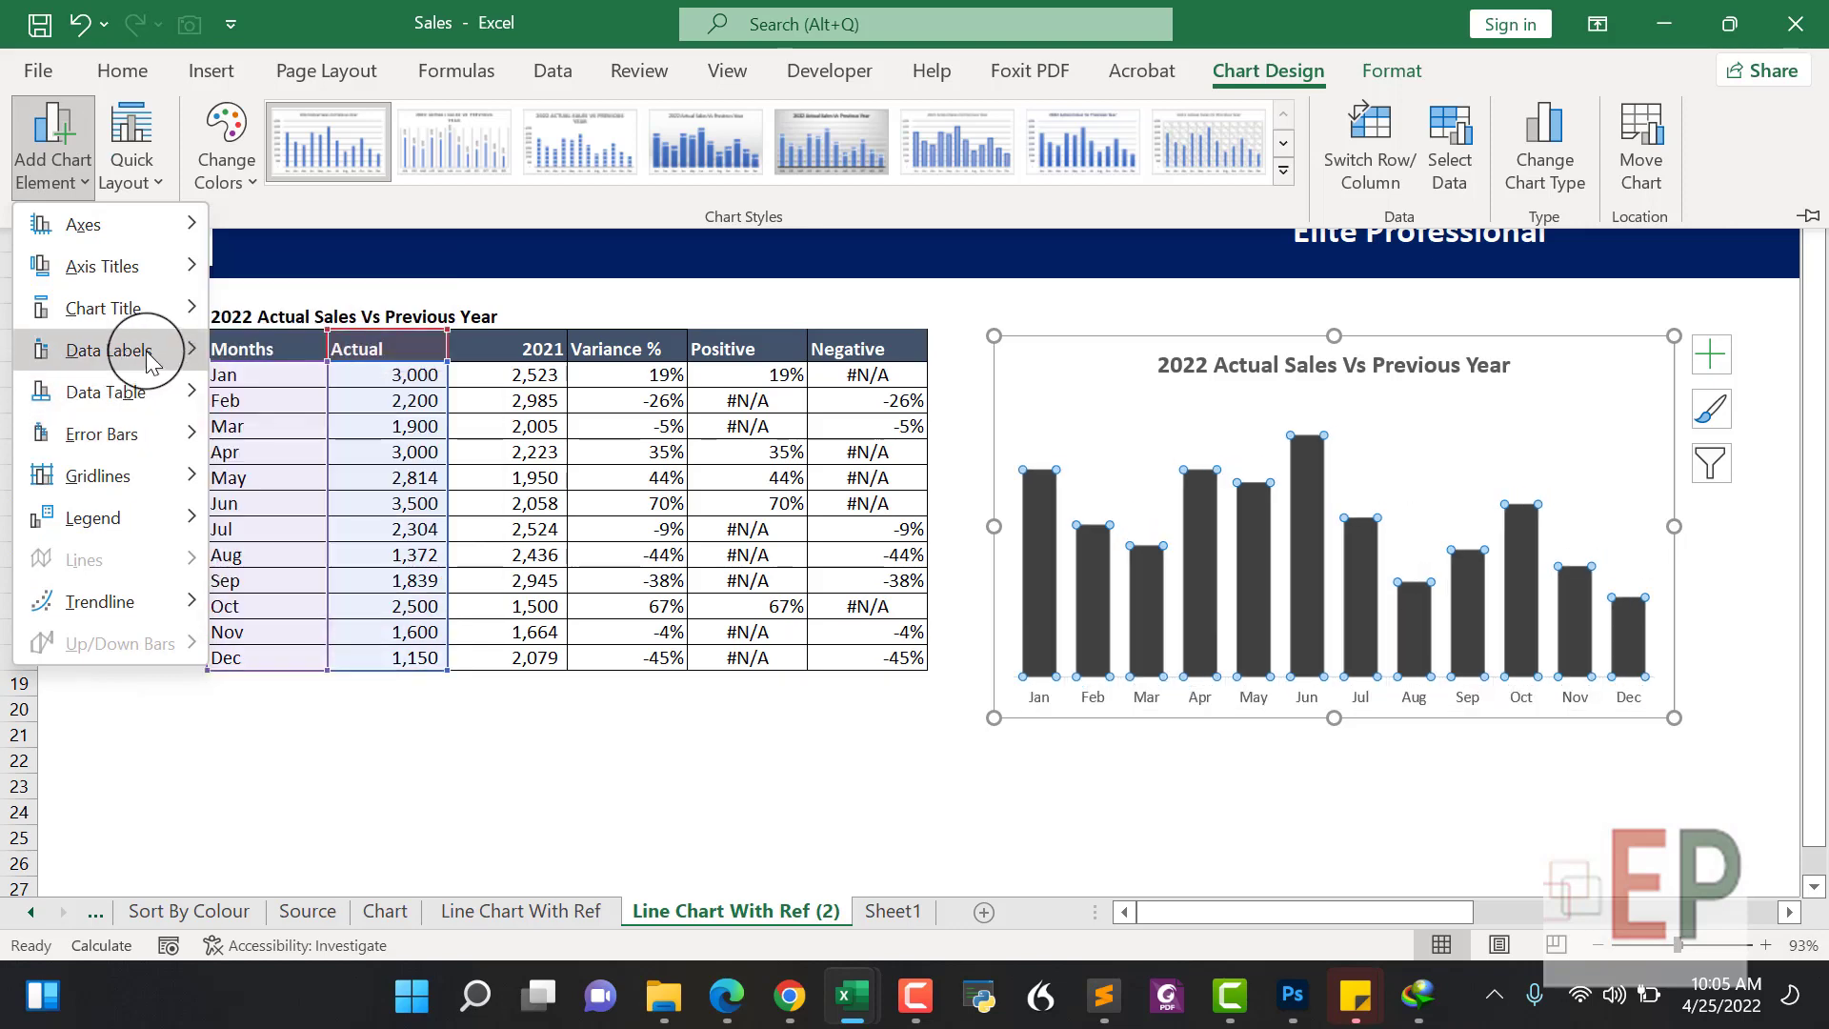
pyautogui.moveTo(143, 351)
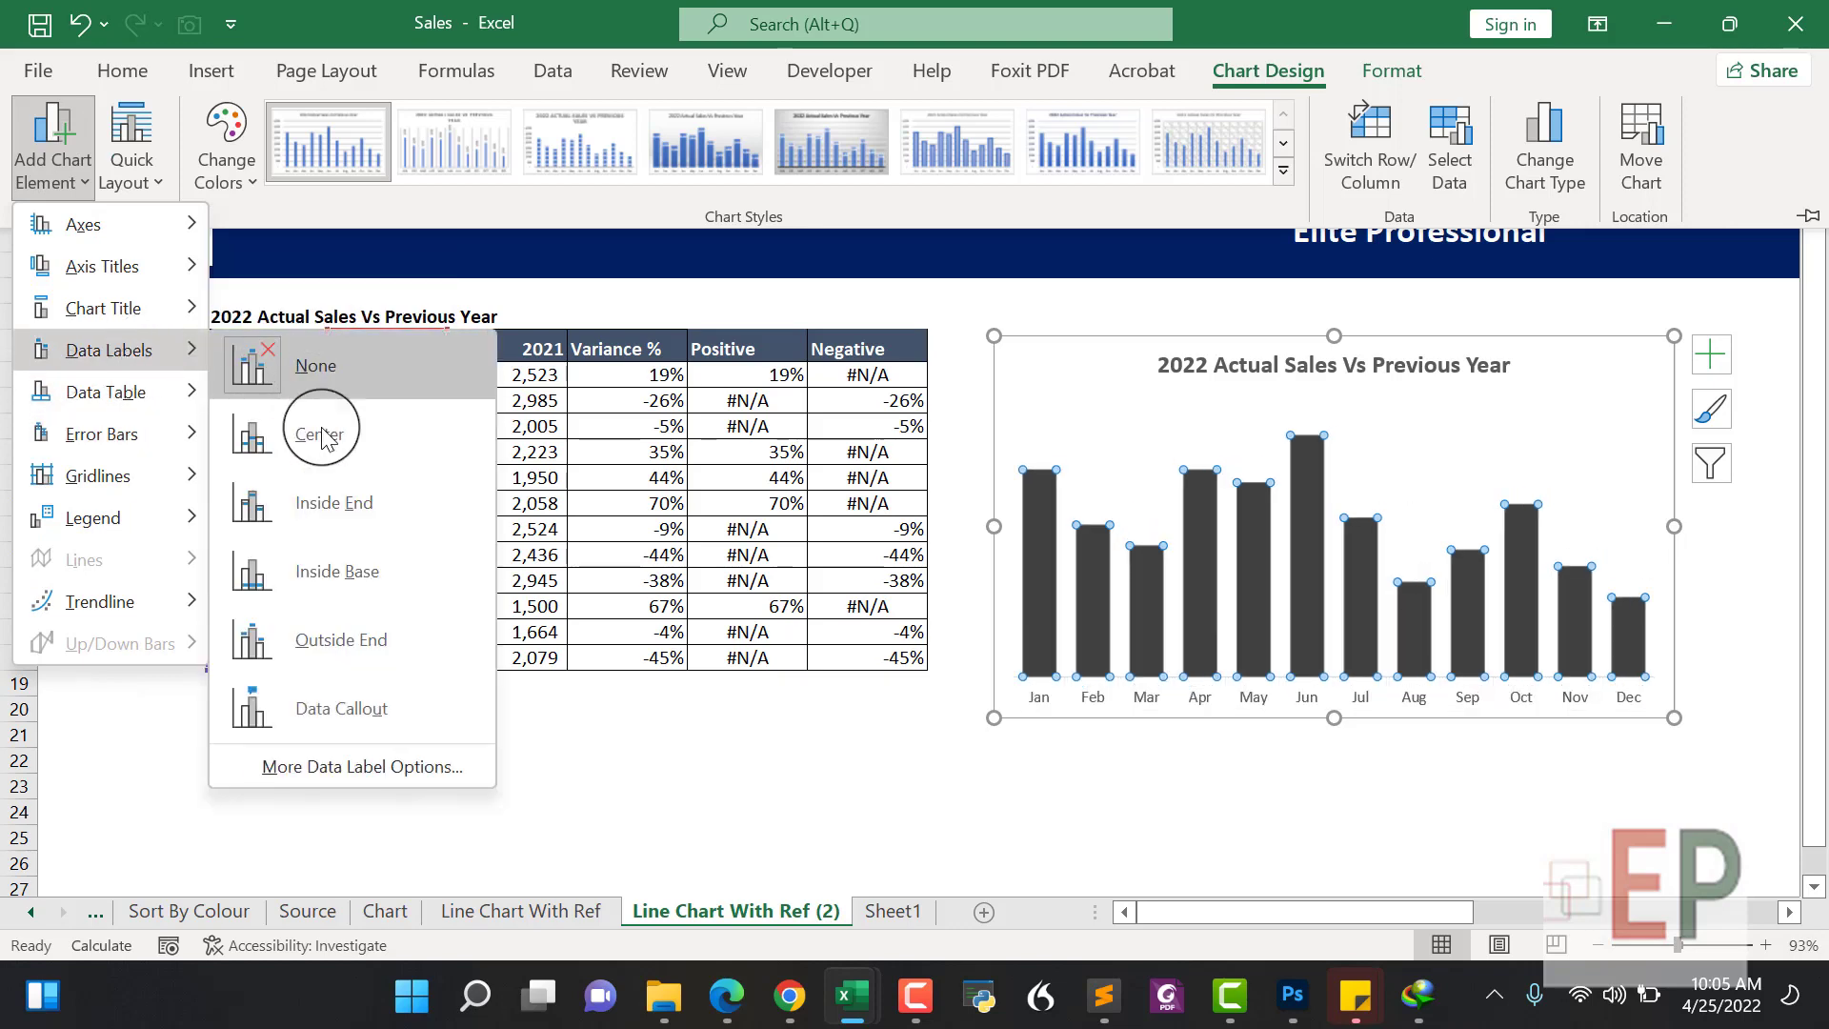
pyautogui.click(347, 640)
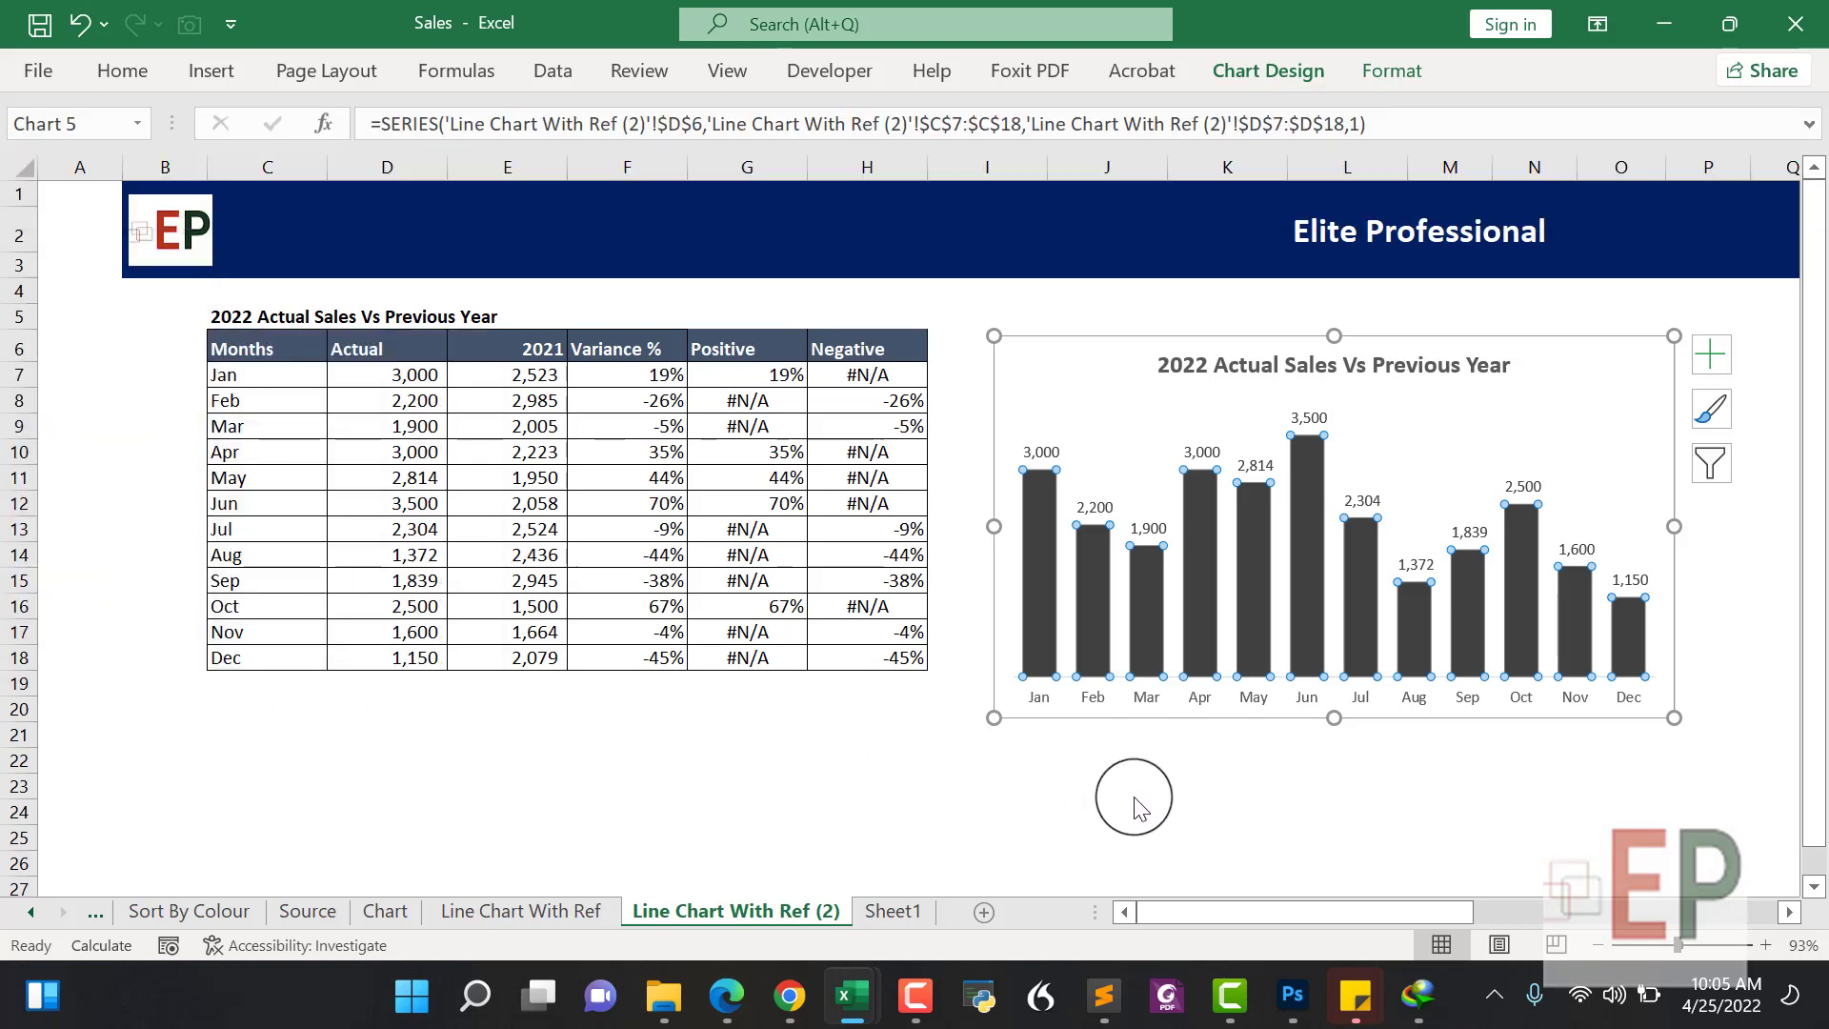
pyautogui.click(1230, 793)
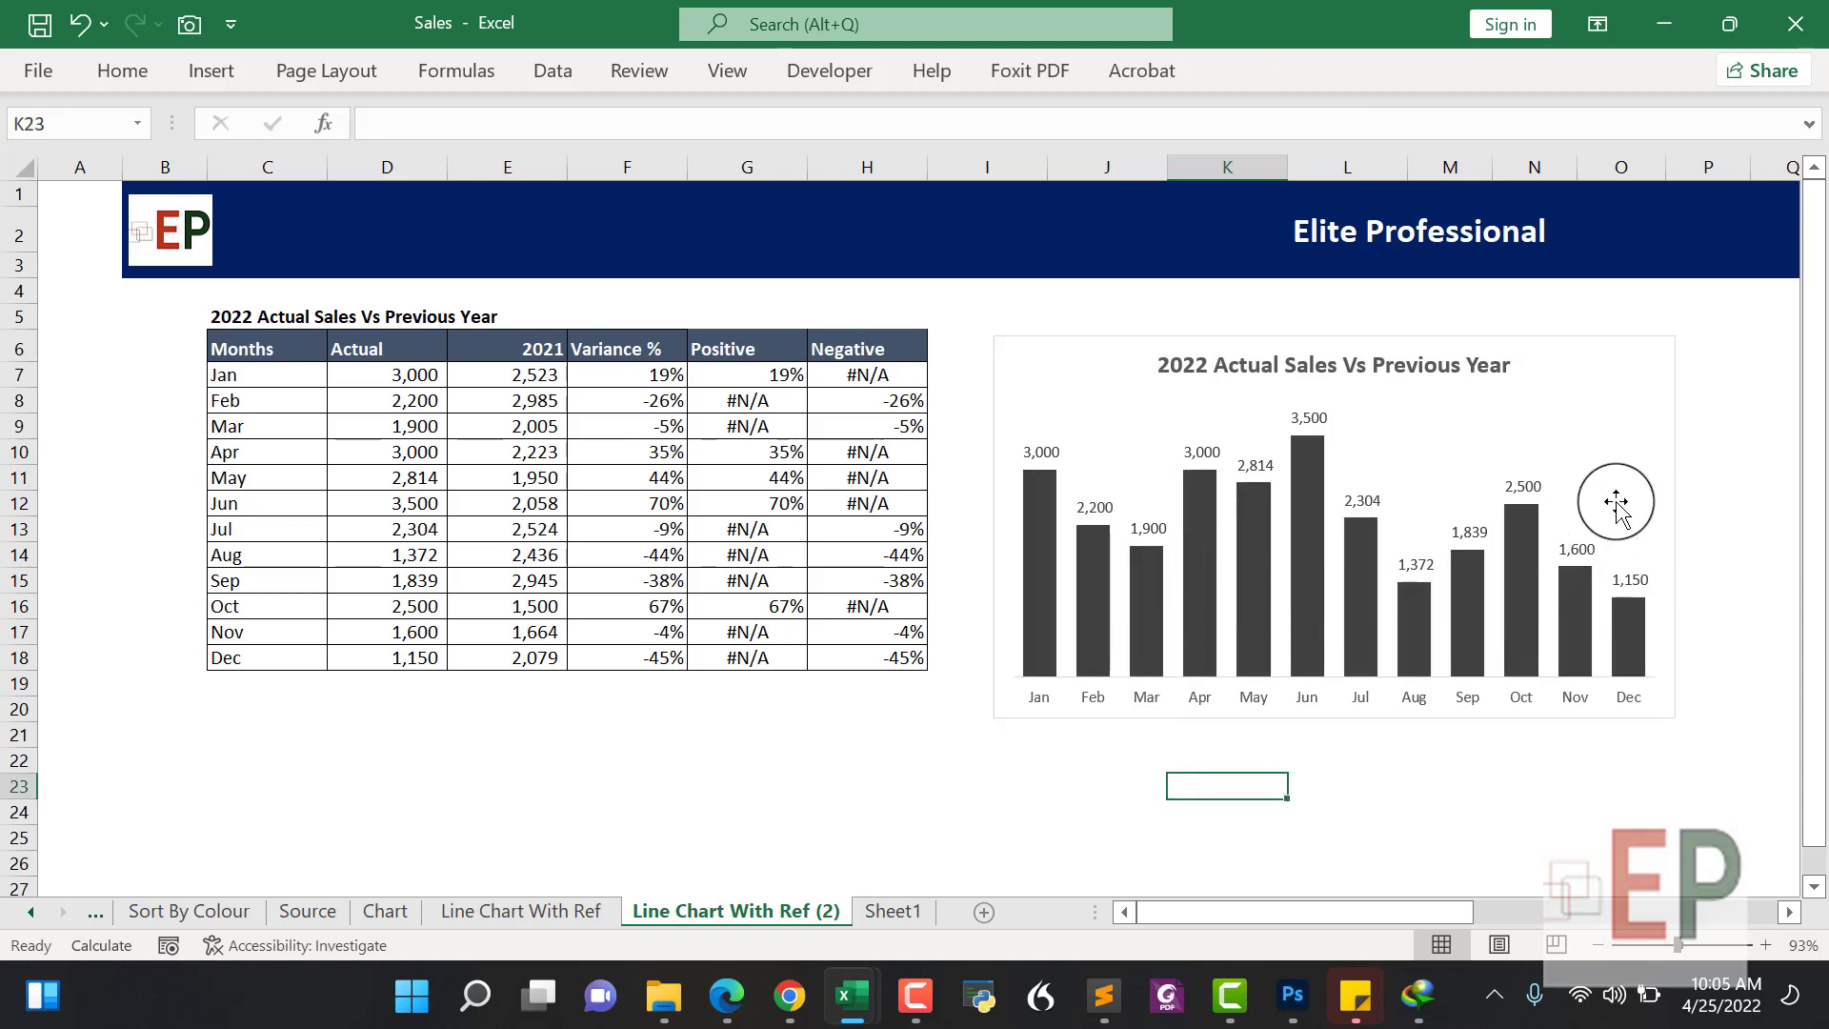
# Move the chart below the data table, starting around row 20, and widen it slightly
pyautogui.scroll(-1, 1567, 528)
pyautogui.click(1633, 392)
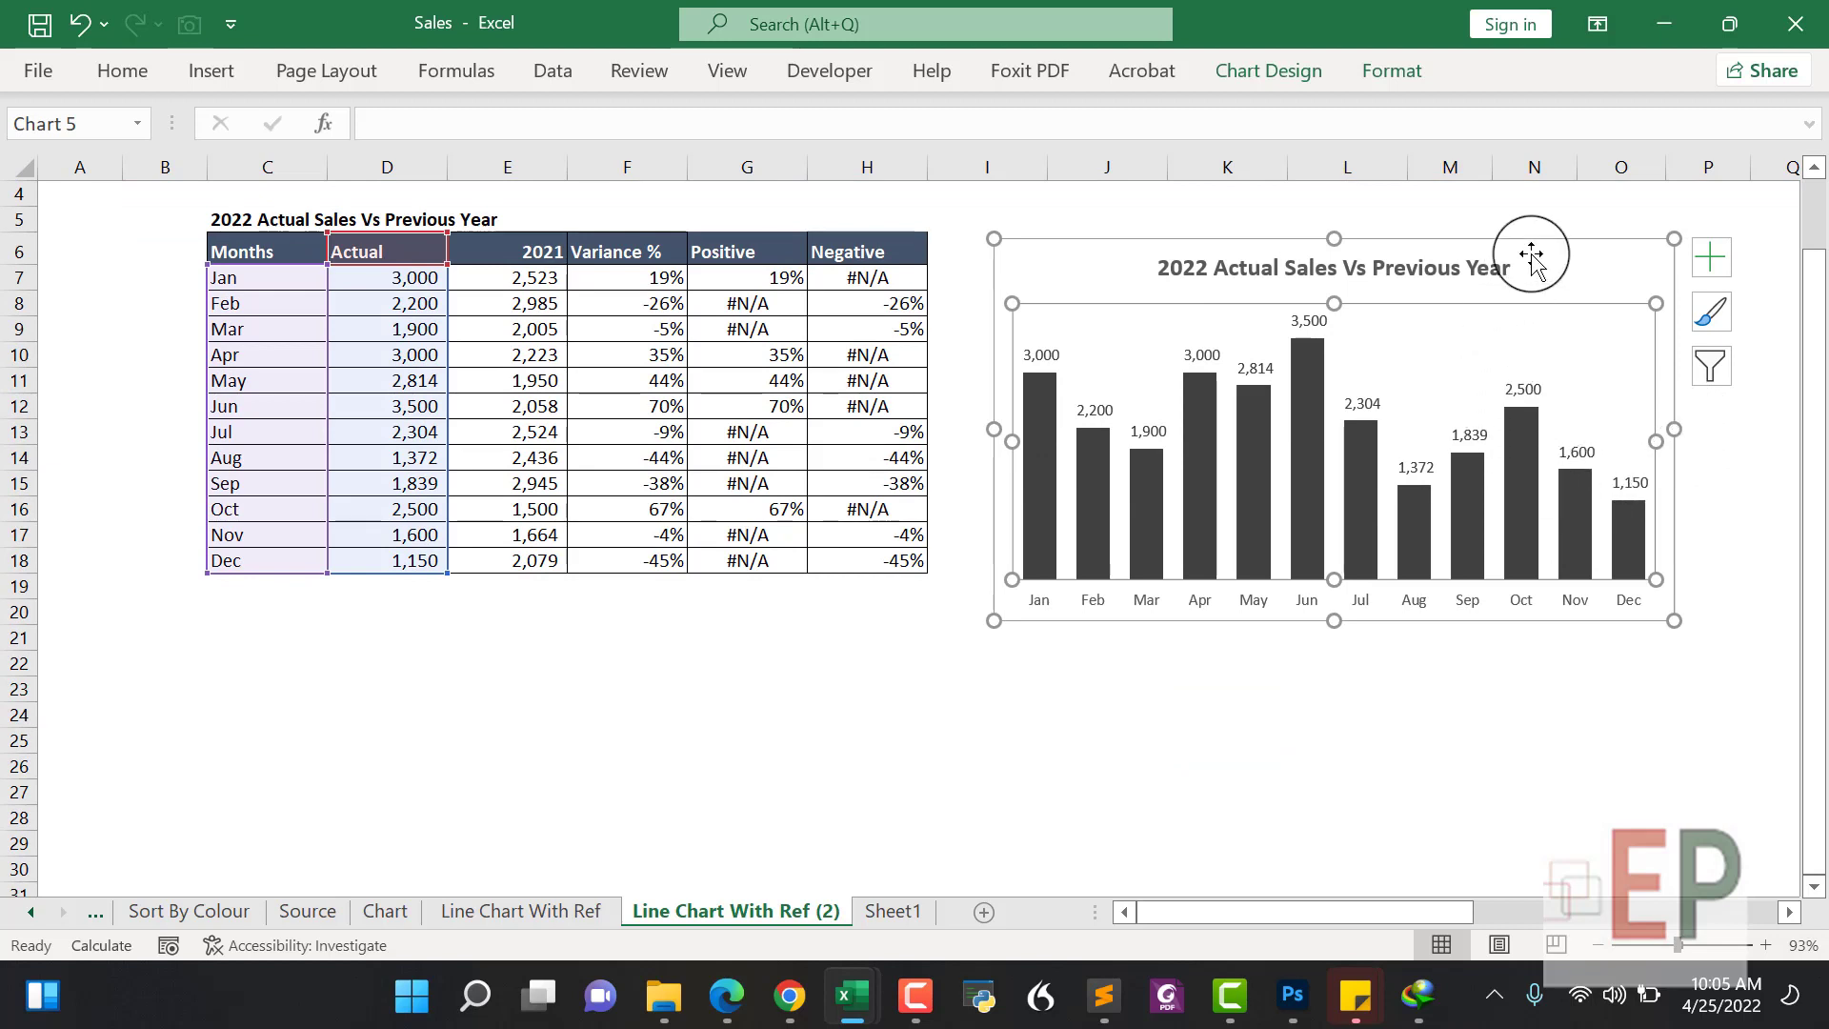
pyautogui.moveTo(1537, 267); pyautogui.dragTo(1091, 561)
pyautogui.scroll(-2, 1217, 396)
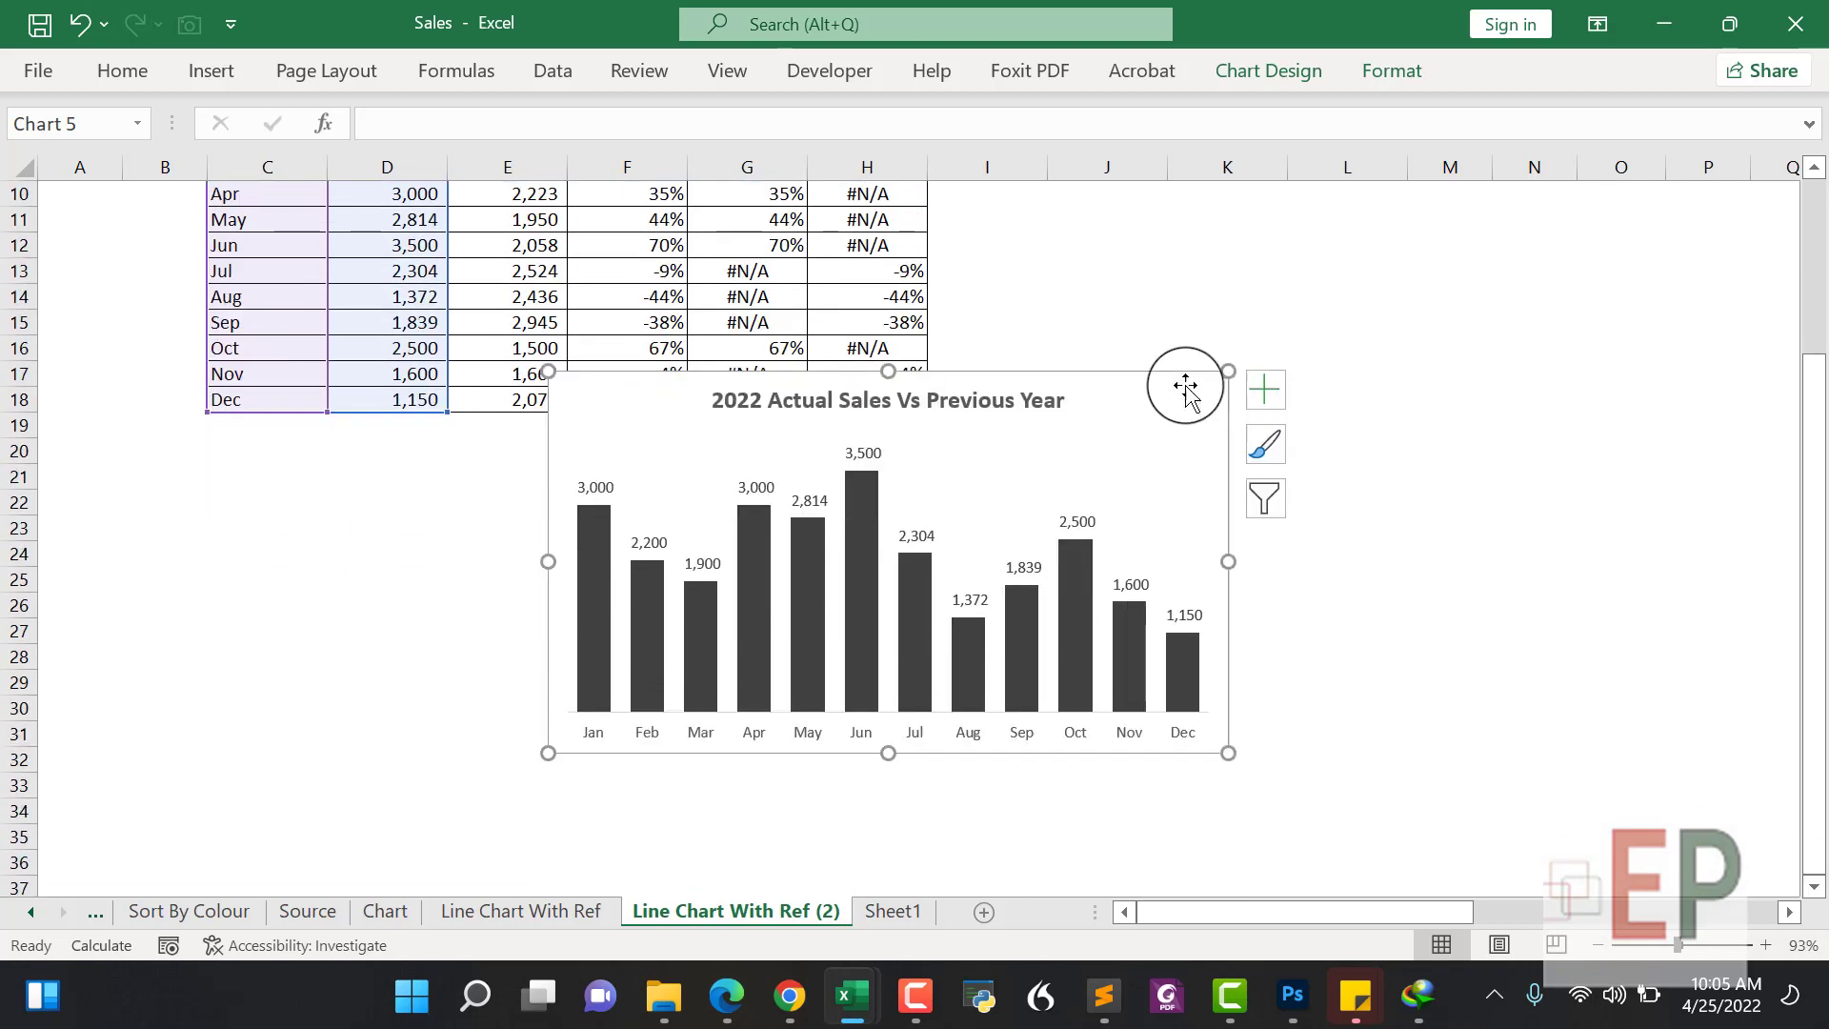
pyautogui.moveTo(1135, 392); pyautogui.dragTo(1062, 461)
pyautogui.moveTo(1161, 633); pyautogui.dragTo(1221, 634)
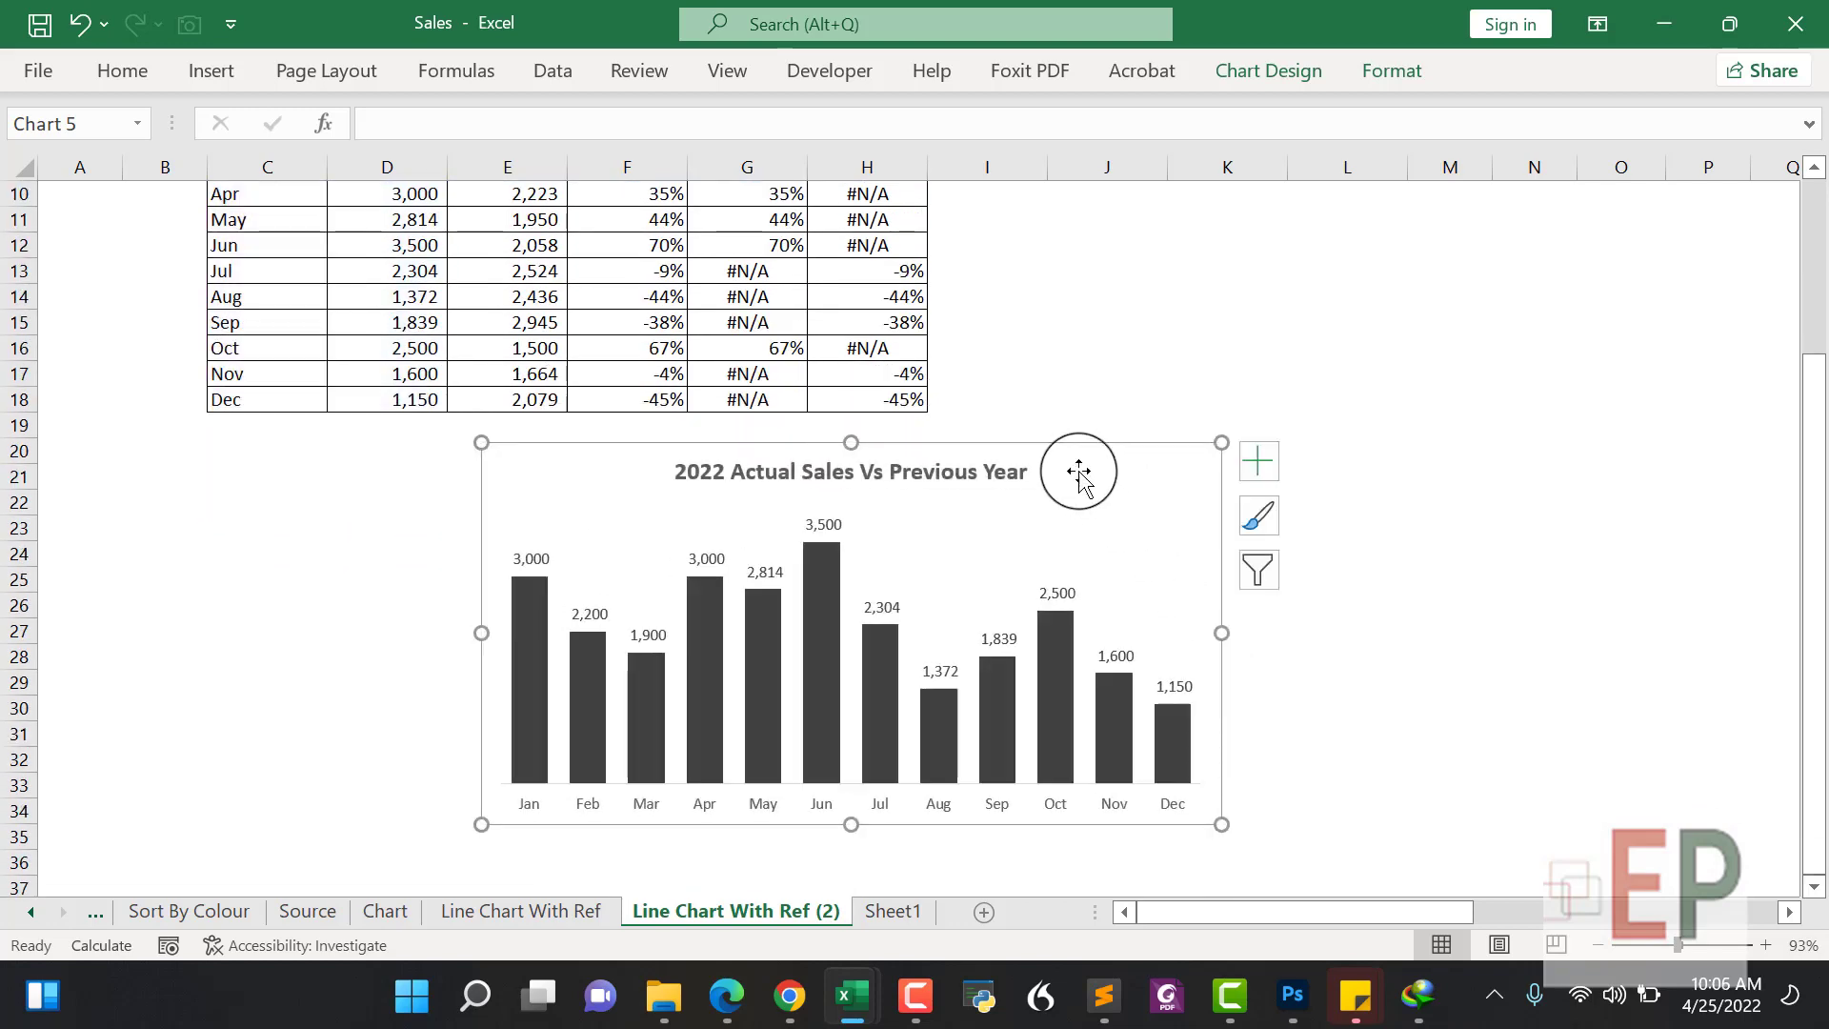
pyautogui.scroll(-1, 1171, 457)
pyautogui.scroll(3, 781, 476)
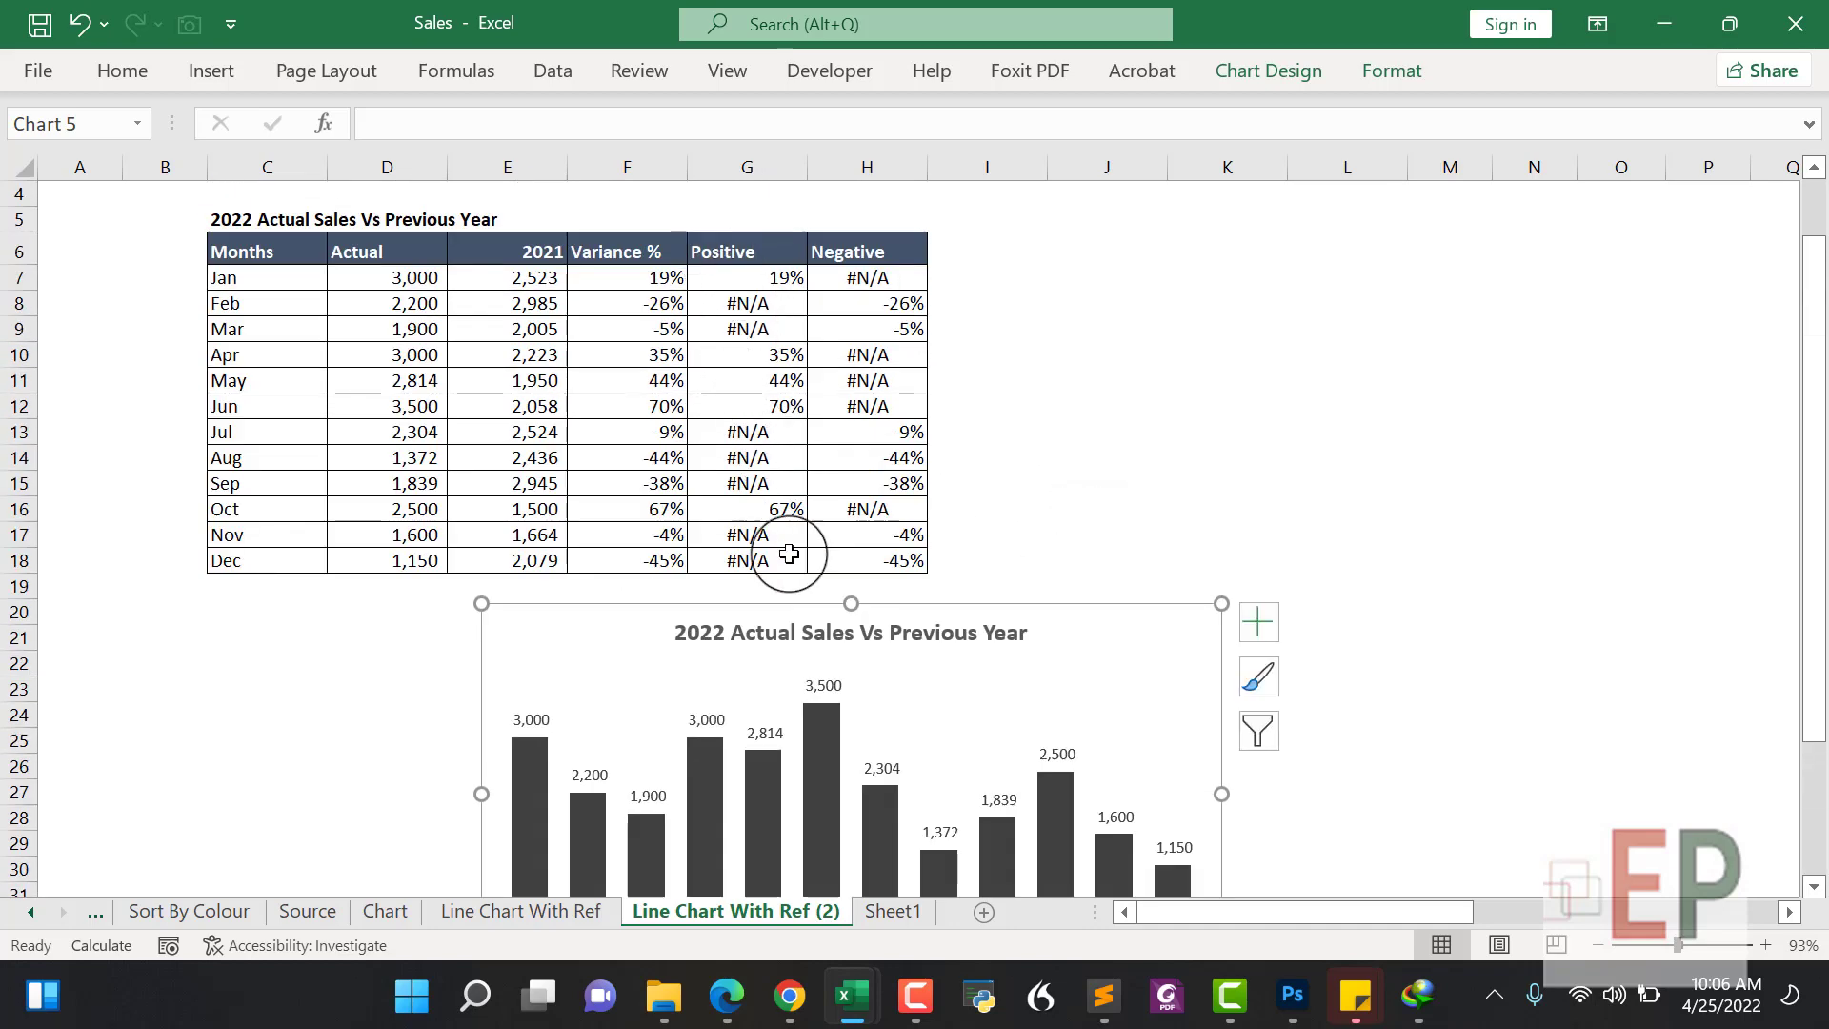
pyautogui.scroll(-1, 795, 572)
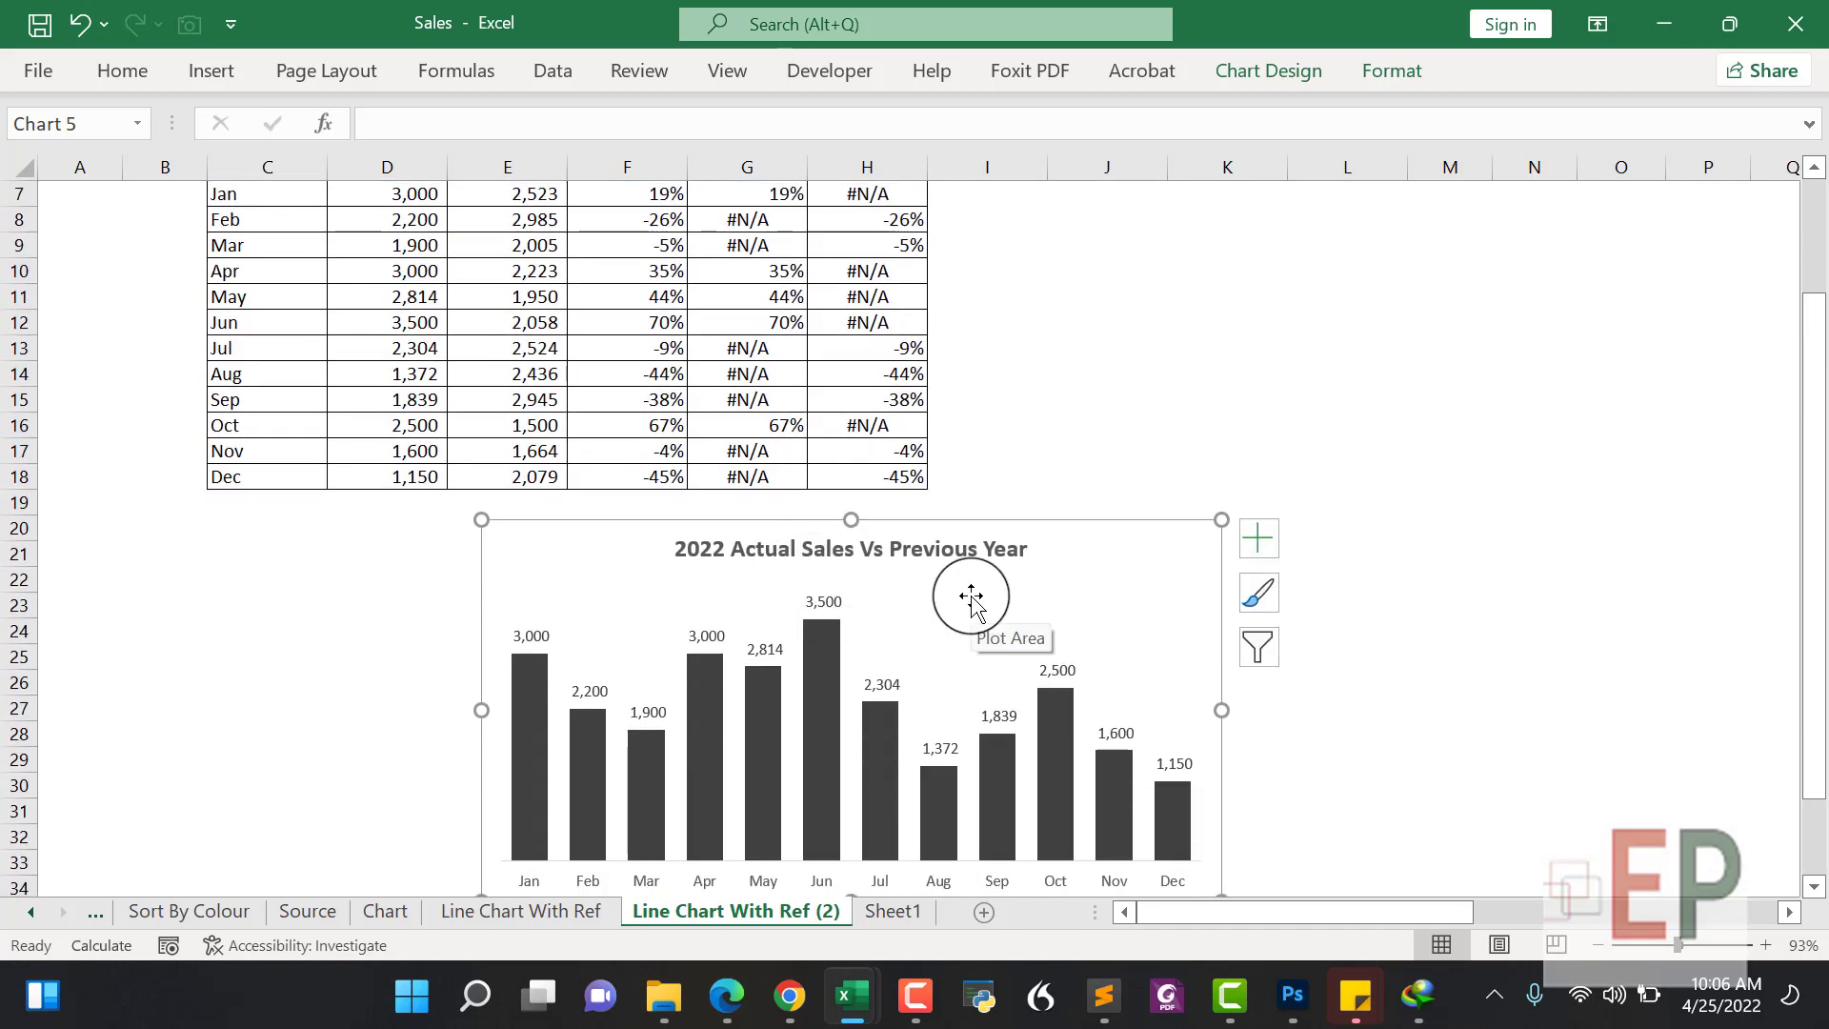
pyautogui.scroll(1, 1008, 489)
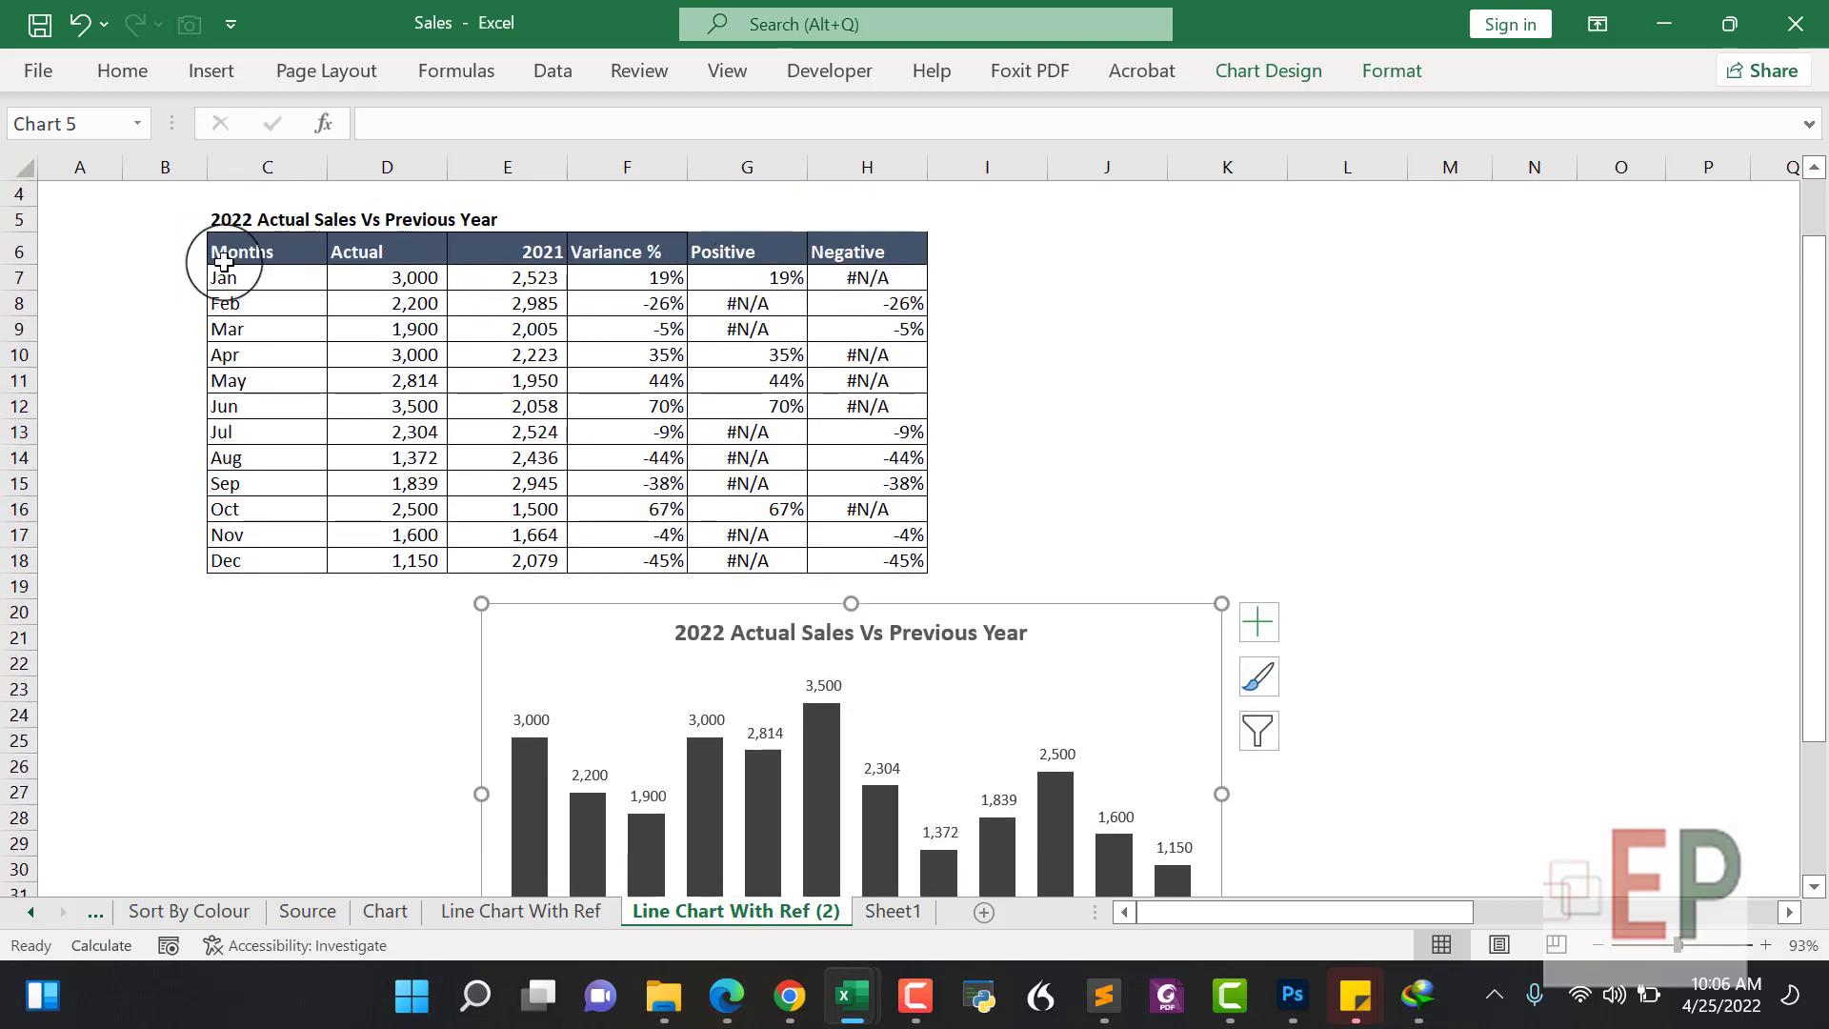
# Insert a scatter chart from the Months, Positive and Negative columns, rows 6 to 18, with Positive and Negative as separate series
pyautogui.moveTo(223, 263); pyautogui.dragTo(255, 562)
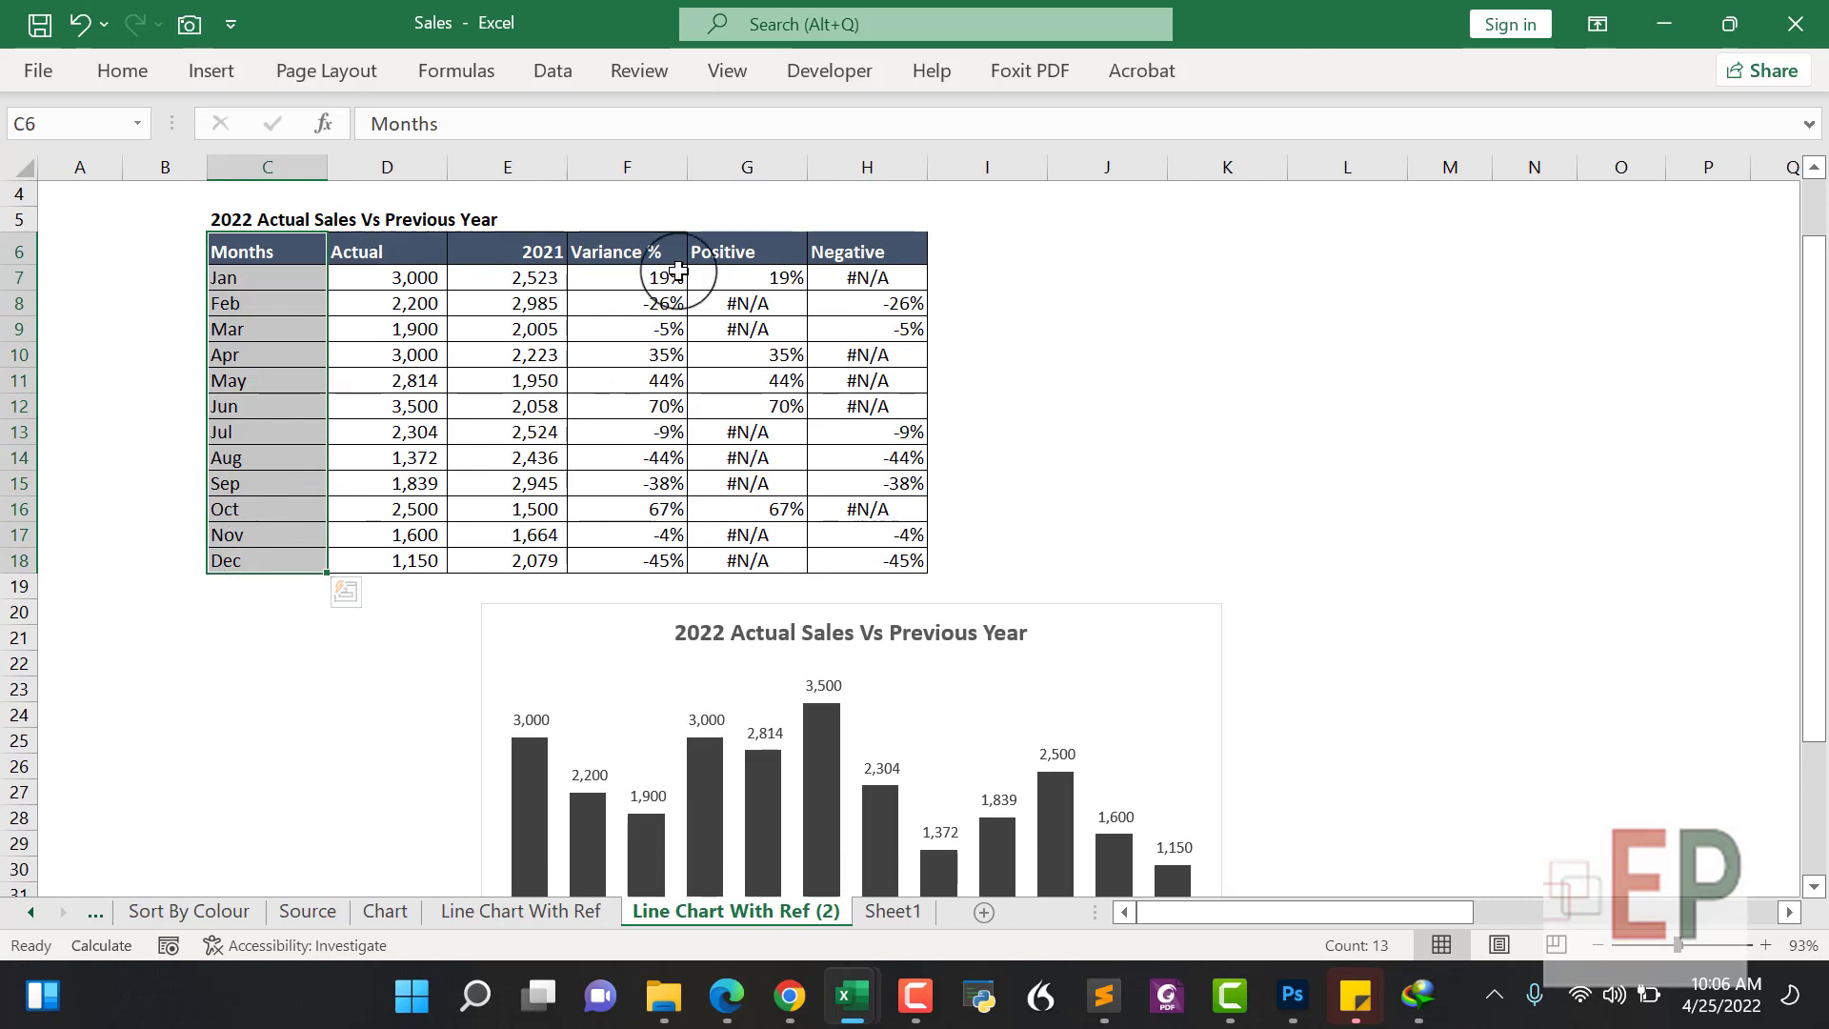
pyautogui.moveTo(727, 249); pyautogui.dragTo(858, 560)
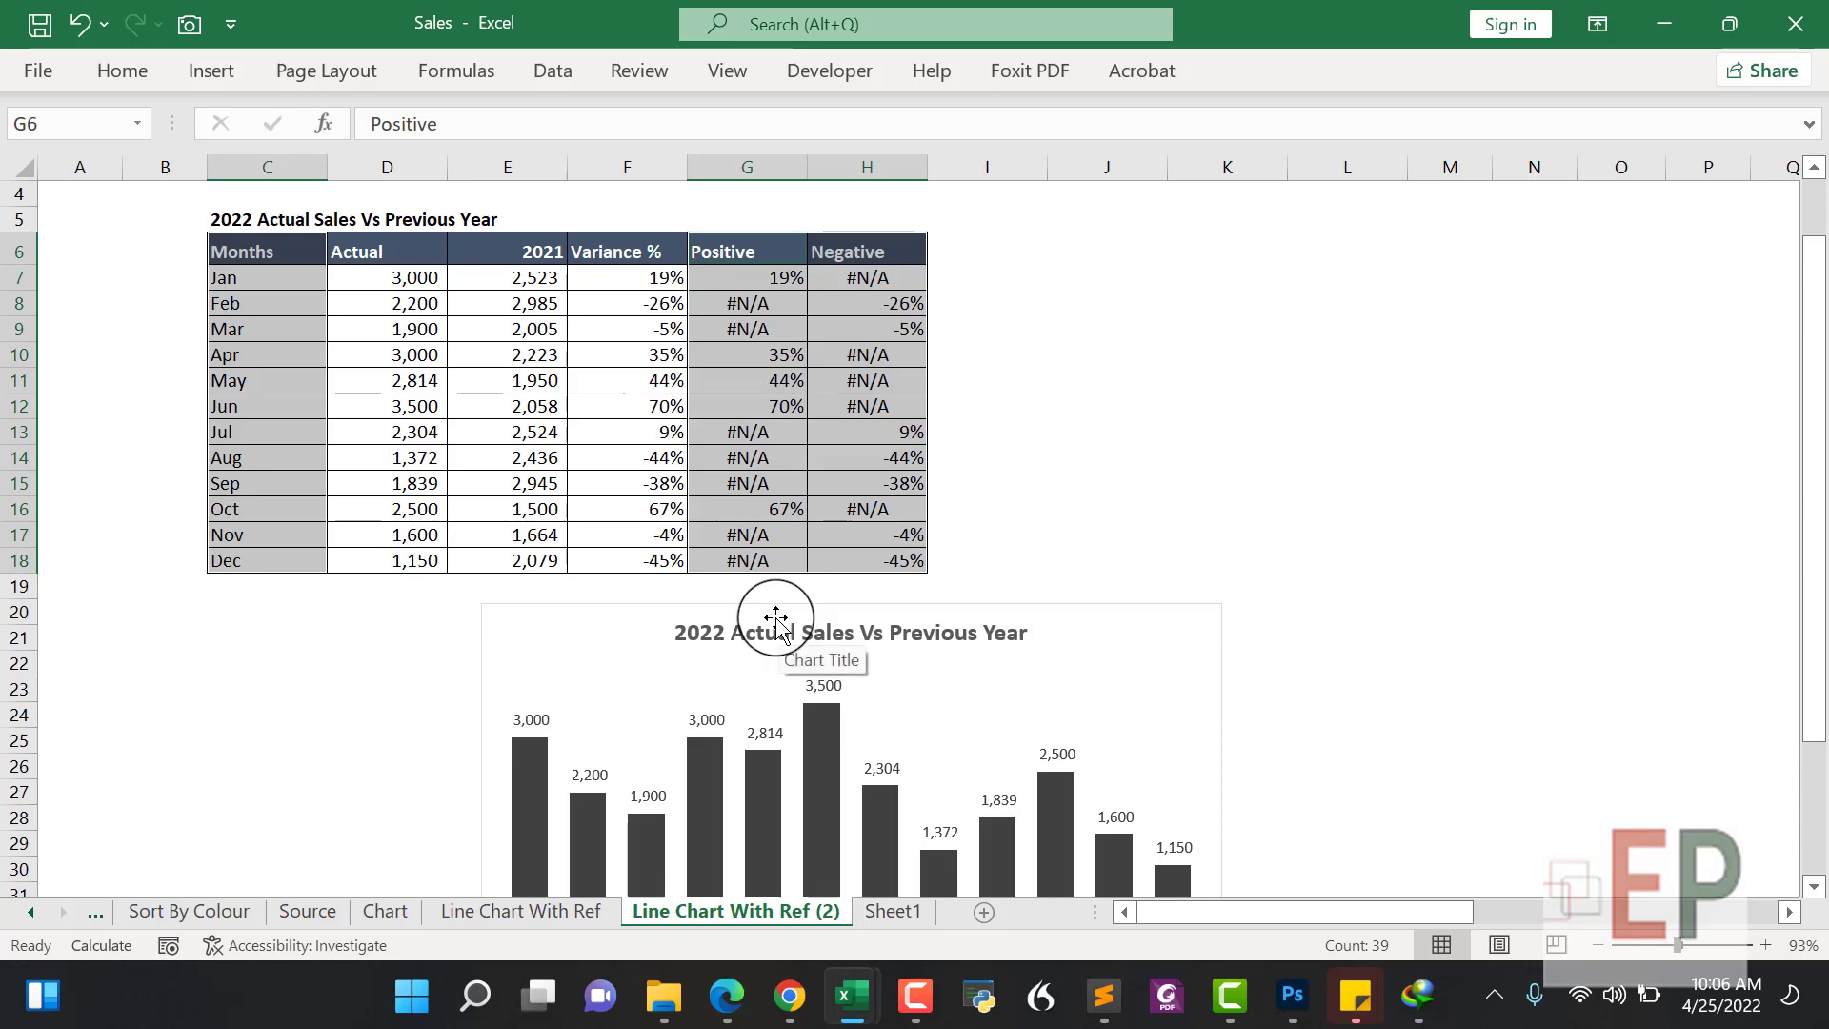
pyautogui.press('alt')
pyautogui.press('n')
pyautogui.press('r')
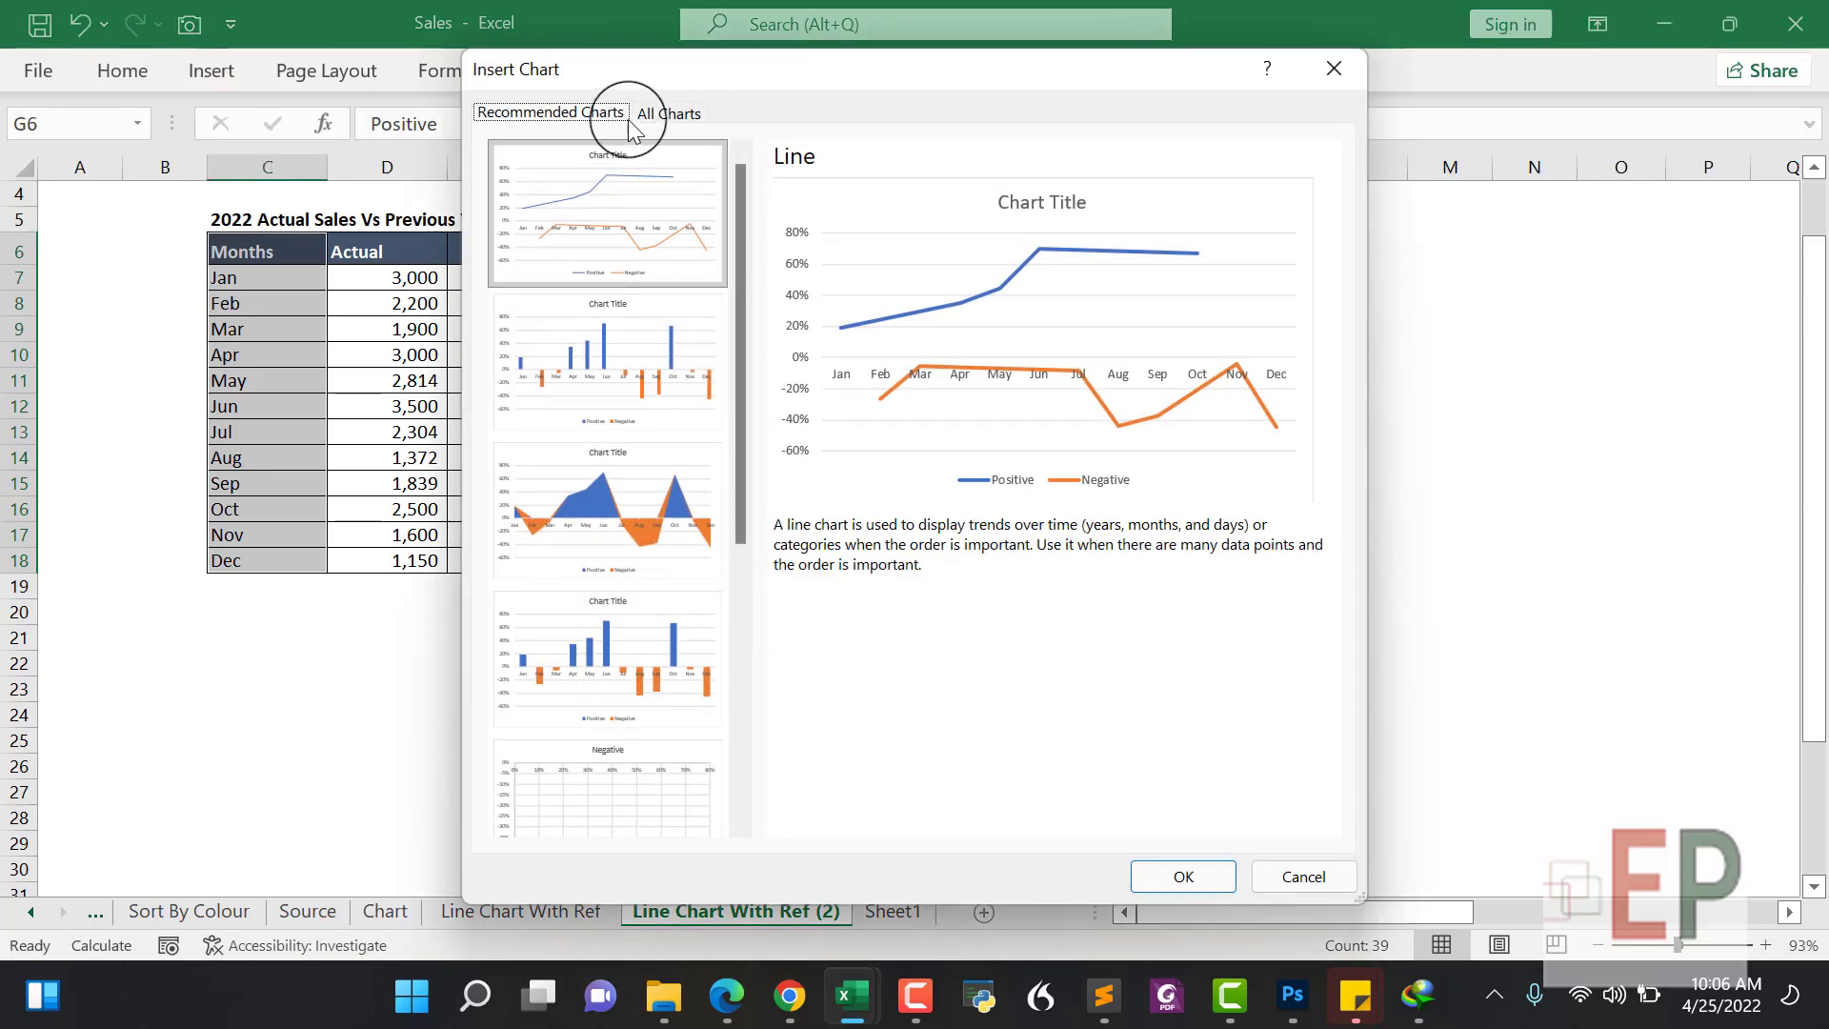
pyautogui.click(665, 116)
pyautogui.moveTo(790, 343)
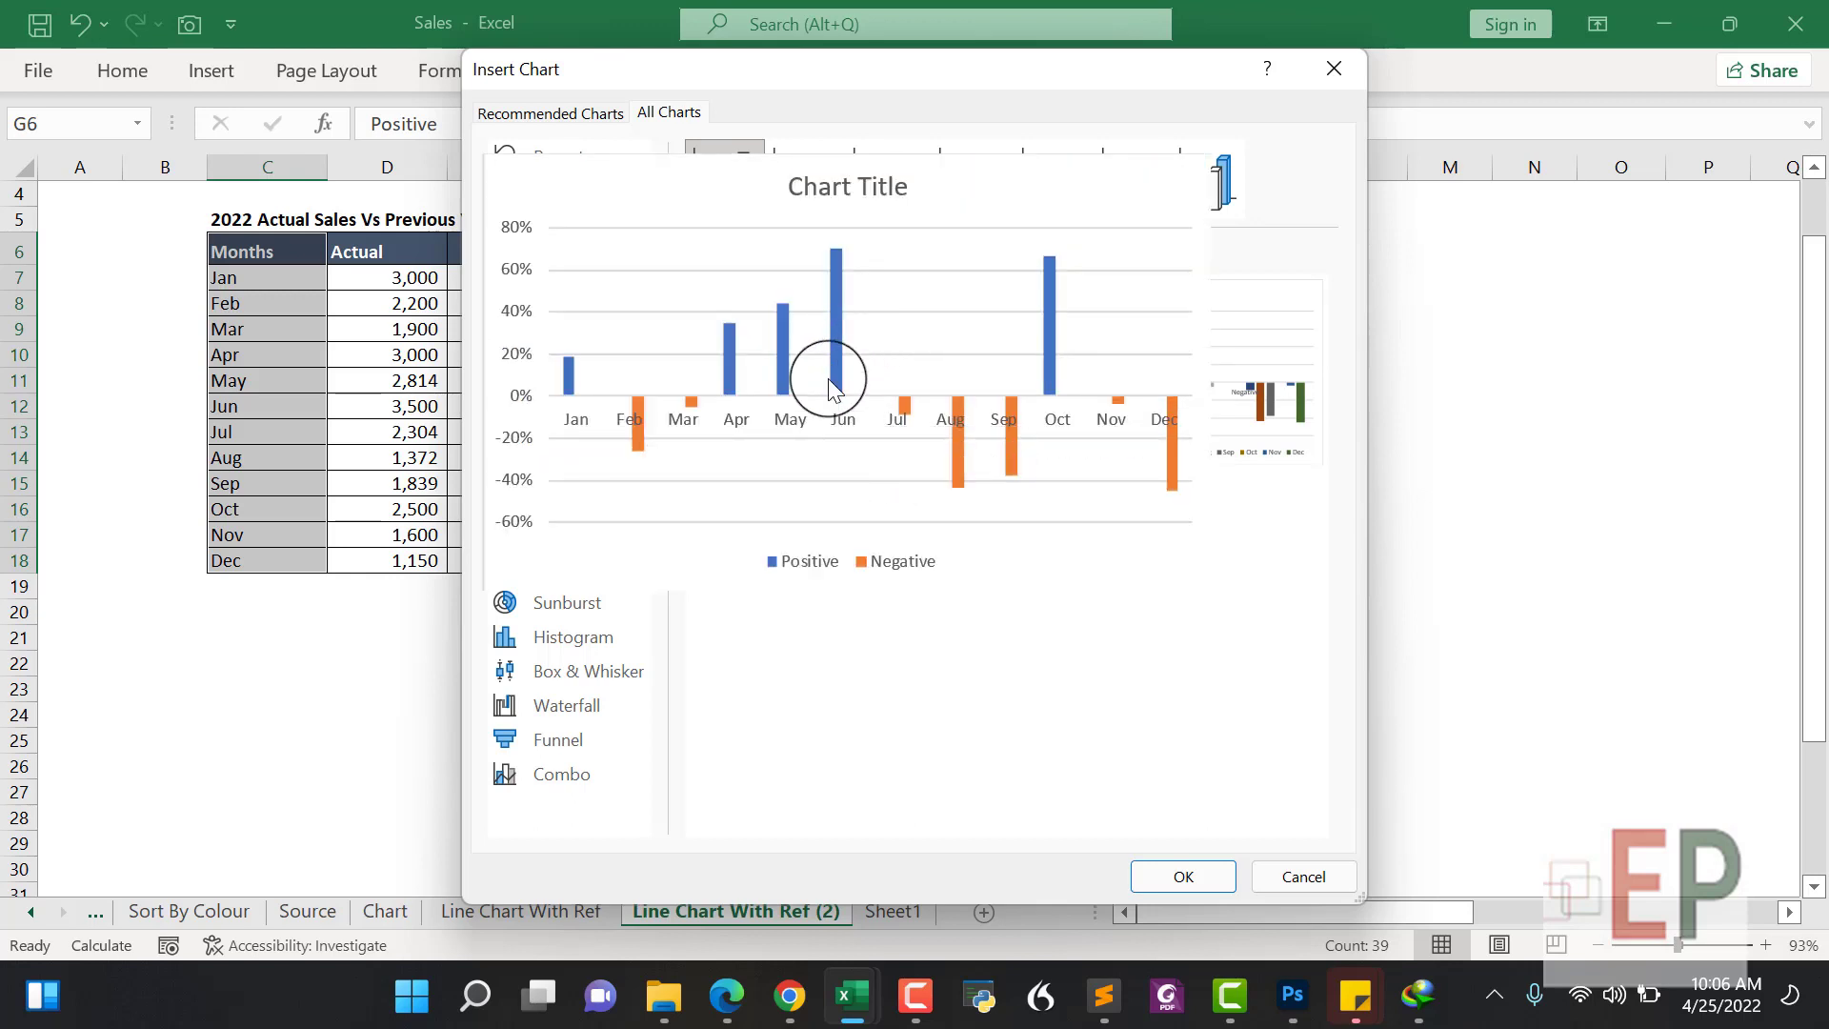
pyautogui.click(572, 258)
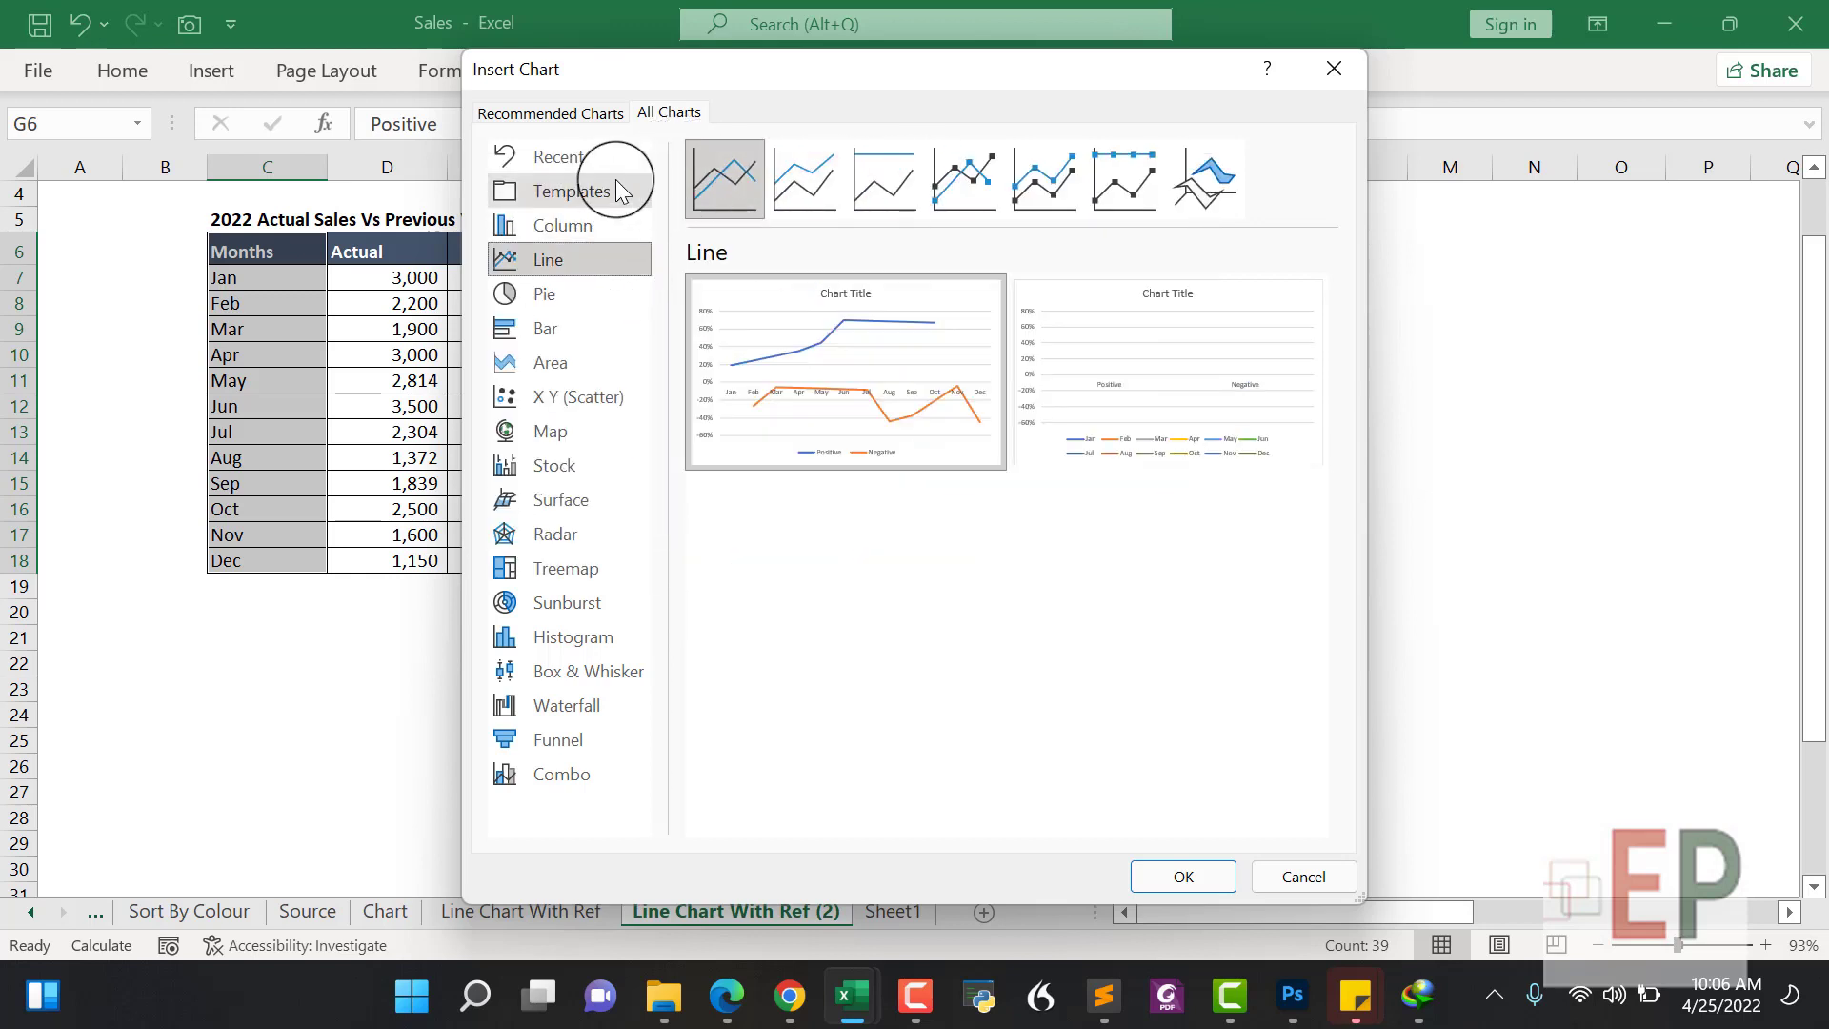
pyautogui.click(583, 395)
pyautogui.moveTo(851, 388)
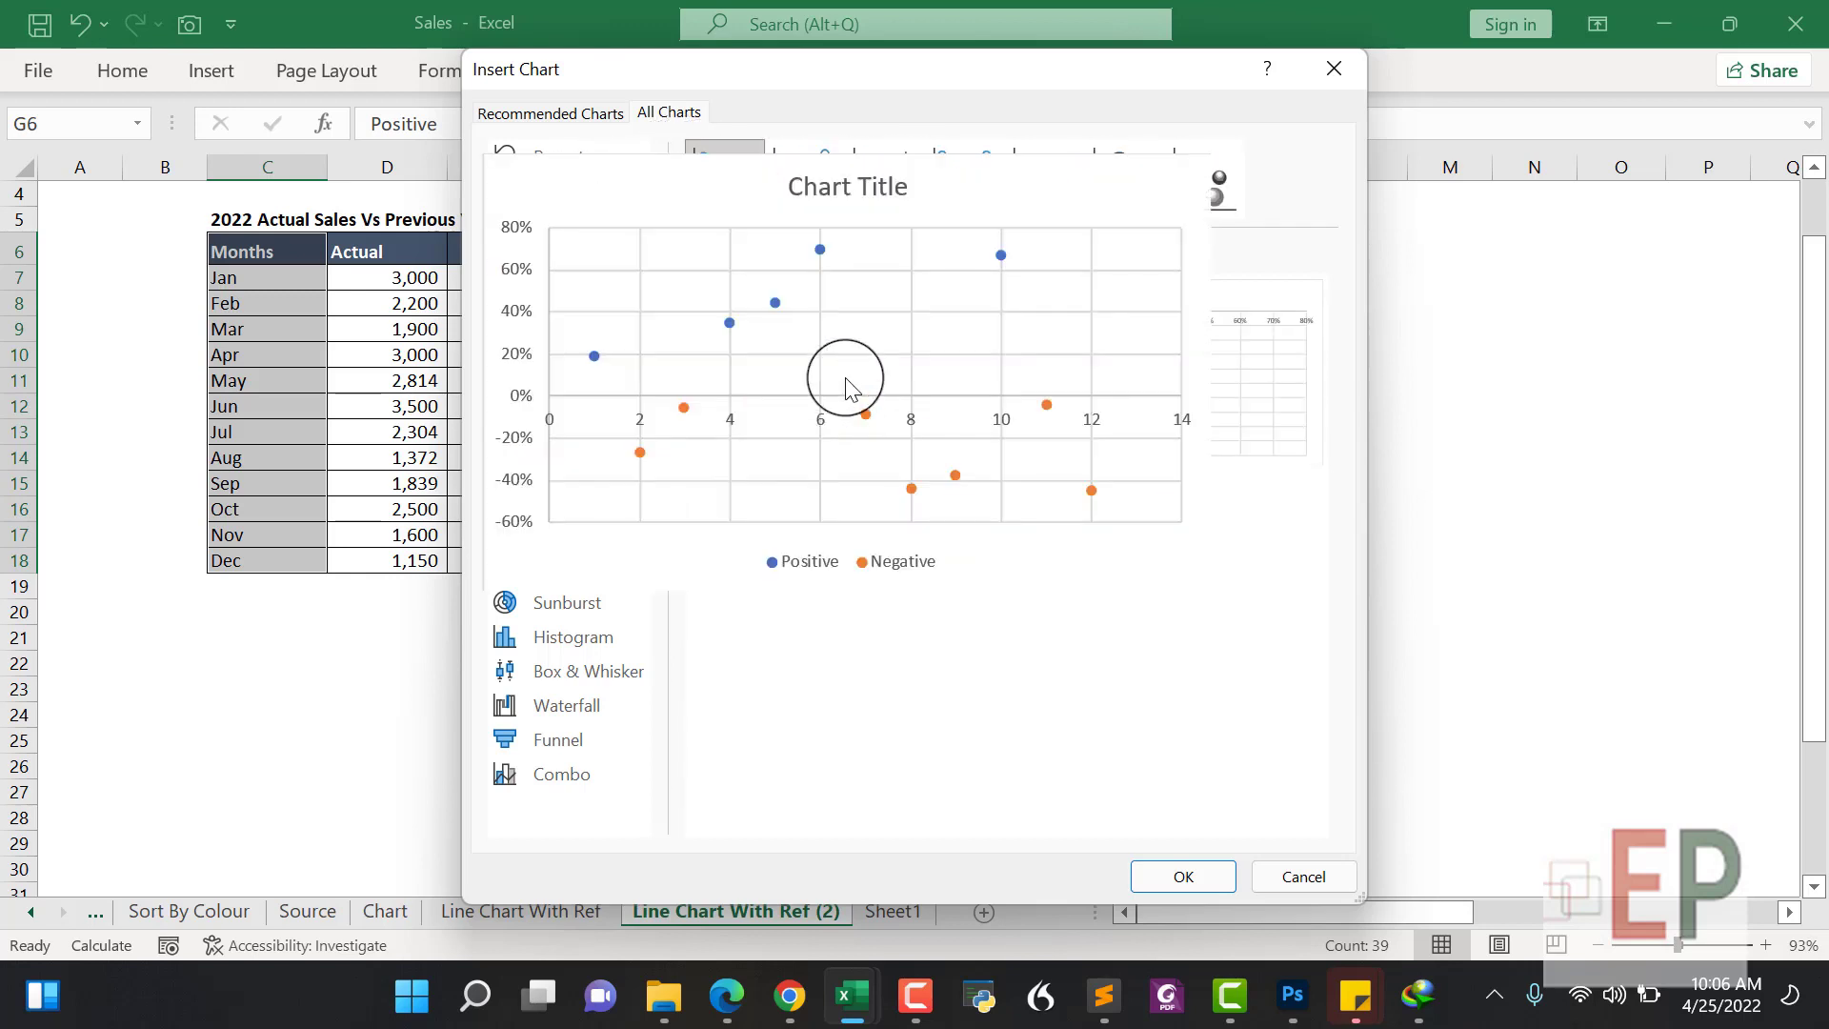
pyautogui.click(1205, 879)
# Move the new scatter chart beside the data table, starting around column I, row 4
pyautogui.scroll(-3, 1319, 548)
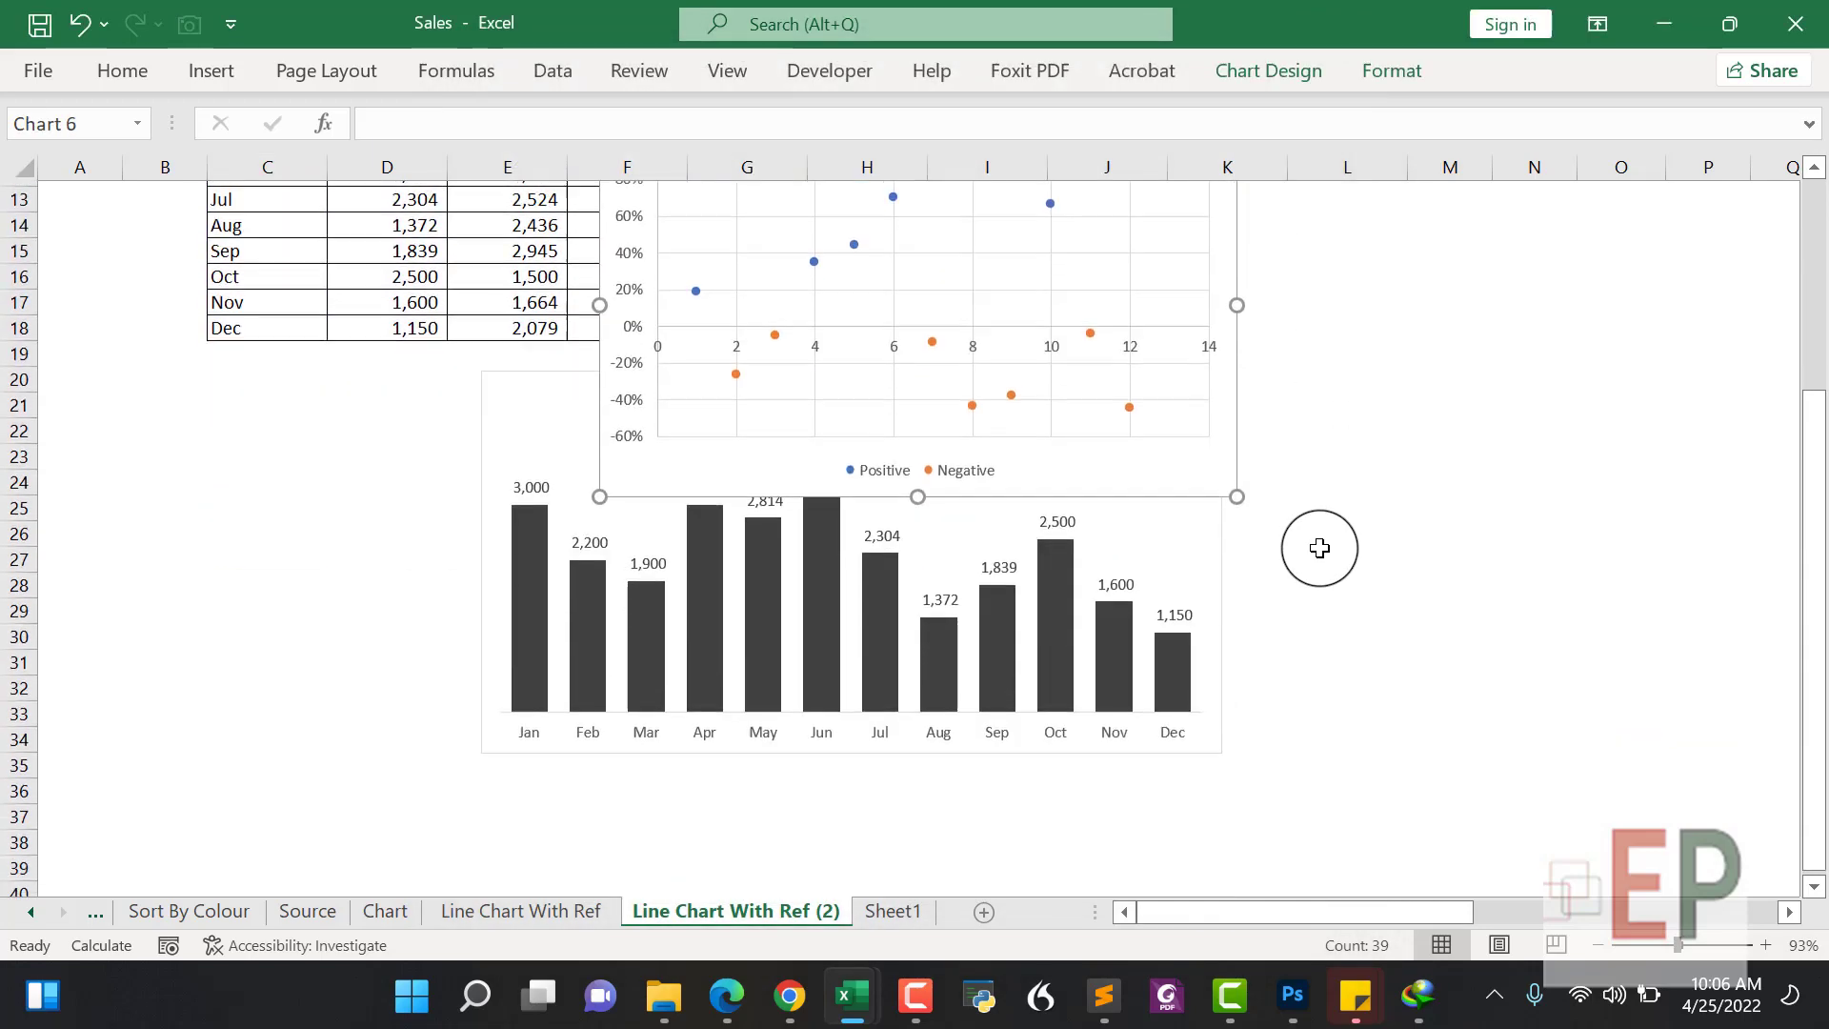
pyautogui.scroll(2, 1013, 265)
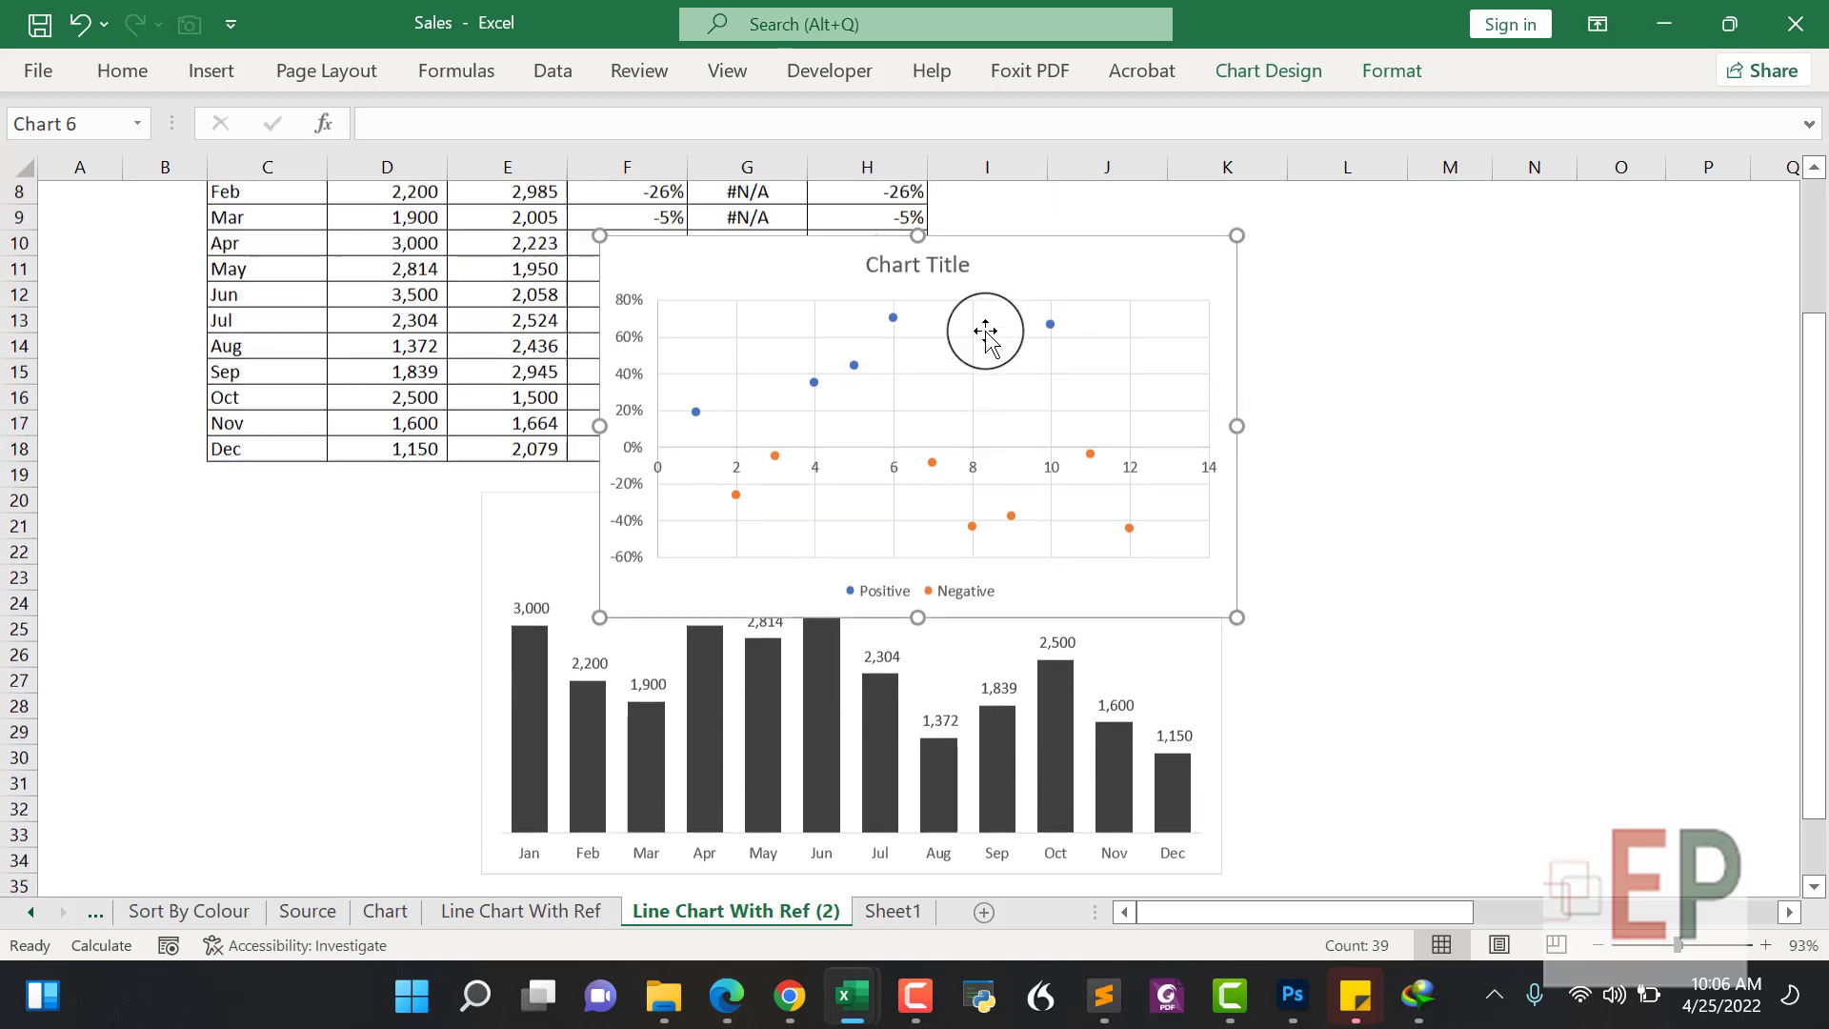
pyautogui.scroll(1, 986, 331)
pyautogui.moveTo(1045, 359); pyautogui.dragTo(1406, 221)
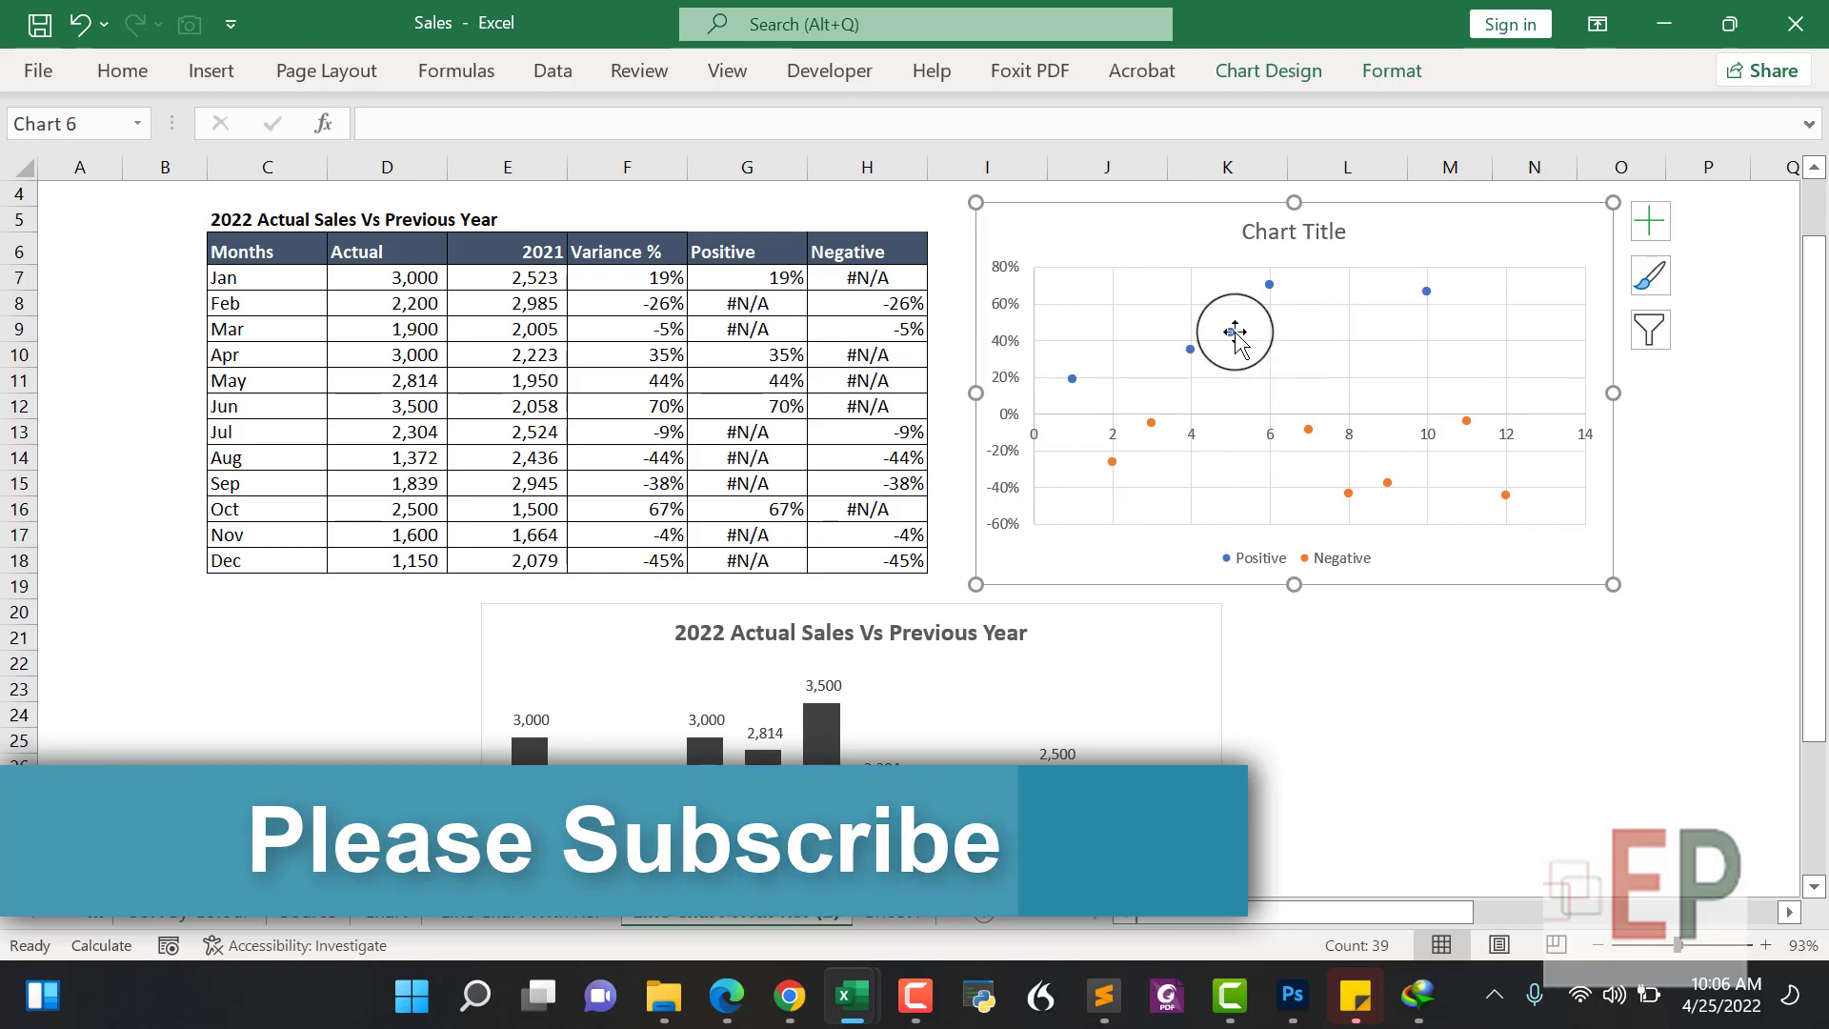
# Add error bars to the Positive and Negative series in the scatter chart
pyautogui.click(1231, 333)
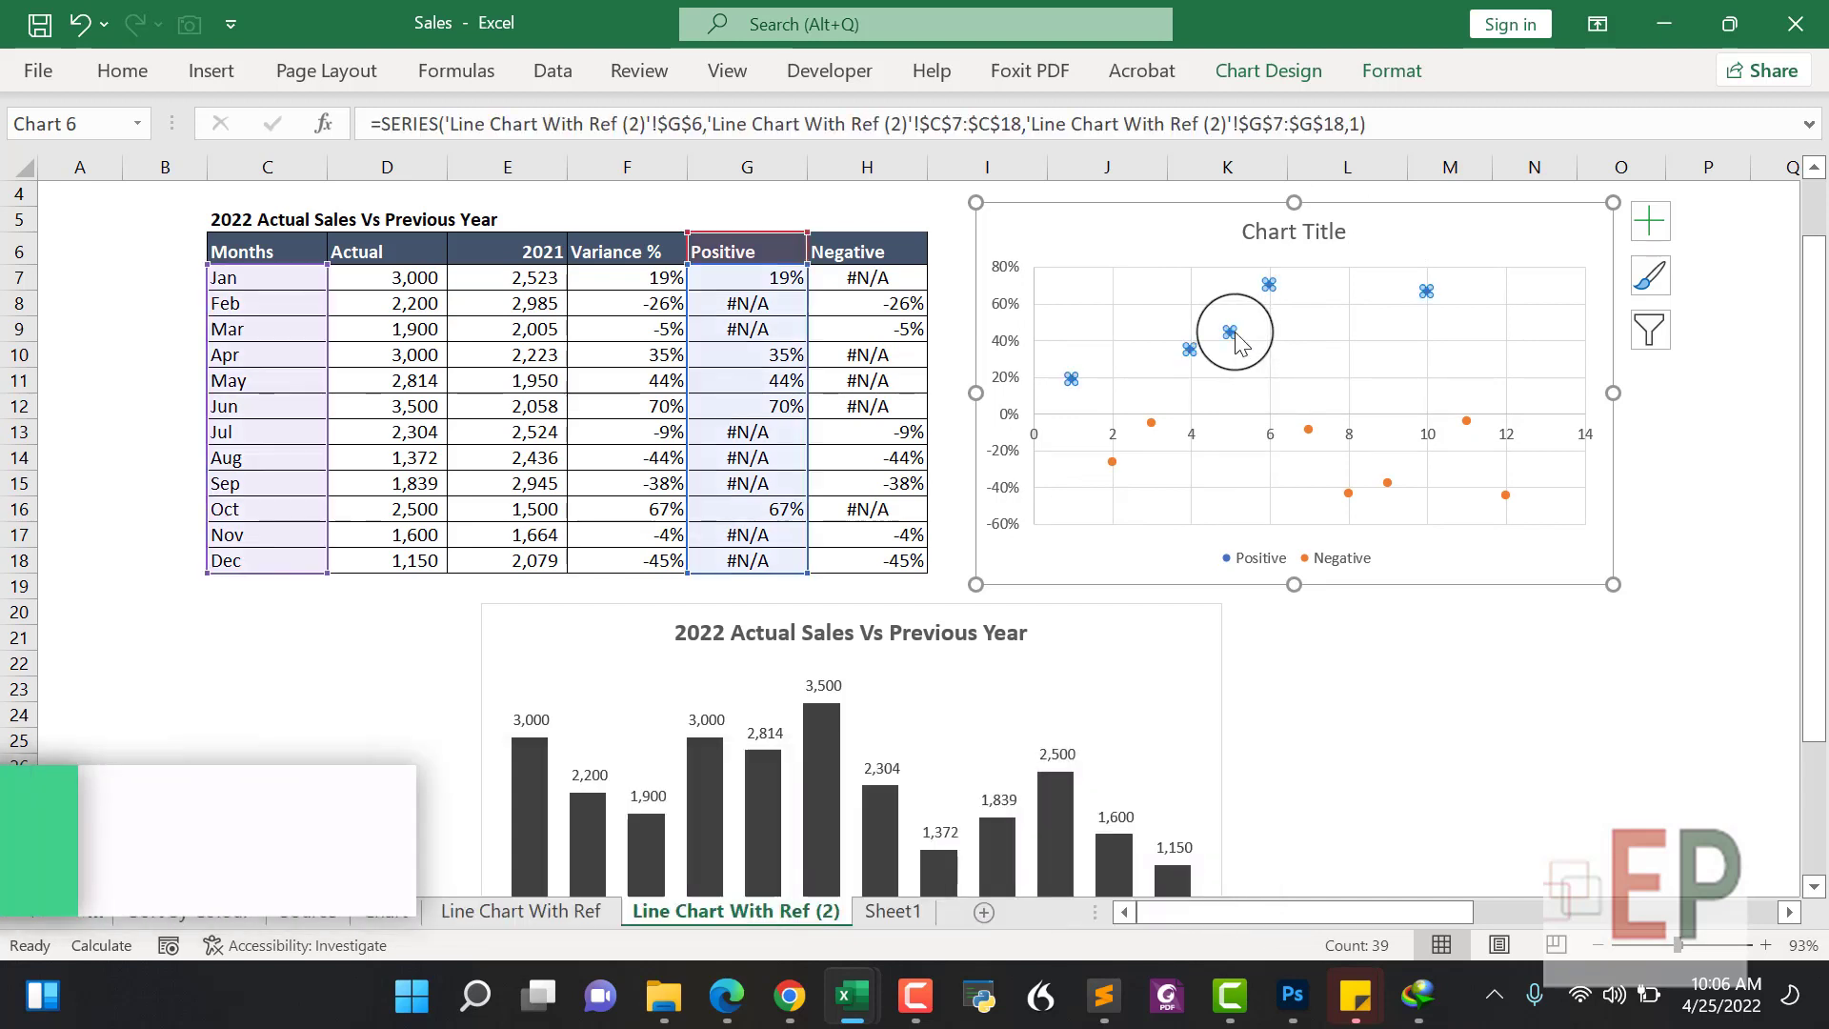
pyautogui.click(1252, 380)
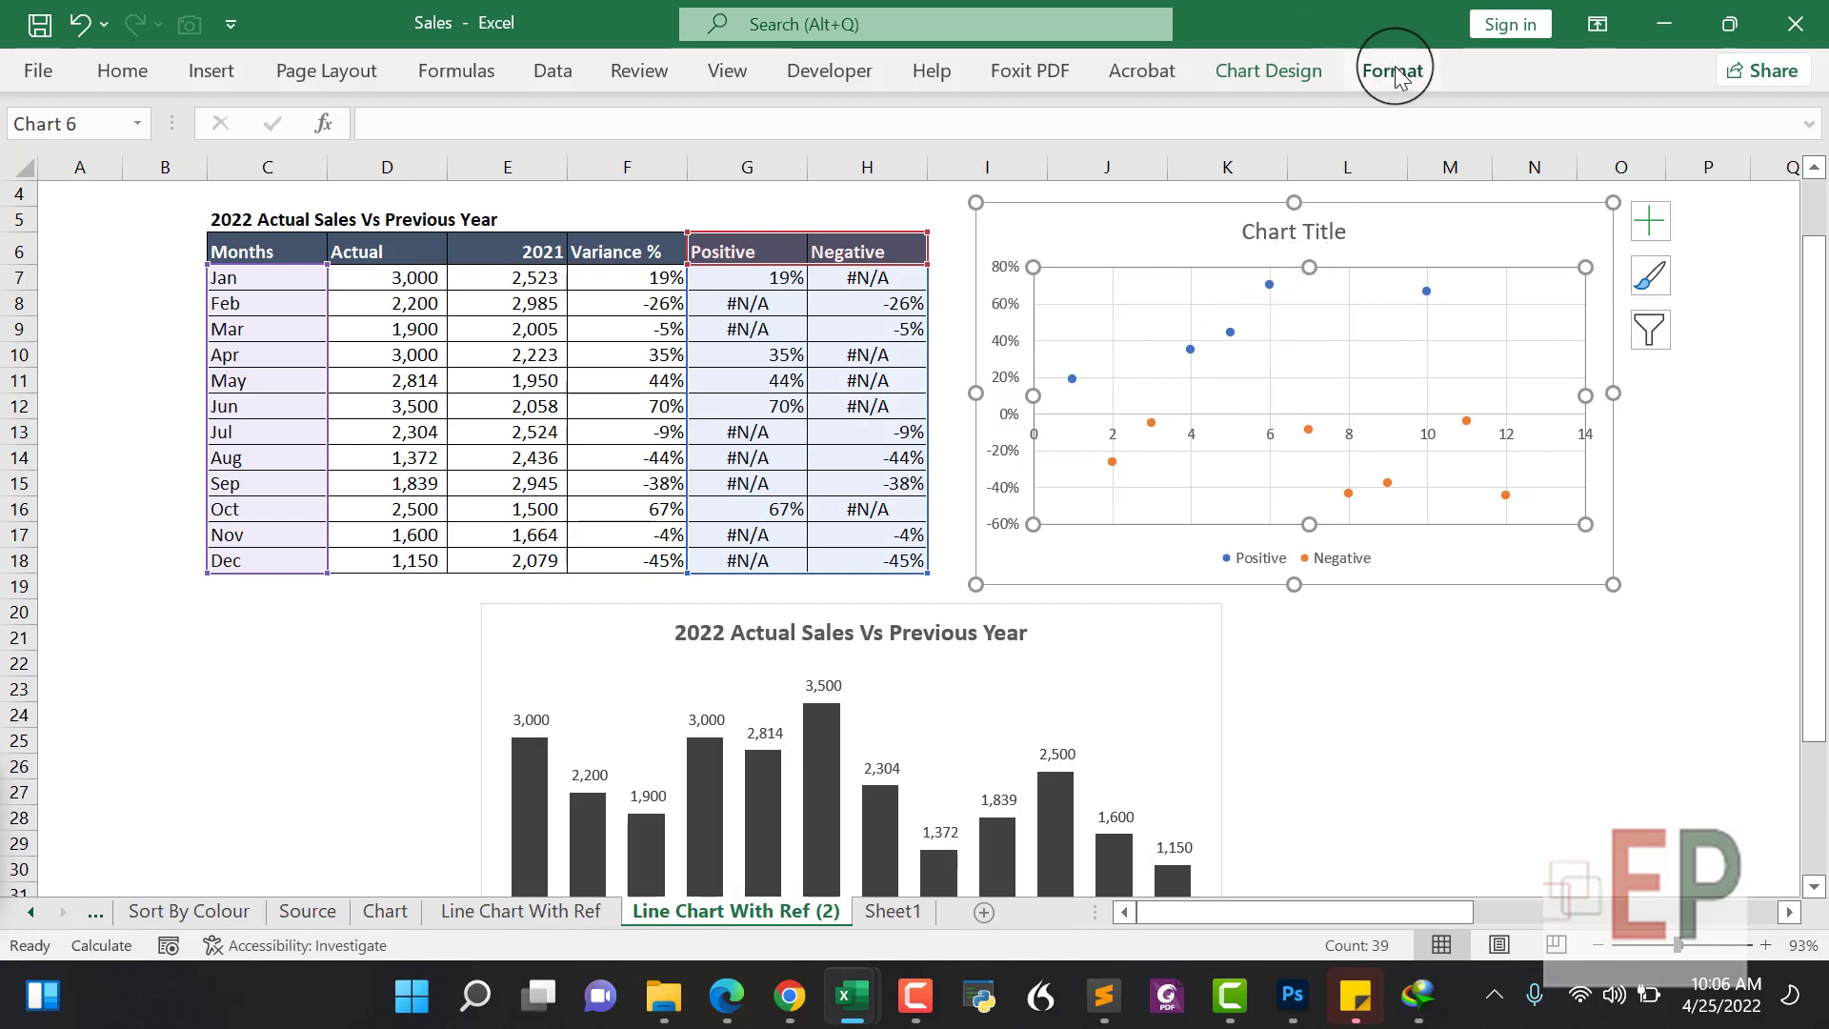
pyautogui.click(1650, 221)
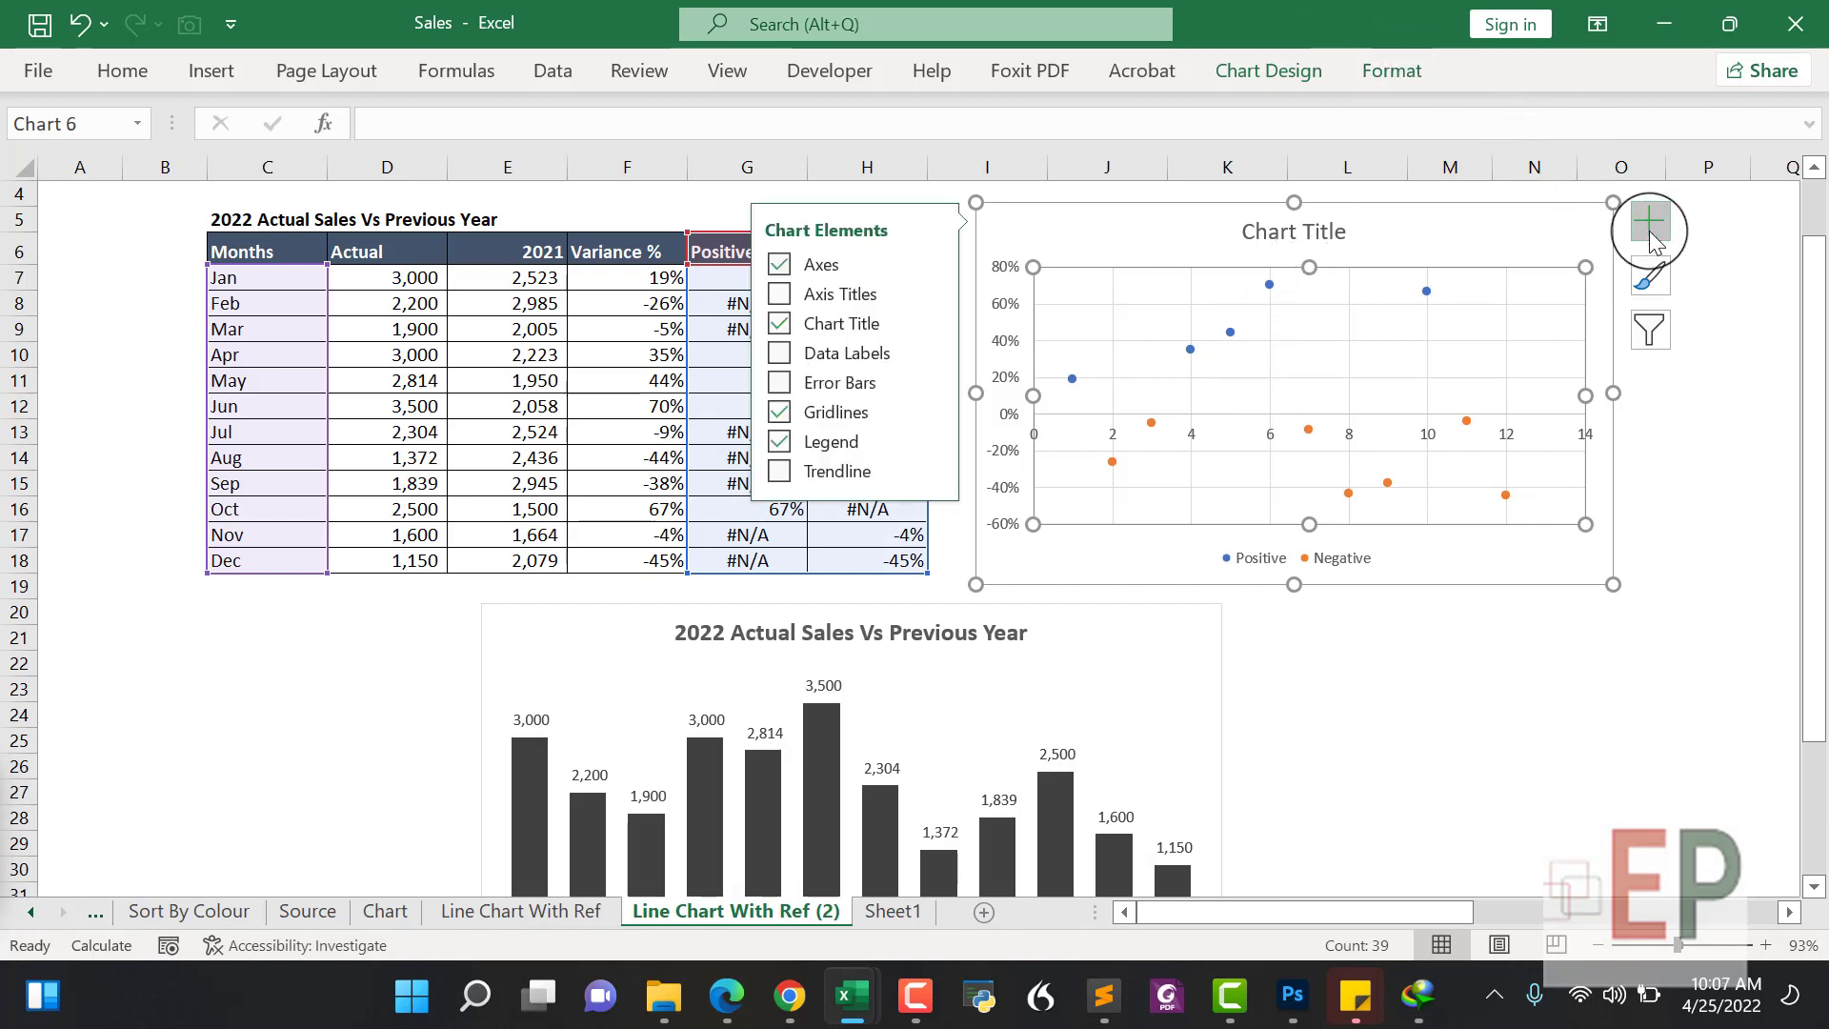
pyautogui.click(779, 383)
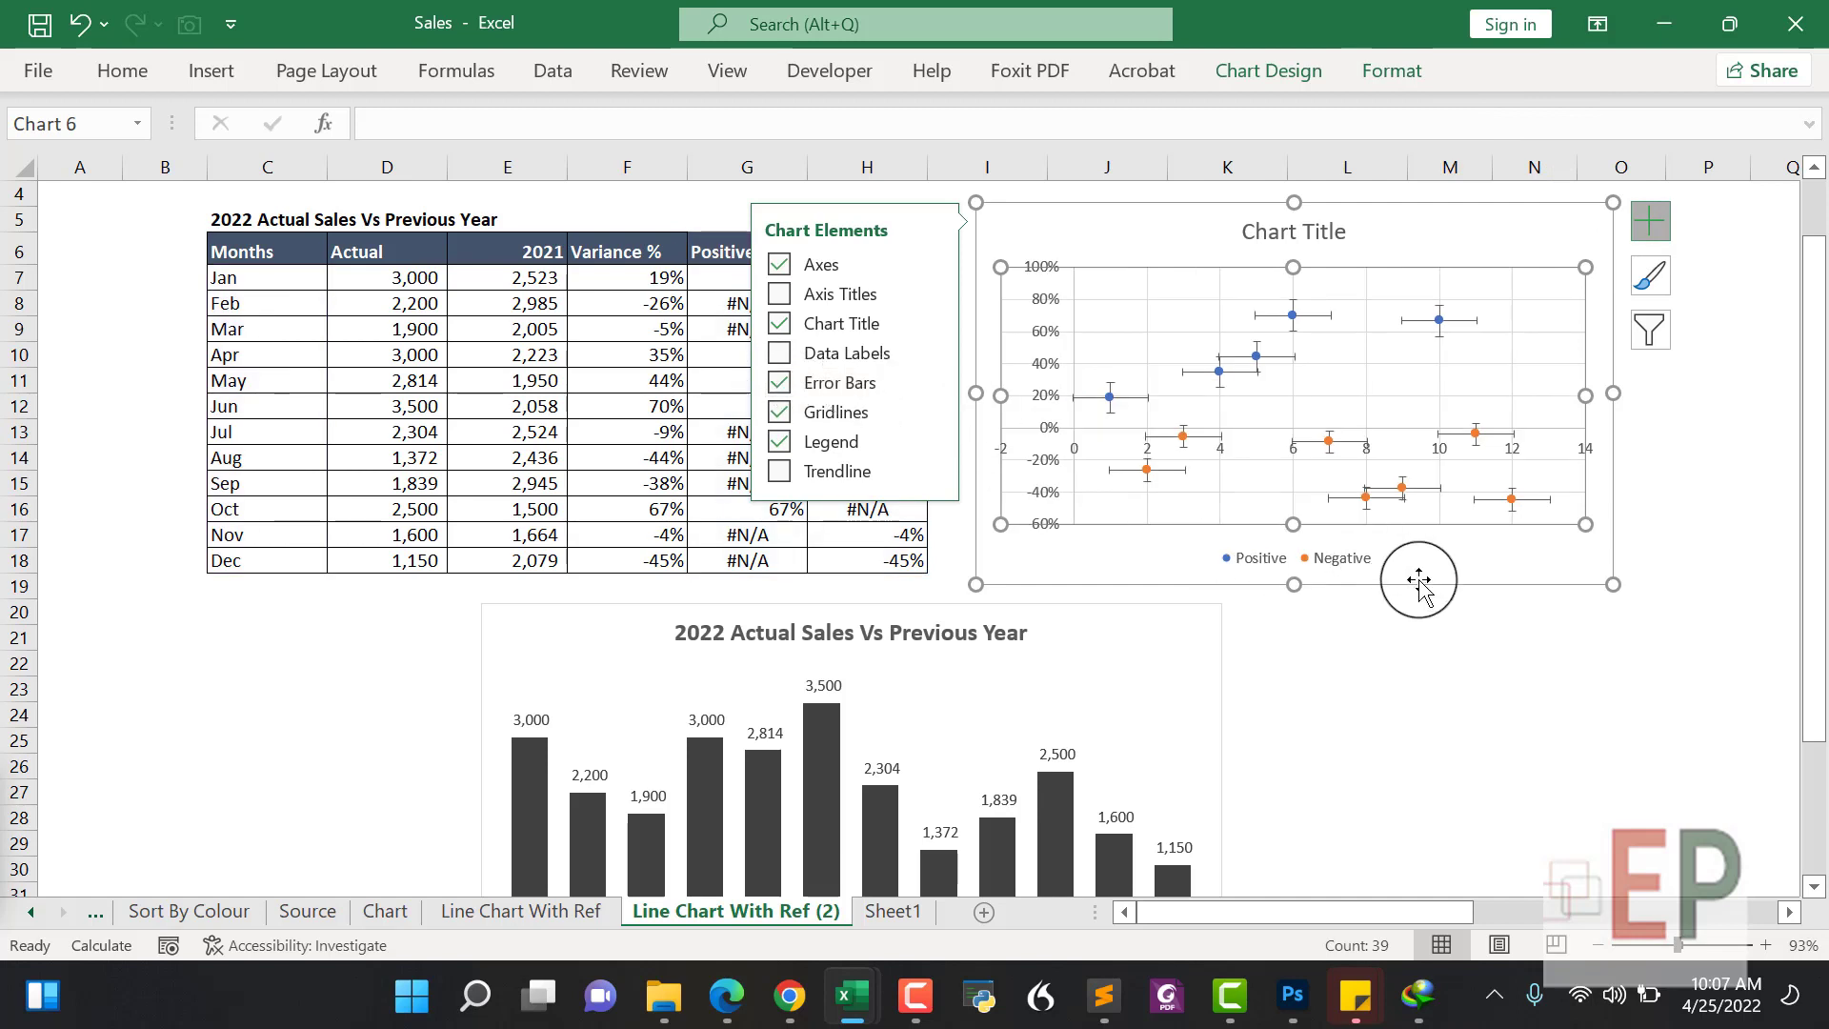
pyautogui.click(1416, 648)
# Delete the scatter chart's horizontal and vertical gridlines
pyautogui.click(1392, 398)
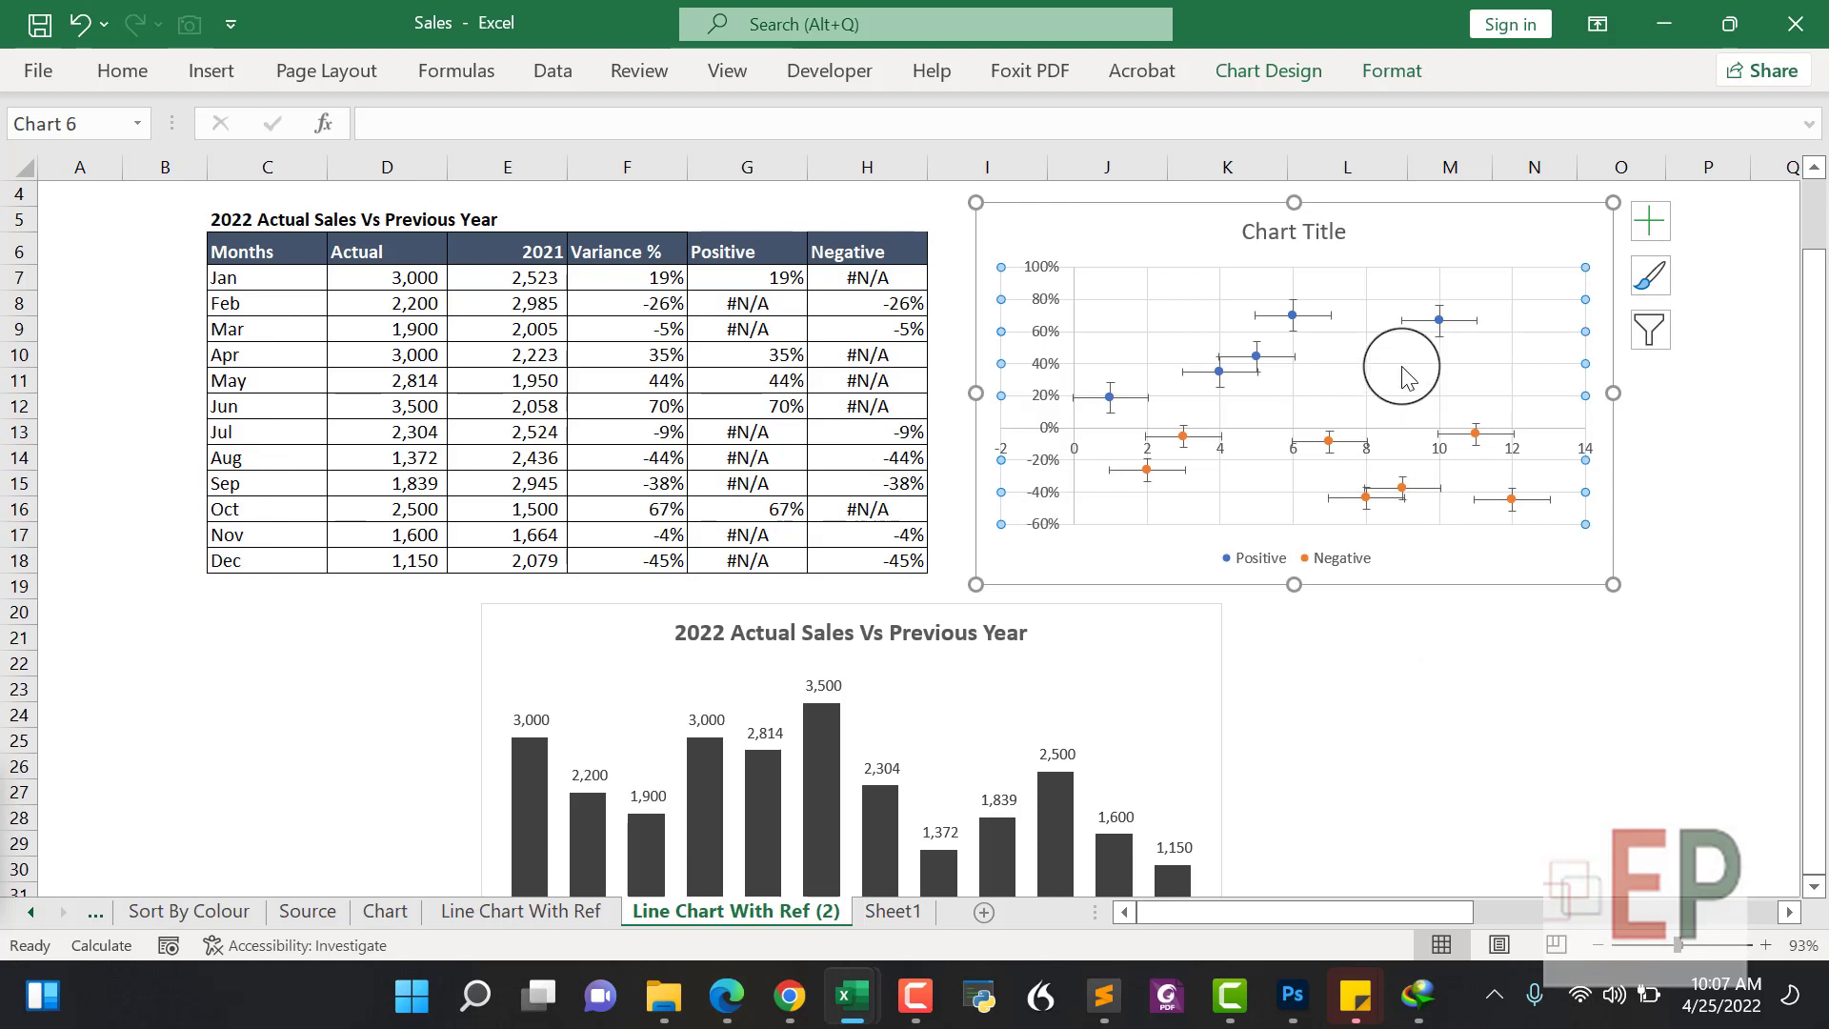
pyautogui.press('Delete')
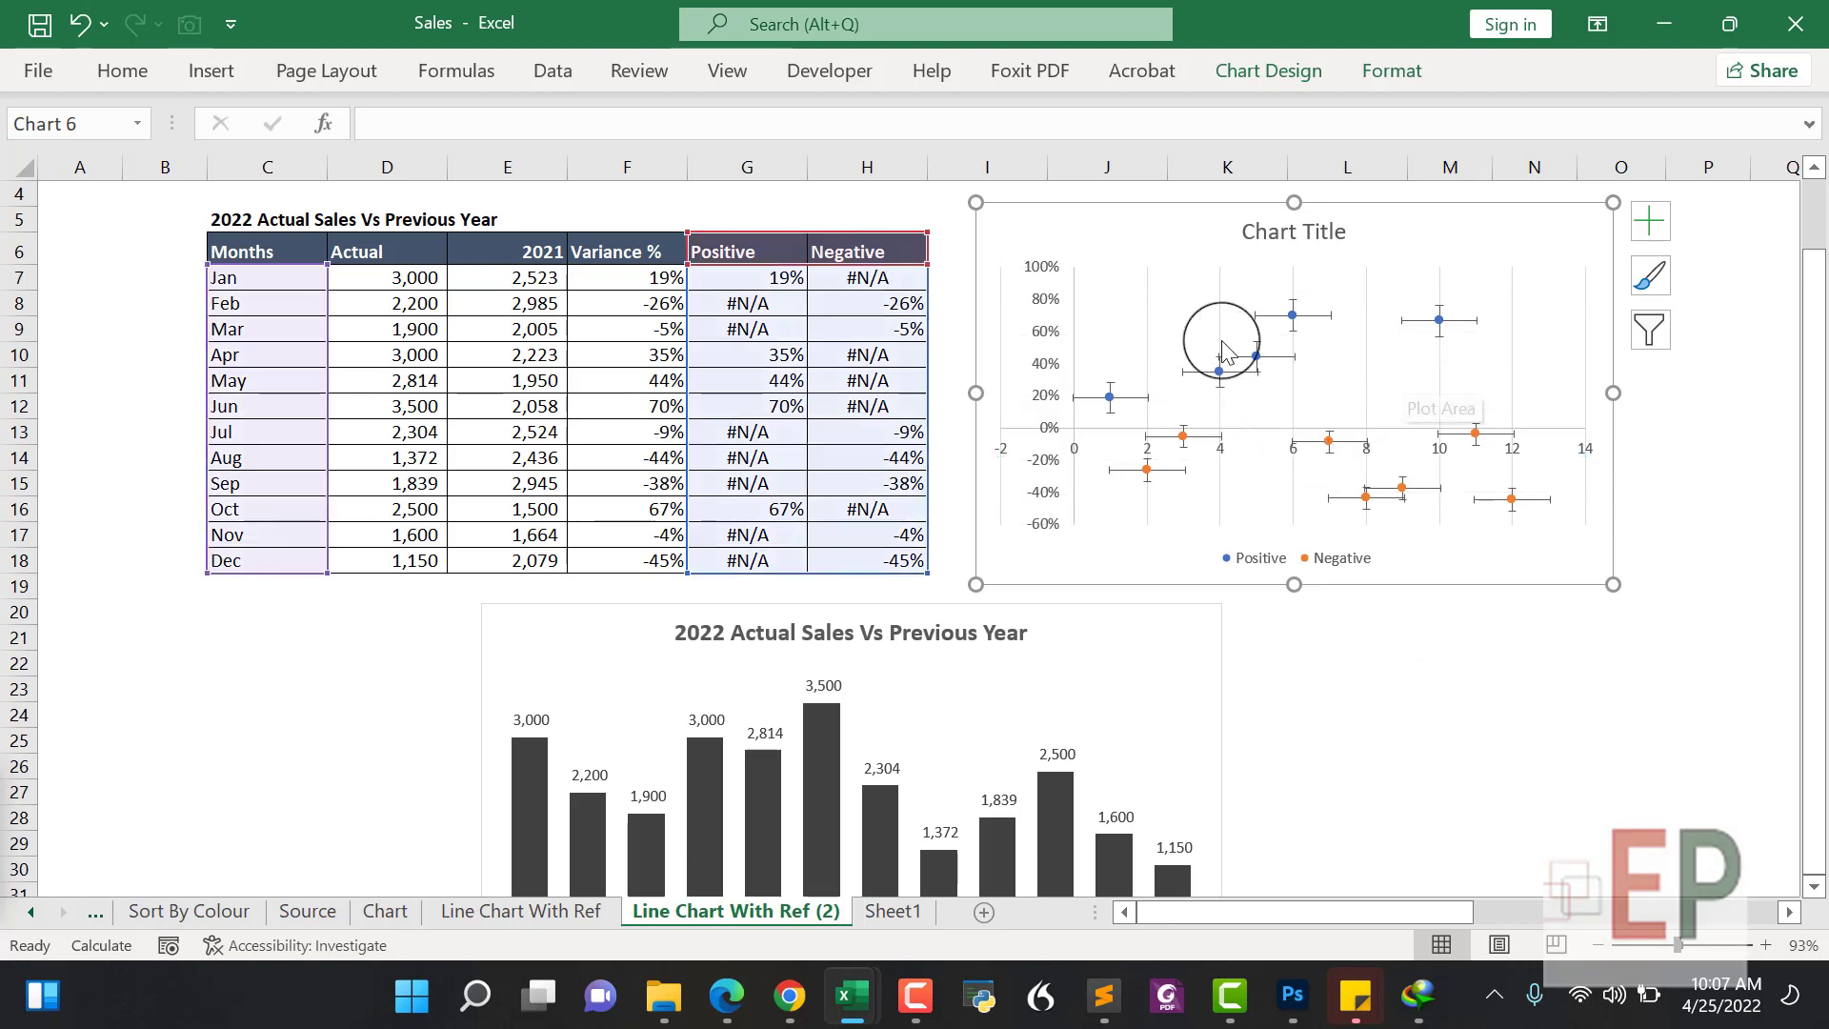
pyautogui.click(1221, 303)
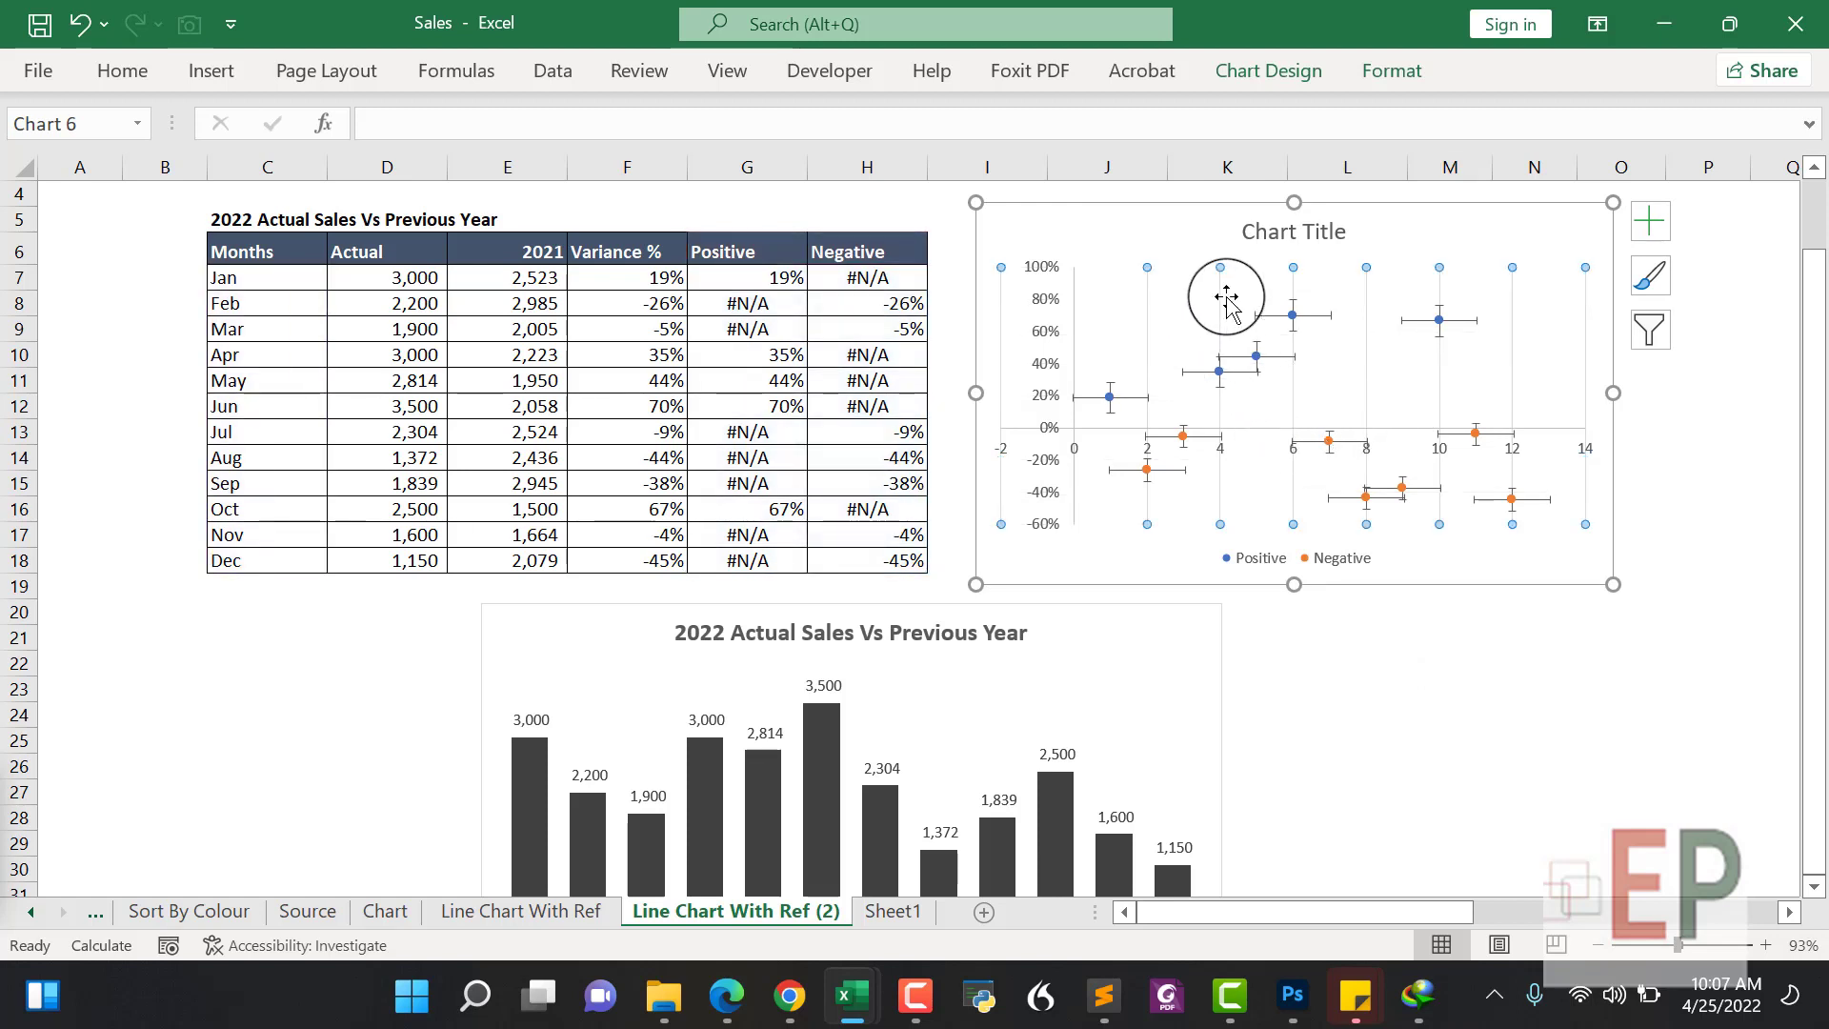
pyautogui.press('Delete')
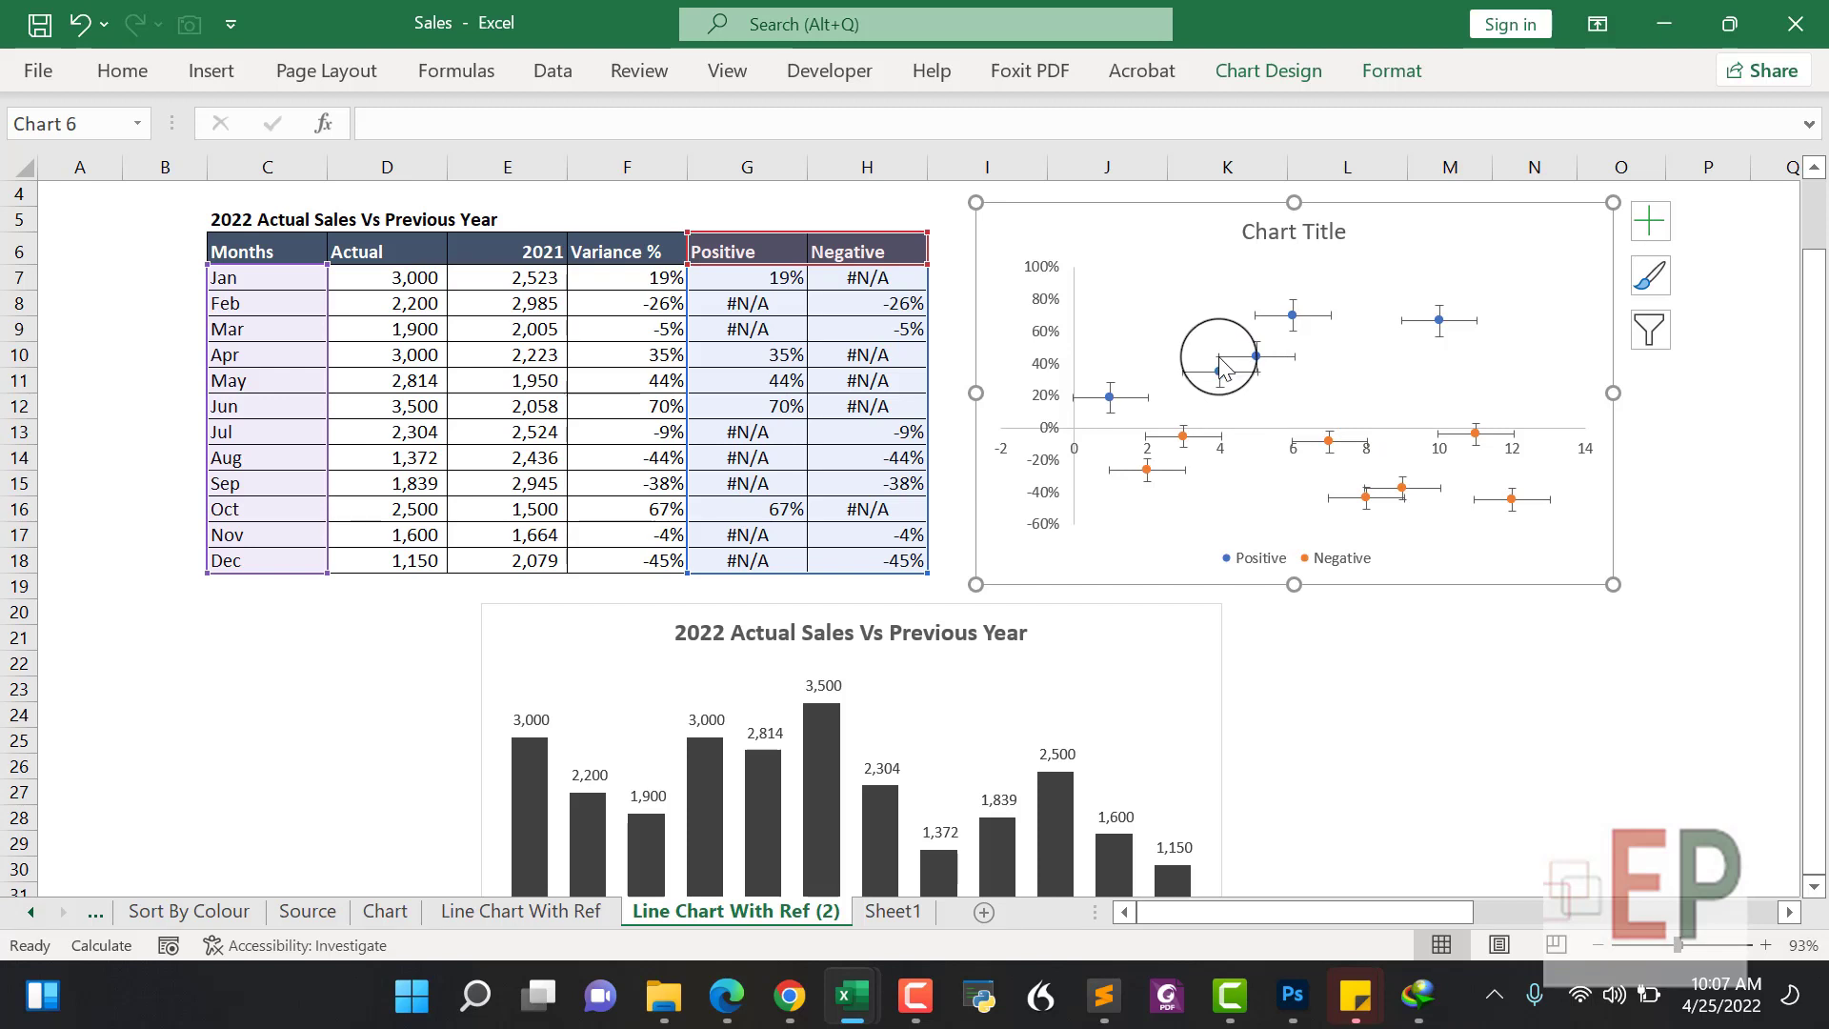
# Set the scatter chart's horizontal axis line width to 2 pt and close the formatting pane
pyautogui.click(1223, 430)
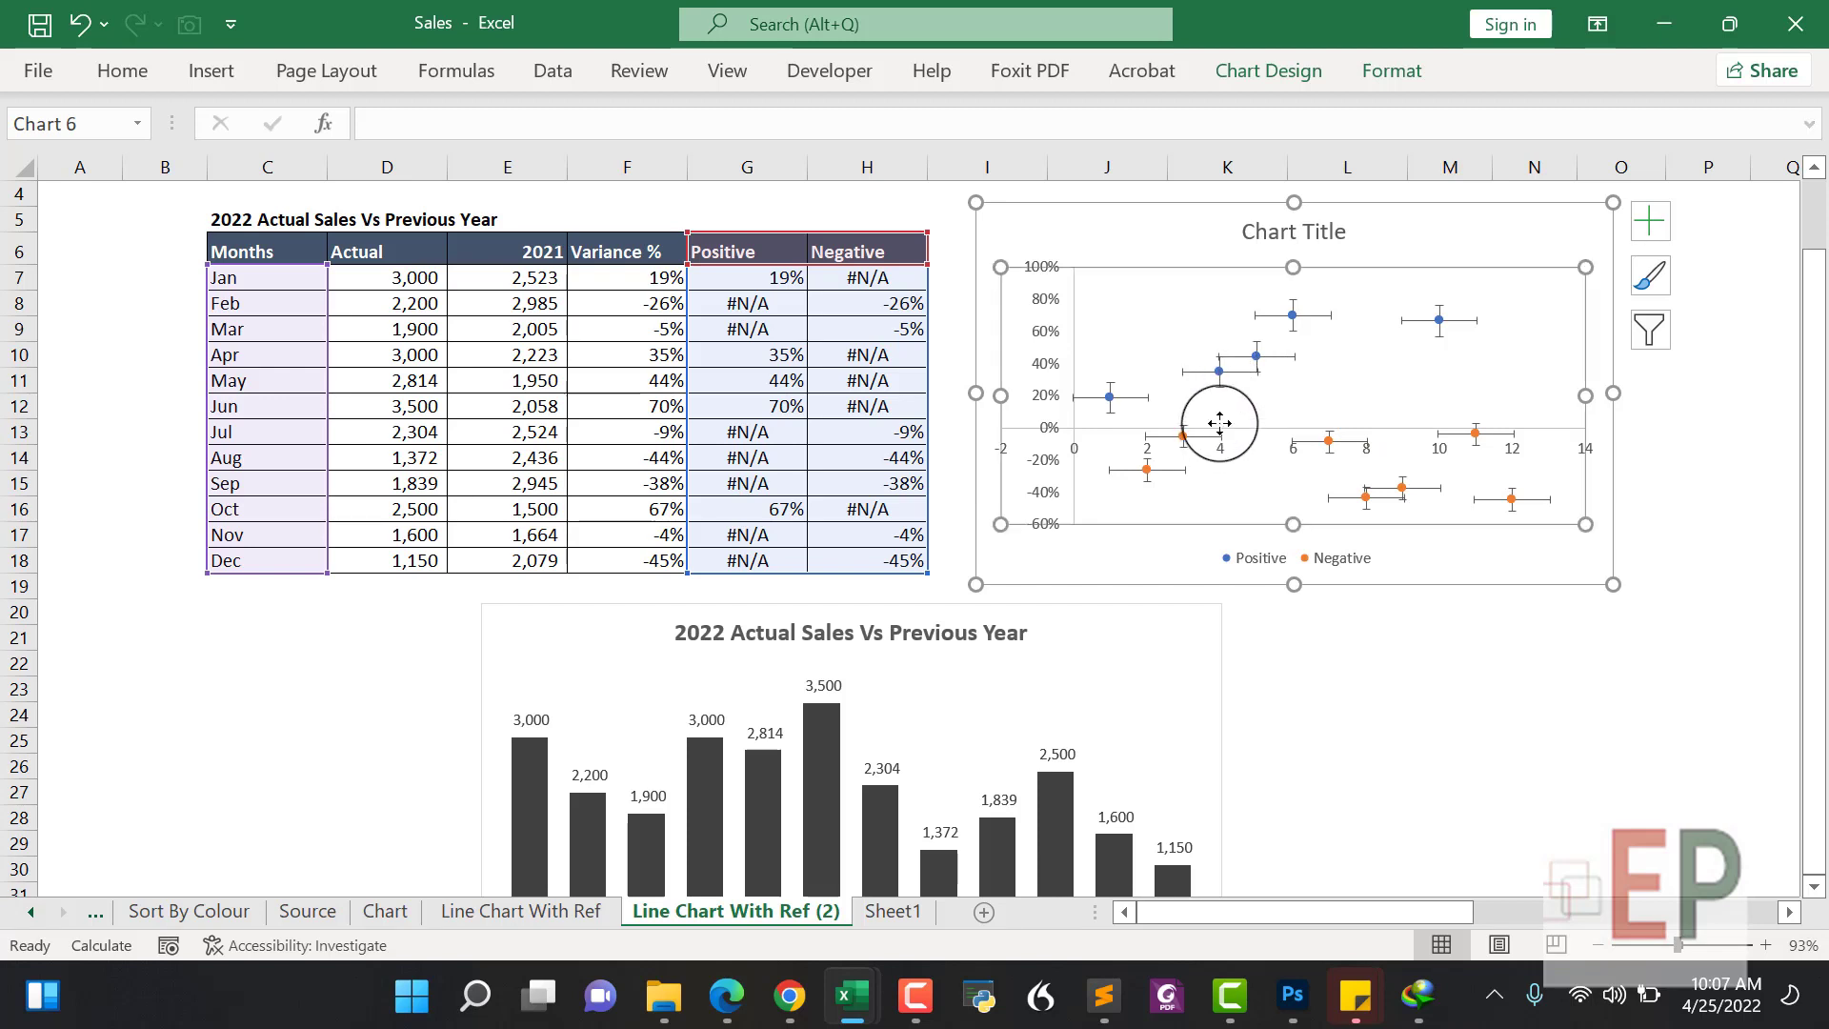
pyautogui.click(1225, 438)
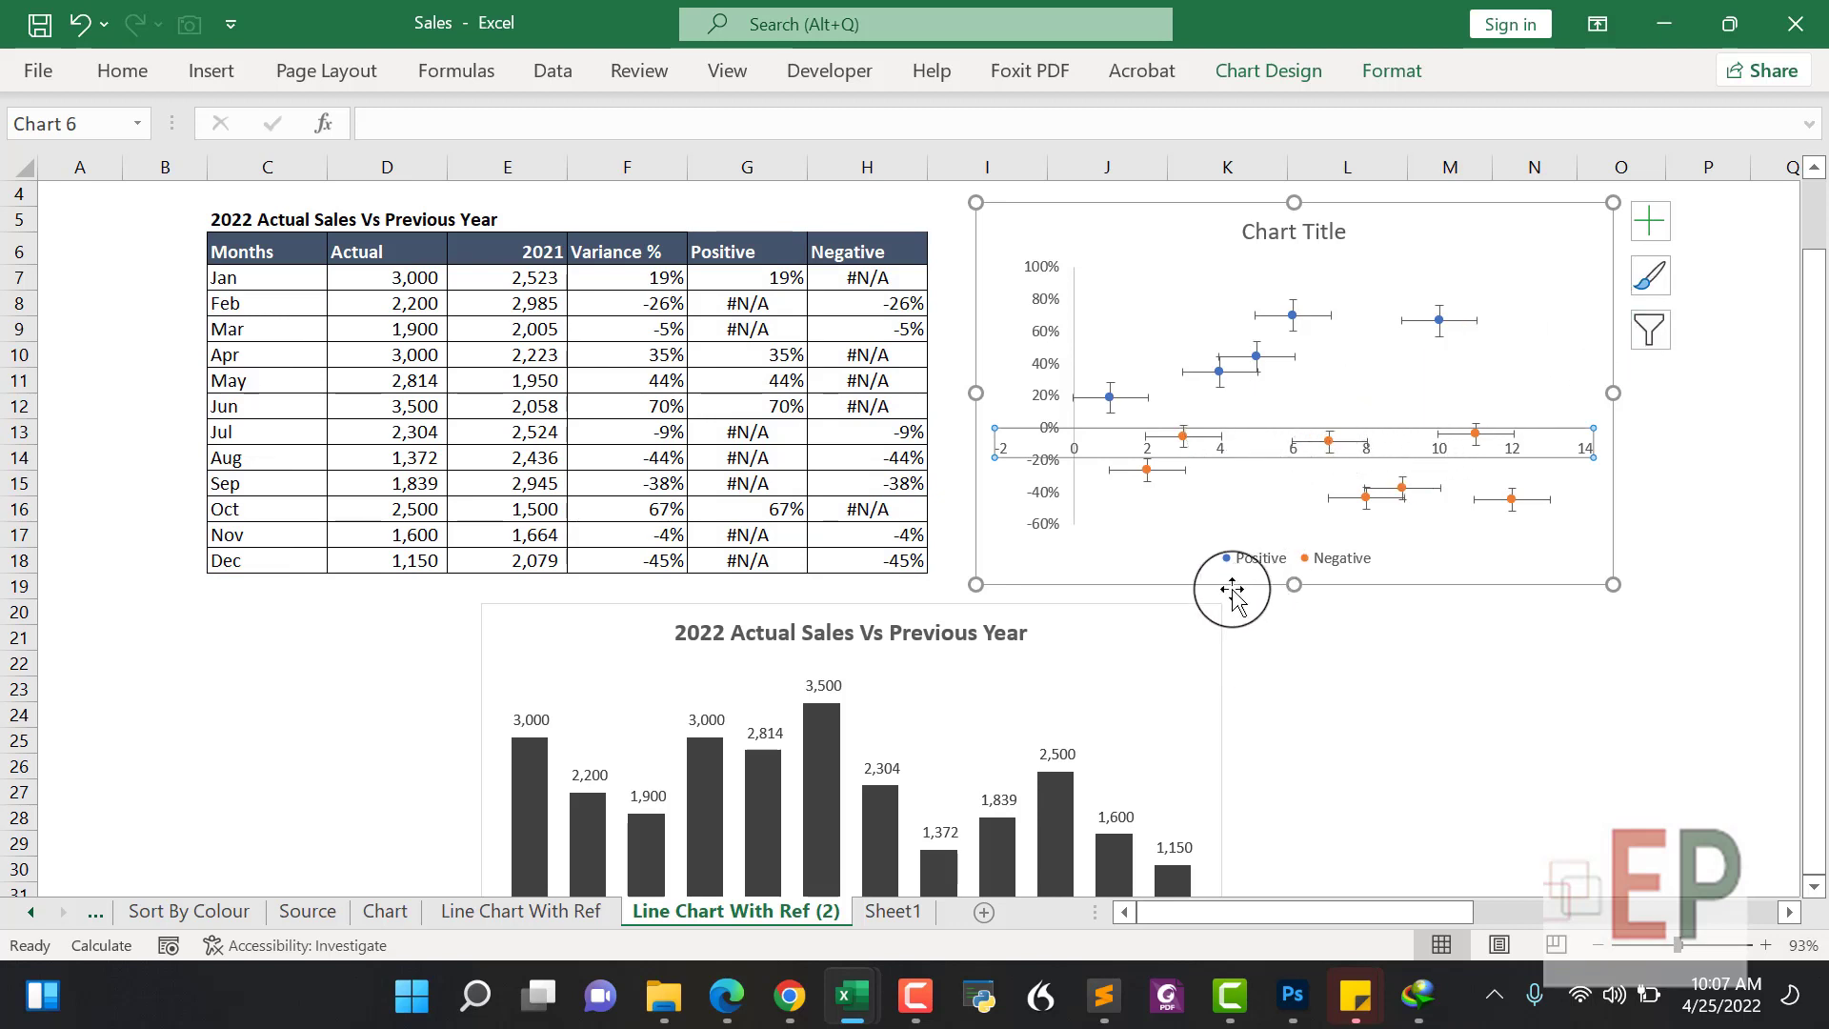
pyautogui.rightClick(1238, 437)
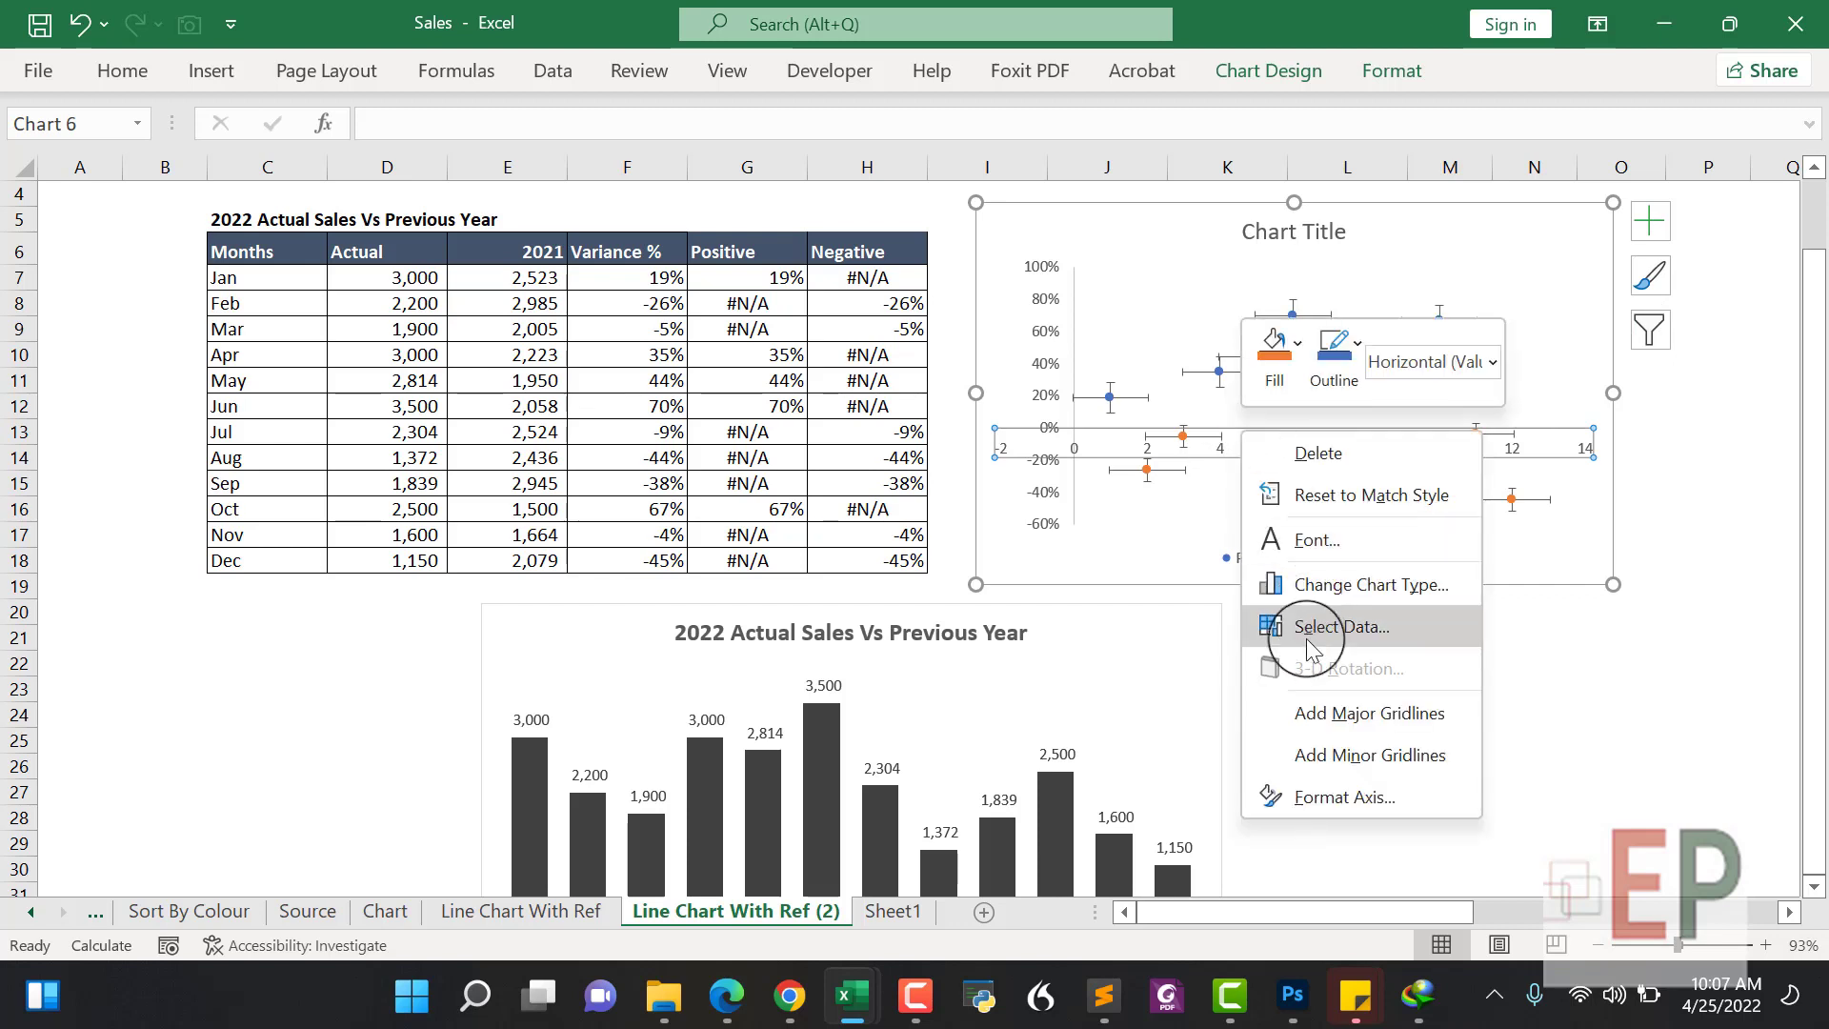
pyautogui.click(1314, 798)
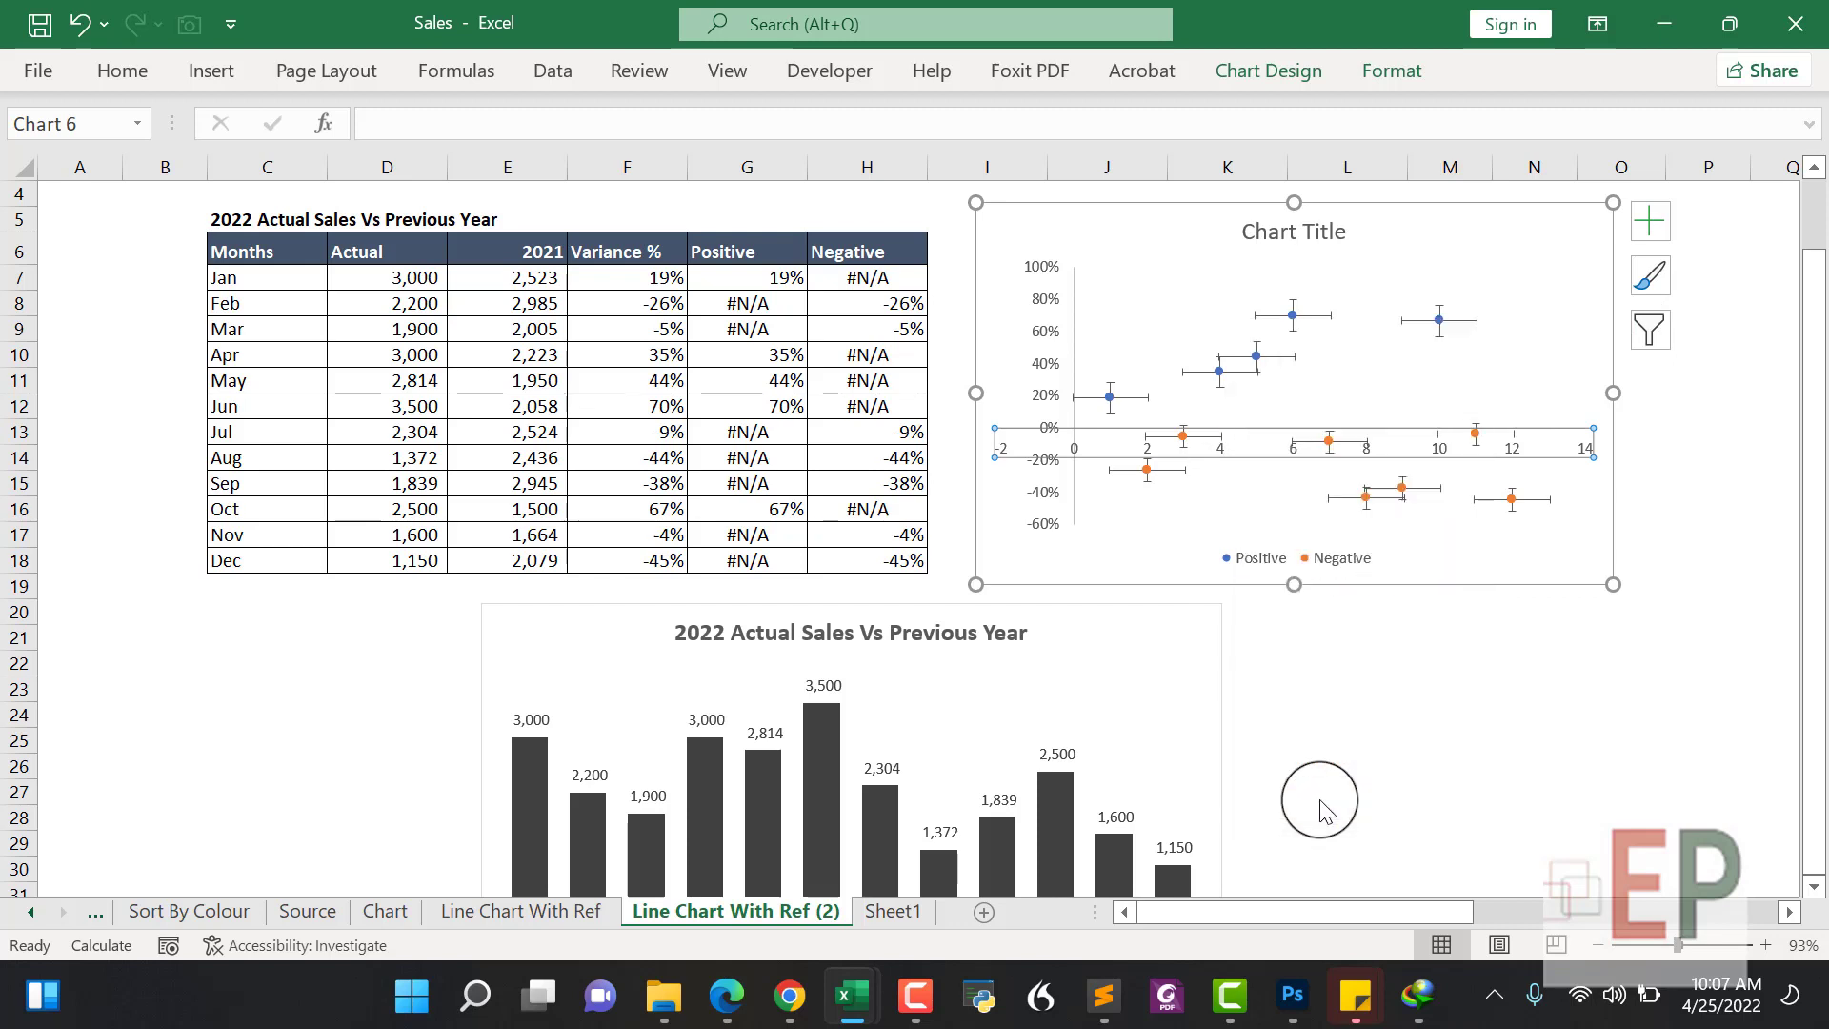
pyautogui.scroll(-2, 1593, 617)
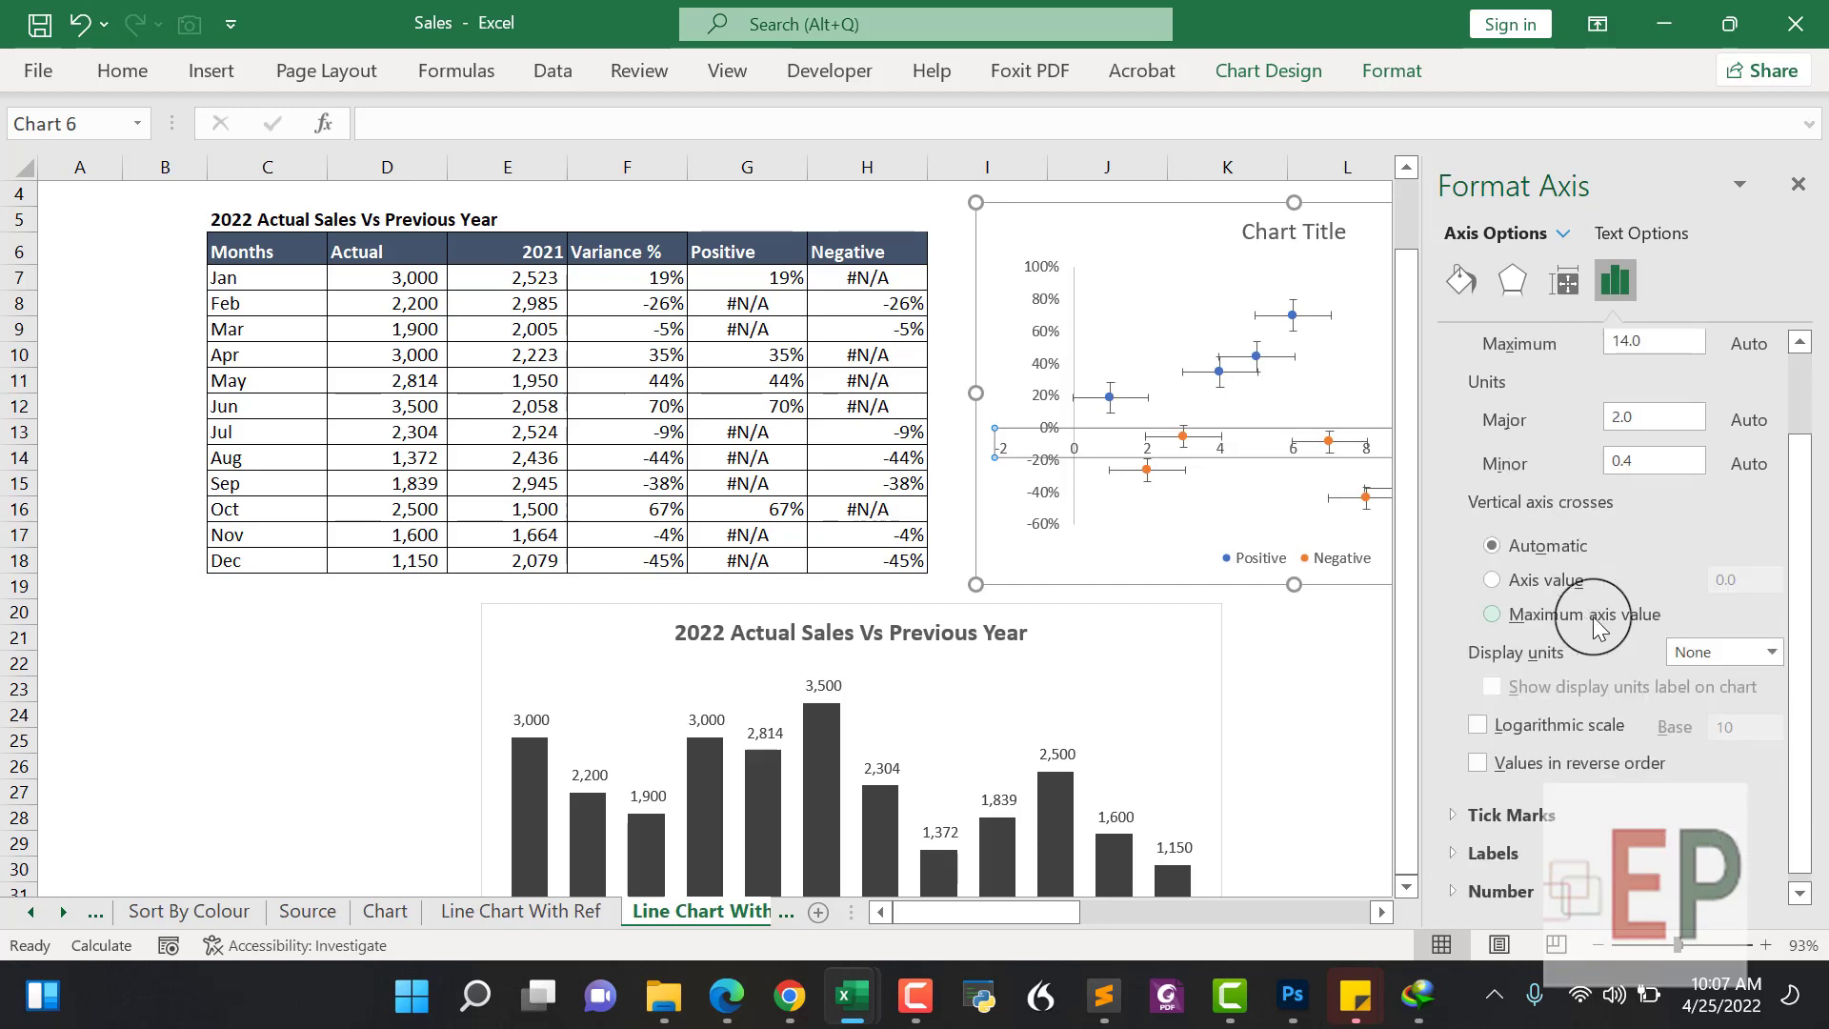
pyautogui.scroll(2, 1597, 624)
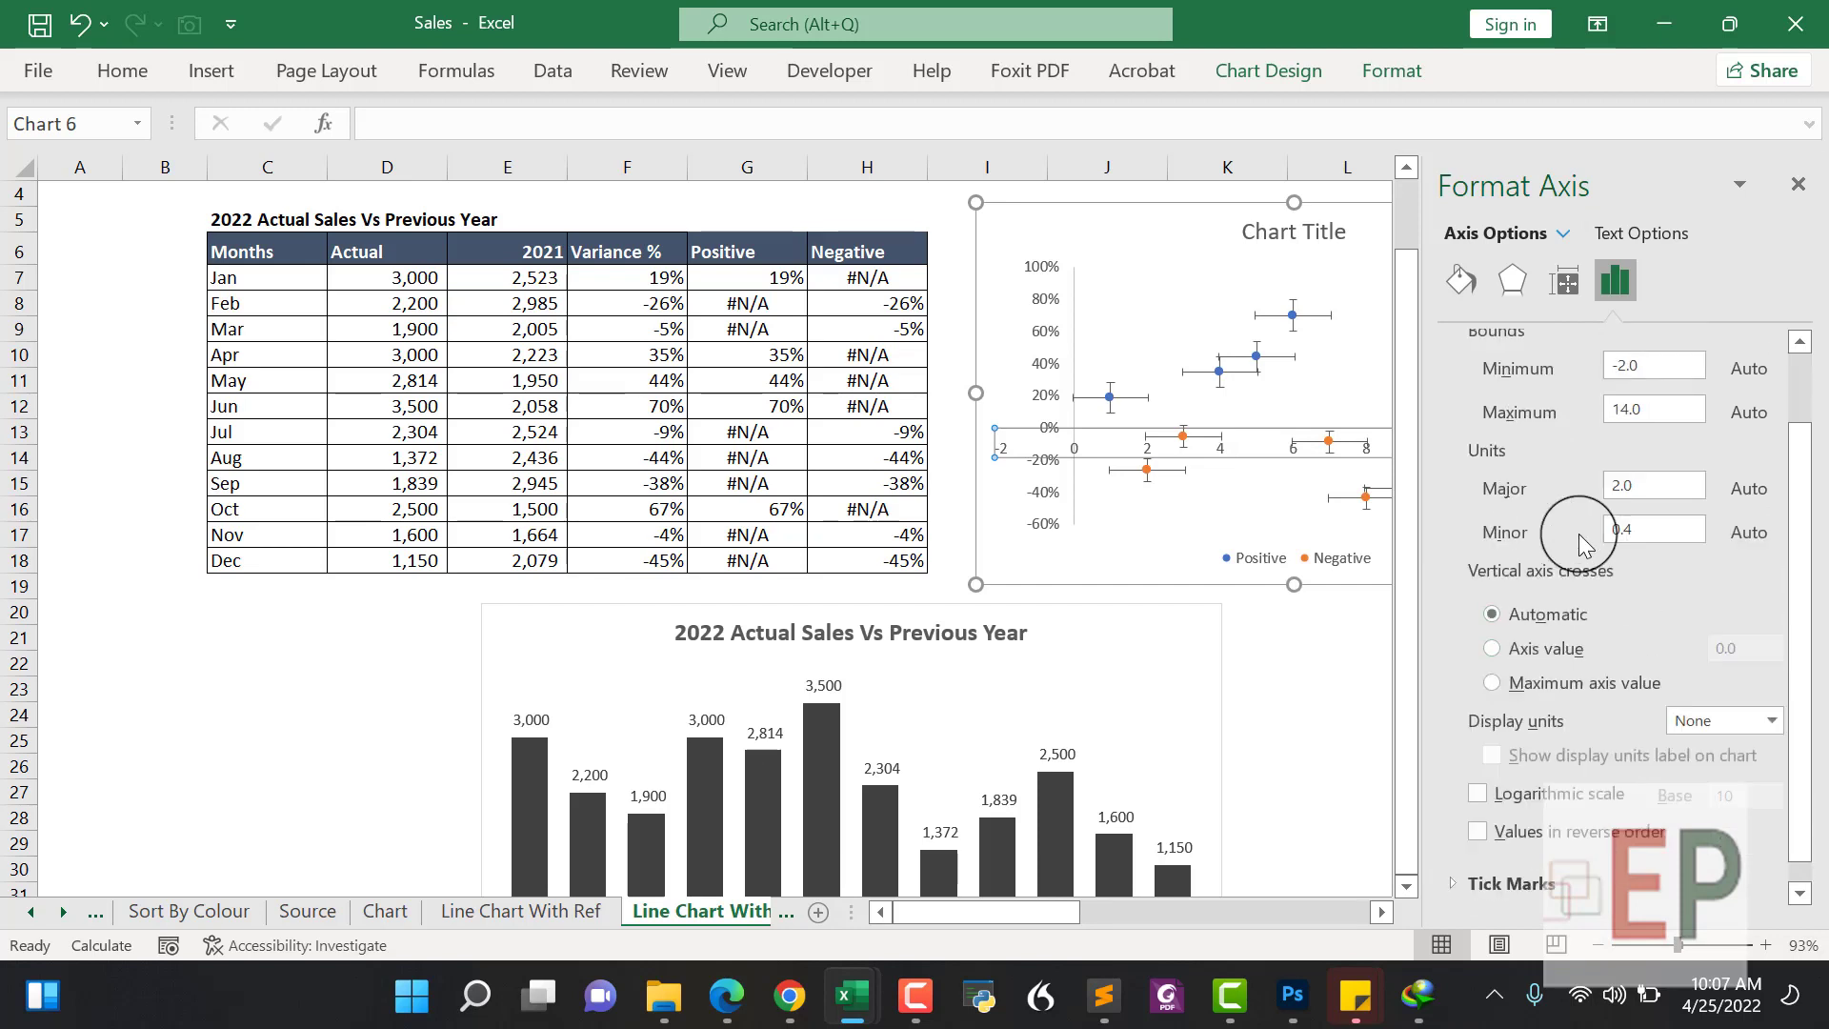
pyautogui.click(1448, 277)
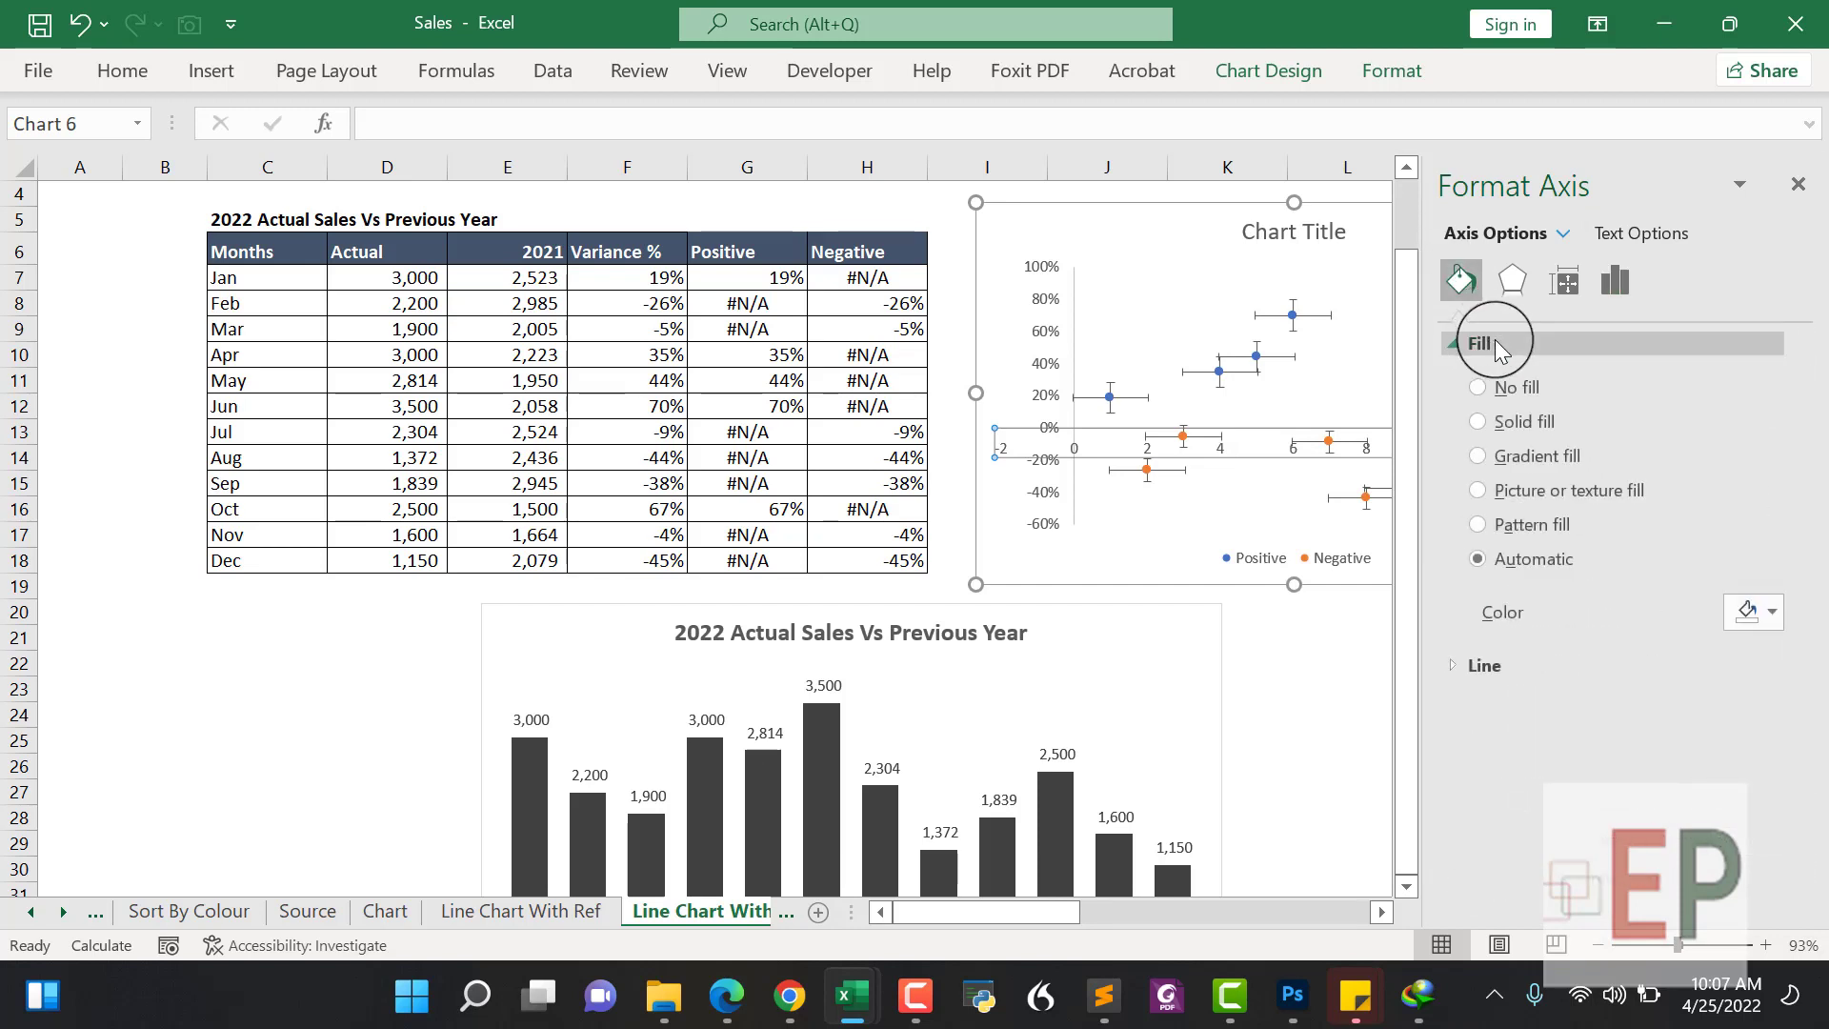
pyautogui.click(1449, 667)
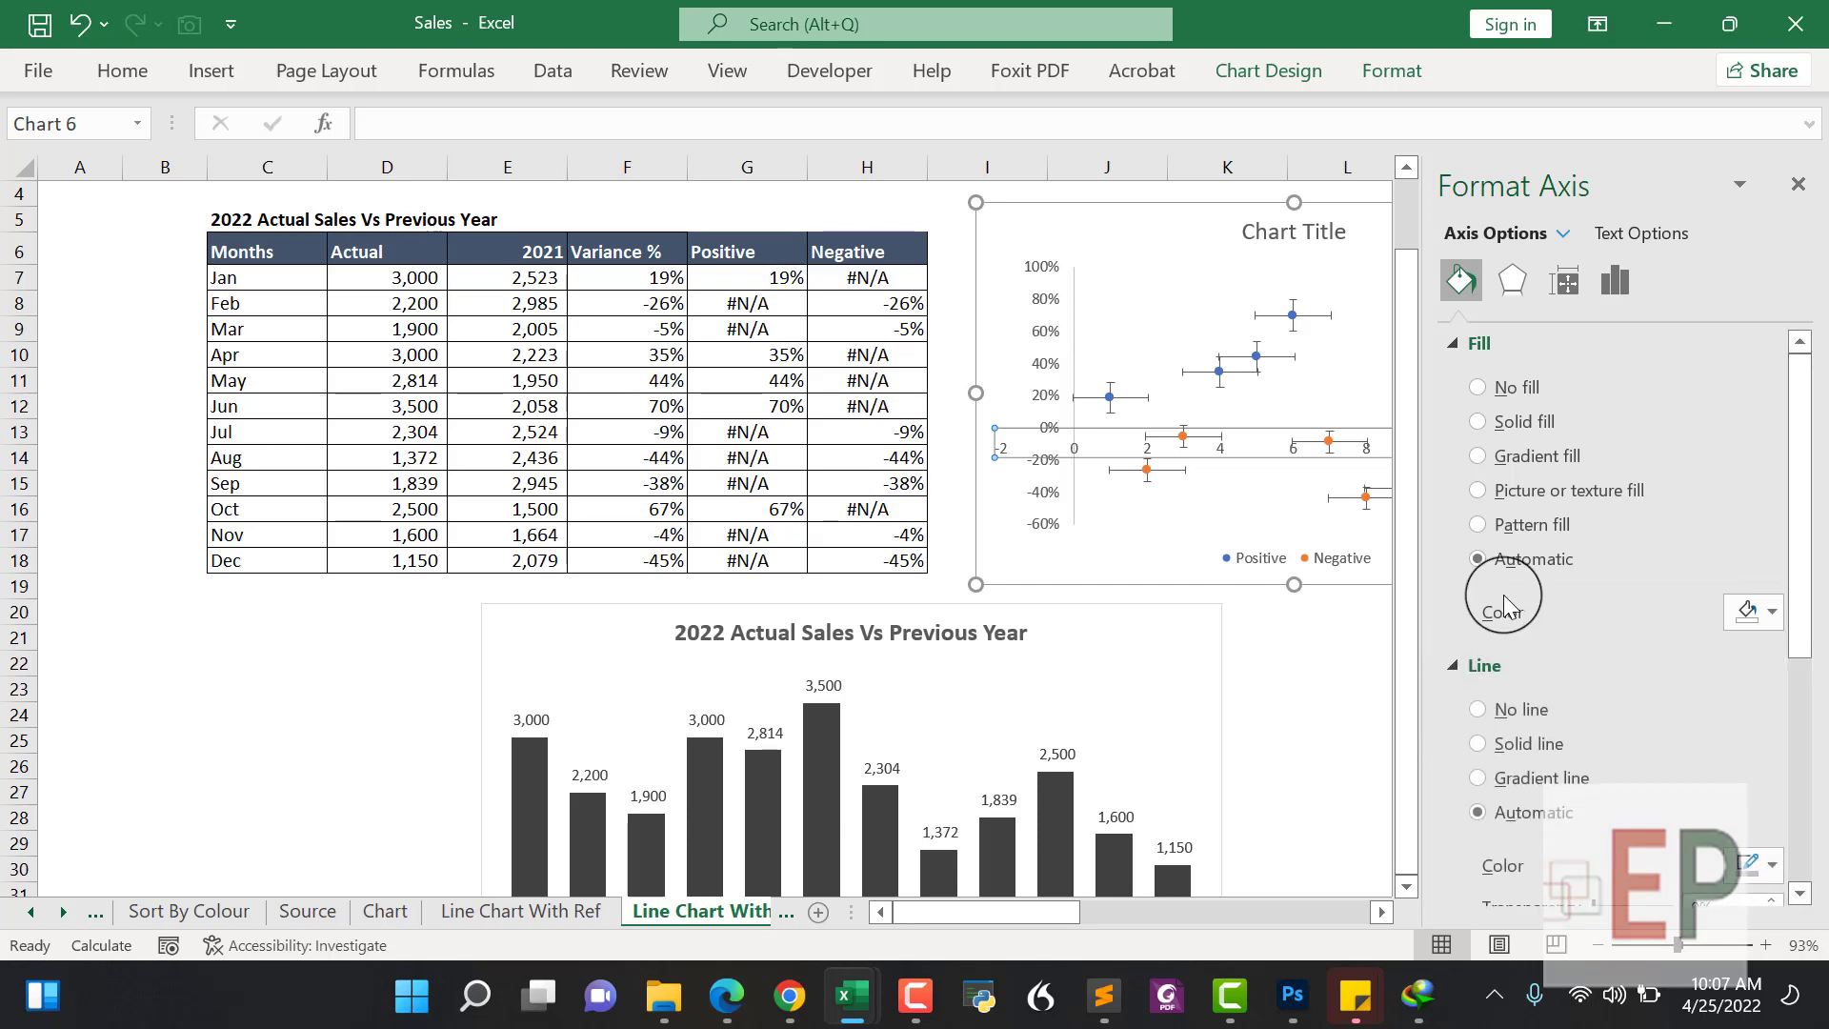
pyautogui.scroll(-1, 1524, 629)
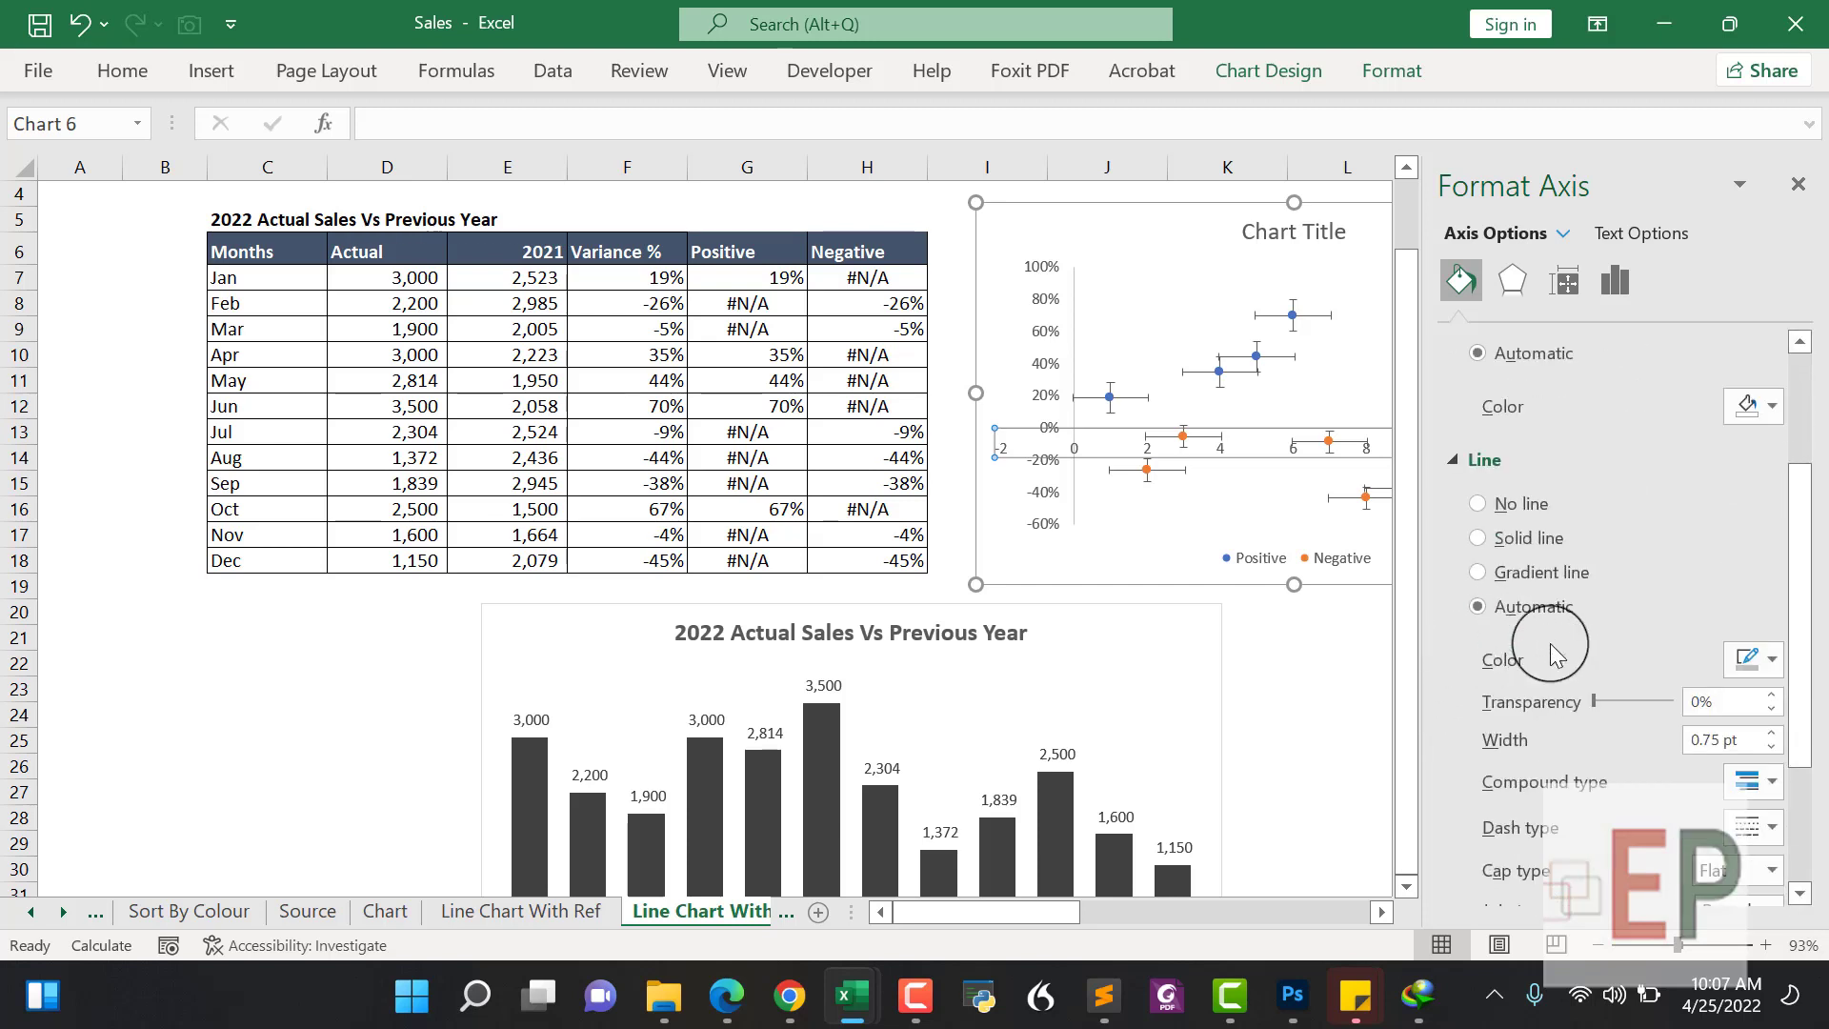
pyautogui.click(1771, 734)
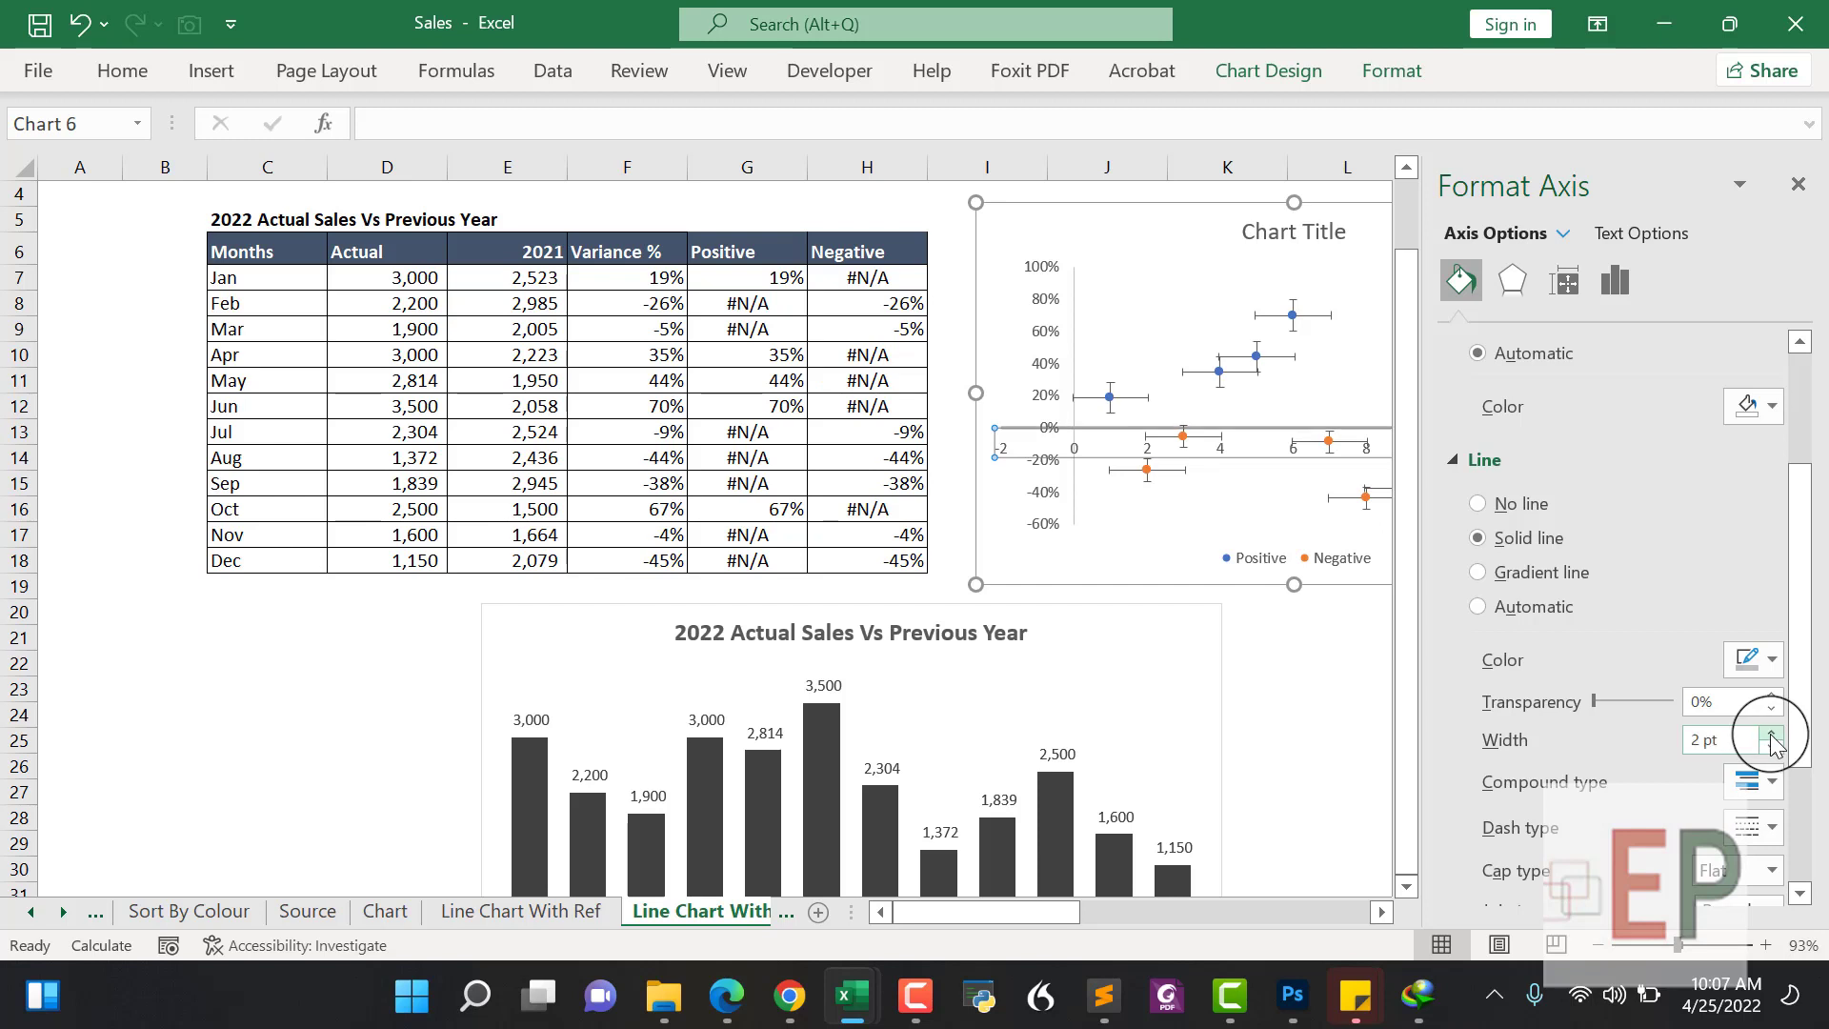
pyautogui.click(1178, 539)
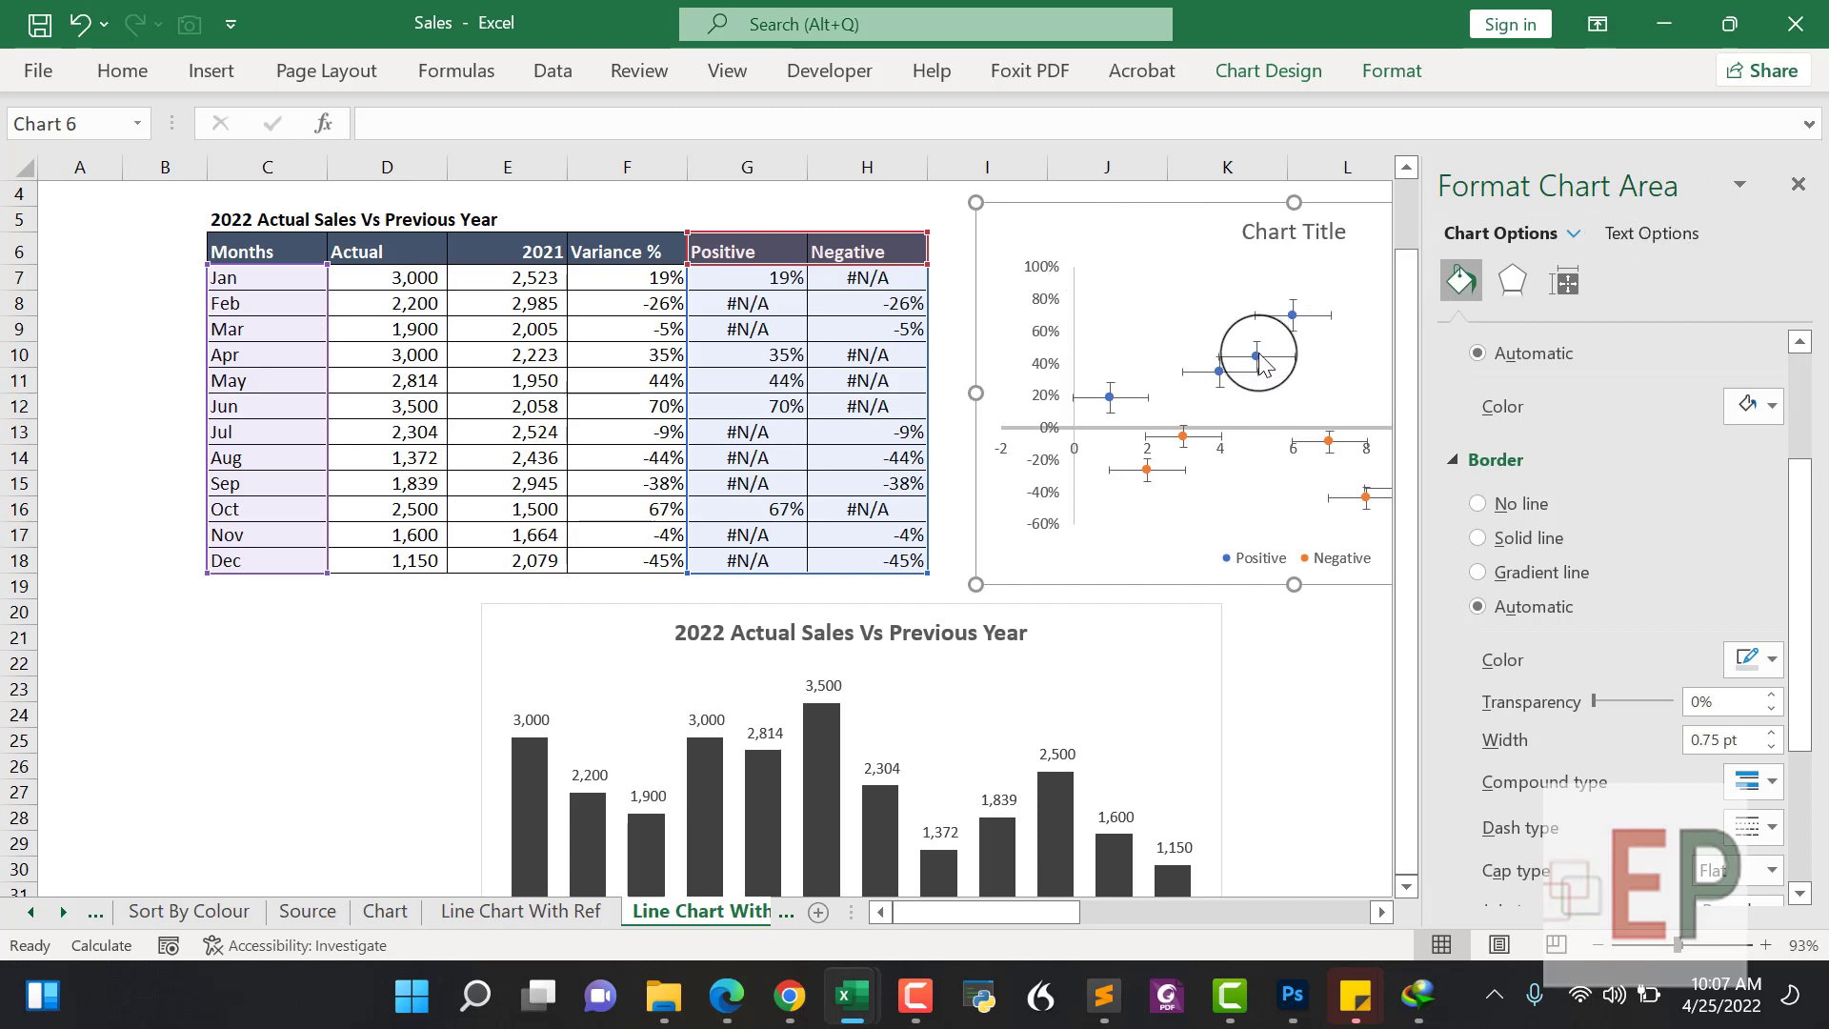
pyautogui.click(1797, 184)
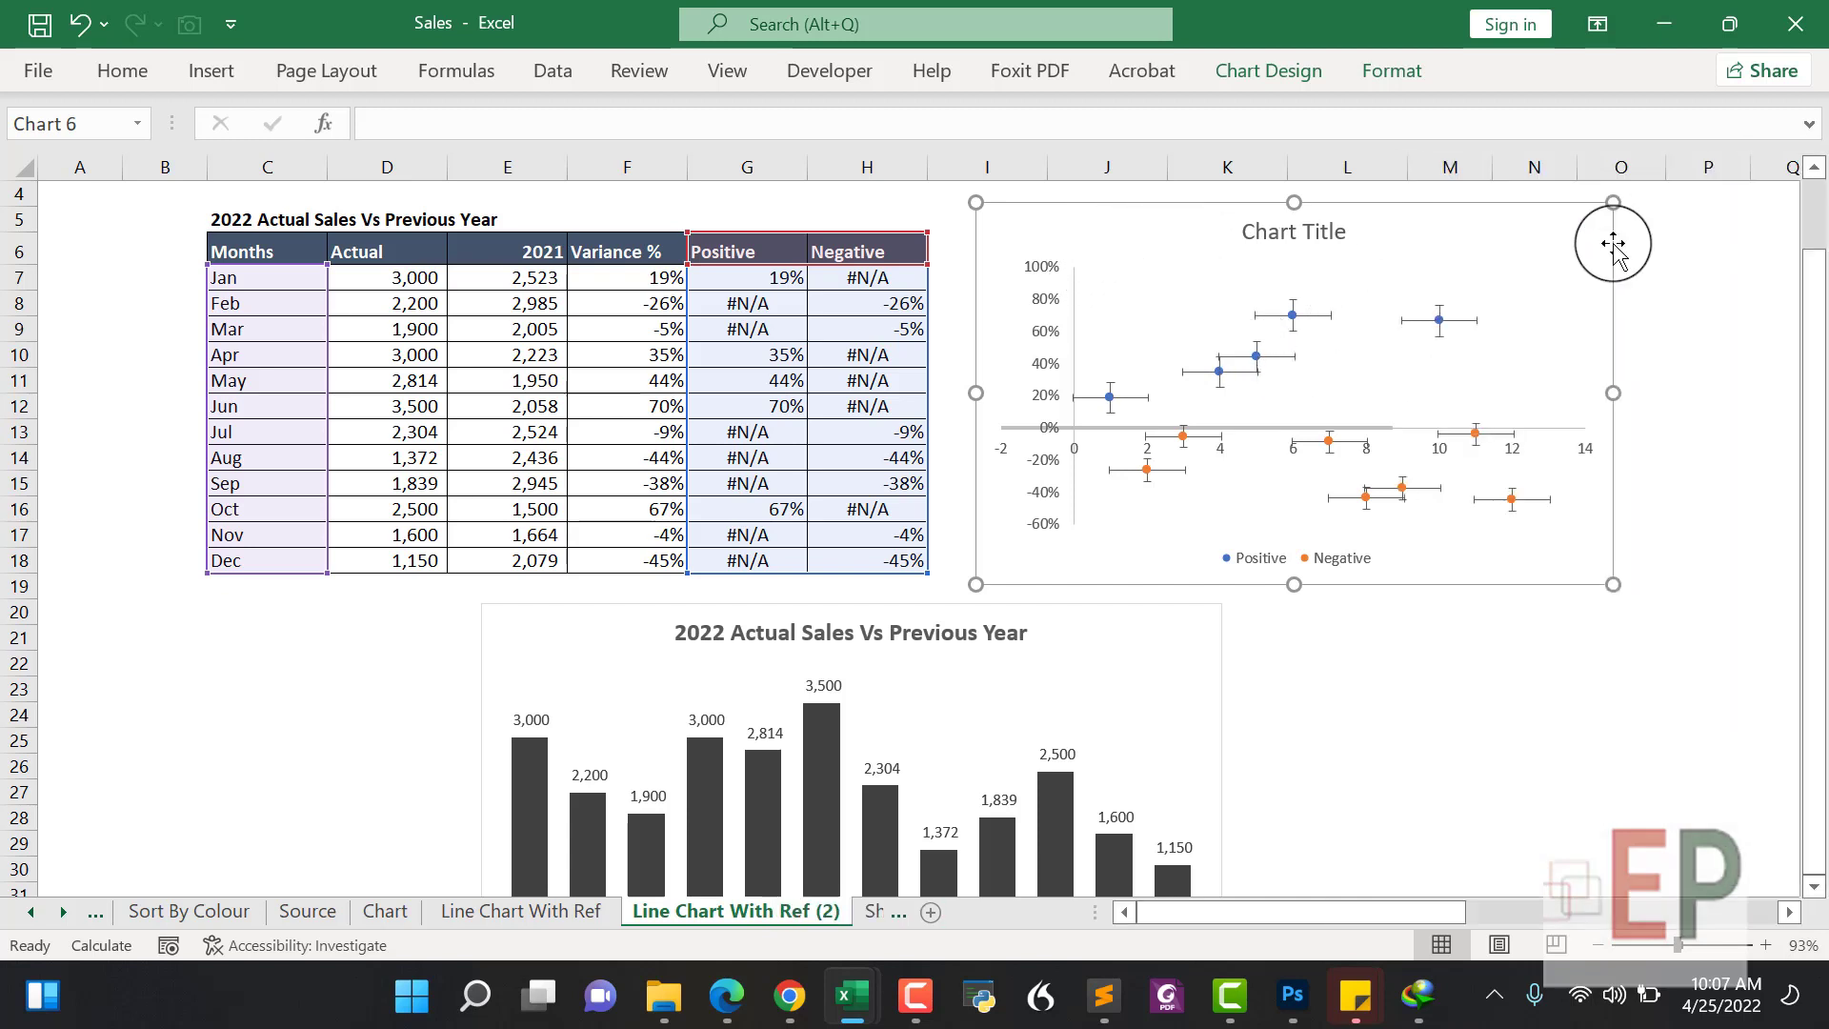
# Delete the horizontal error bars from both the Positive and Negative series
pyautogui.click(1283, 319)
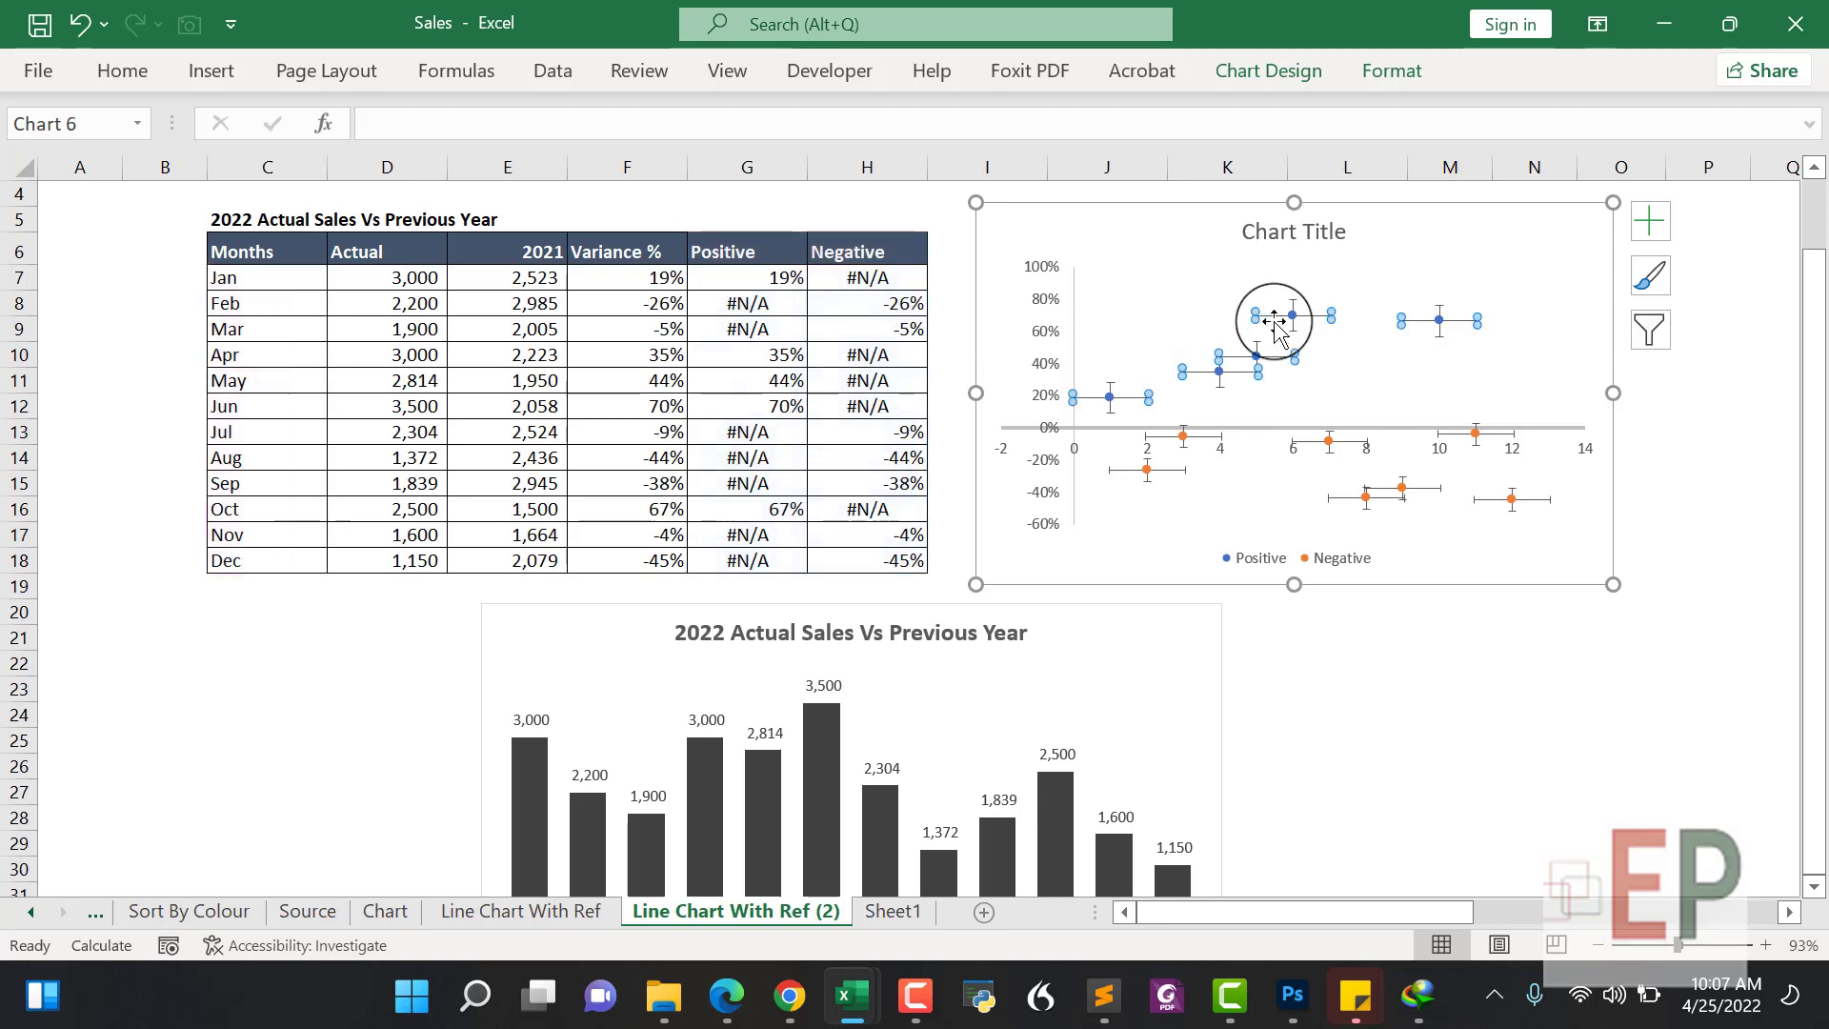
pyautogui.press('Delete')
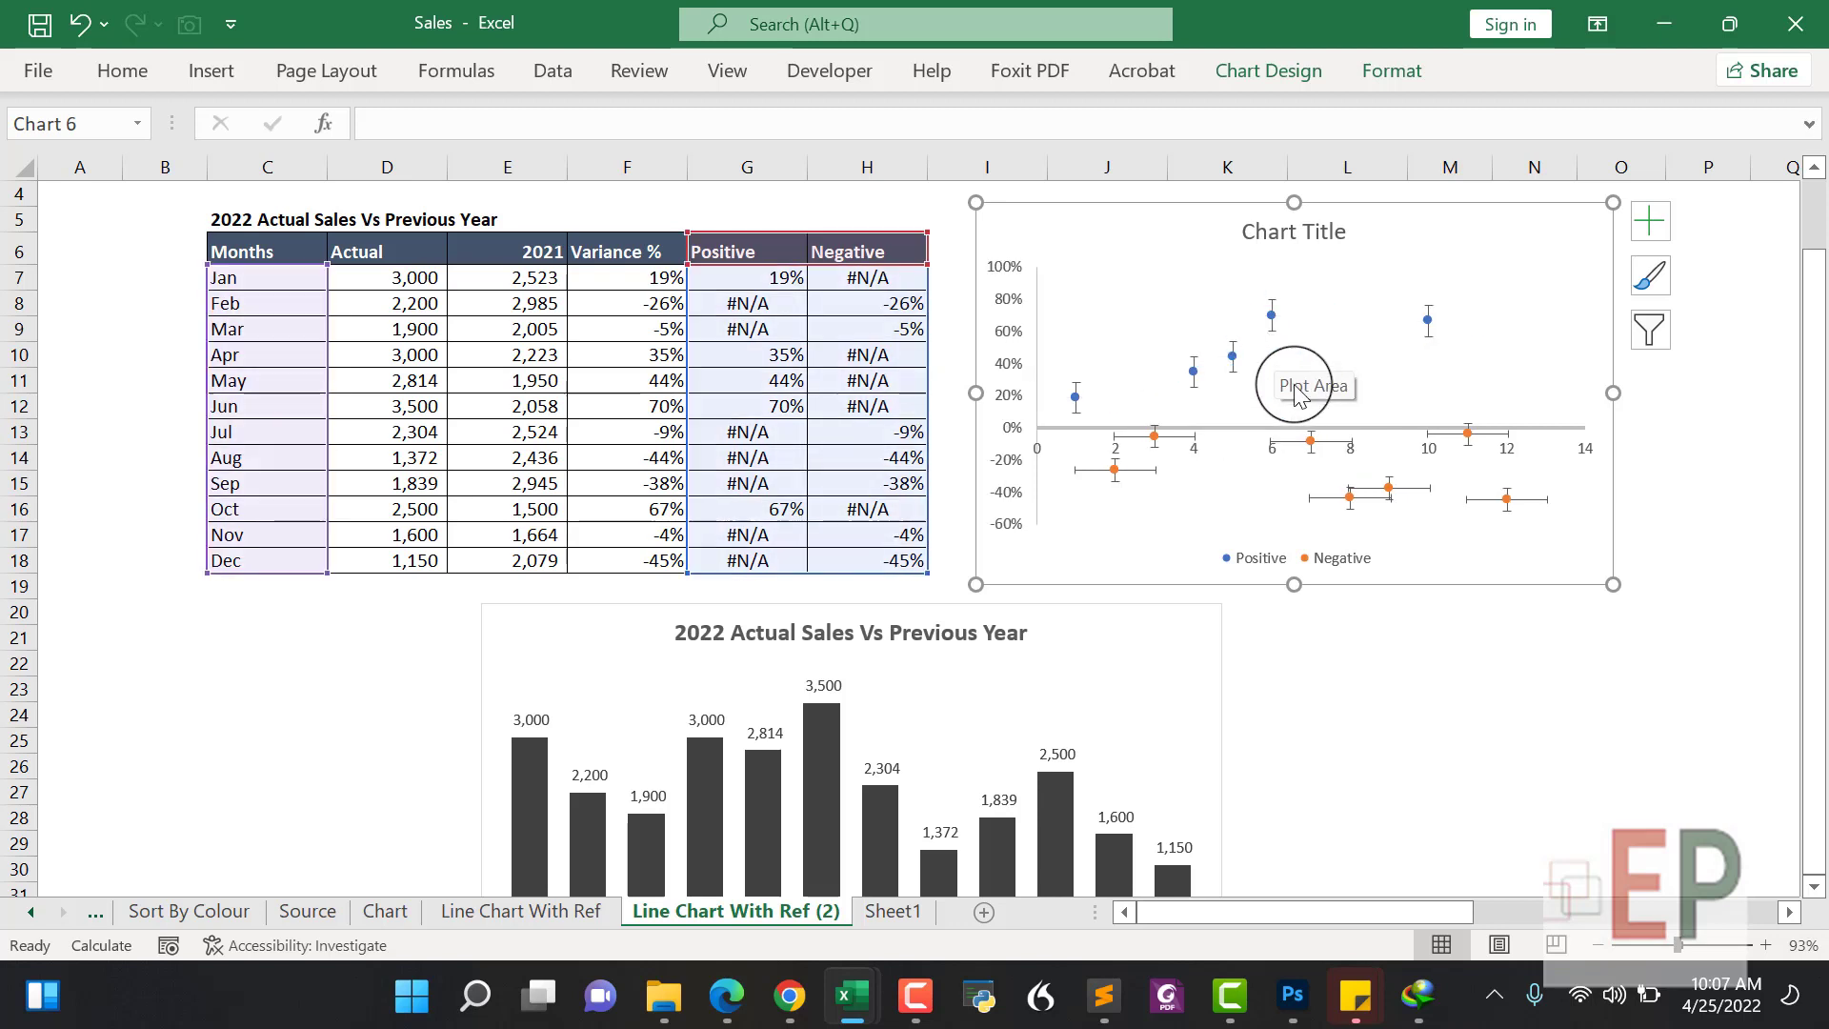
pyautogui.click(1140, 473)
pyautogui.press('Delete')
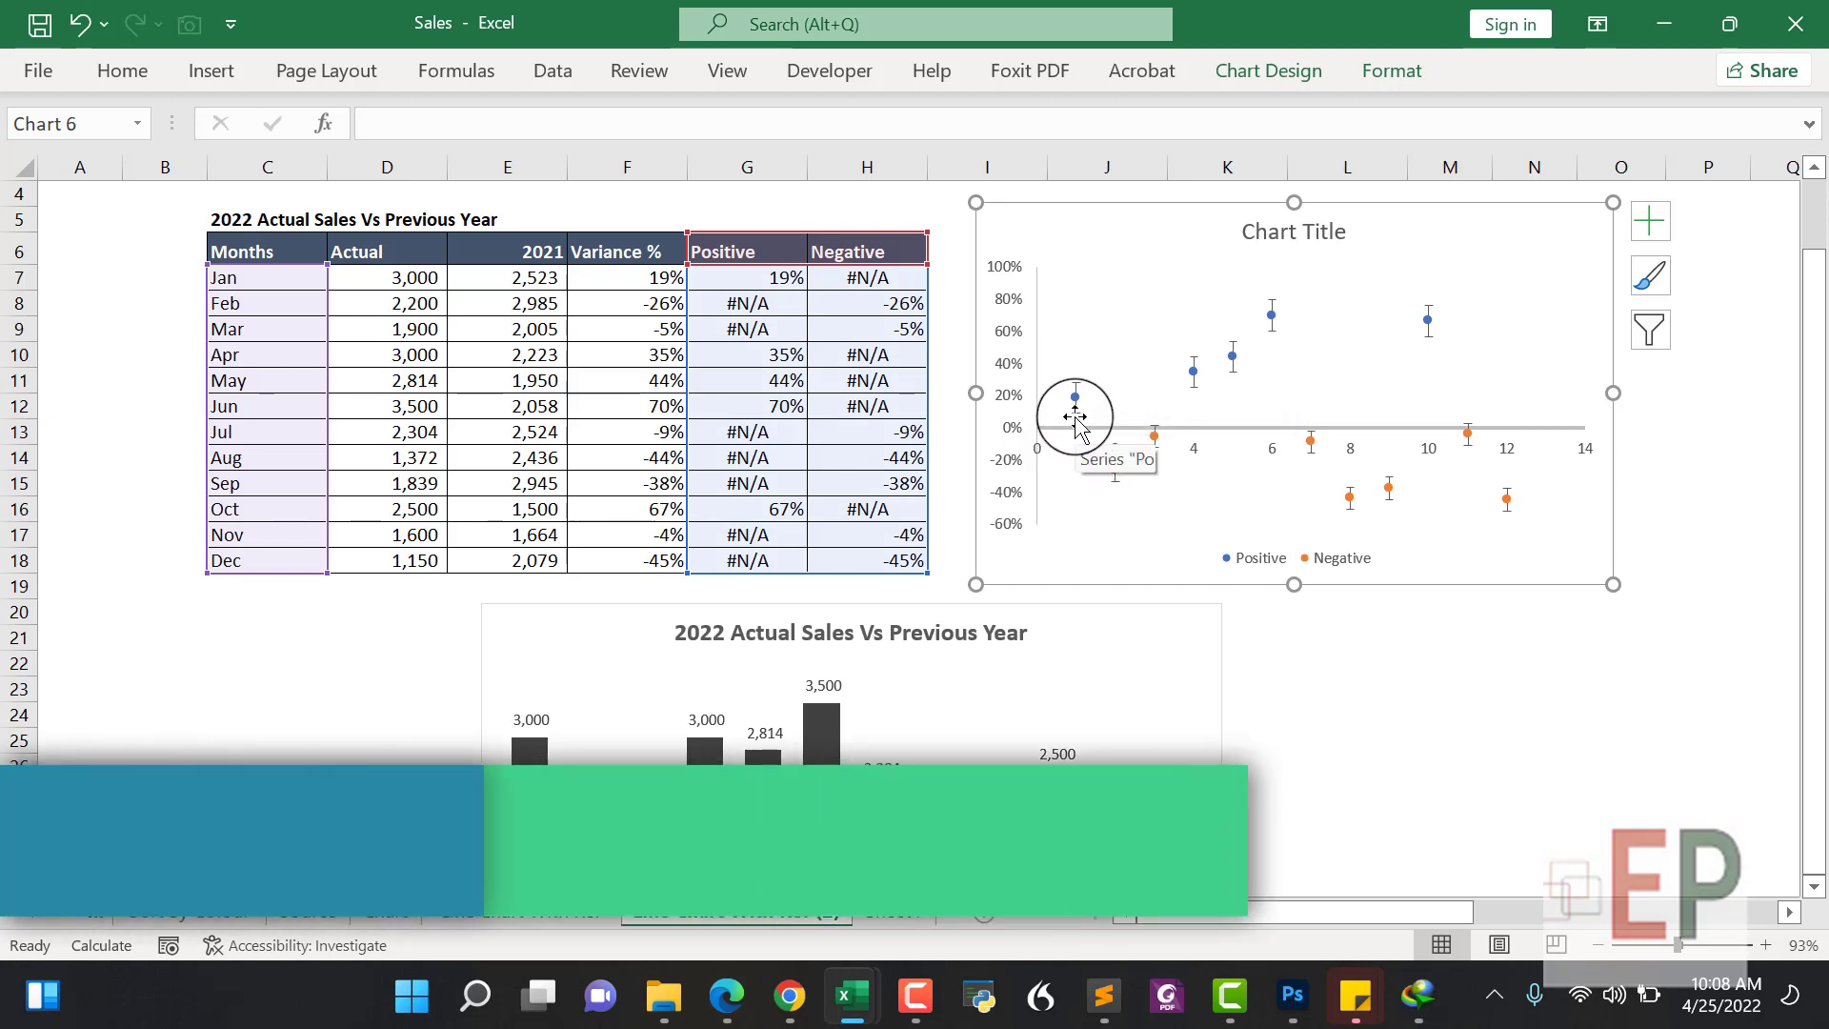
# Set the Positive series' vertical error bars to the Minus direction with No Cap ends
pyautogui.scroll(1, 1101, 571)
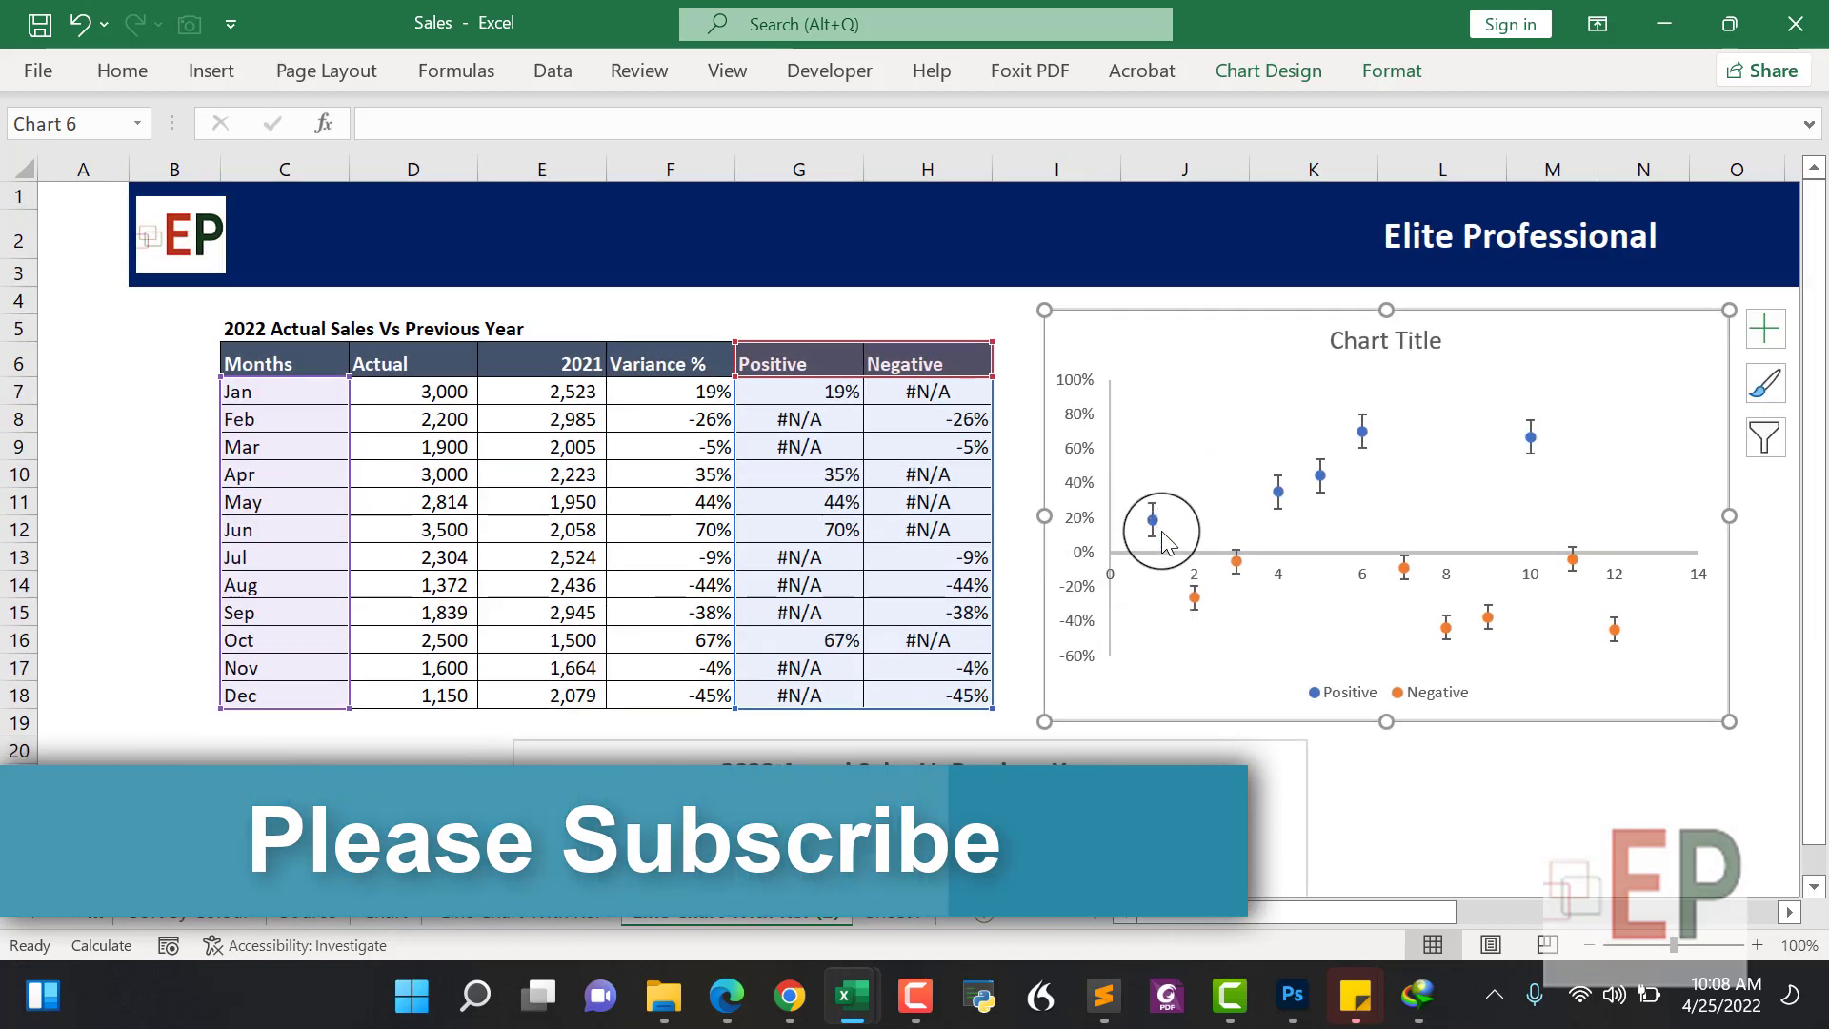
pyautogui.scroll(1, 1157, 548)
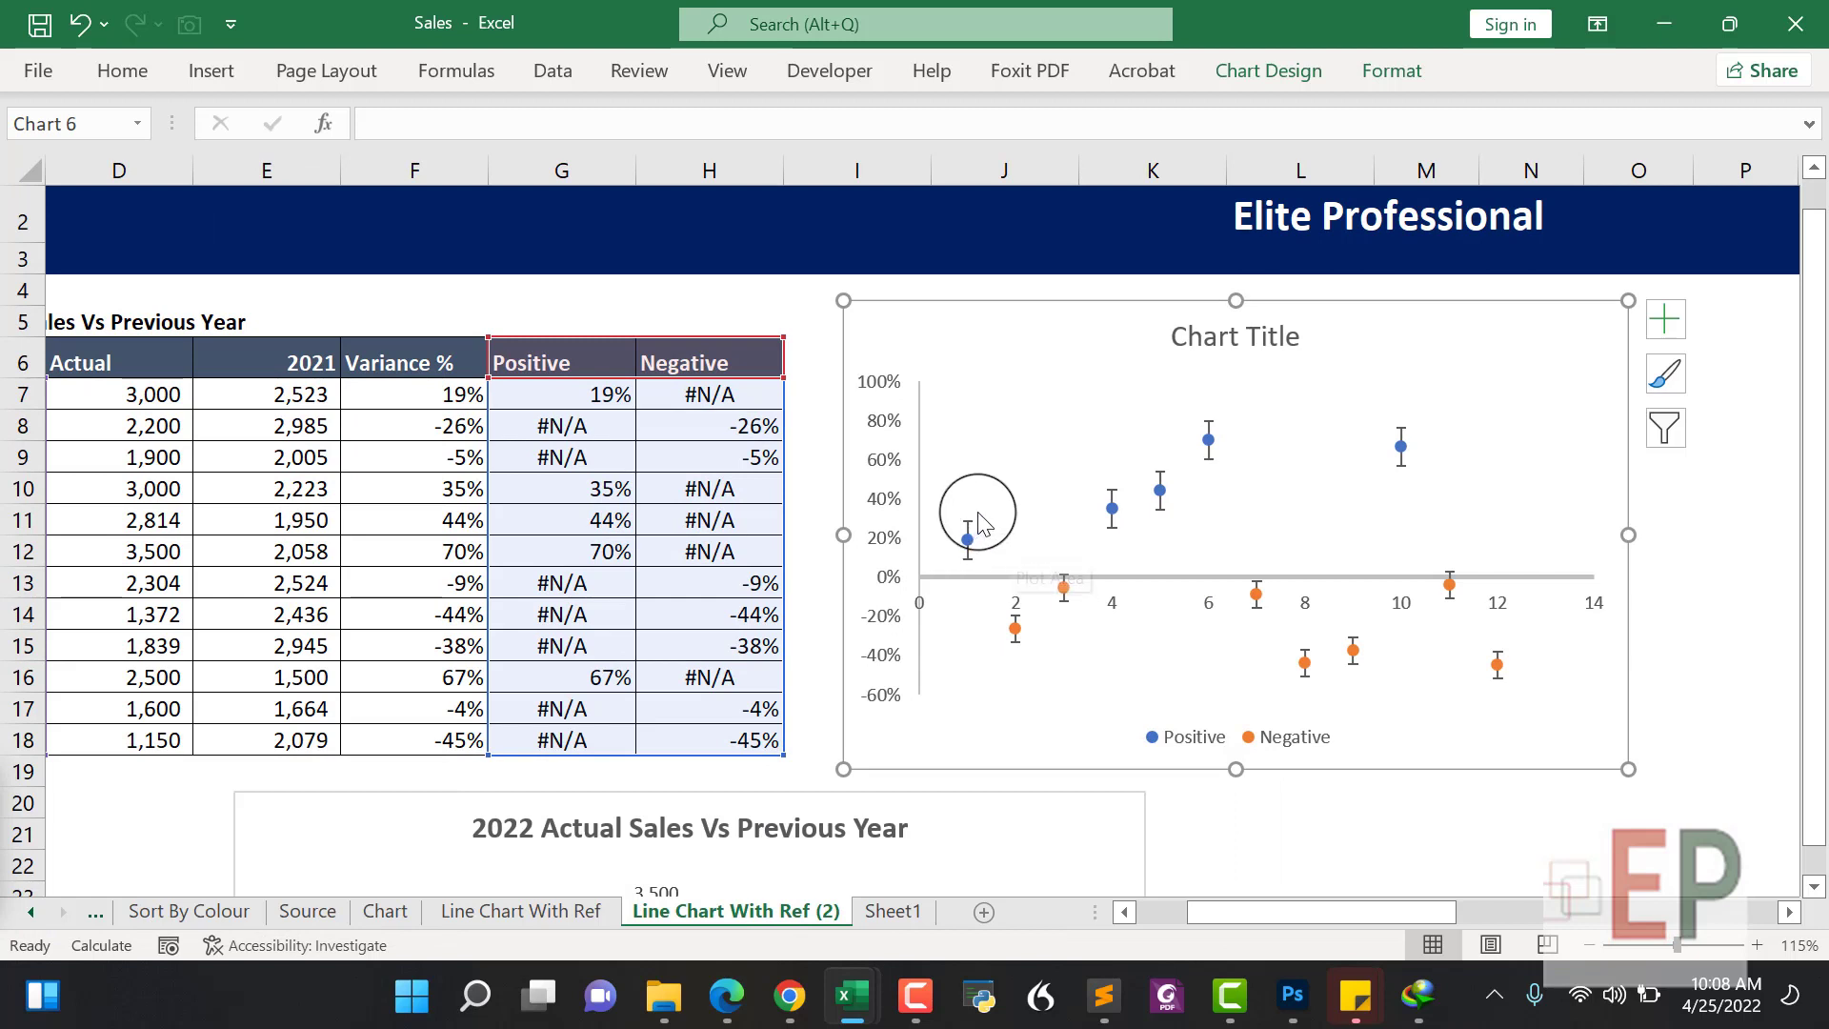
pyautogui.click(1162, 508)
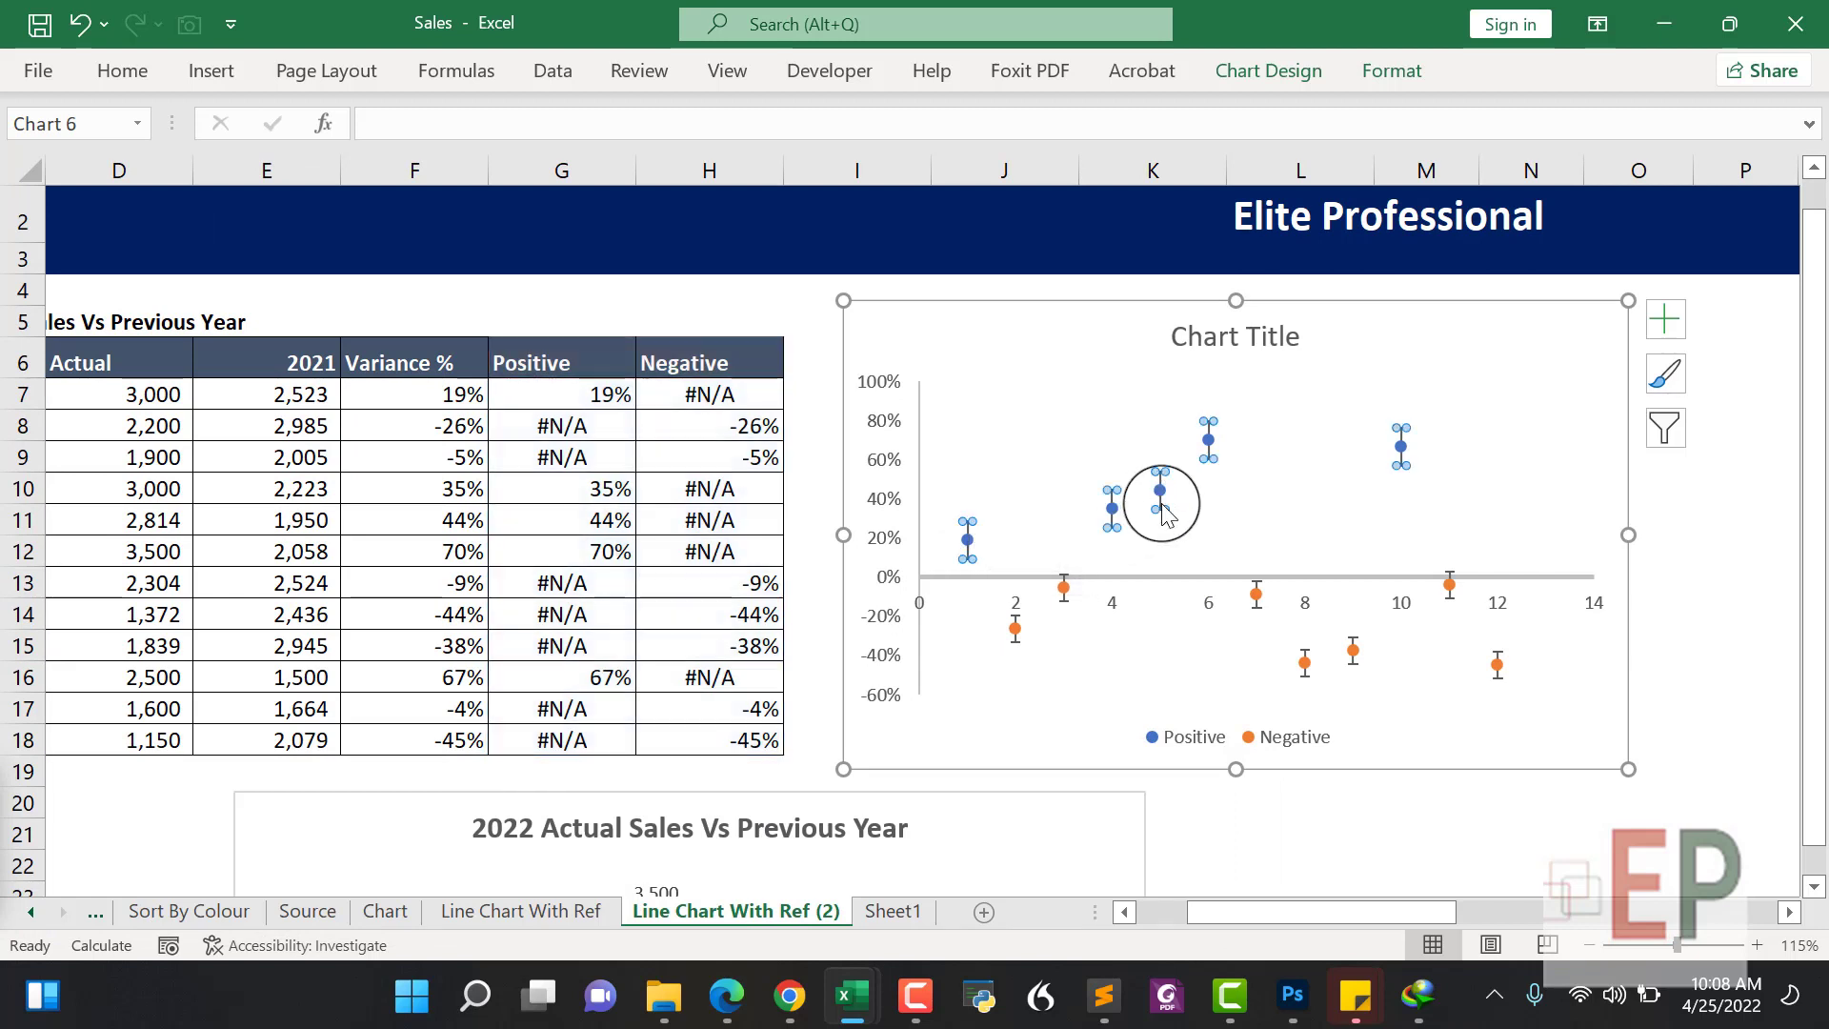
pyautogui.rightClick(1164, 511)
pyautogui.click(1238, 742)
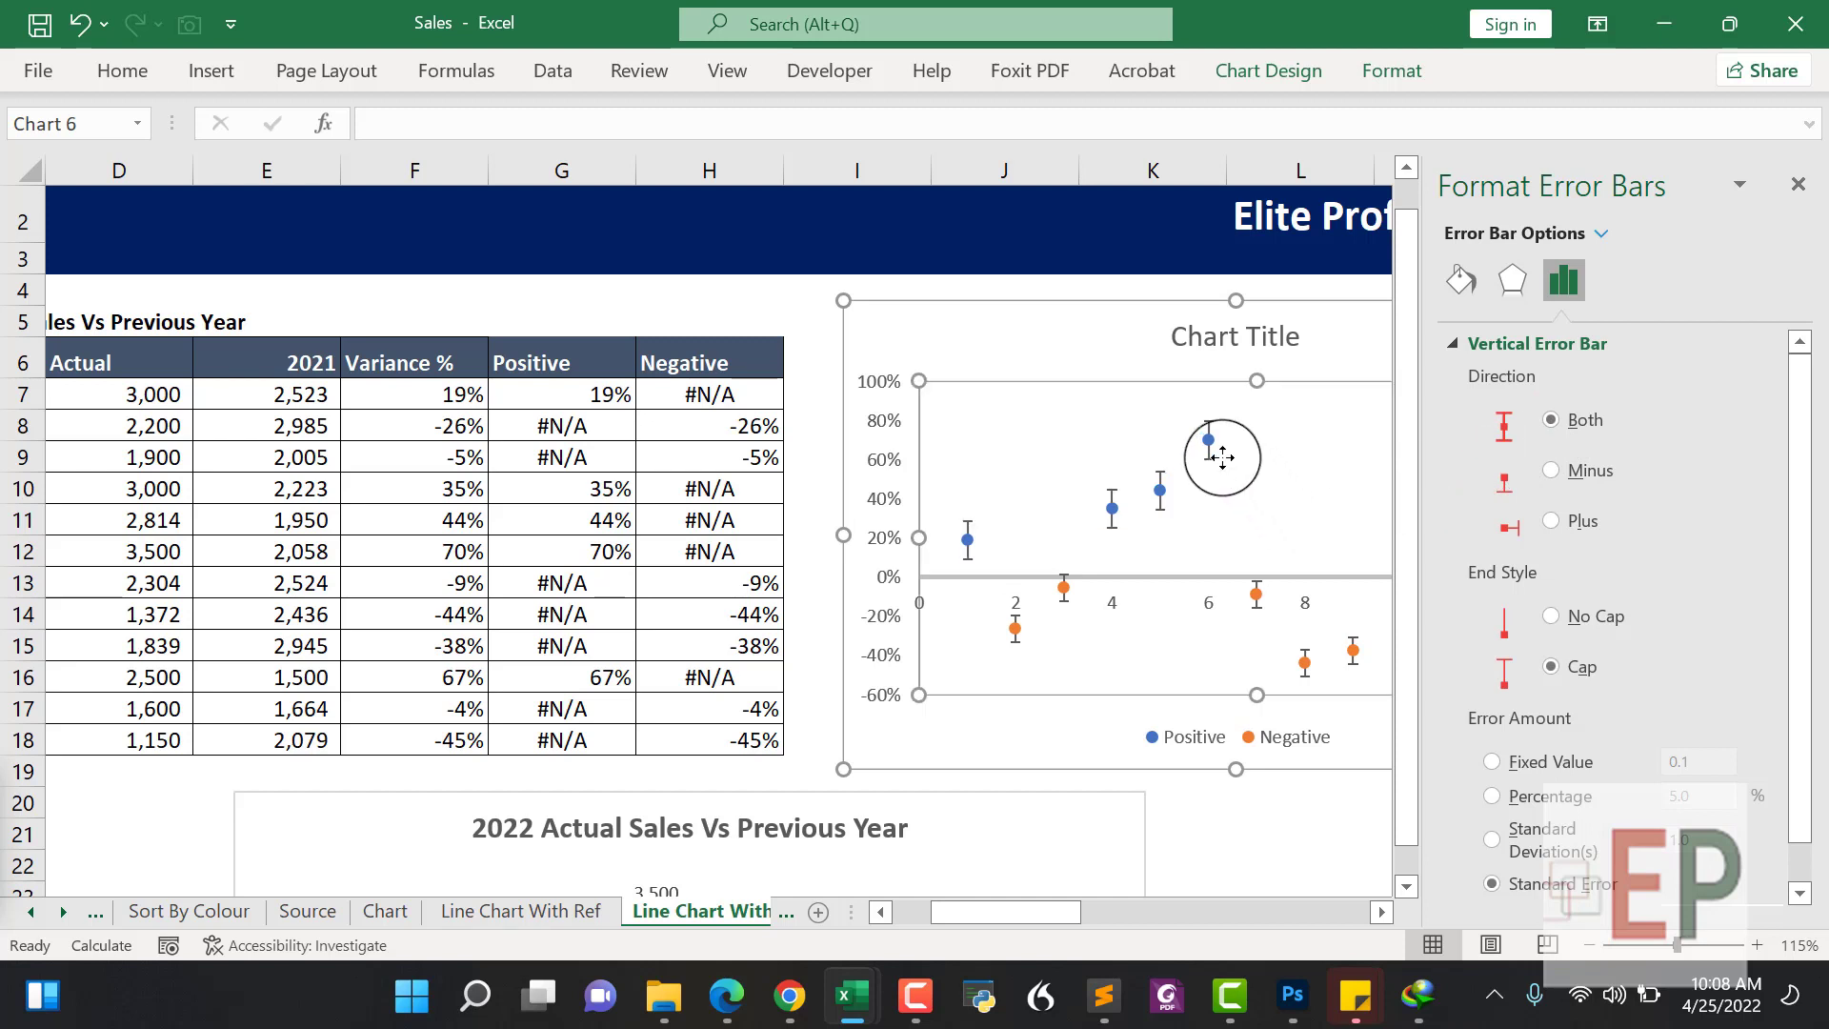
pyautogui.click(1210, 445)
pyautogui.click(1208, 442)
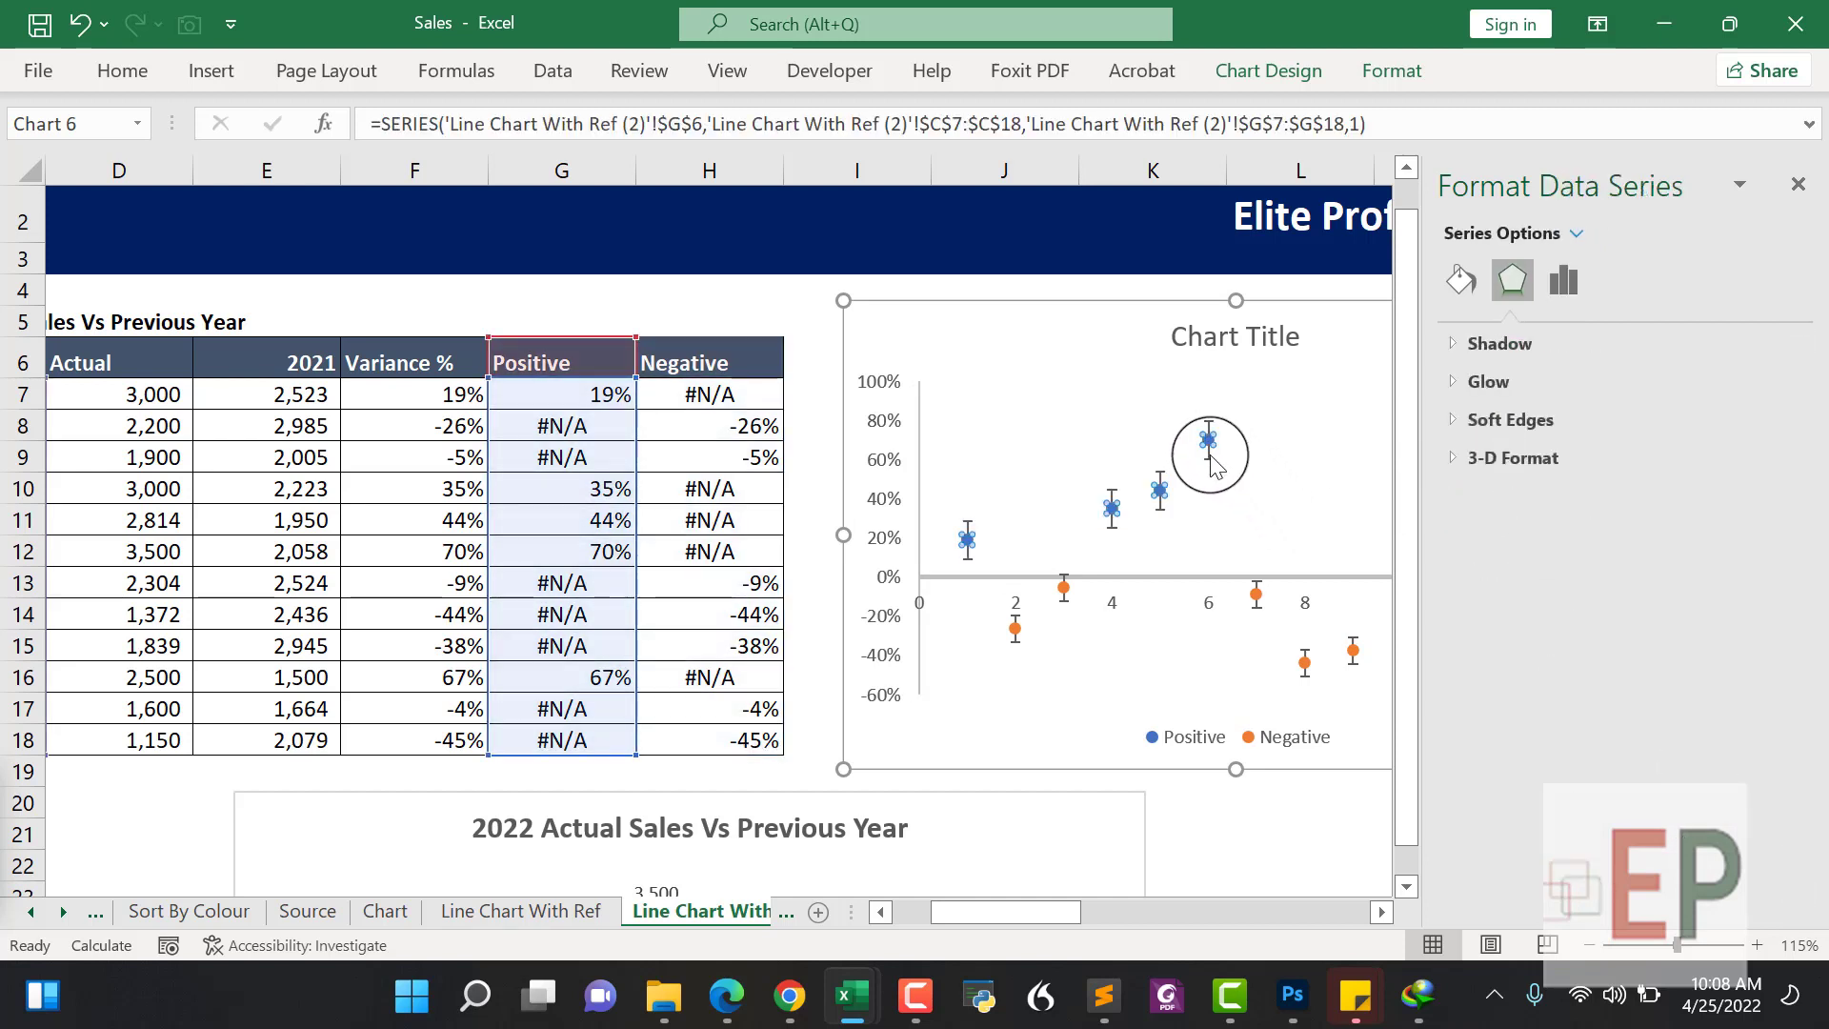
pyautogui.click(1211, 455)
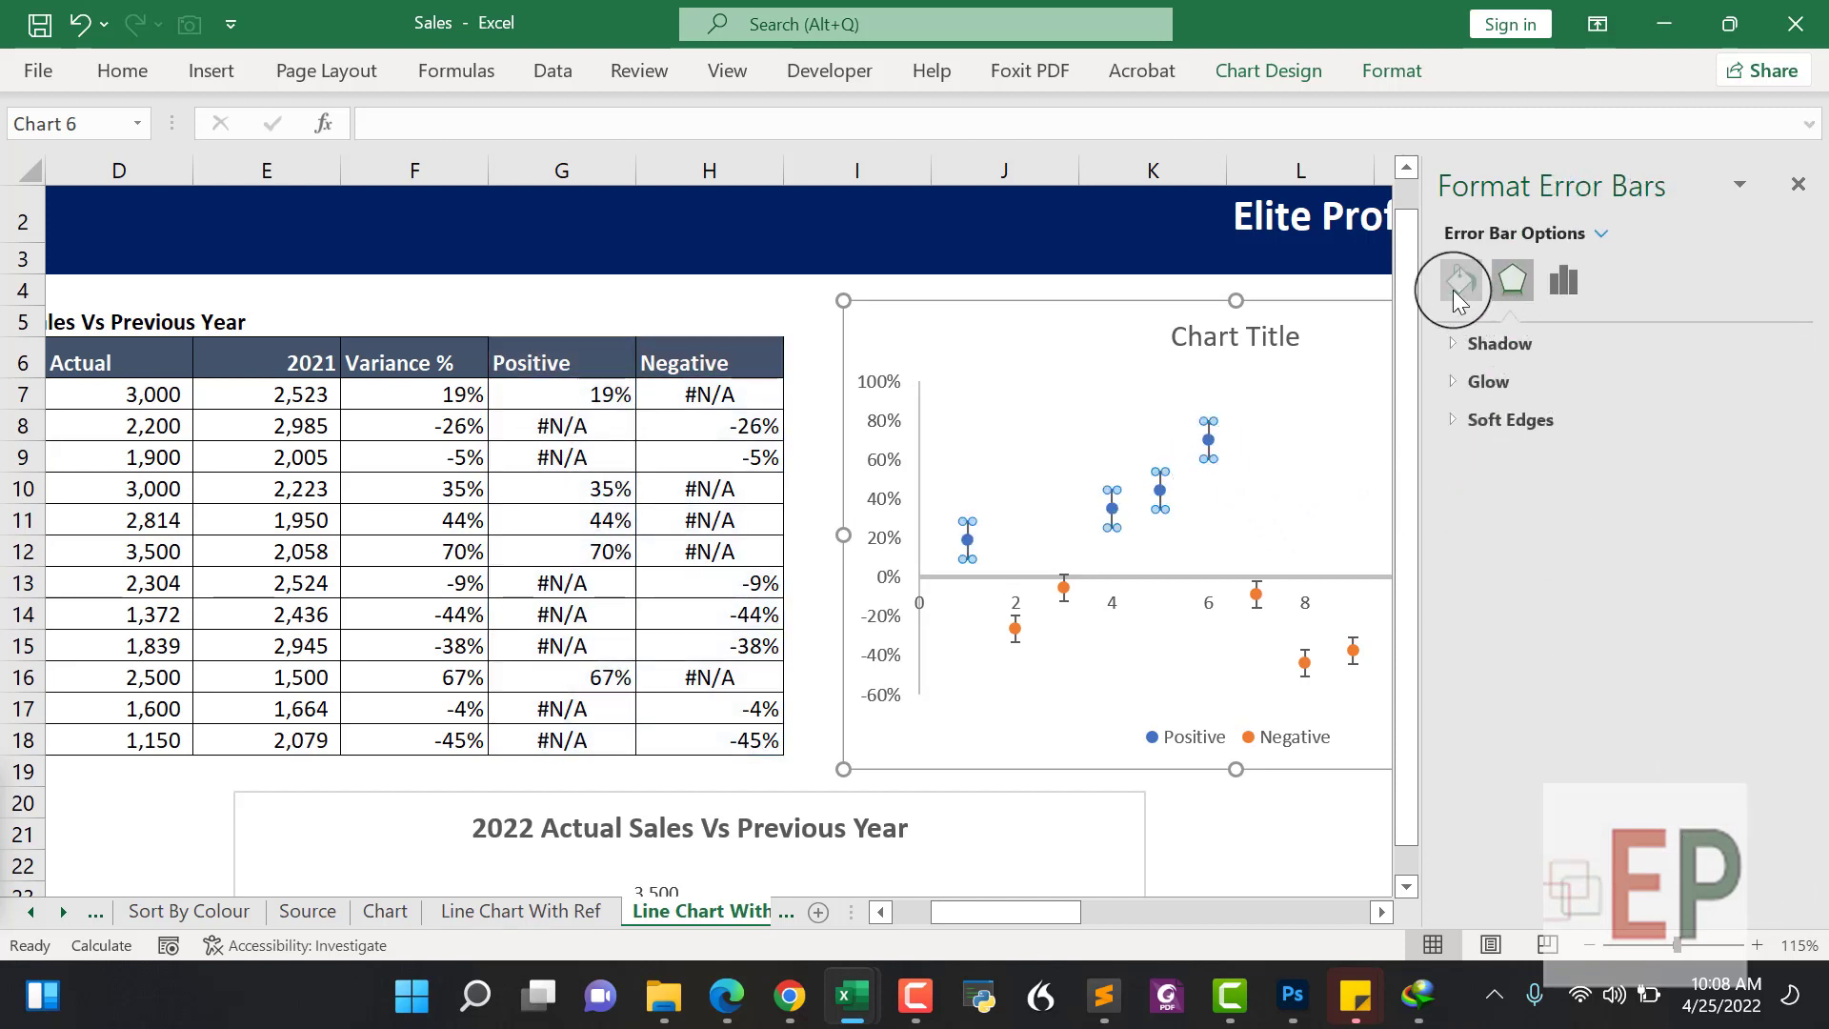
pyautogui.click(1457, 284)
pyautogui.click(1564, 285)
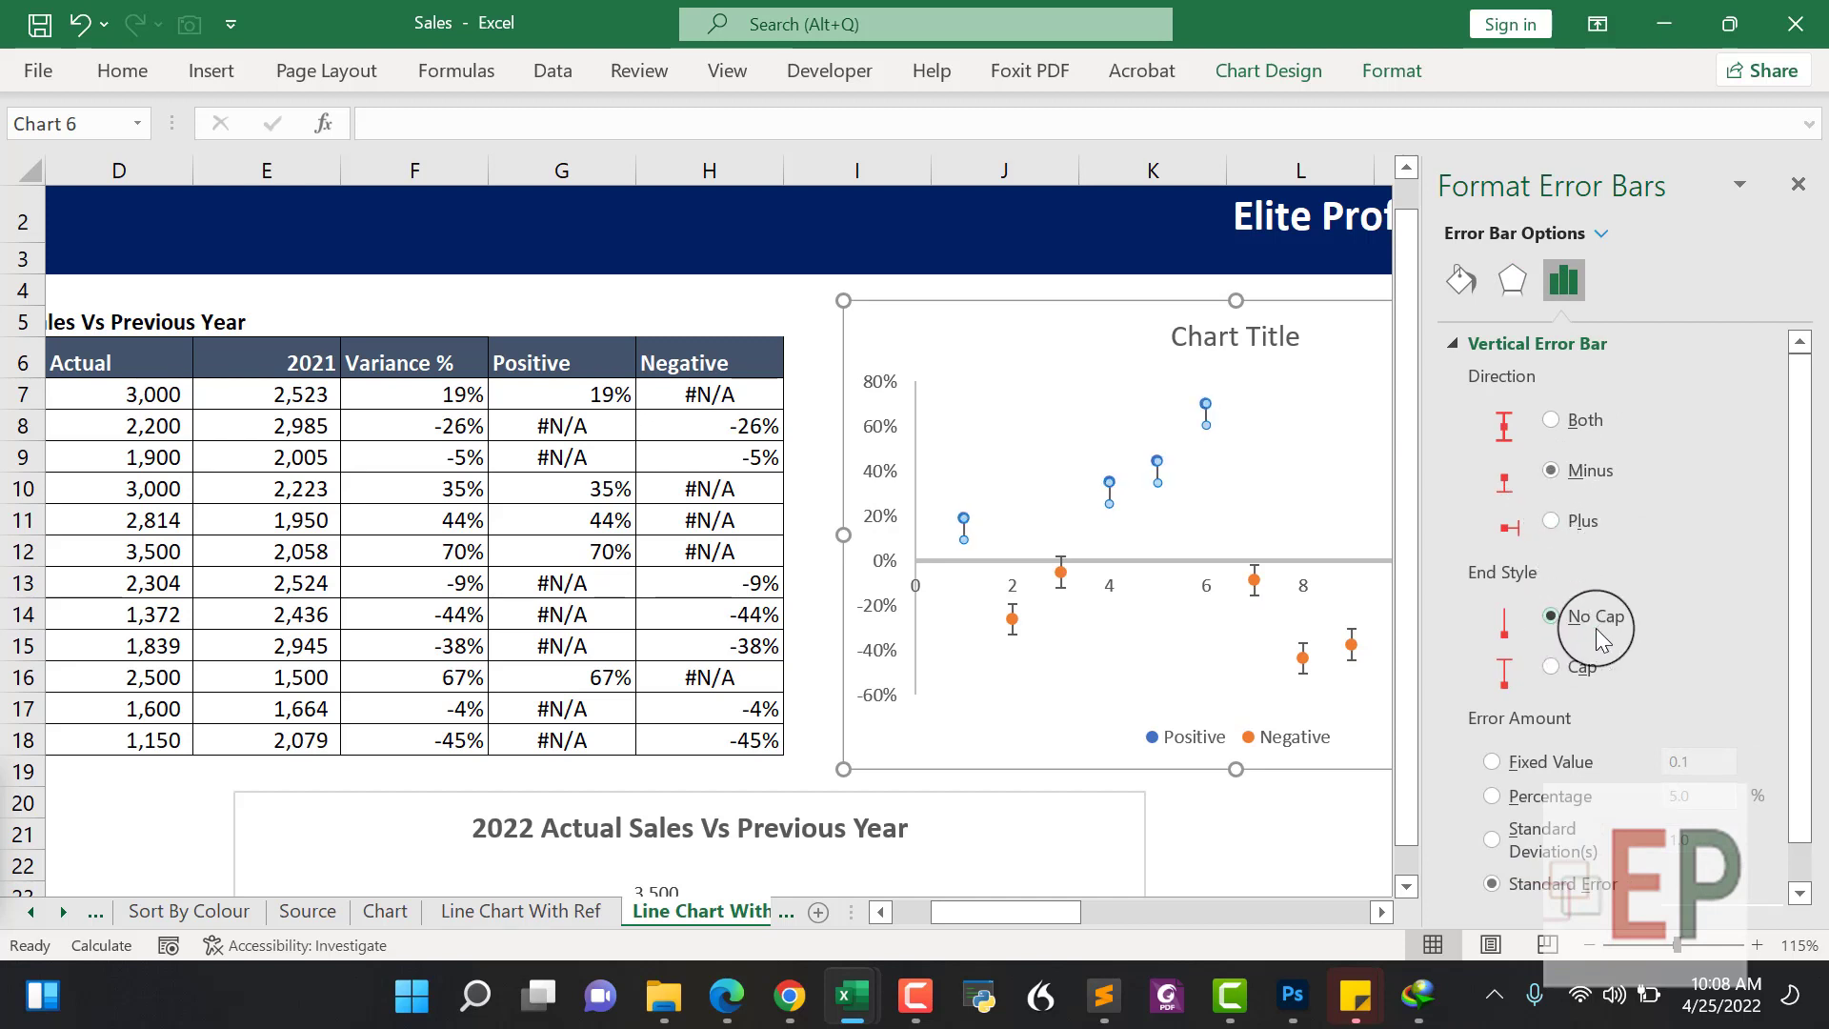
# Give the Positive series' error bars a custom negative error value from the Positive column, G7:G18
pyautogui.scroll(-1, 1604, 592)
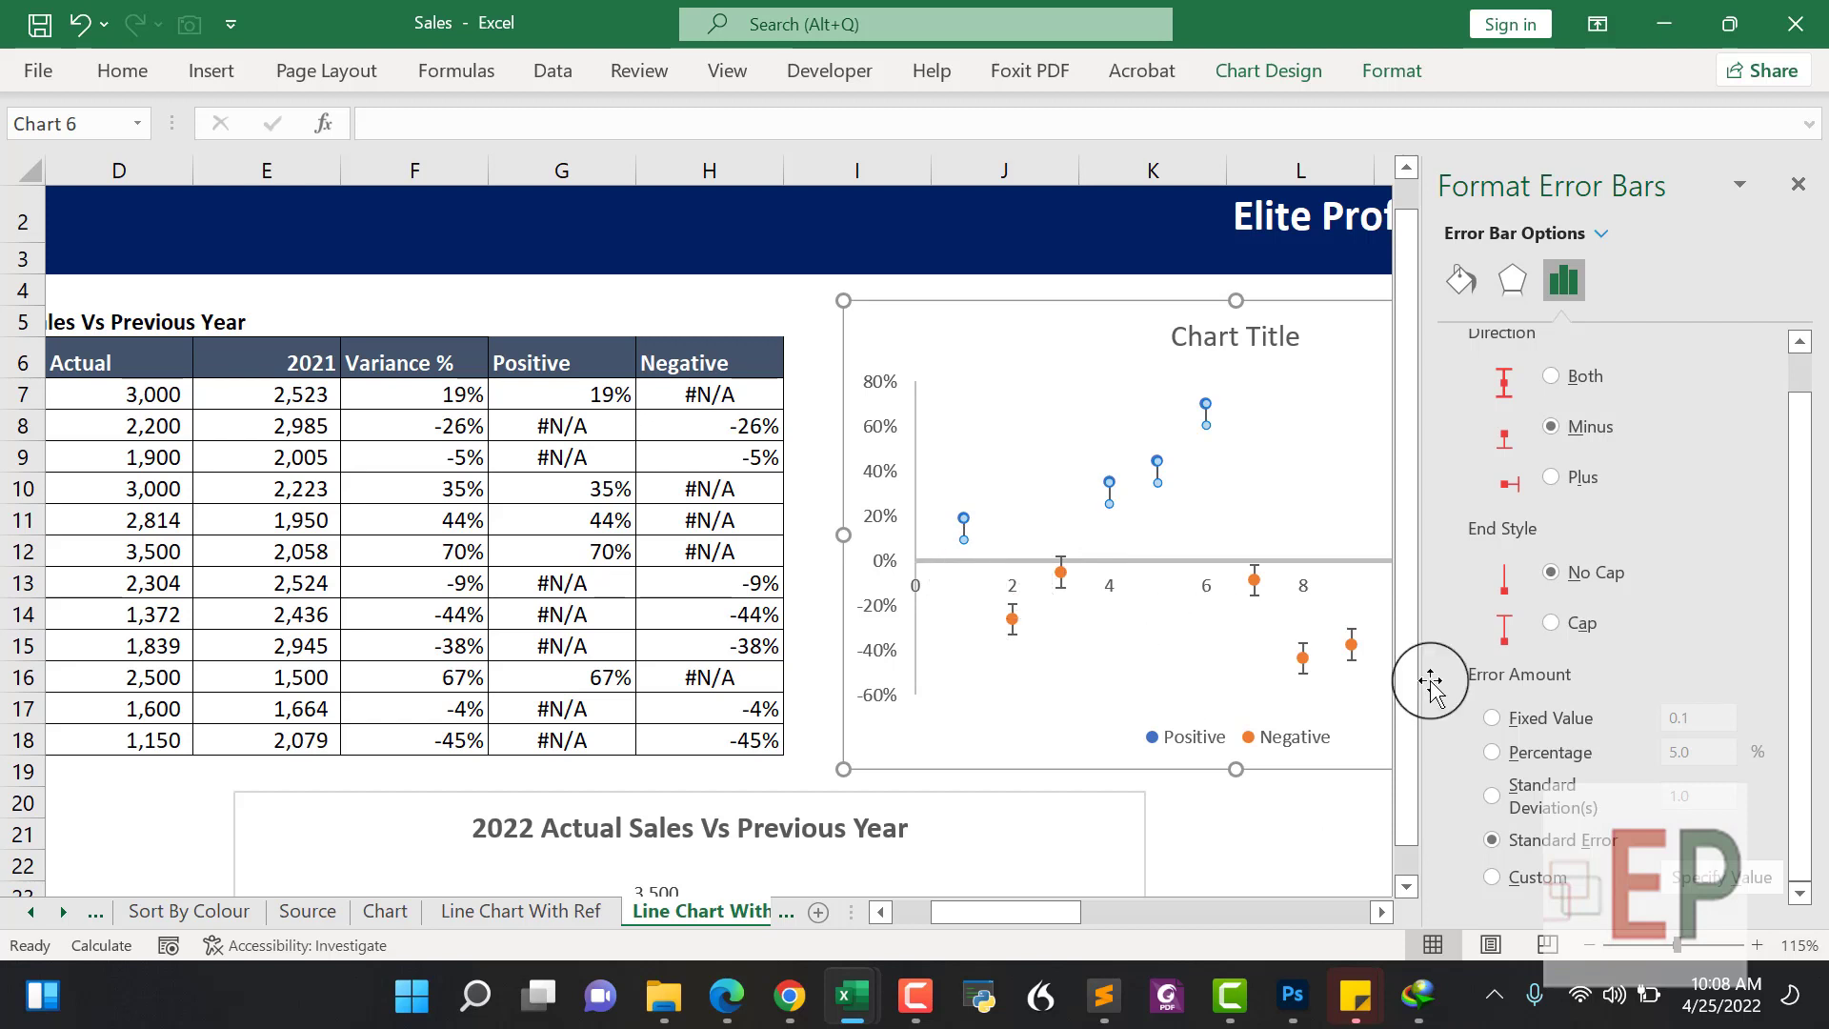
pyautogui.click(1695, 870)
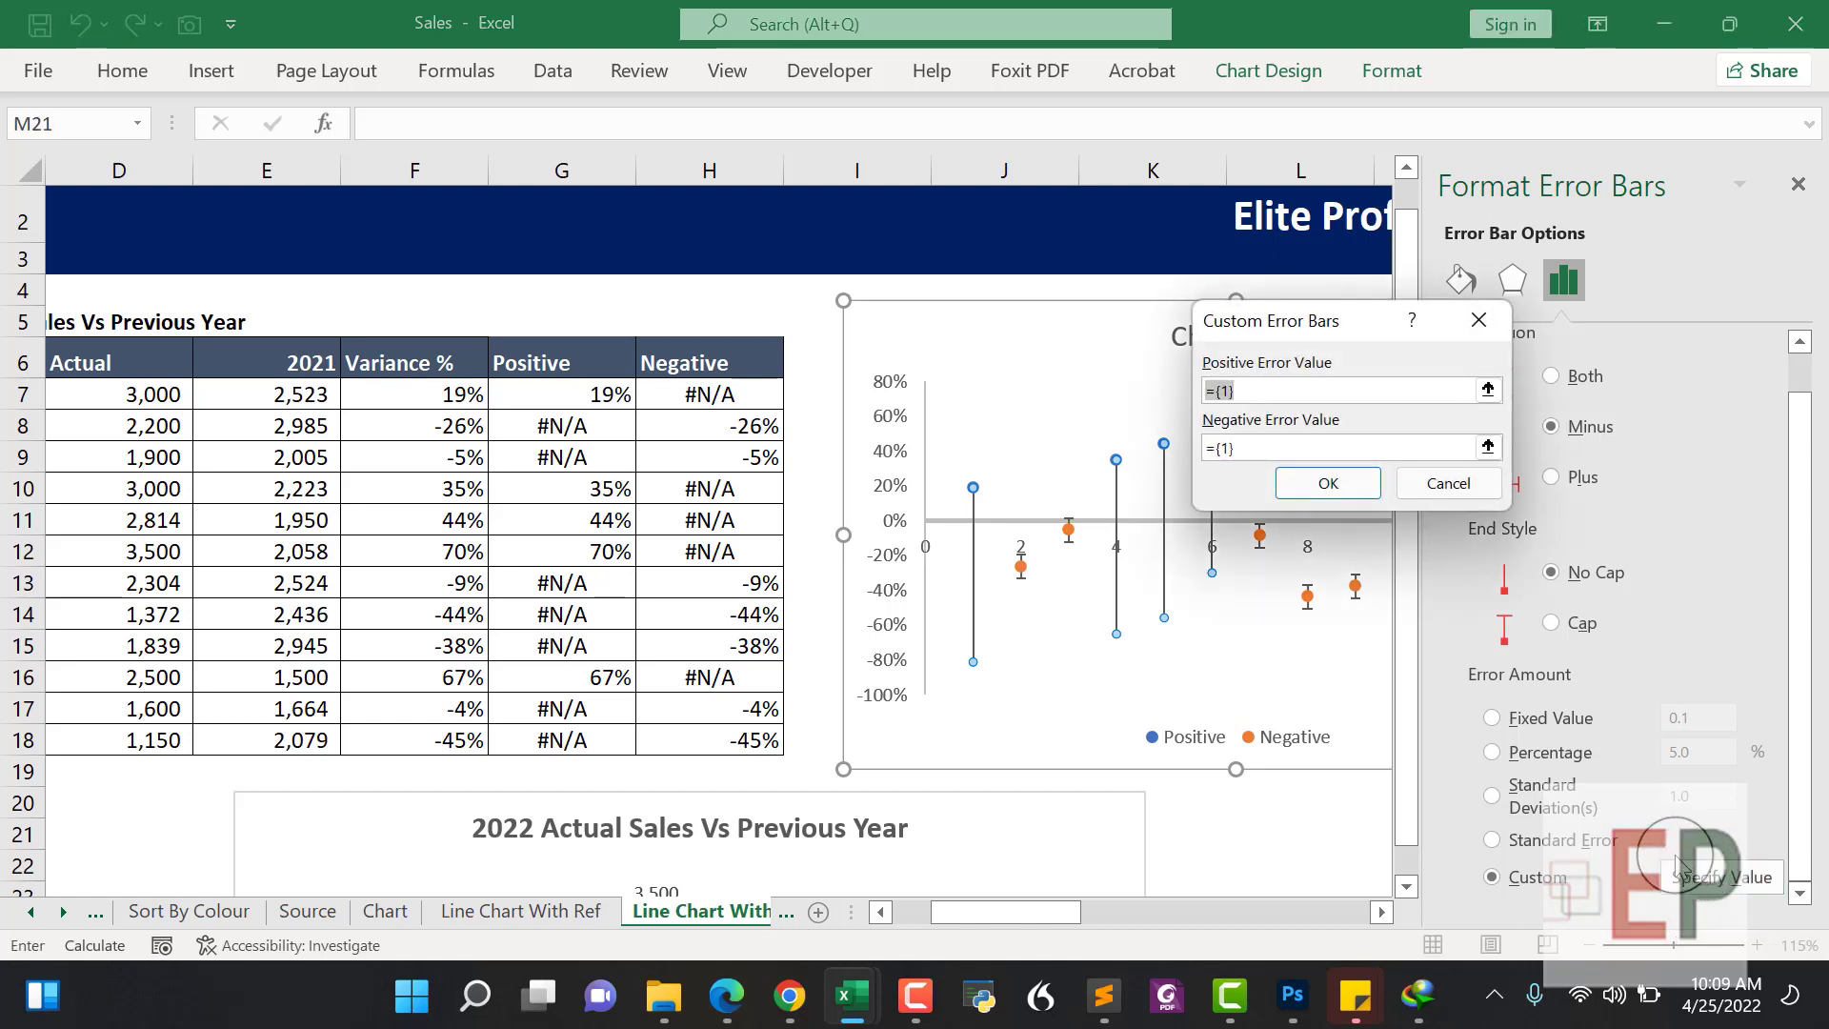
pyautogui.click(1257, 449)
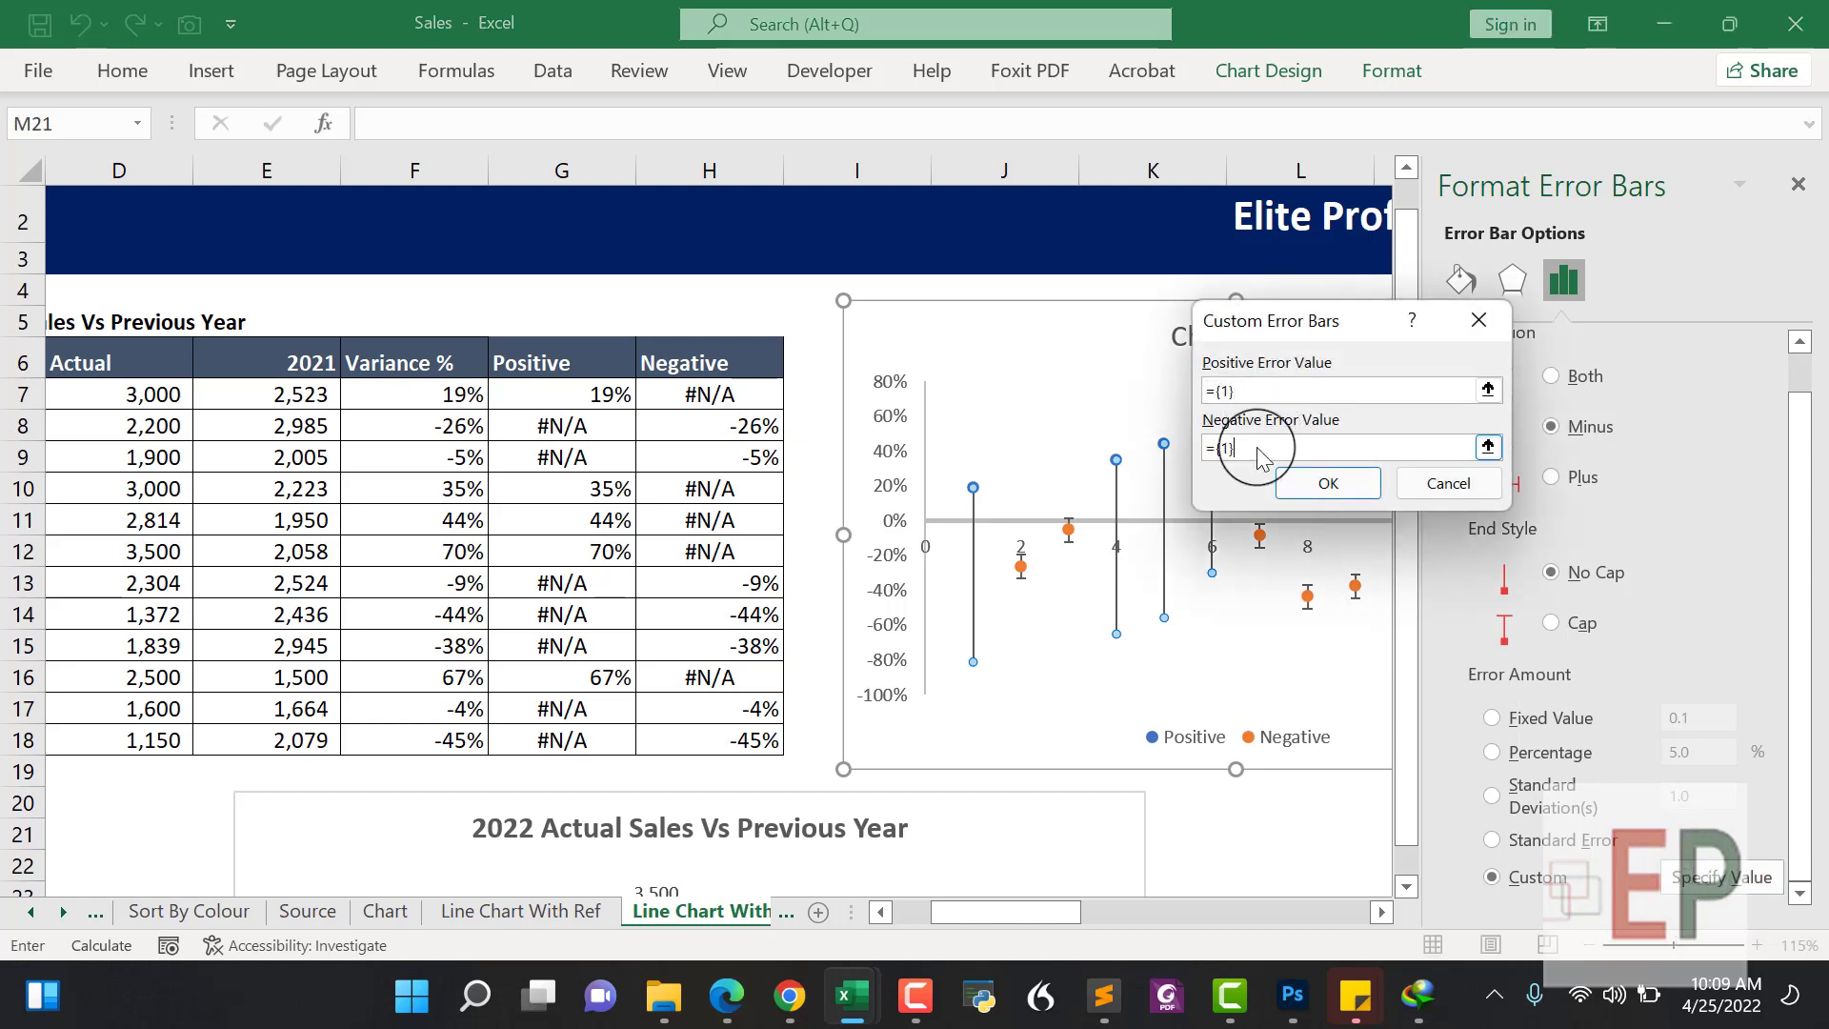
pyautogui.press('BackSpace')
pyautogui.press('BackSpace')
pyautogui.press('BackSpace')
pyautogui.press('BackSpace')
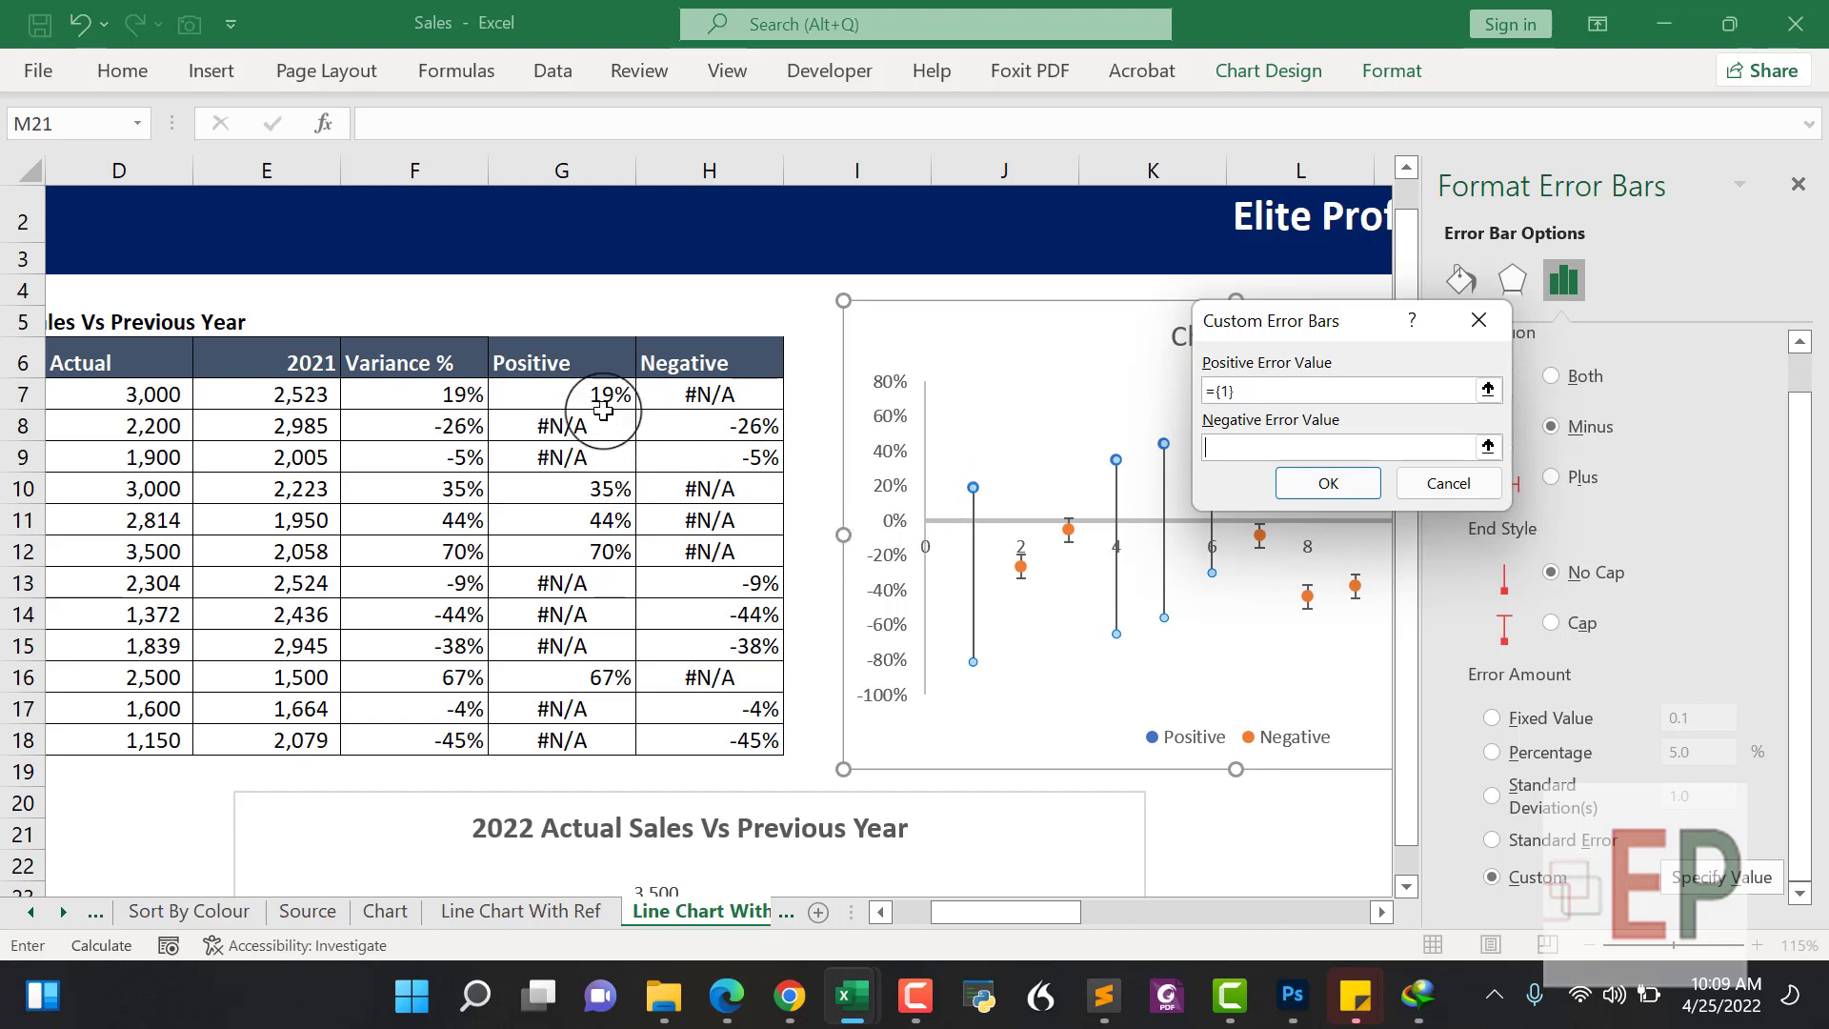
pyautogui.moveTo(556, 396); pyautogui.dragTo(604, 739)
pyautogui.click(1324, 483)
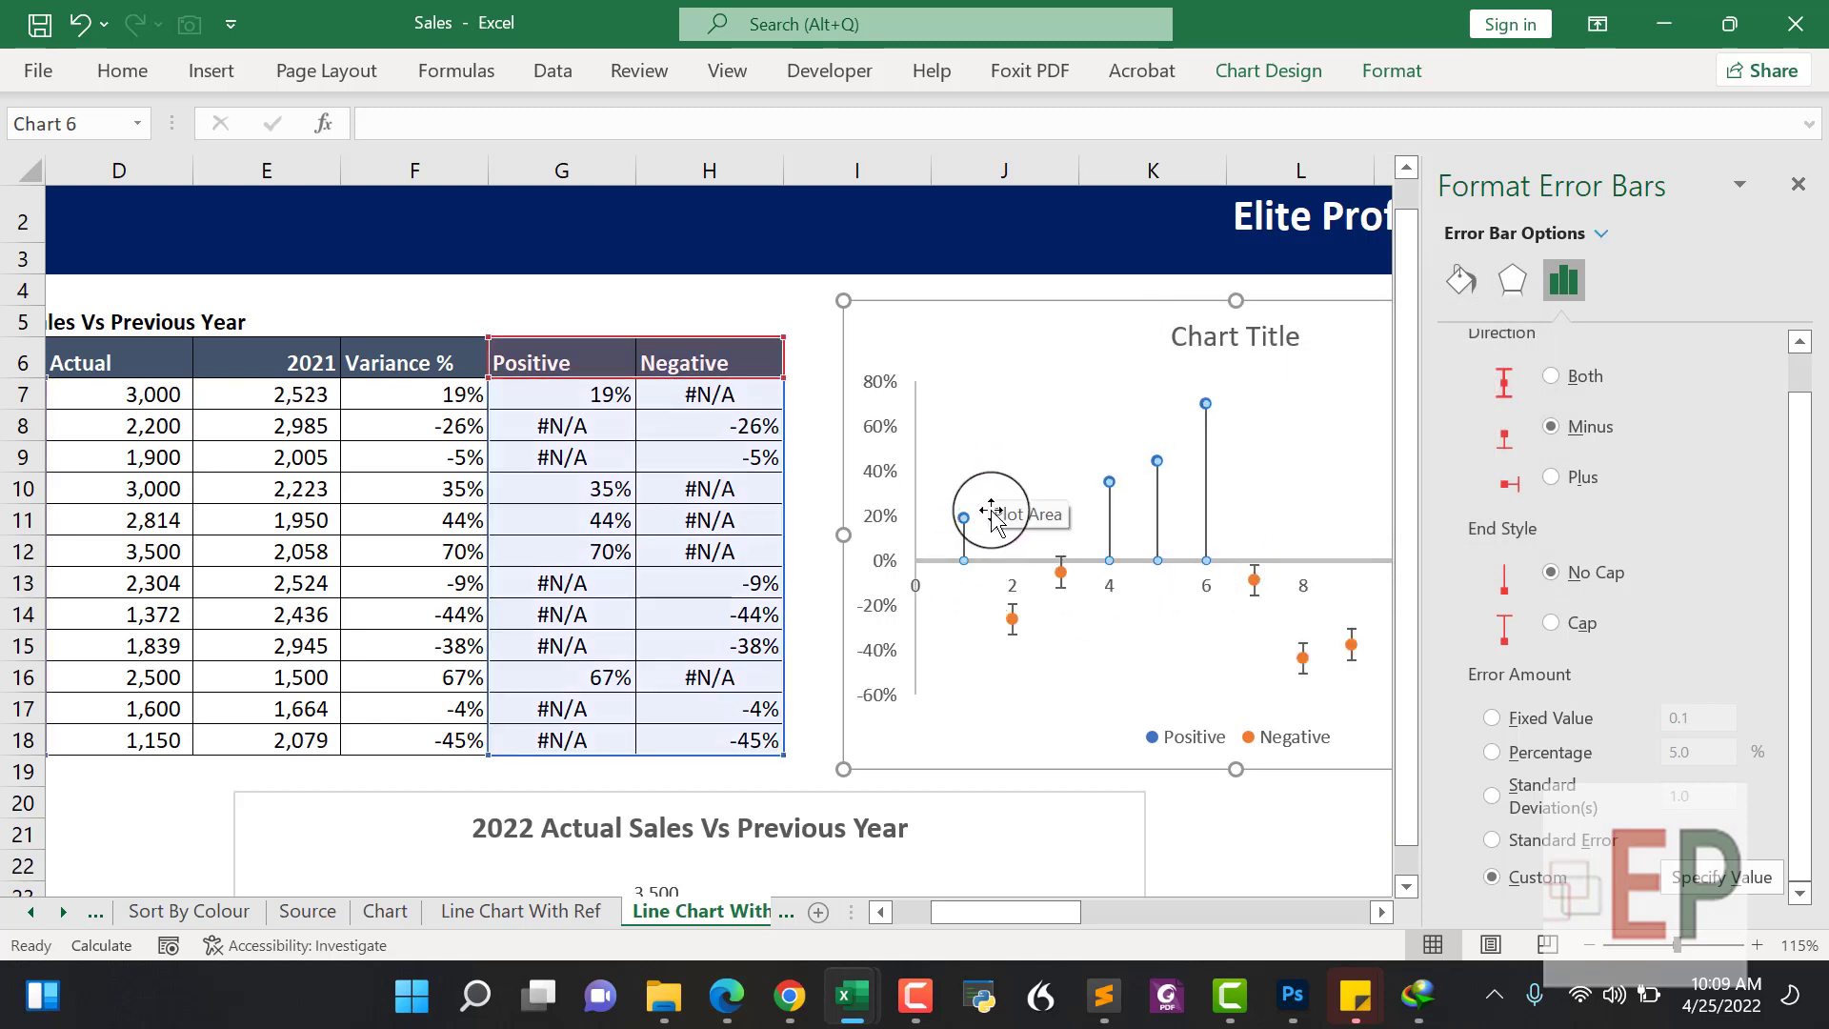
pyautogui.click(995, 469)
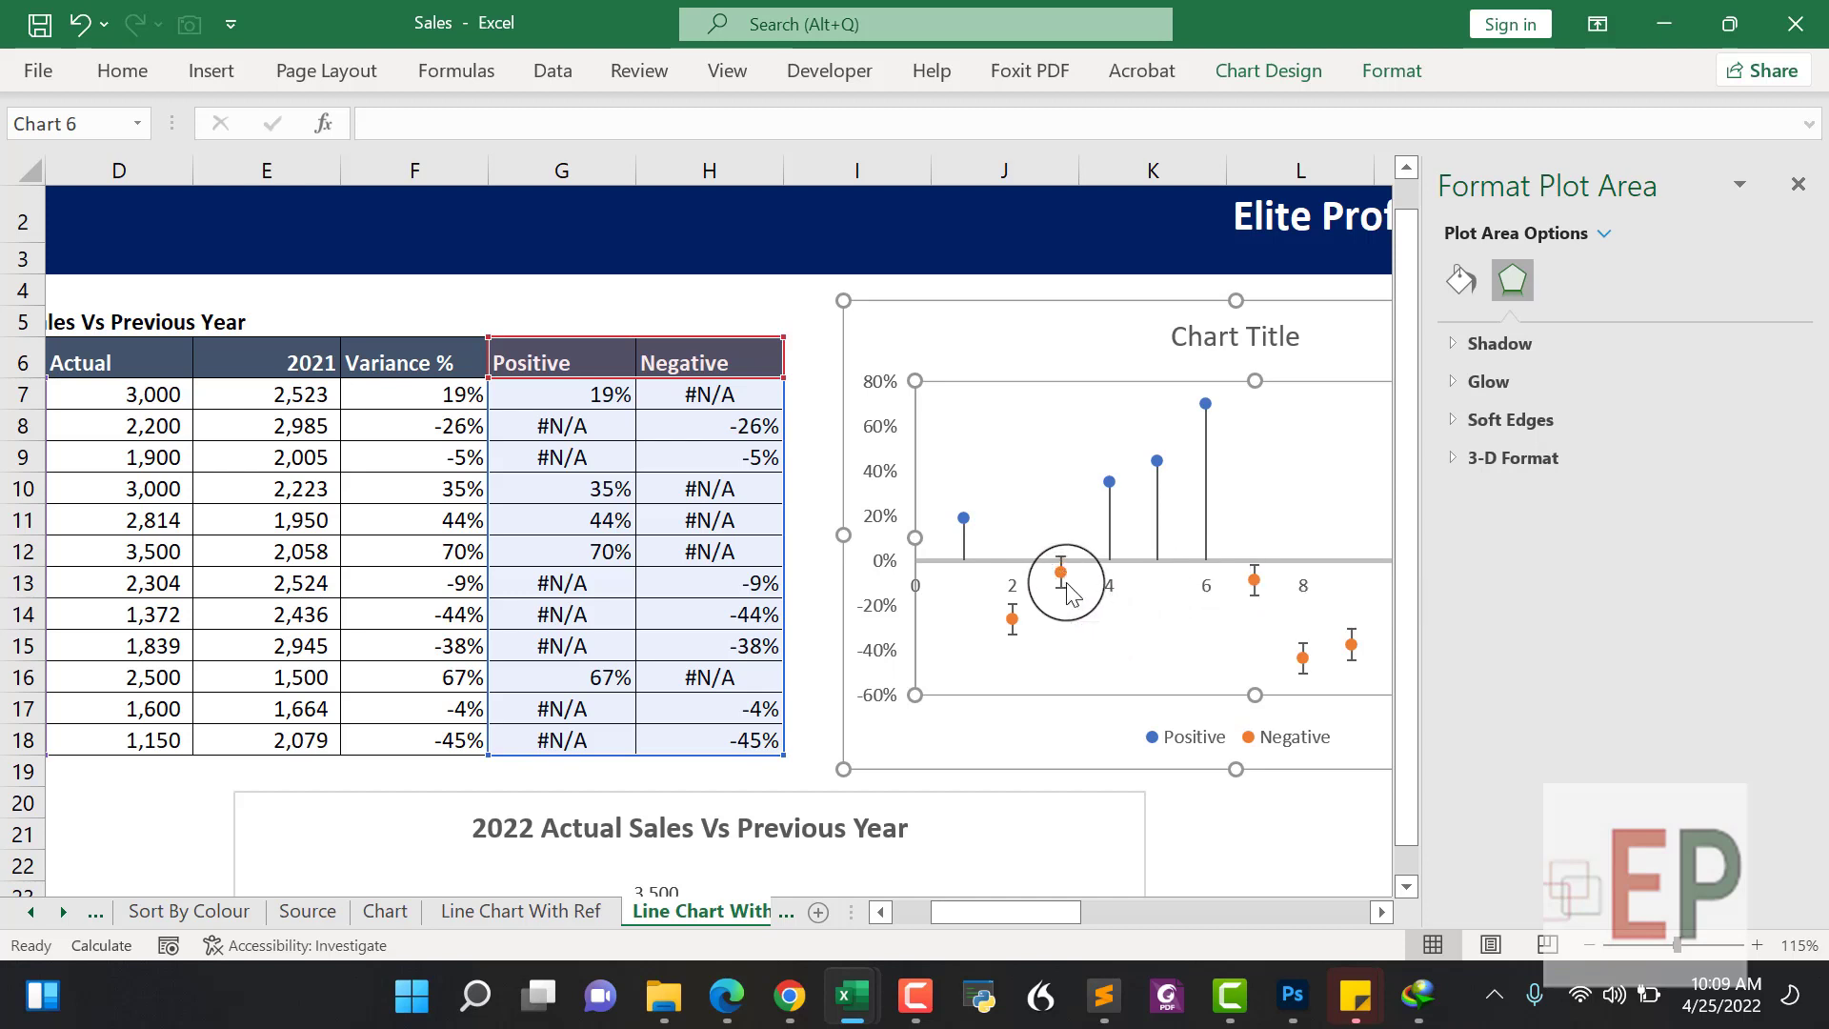
# Set the Negative series' vertical error bars to the Minus direction with No Cap ends
pyautogui.click(1254, 598)
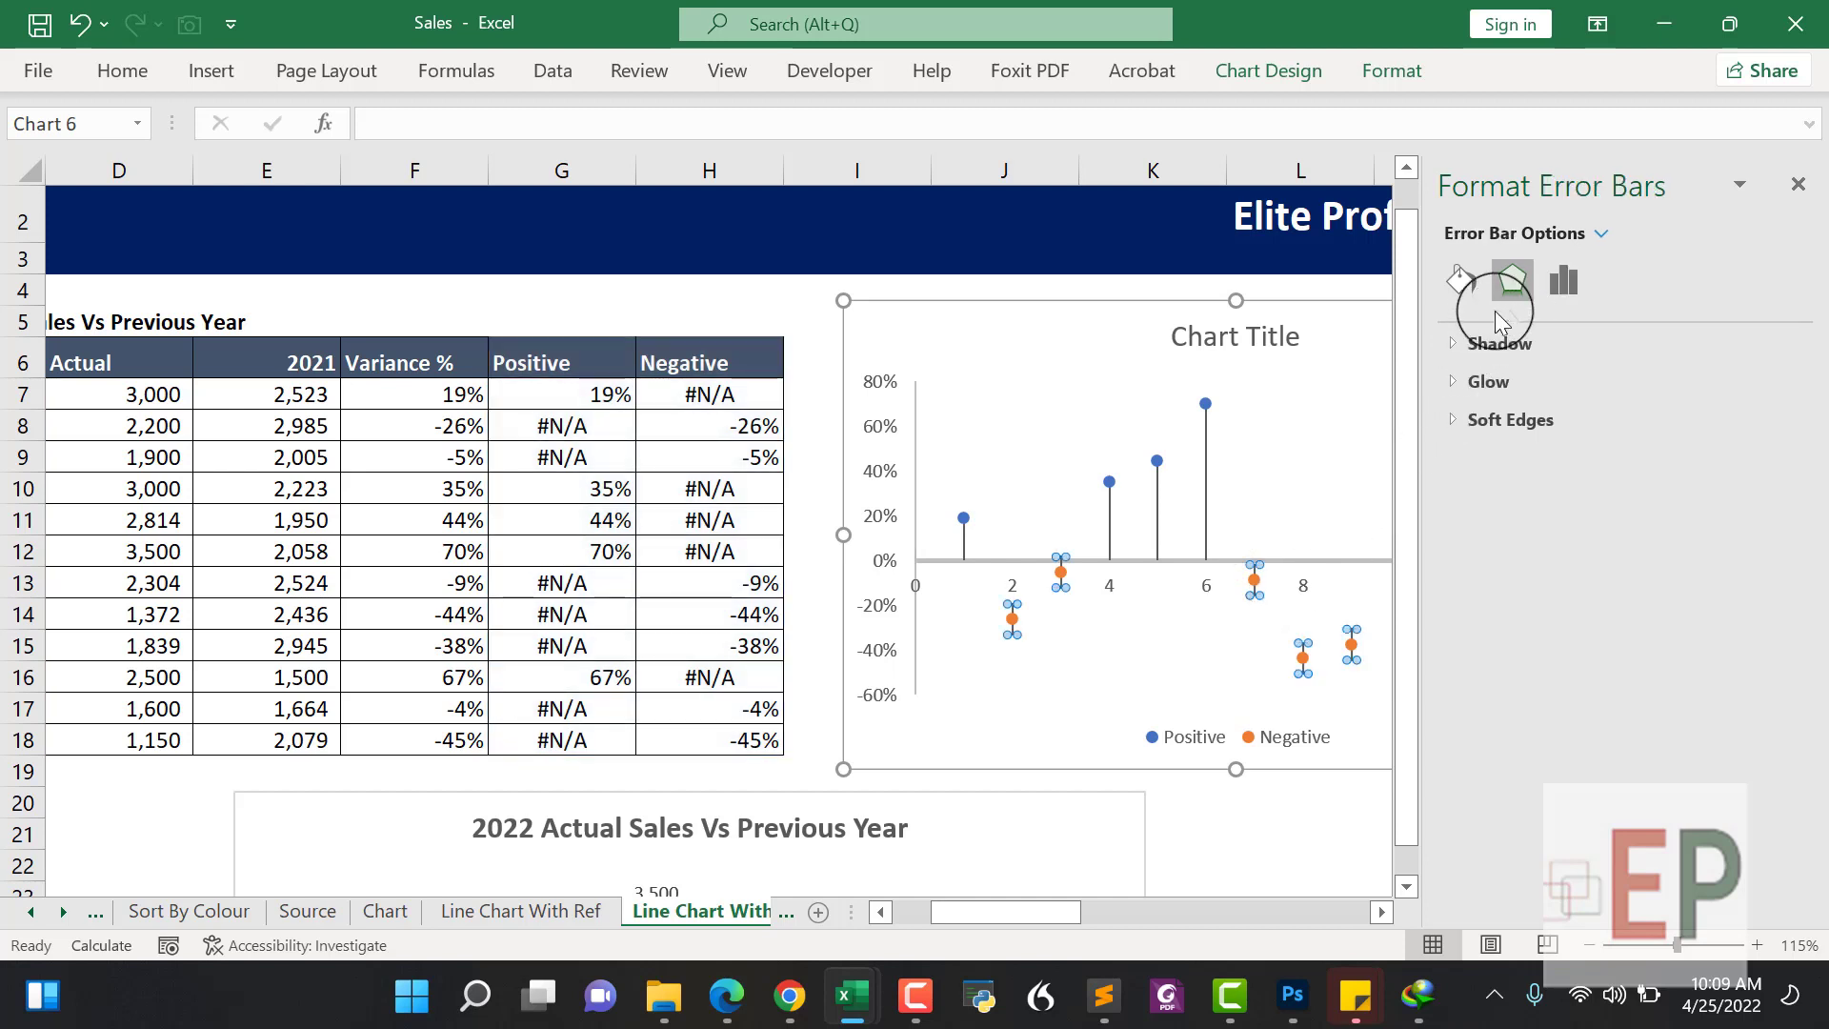
pyautogui.click(1452, 295)
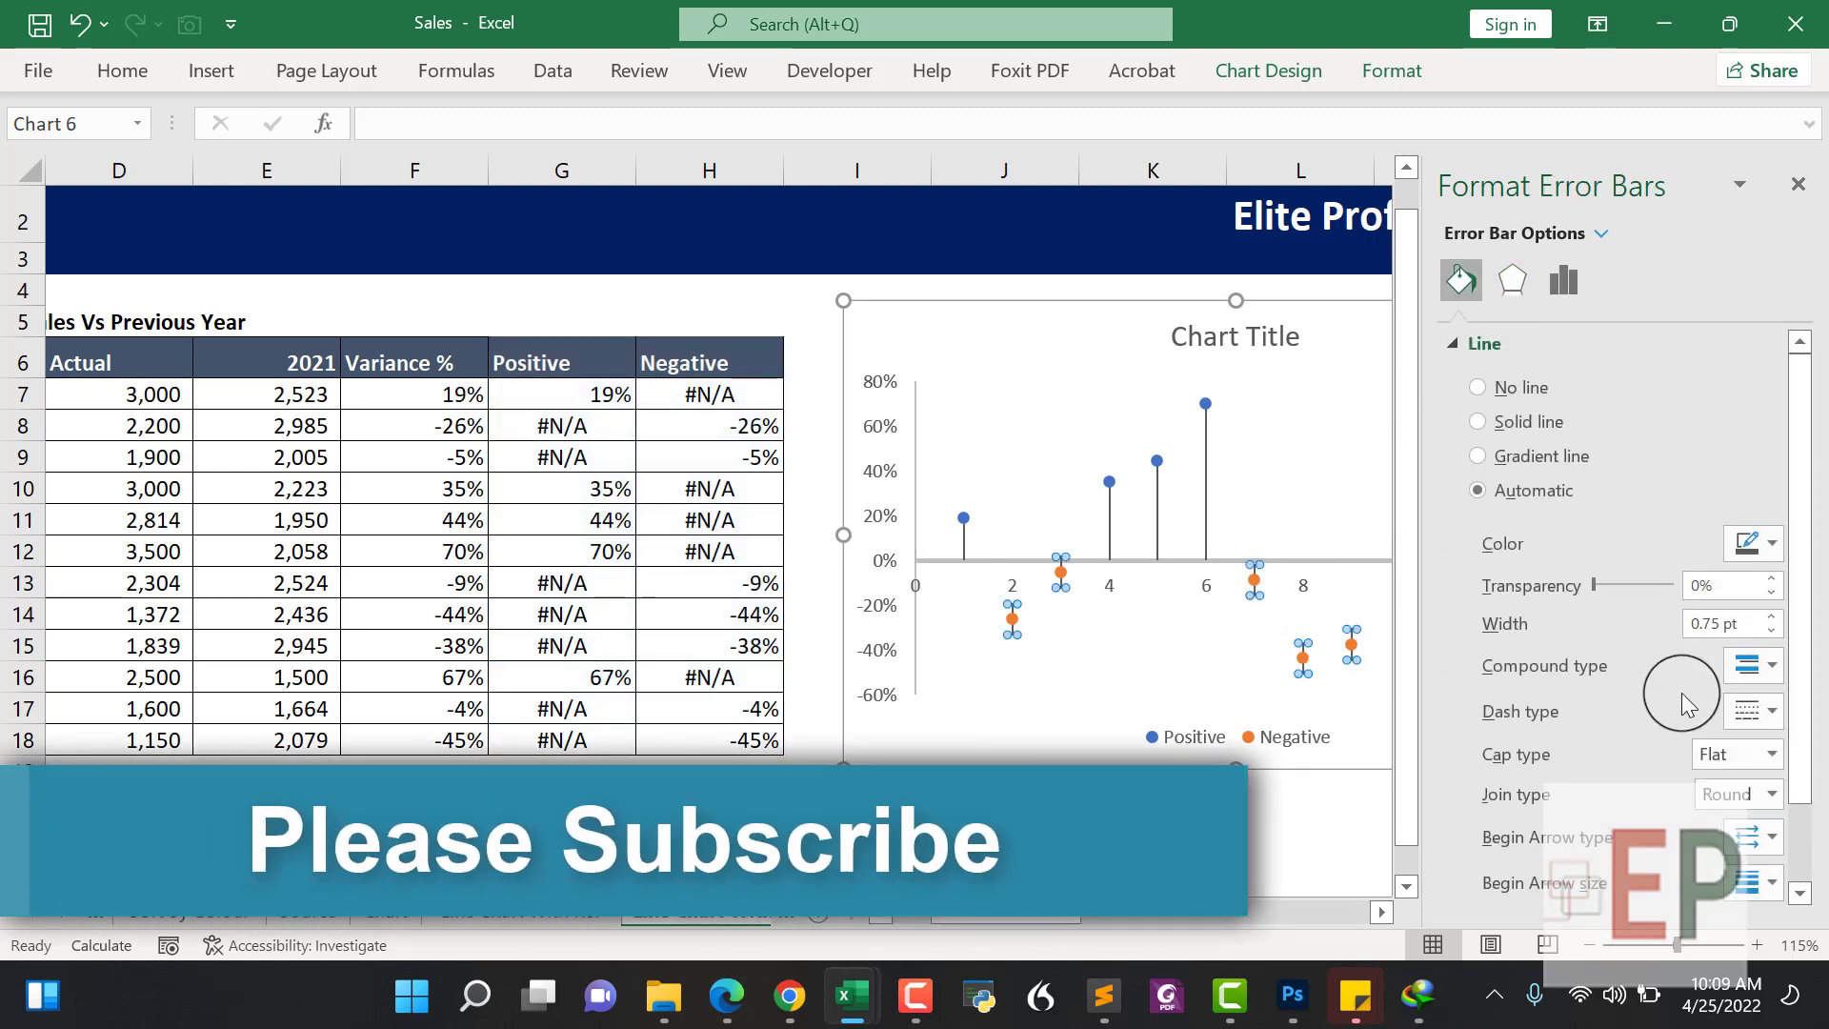
pyautogui.click(1567, 276)
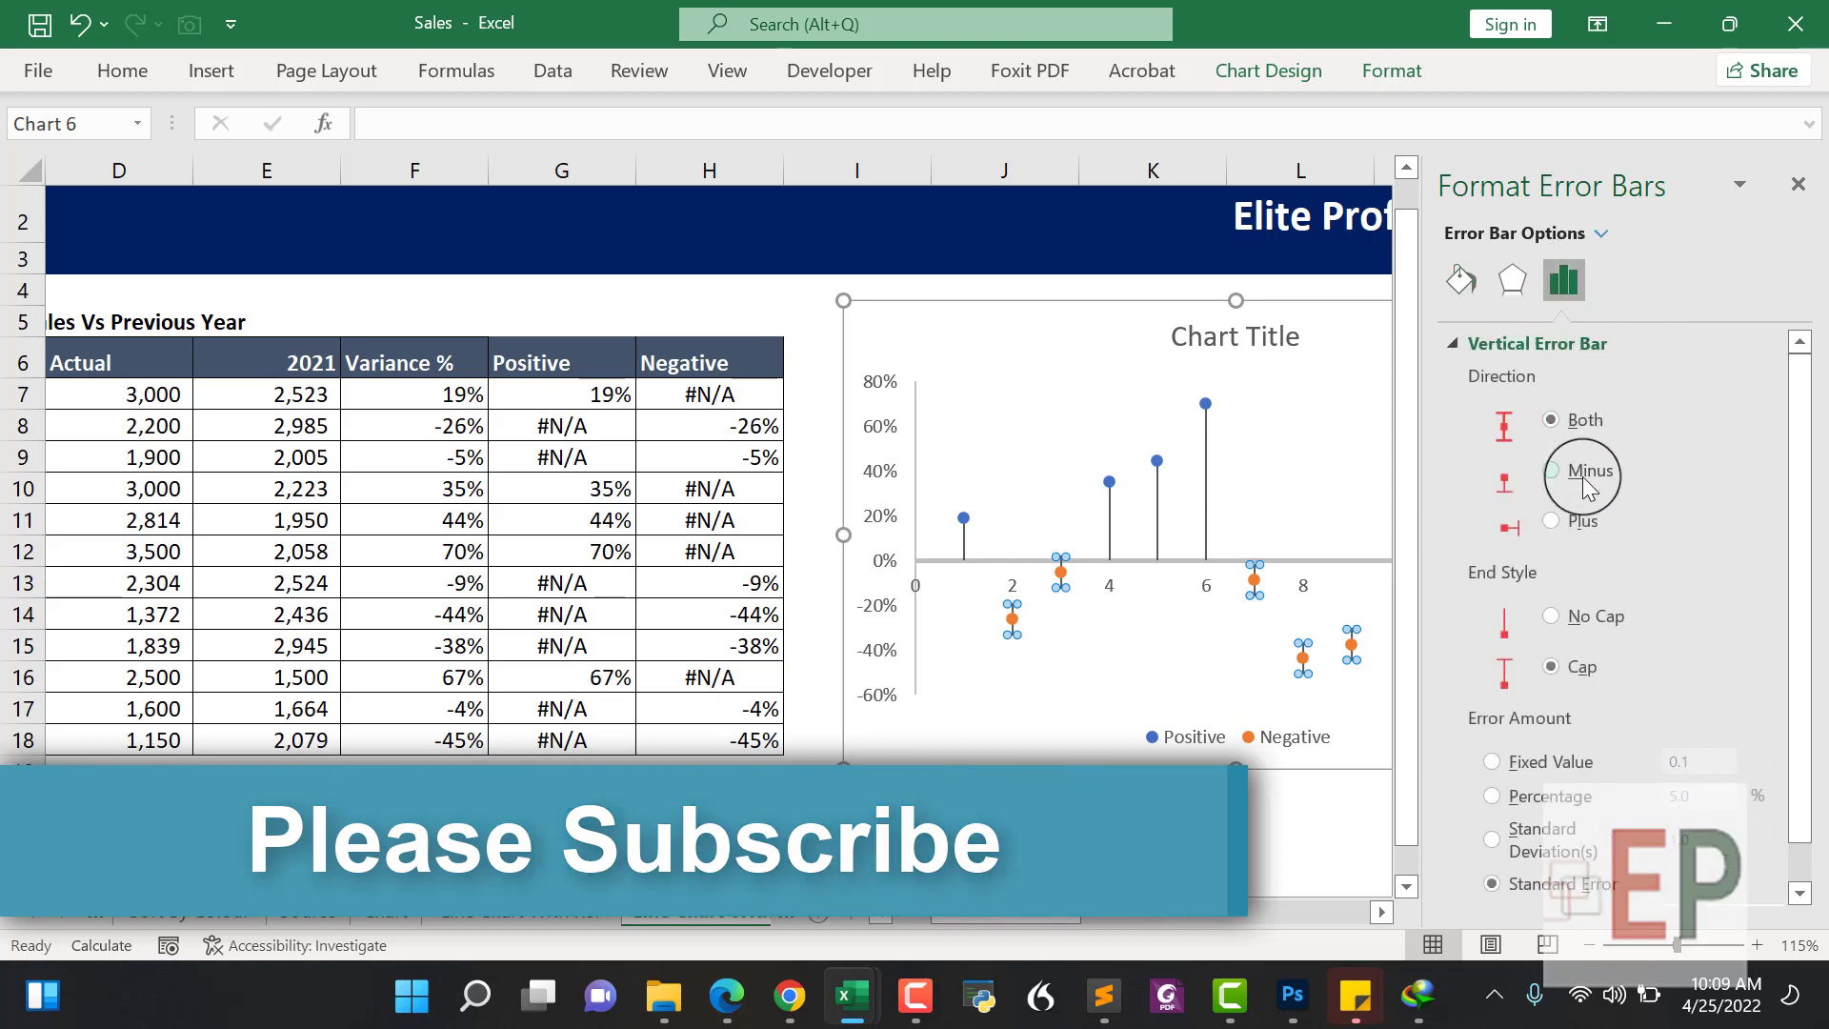
pyautogui.click(1583, 618)
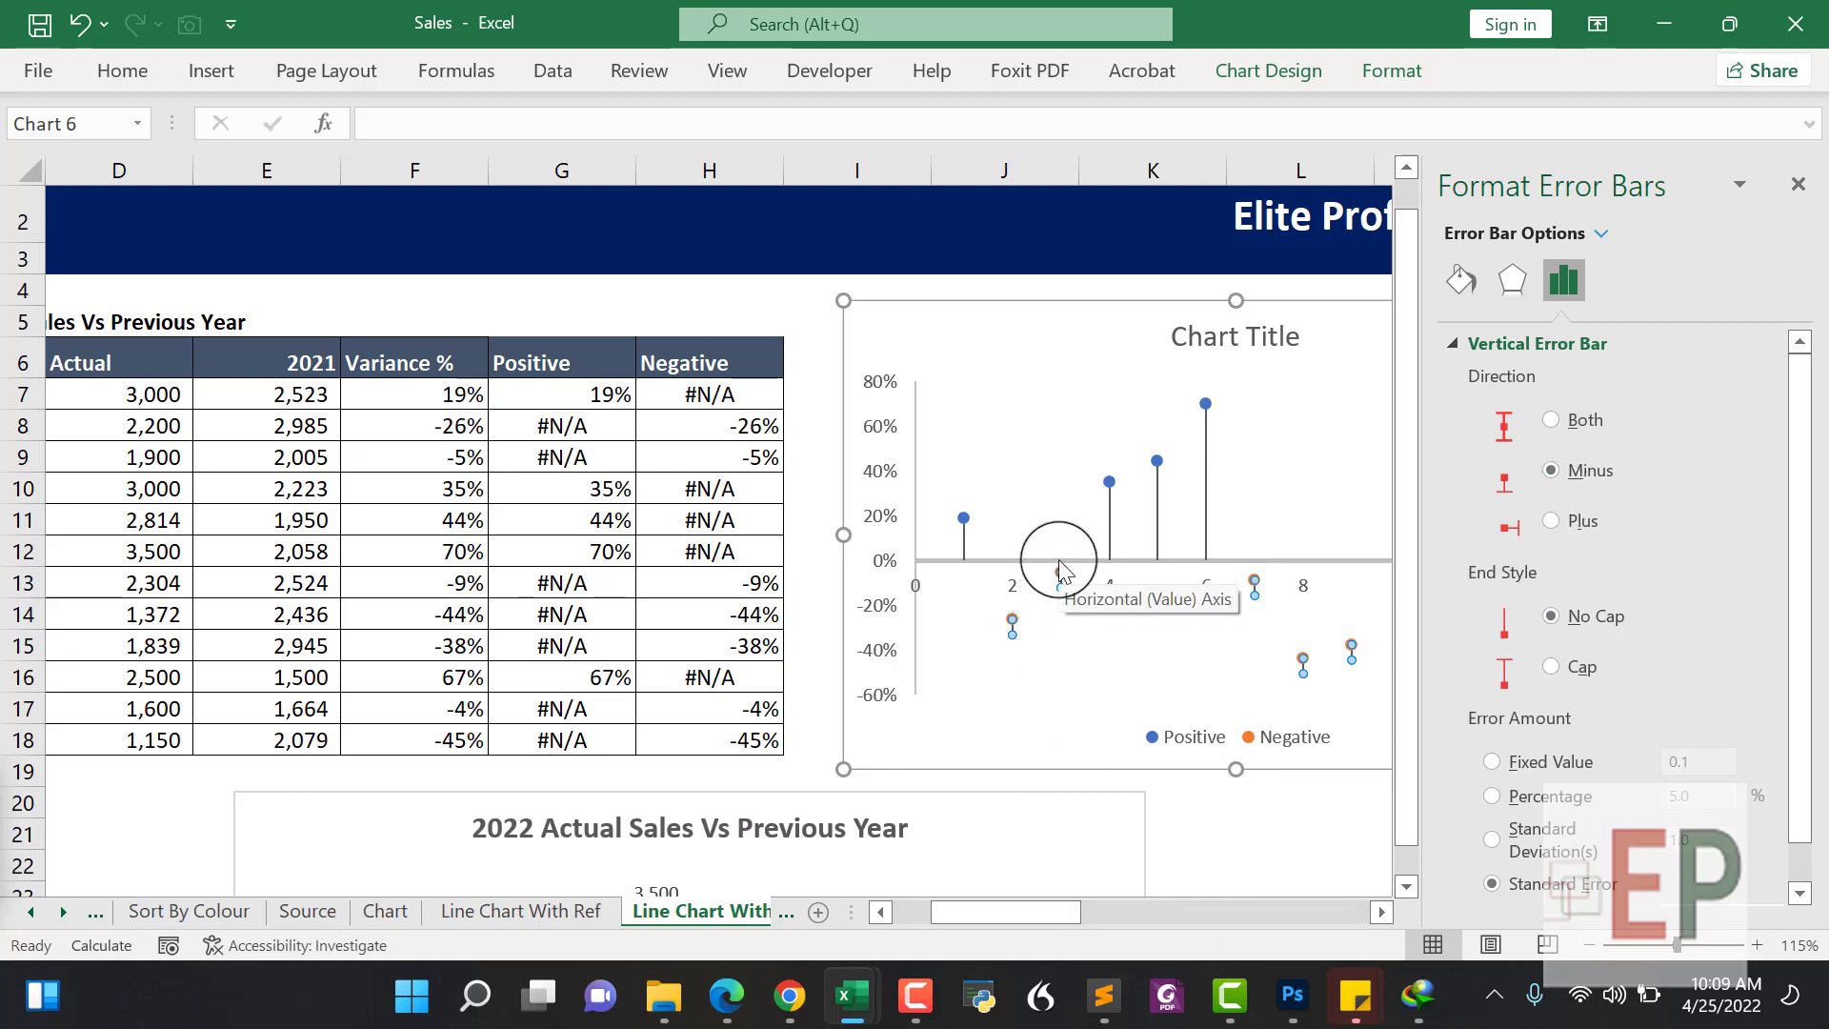
# Give the Negative series' error bars a custom negative error value from the Negative column, H7:H18
pyautogui.scroll(-1, 1635, 552)
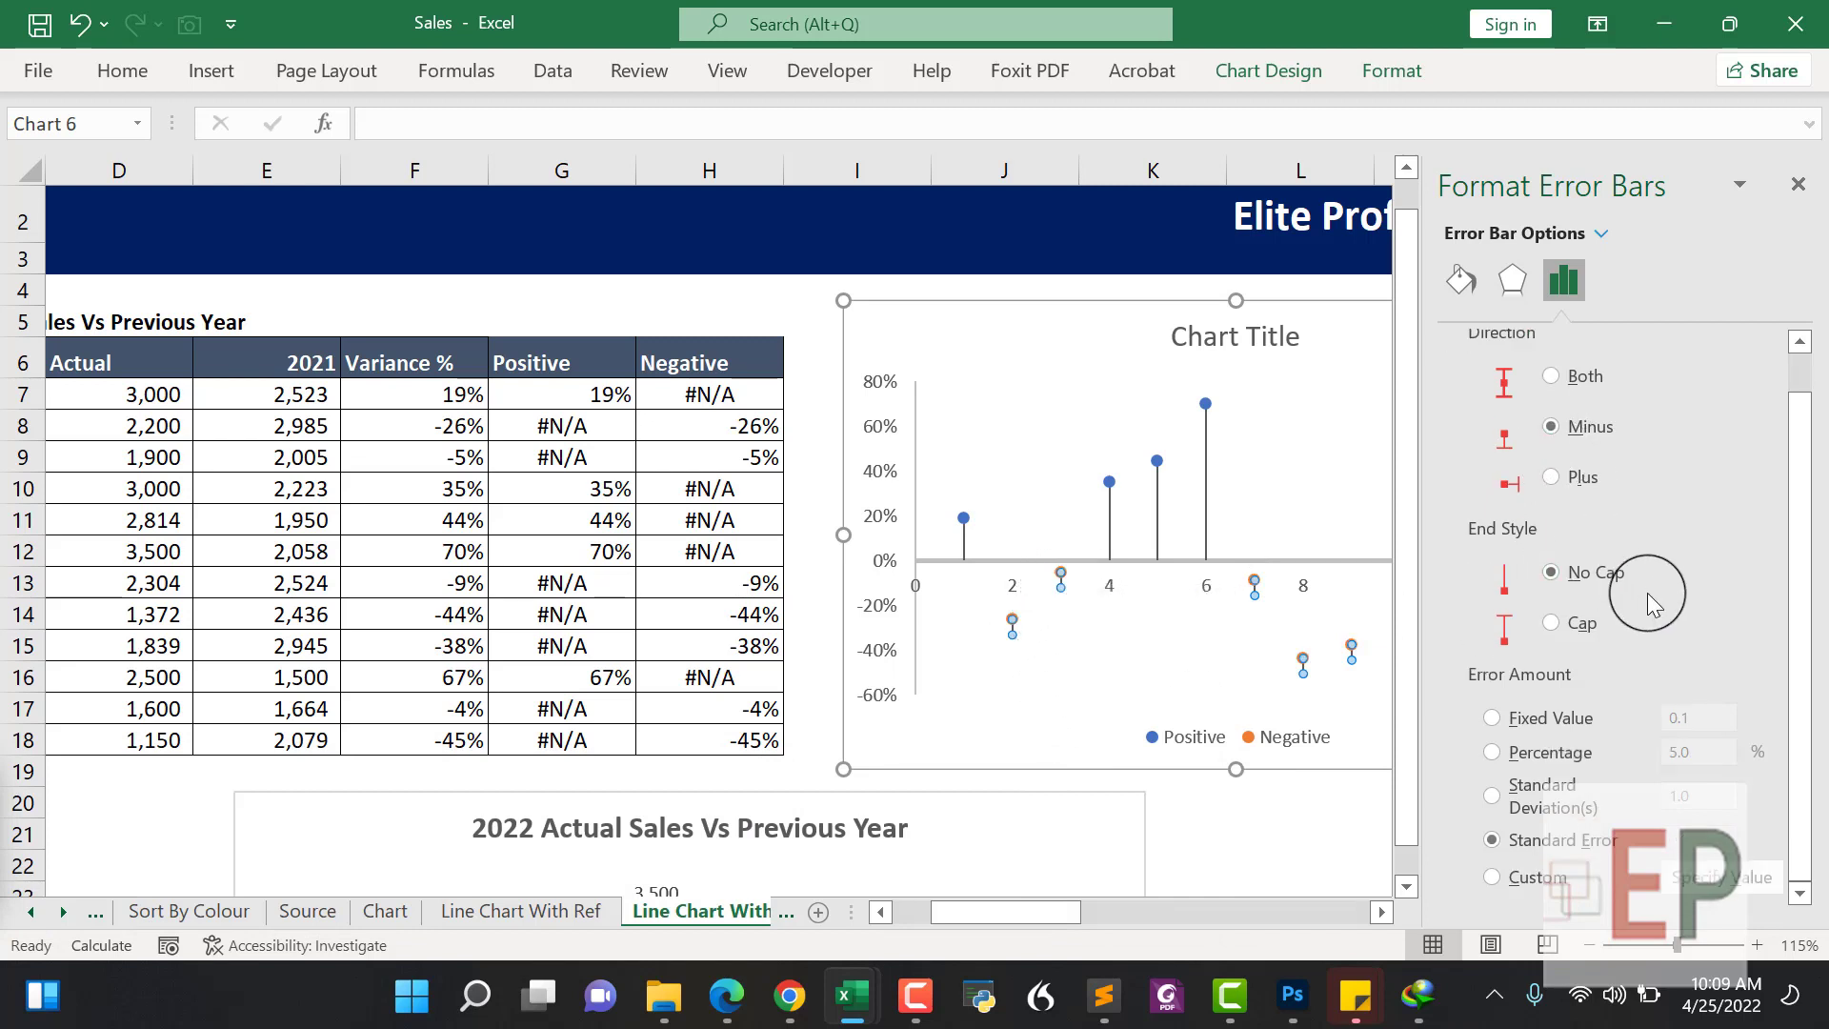
pyautogui.click(1500, 879)
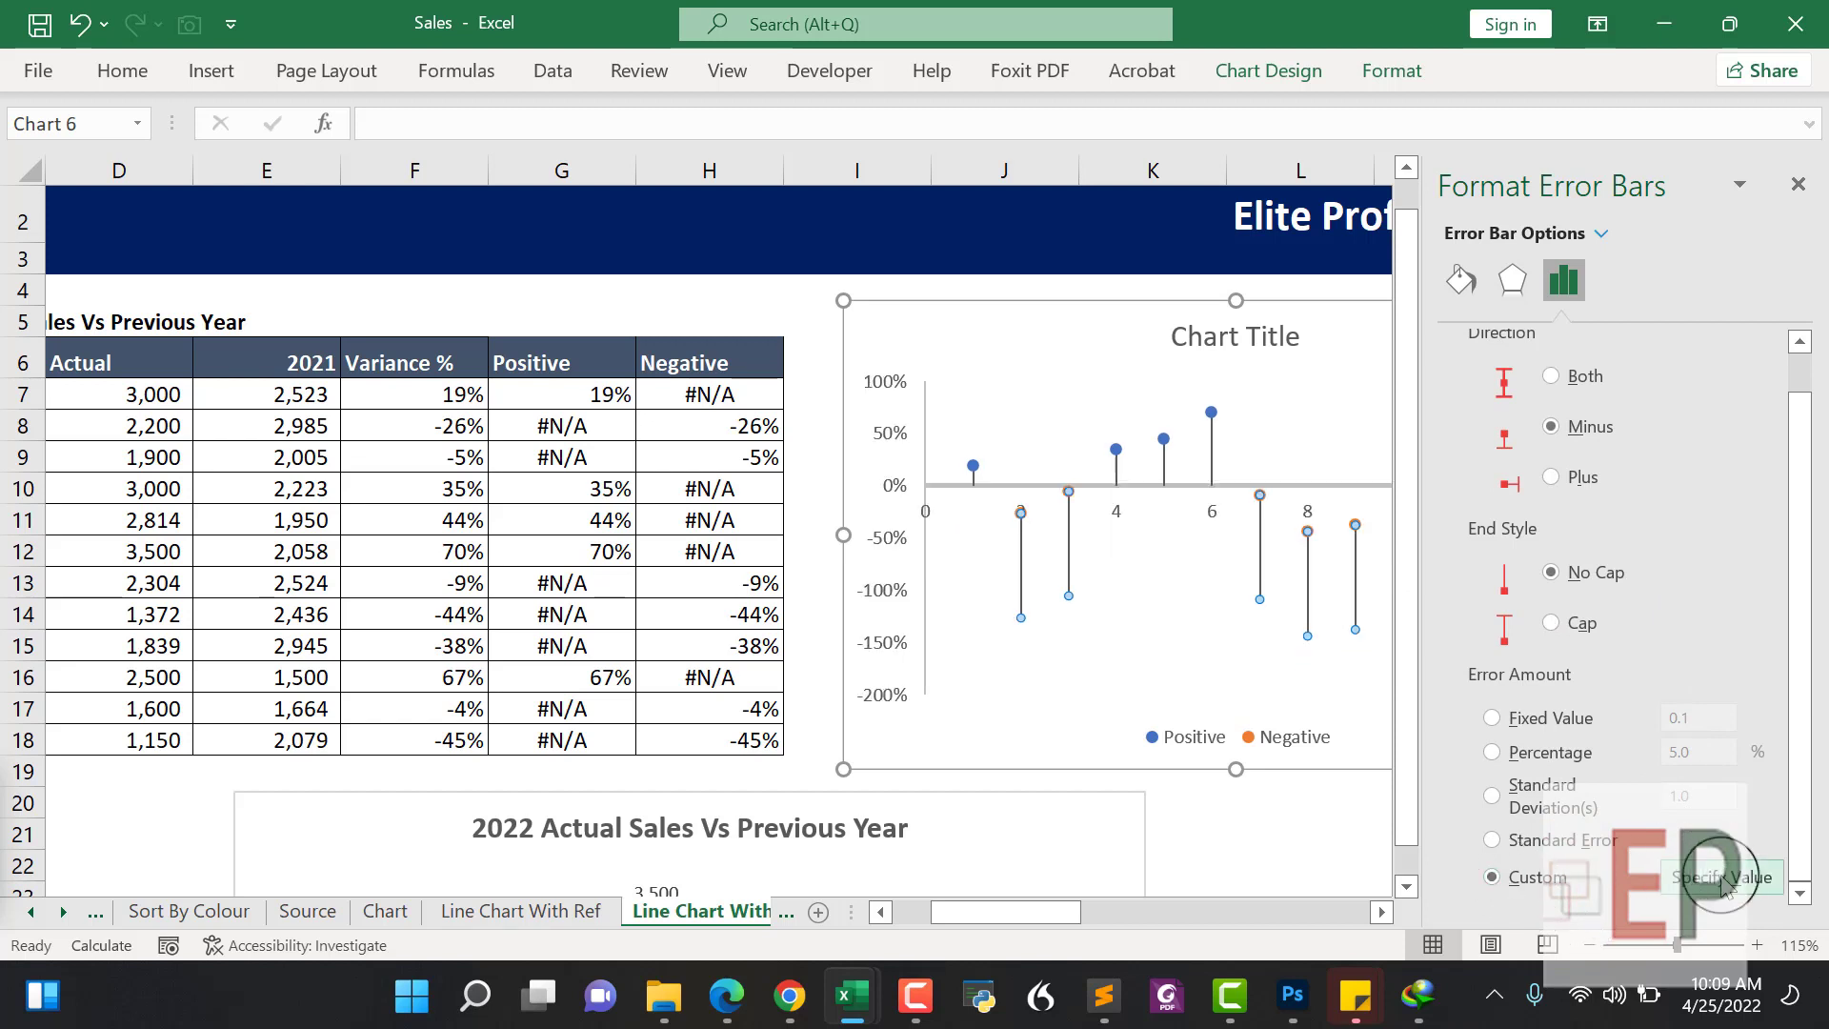
pyautogui.click(1722, 878)
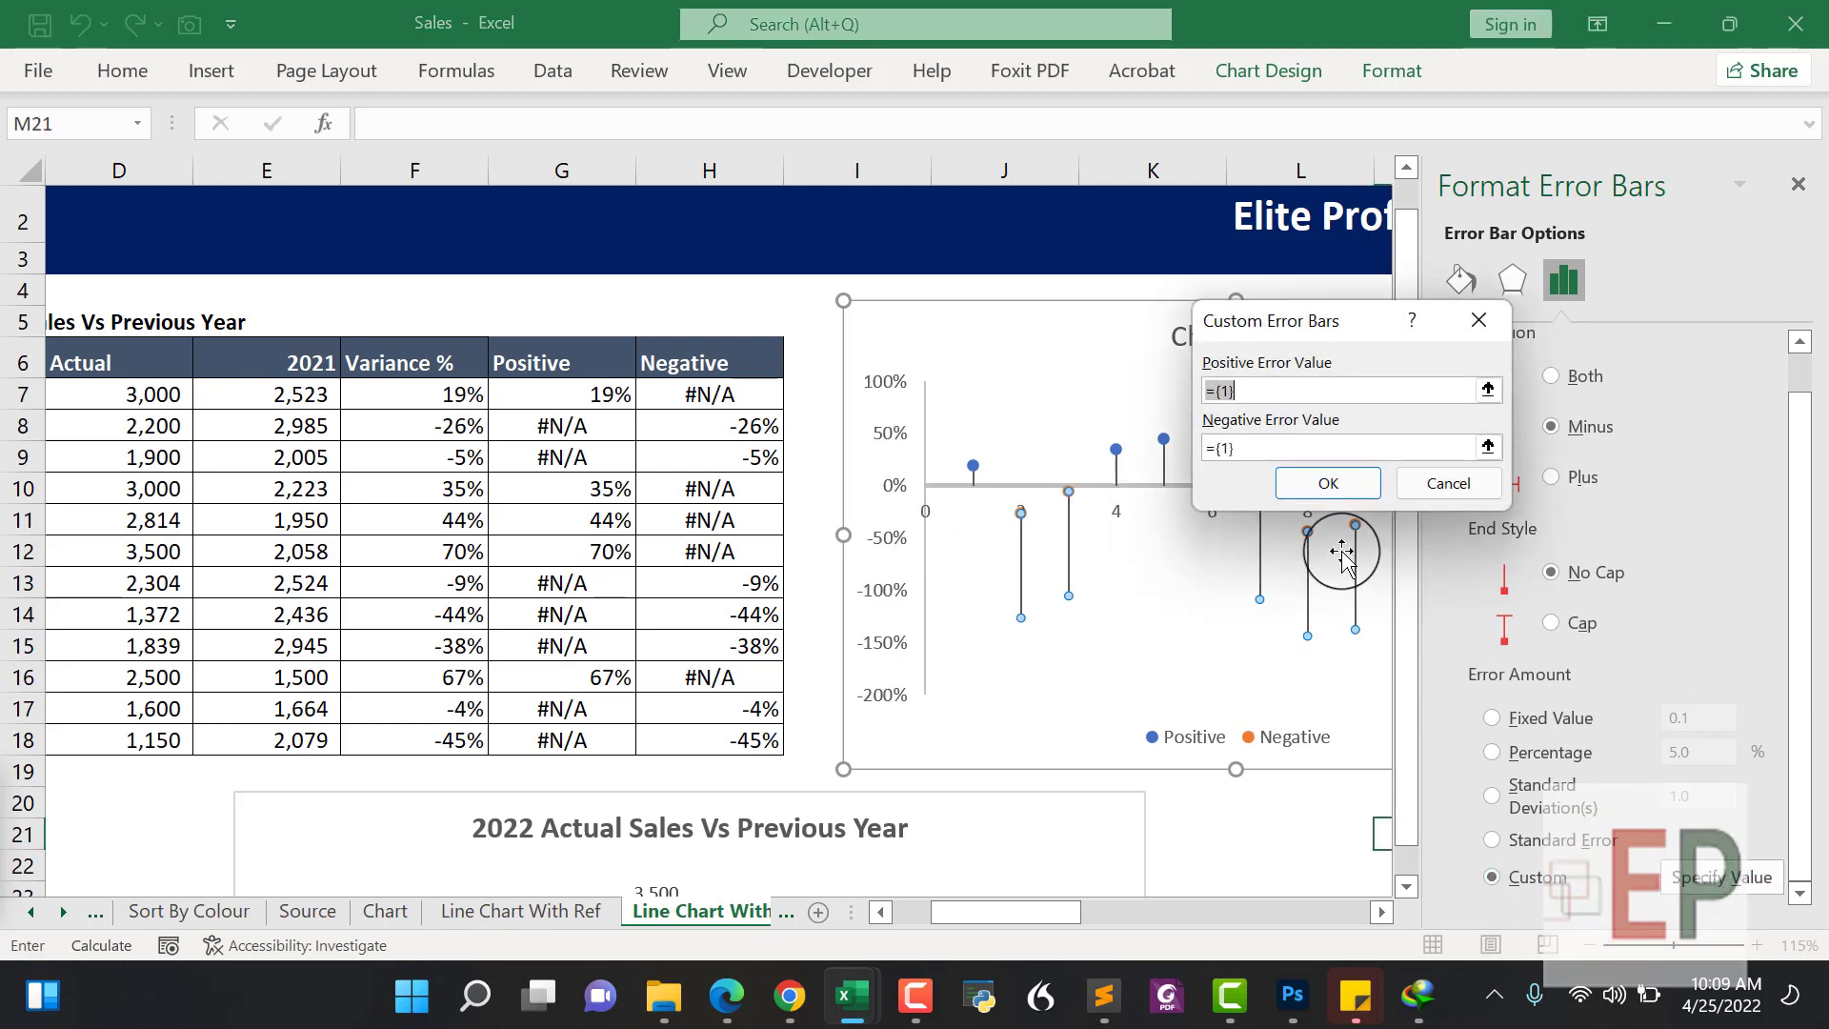
pyautogui.click(1239, 454)
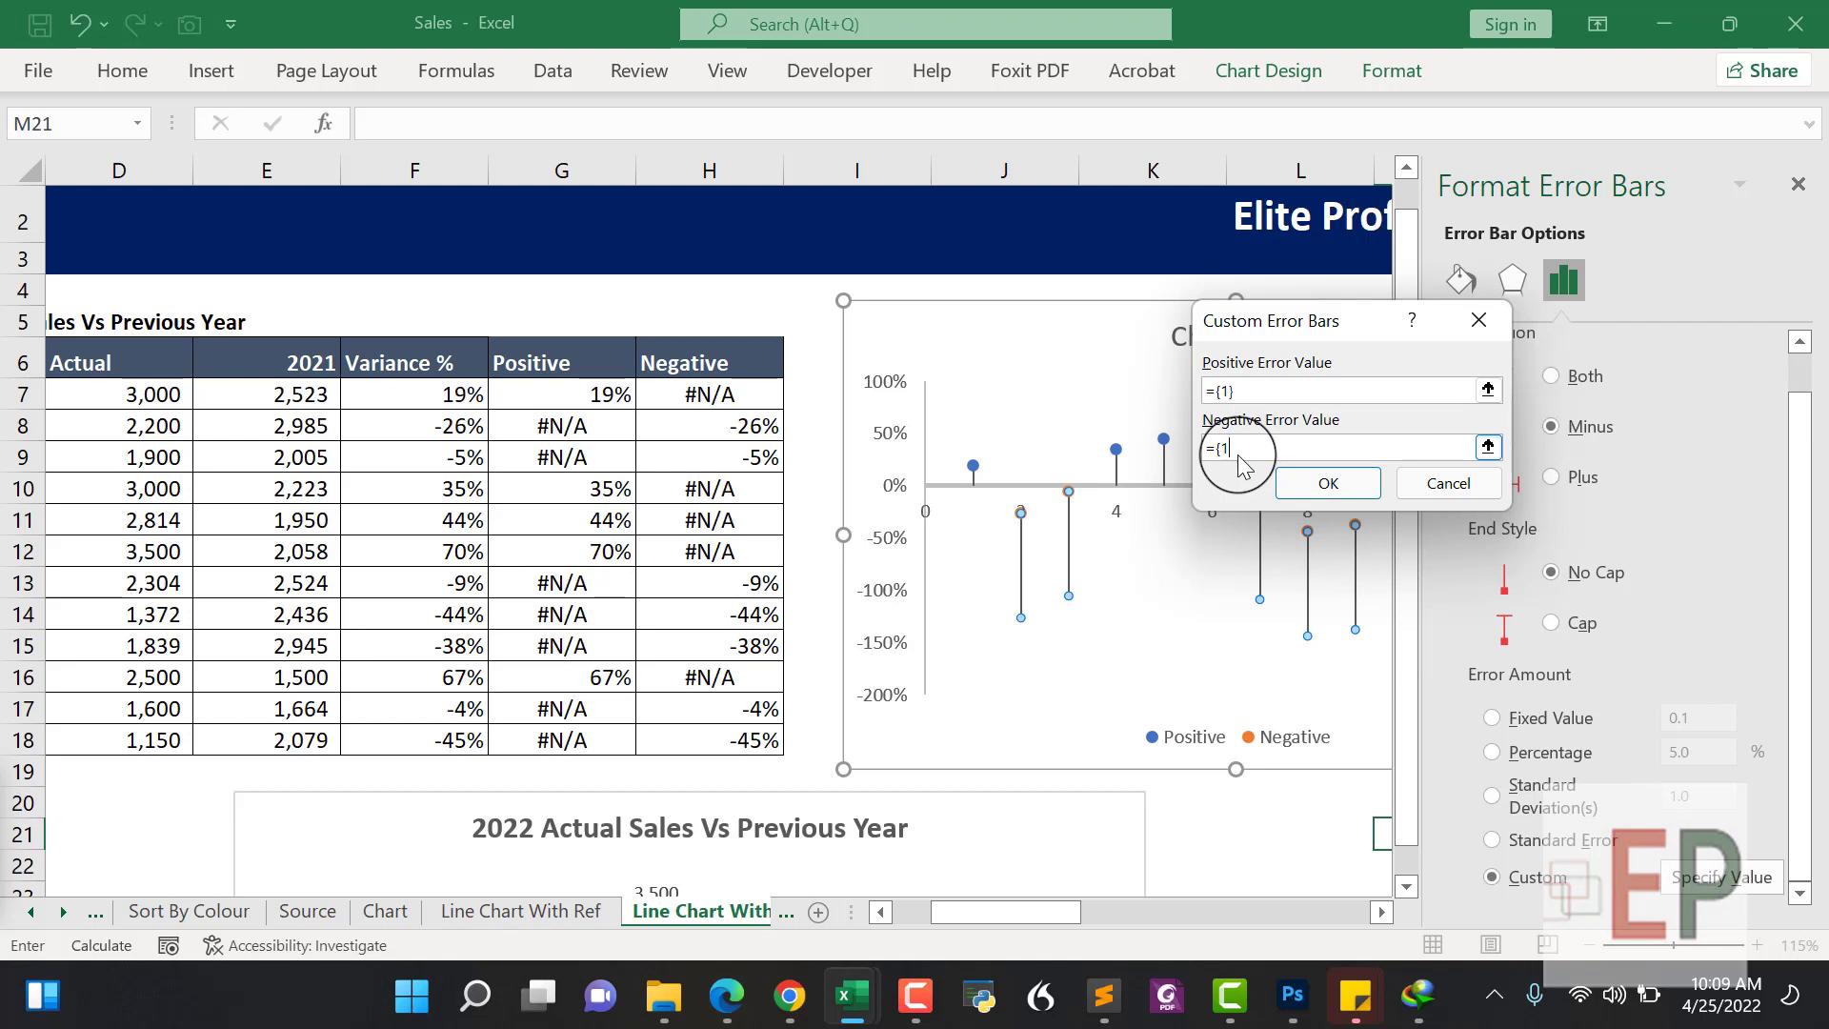
pyautogui.press('BackSpace')
pyautogui.press('BackSpace')
pyautogui.press('BackSpace')
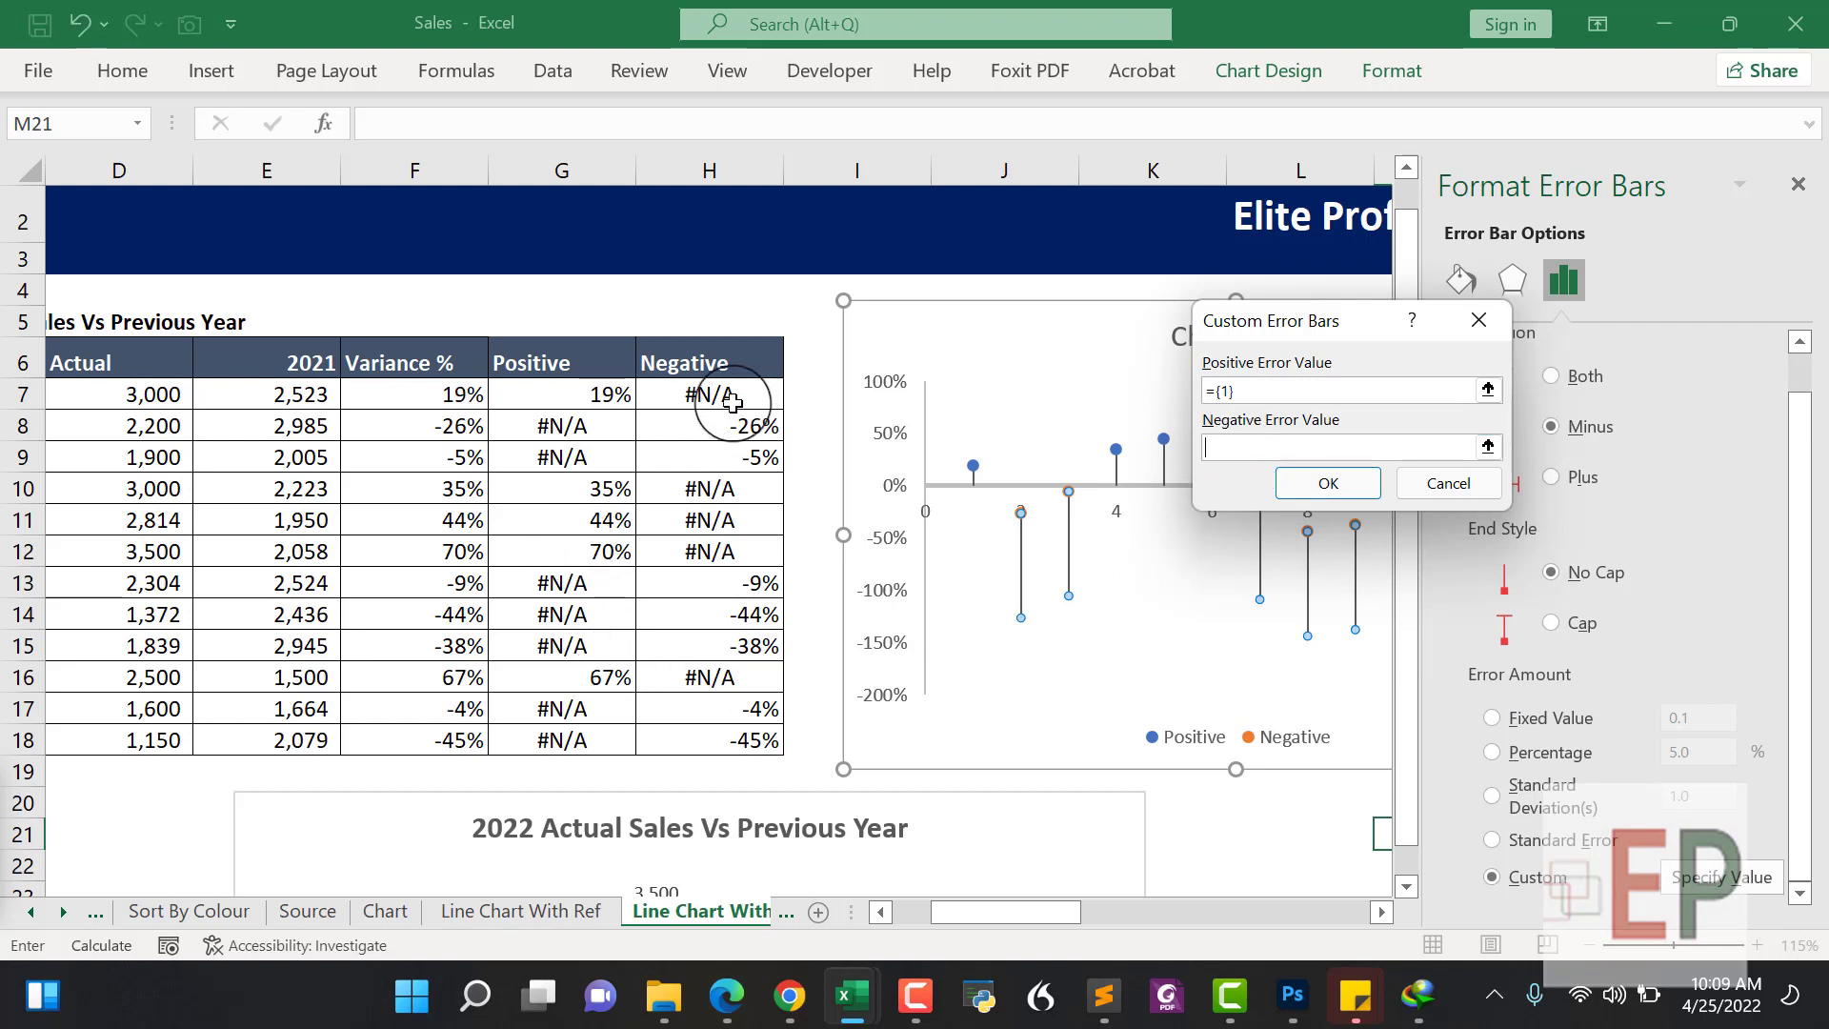
pyautogui.moveTo(732, 401); pyautogui.dragTo(743, 740)
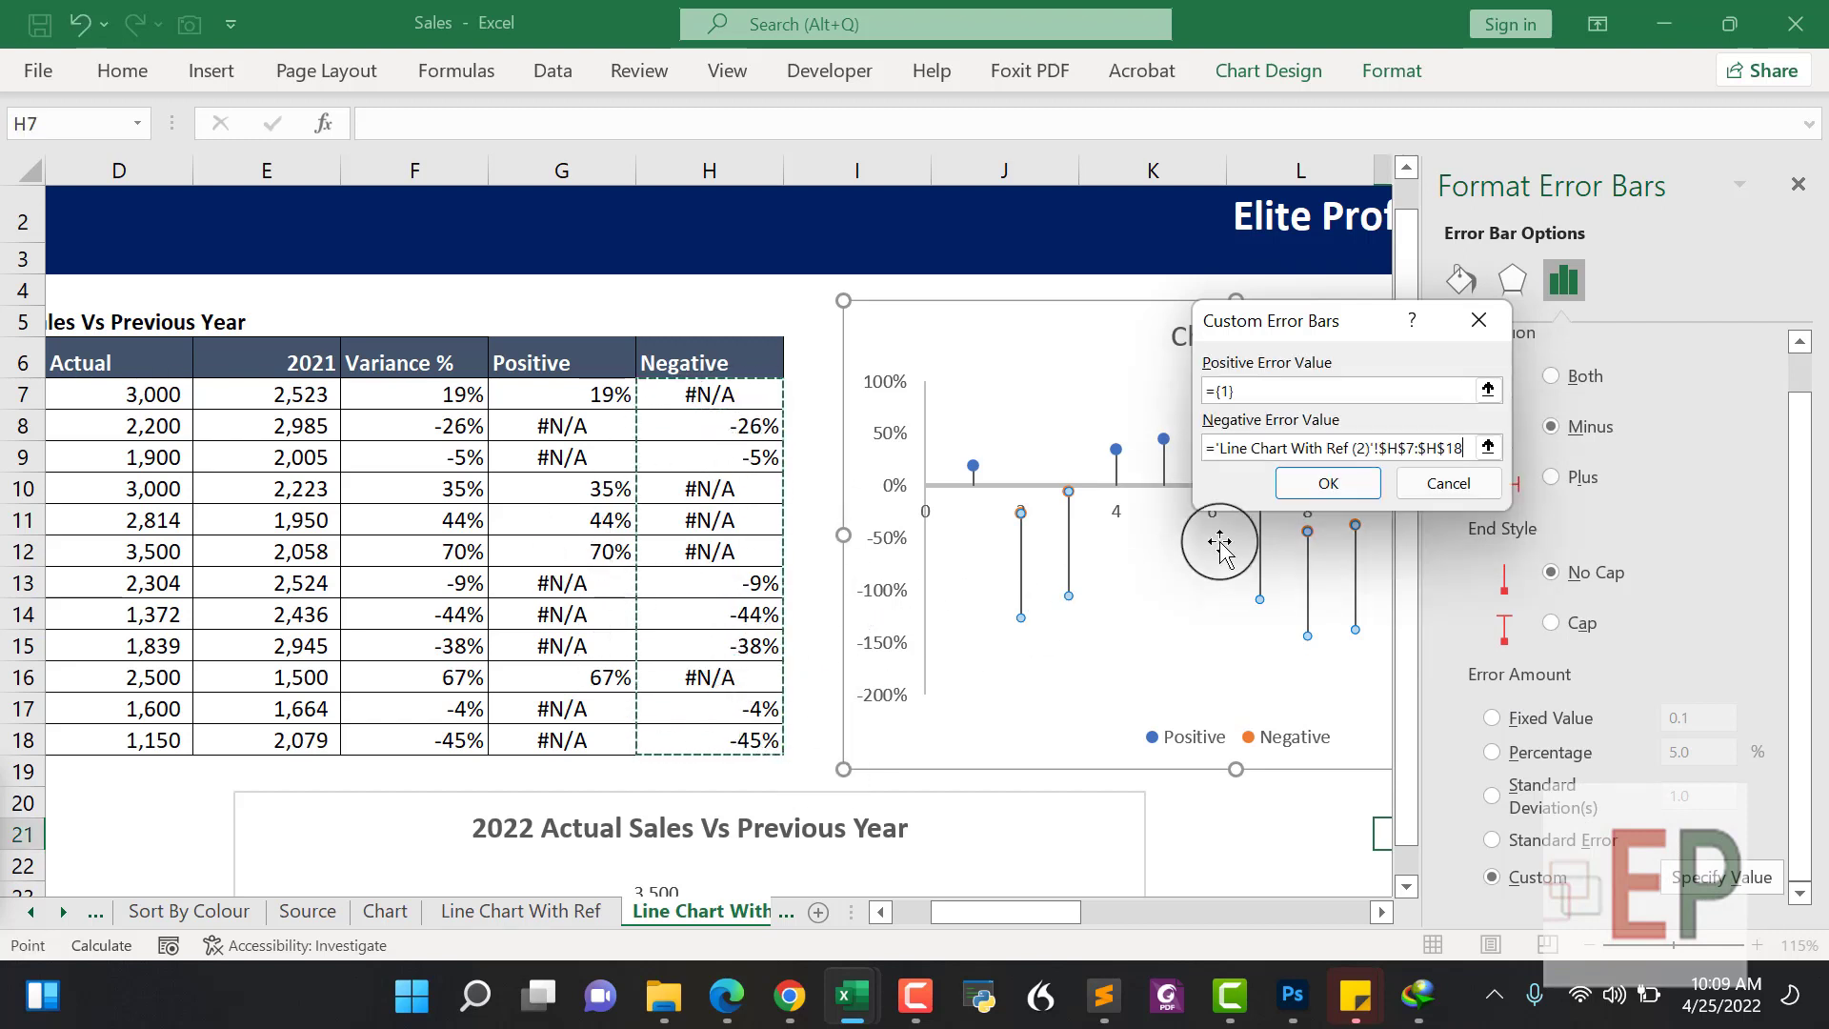
pyautogui.click(1300, 483)
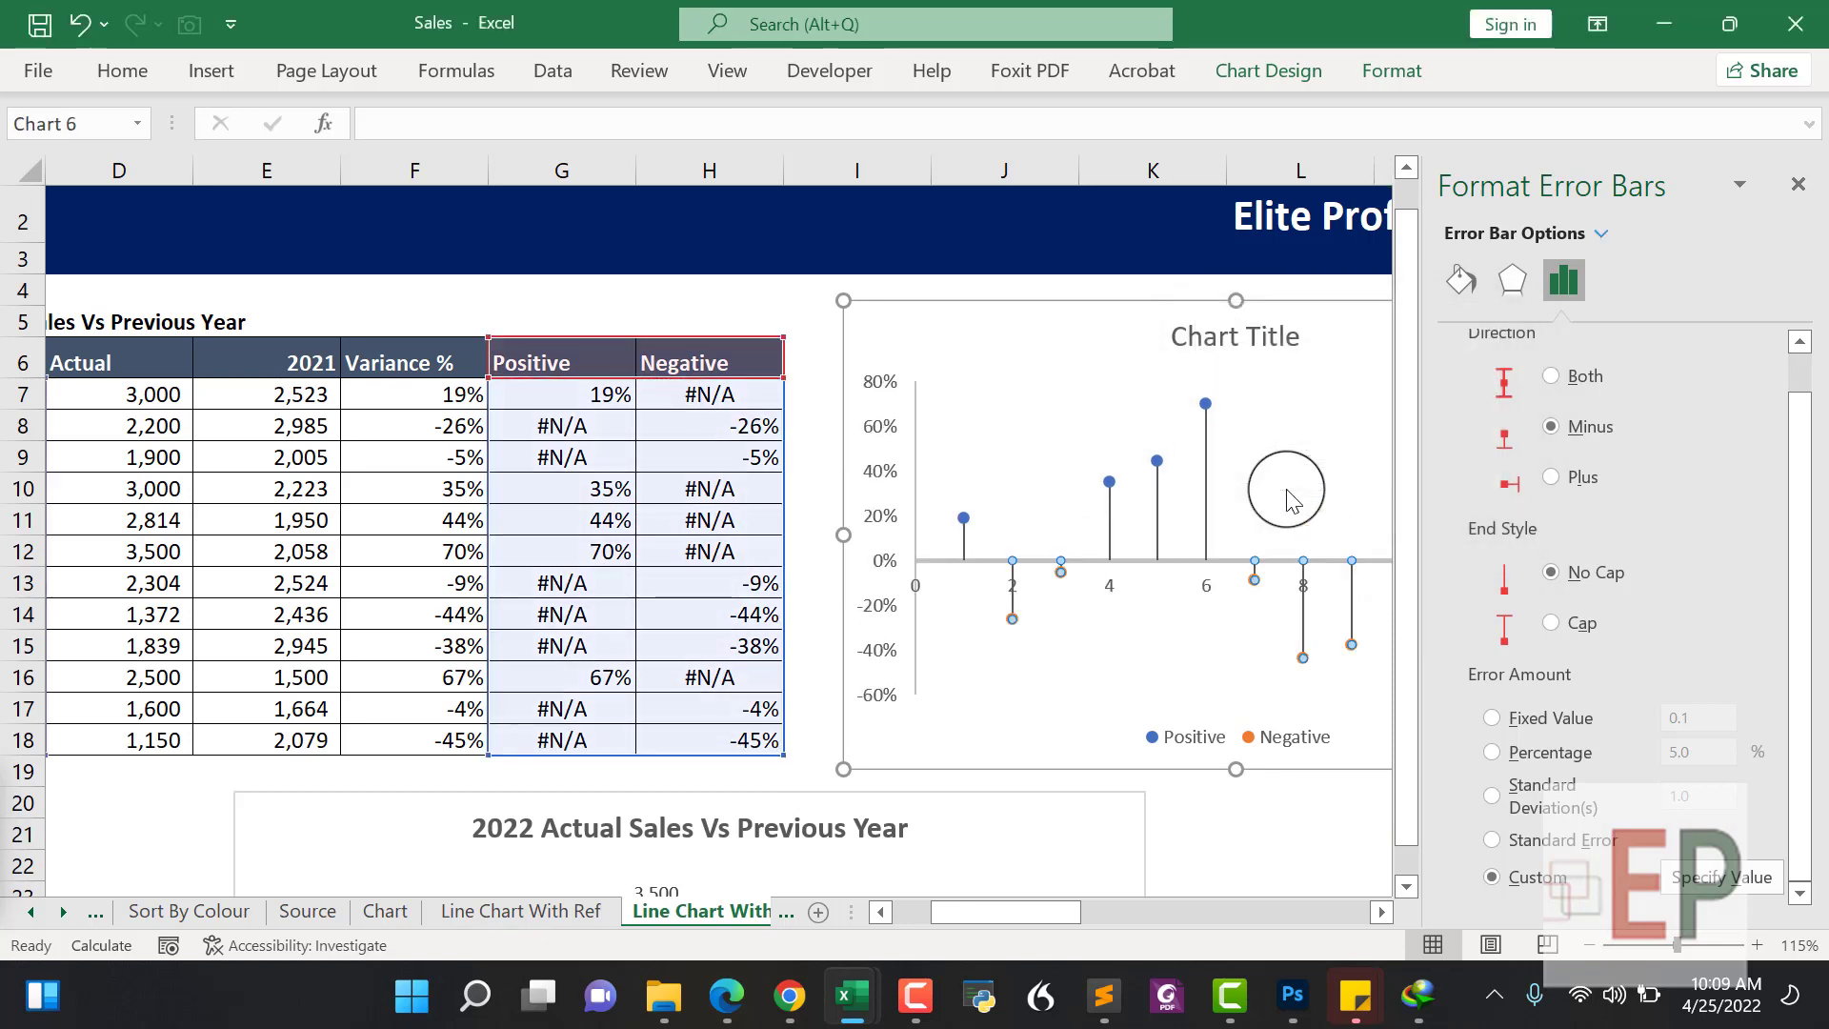
pyautogui.click(1170, 667)
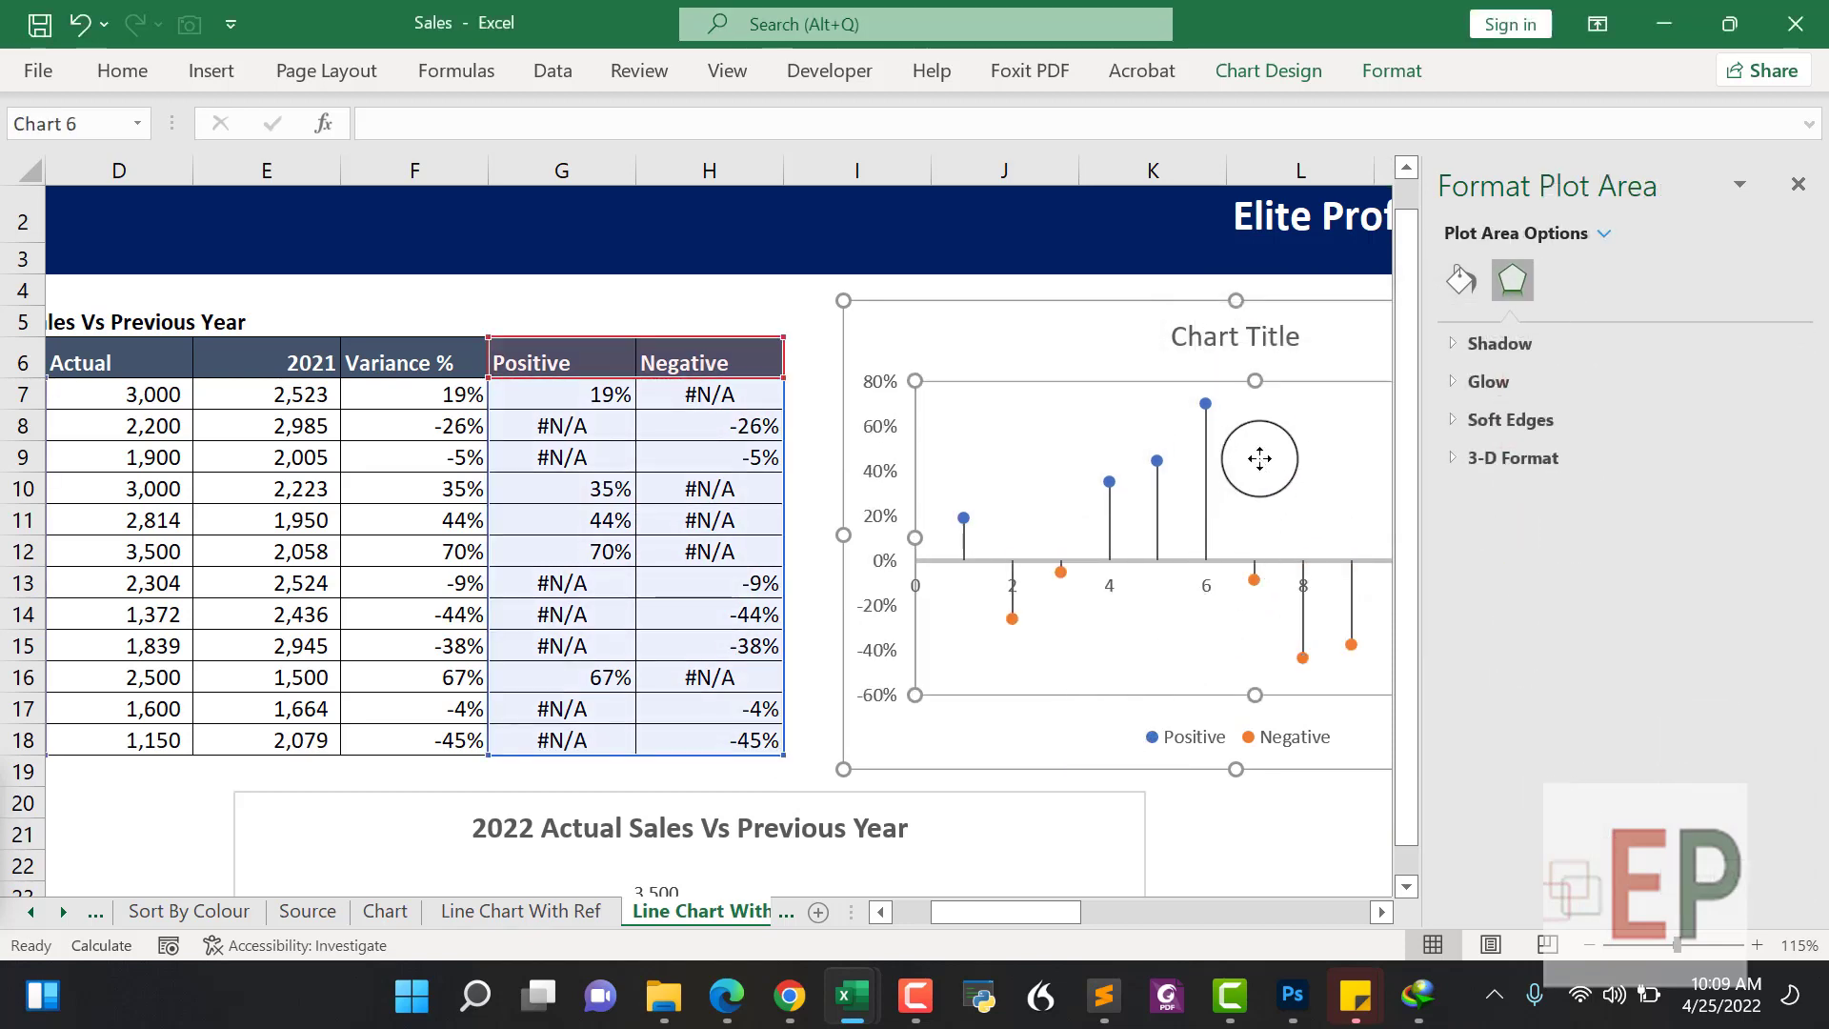
# Format the Positive series' markers with a solid light green fill and no border line
pyautogui.click(1205, 408)
pyautogui.click(1223, 425)
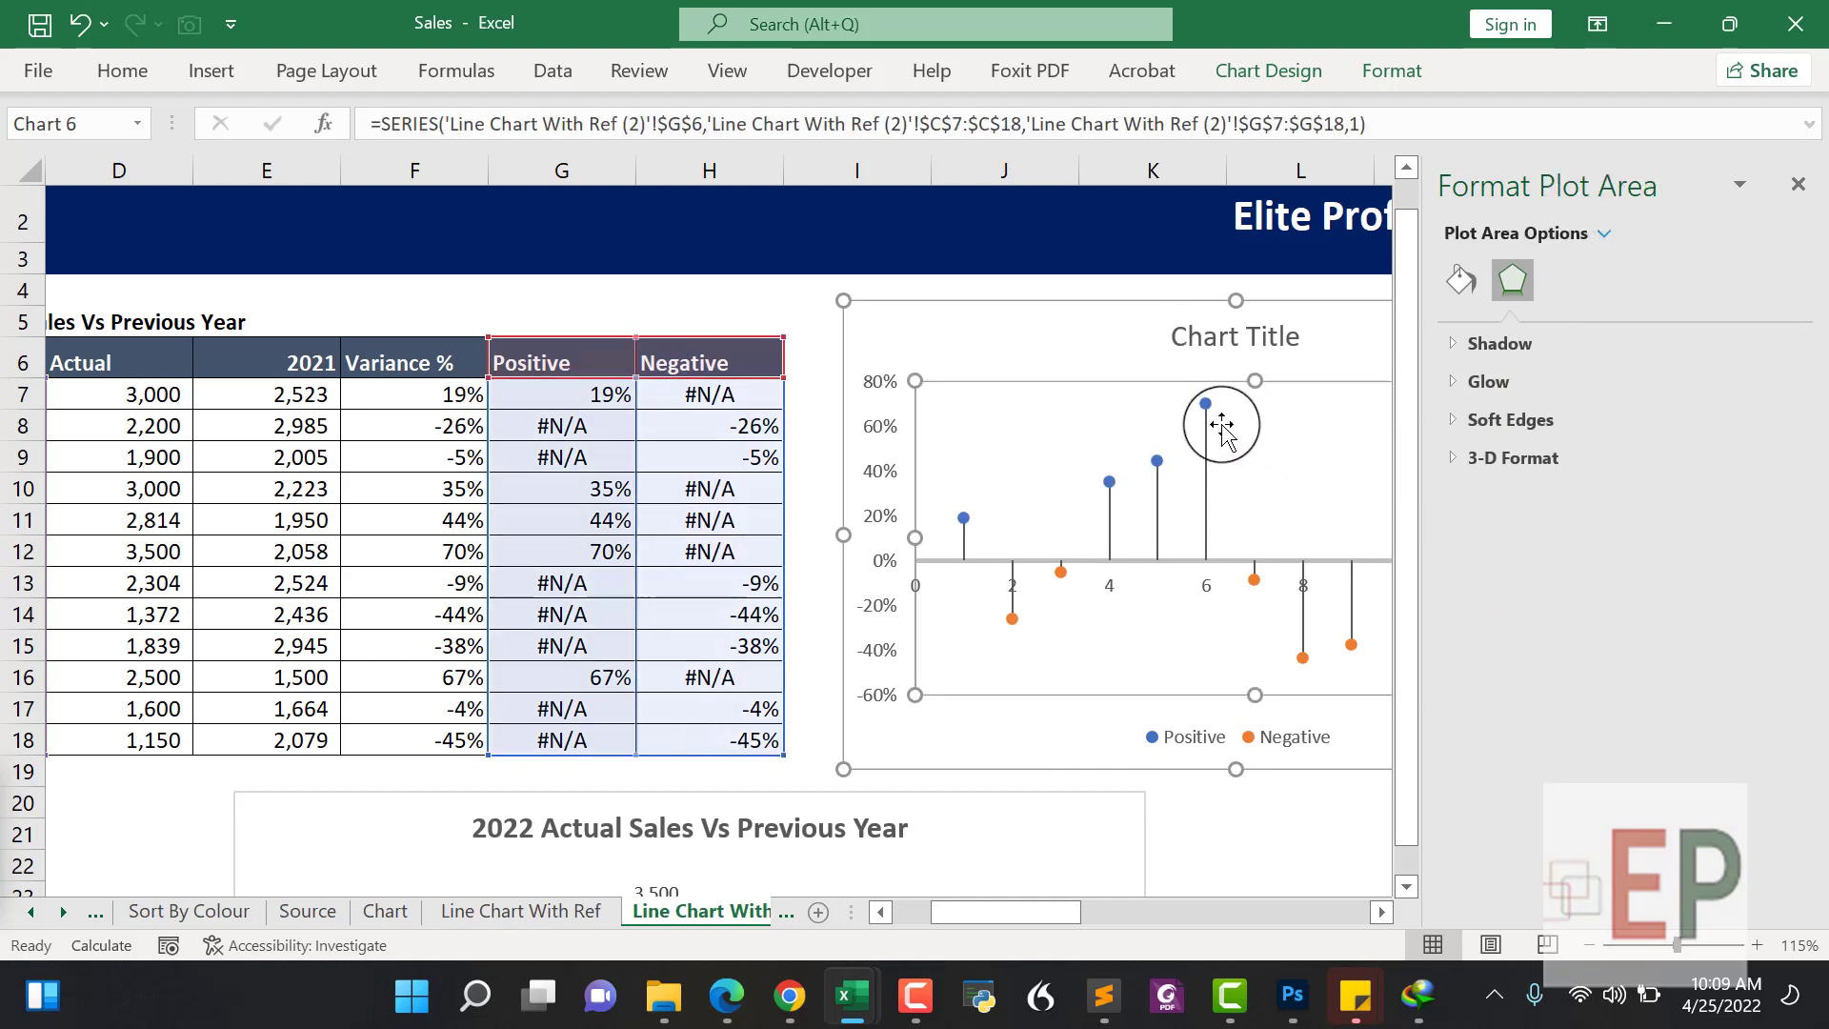
pyautogui.click(1207, 406)
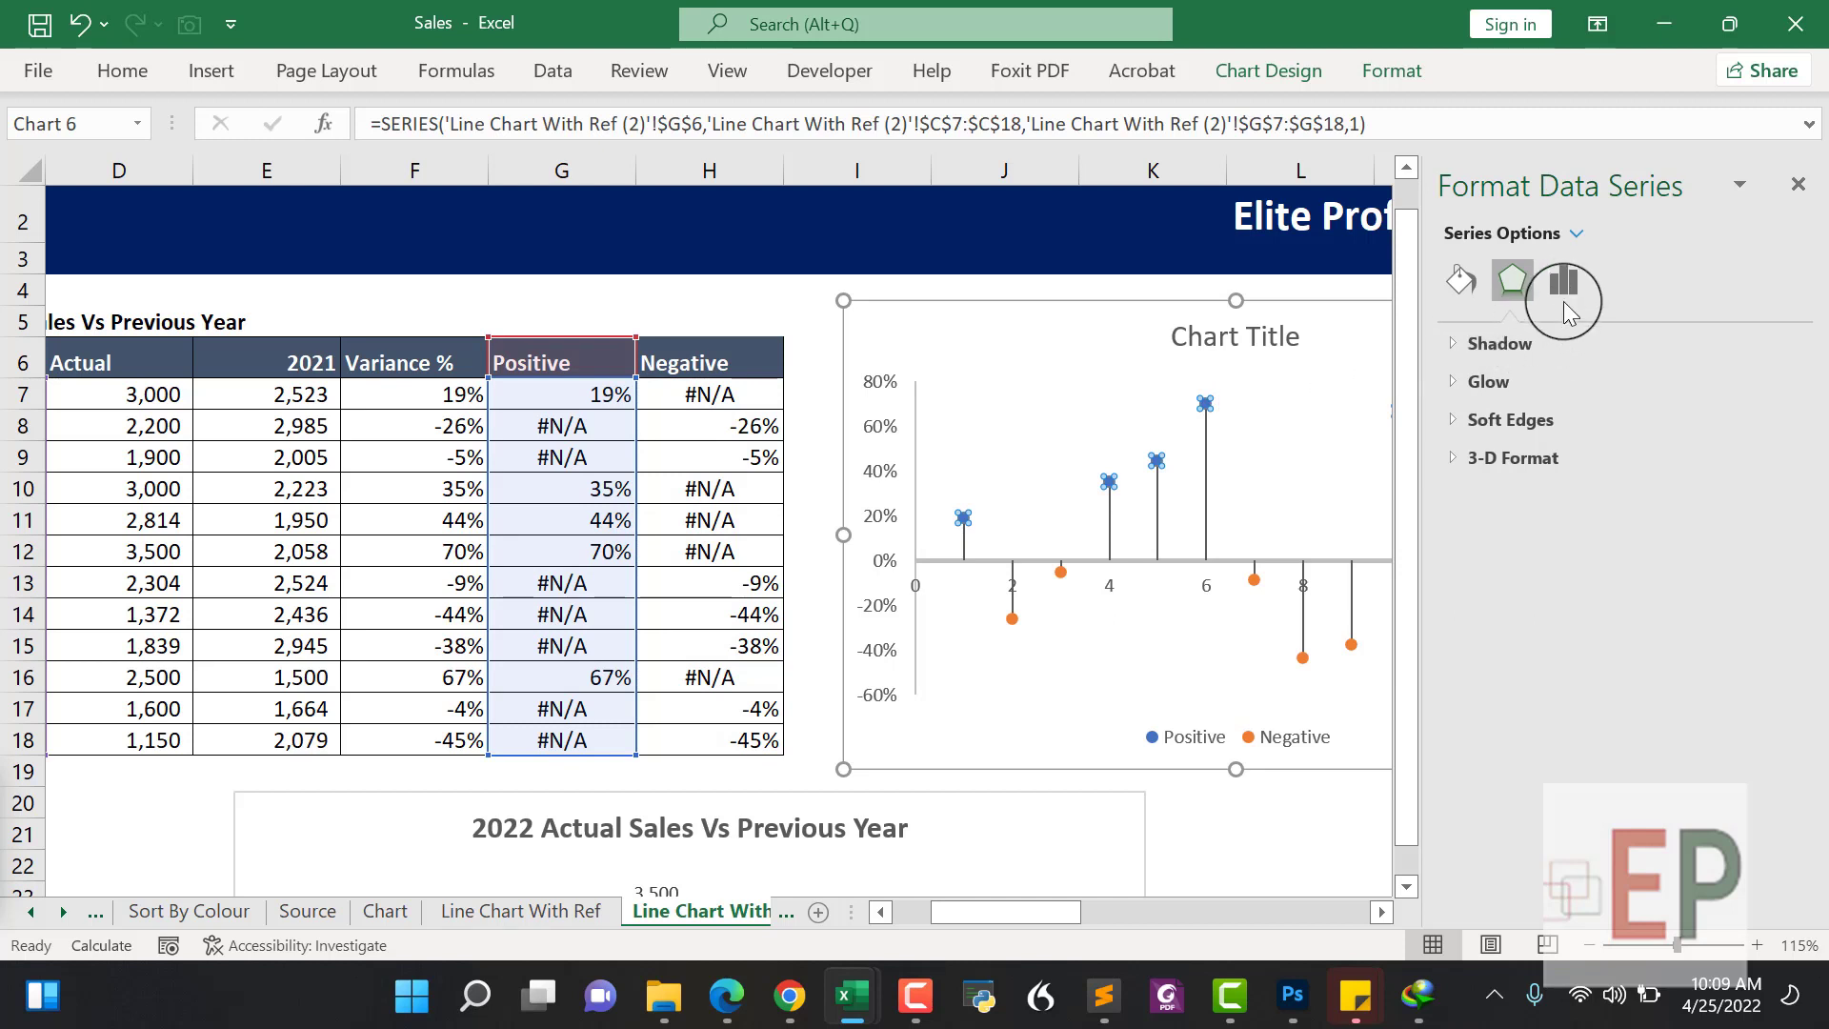
pyautogui.click(1564, 301)
pyautogui.click(1462, 284)
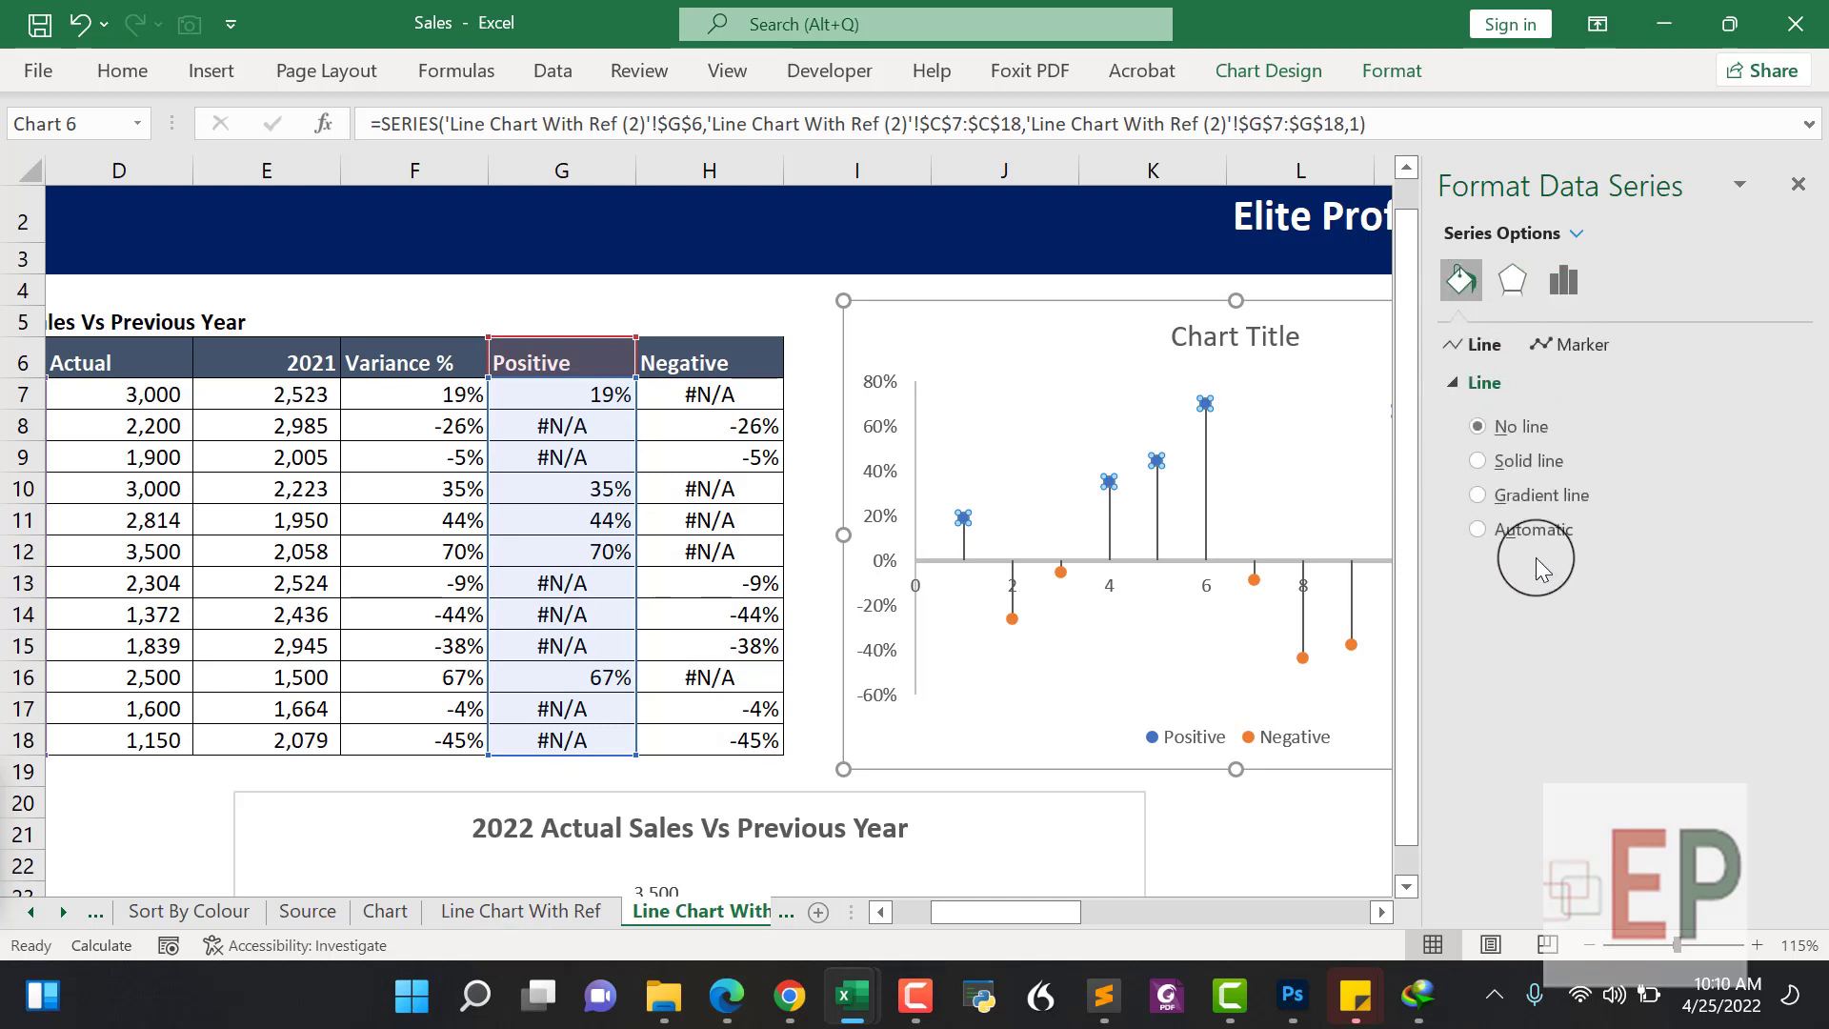
pyautogui.click(1545, 358)
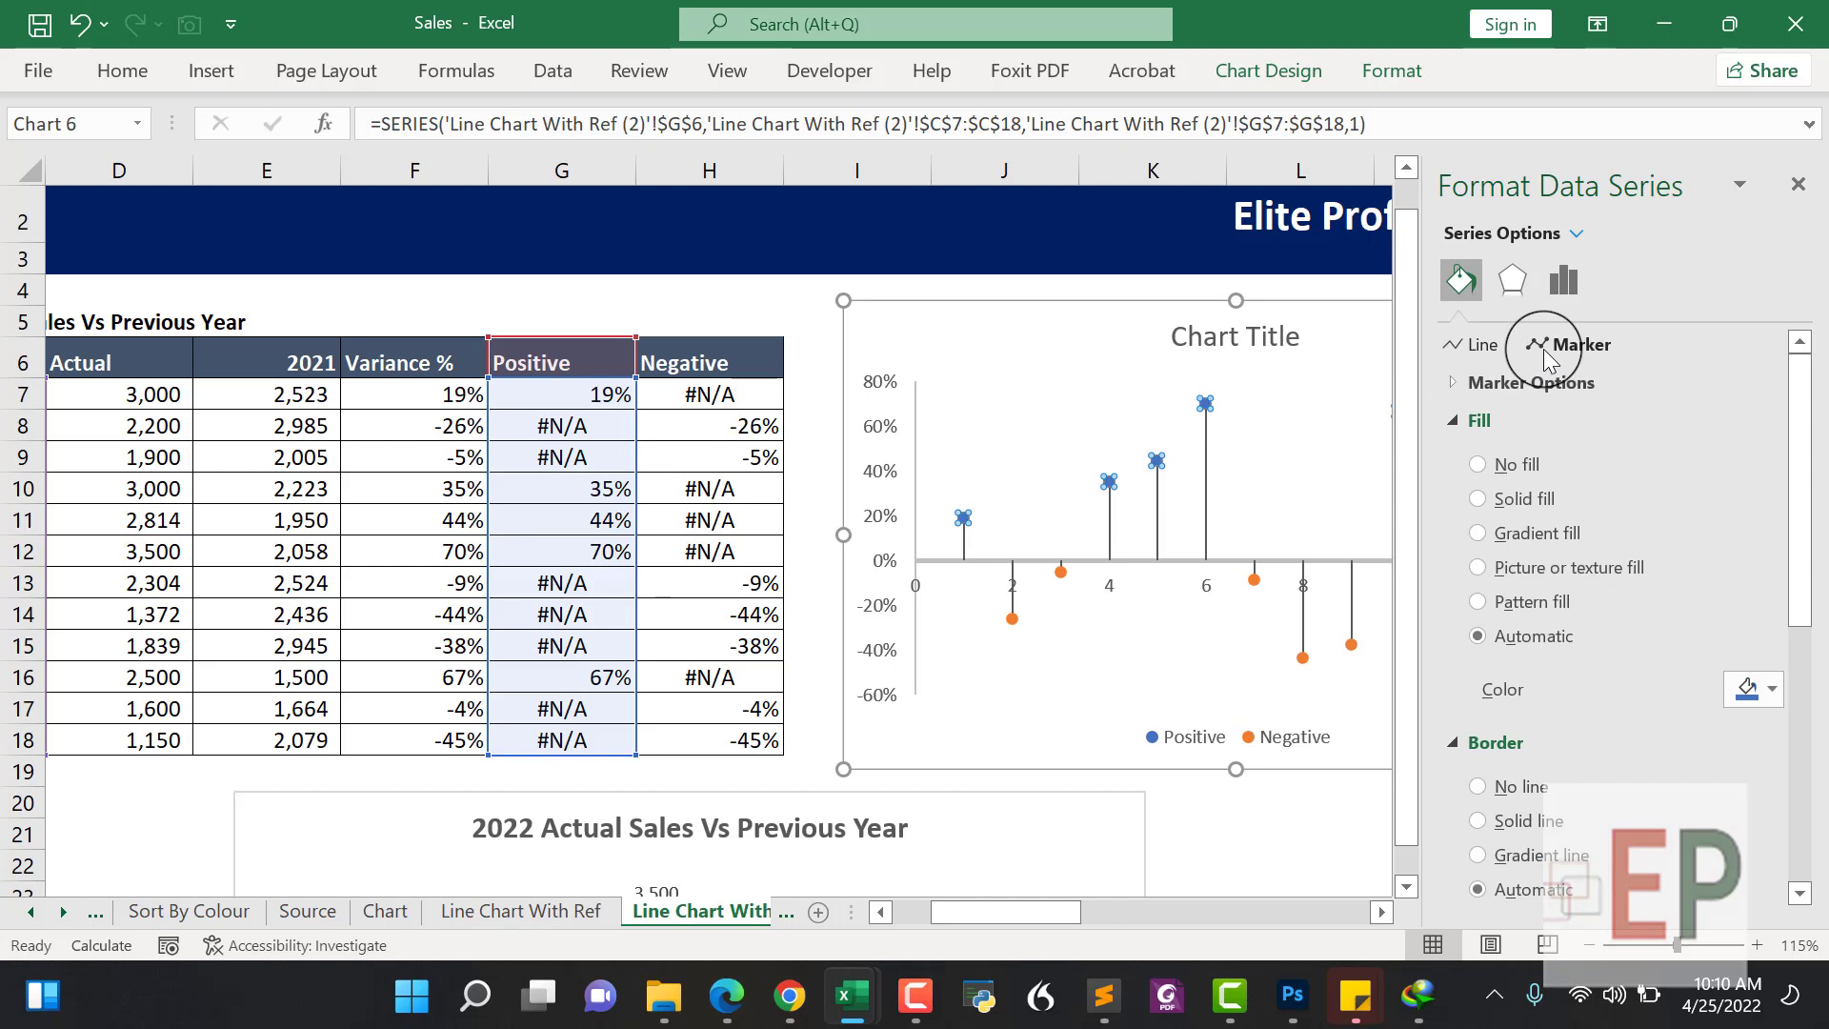
pyautogui.click(1763, 692)
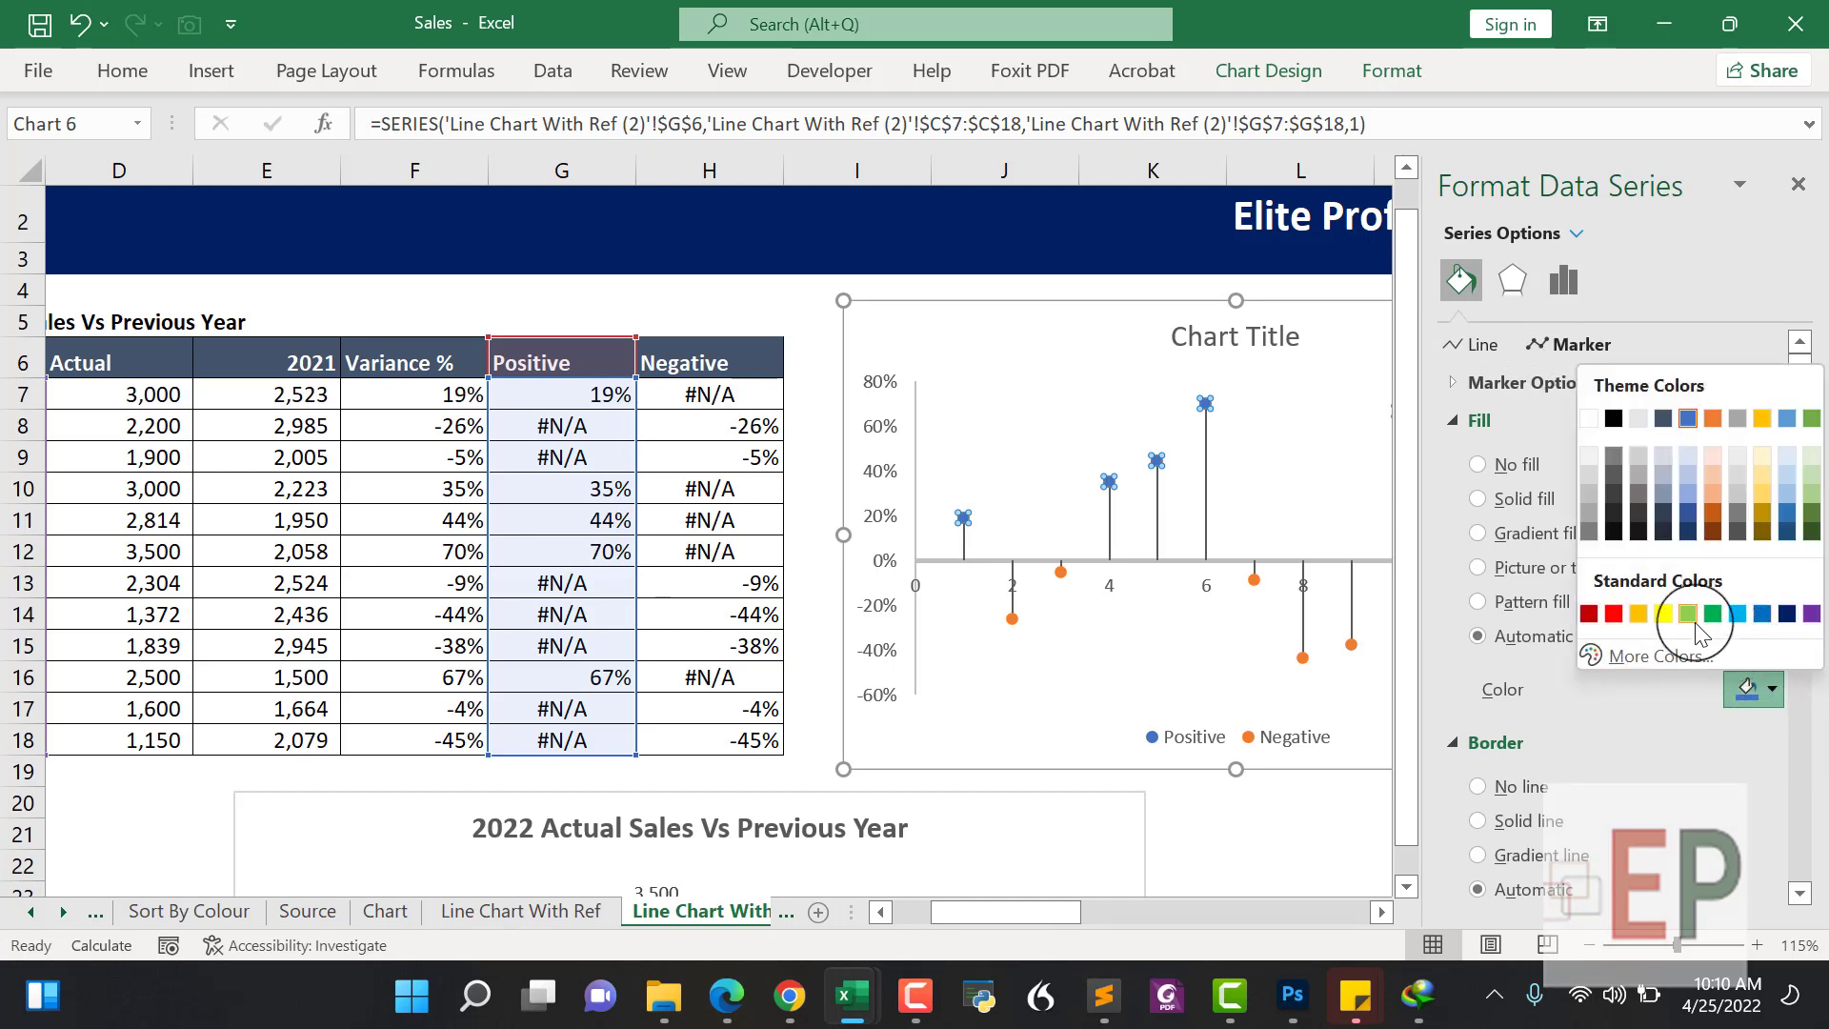
pyautogui.click(1688, 613)
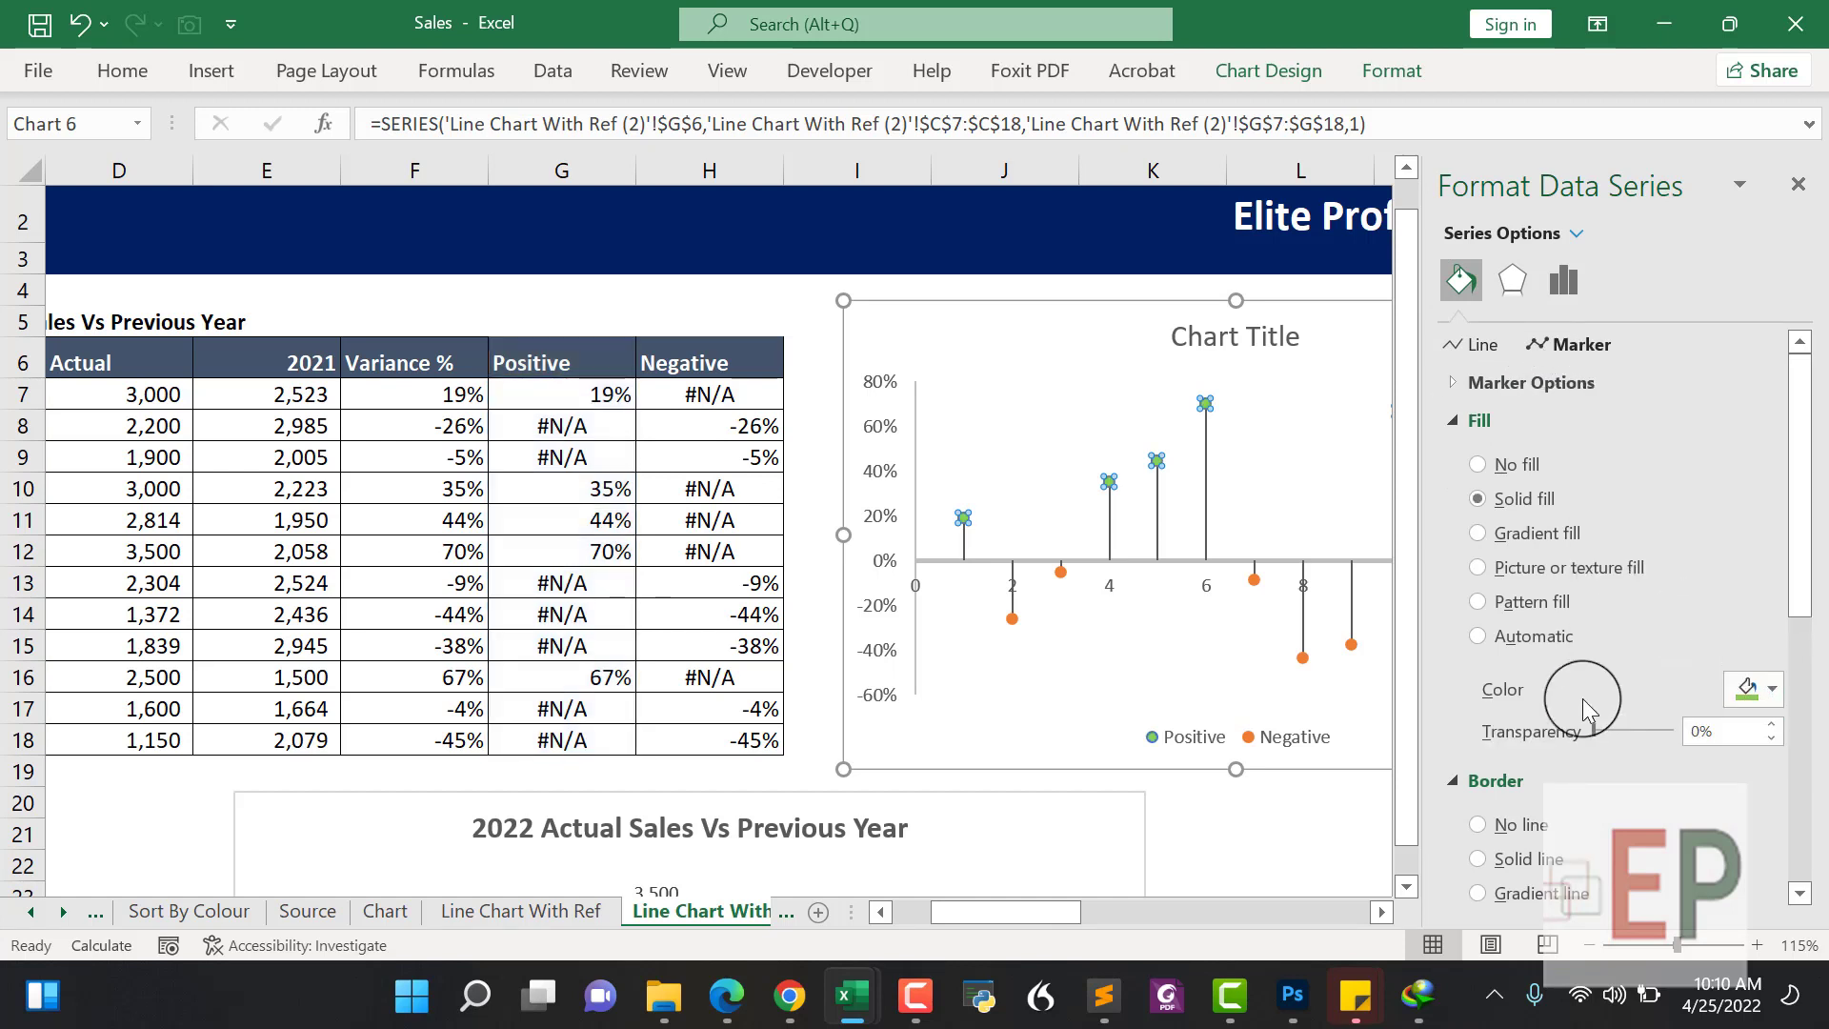
pyautogui.click(1772, 691)
pyautogui.click(1715, 620)
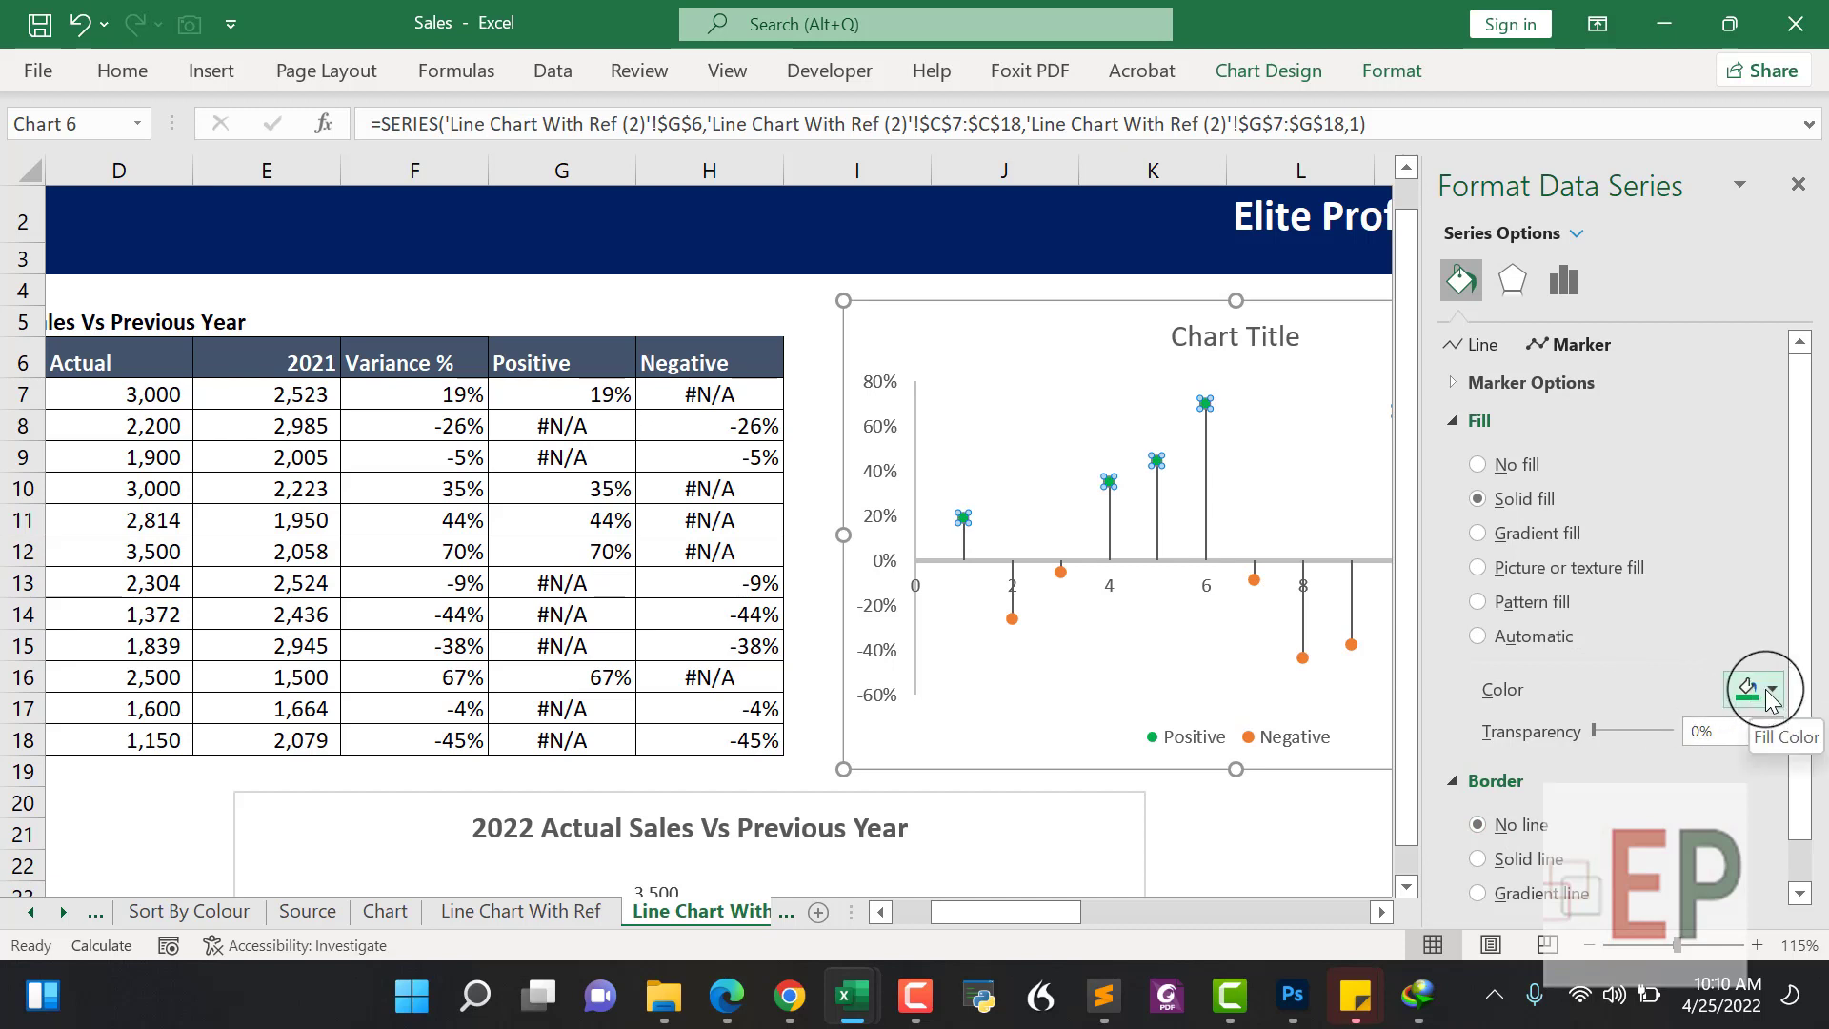
pyautogui.click(1766, 690)
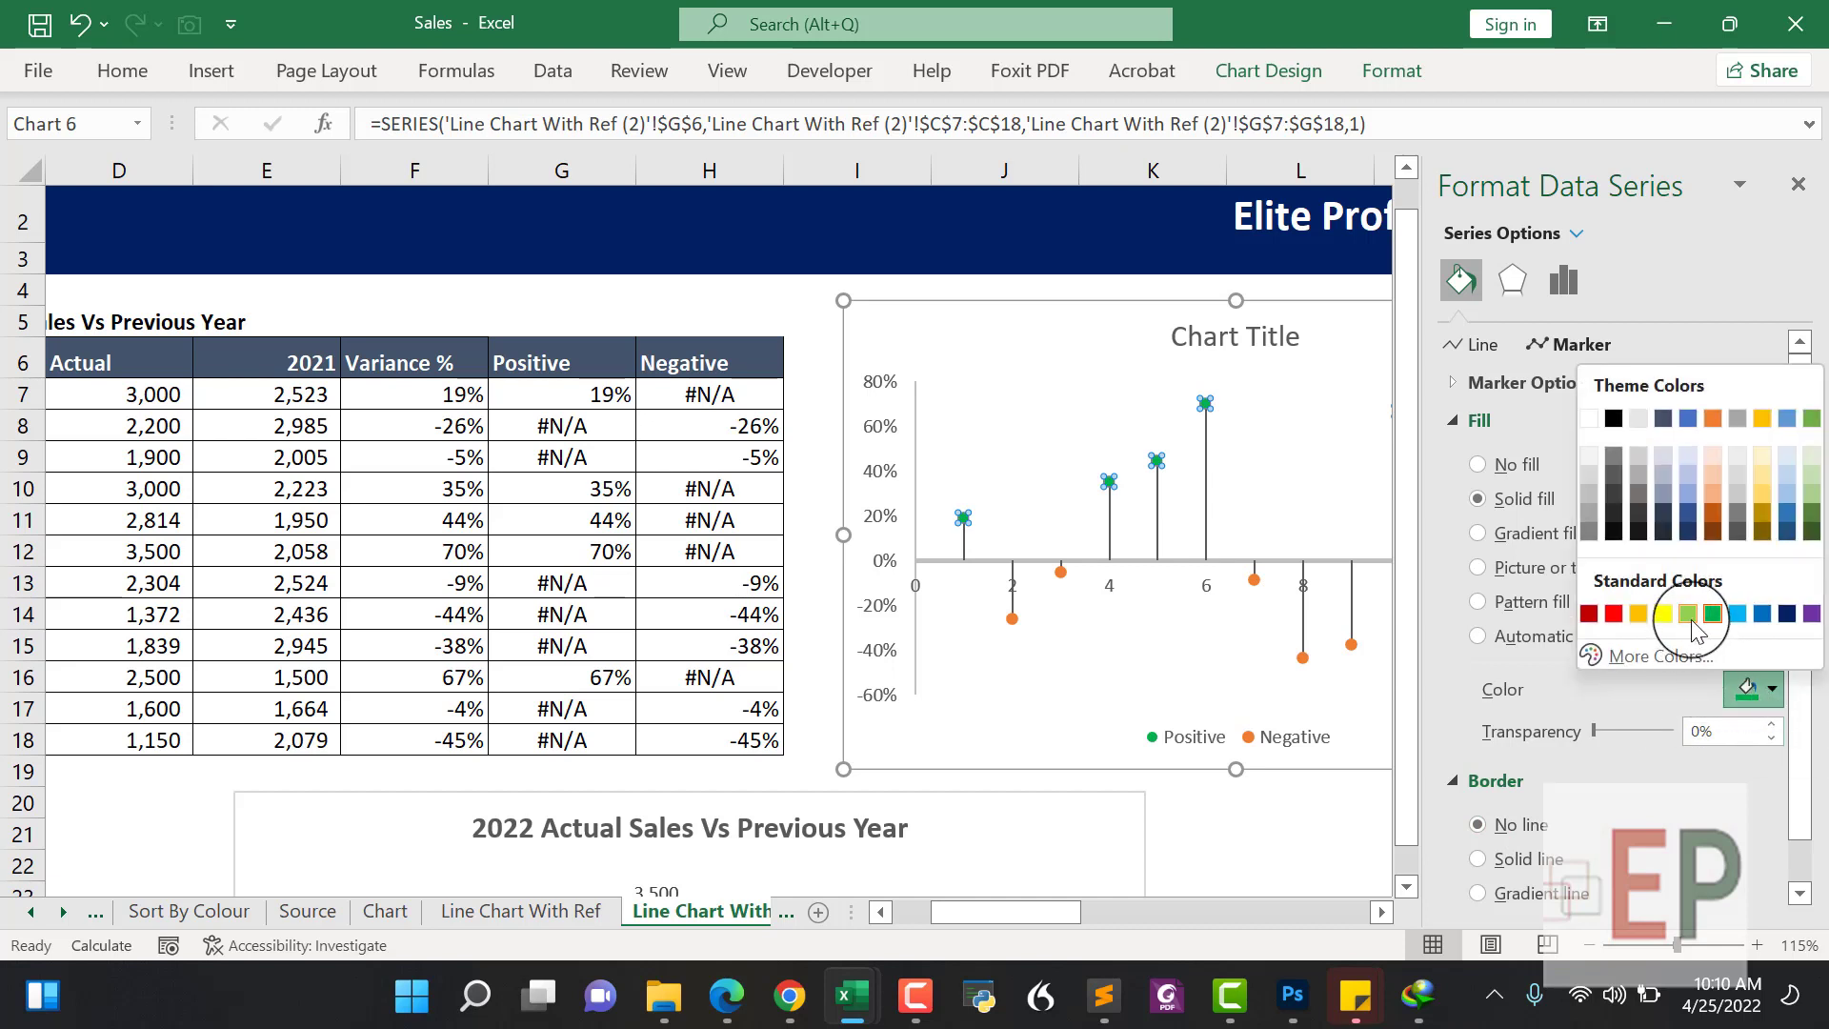
pyautogui.click(1690, 618)
# Format the Negative series' markers with a solid dark red fill and no border line
pyautogui.click(1270, 670)
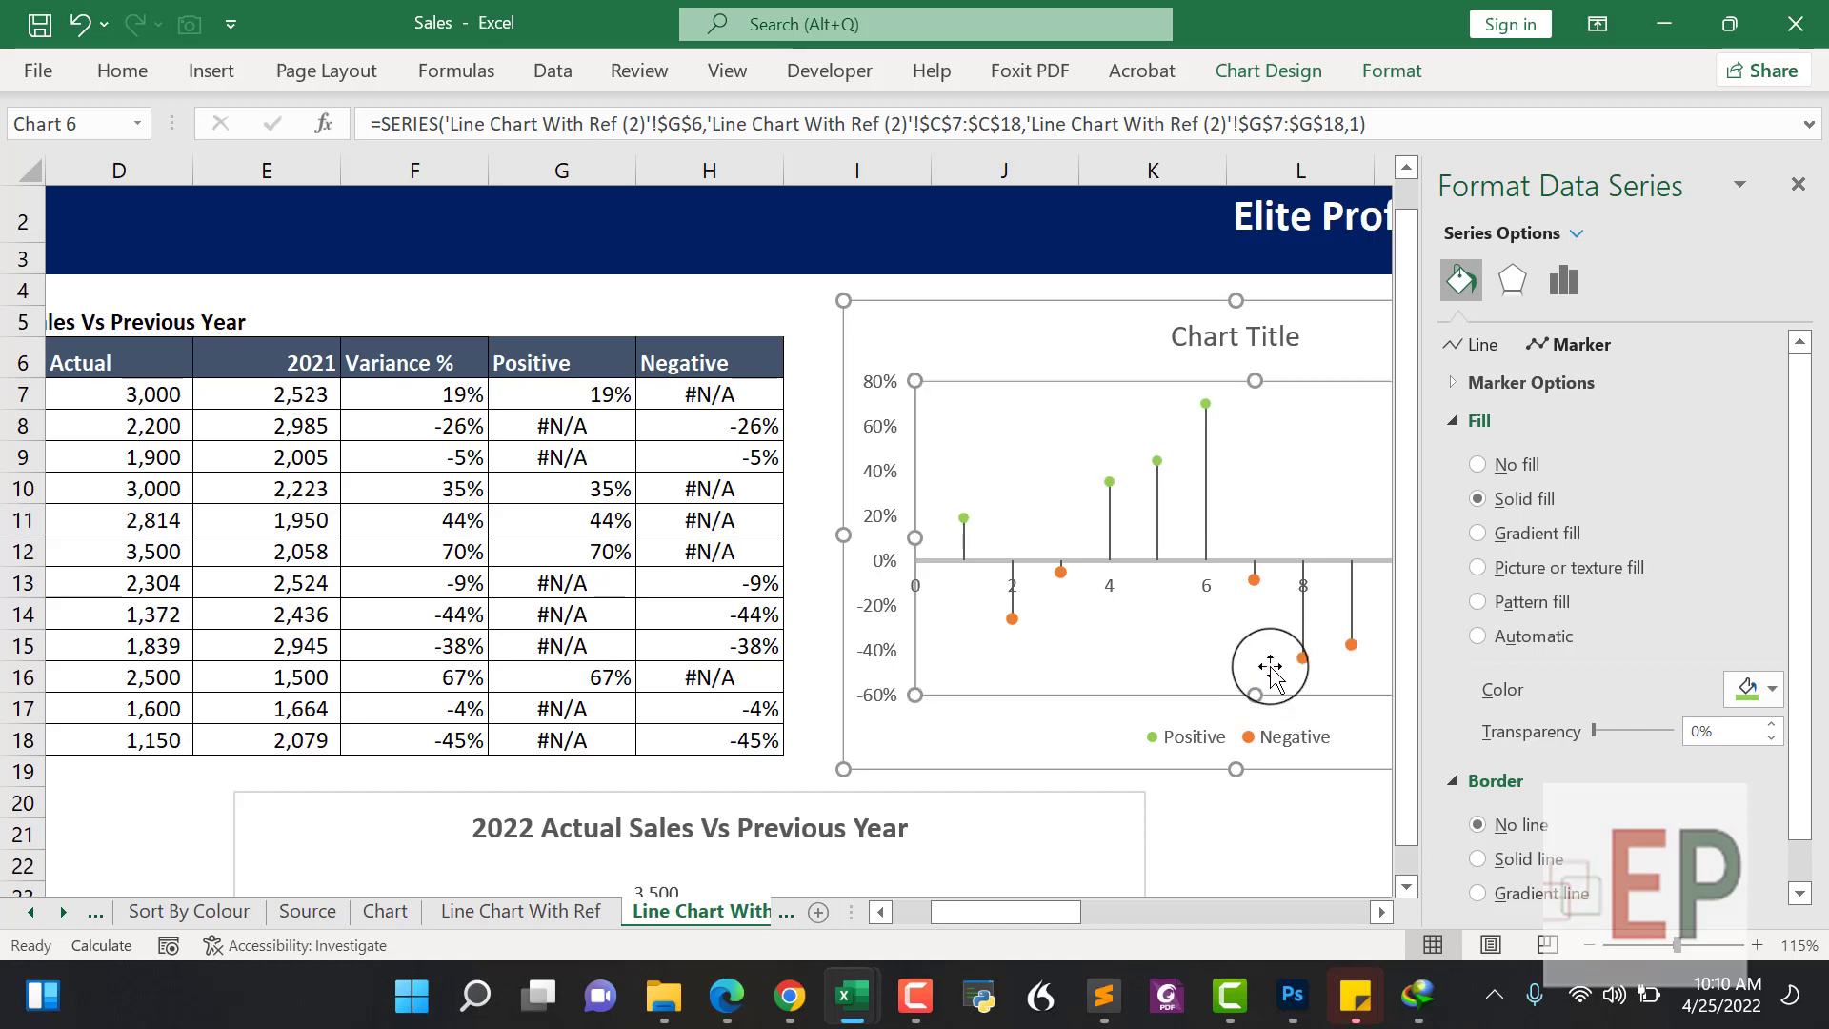
pyautogui.click(1303, 665)
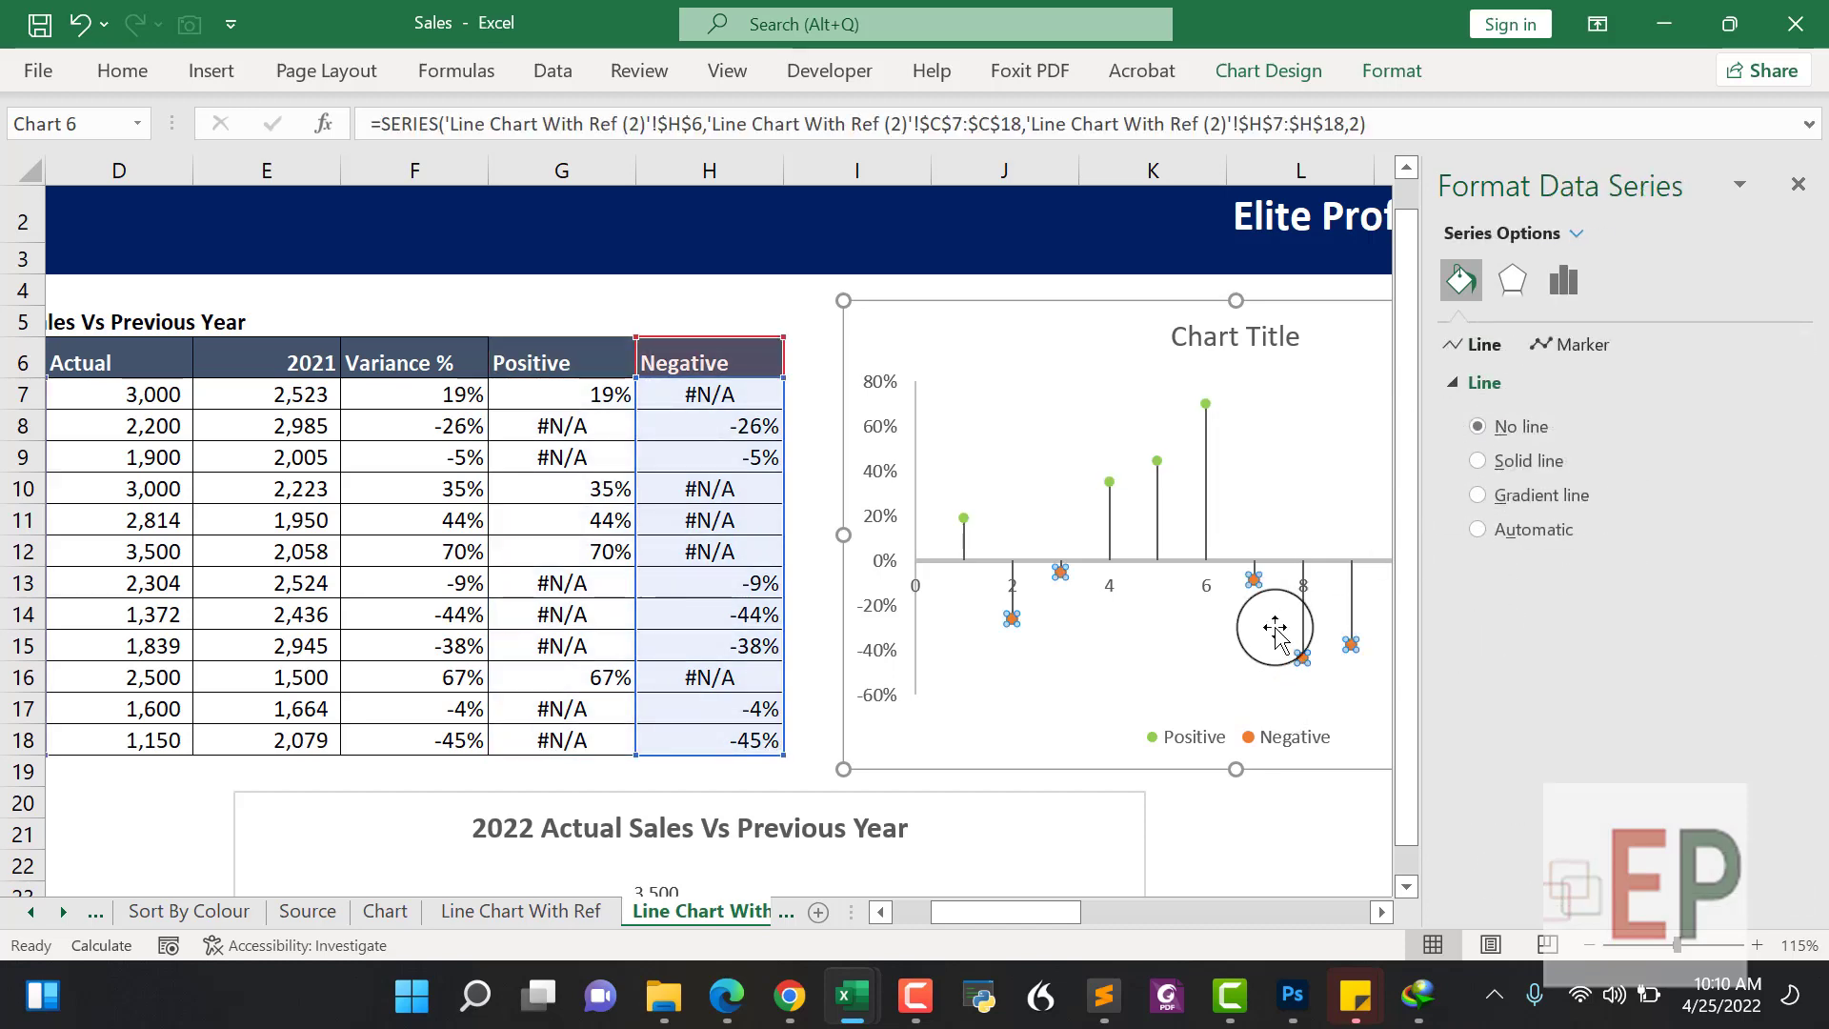
pyautogui.click(1544, 348)
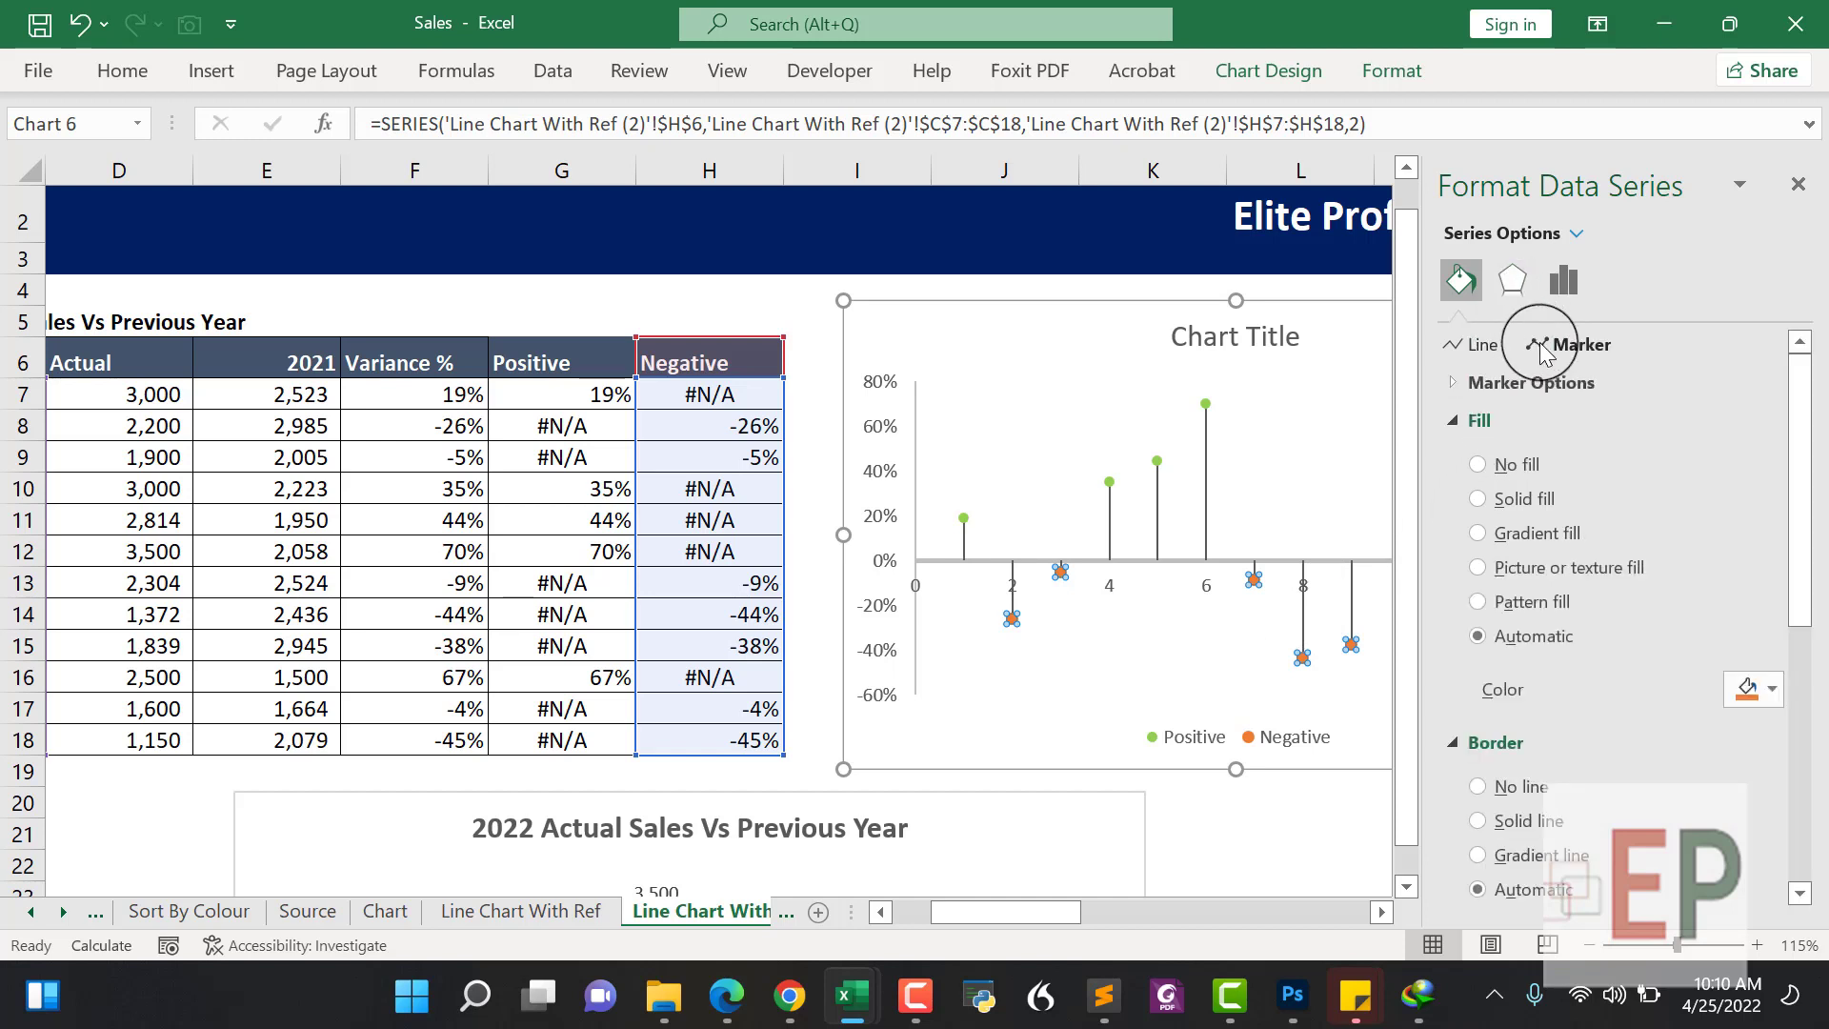
pyautogui.click(1730, 701)
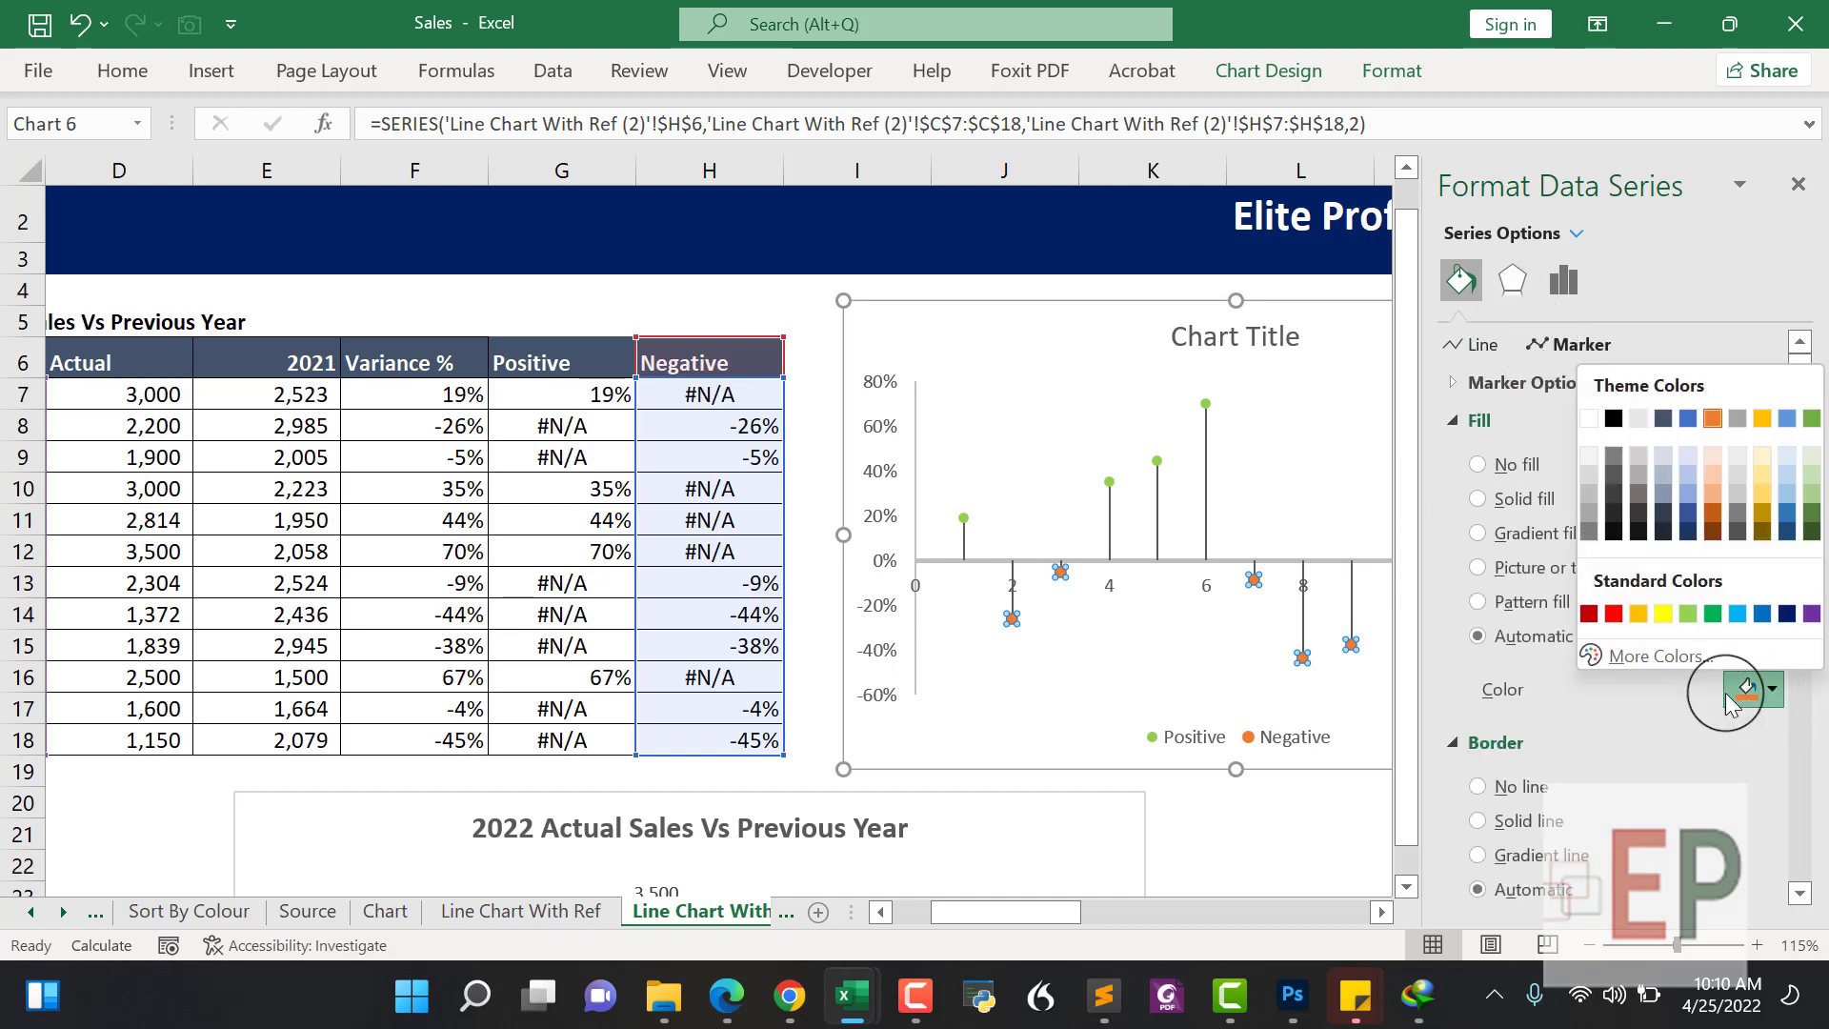
pyautogui.click(1612, 614)
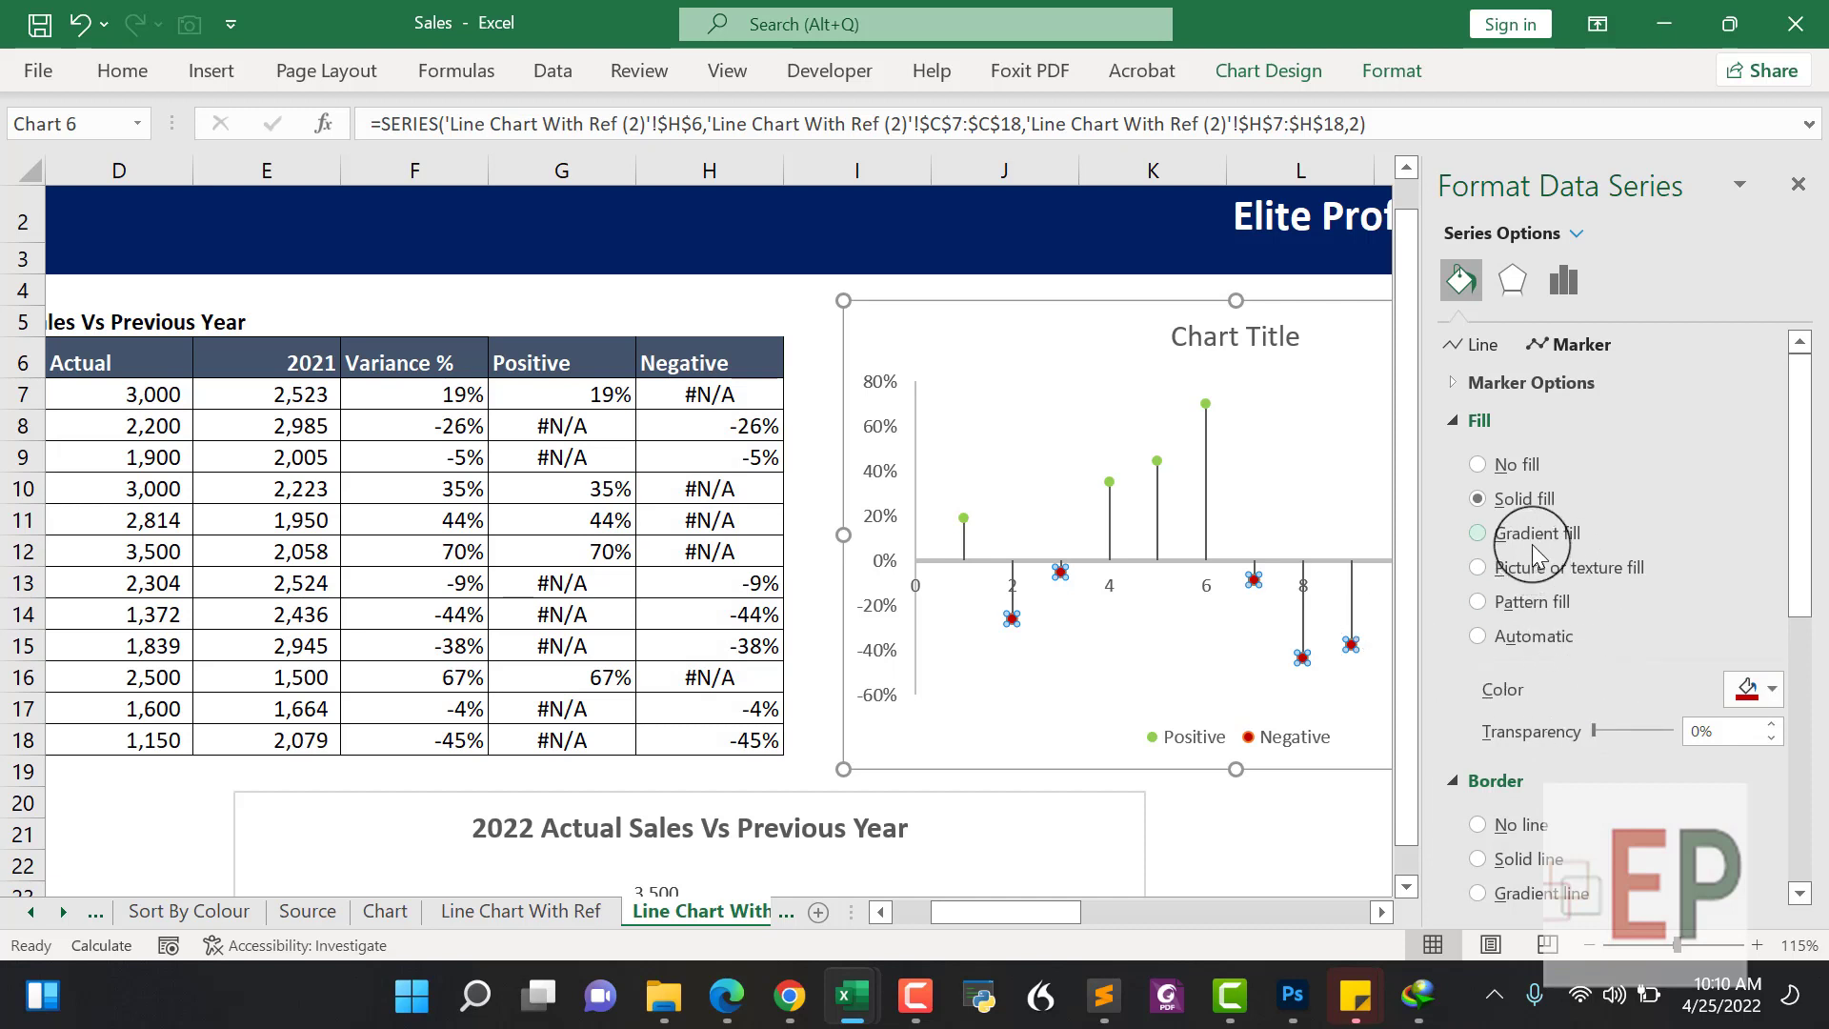
pyautogui.click(1504, 836)
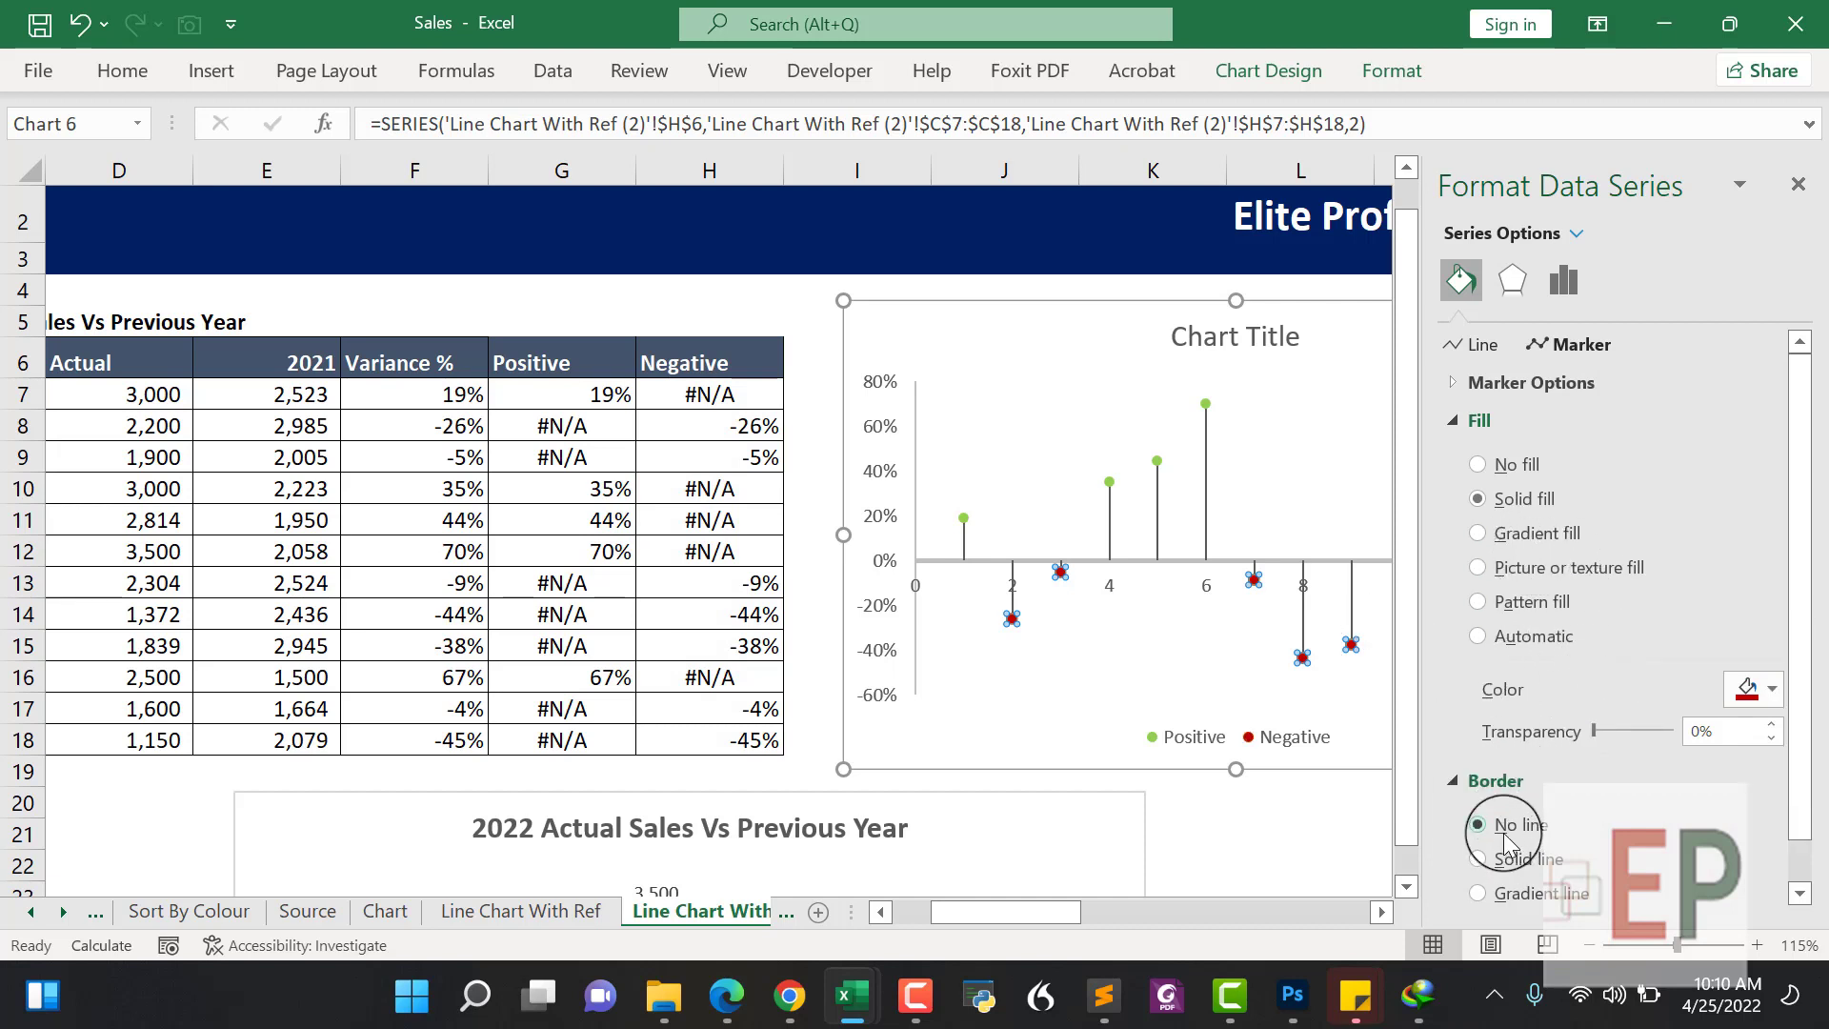
pyautogui.click(1195, 683)
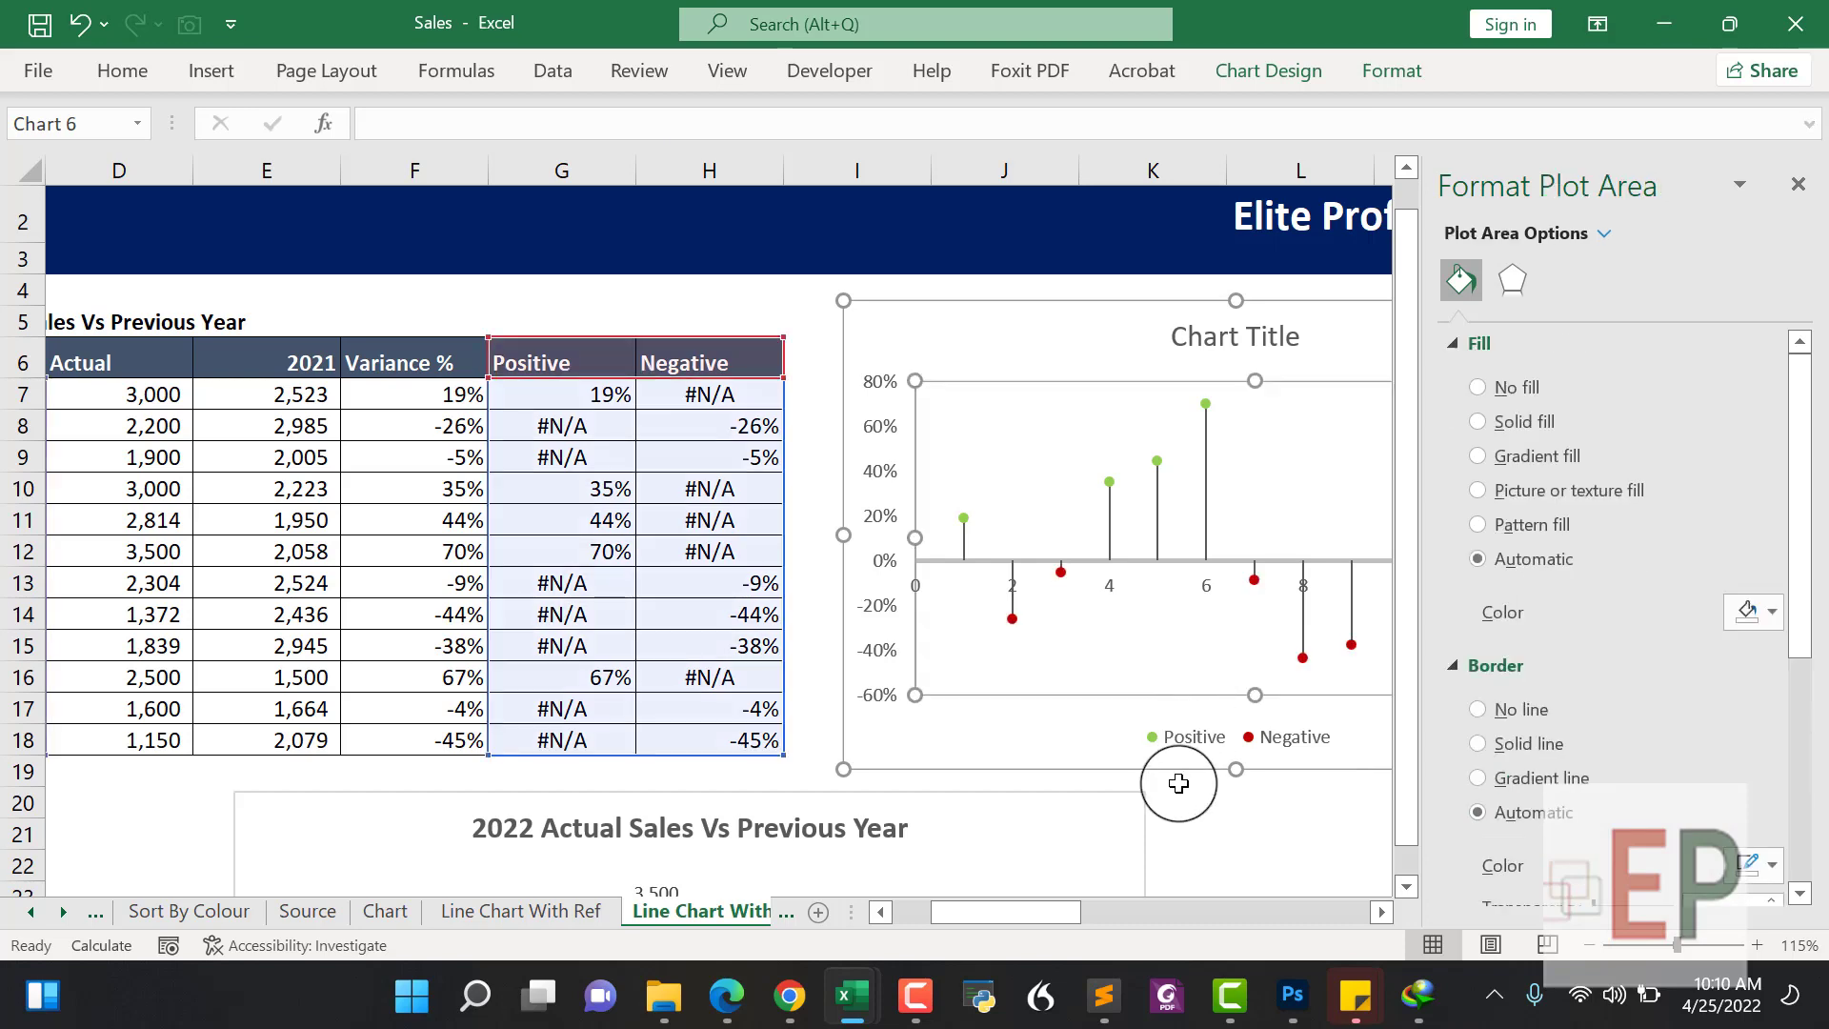
# Set the label position of the variance chart's horizontal axis to None
pyautogui.click(1111, 586)
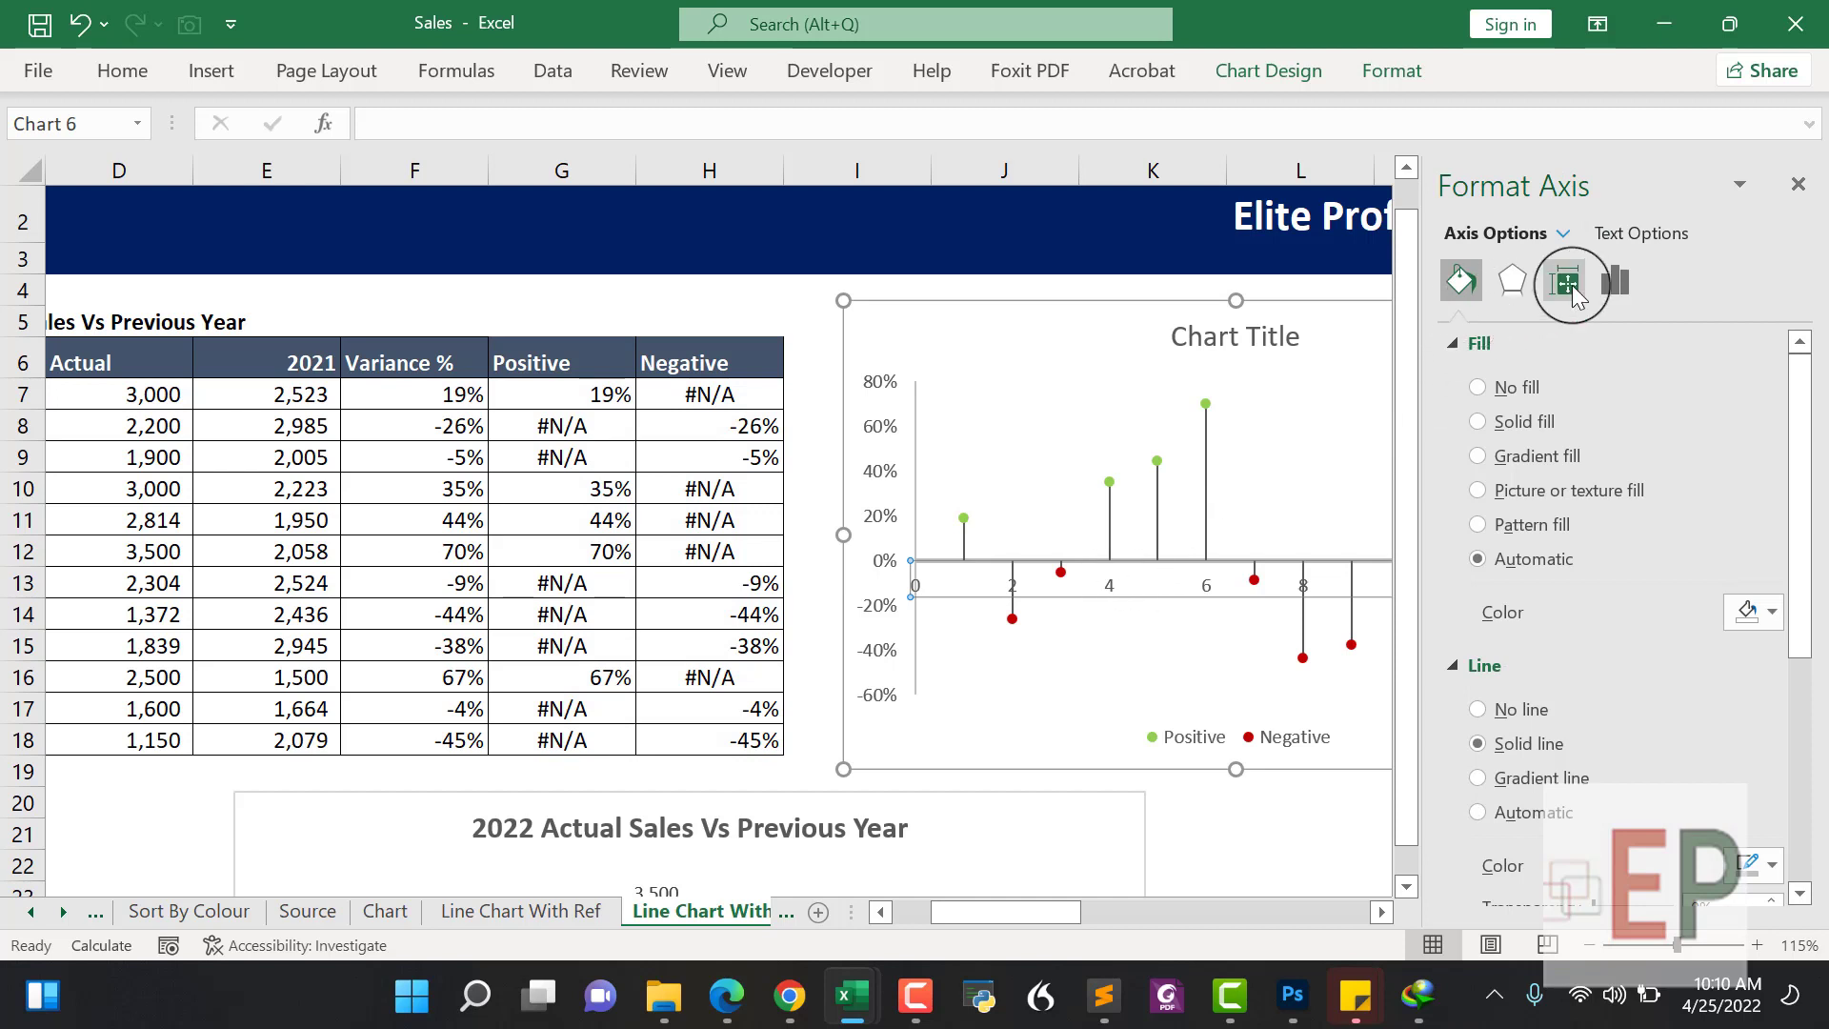
pyautogui.click(1617, 281)
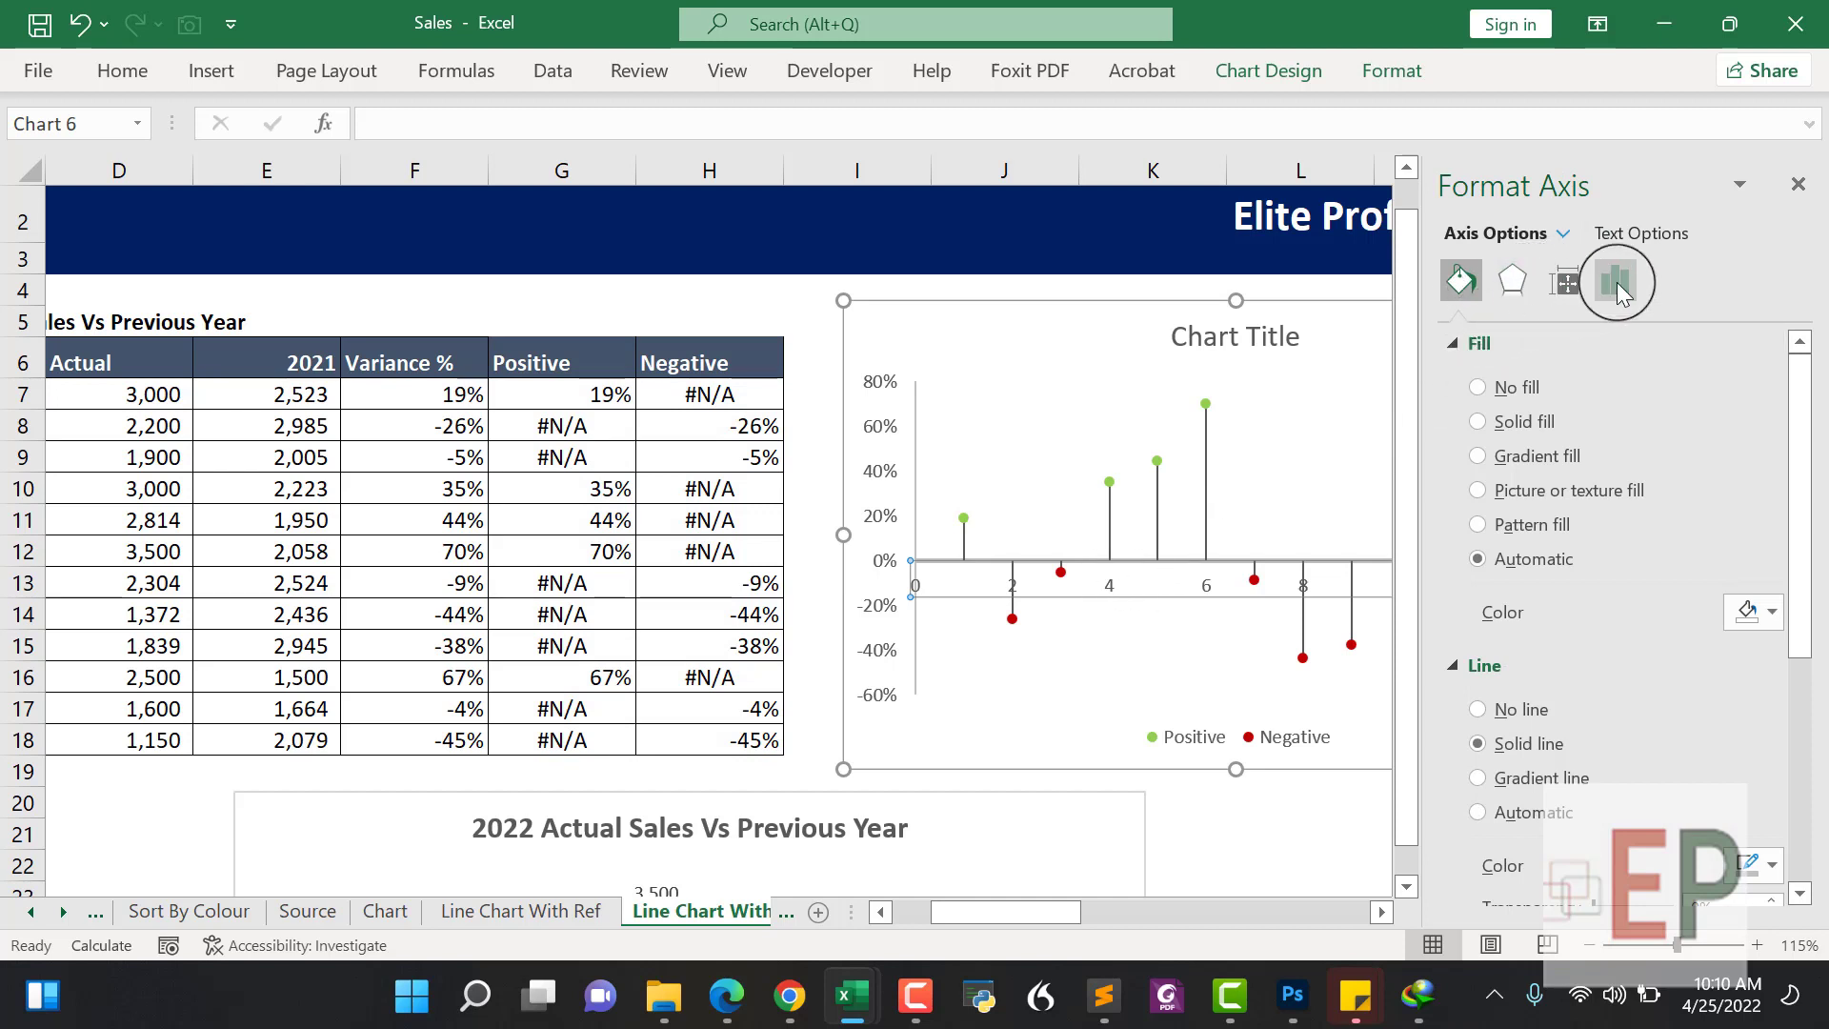
pyautogui.click(1458, 342)
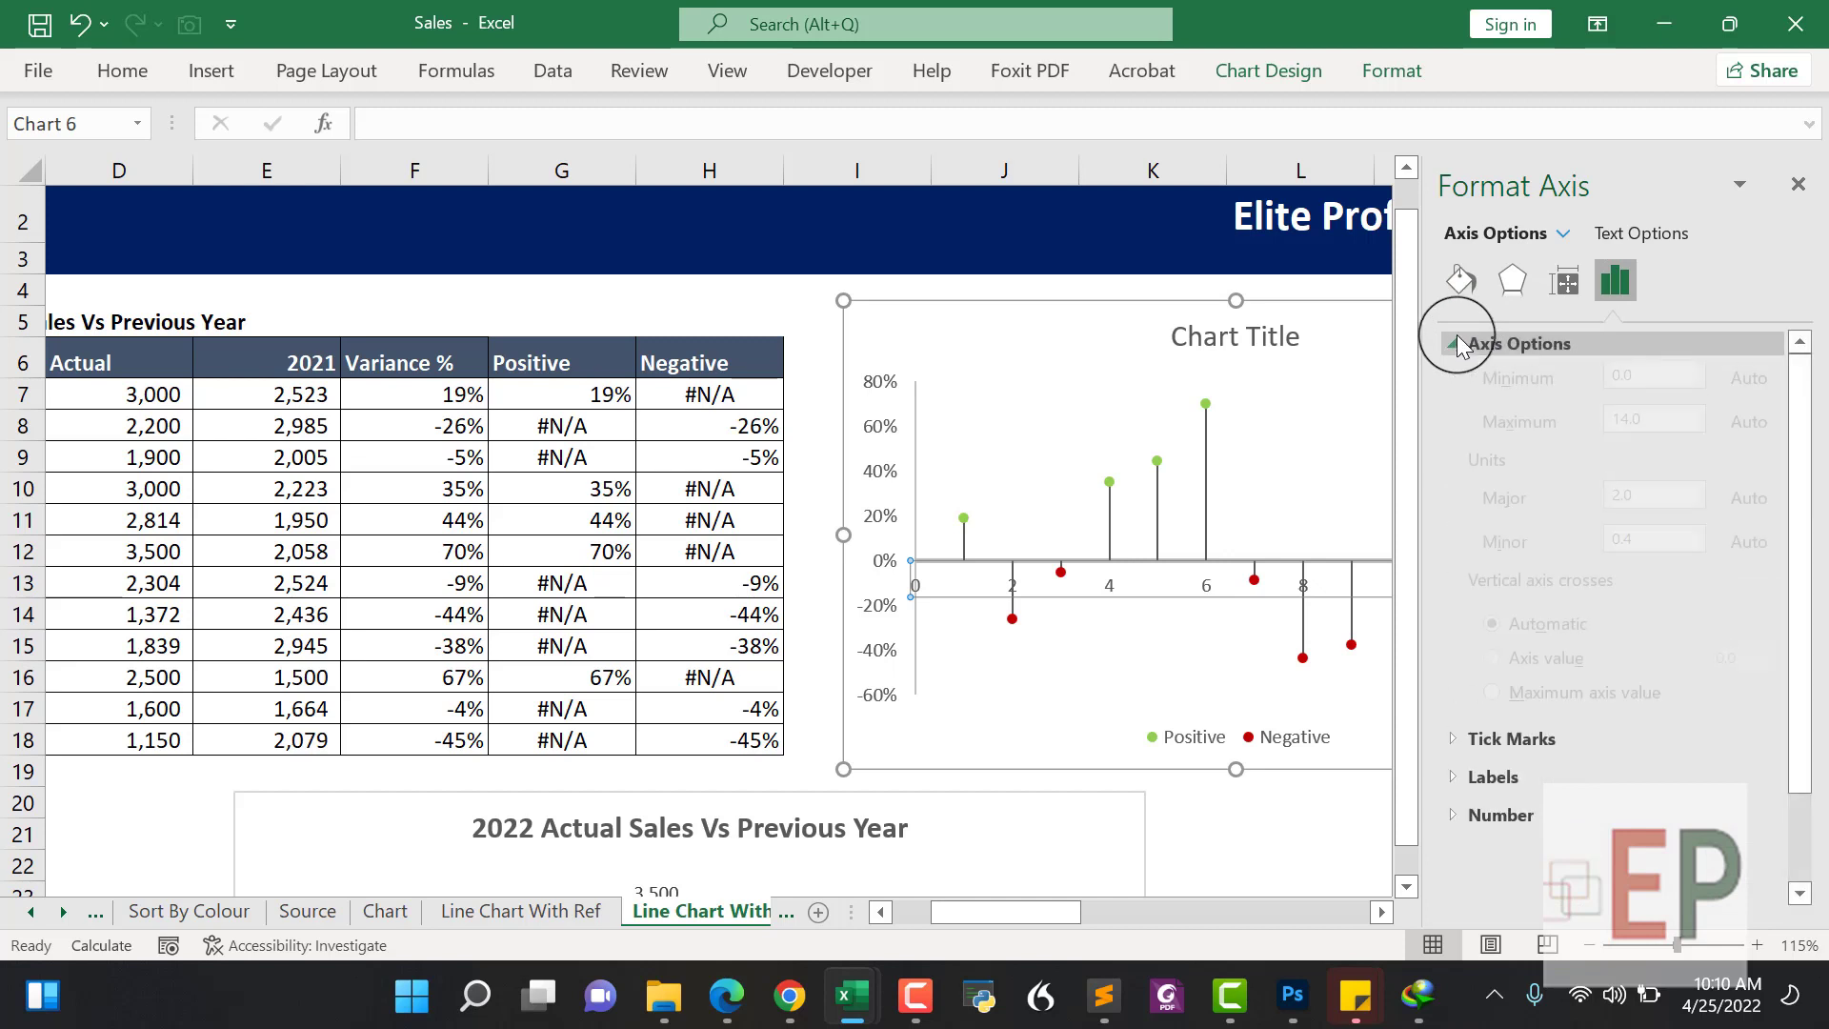
pyautogui.scroll(-2, 1666, 613)
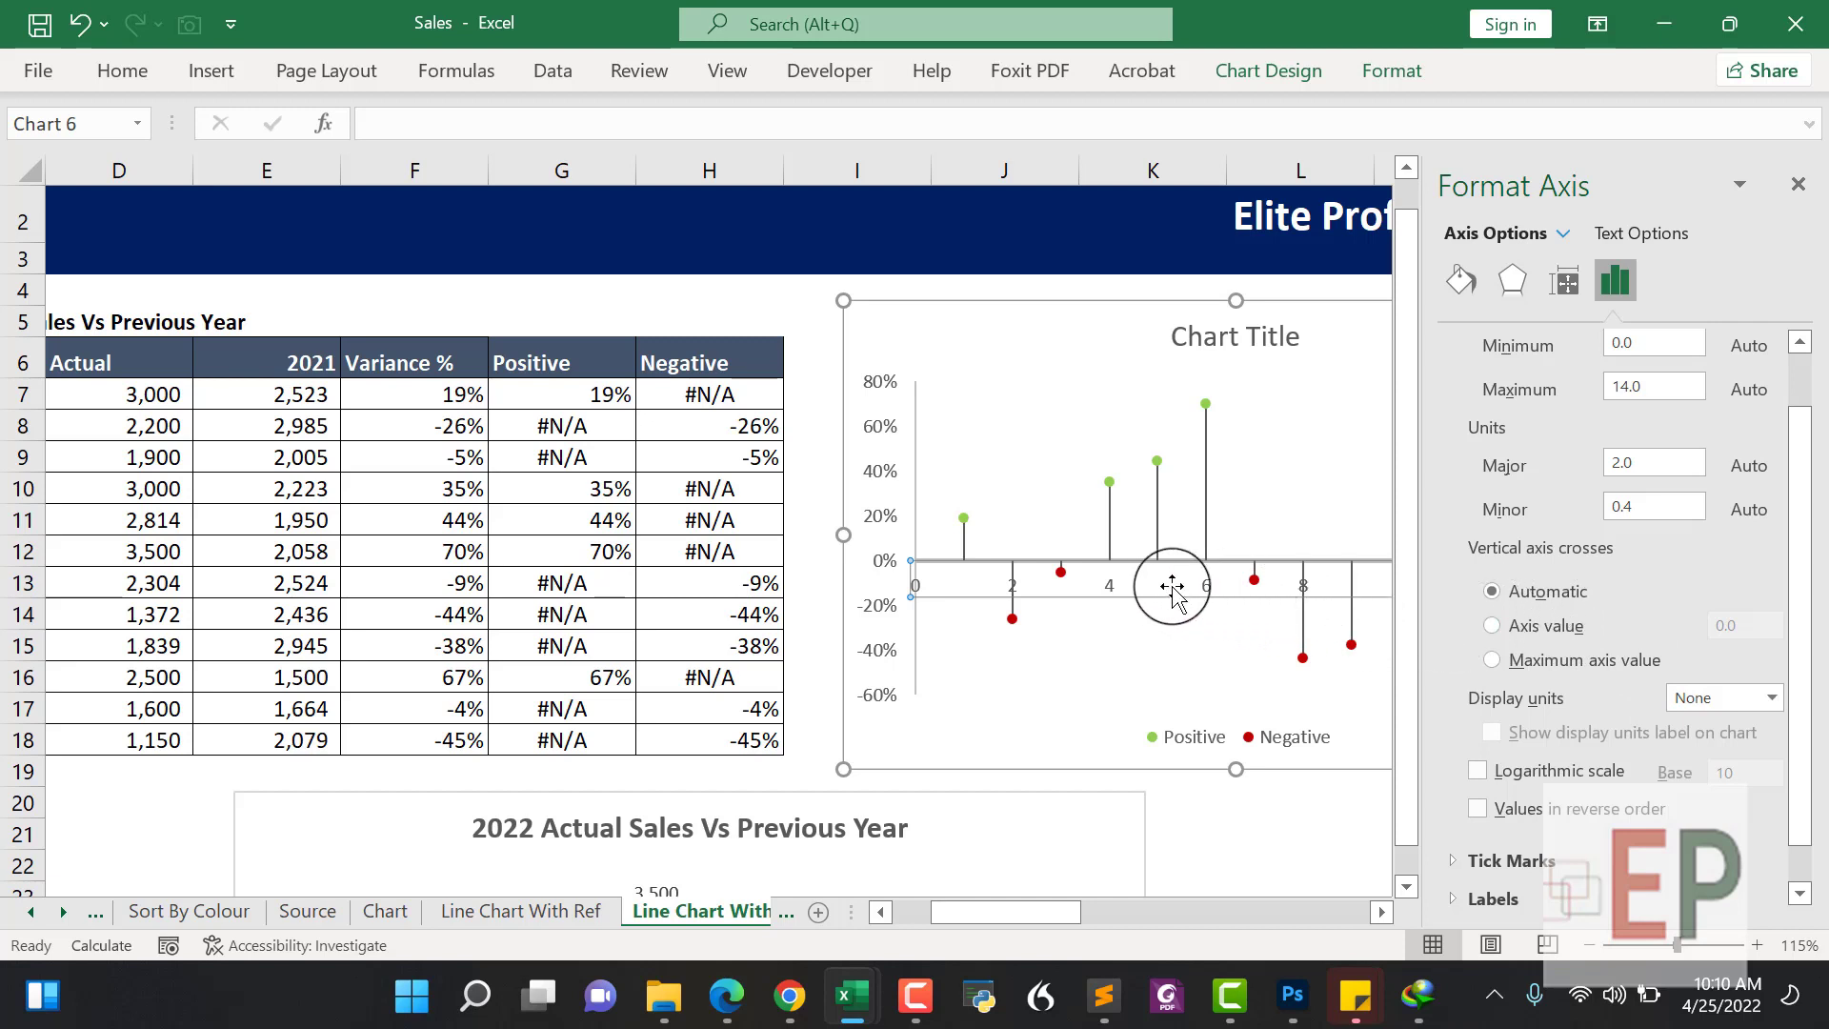
pyautogui.scroll(2, 1554, 449)
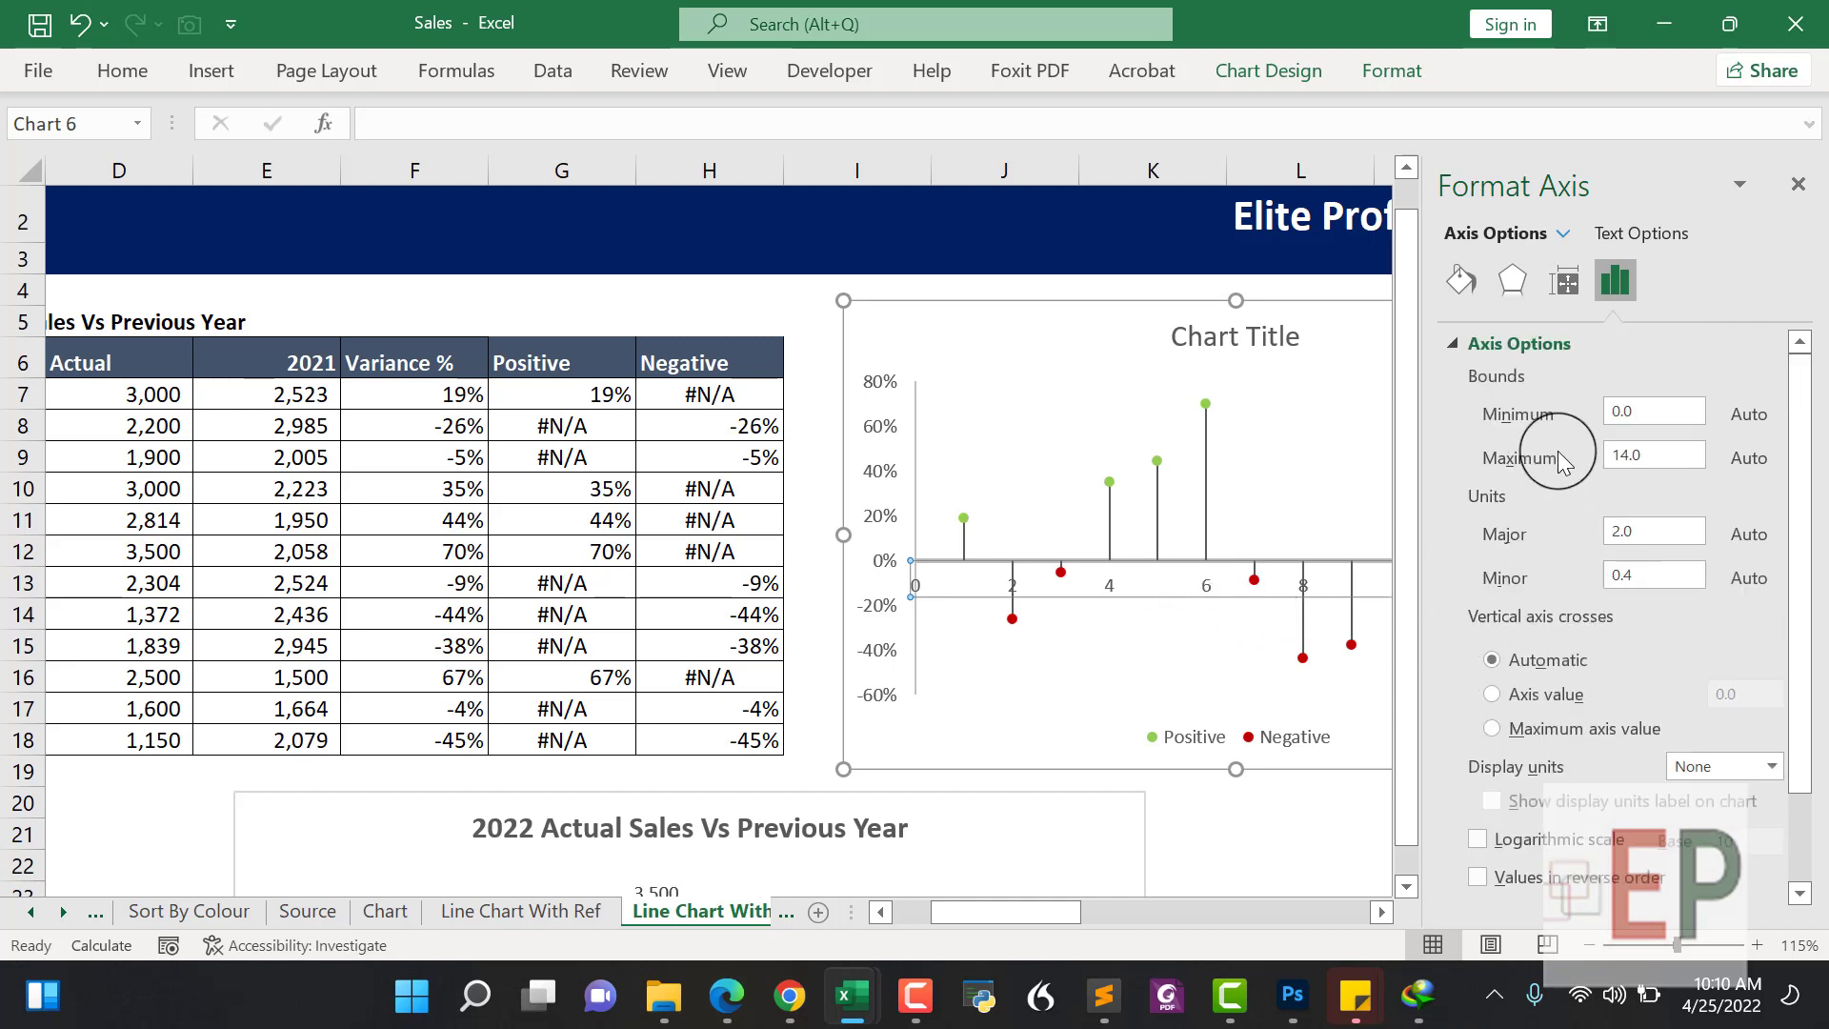
pyautogui.scroll(-3, 1558, 450)
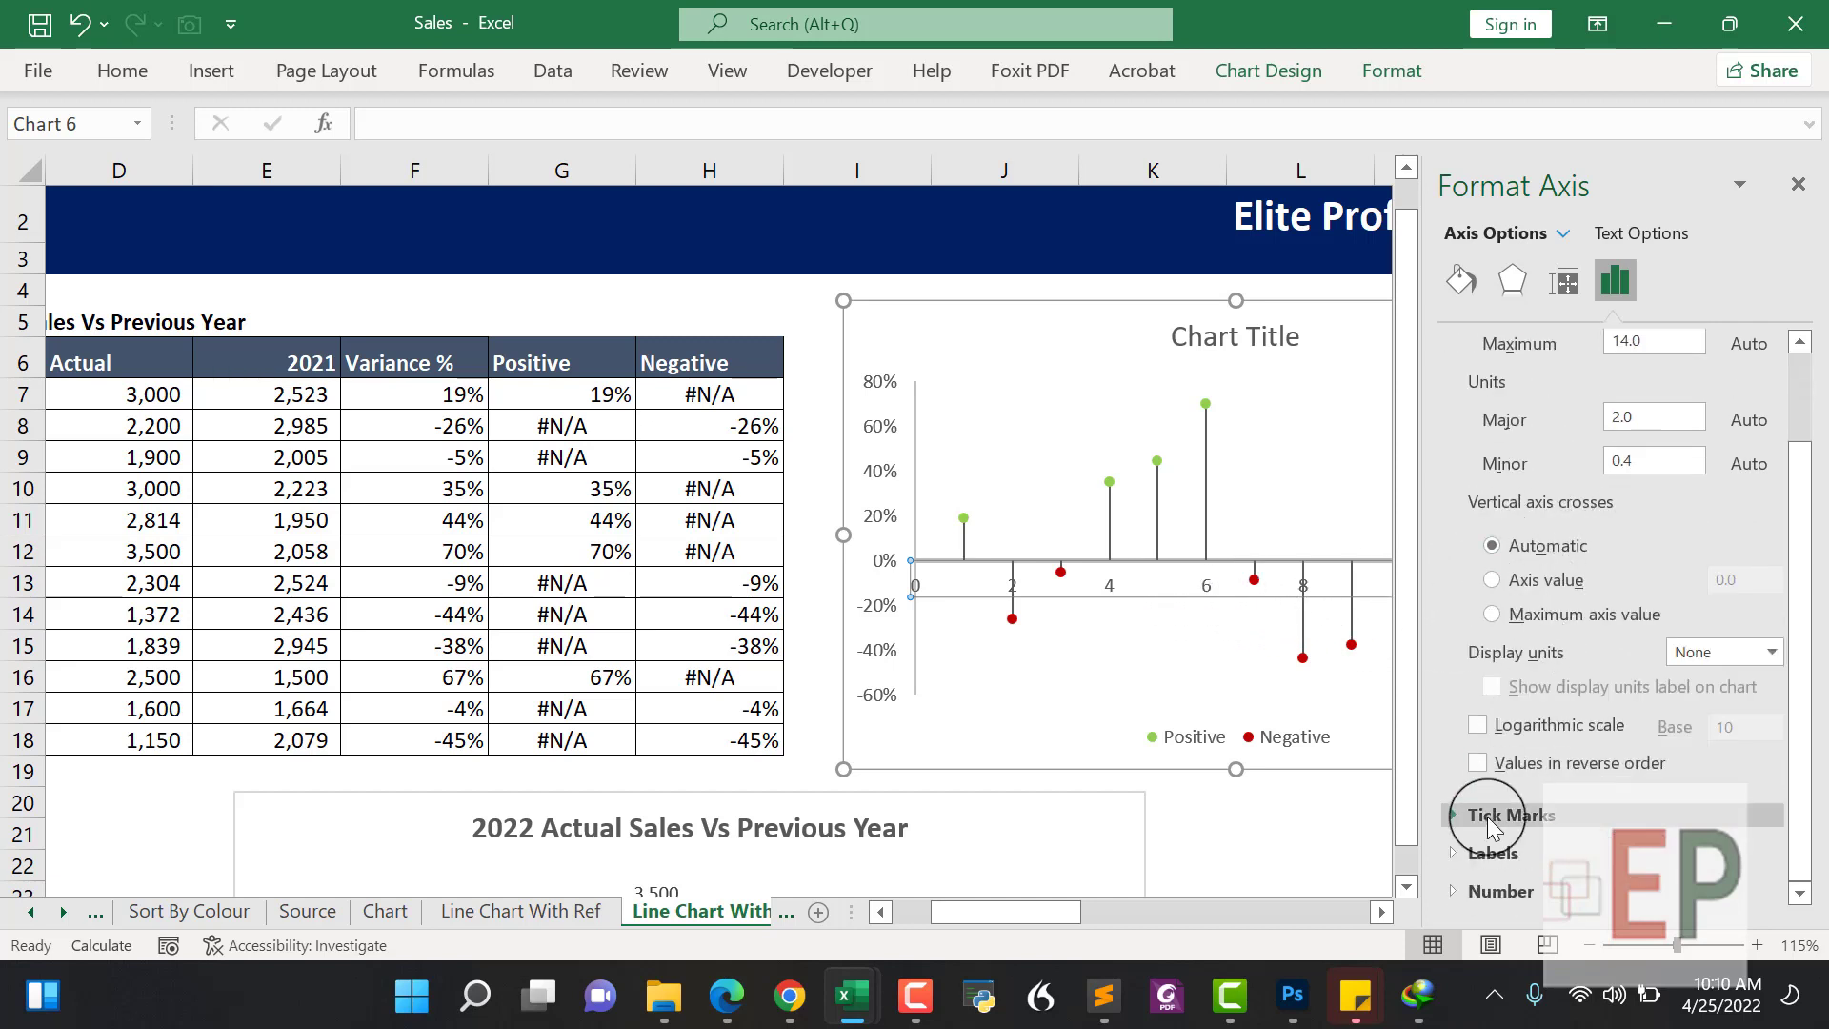
pyautogui.click(1454, 854)
pyautogui.scroll(-1, 1699, 802)
pyautogui.click(1715, 842)
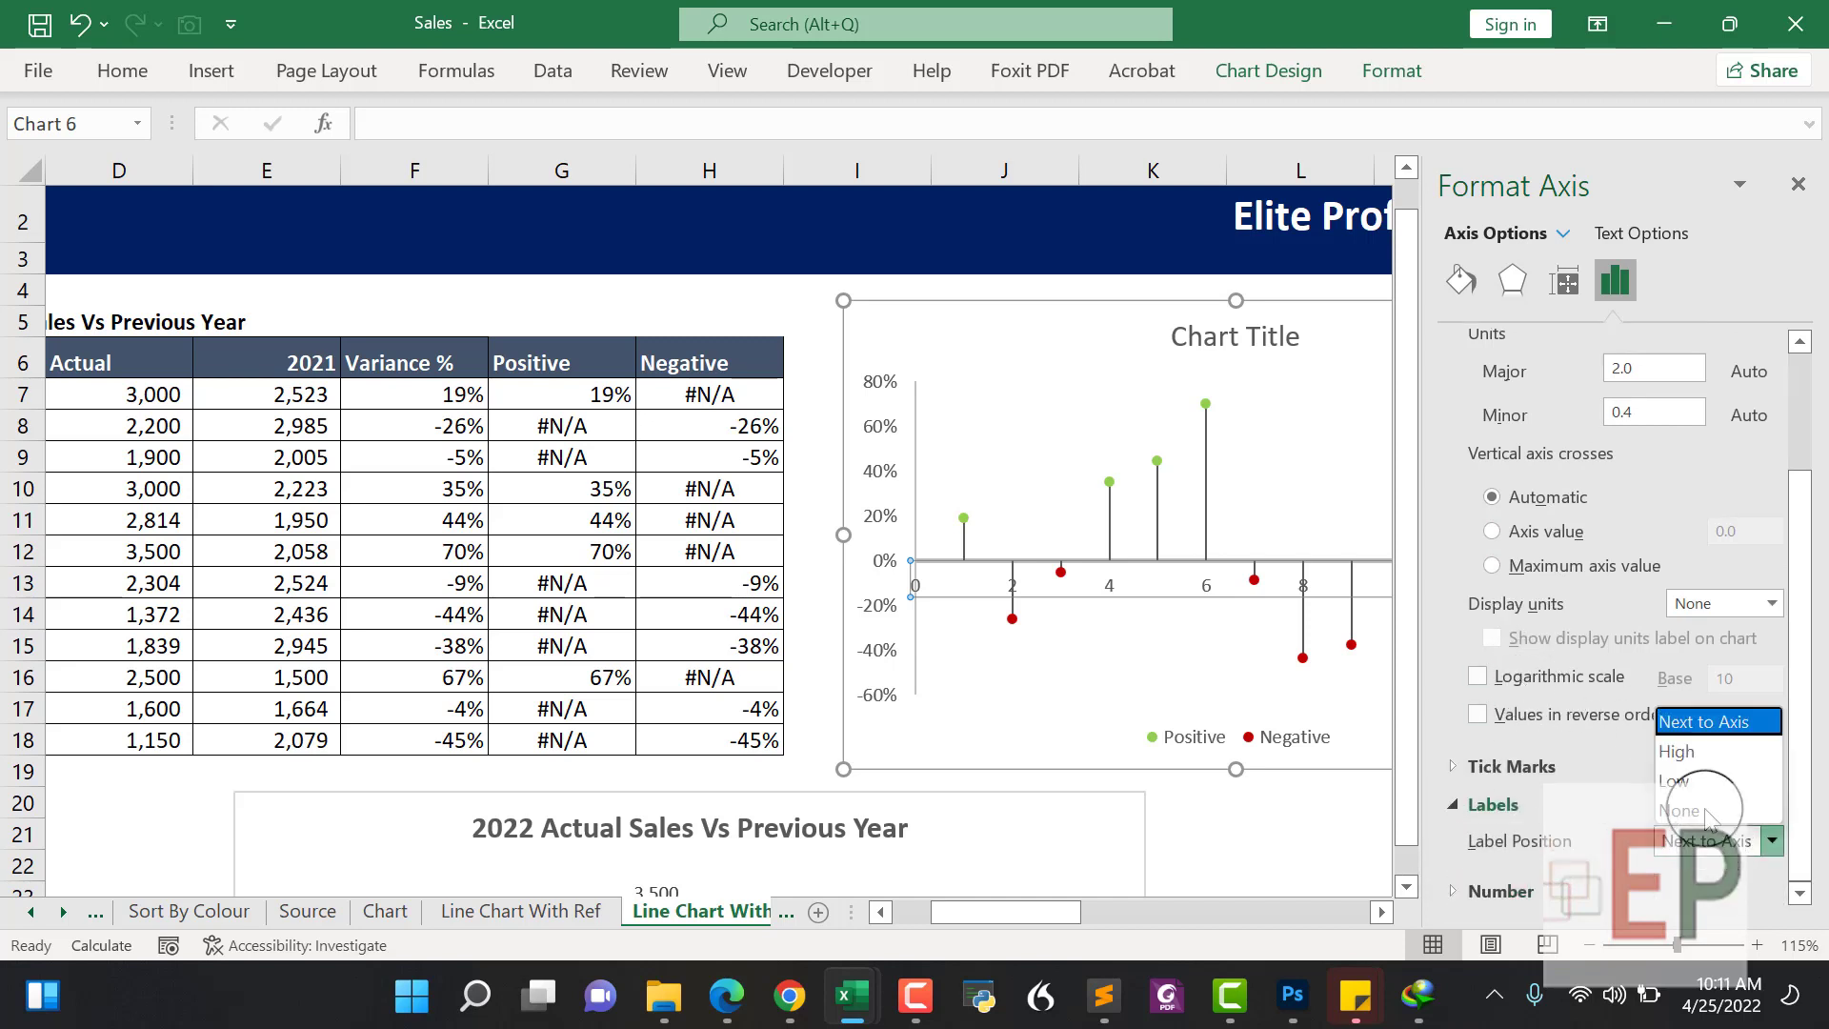
pyautogui.click(1700, 808)
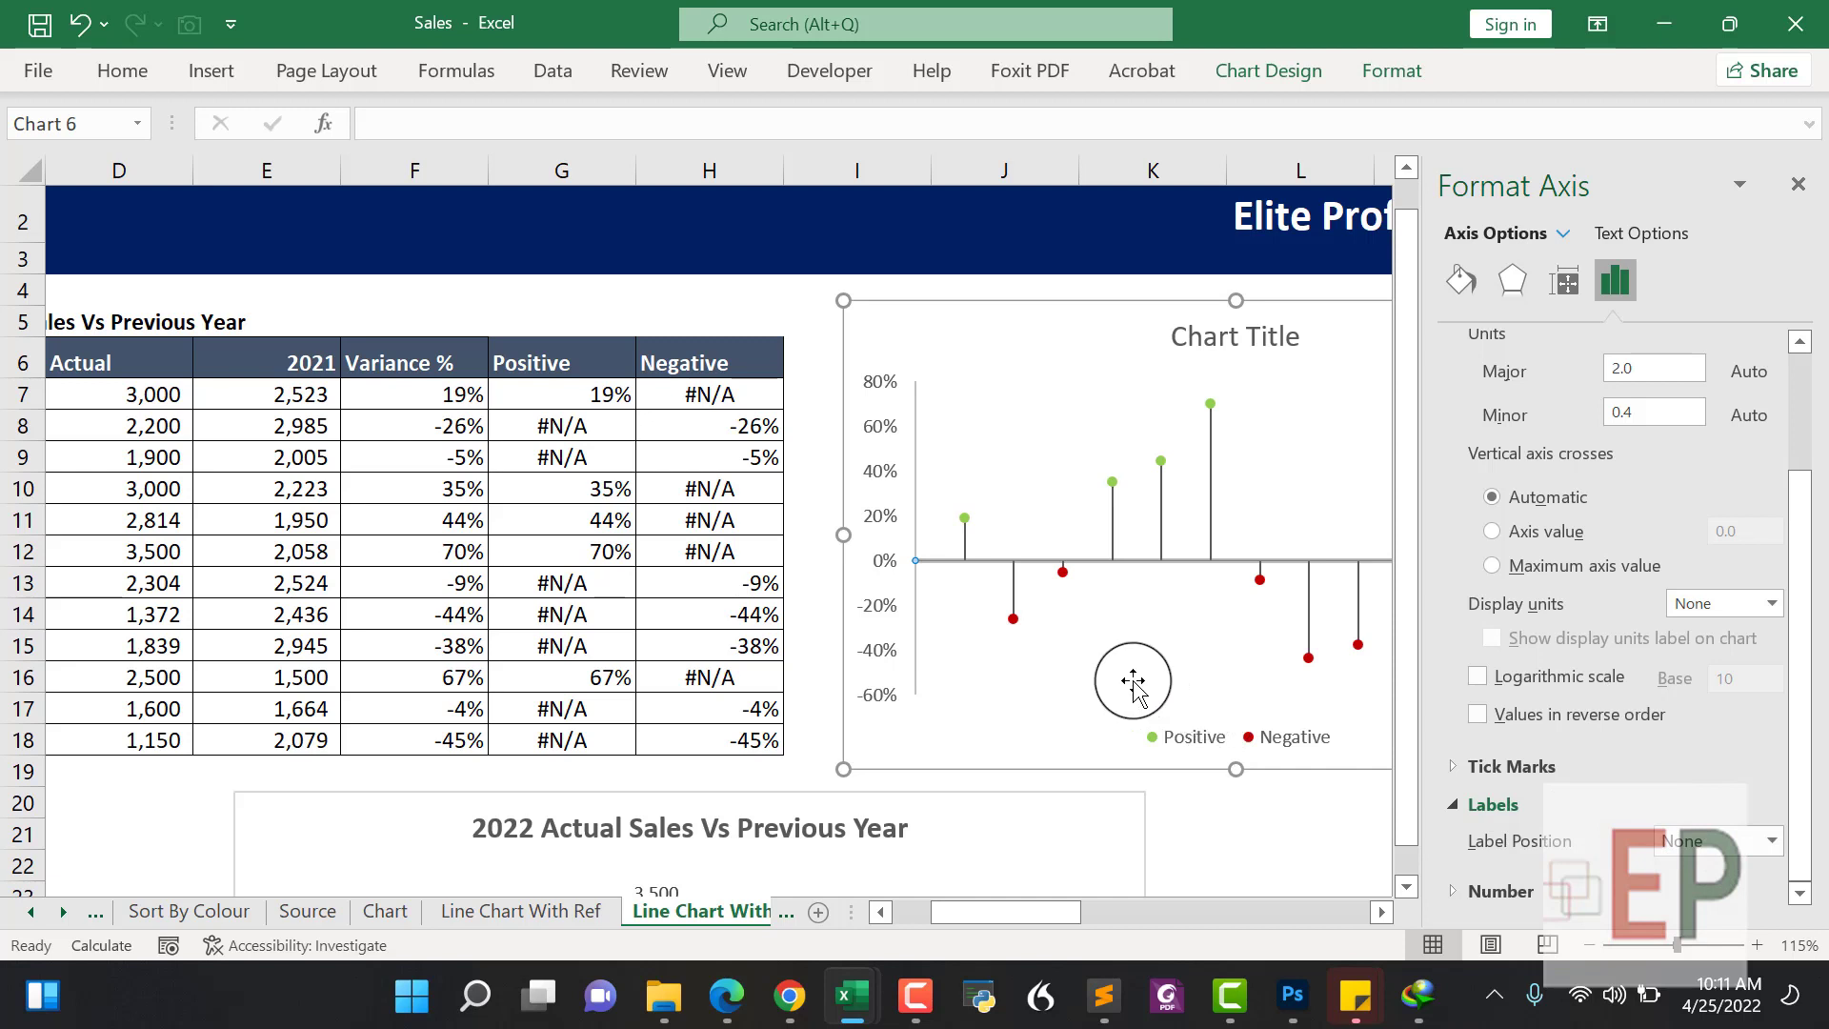
# Try setting the label position of the variance chart's vertical axis to None, and undo it
pyautogui.click(889, 569)
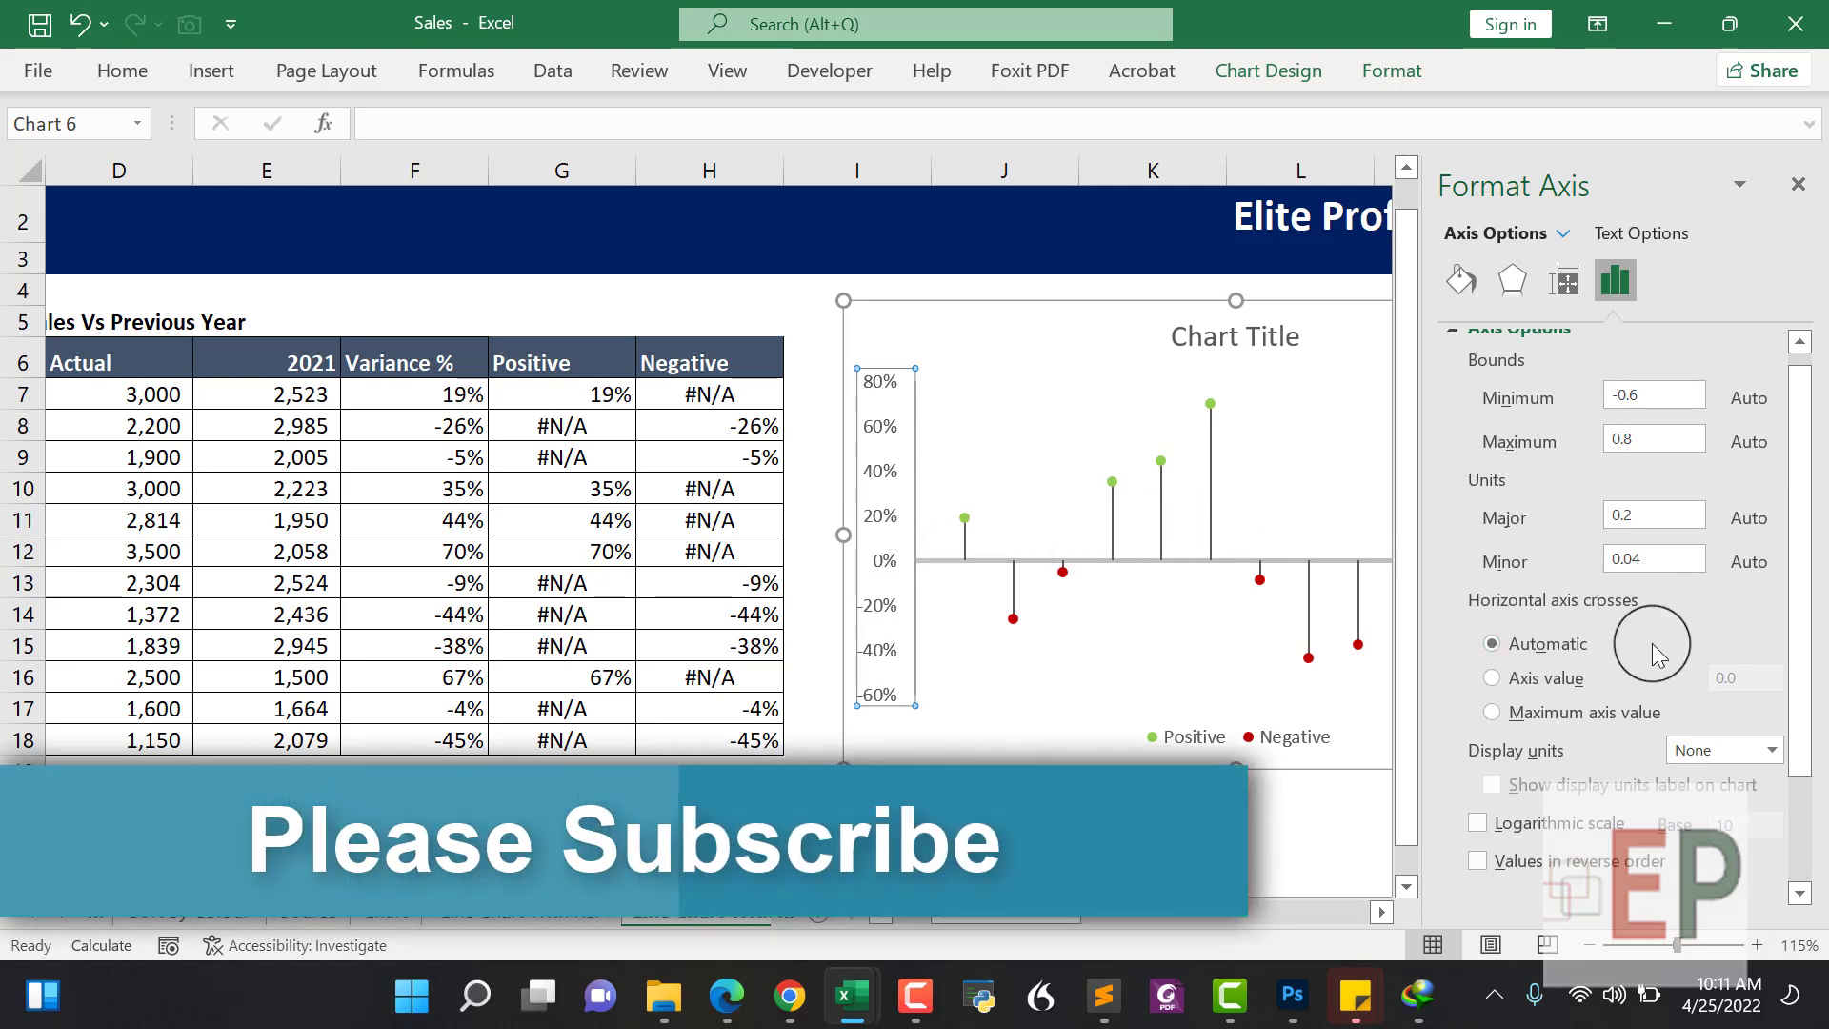
pyautogui.click(1770, 755)
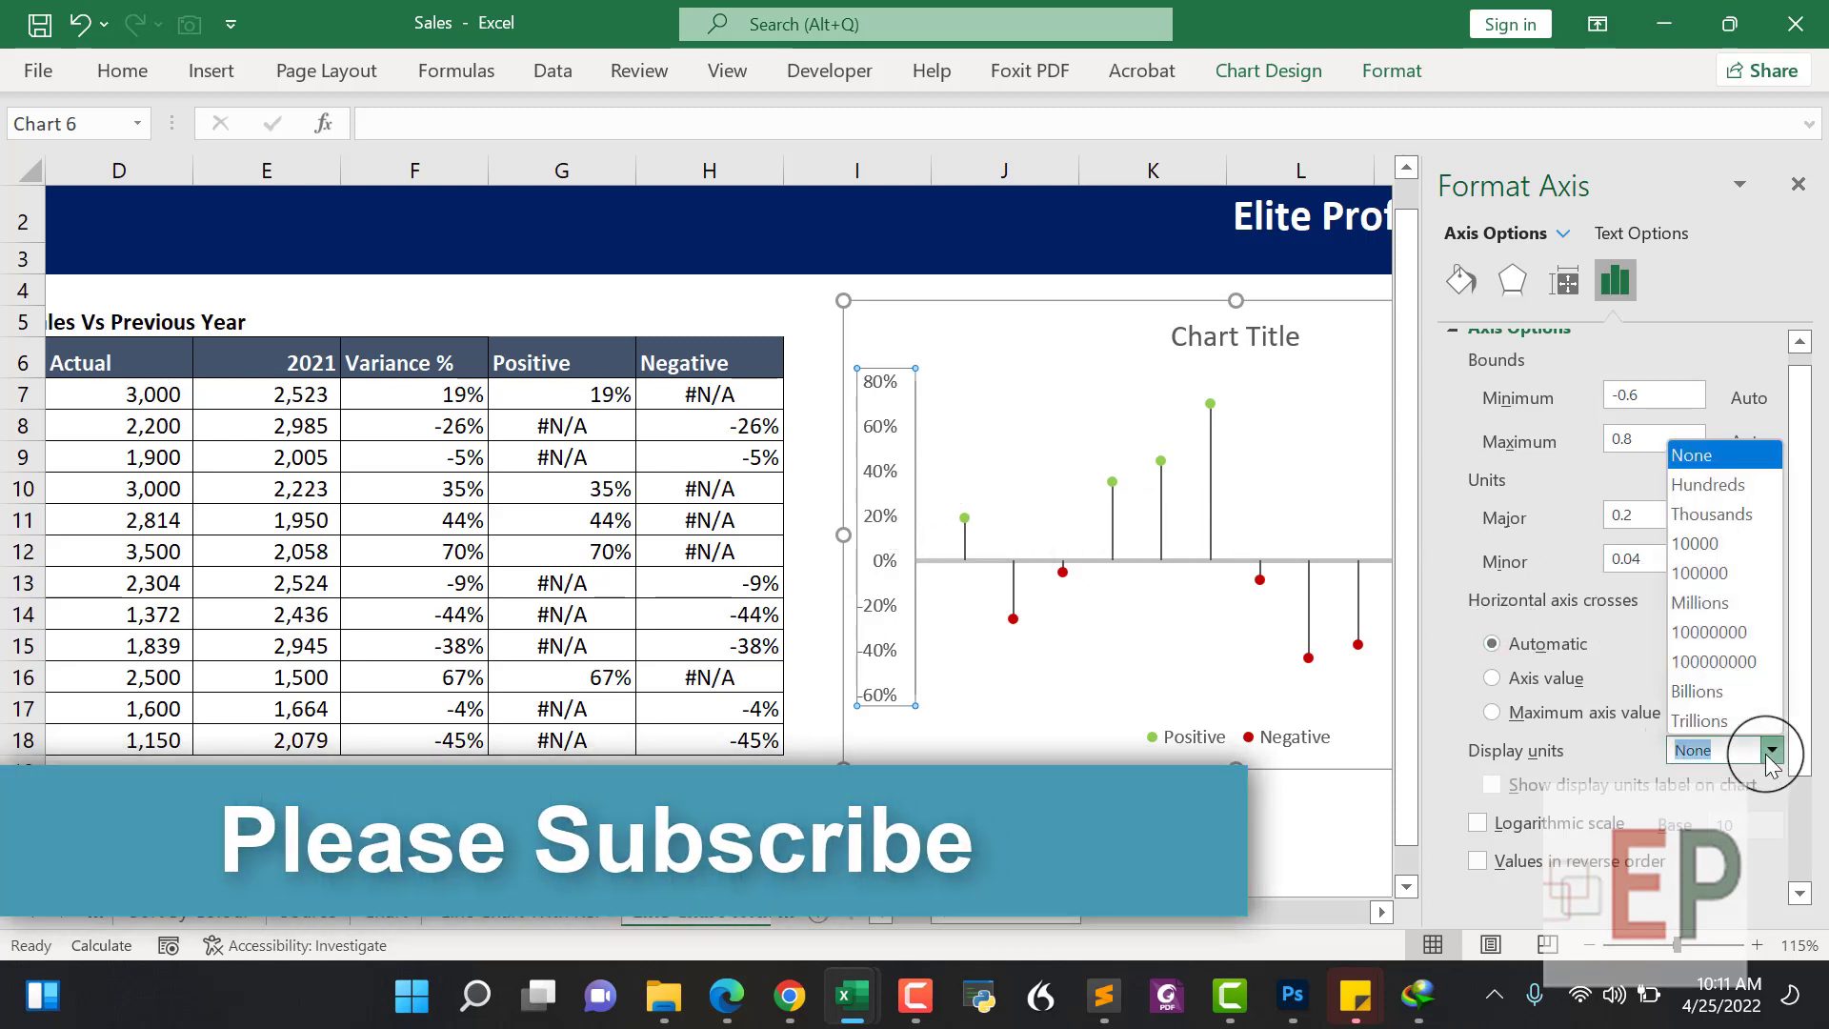
pyautogui.click(1768, 752)
pyautogui.scroll(-3, 1610, 629)
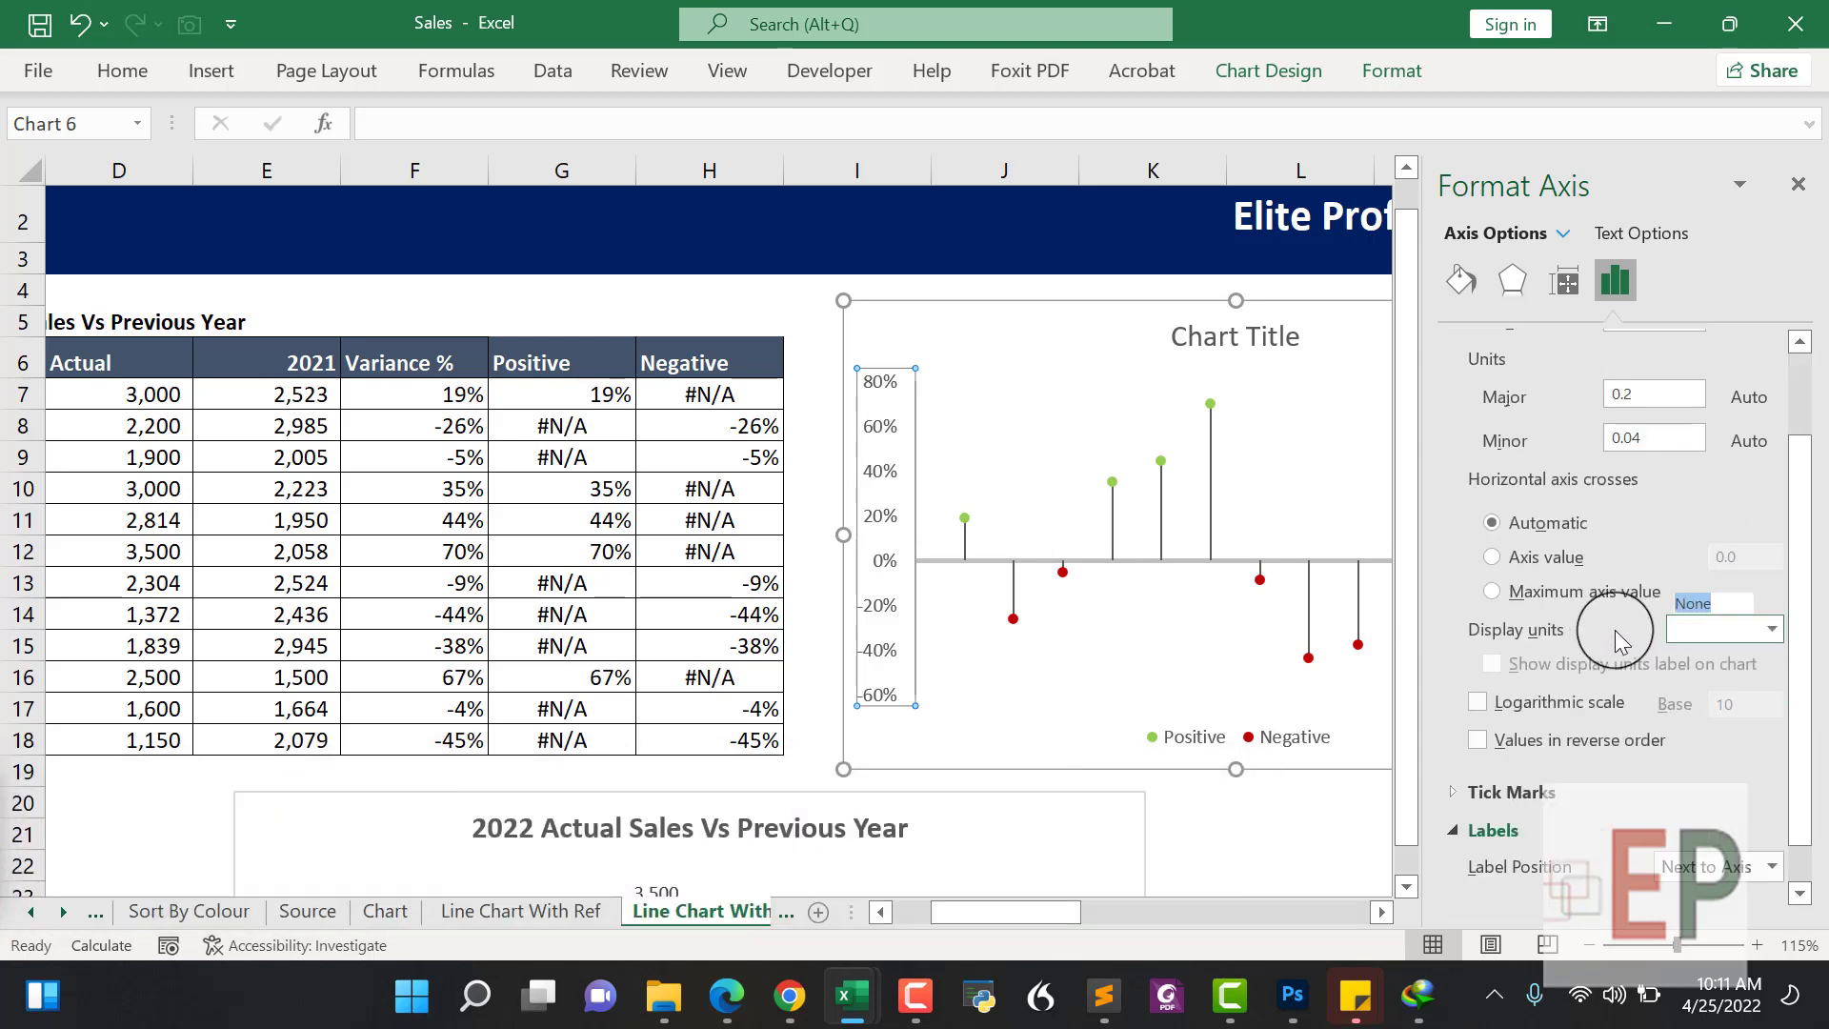
pyautogui.click(1772, 850)
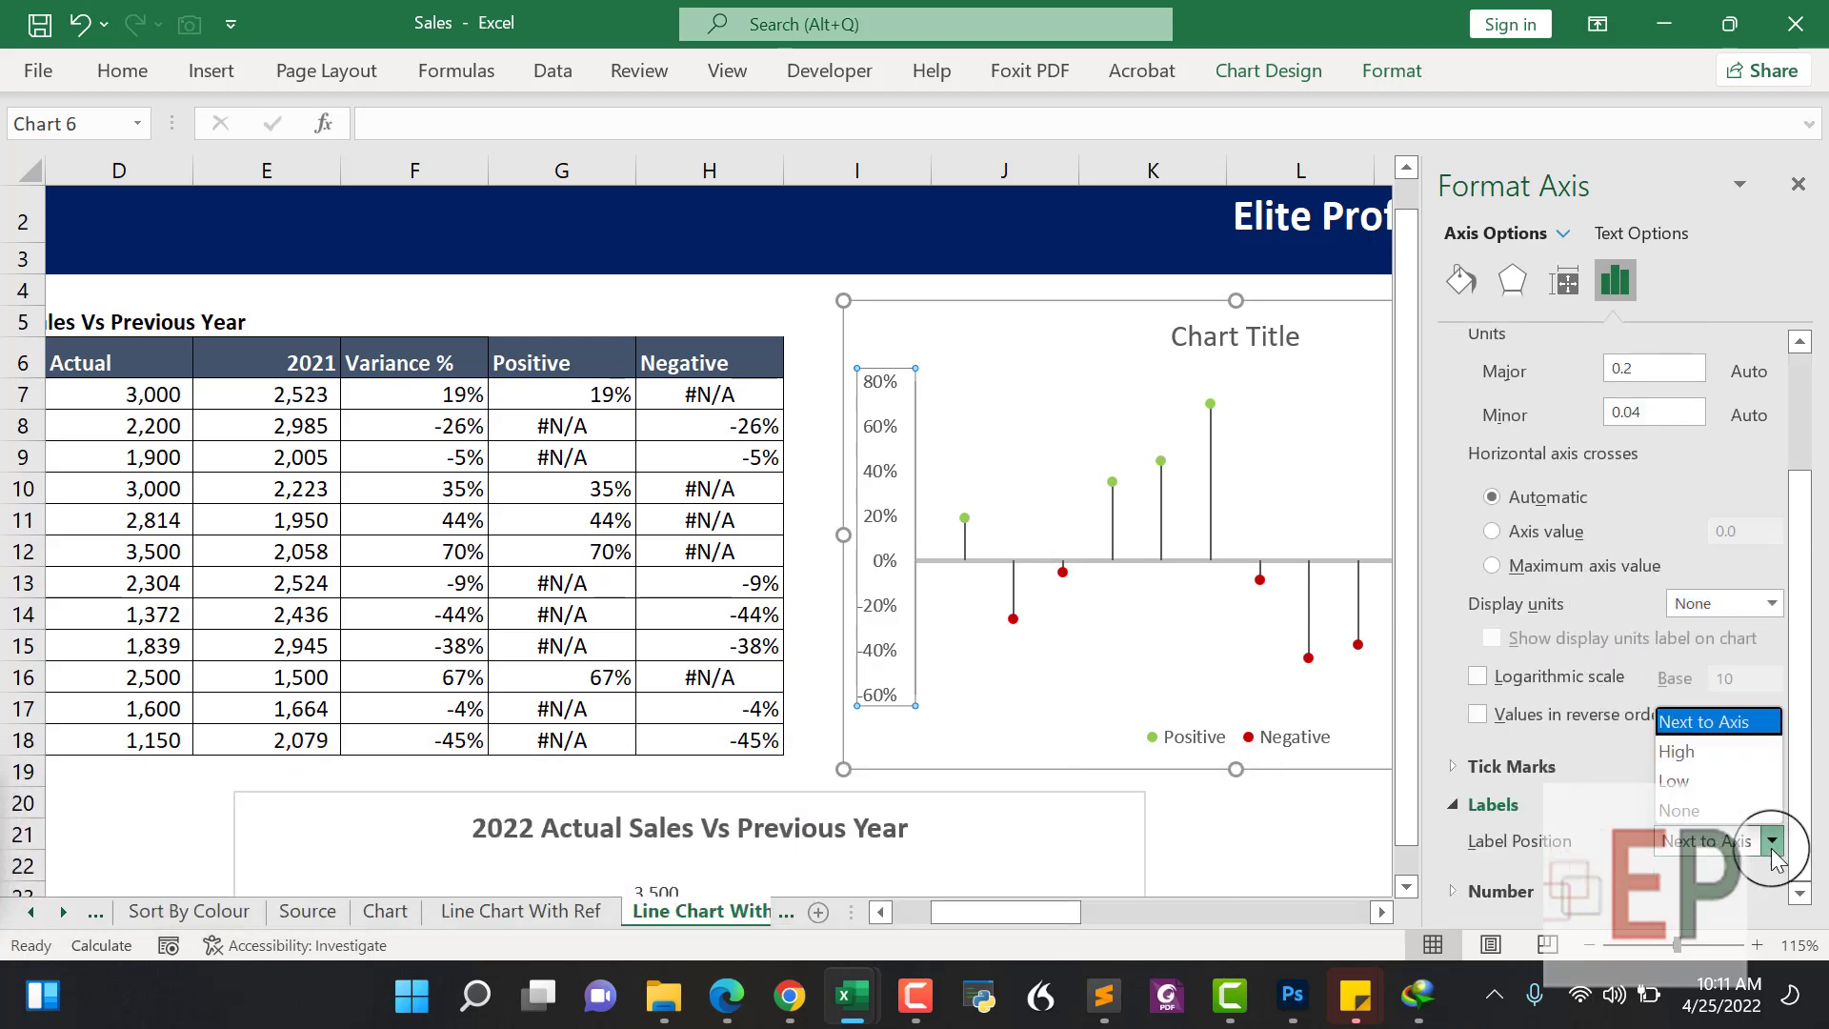
pyautogui.click(1701, 811)
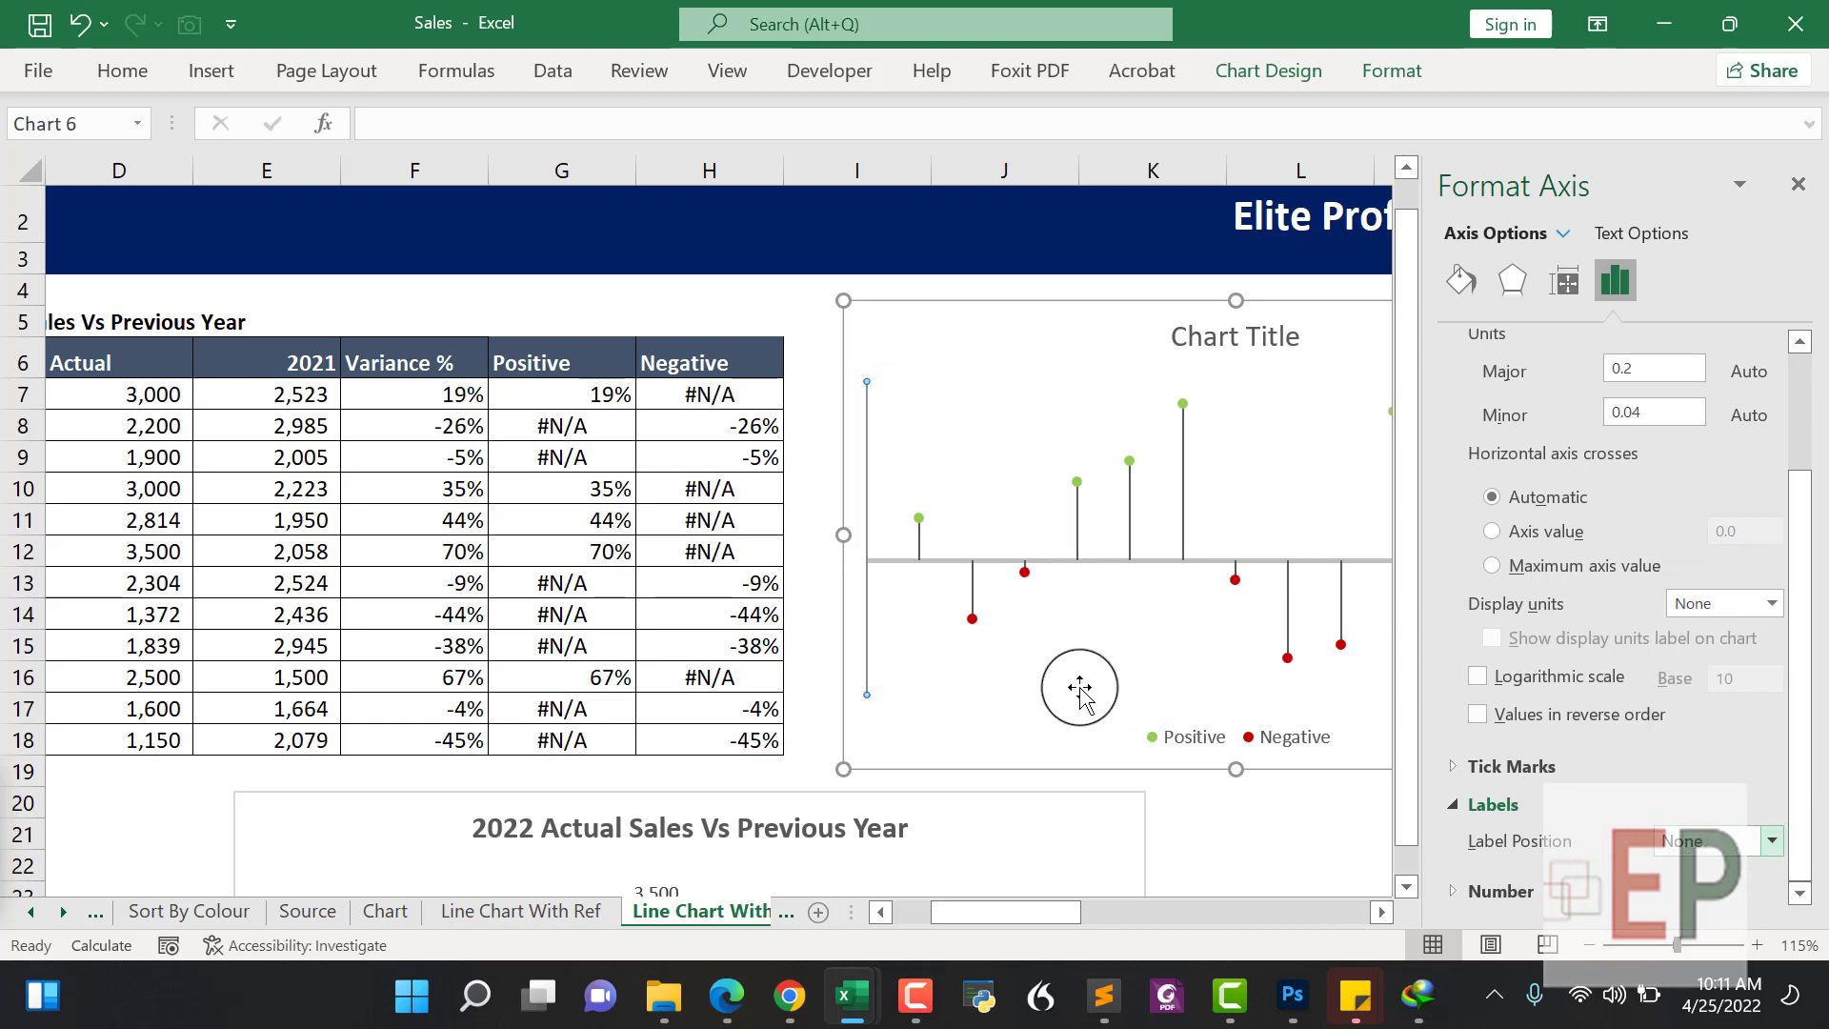
pyautogui.click(995, 752)
pyautogui.hotkey('ctrl', 'z')
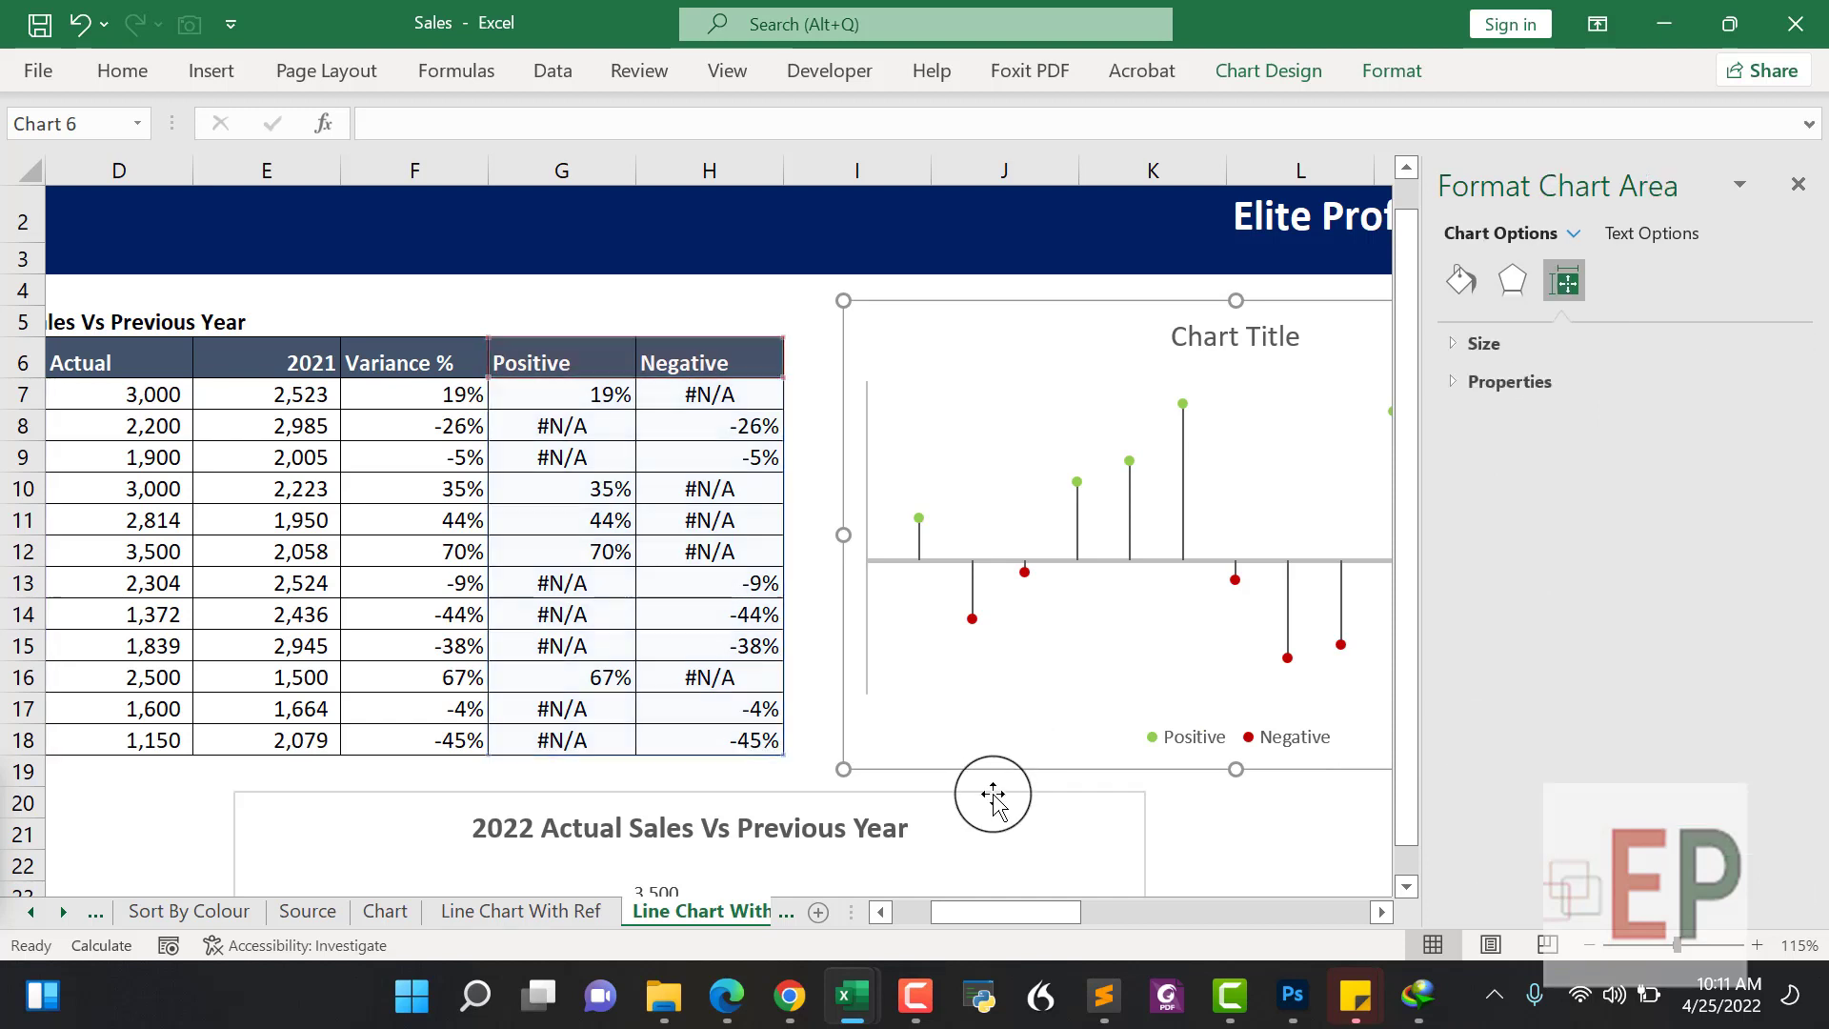
# Delete the vertical axis from the variance chart and close the formatting pane
pyautogui.press('Delete')
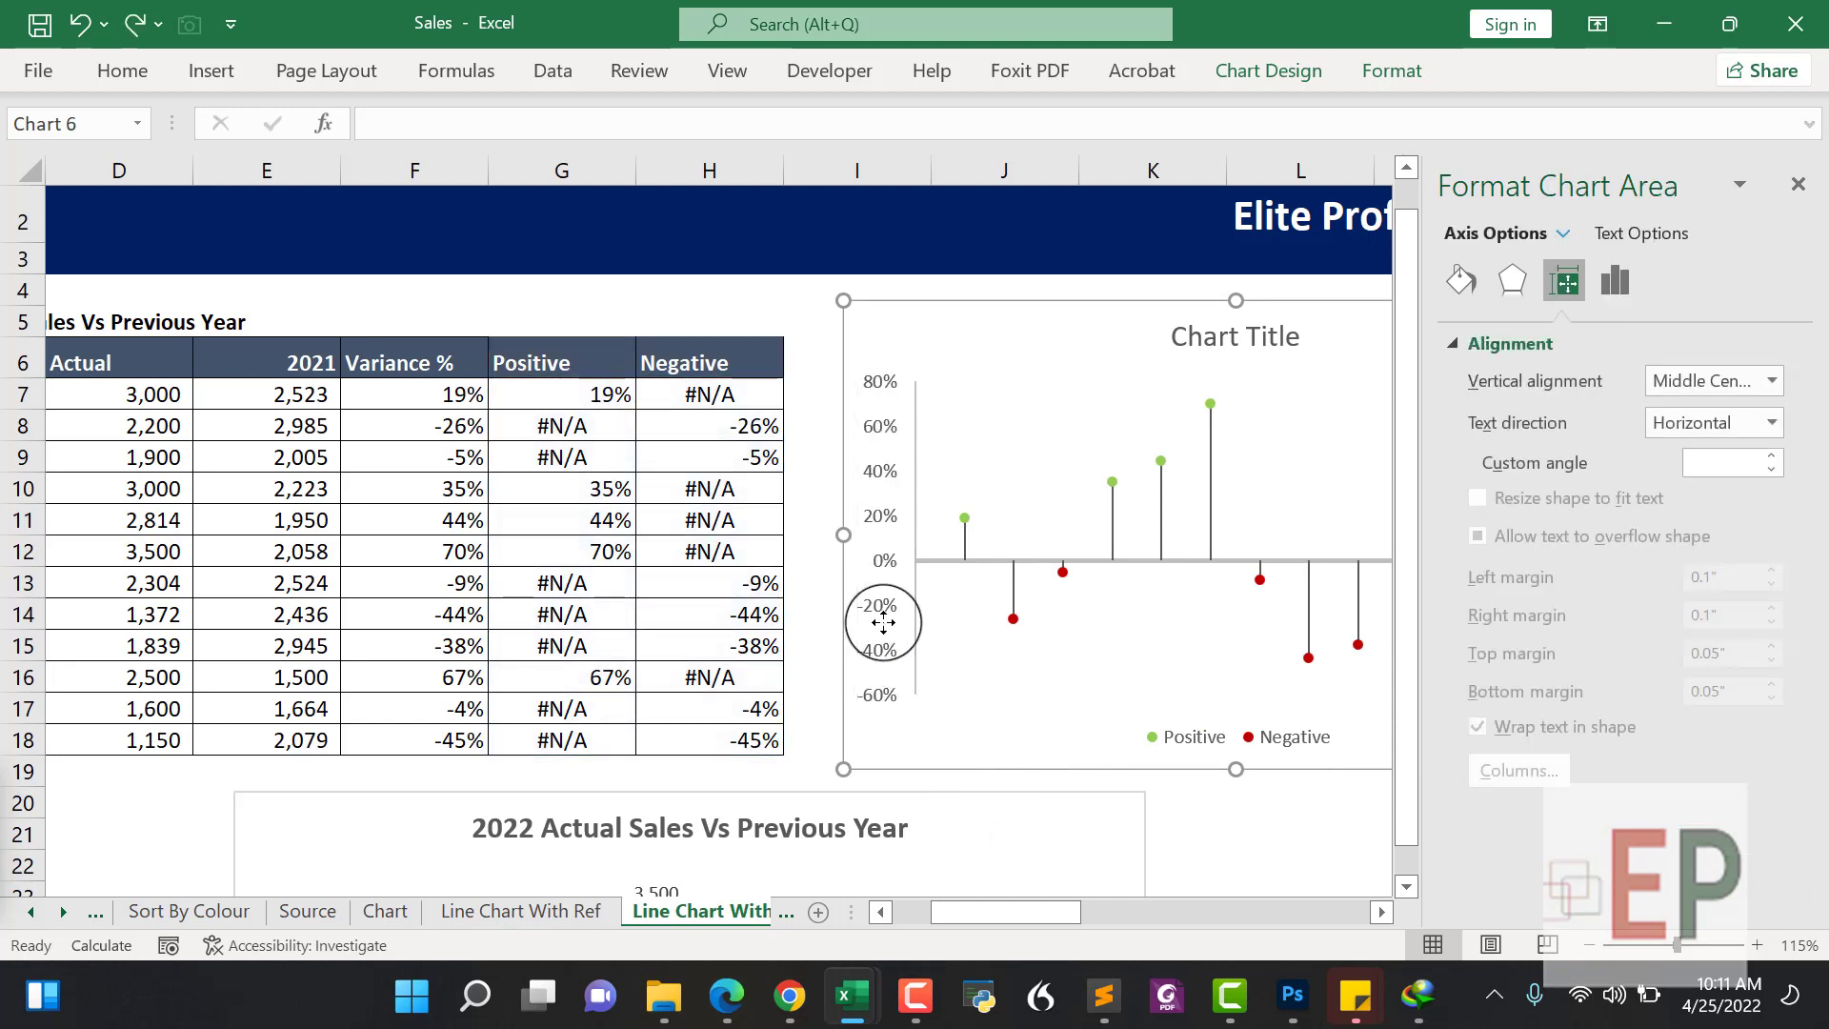
pyautogui.hotkey('ctrl', 'z')
pyautogui.press('Delete')
pyautogui.press('Delete')
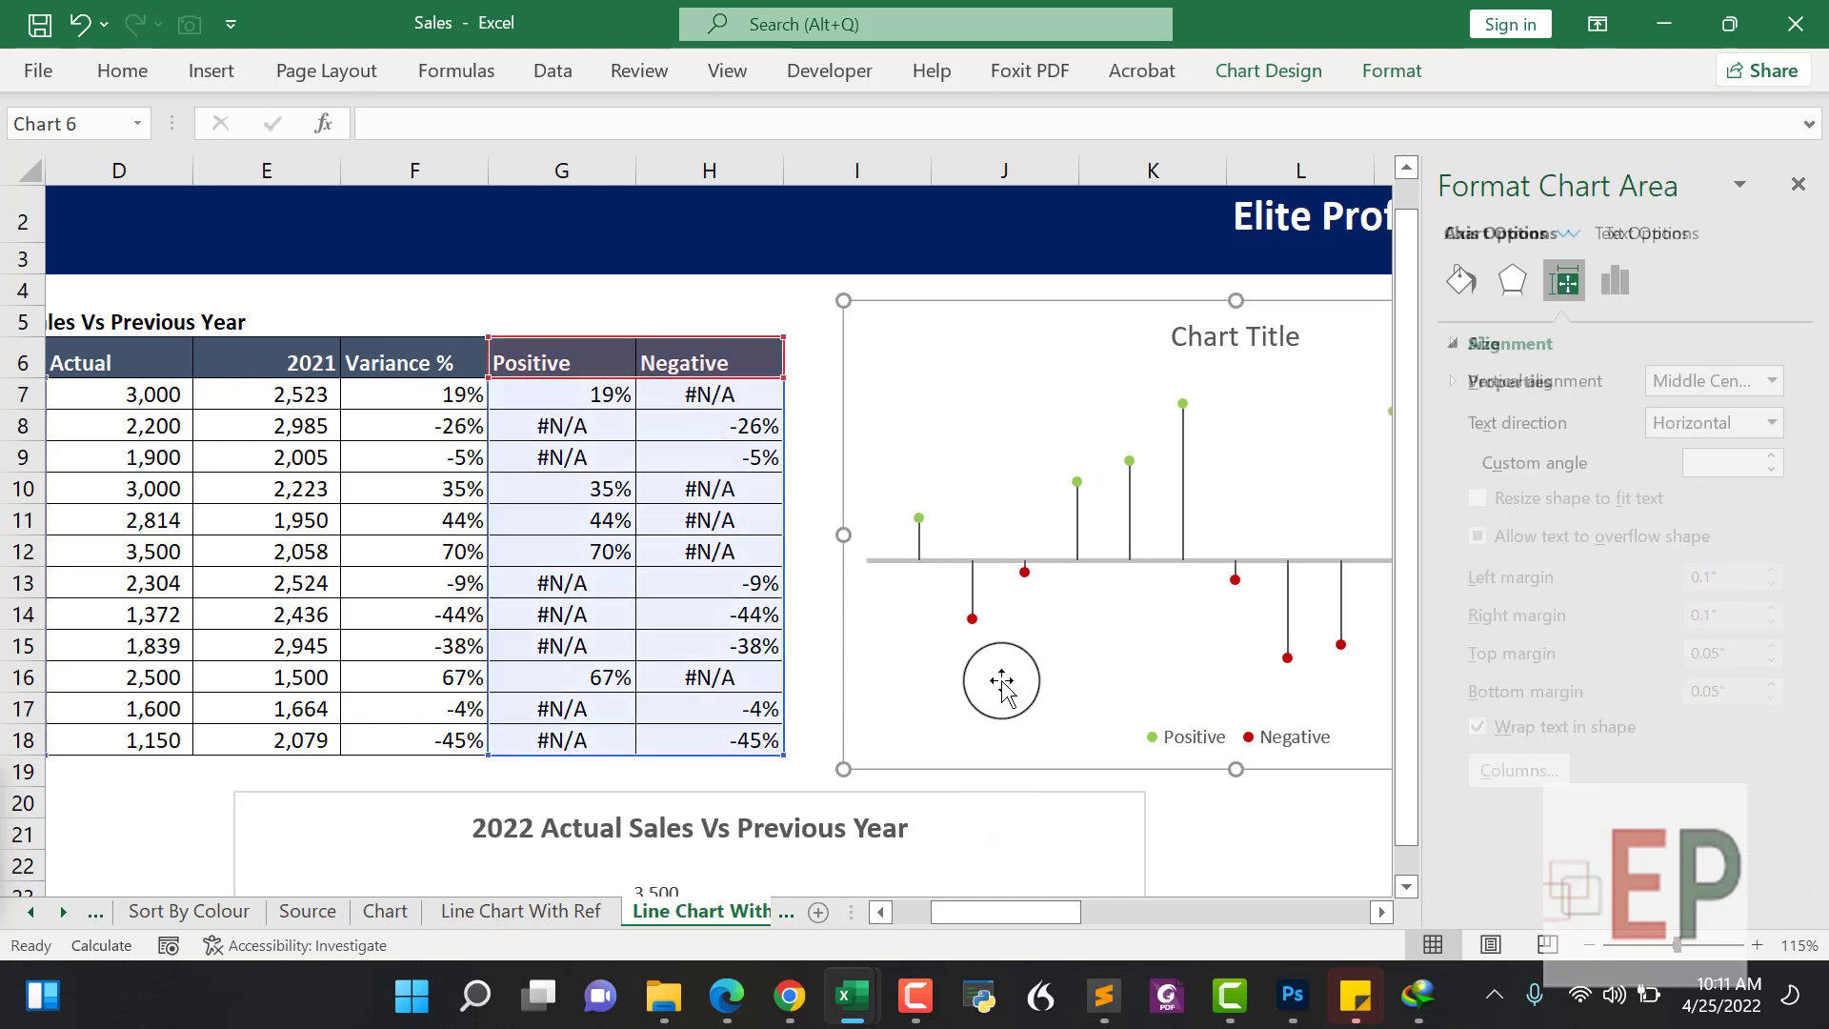
pyautogui.click(1010, 679)
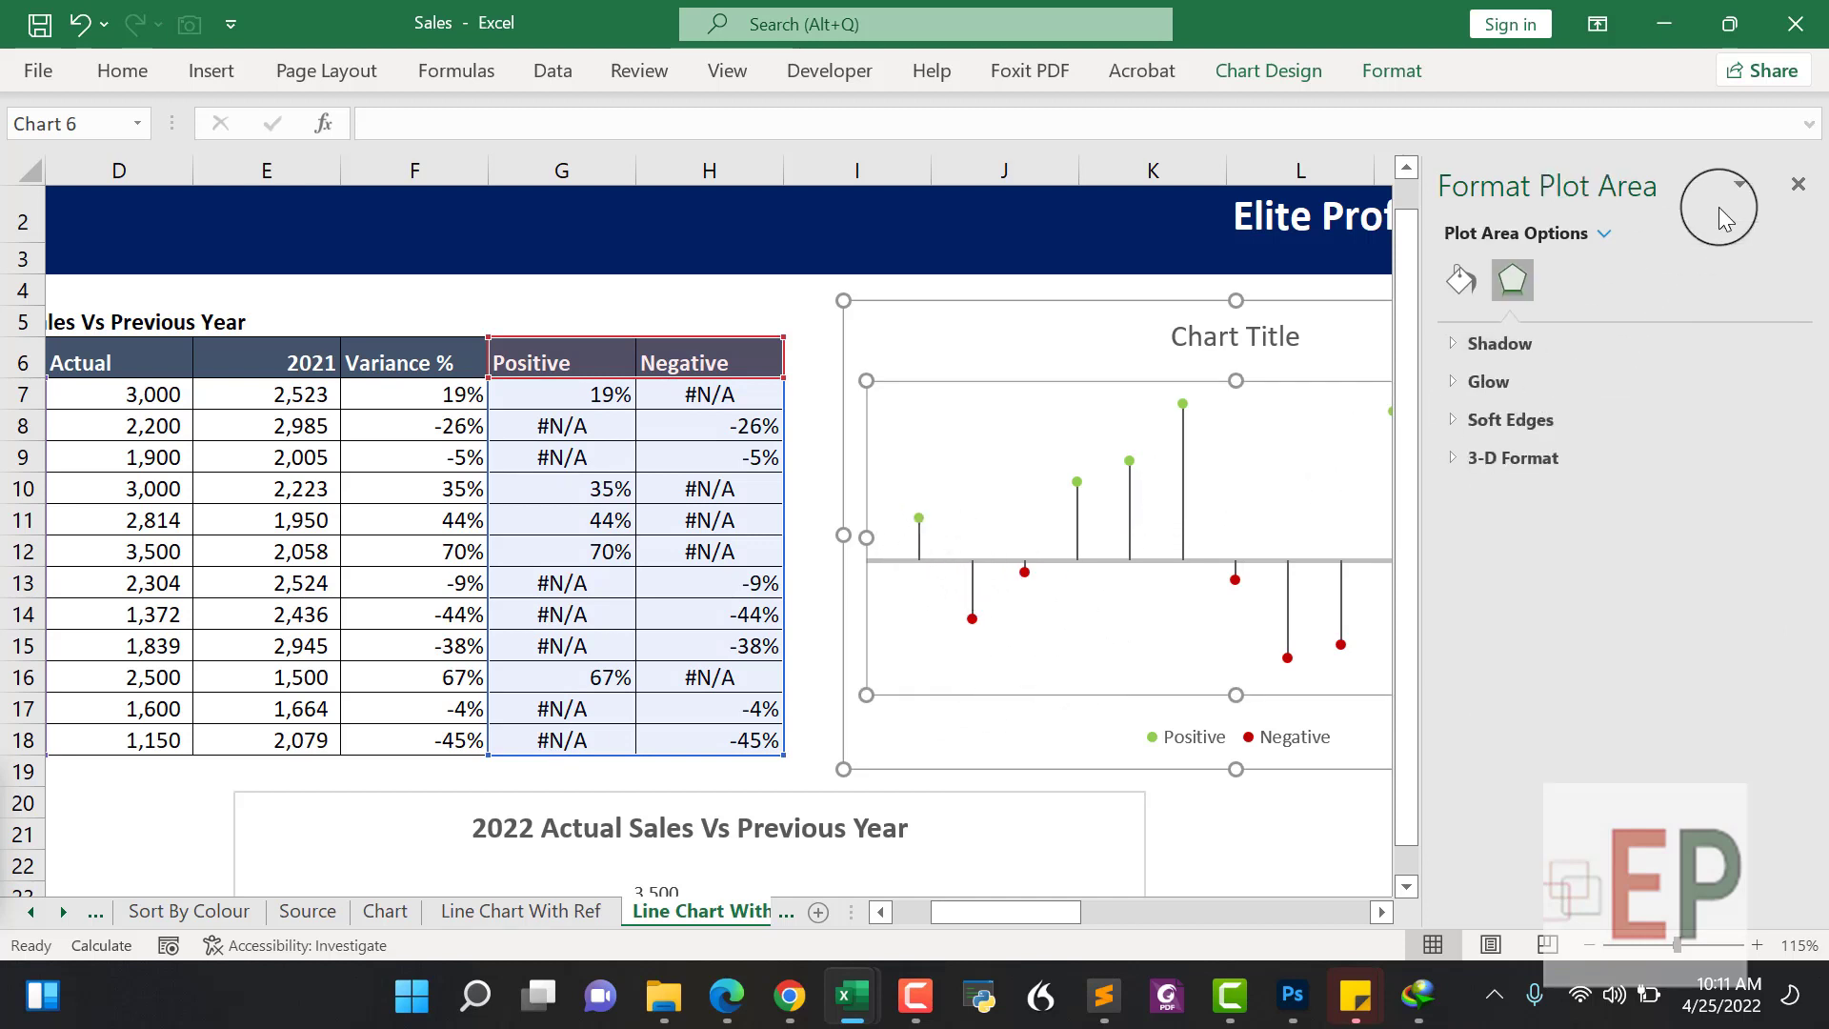
pyautogui.click(1797, 184)
# Add data labels above the points of the variance chart
pyautogui.click(1184, 484)
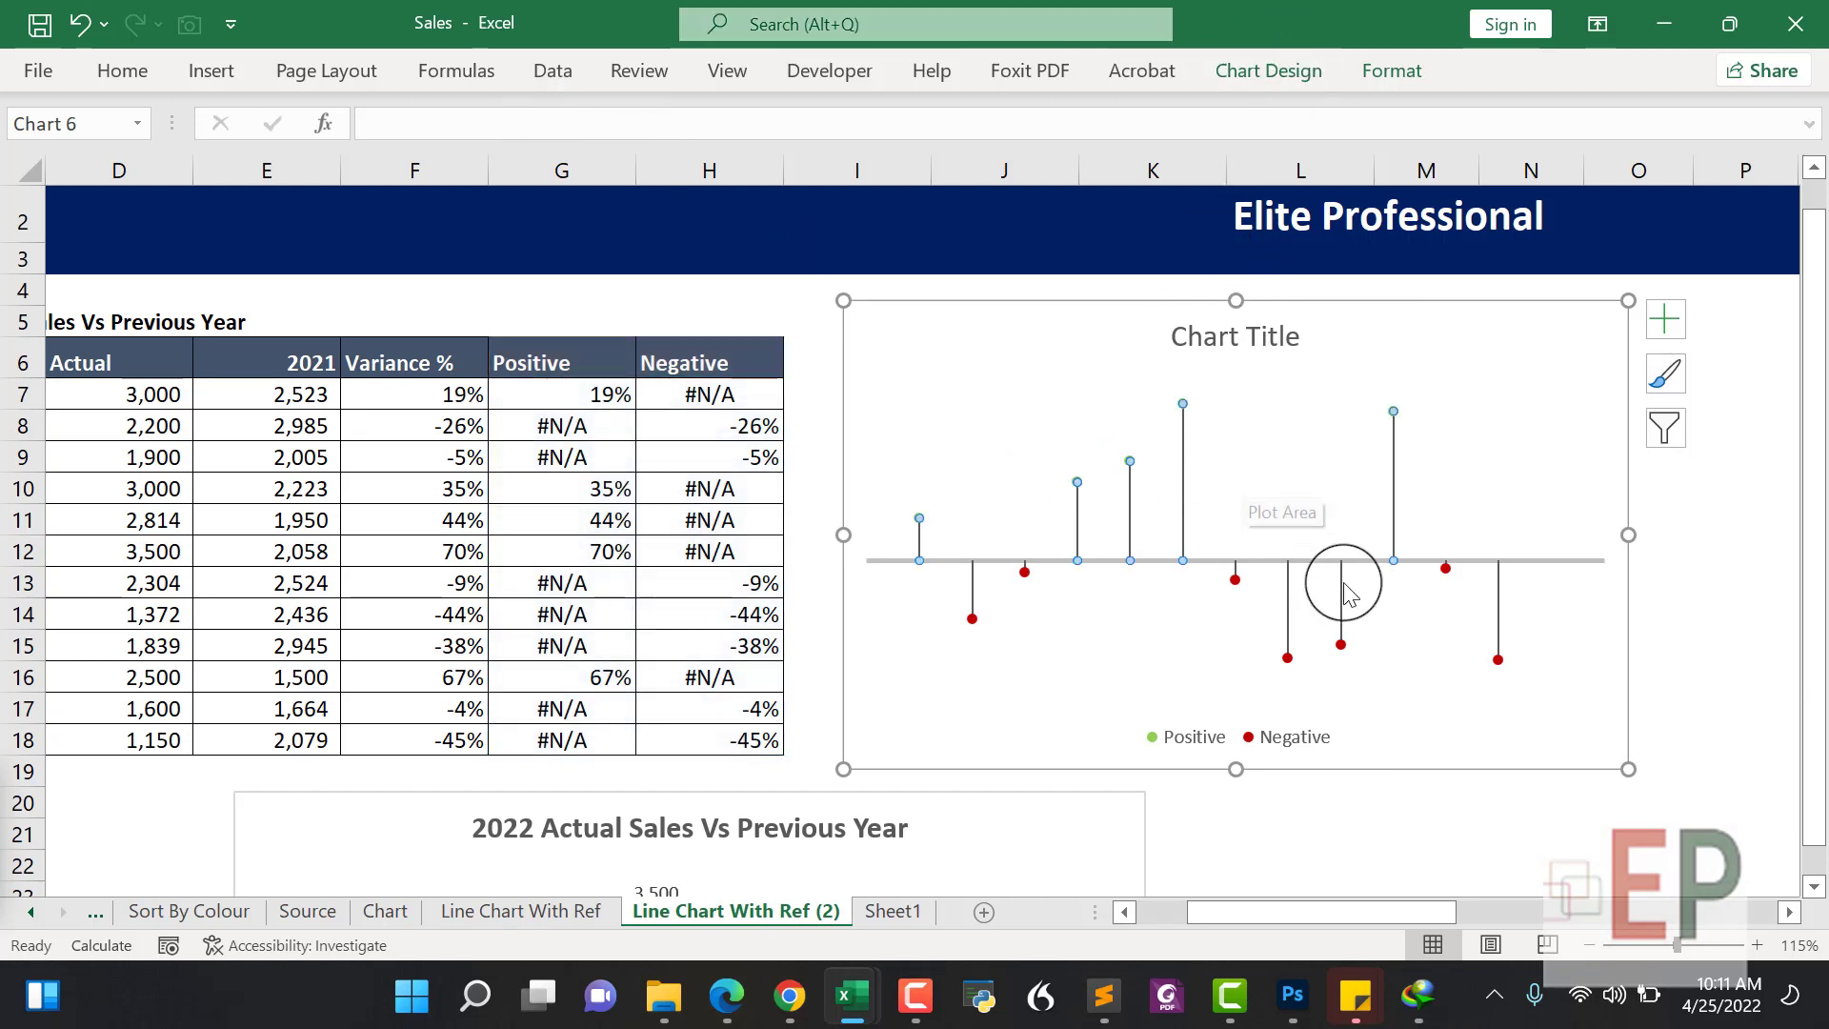
pyautogui.click(1391, 72)
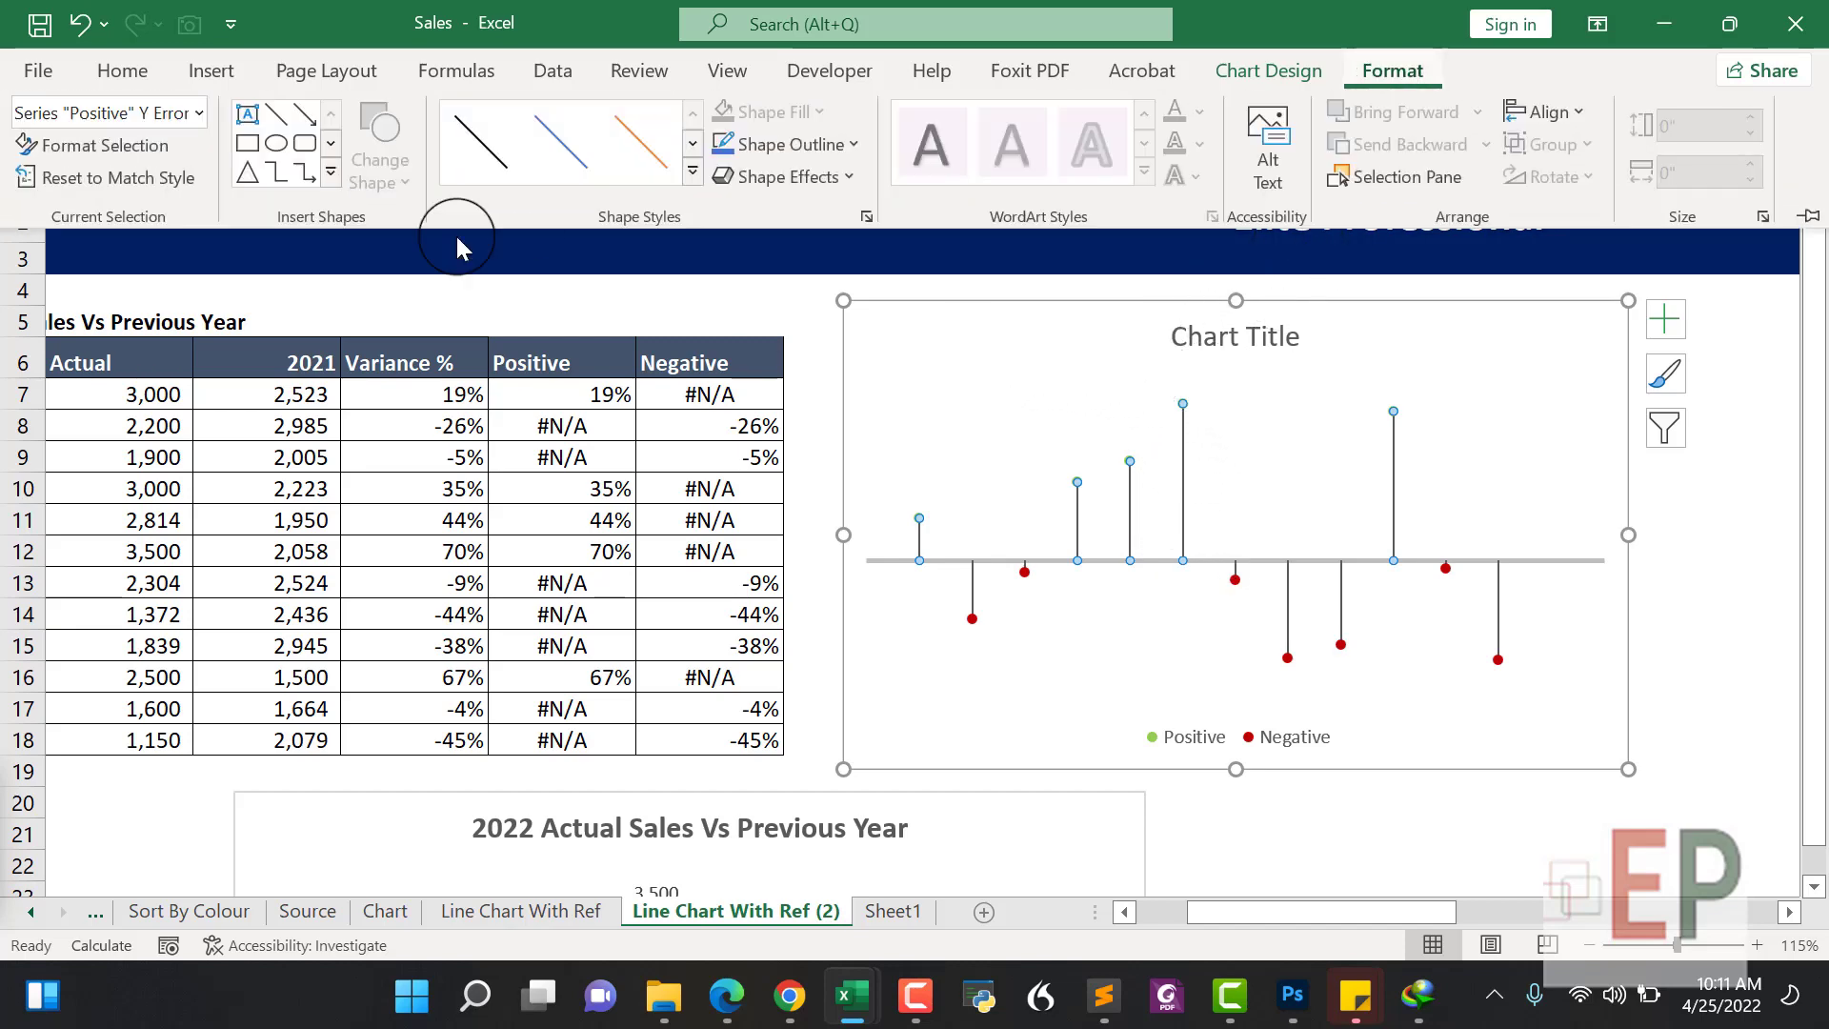
pyautogui.click(1281, 75)
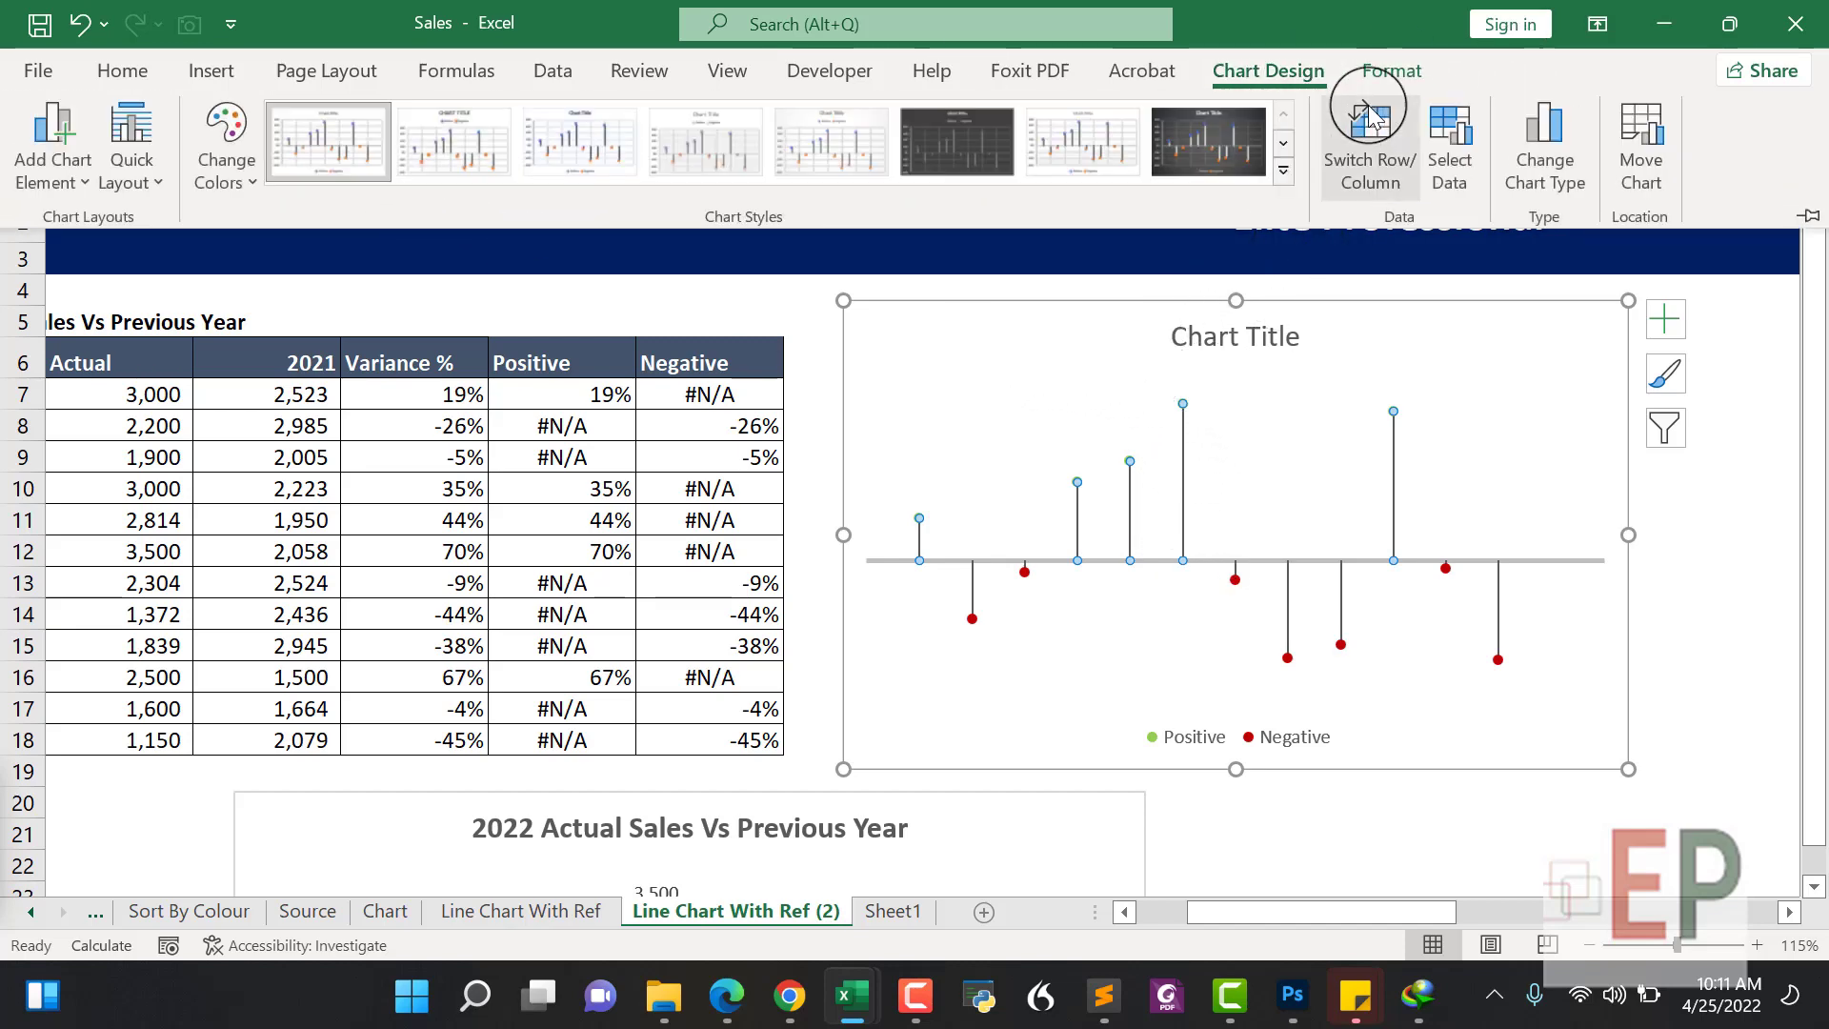
pyautogui.click(48, 169)
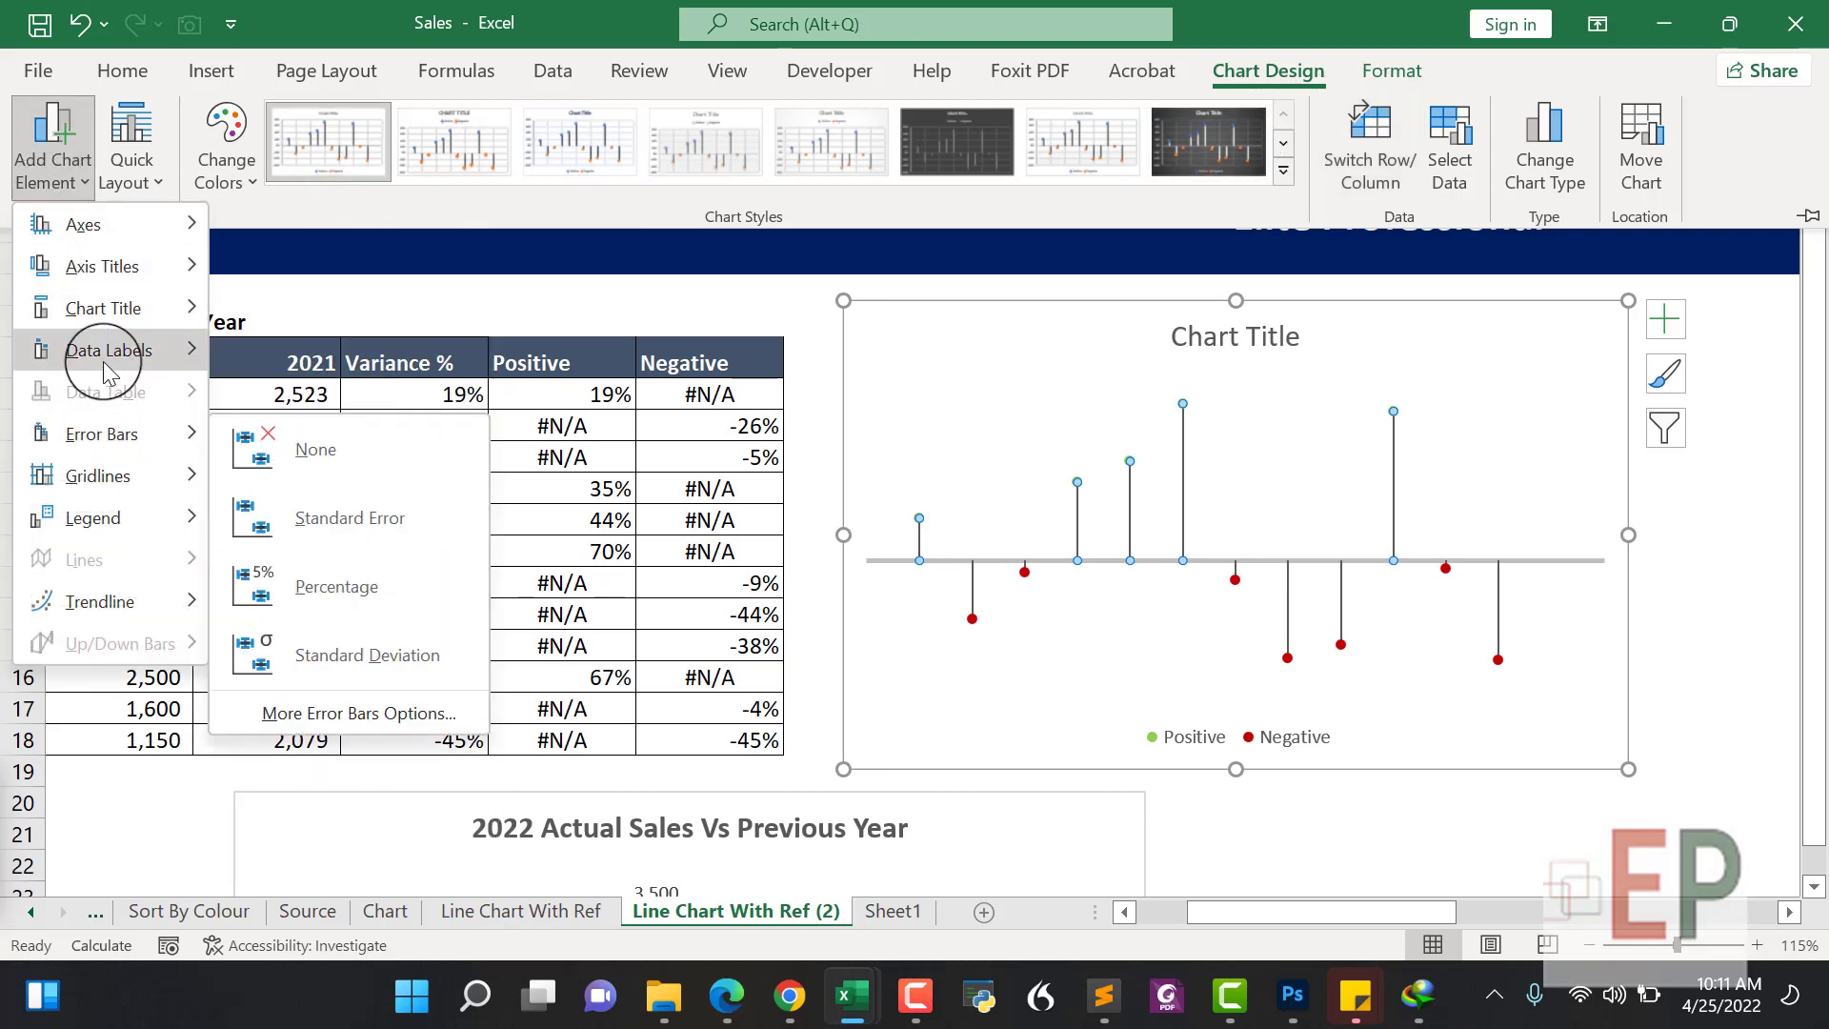
pyautogui.moveTo(108, 369)
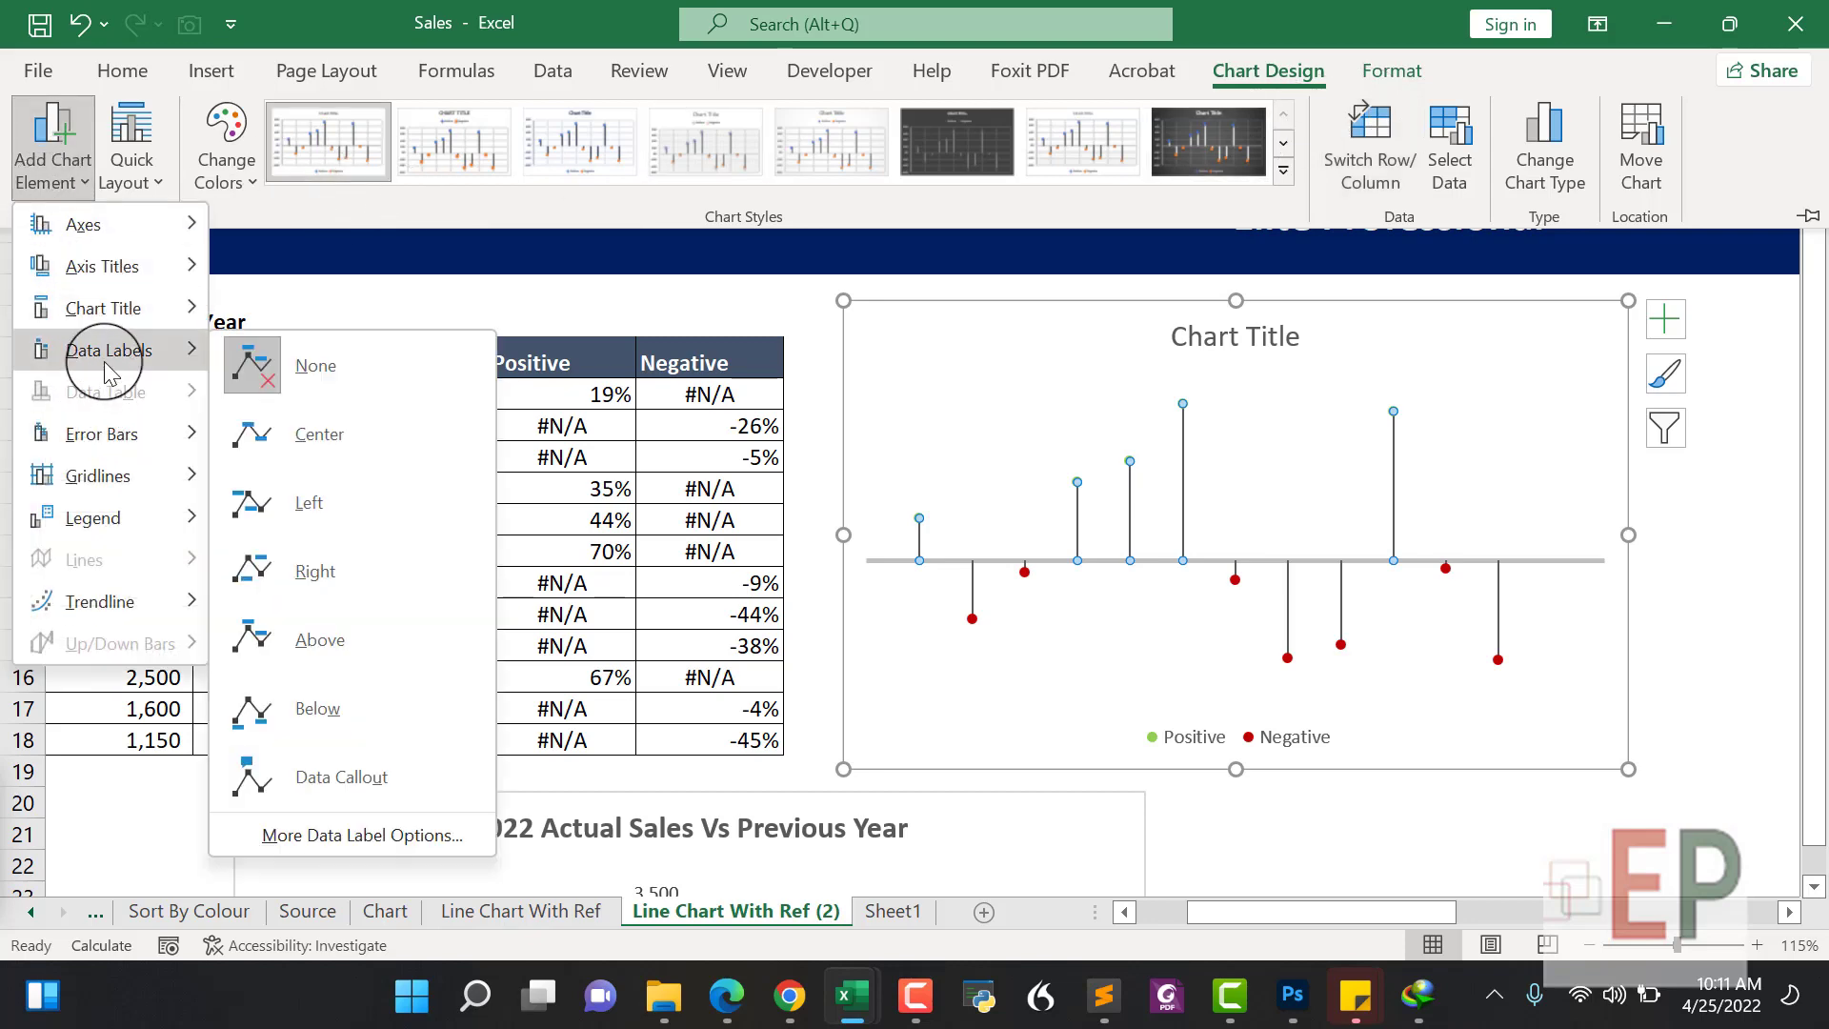
pyautogui.click(339, 630)
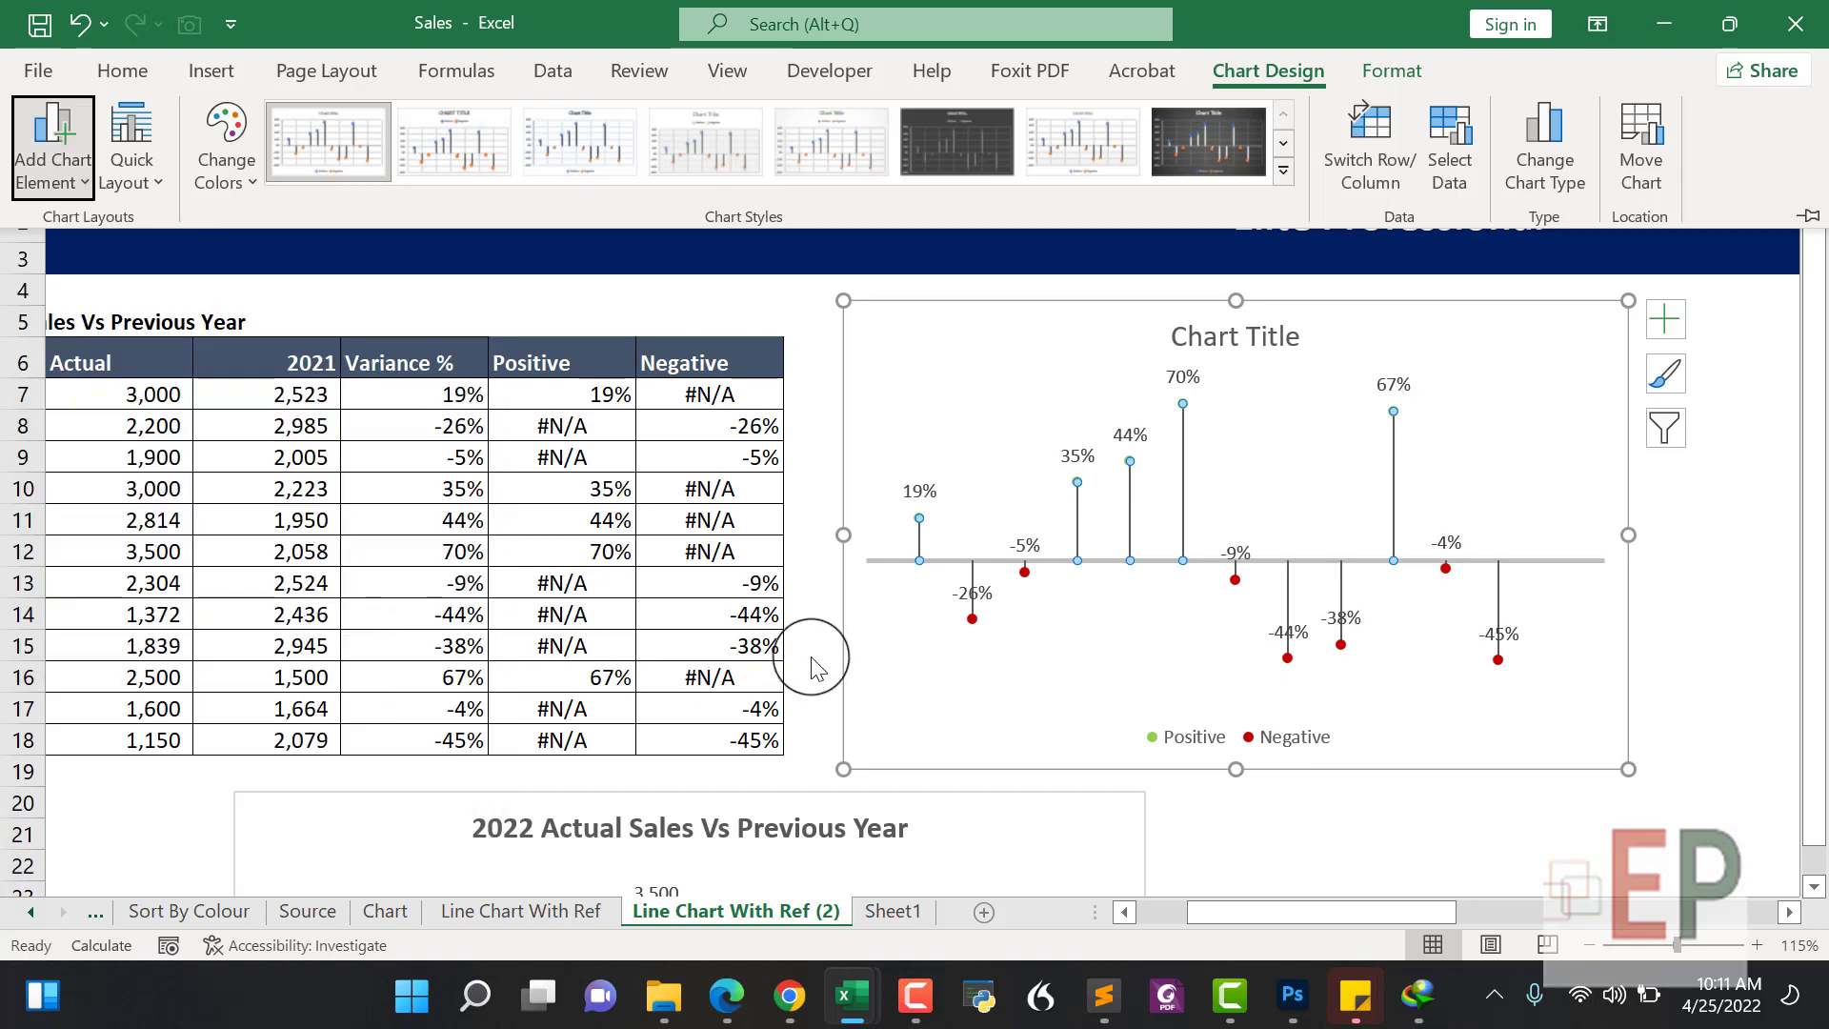
pyautogui.click(1105, 657)
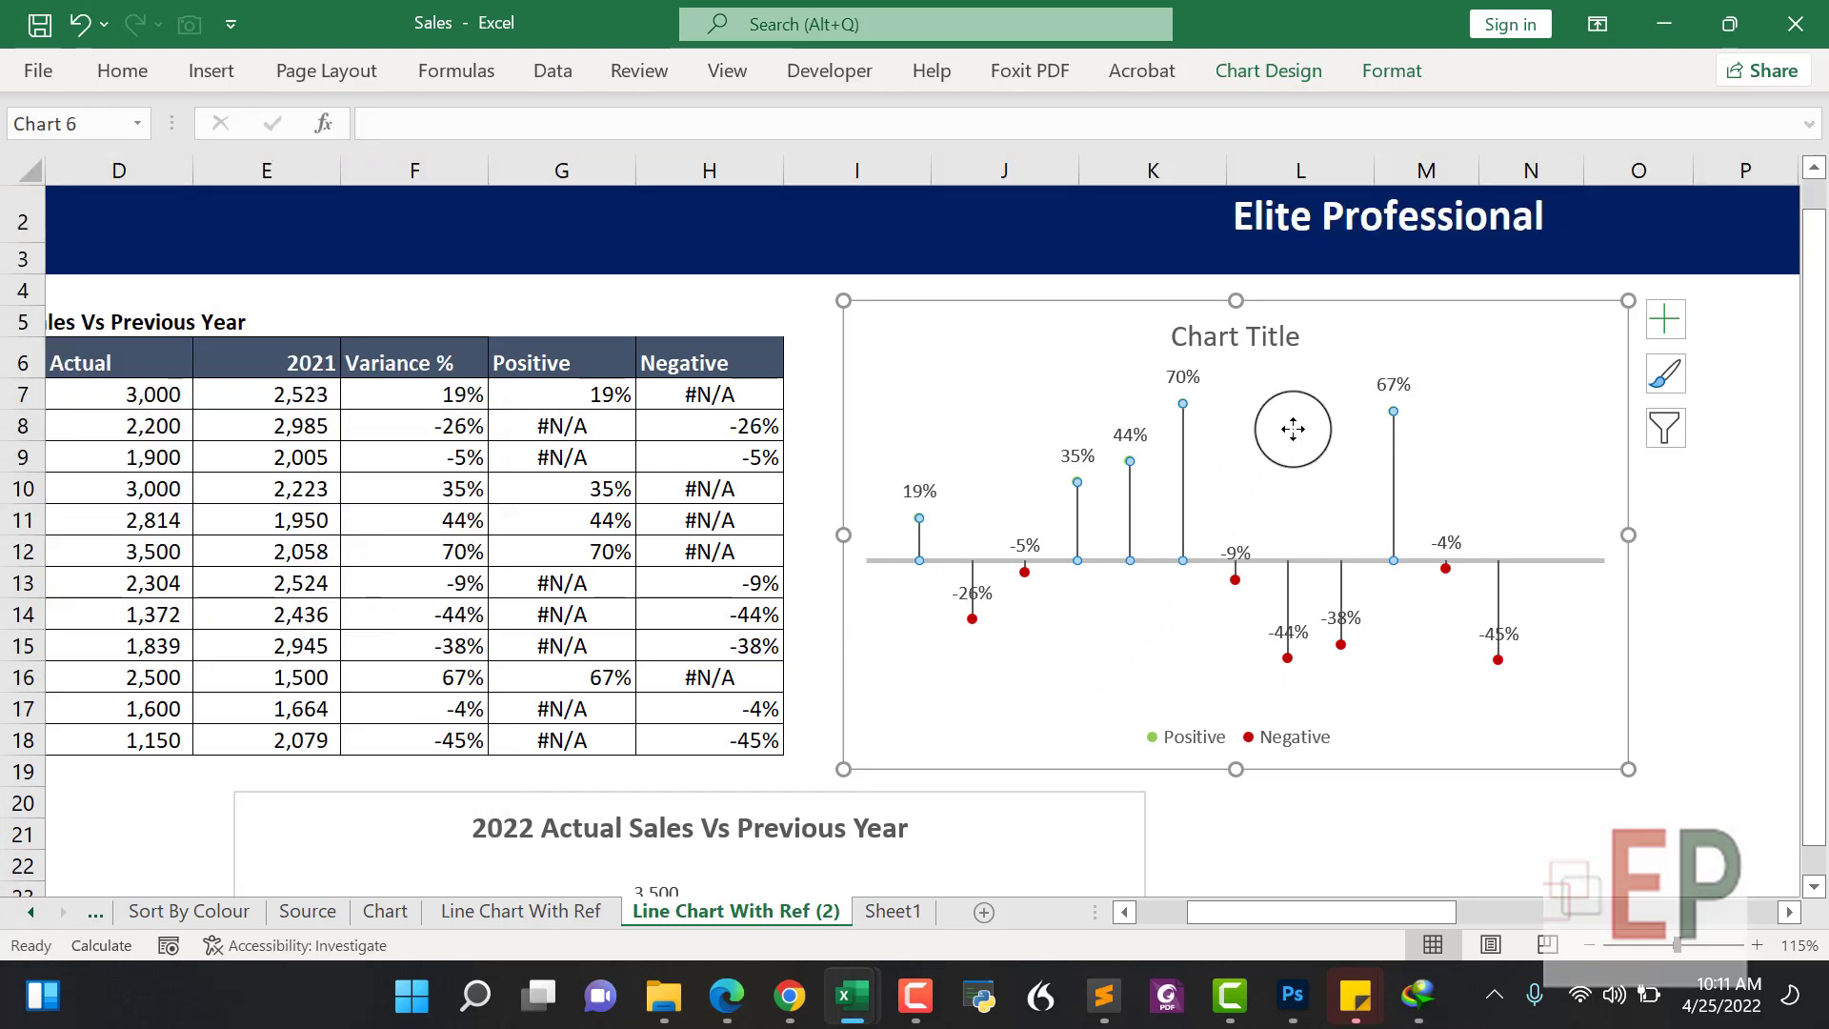
pyautogui.click(1267, 467)
pyautogui.click(1289, 598)
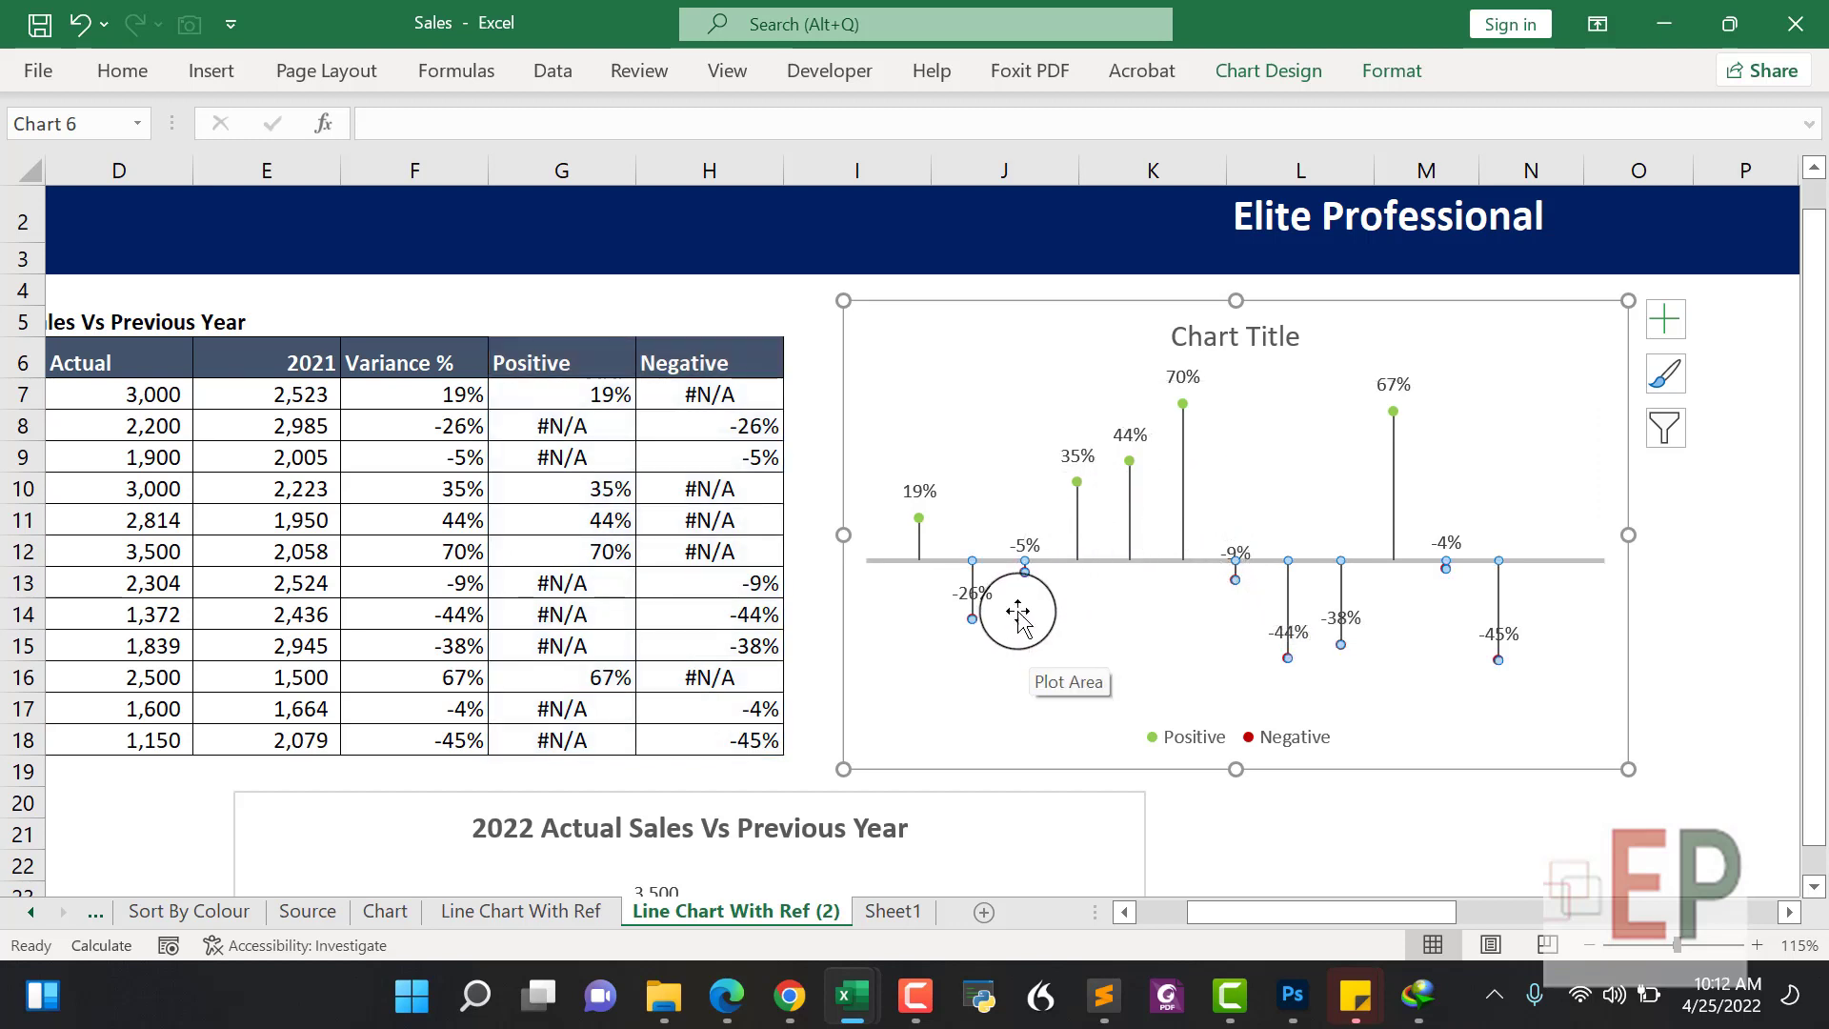
pyautogui.click(1300, 74)
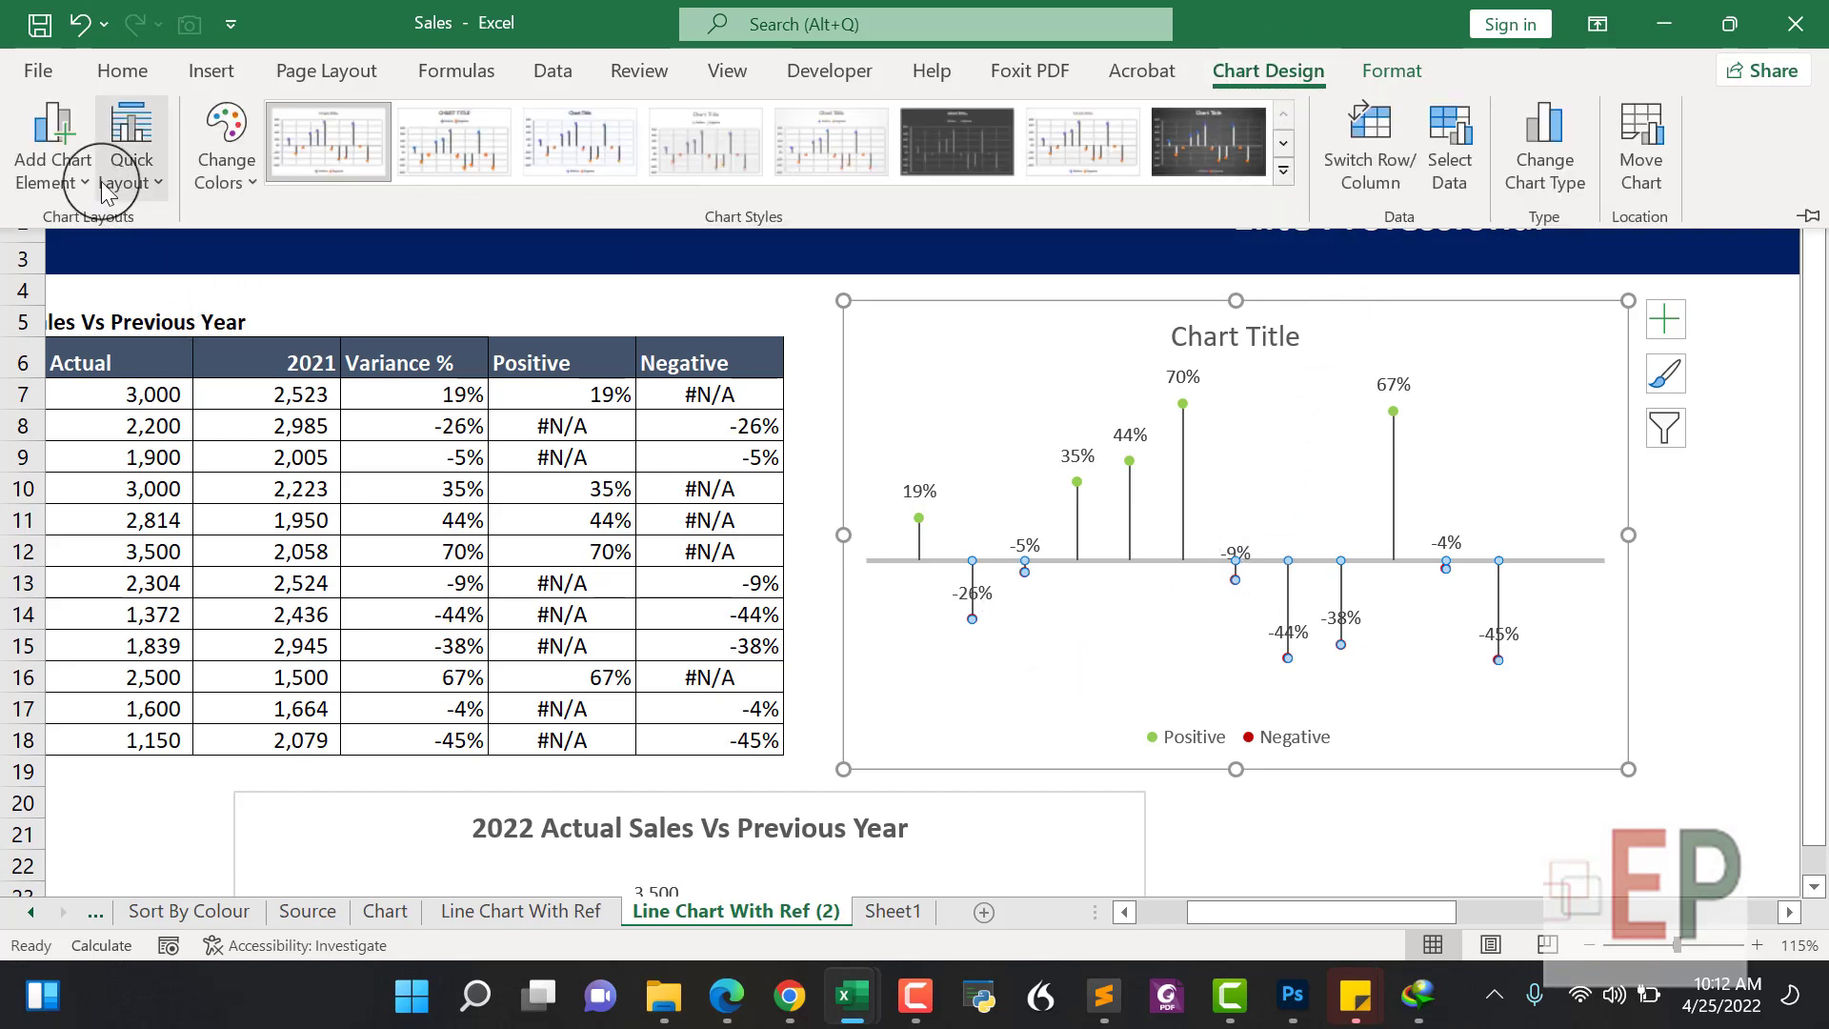
pyautogui.click(53, 177)
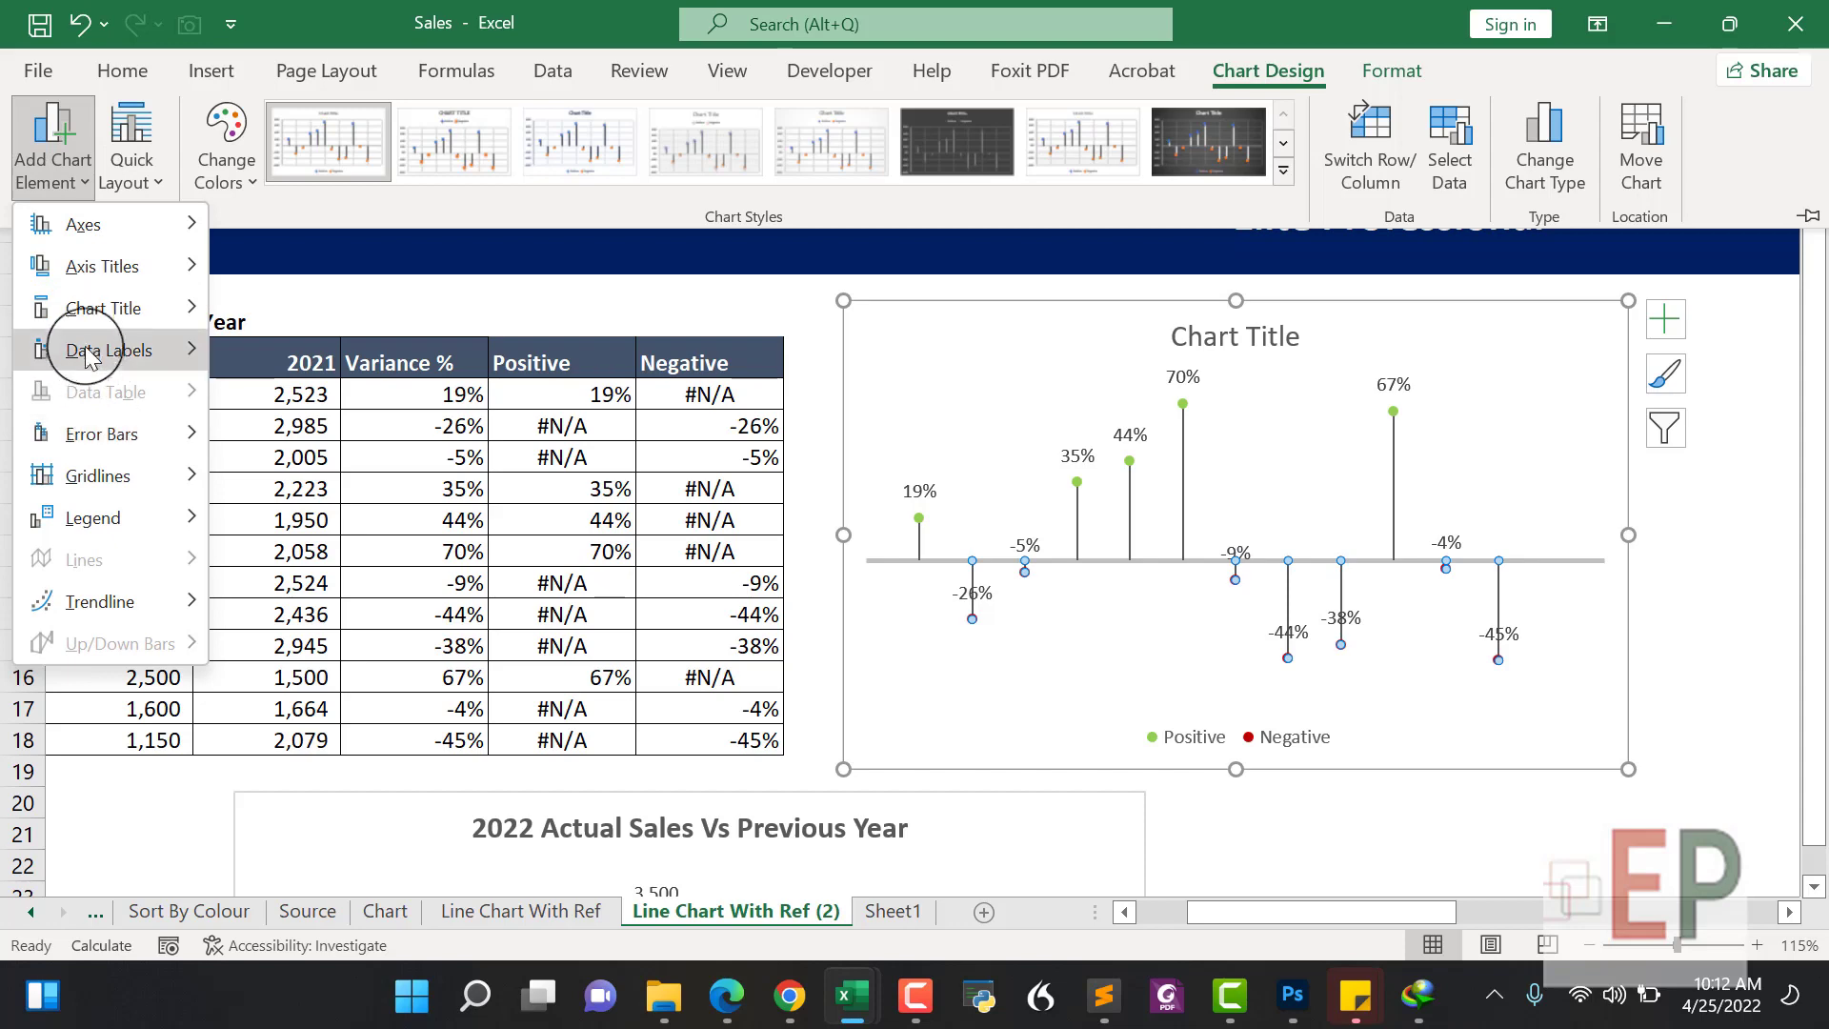
pyautogui.moveTo(94, 349)
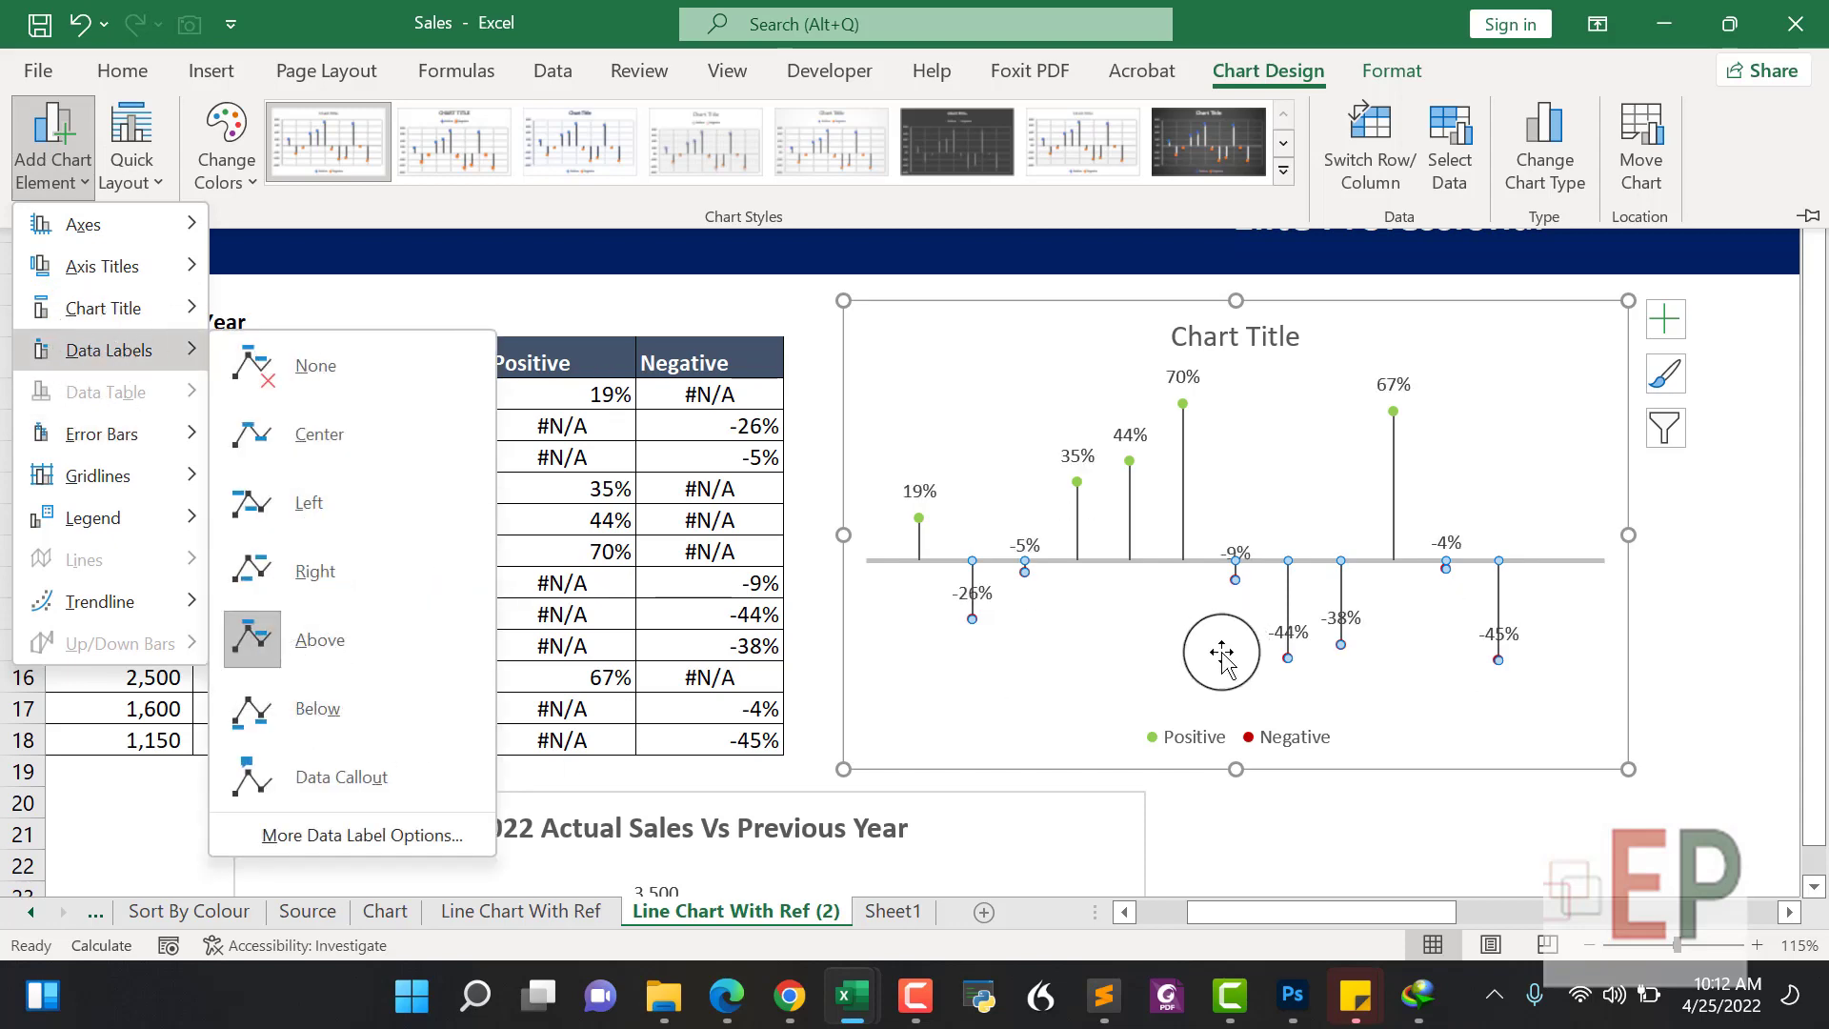
pyautogui.click(1136, 675)
pyautogui.doubleClick(1020, 396)
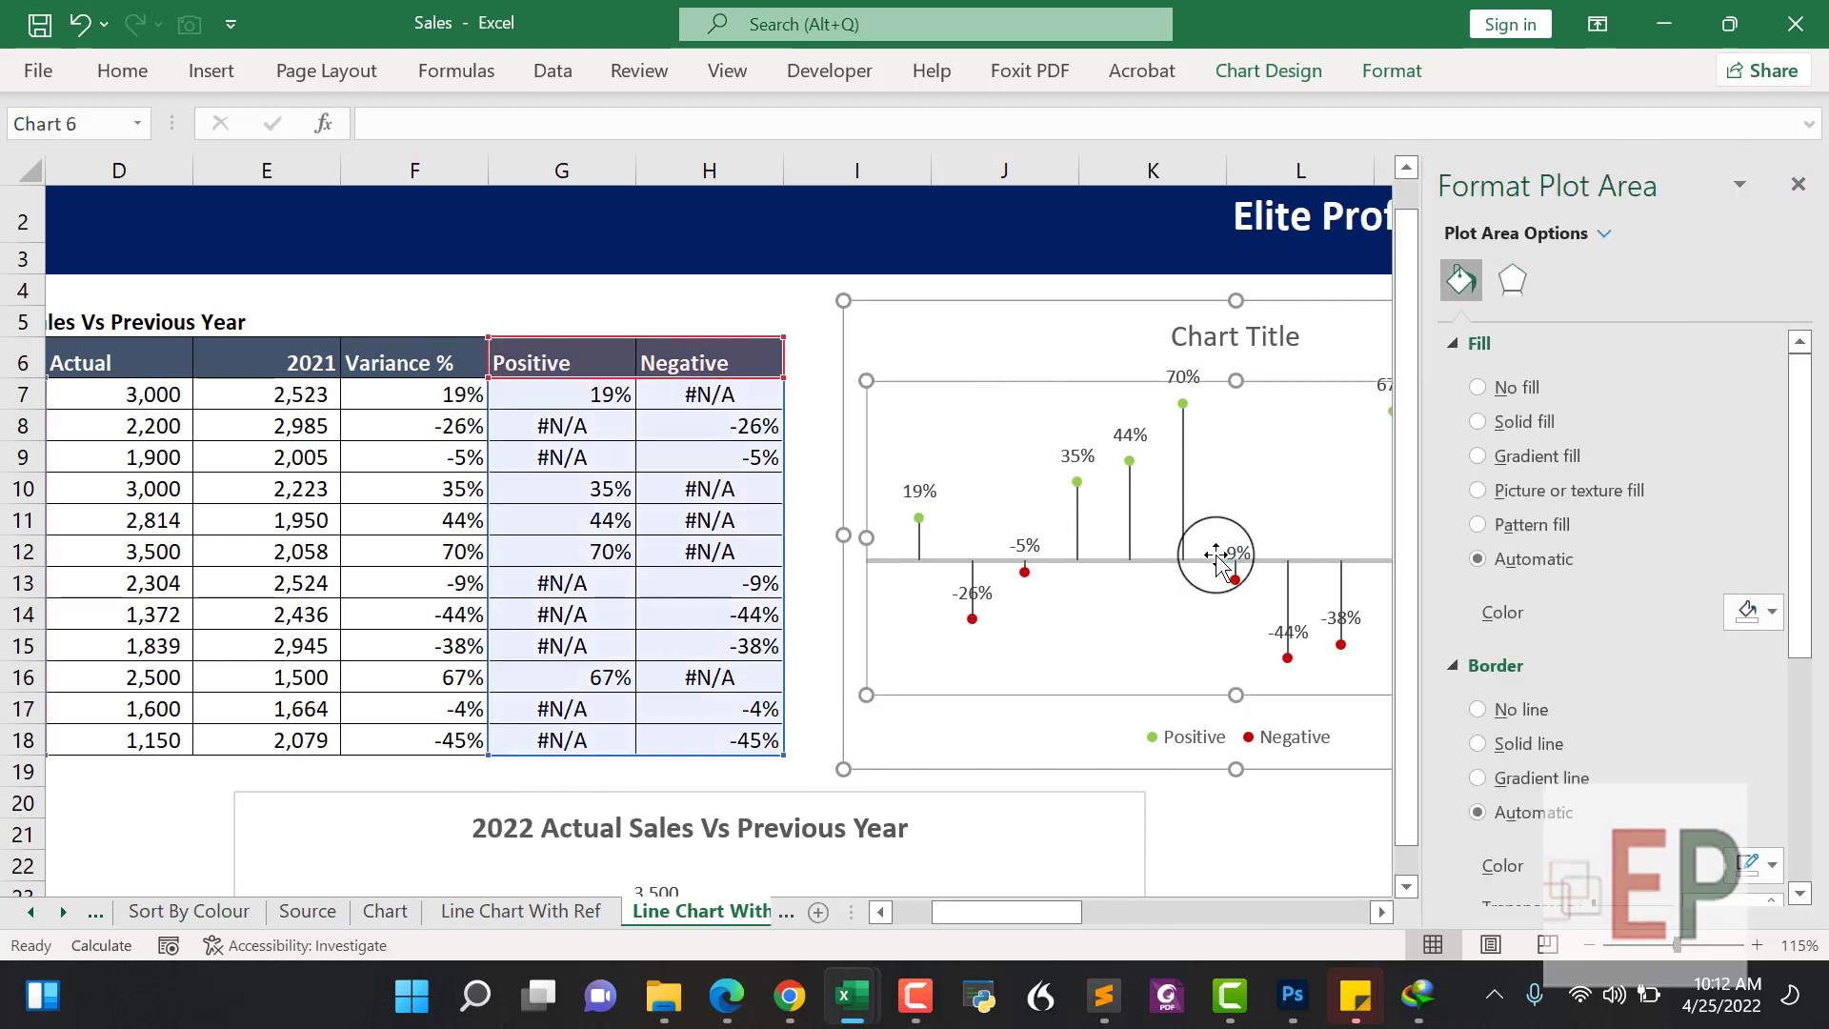
# Place the Negative series' data labels below their points in the variance chart and close the formatting pane
pyautogui.click(1236, 580)
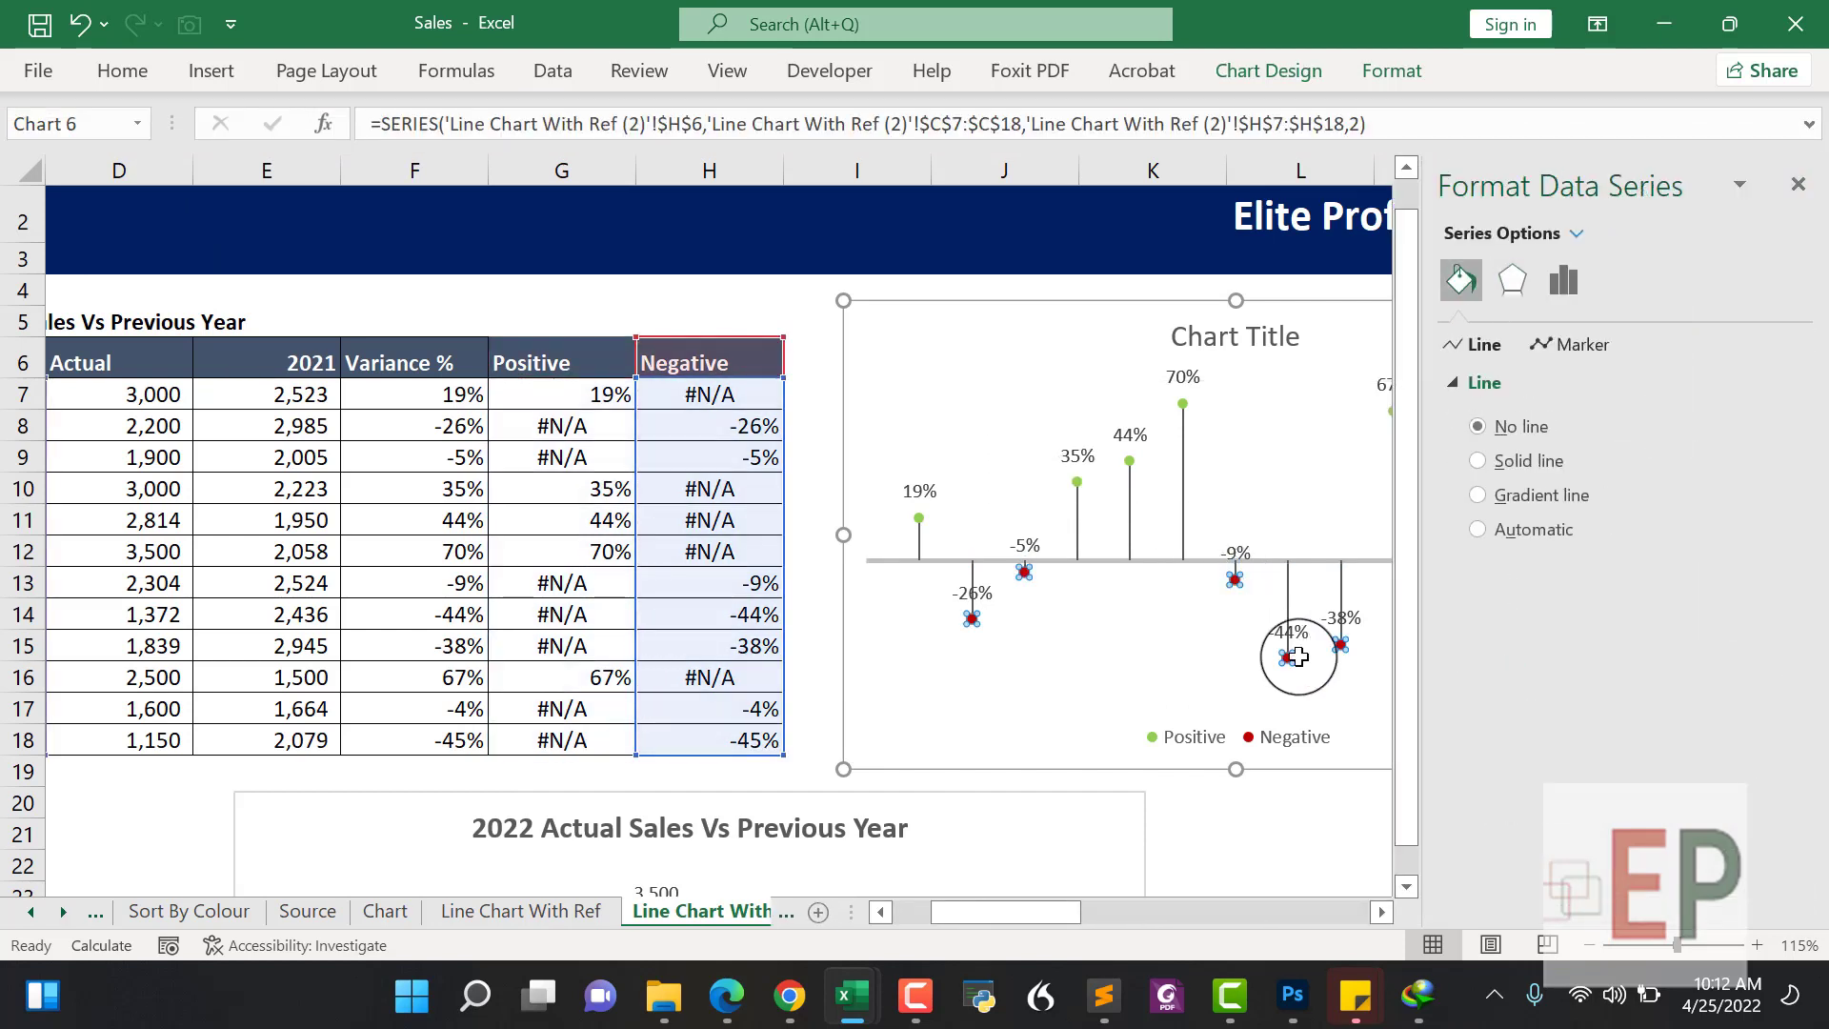
pyautogui.click(1268, 71)
pyautogui.click(42, 191)
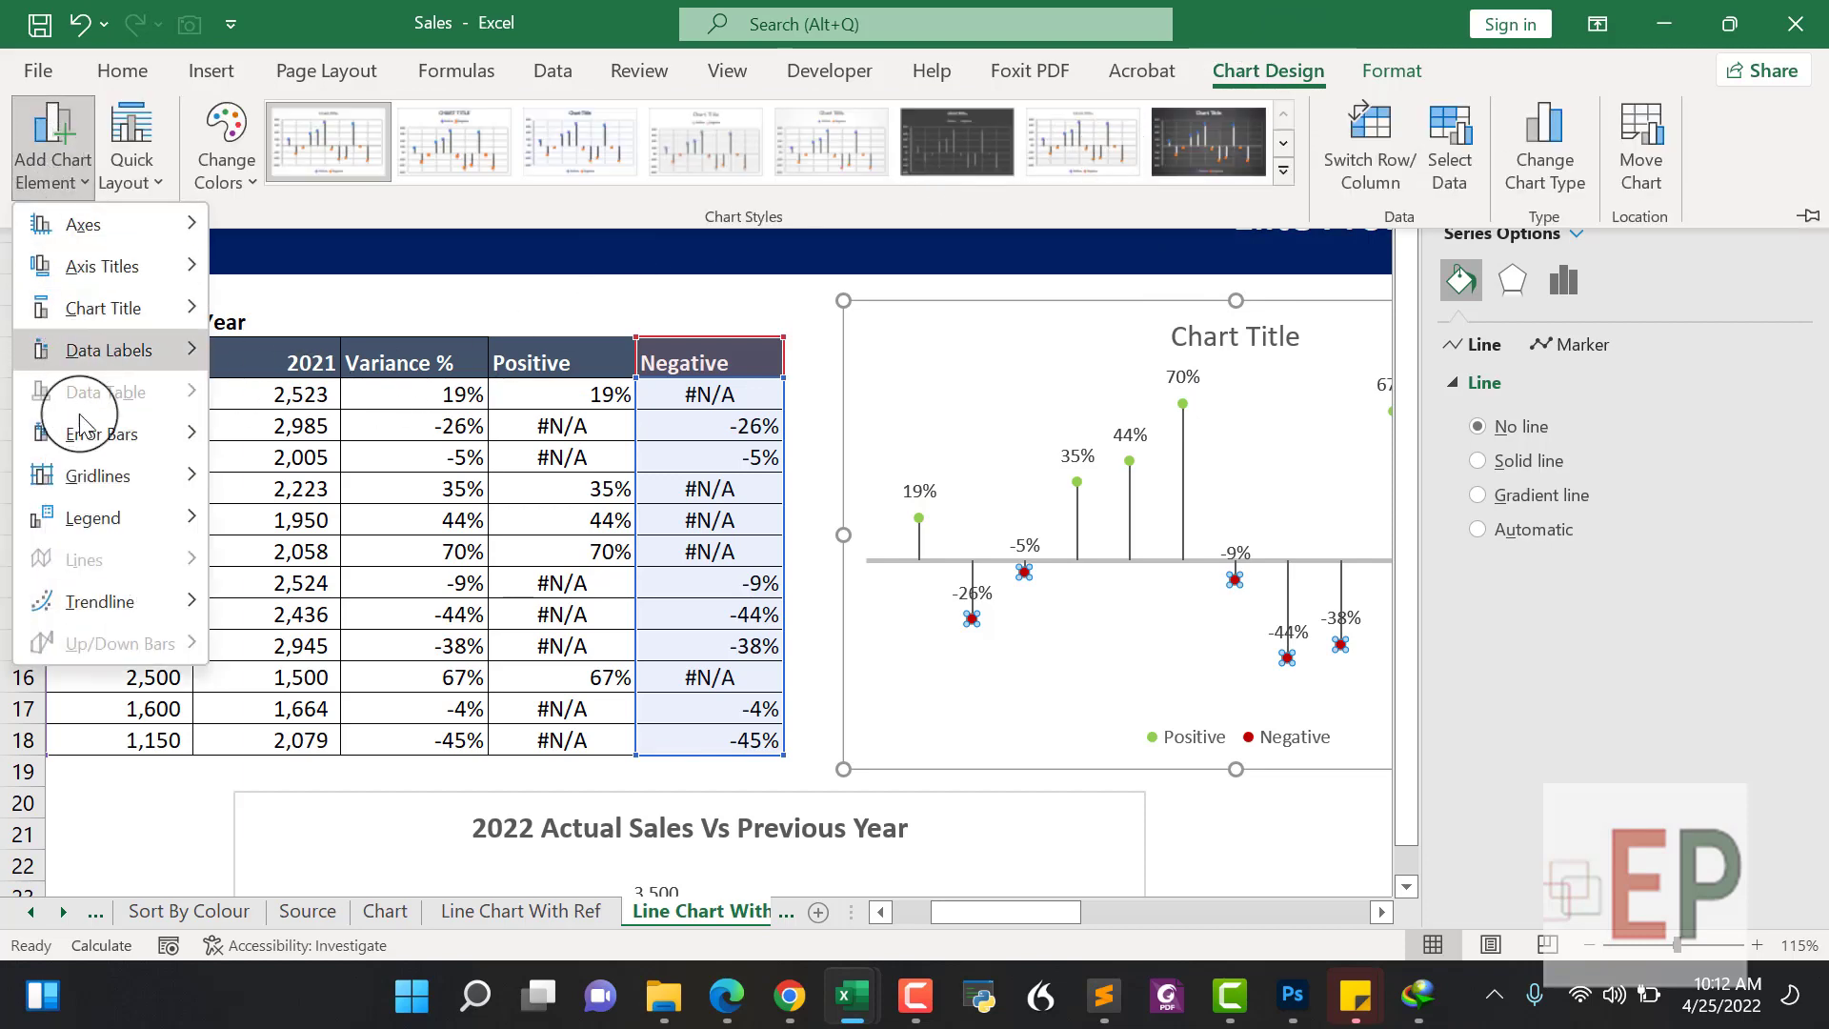
pyautogui.moveTo(116, 350)
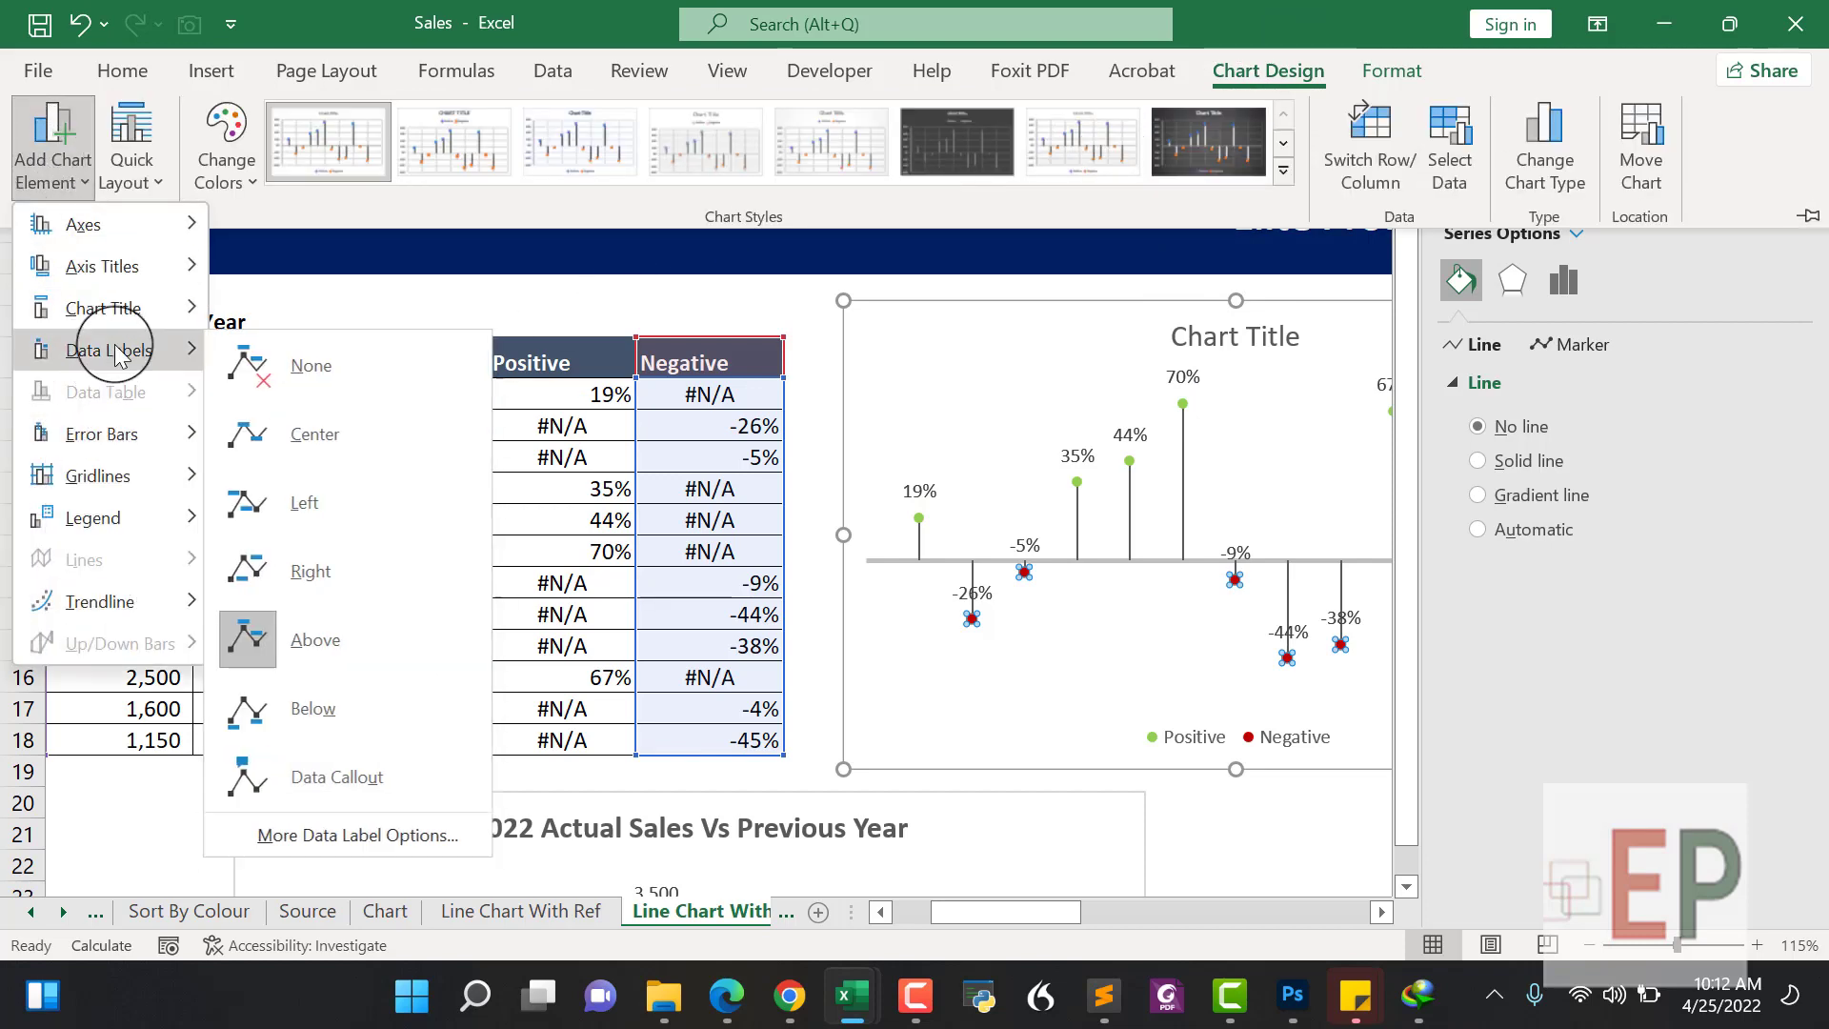
pyautogui.click(311, 721)
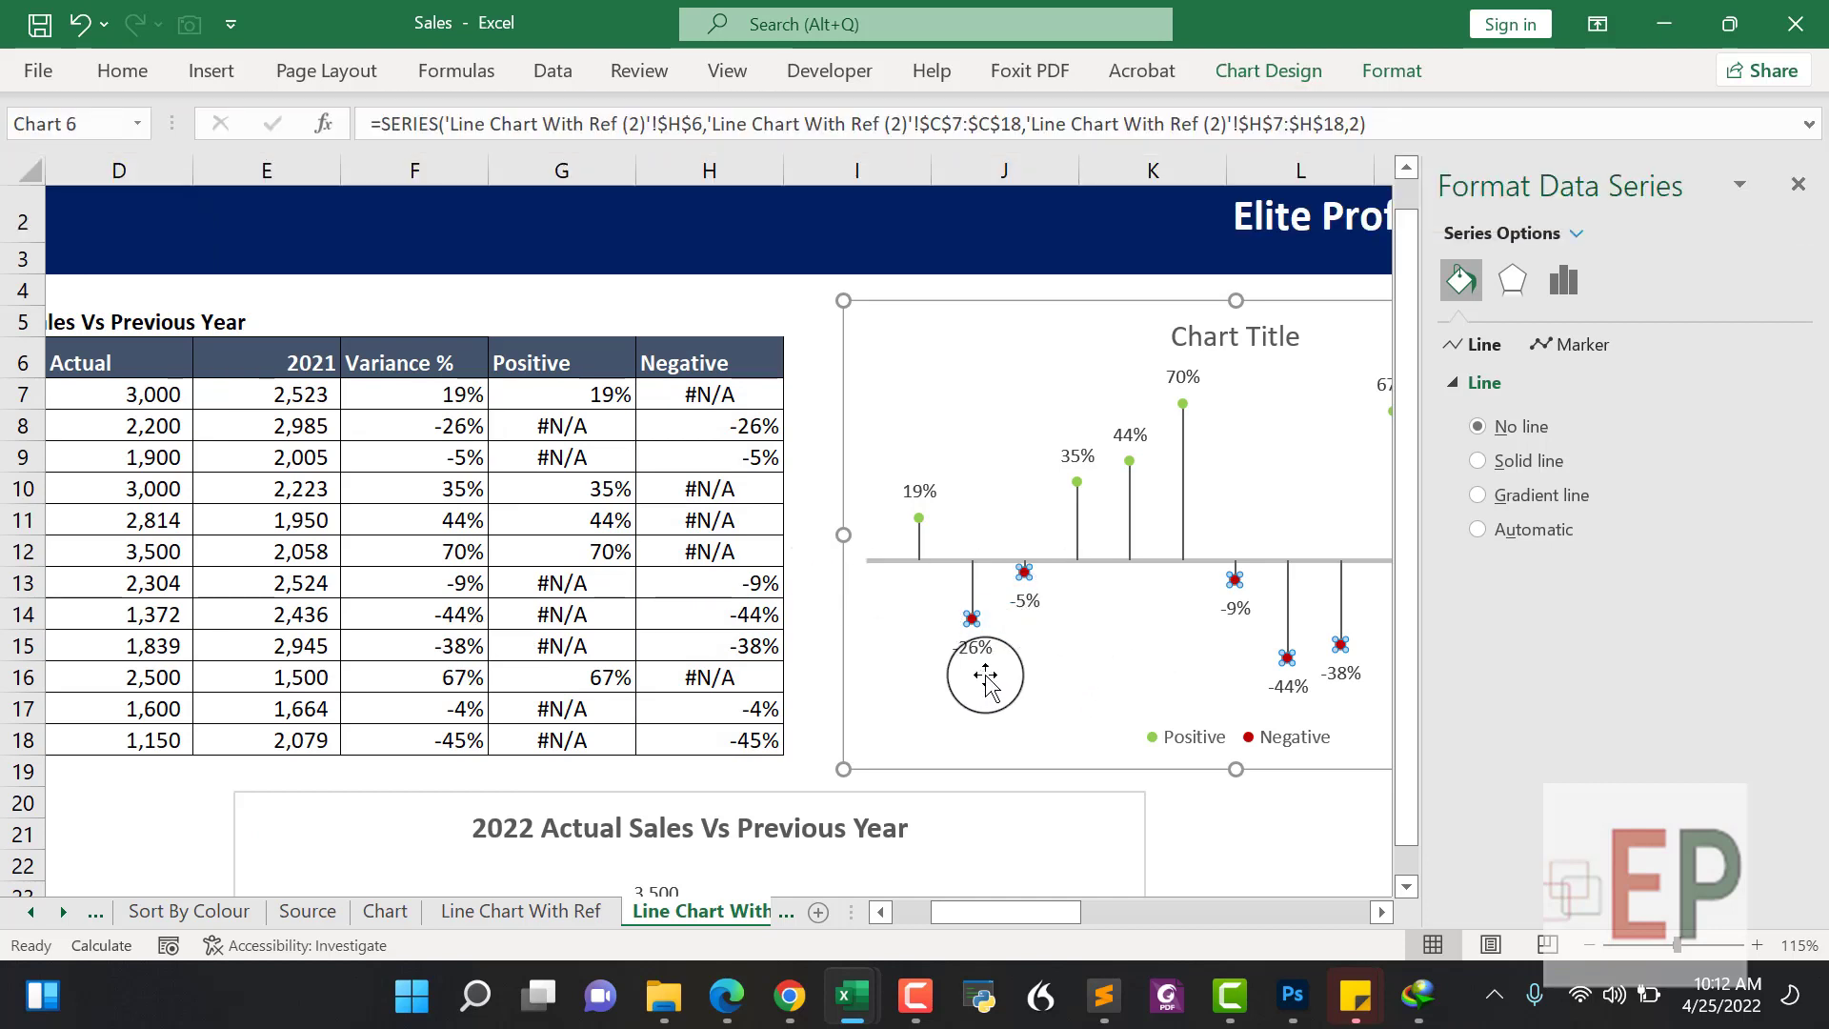
pyautogui.click(985, 674)
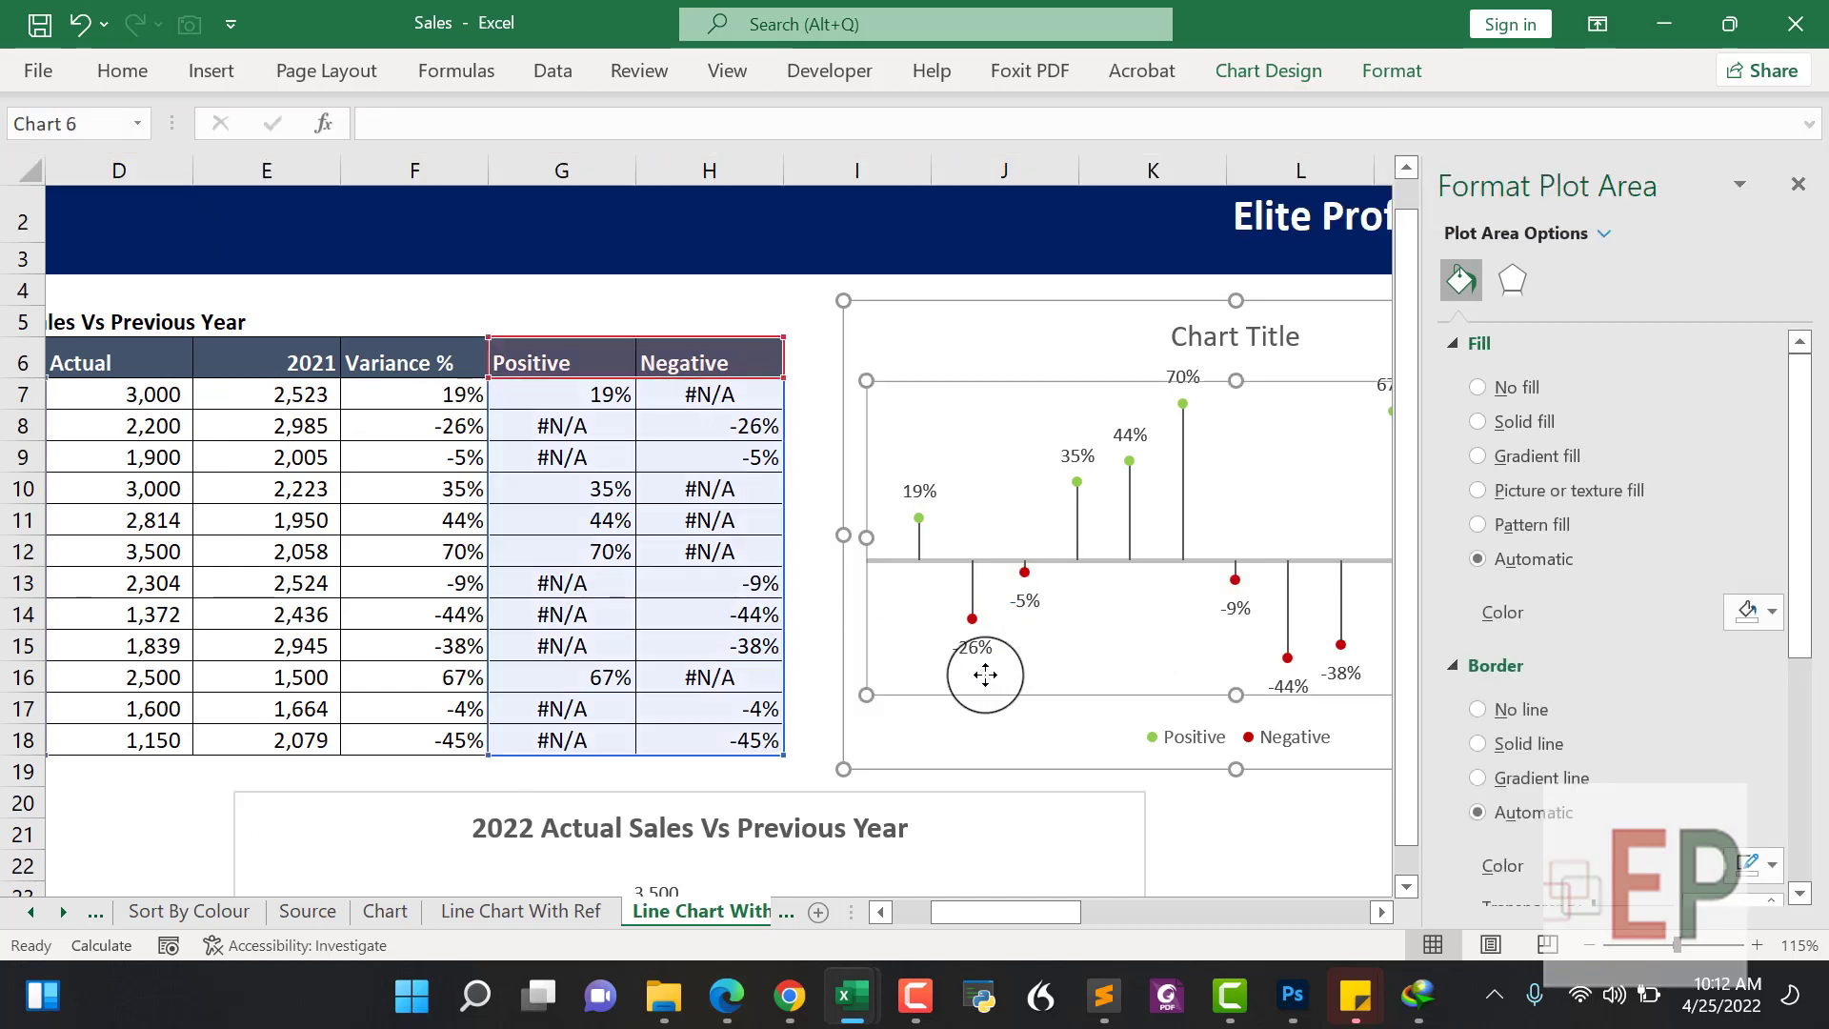
pyautogui.click(1801, 183)
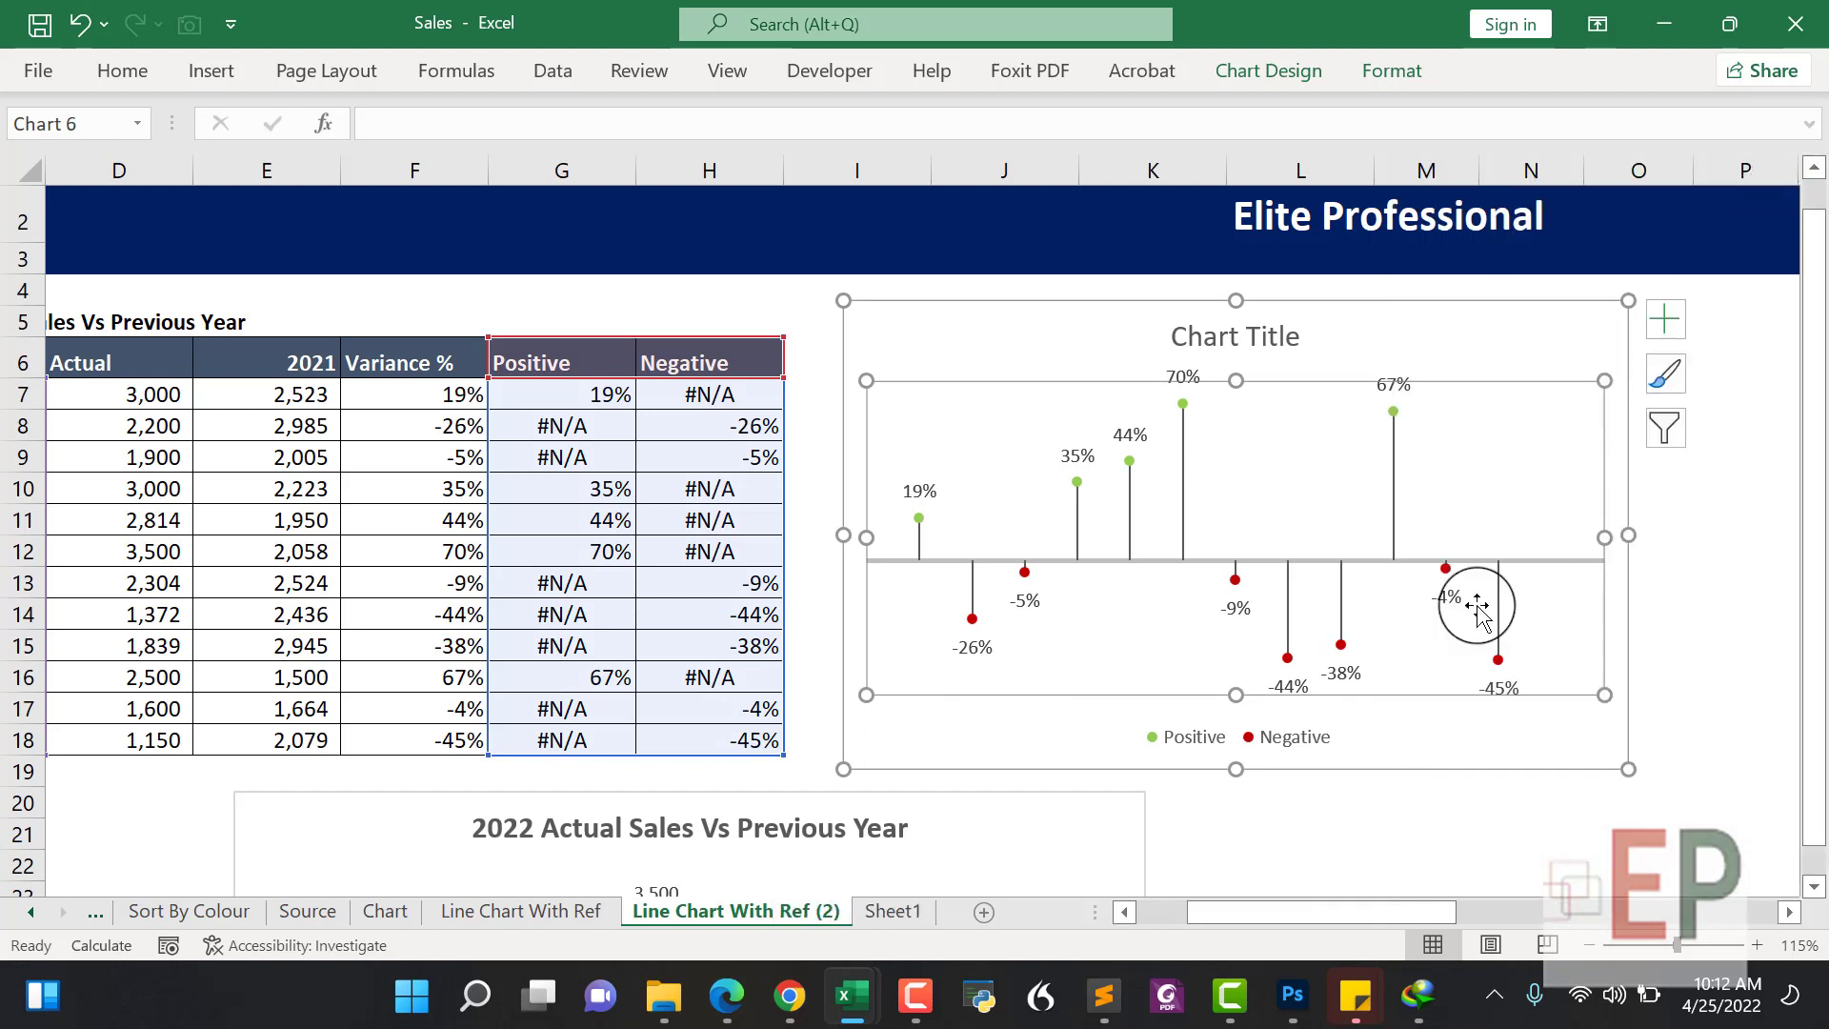
# Delete the Positive/Negative legend from the variance chart
pyautogui.click(1352, 757)
pyautogui.click(1238, 740)
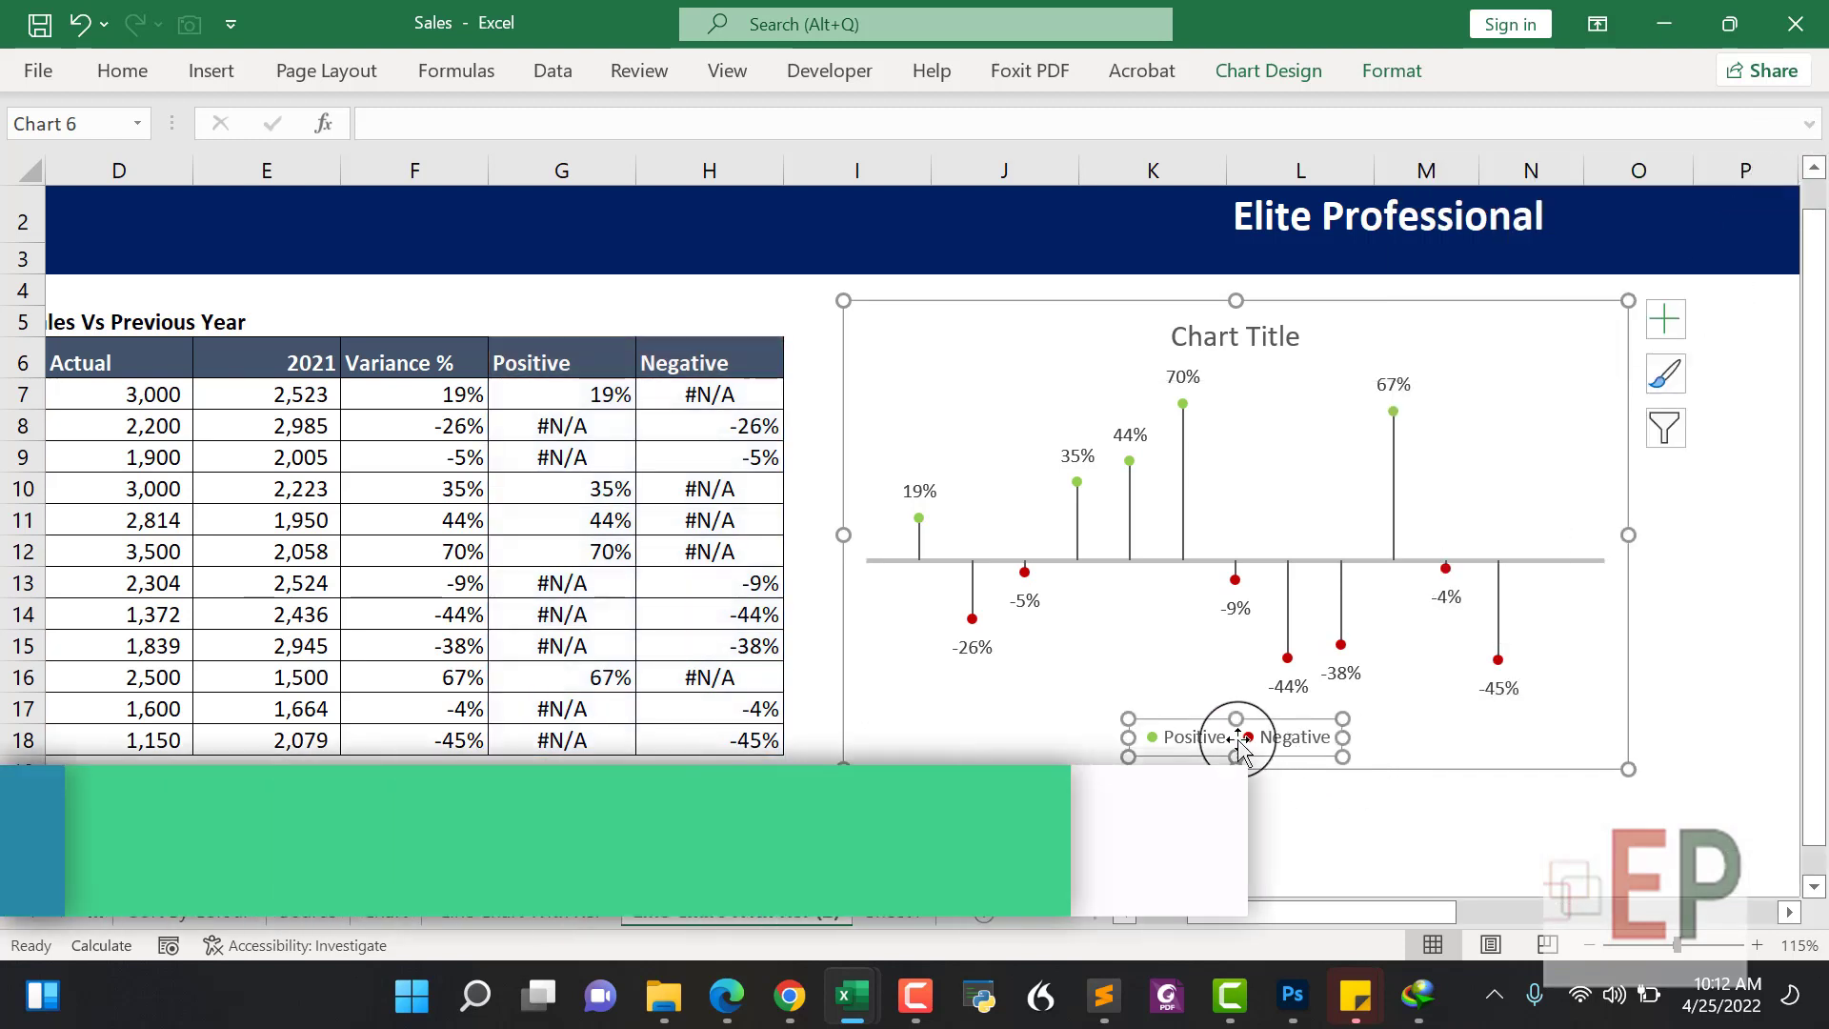
pyautogui.press('Delete')
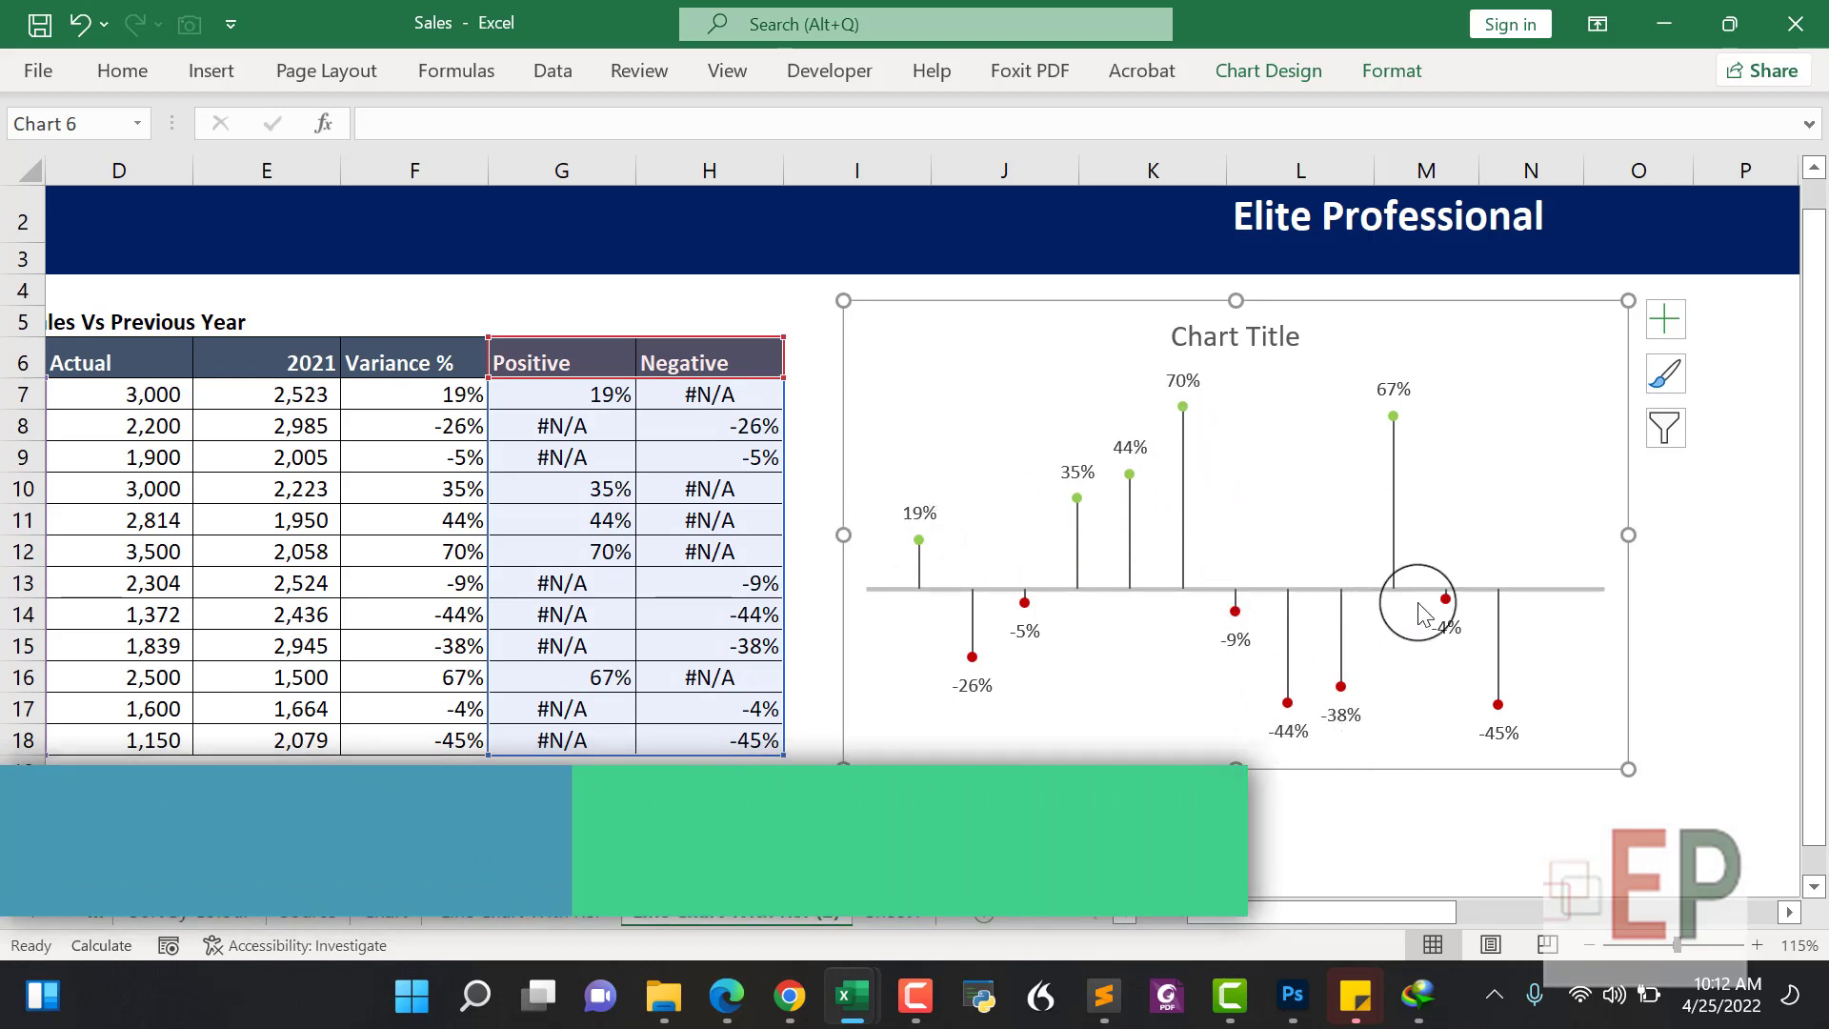
# Set the line width of both the Positive and Negative error bars in the variance chart to 3 pt
pyautogui.click(1183, 476)
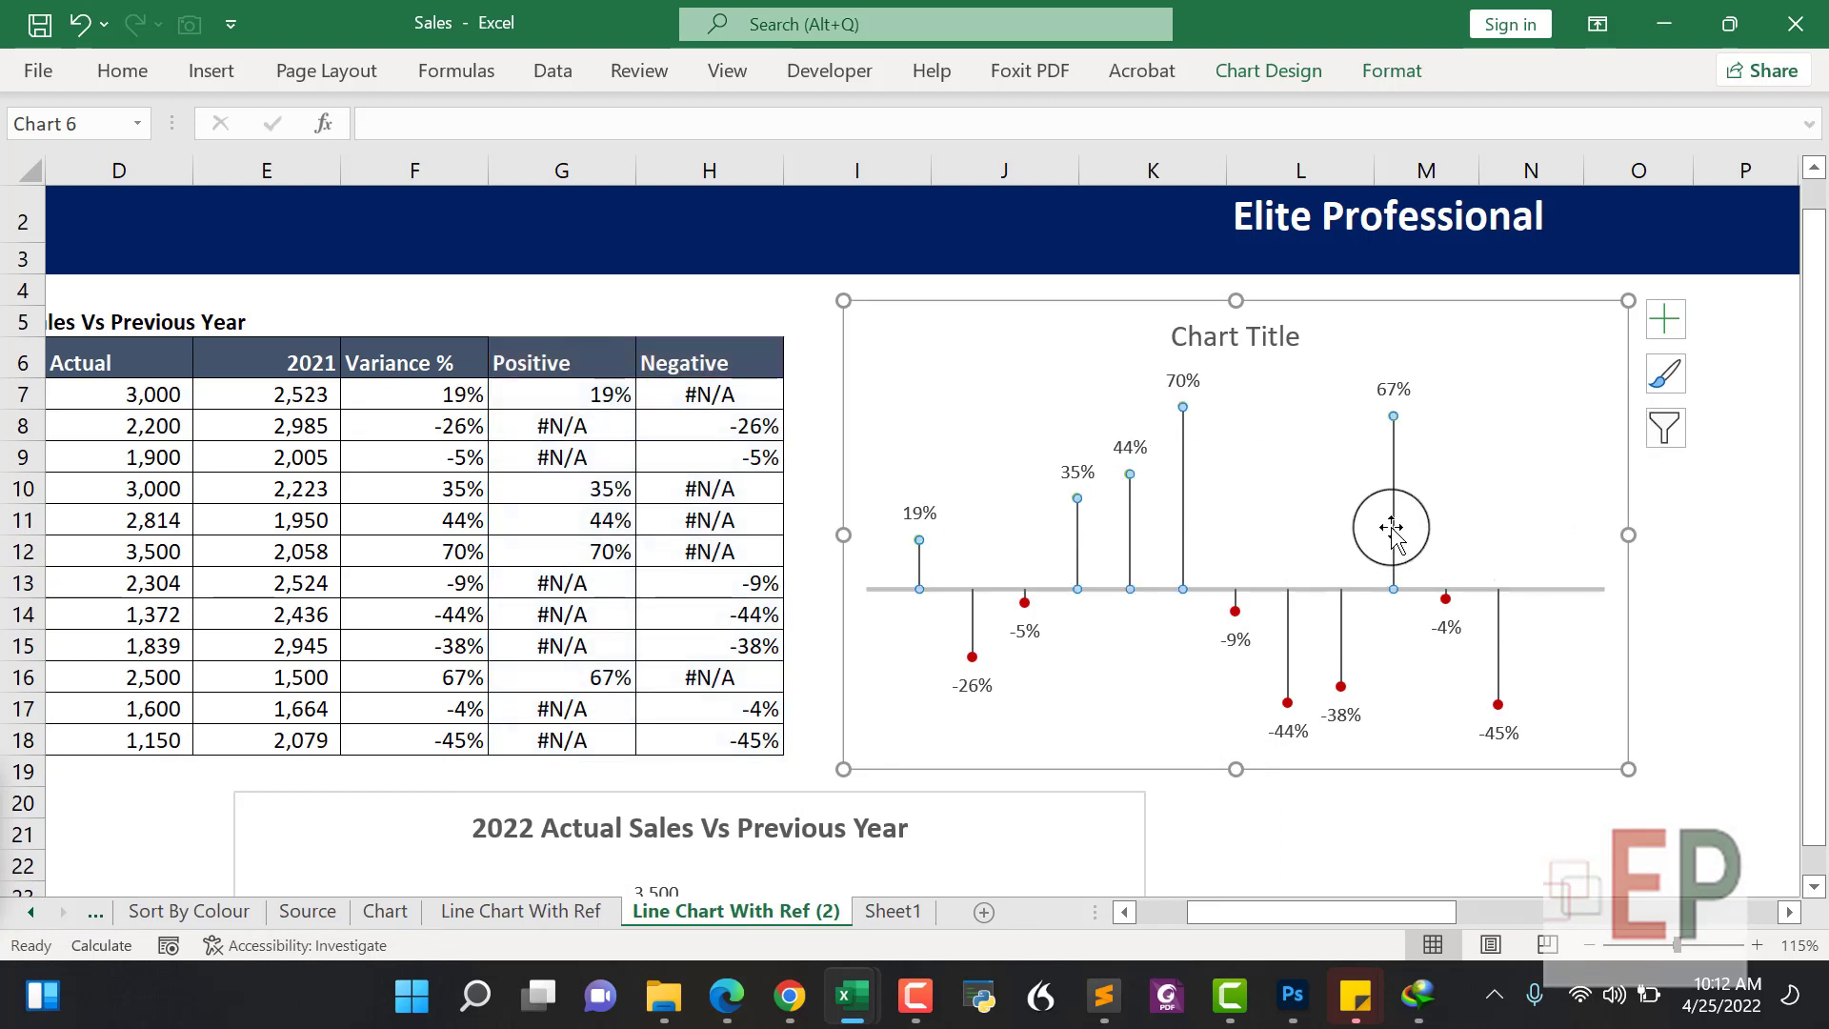
pyautogui.rightClick(1395, 499)
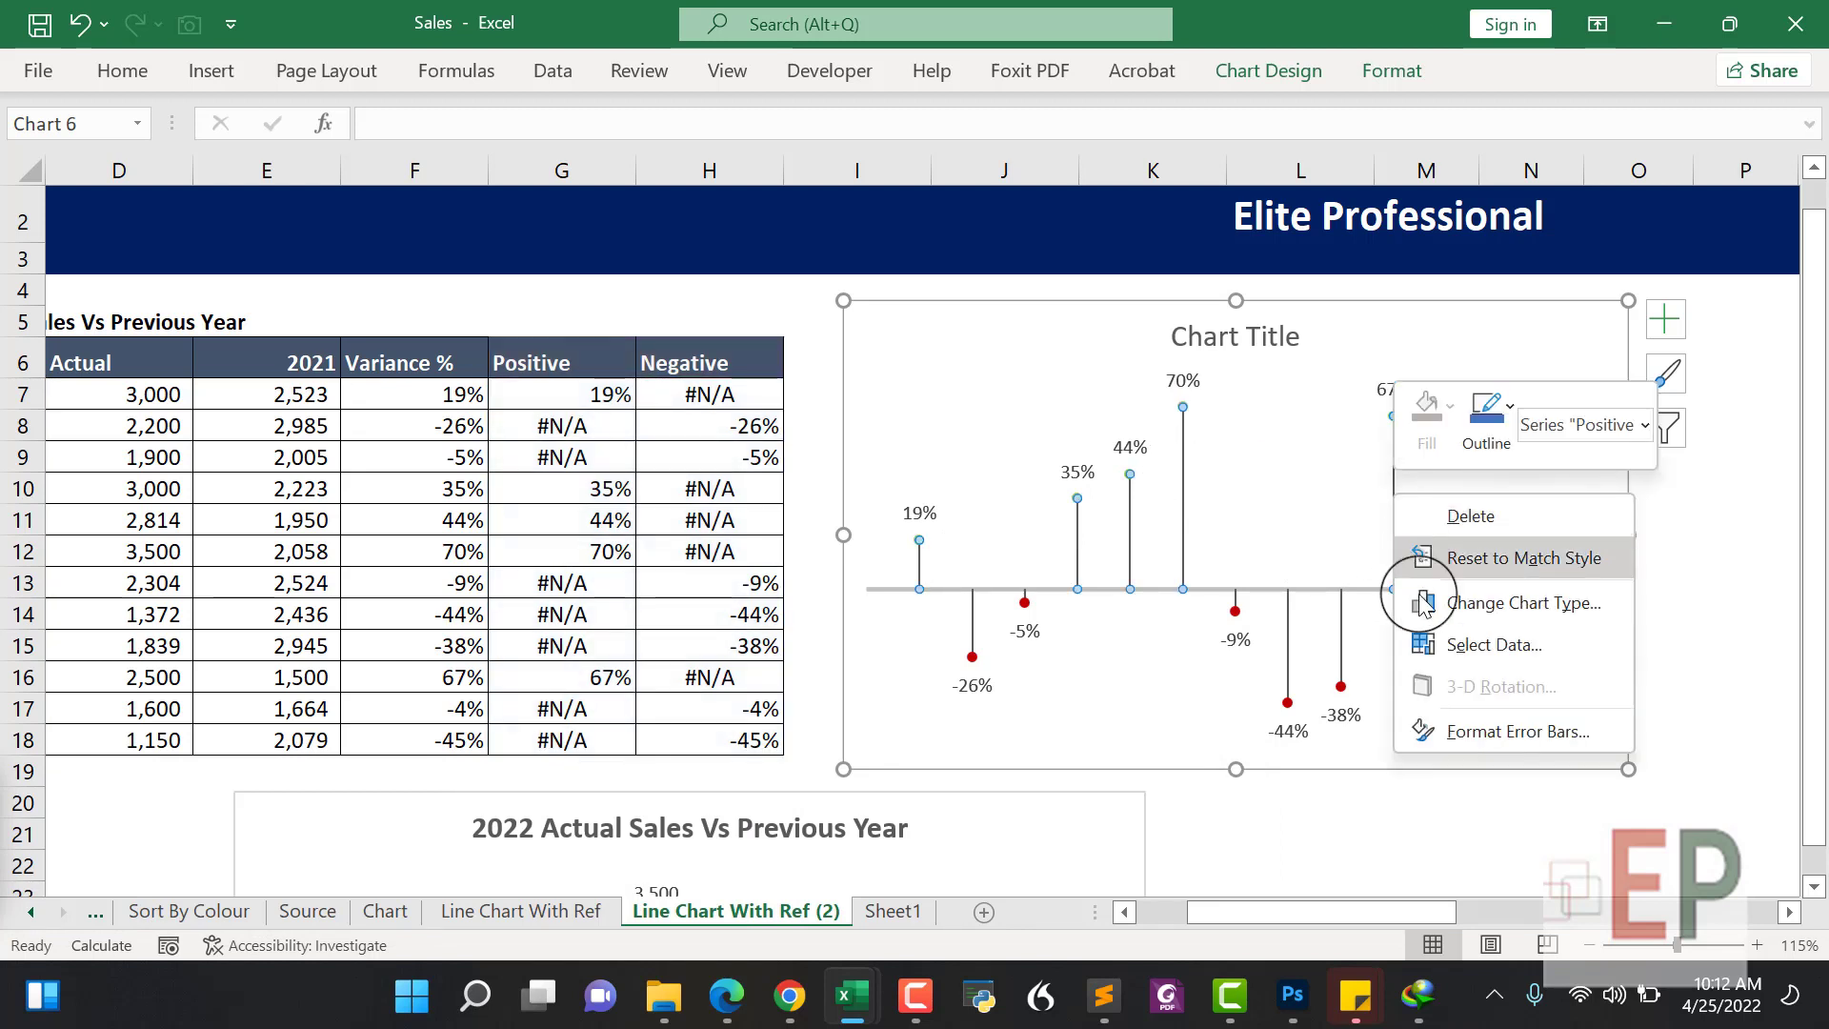
pyautogui.click(1419, 729)
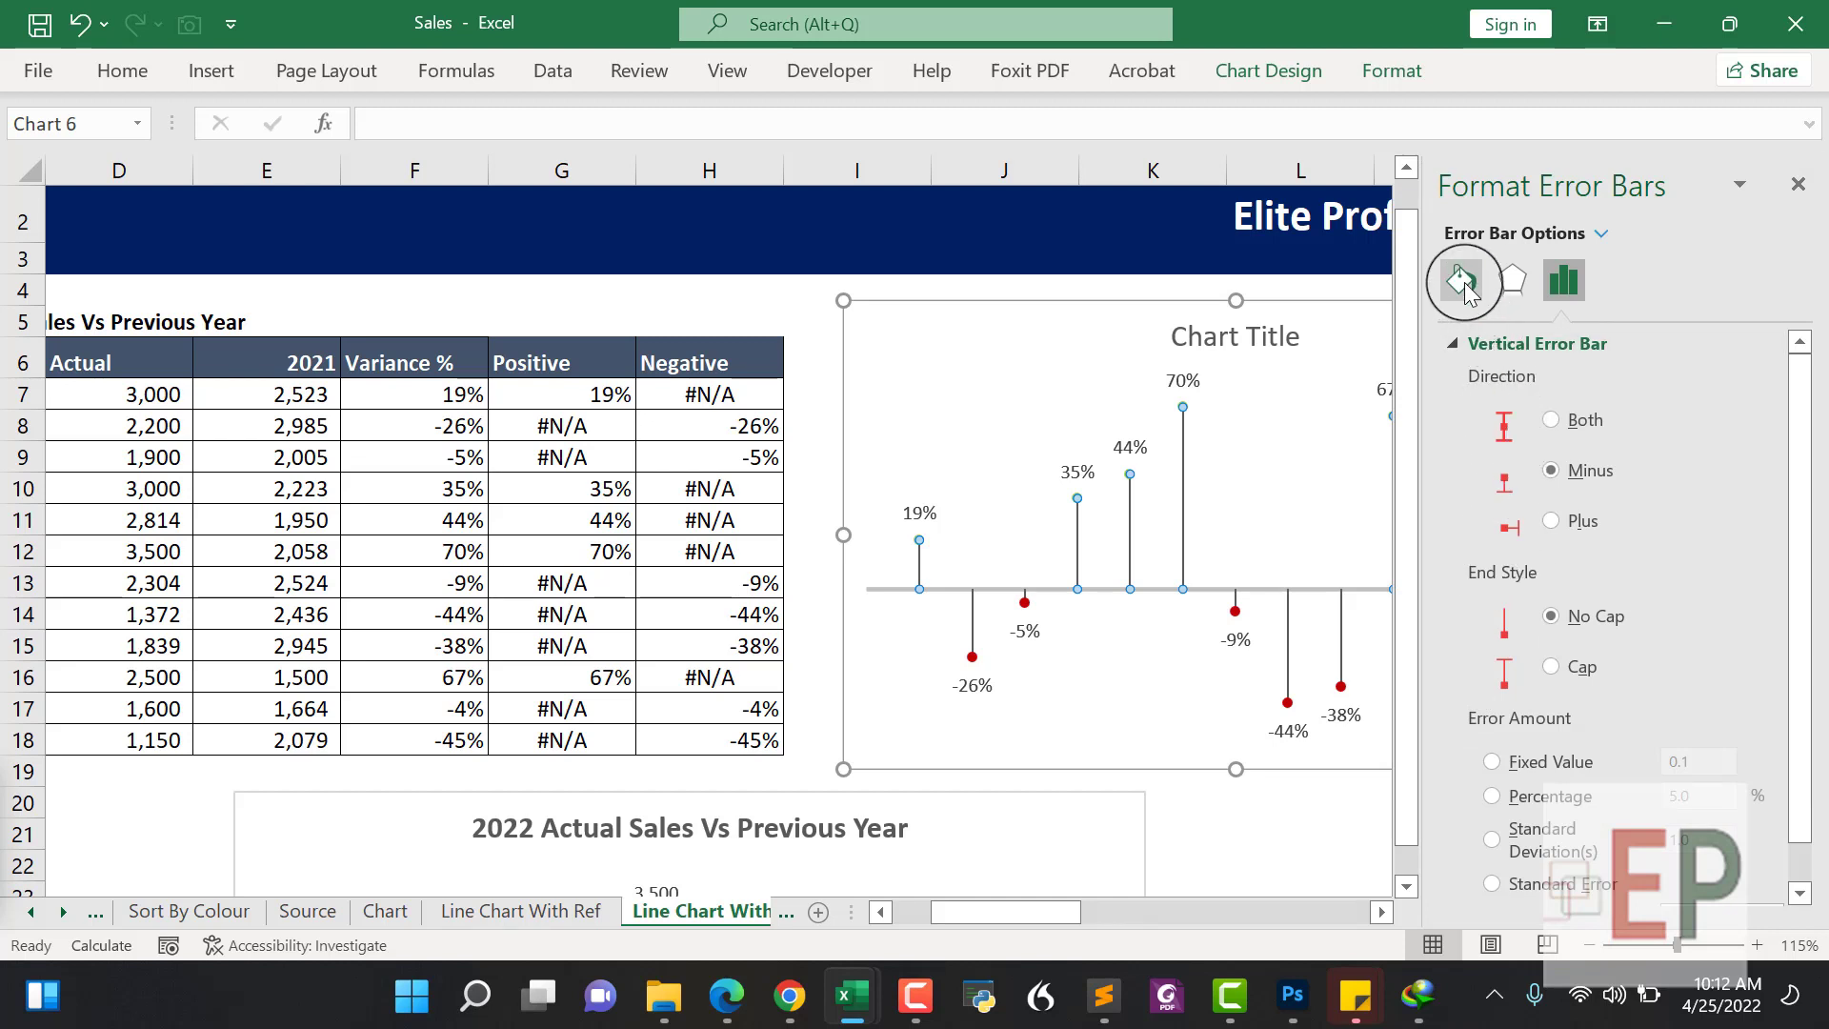
pyautogui.click(1463, 280)
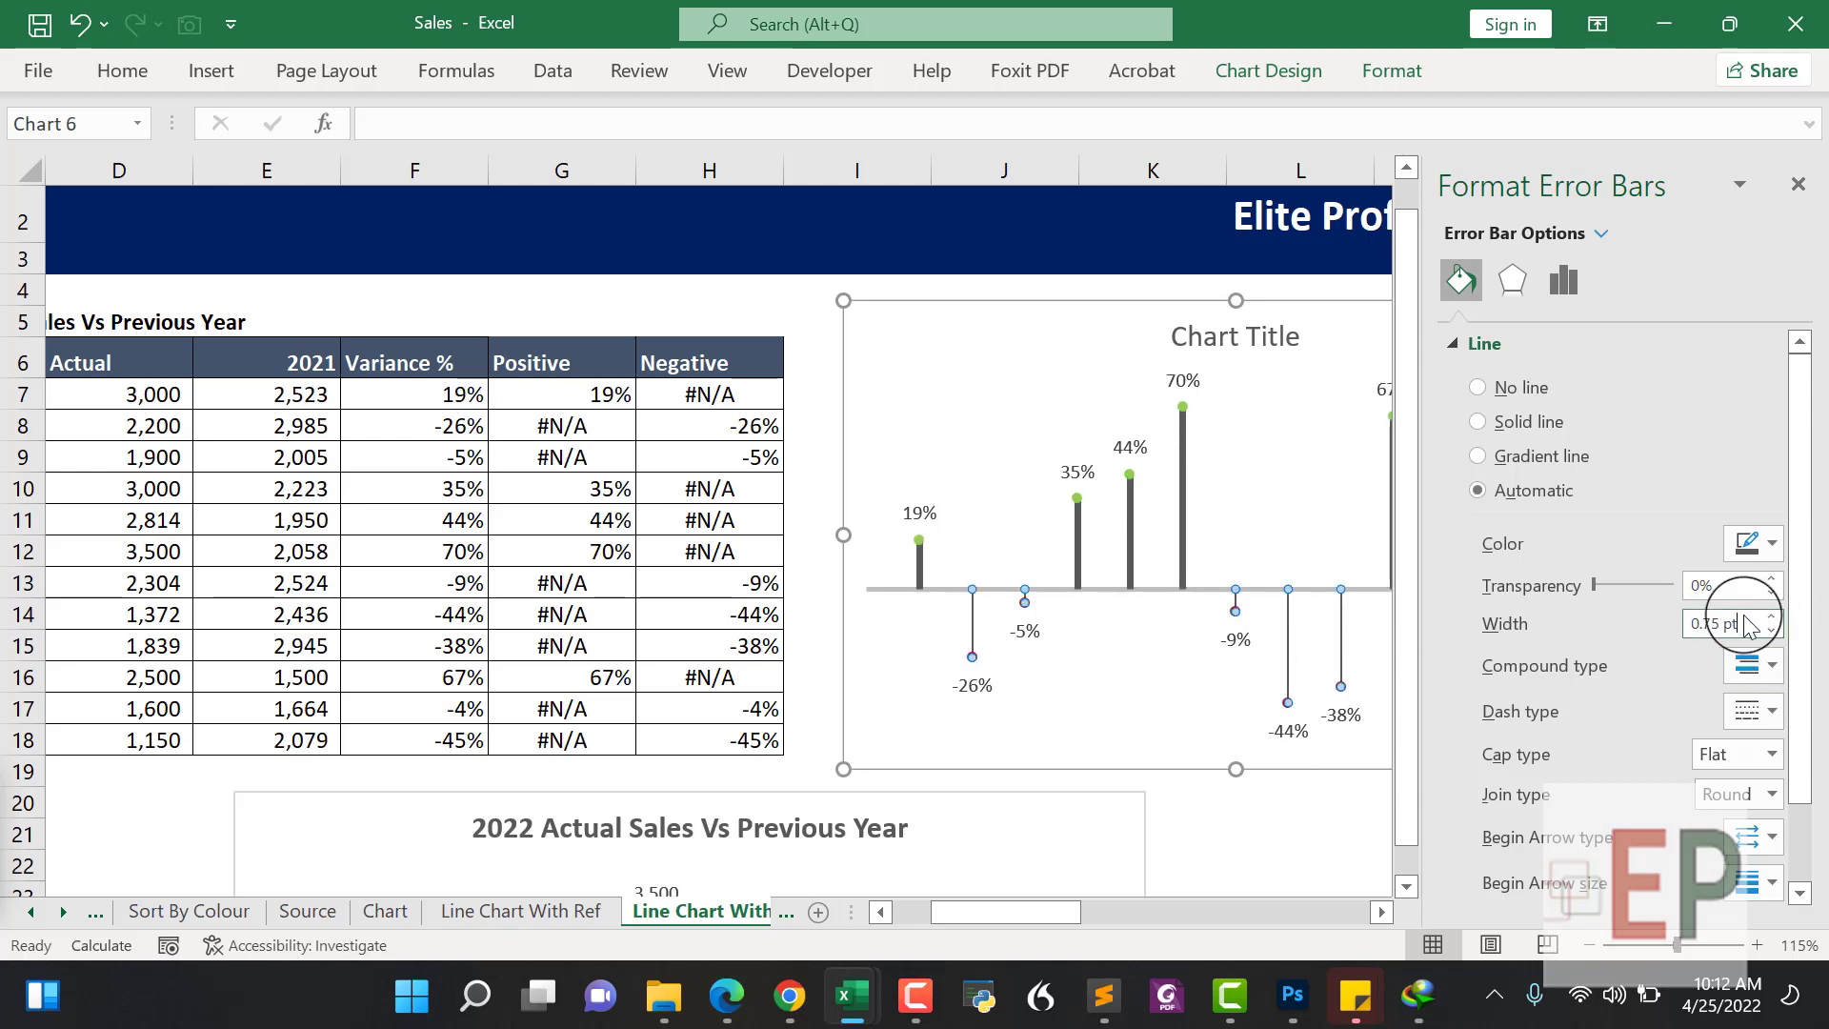
pyautogui.tripleClick(1758, 643)
pyautogui.write('3')
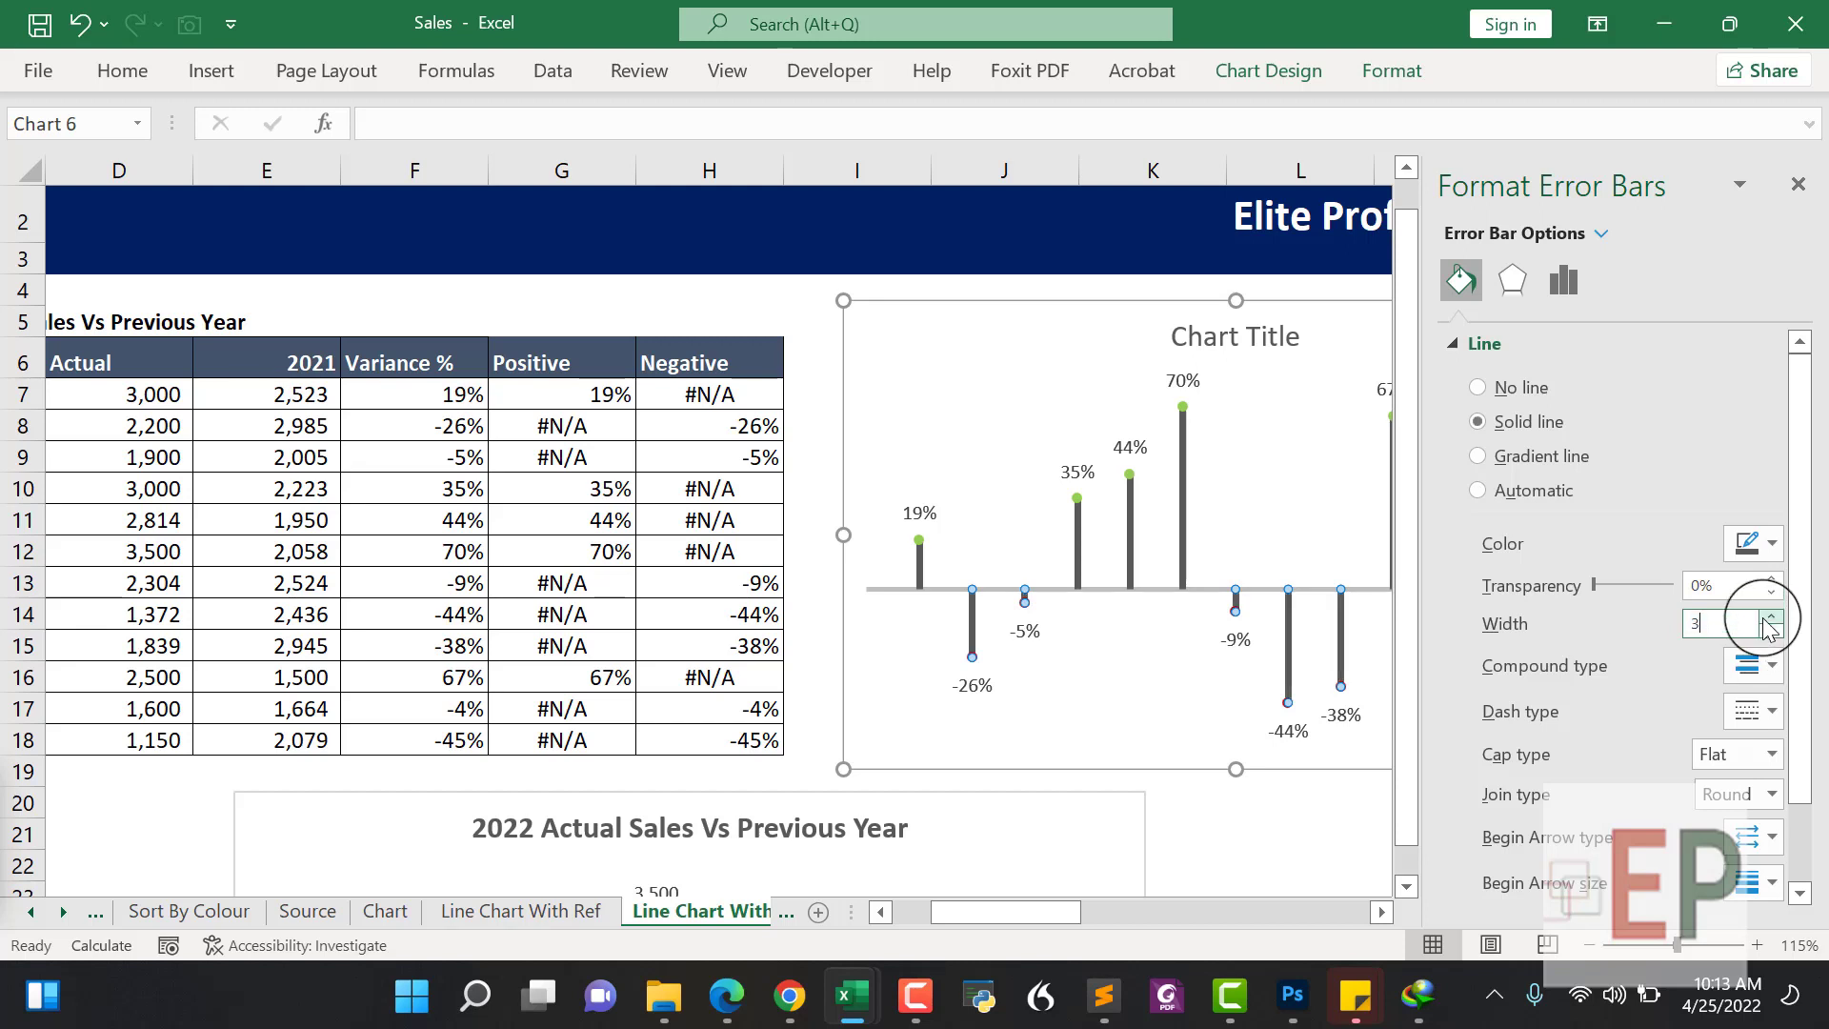
pyautogui.click(1092, 676)
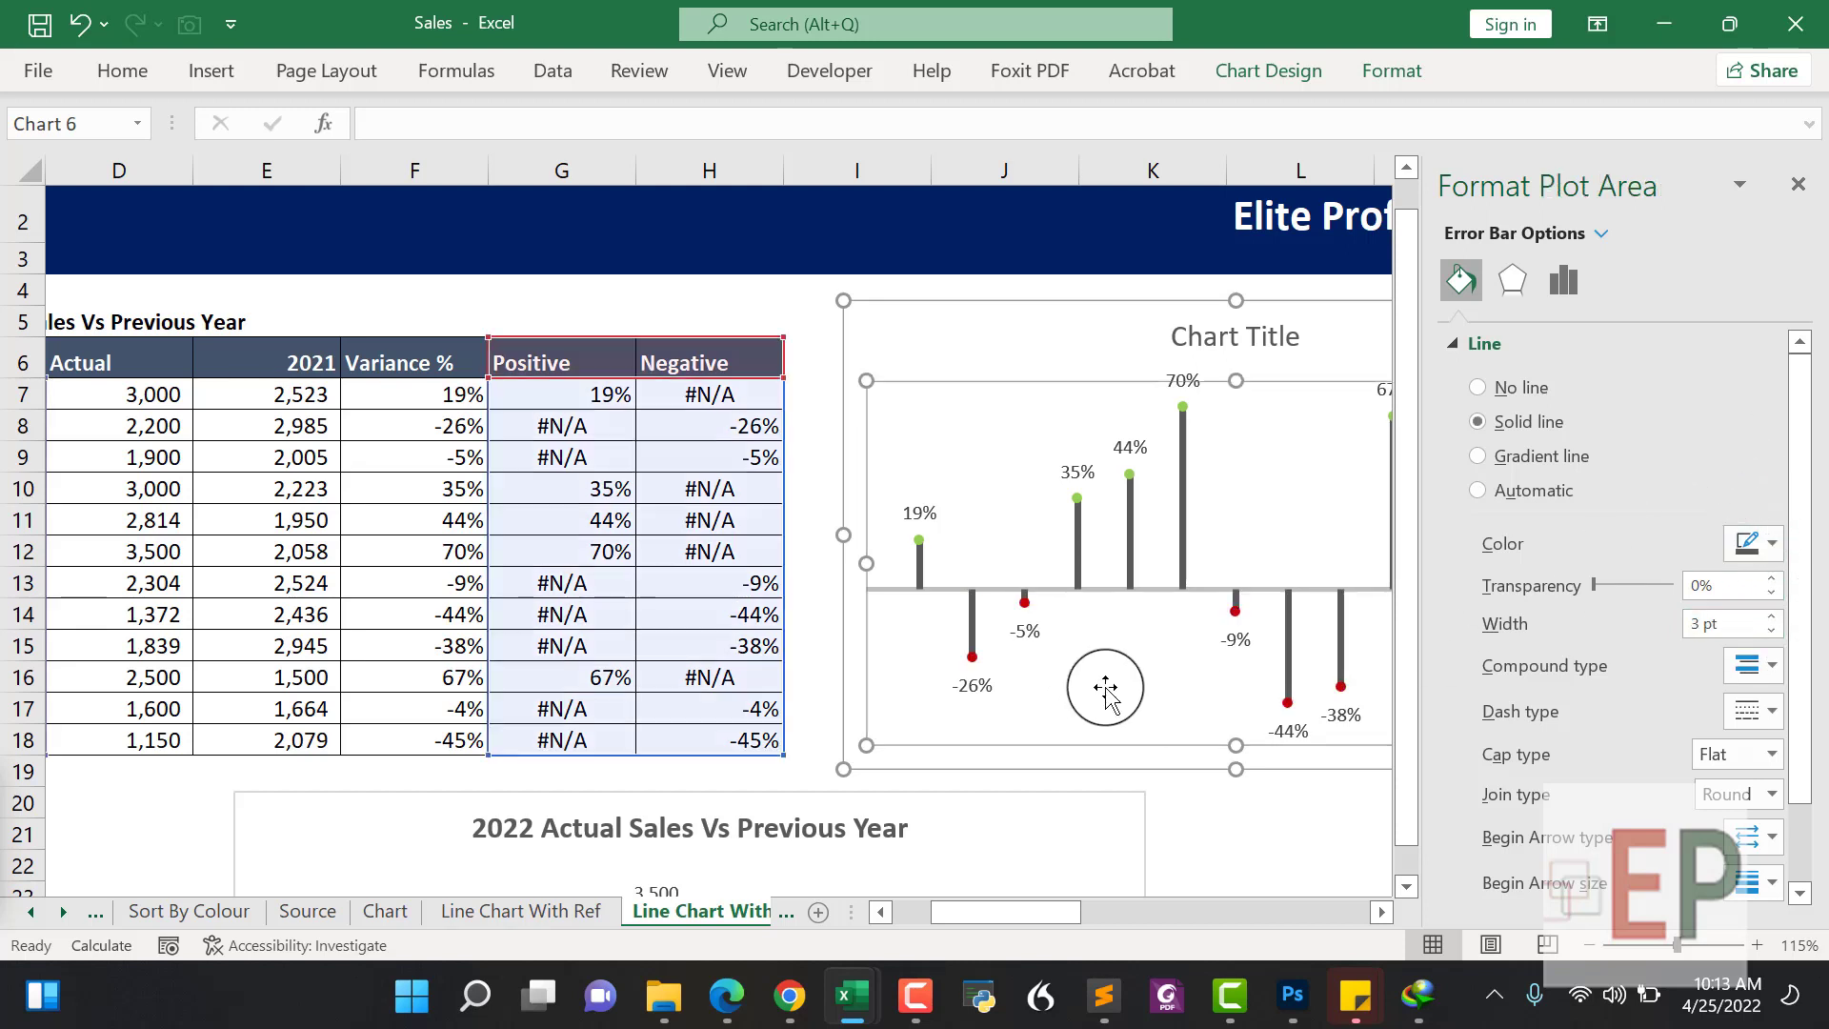
# Switch the Positive series' markers to the built-in type and set their size to 7
pyautogui.click(1180, 403)
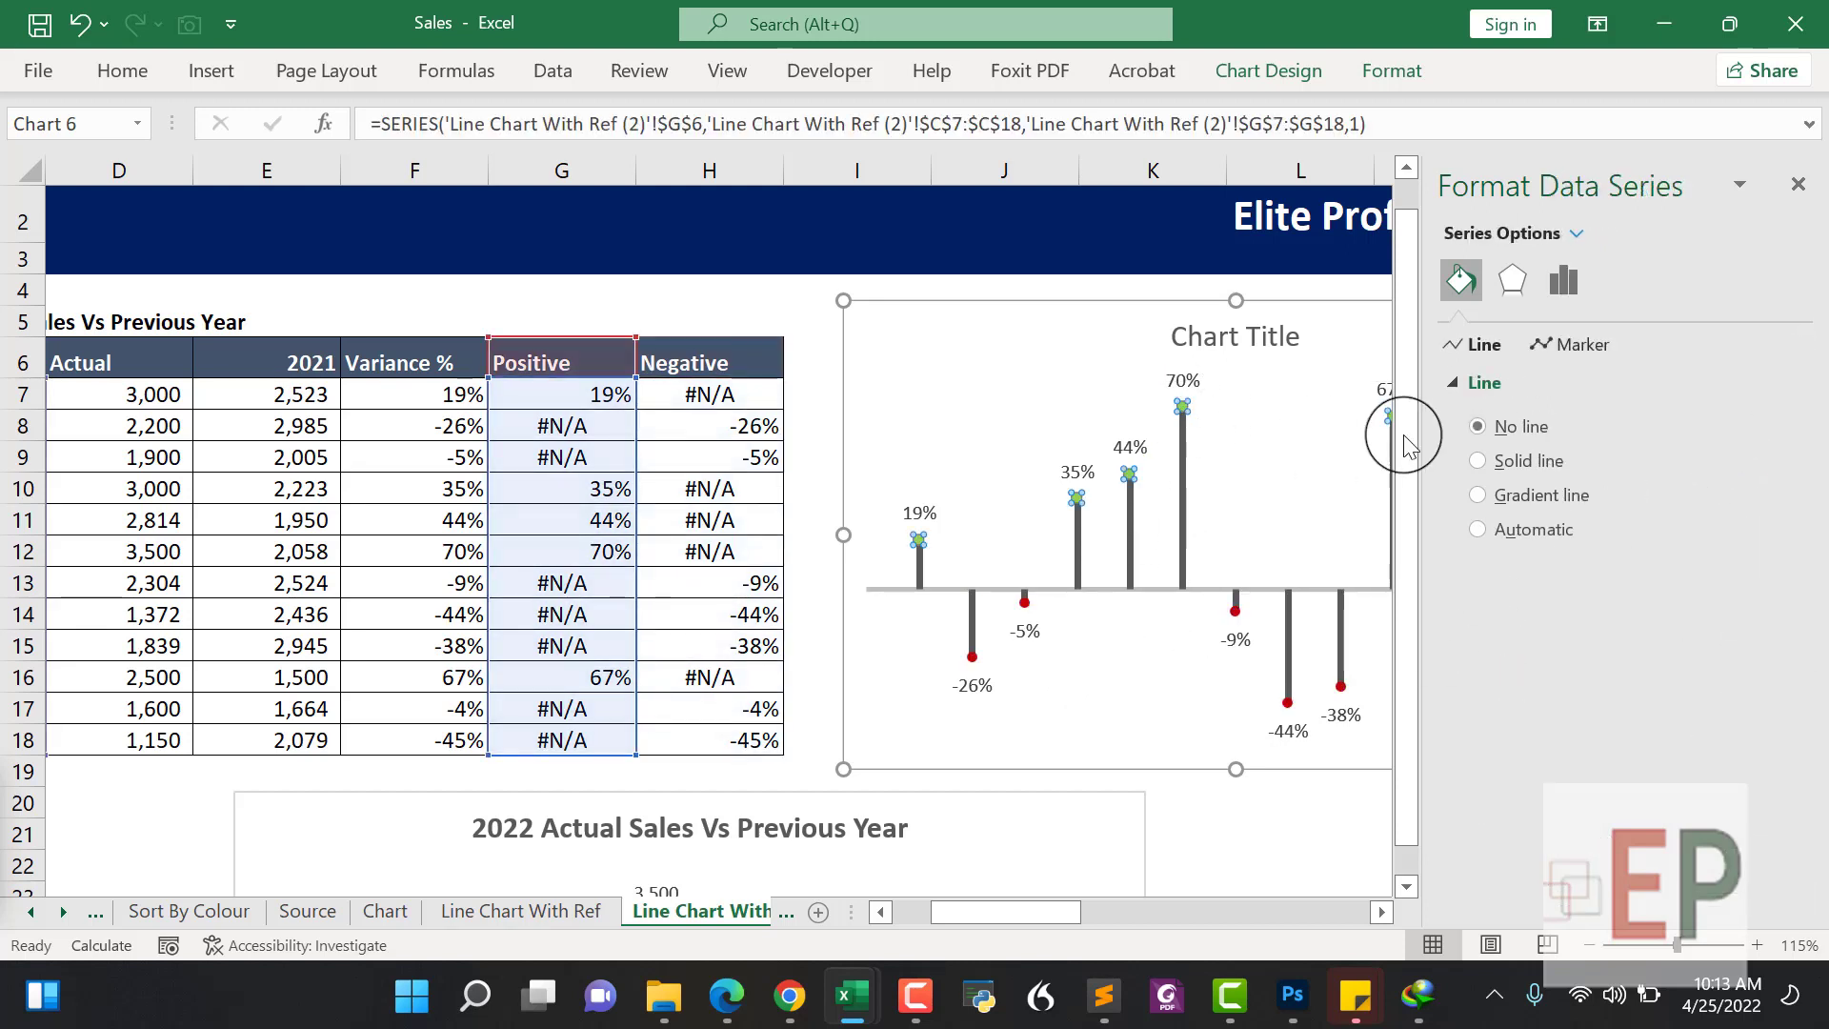
pyautogui.click(1541, 349)
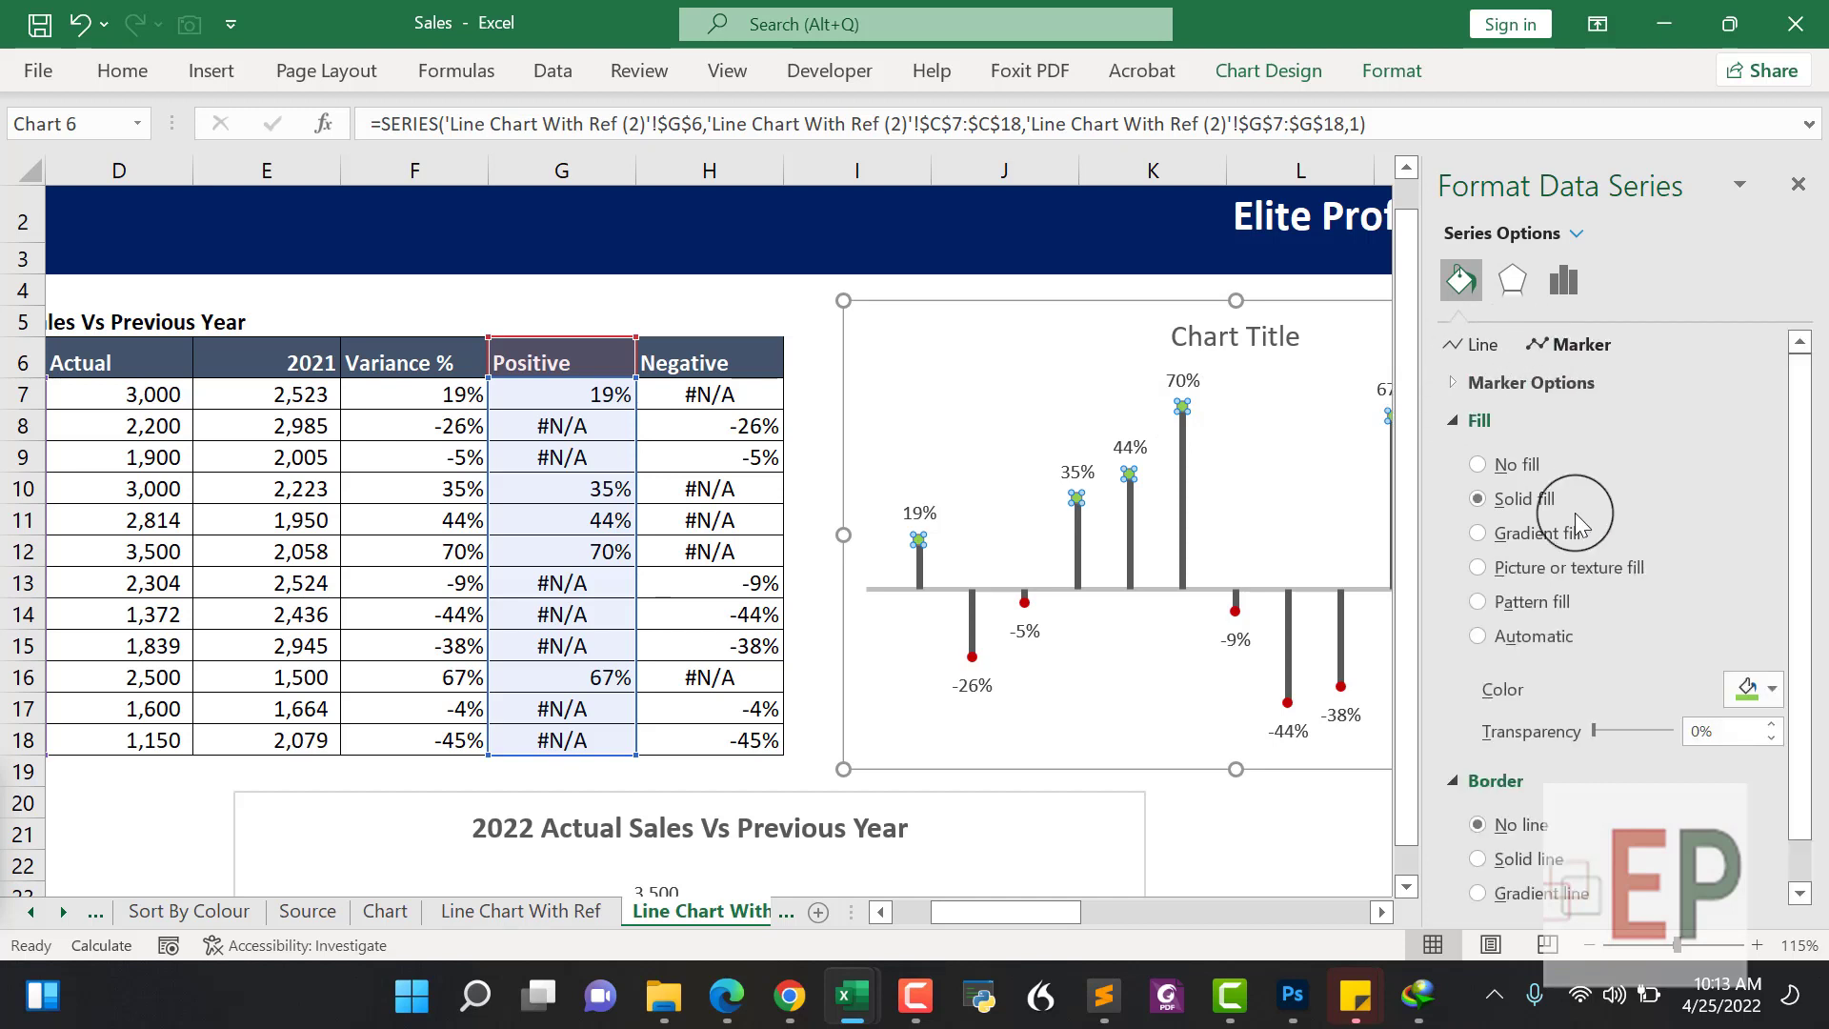
pyautogui.scroll(-1, 1503, 360)
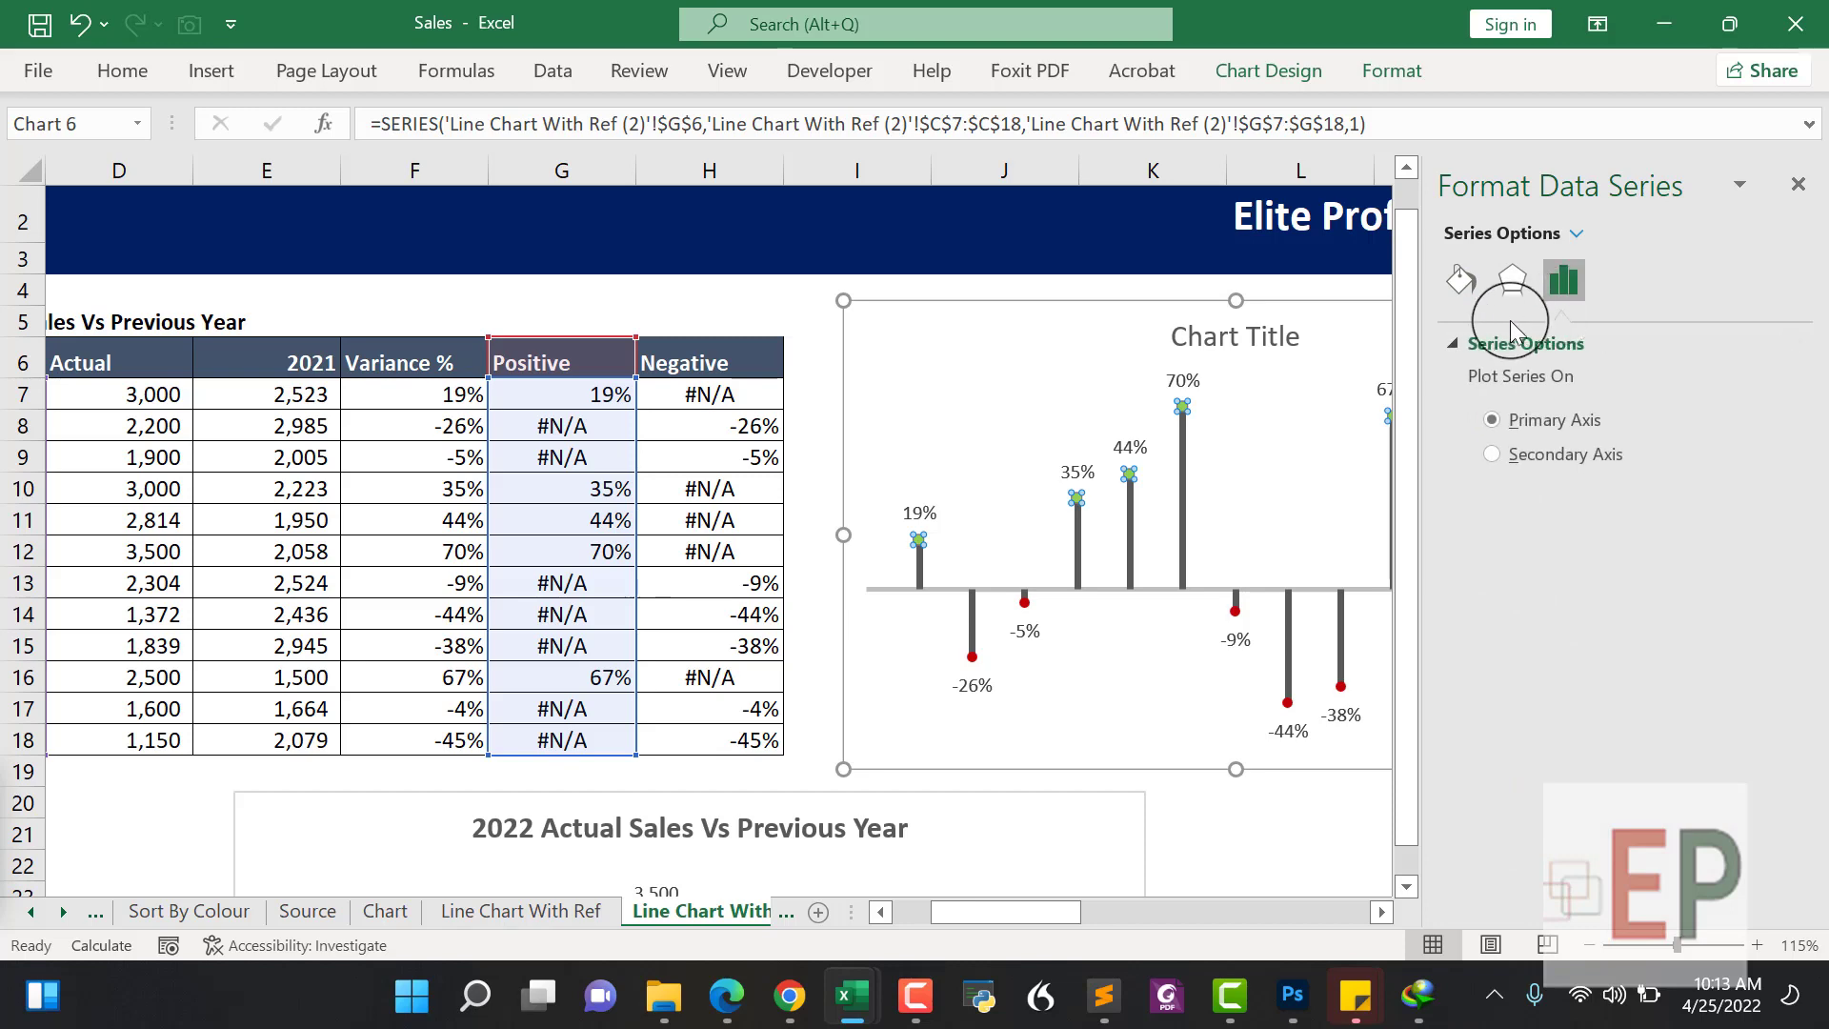
pyautogui.click(1511, 288)
pyautogui.click(1460, 280)
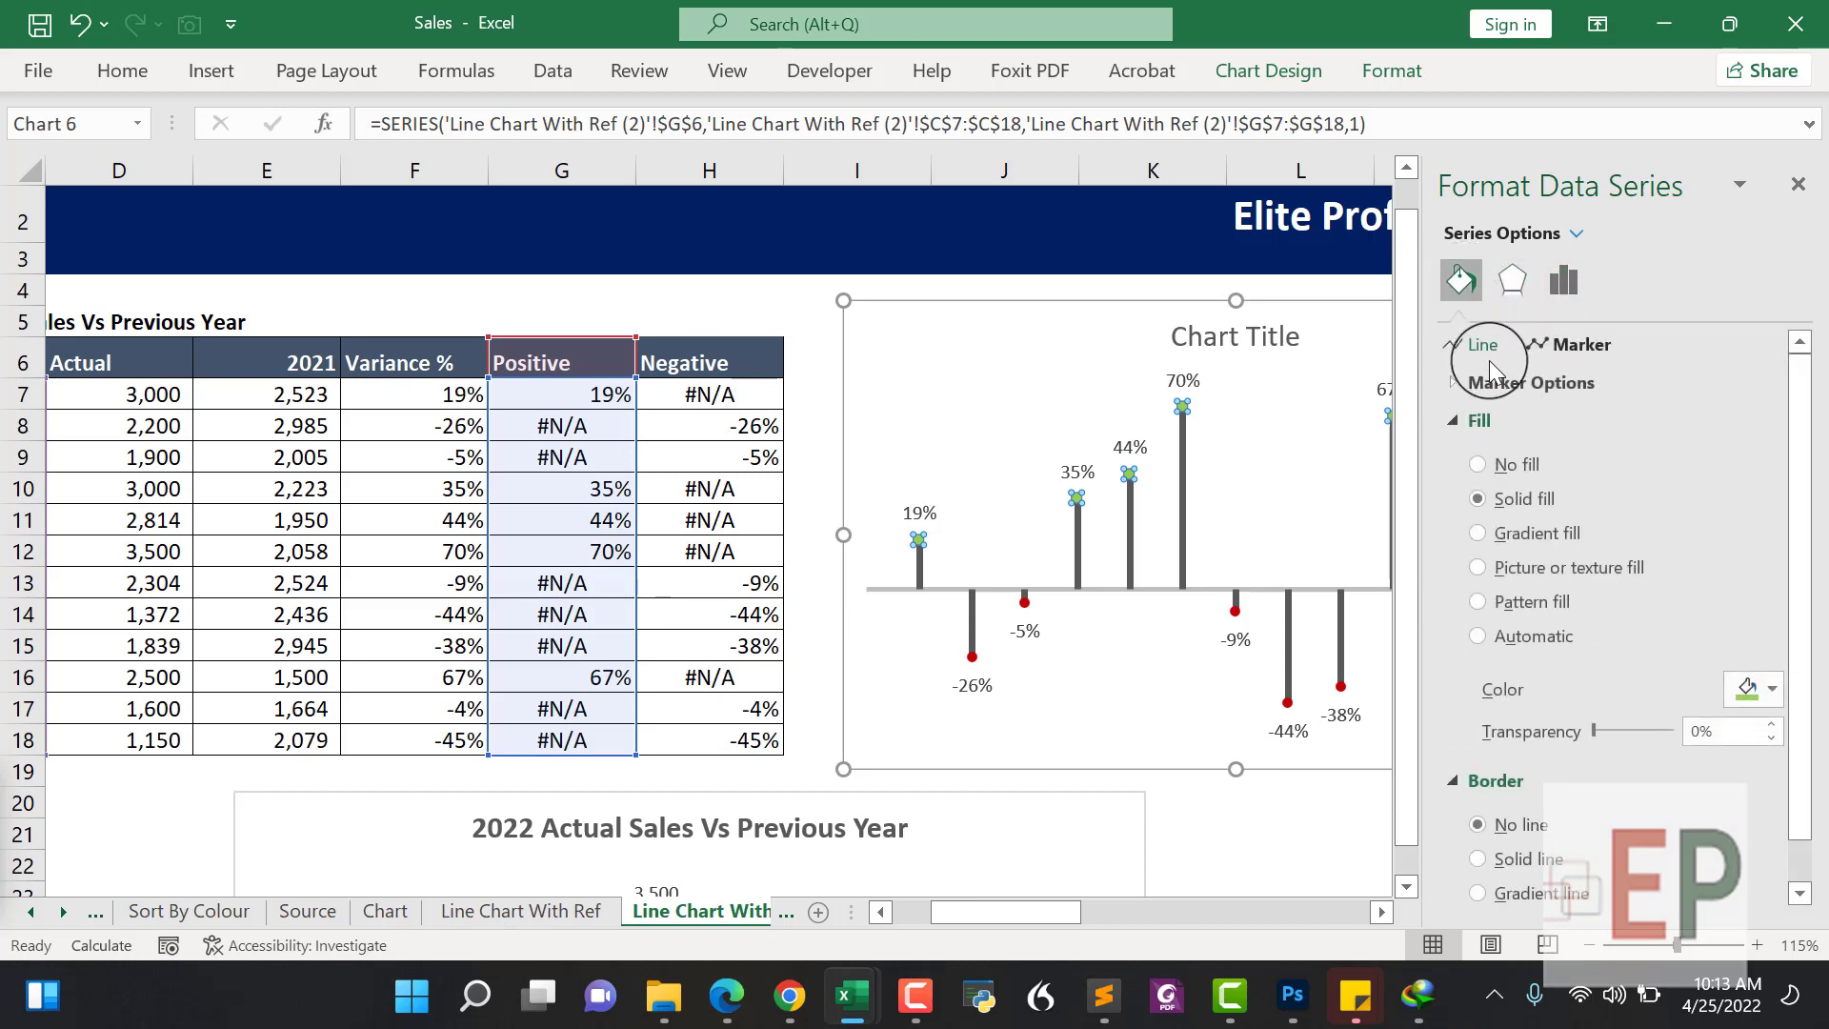
pyautogui.click(1454, 422)
pyautogui.click(1449, 382)
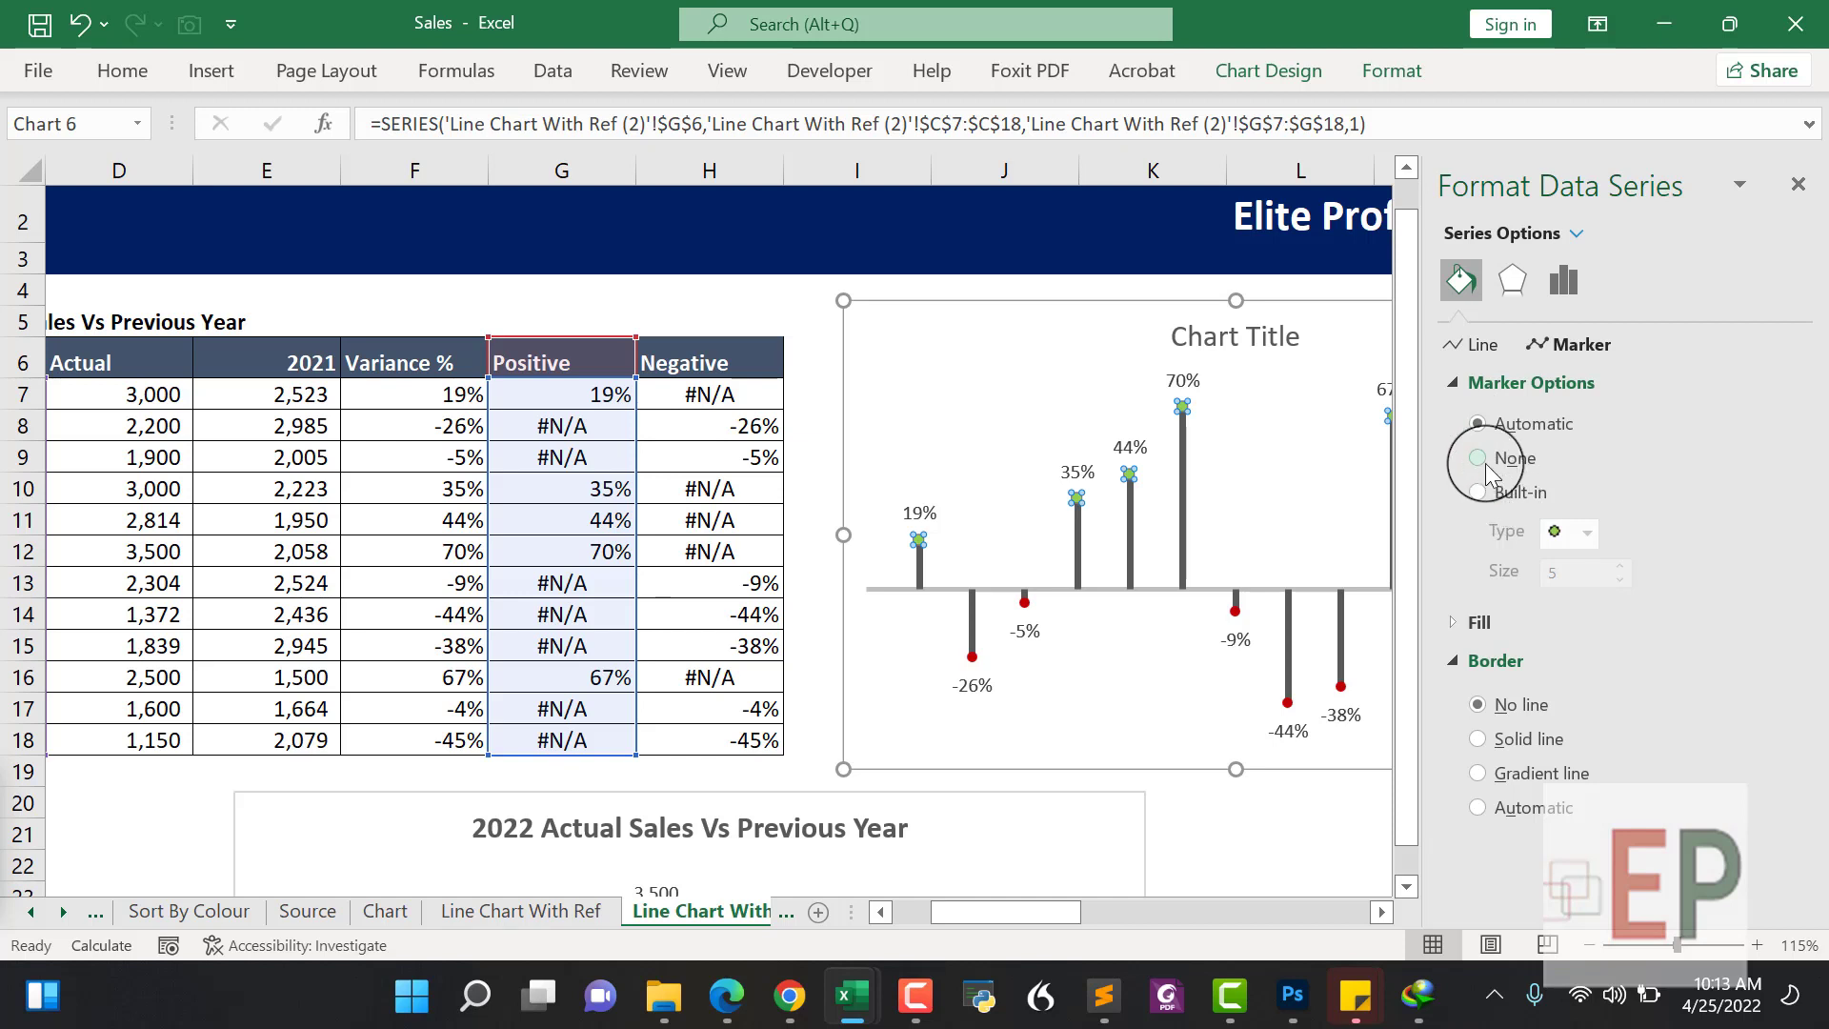
pyautogui.click(1489, 493)
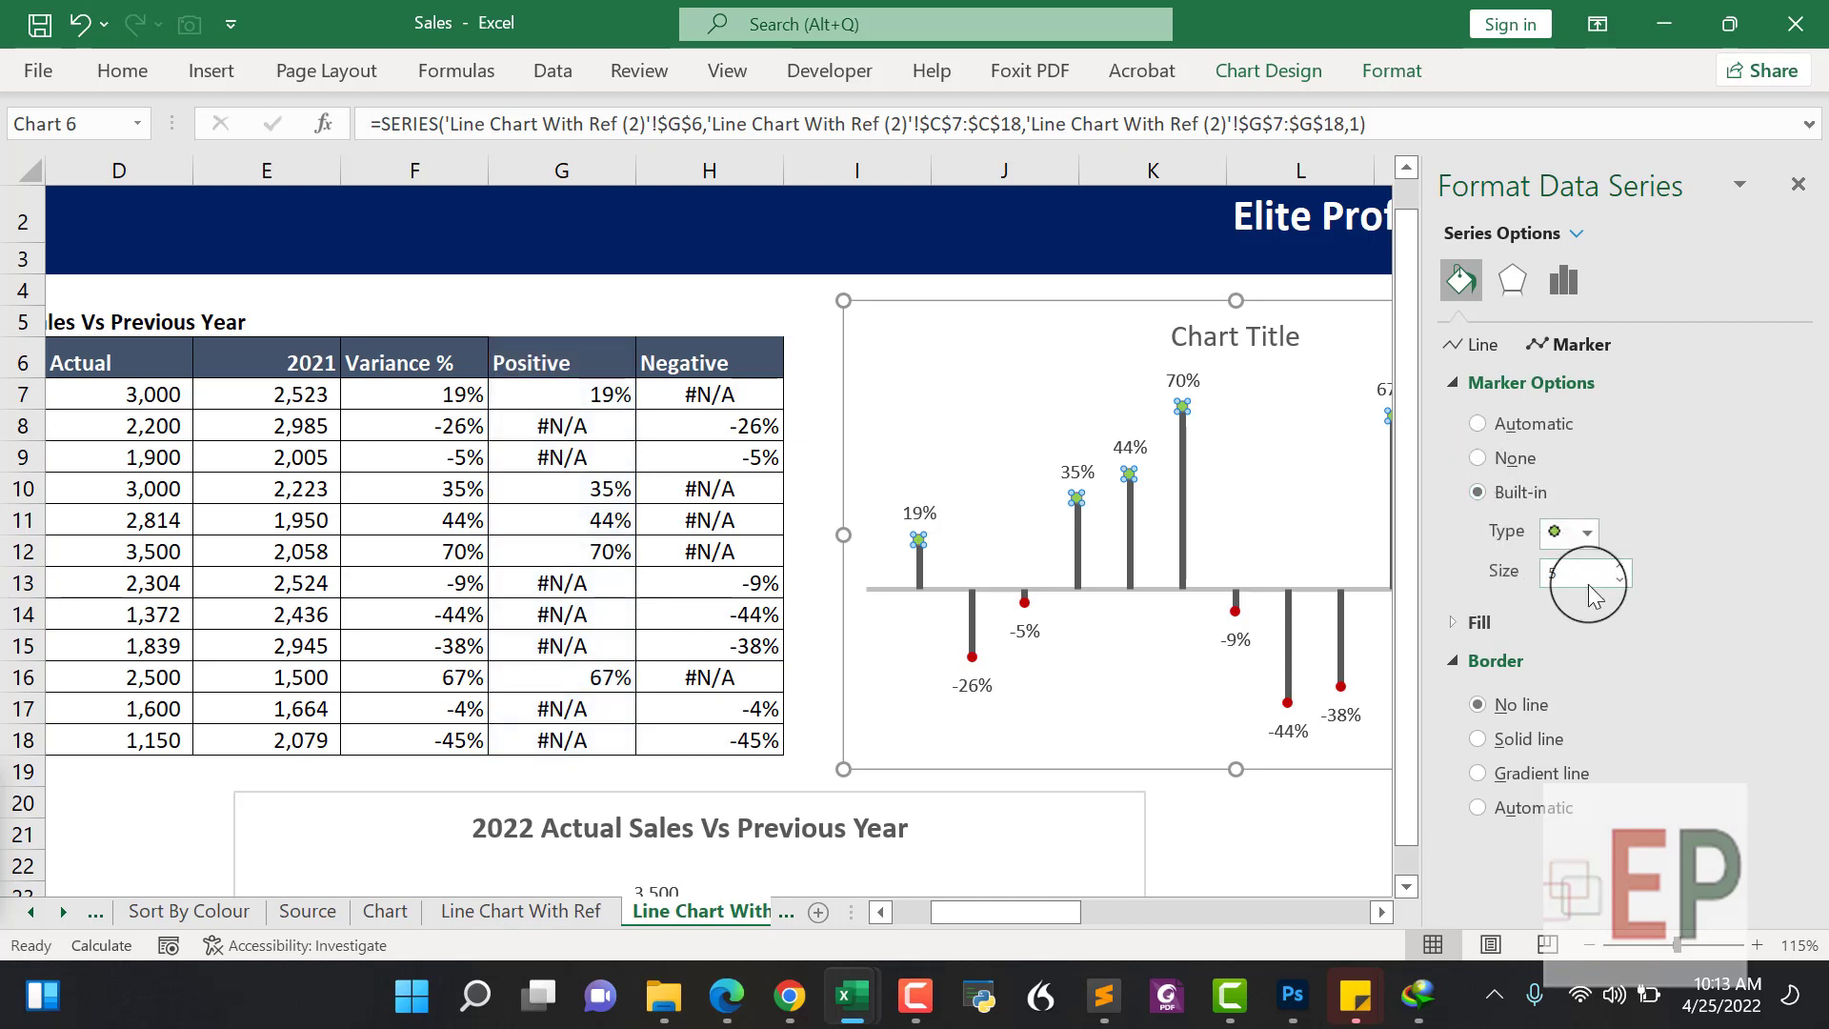
pyautogui.doubleClick(1575, 576)
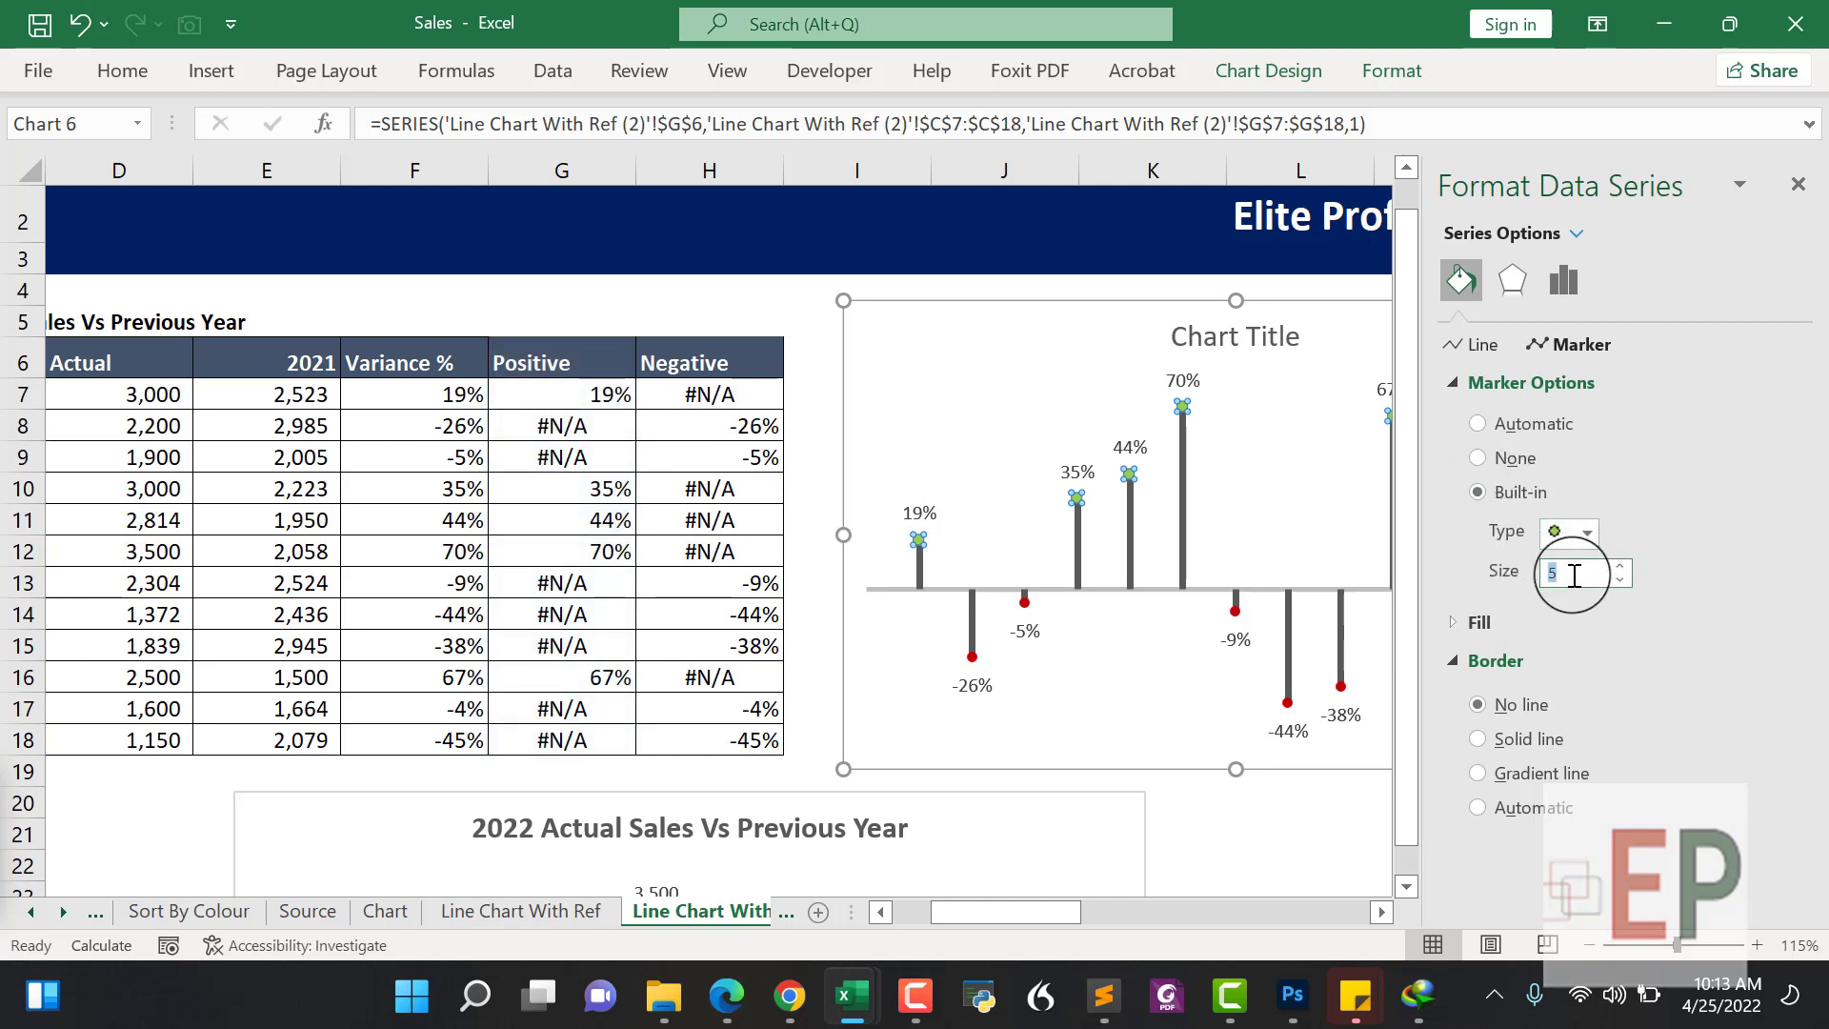
pyautogui.click(1599, 623)
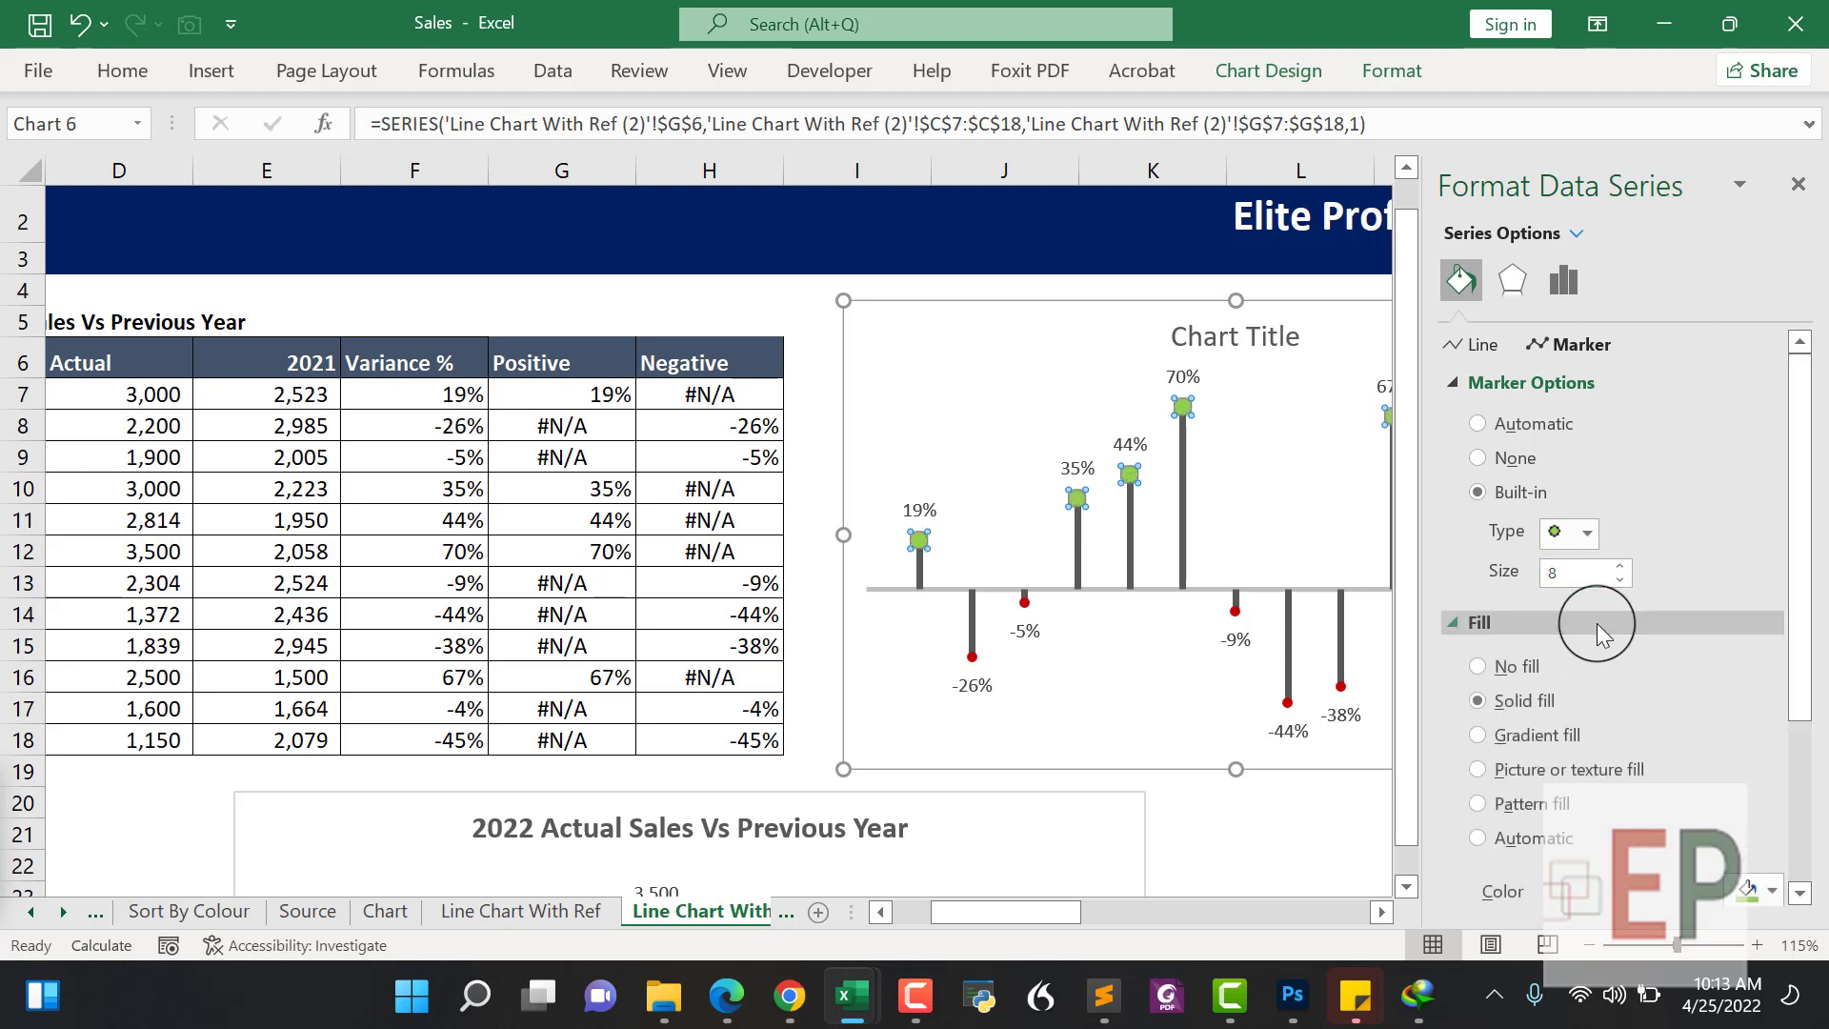
pyautogui.click(1570, 576)
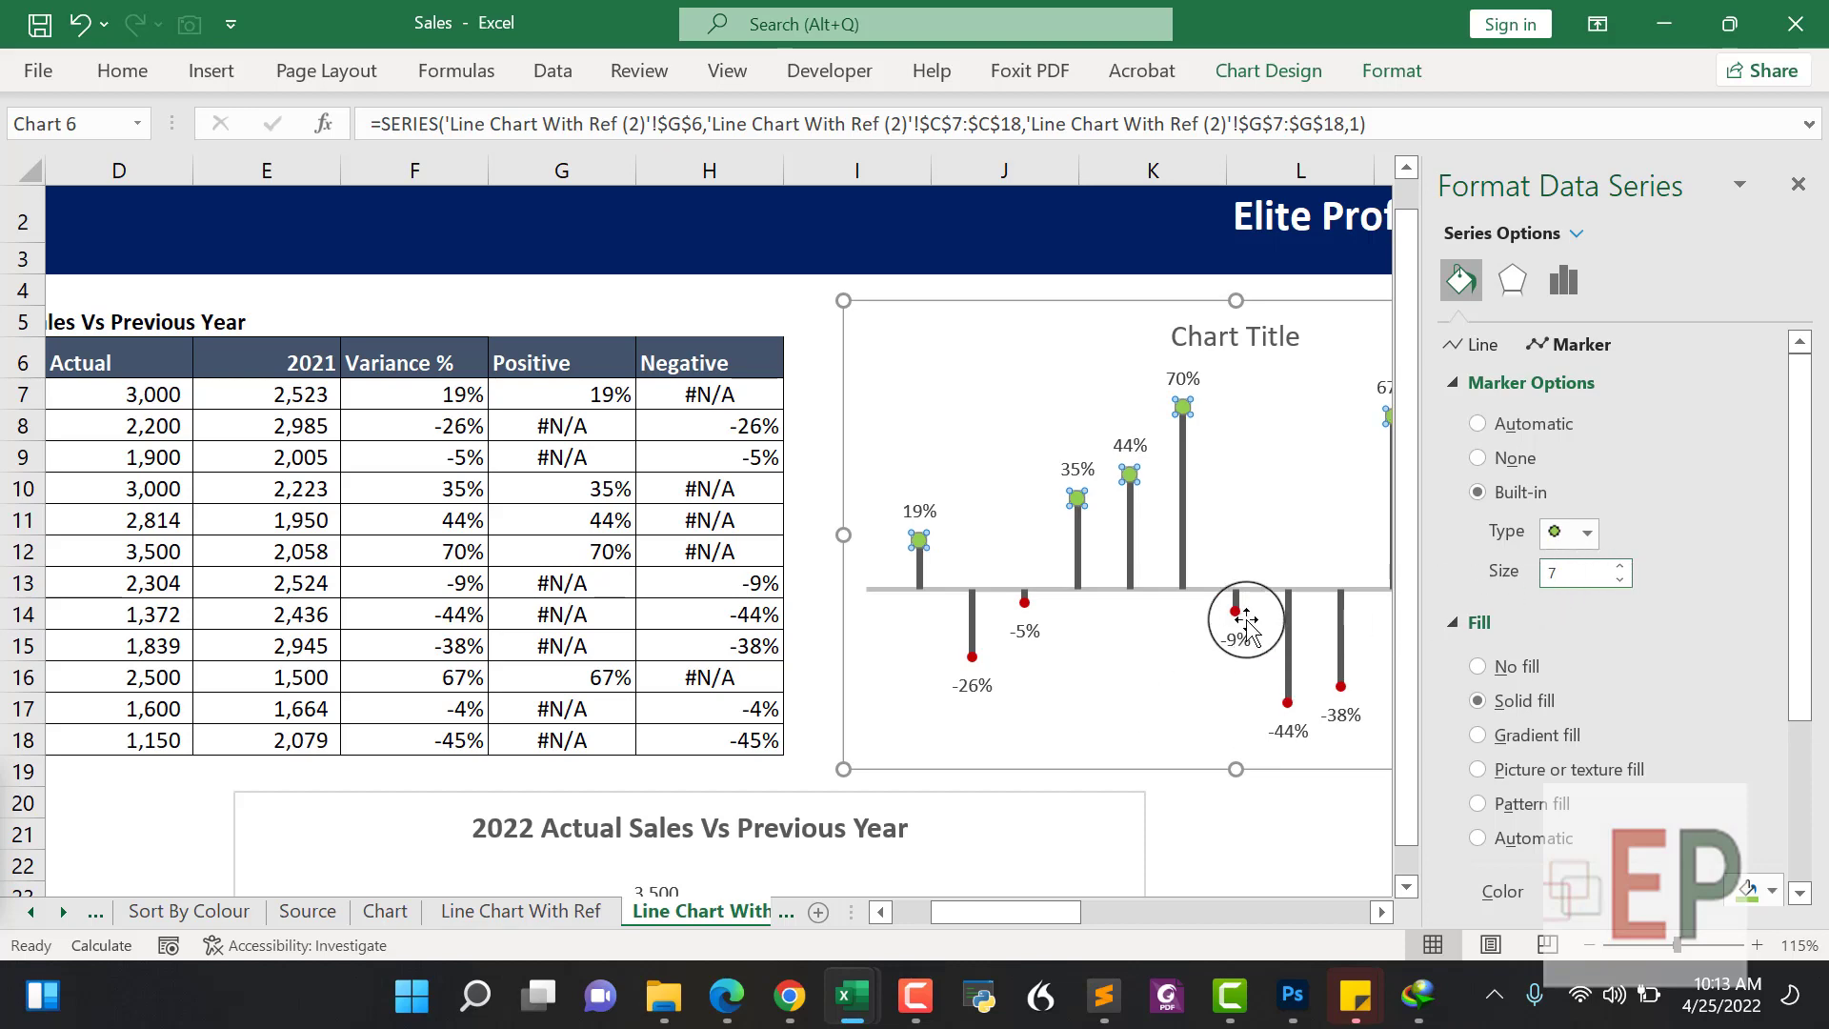
# Switch the Negative series' markers to the built-in type at size 7 and close the formatting pane
pyautogui.click(1240, 620)
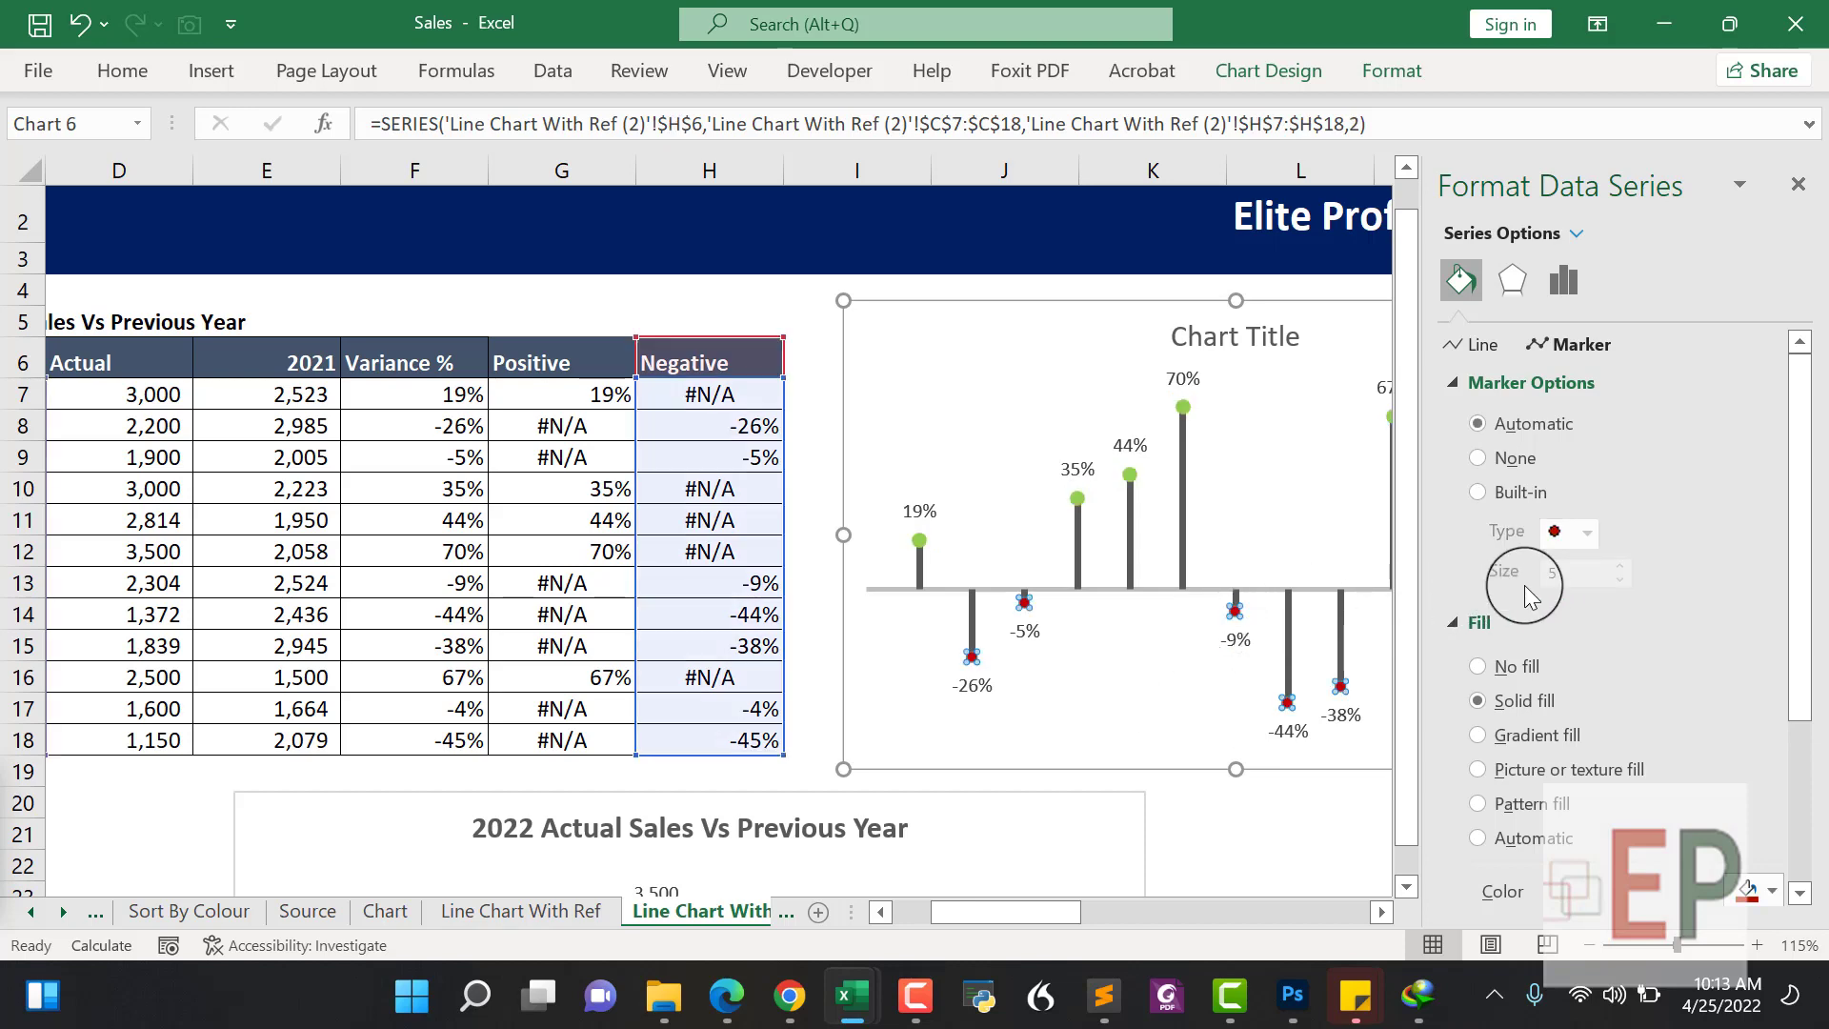
pyautogui.click(1506, 463)
pyautogui.click(1518, 492)
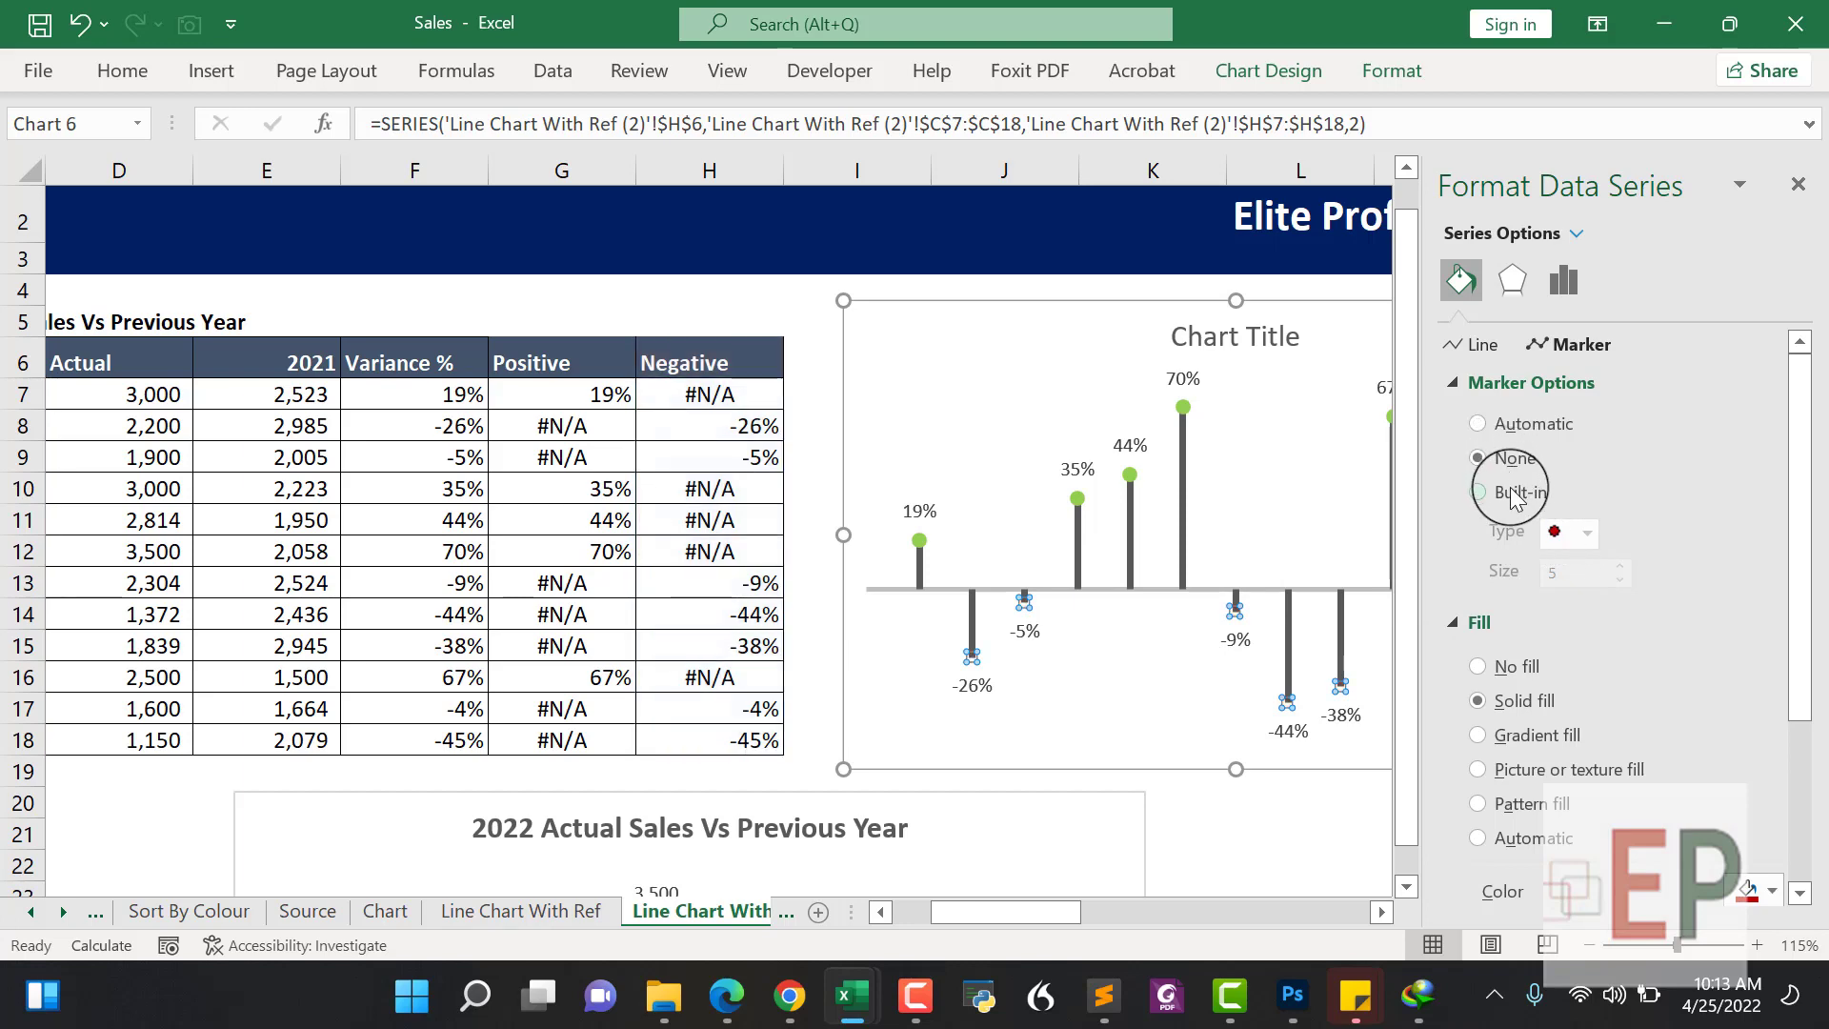
pyautogui.click(1585, 569)
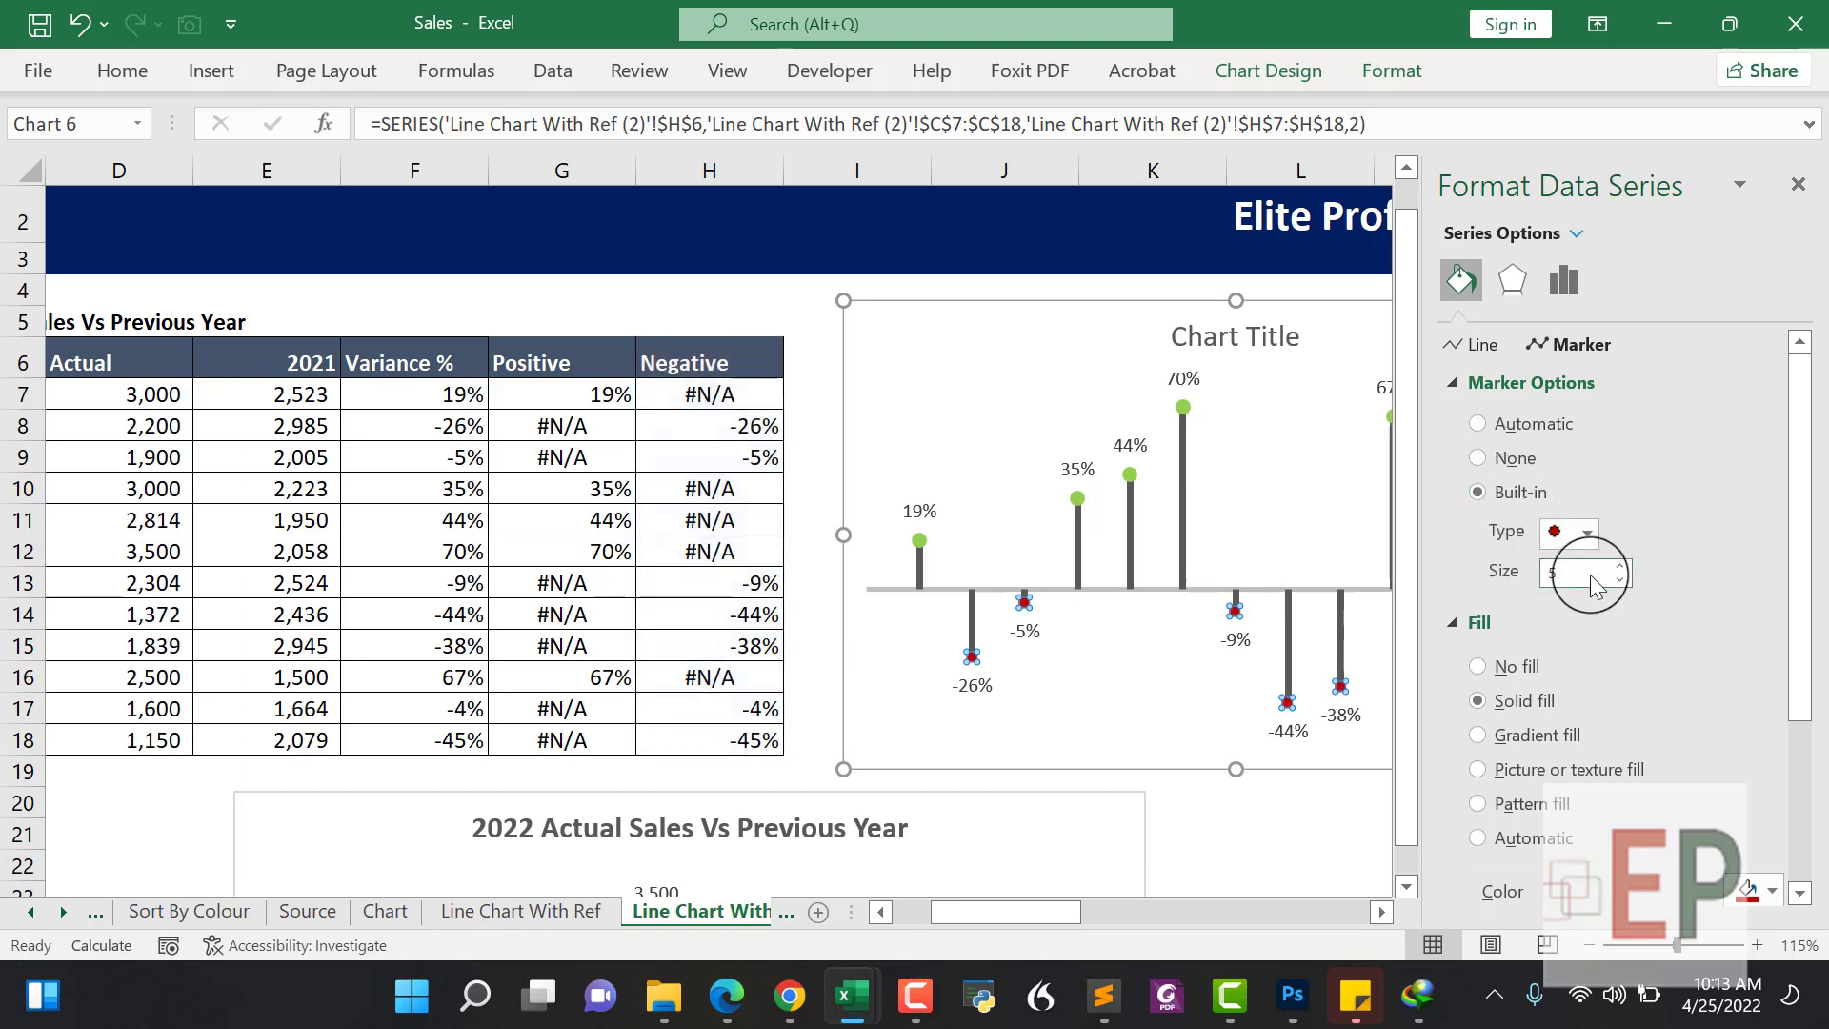
pyautogui.press('BackSpace')
pyautogui.write('7')
pyautogui.click(1191, 695)
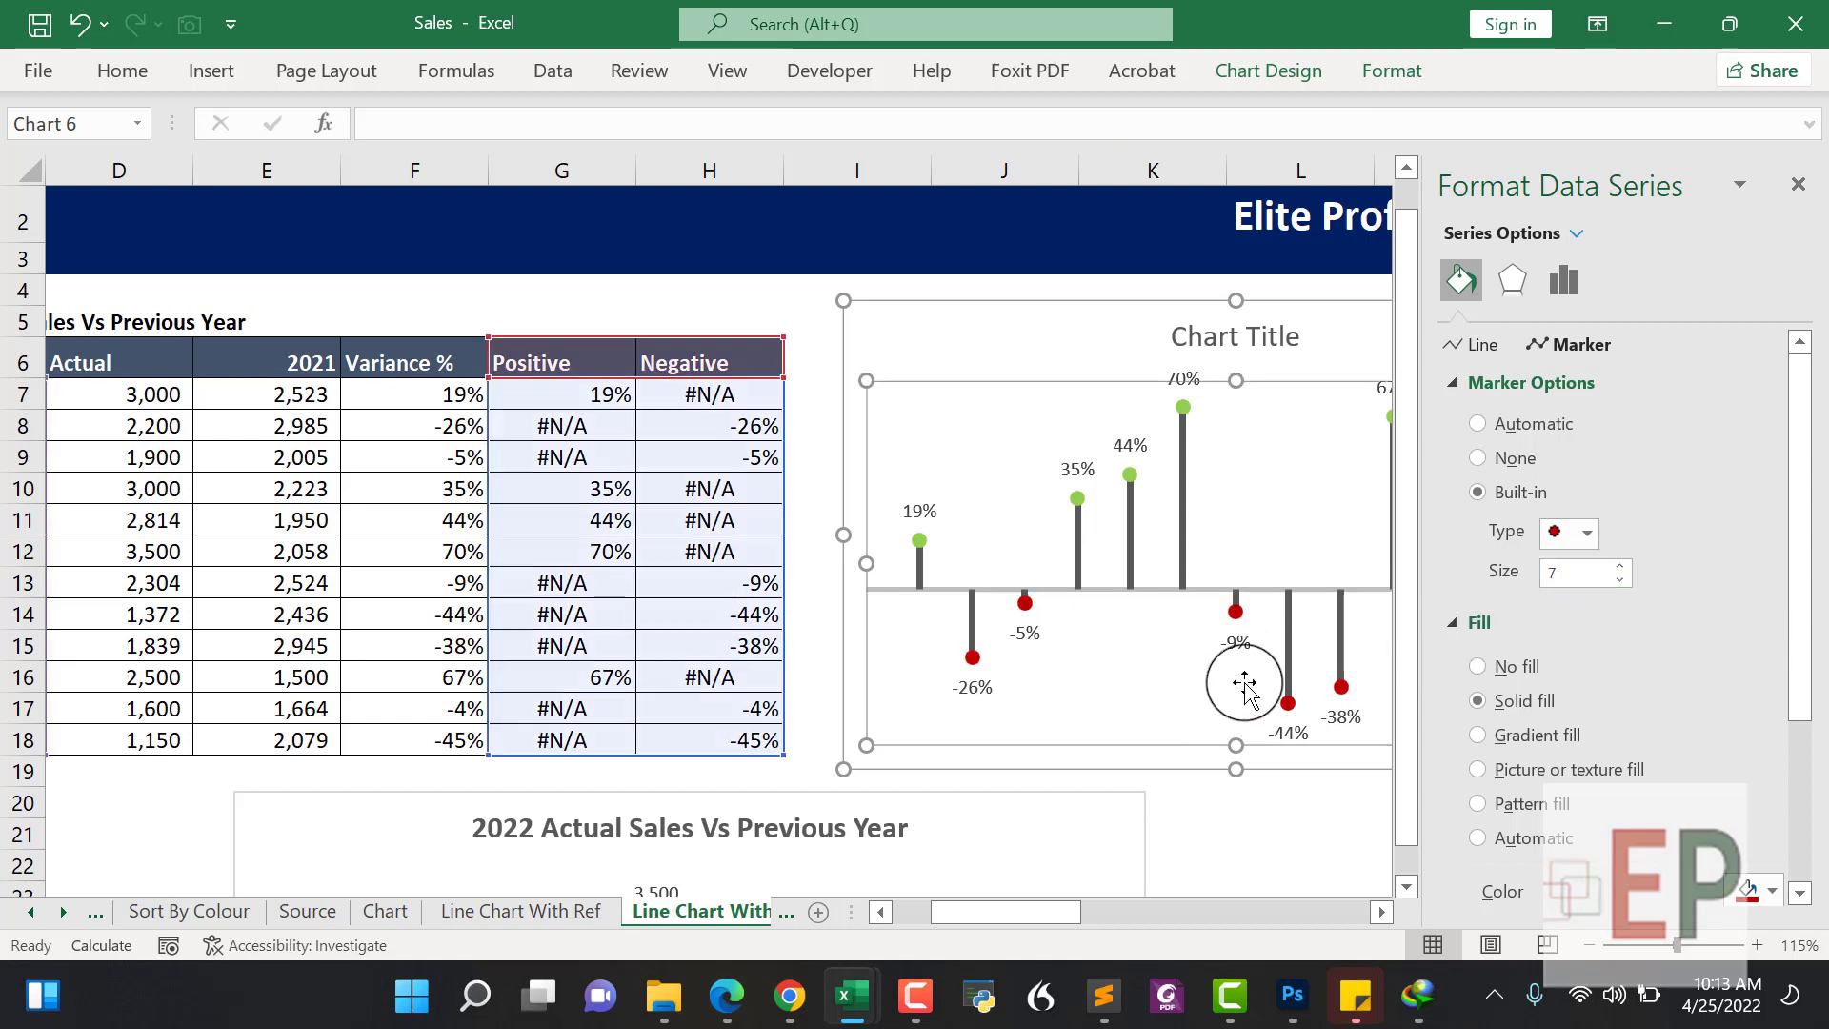
pyautogui.click(1796, 191)
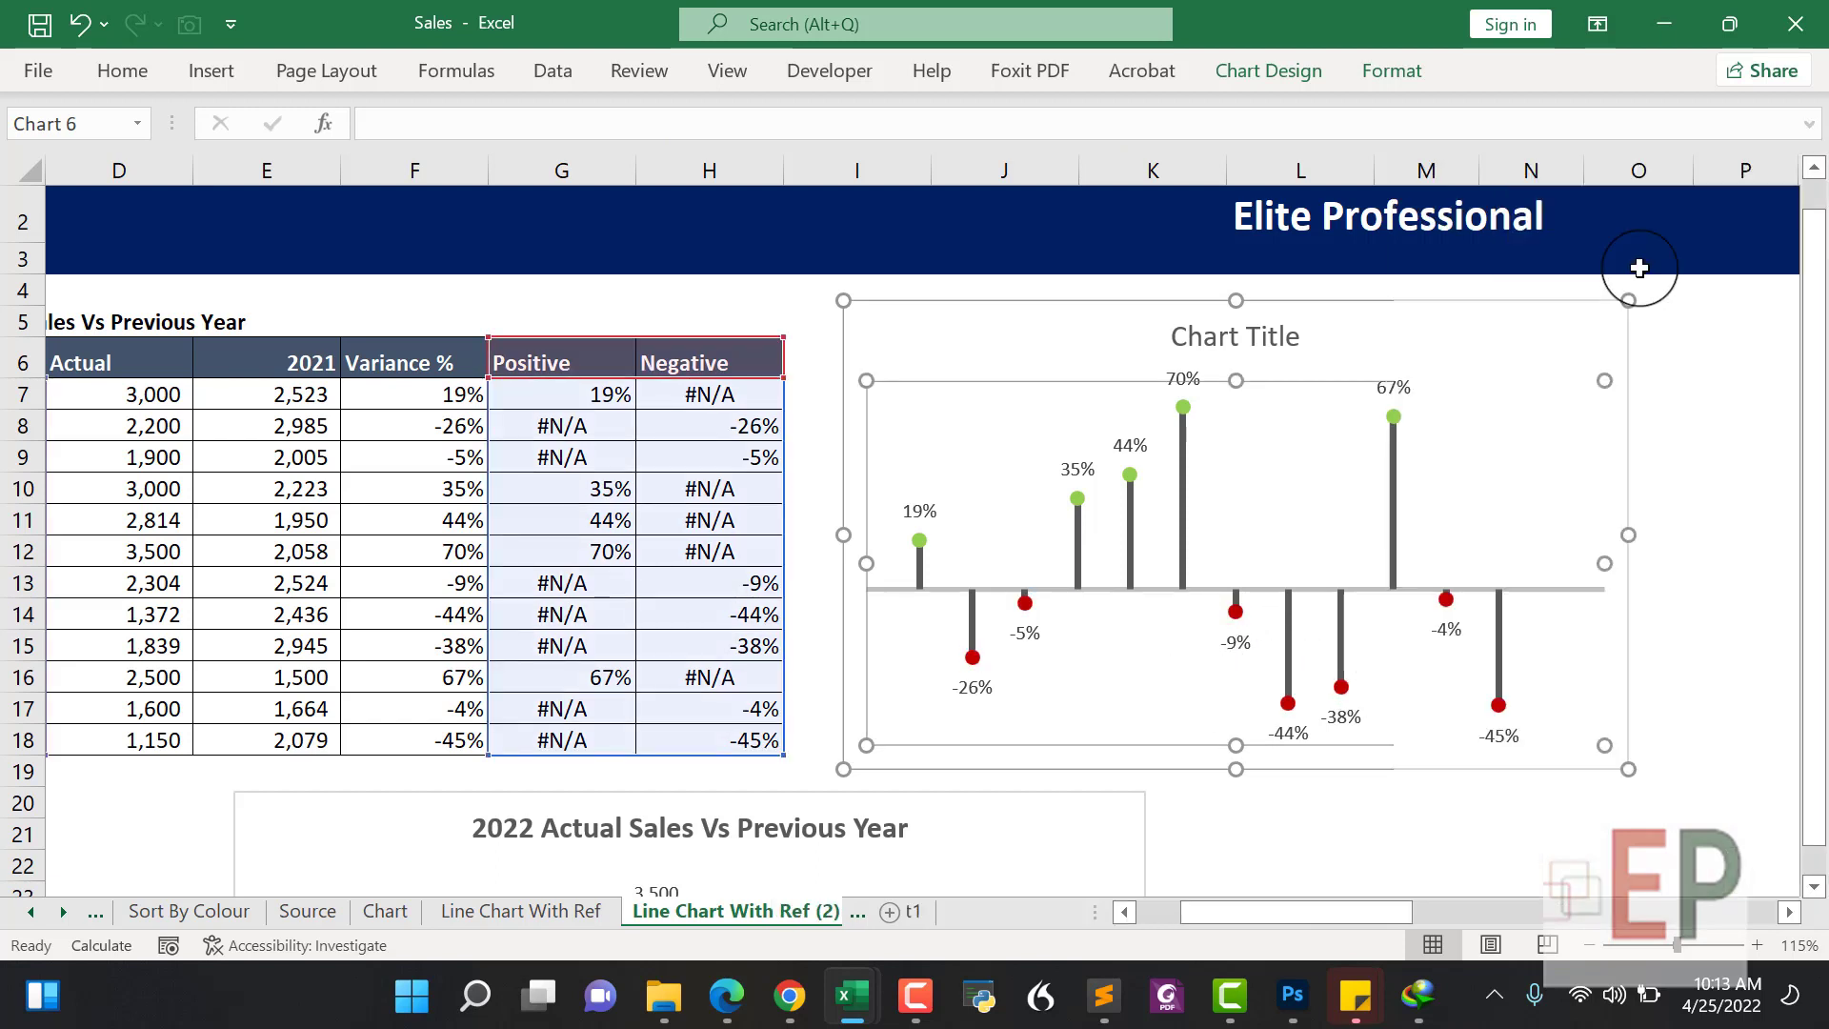
pyautogui.click(1386, 831)
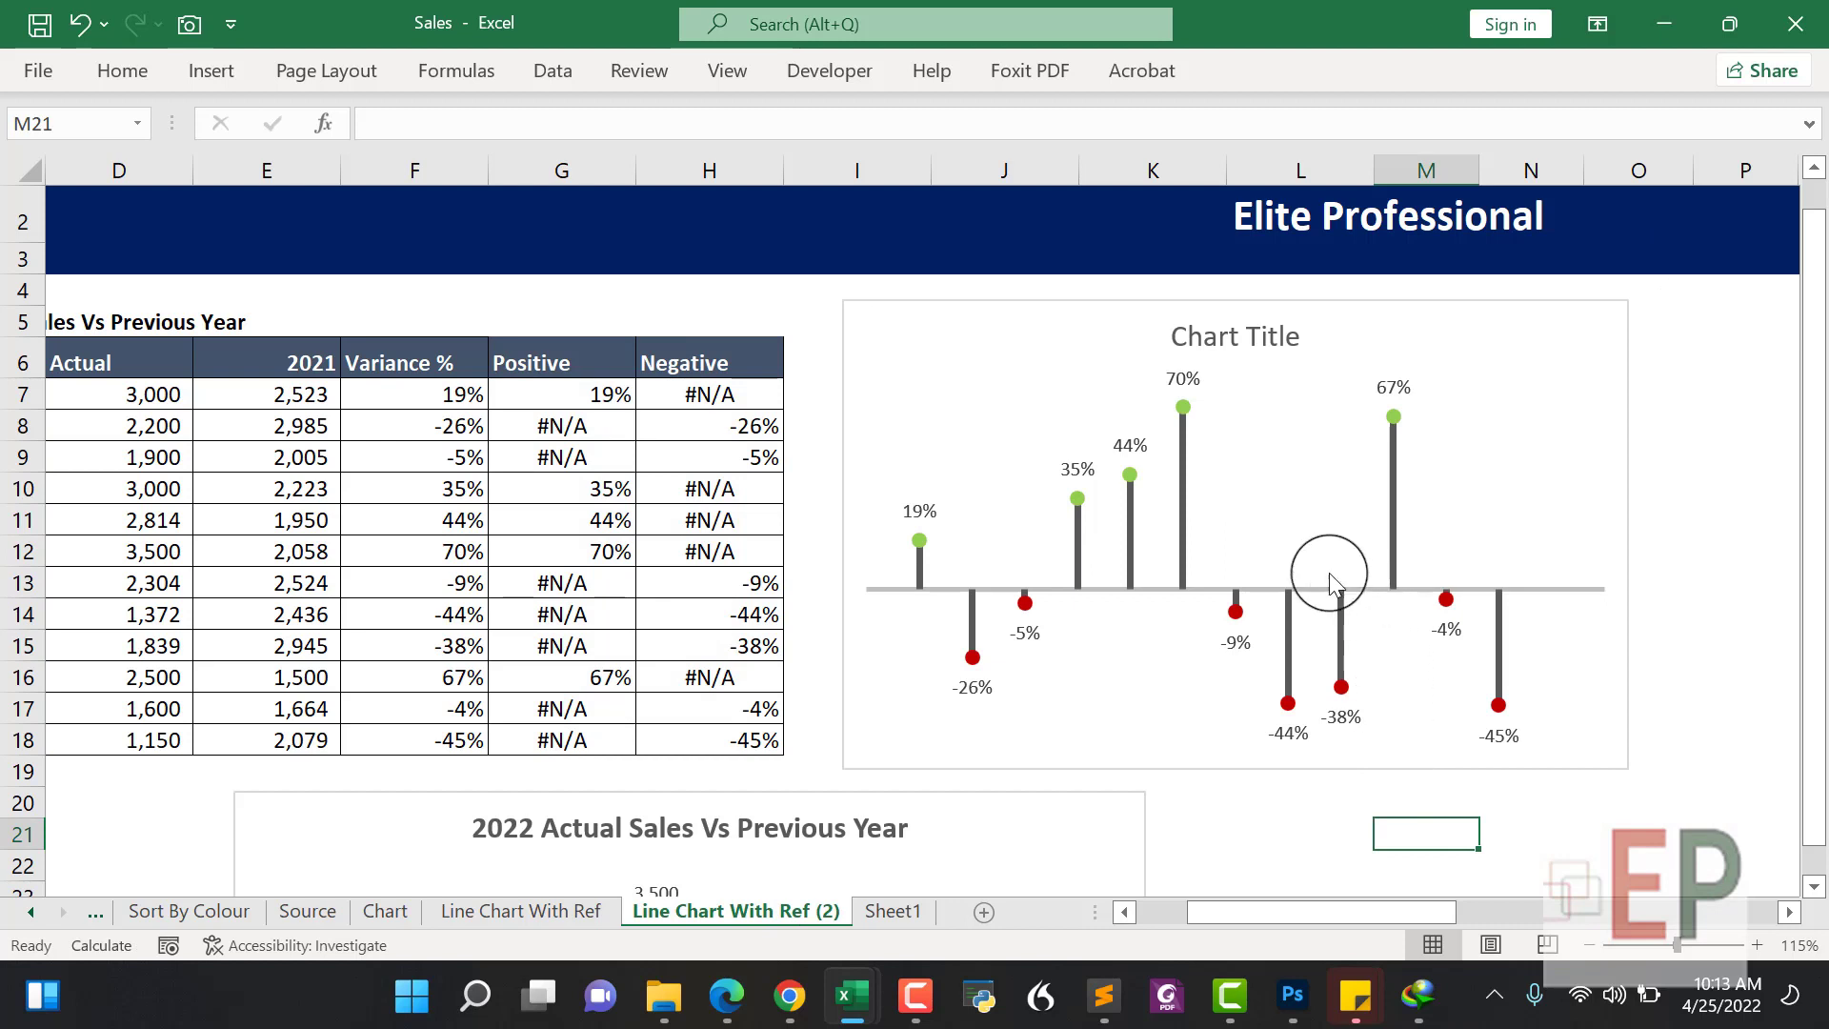
pyautogui.click(1298, 531)
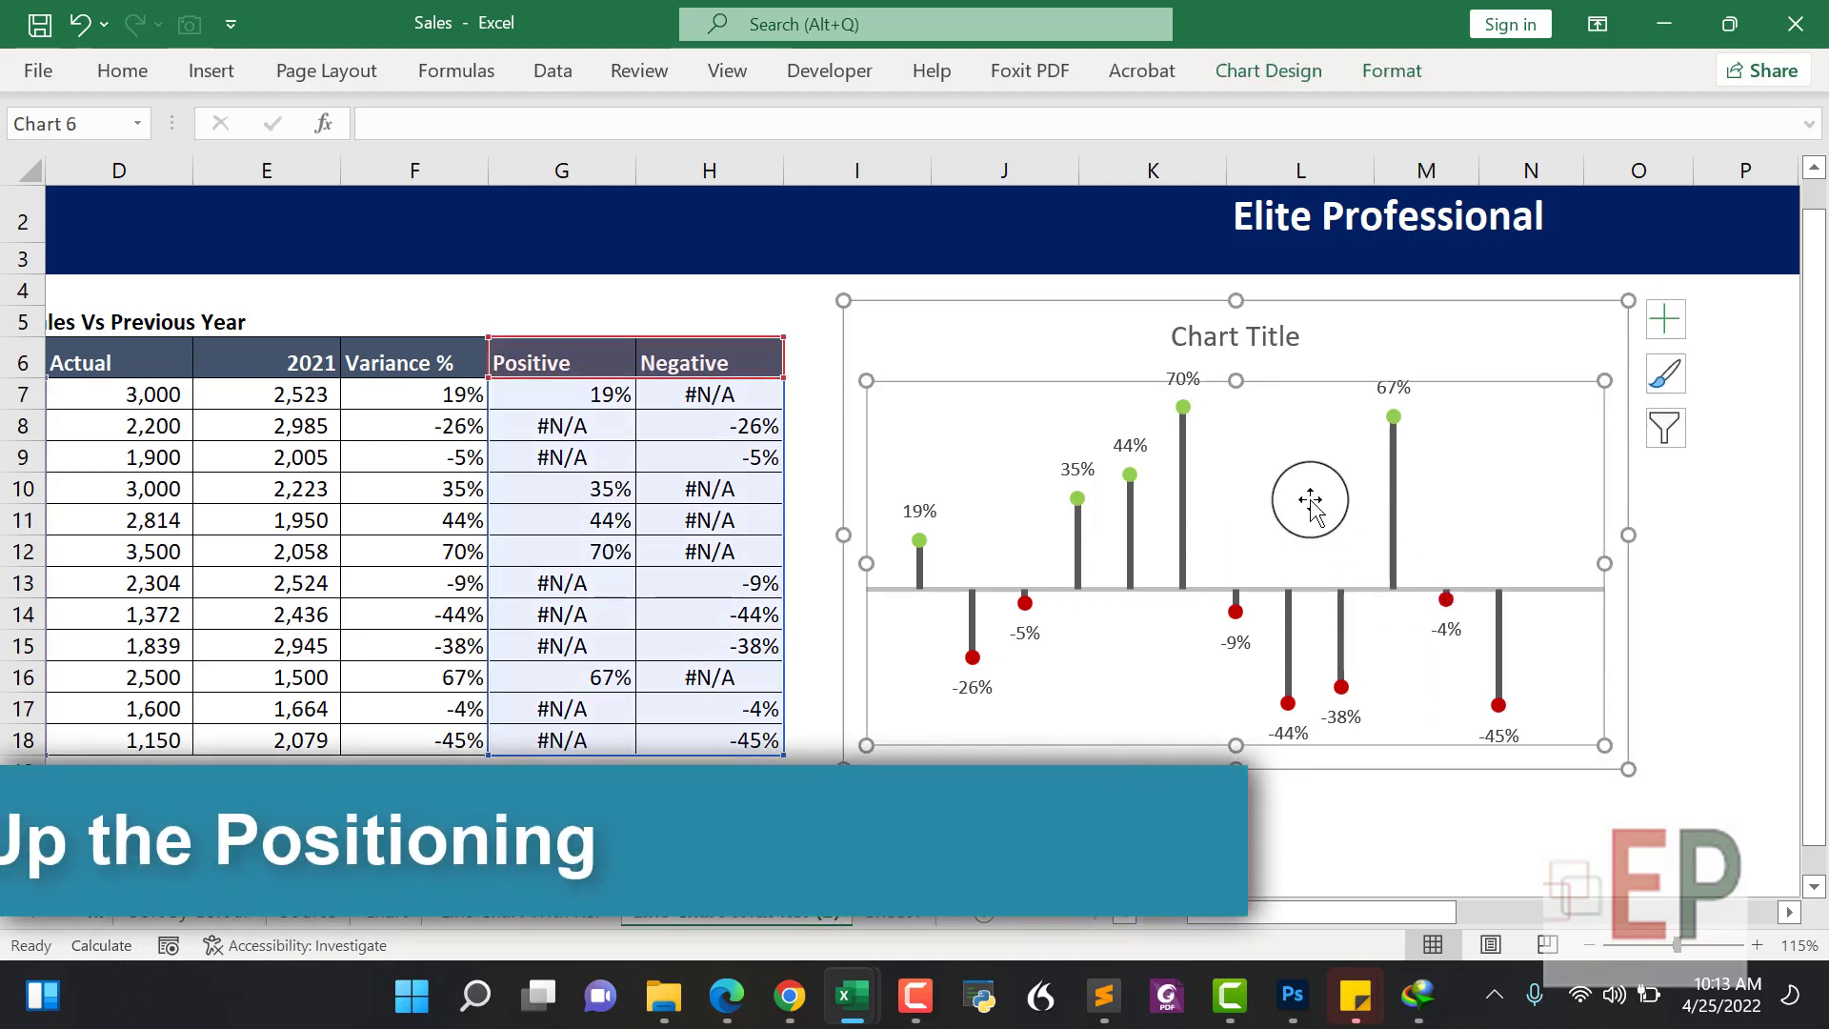
# Delete the variance chart's title and shrink the chart to a low, flat strip
pyautogui.click(1199, 340)
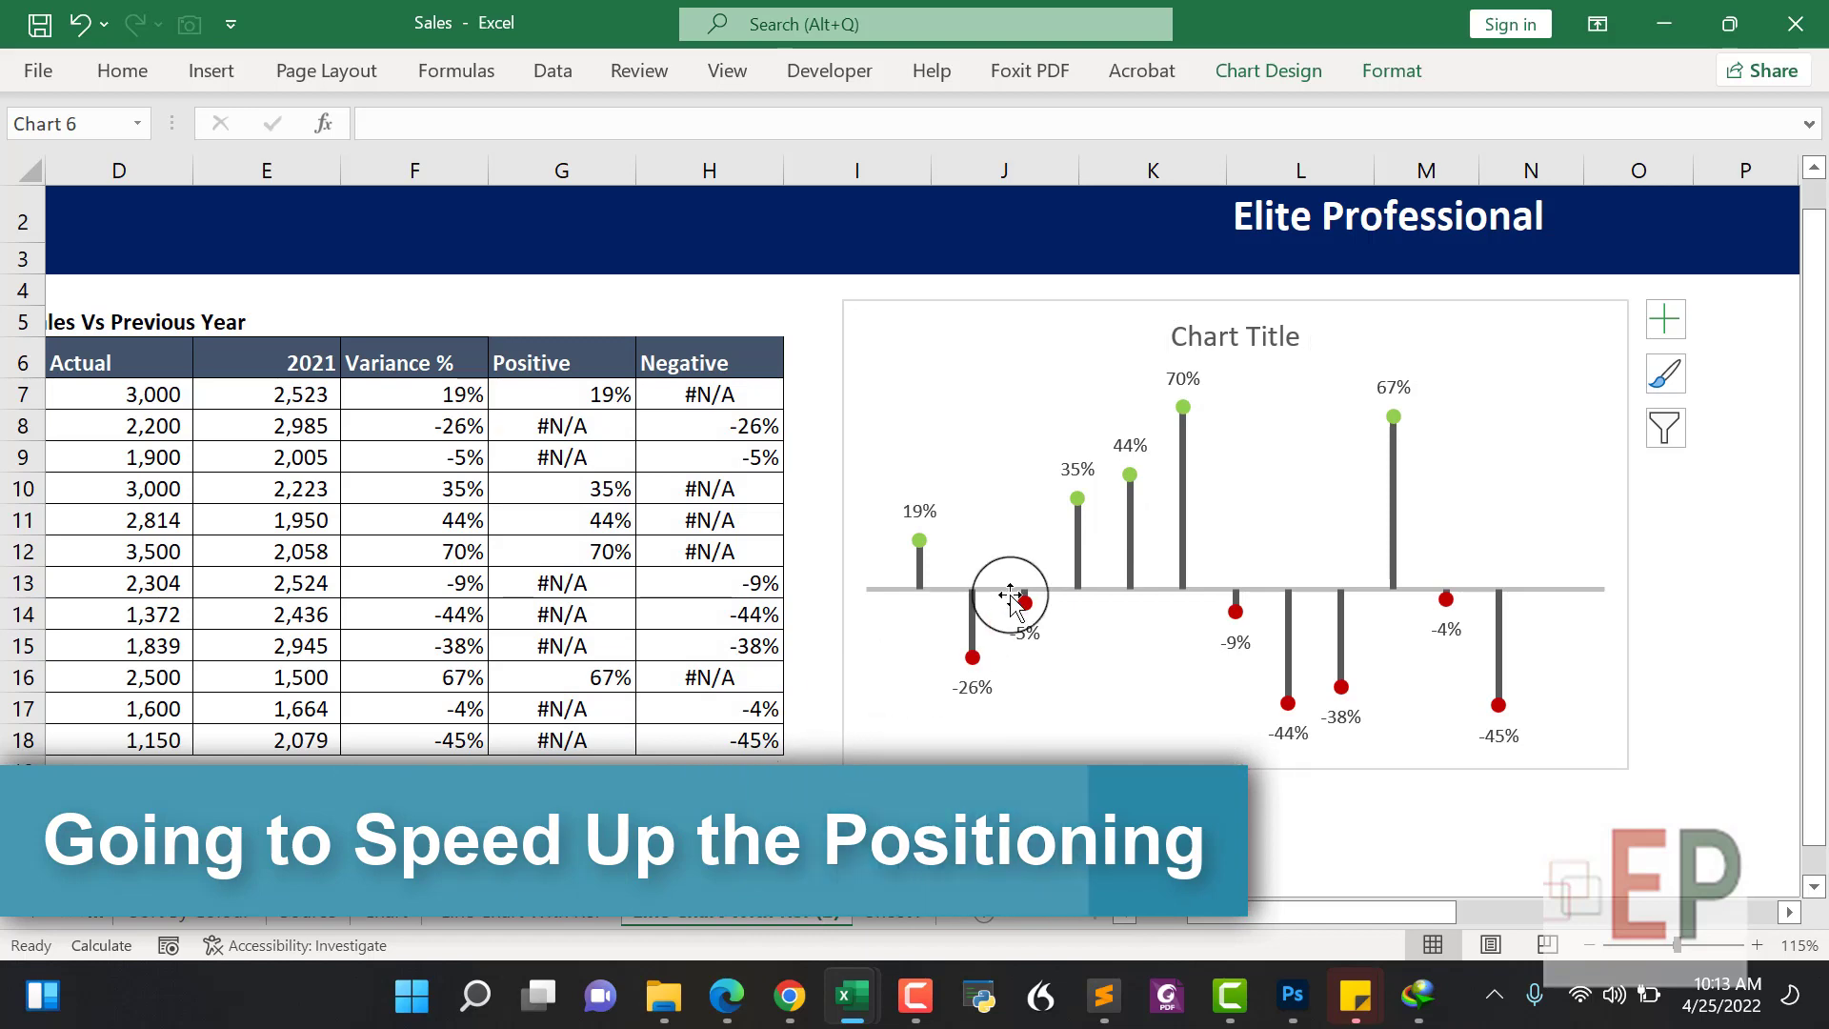
pyautogui.press('Delete')
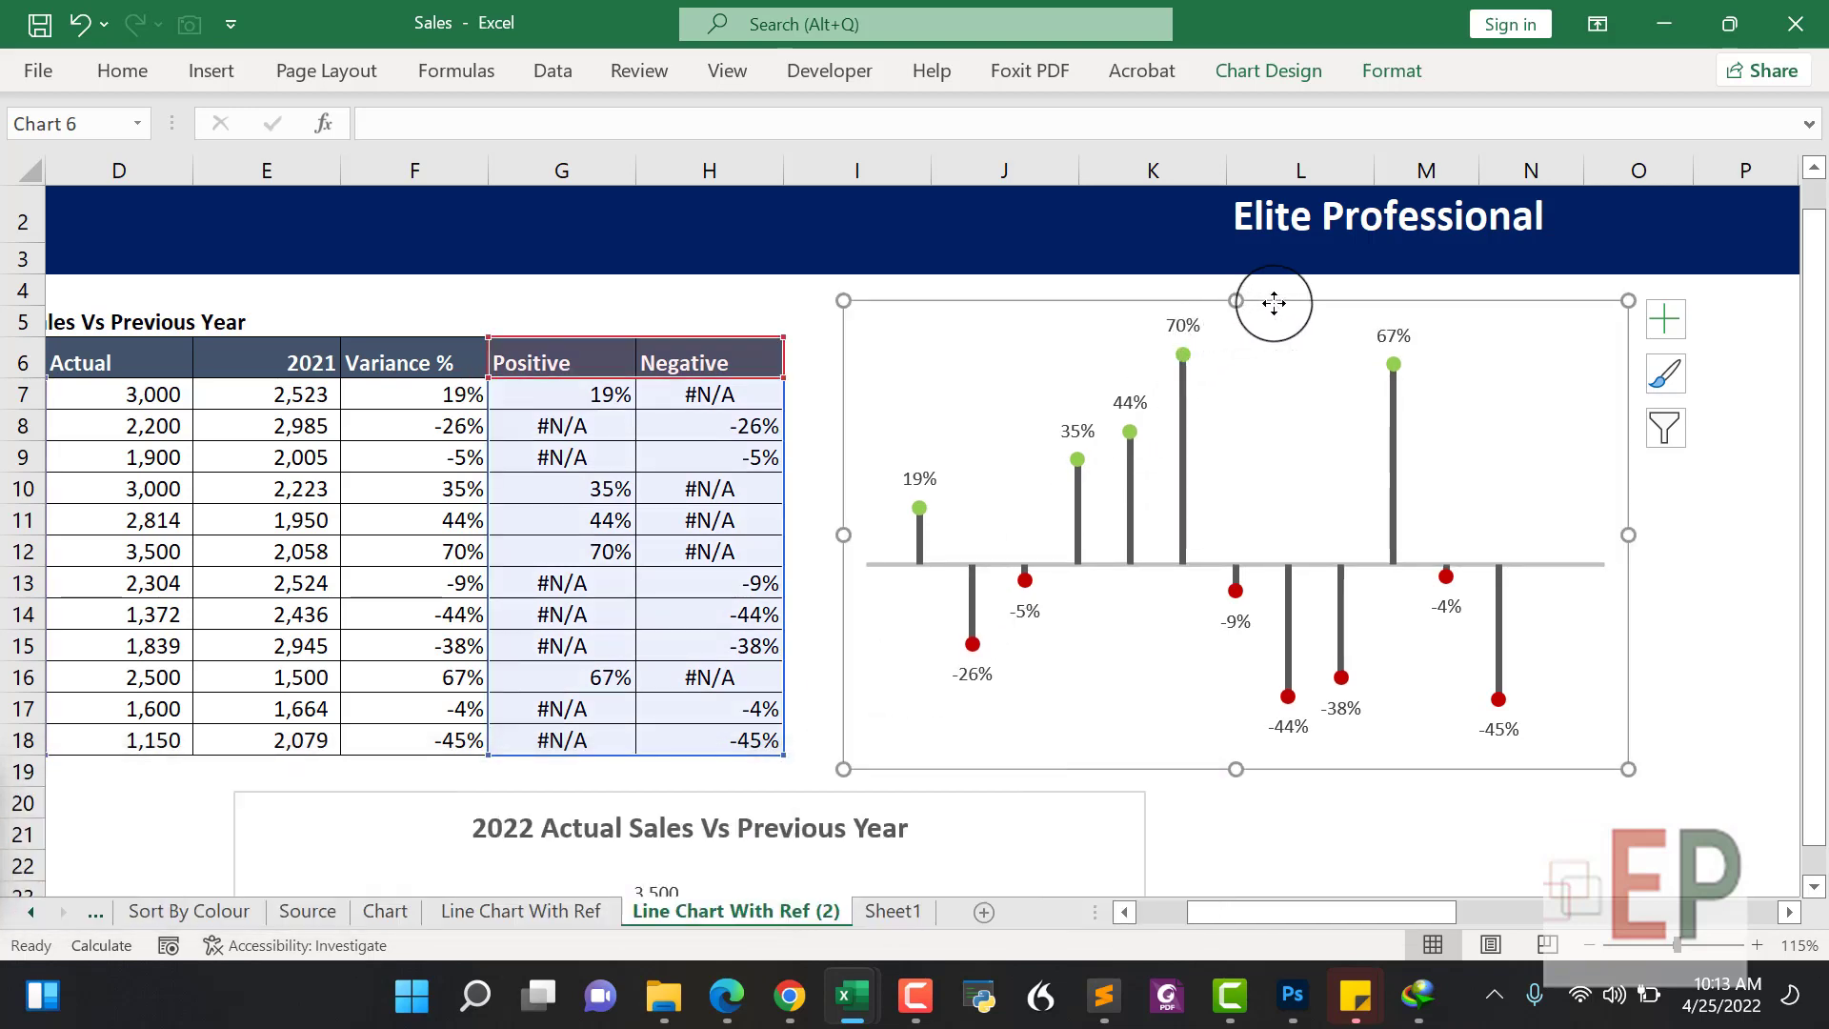
pyautogui.moveTo(1624, 297); pyautogui.dragTo(1607, 580)
pyautogui.scroll(-7, 1525, 562)
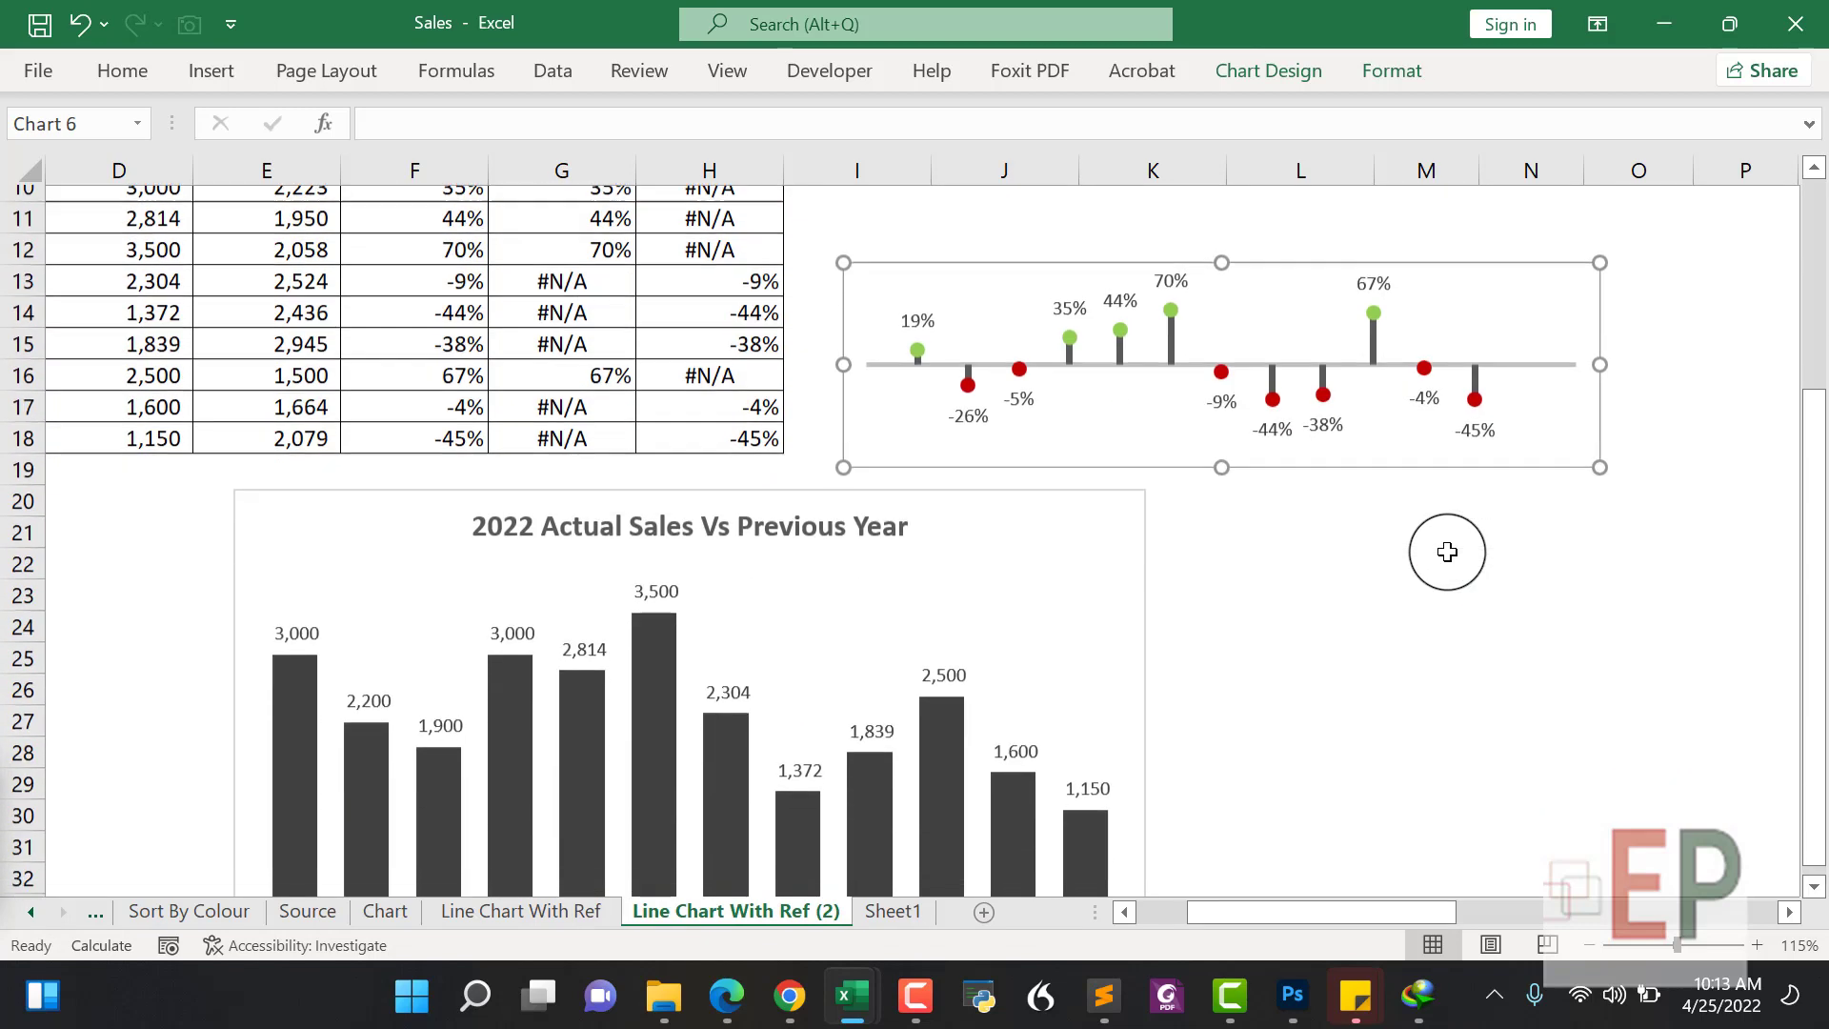
pyautogui.scroll(1, 1334, 552)
pyautogui.scroll(2, 1286, 540)
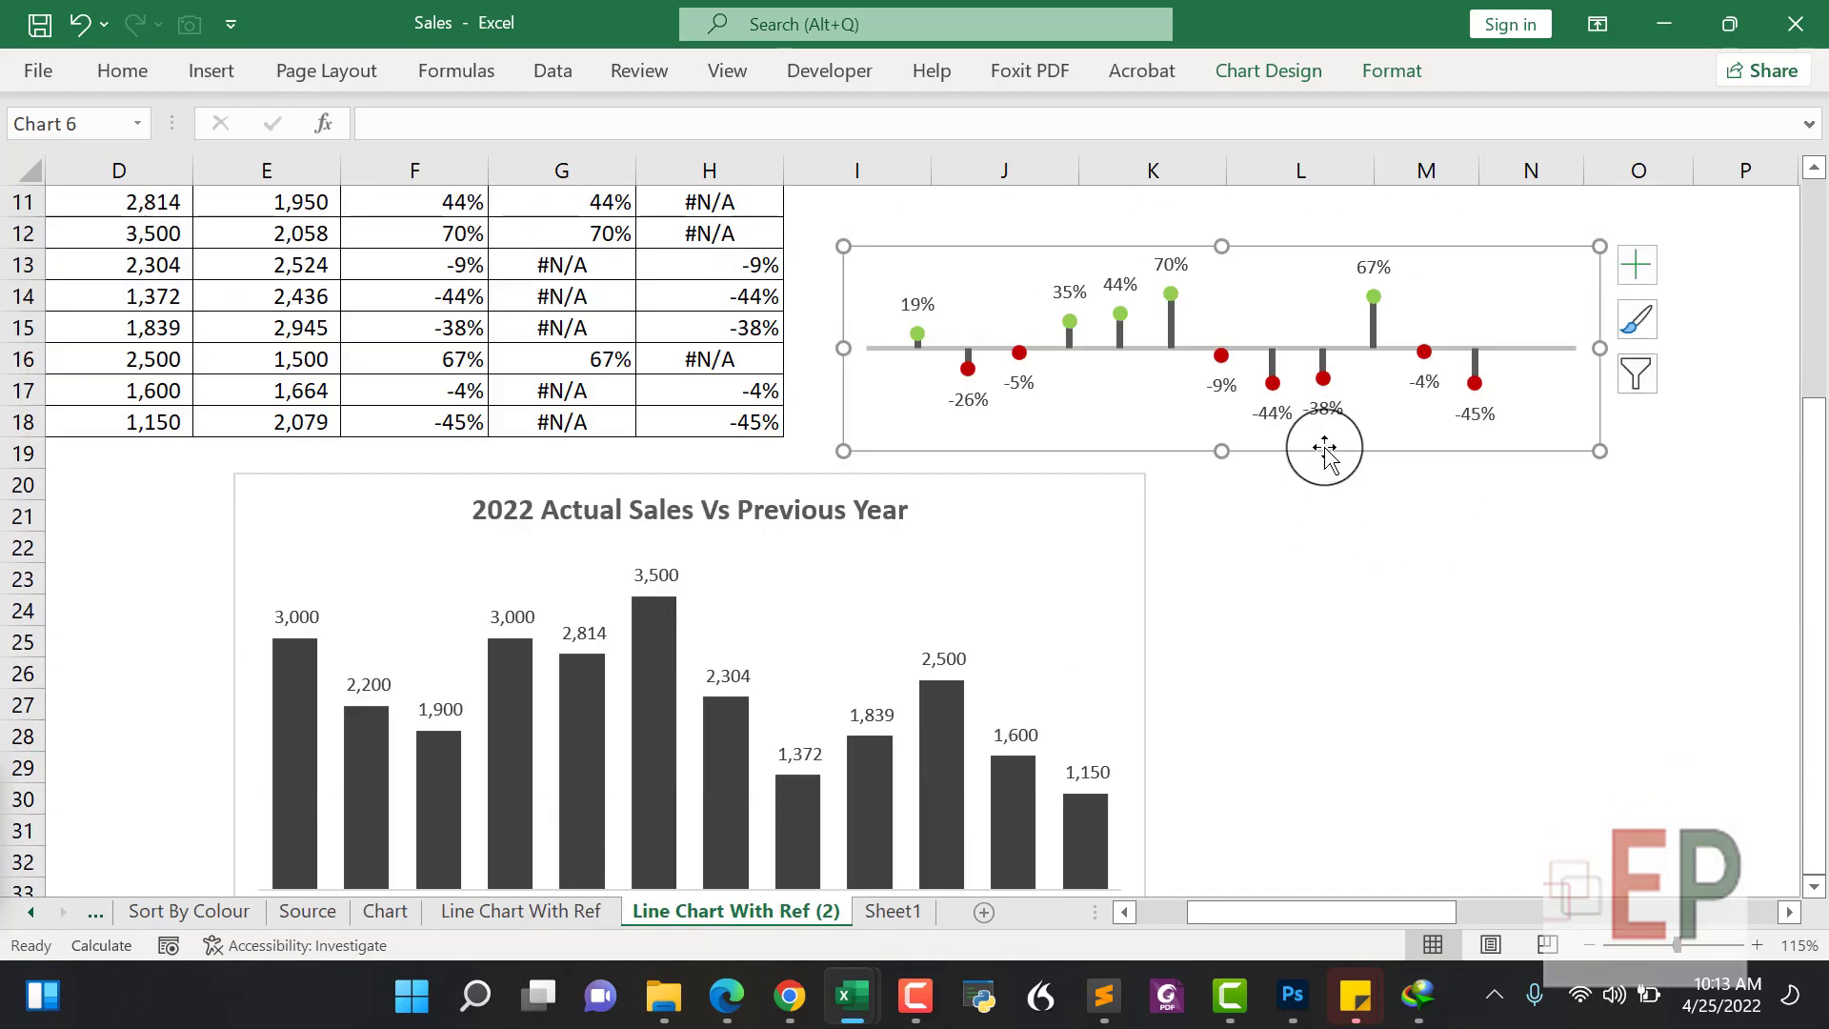
# Move the variance chart directly below the 2022 Actual Sales Vs Previous Year chart and widen it slightly beyond that chart's width
pyautogui.moveTo(1324, 451); pyautogui.dragTo(332, 787)
pyautogui.moveTo(987, 683); pyautogui.dragTo(1282, 679)
pyautogui.click(1134, 600)
pyautogui.click(1154, 634)
pyautogui.scroll(-1, 1164, 661)
pyautogui.scroll(-8, 1163, 661)
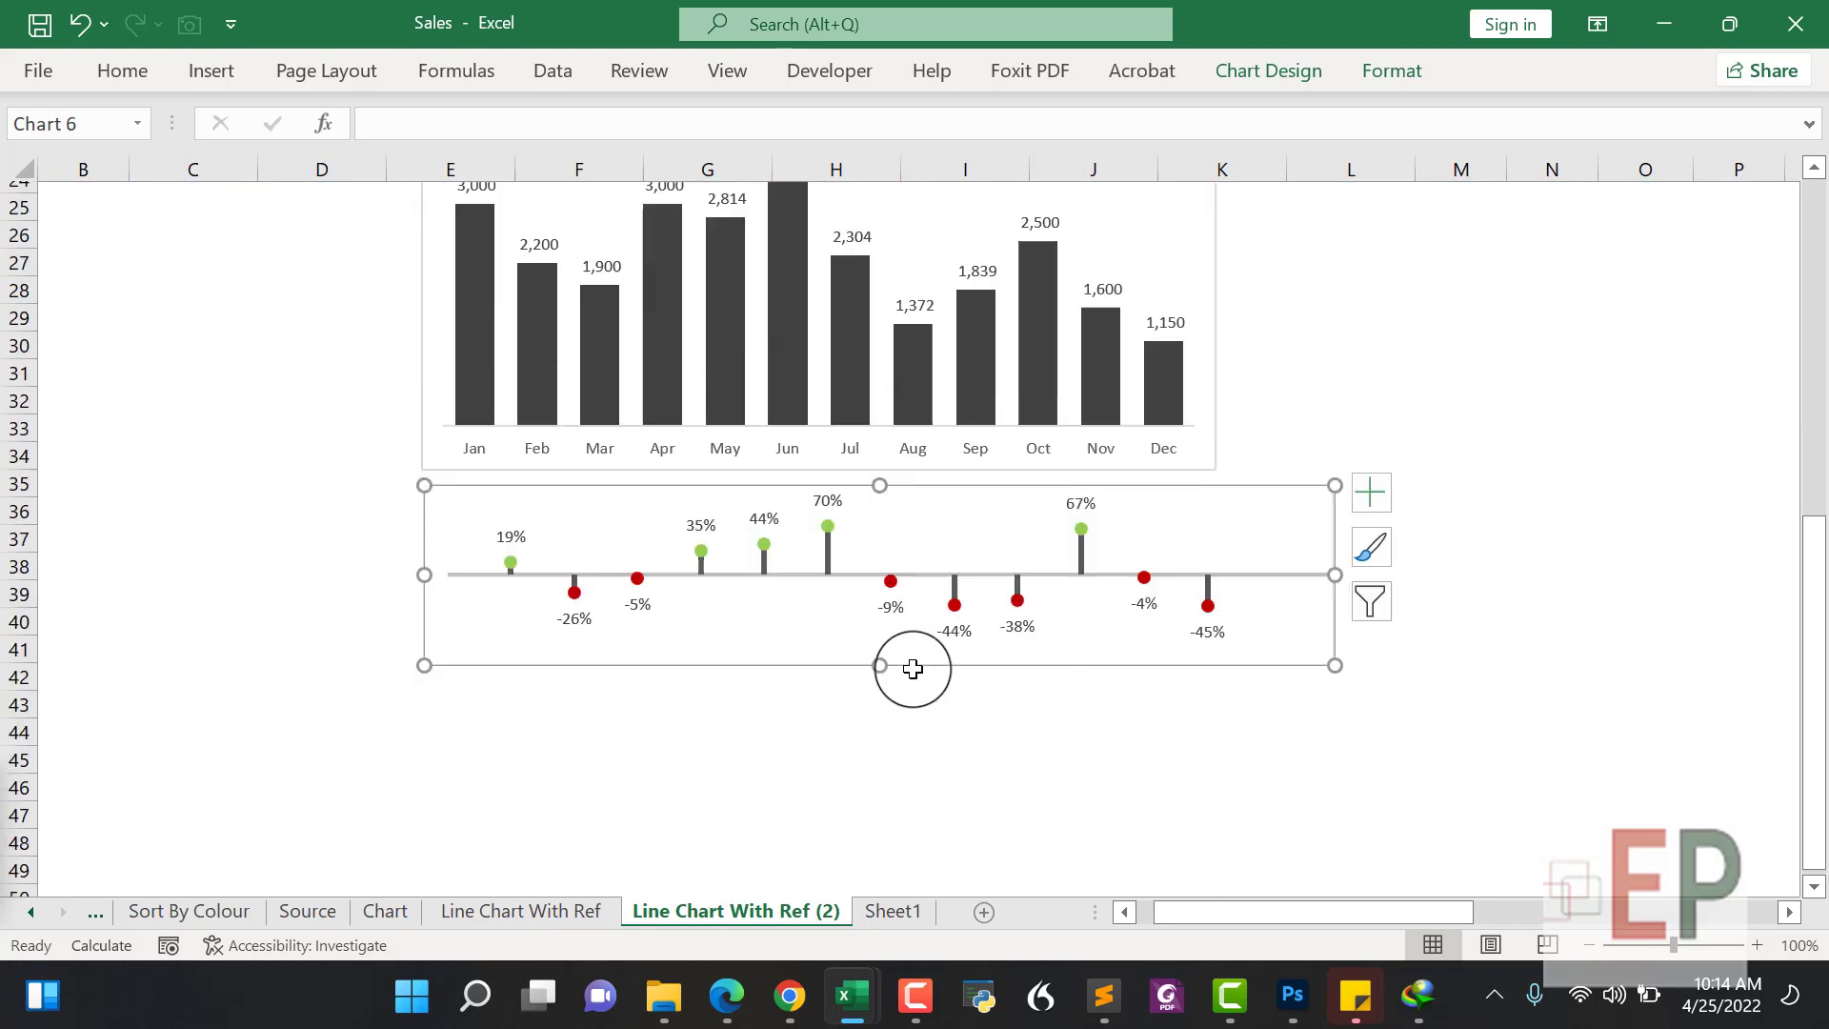
# Resize the variance chart and its plot area so the markers line up approximately under the monthly columns
pyautogui.click(1321, 546)
pyautogui.moveTo(890, 493); pyautogui.dragTo(888, 517)
pyautogui.moveTo(1333, 517); pyautogui.dragTo(1278, 517)
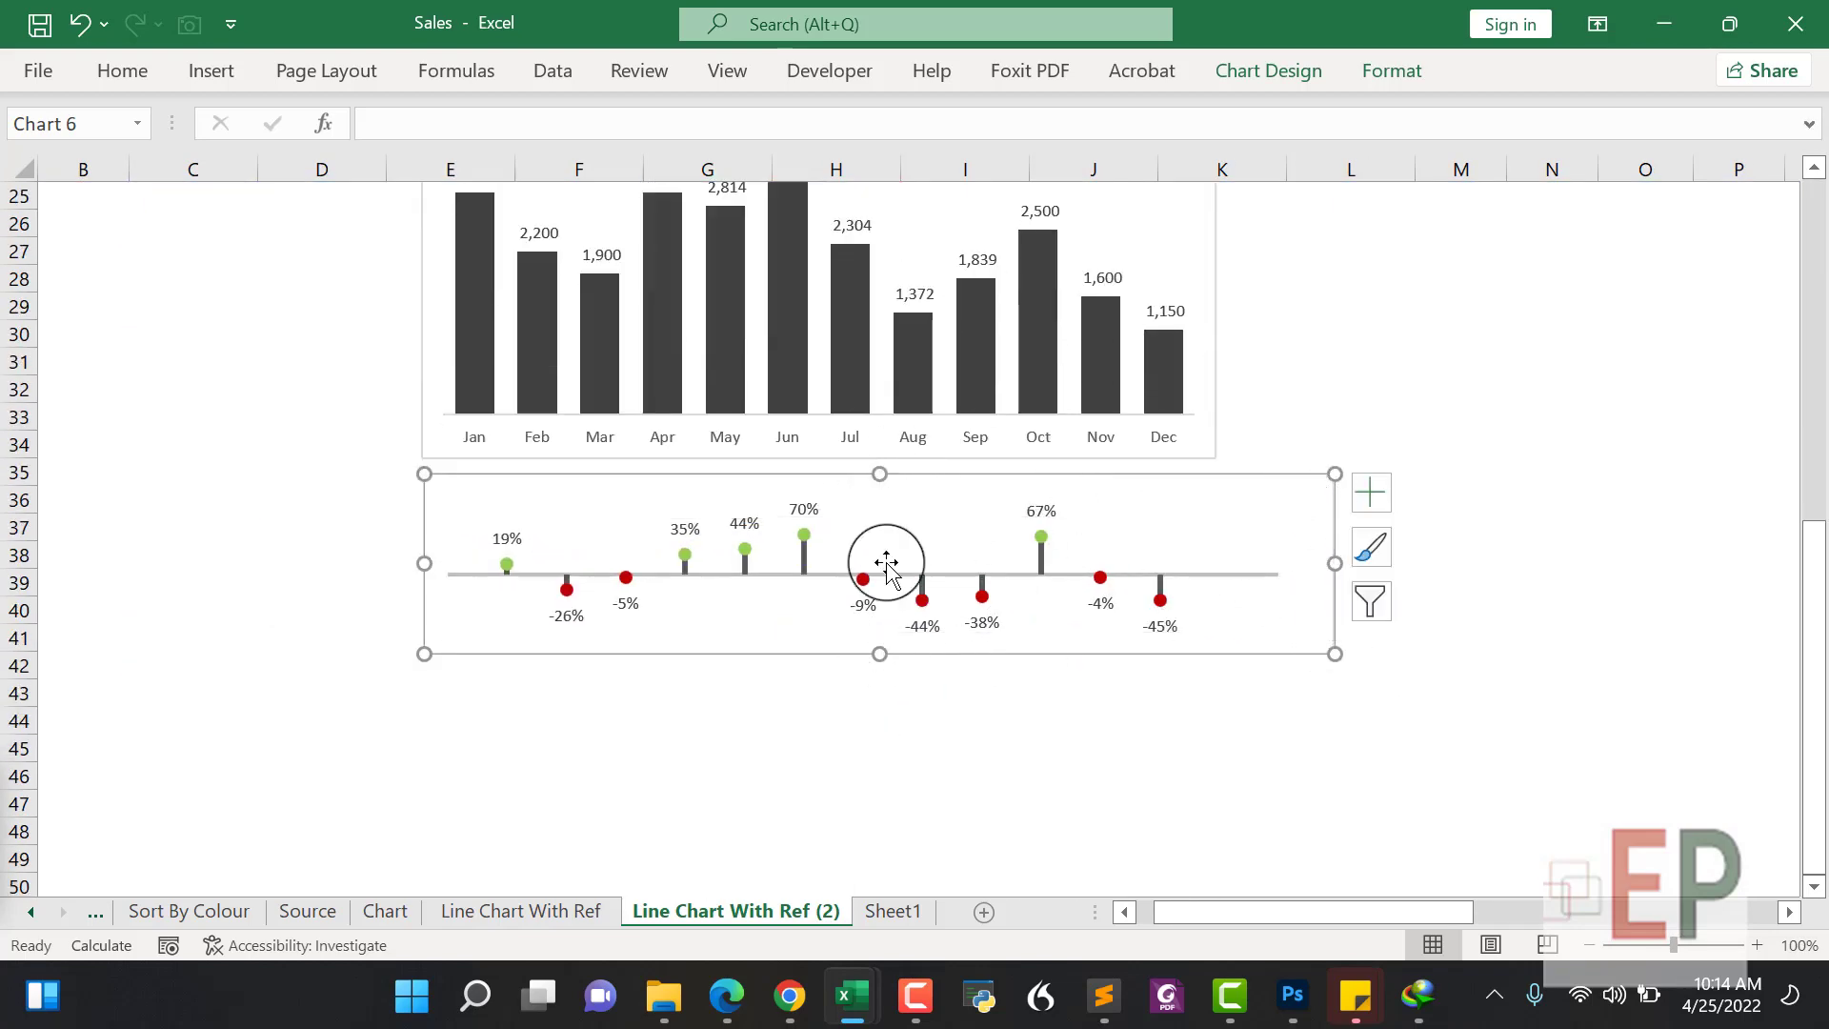
pyautogui.moveTo(863, 632); pyautogui.dragTo(867, 667)
pyautogui.moveTo(1334, 474); pyautogui.dragTo(1263, 453)
pyautogui.click(1193, 555)
pyautogui.click(1200, 553)
pyautogui.moveTo(1207, 575); pyautogui.dragTo(1335, 555)
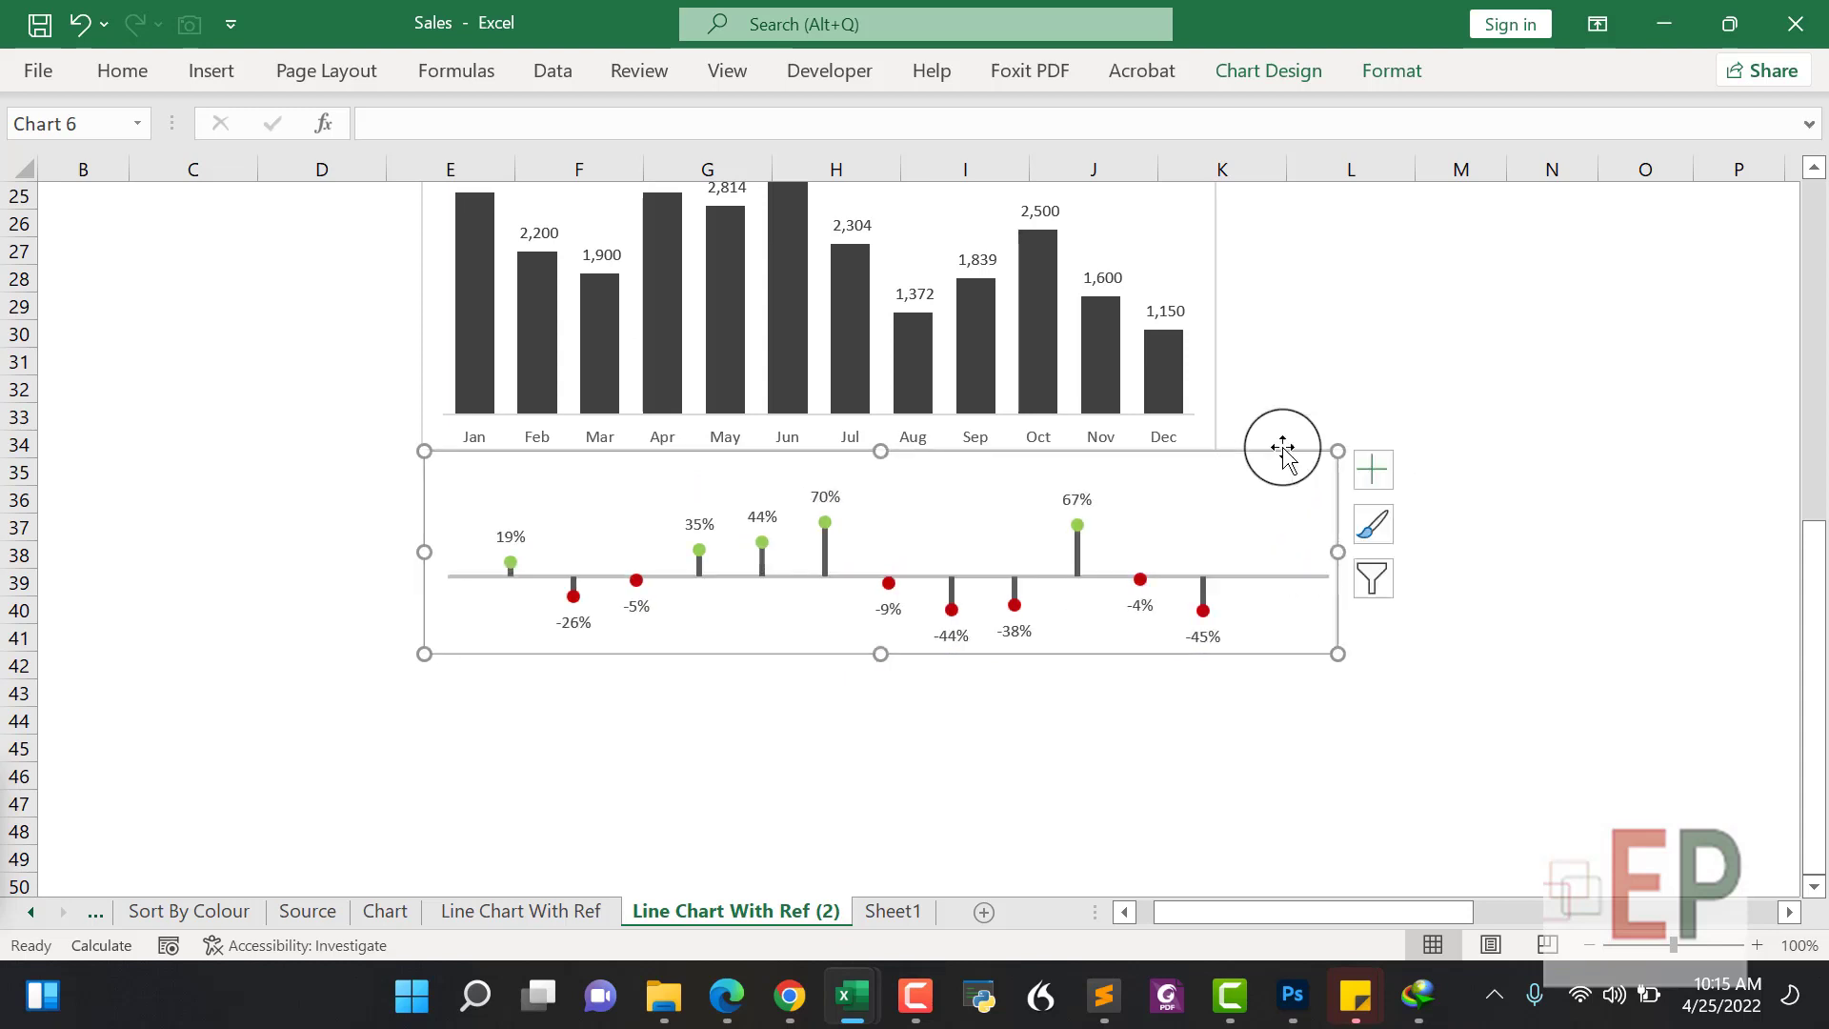
pyautogui.moveTo(1335, 451); pyautogui.dragTo(1329, 468)
pyautogui.click(1230, 581)
# Set the variance chart's chart area and plot area to no fill so the chart is transparent
pyautogui.rightClick(1277, 476)
pyautogui.click(1334, 886)
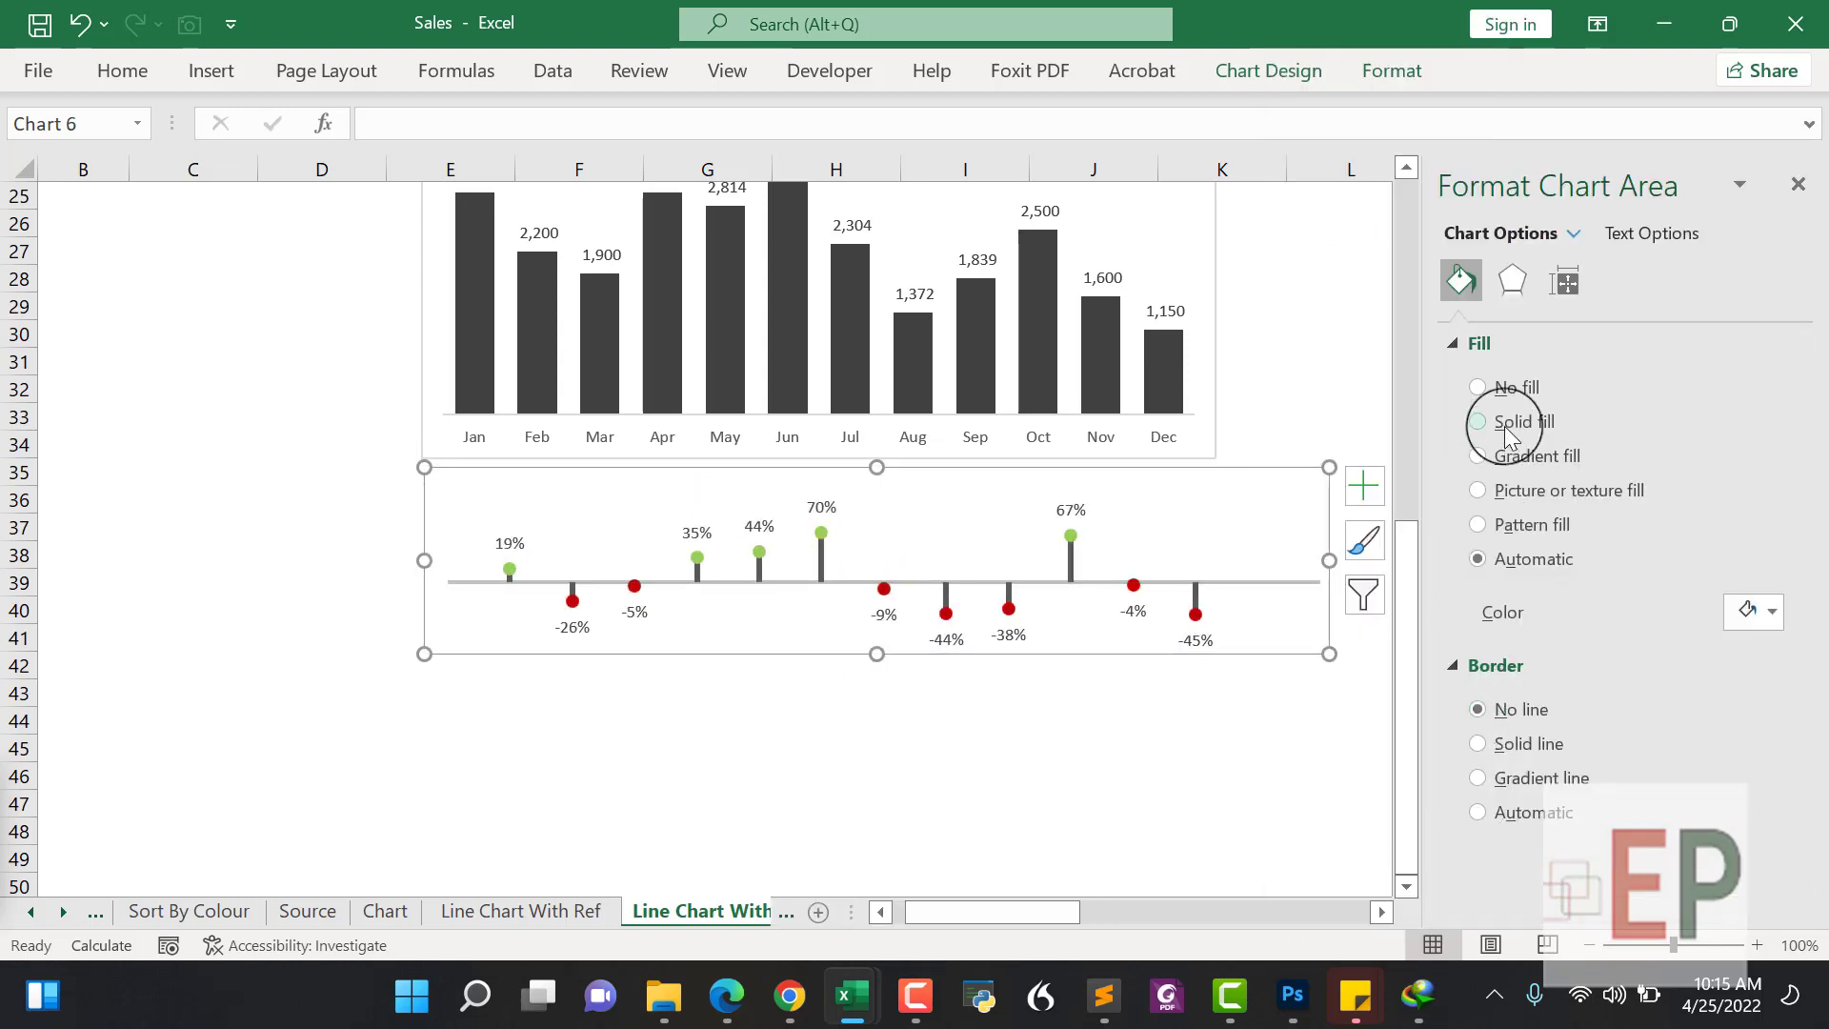
pyautogui.click(1505, 429)
pyautogui.hotkey('ctrl', 'z')
pyautogui.click(972, 559)
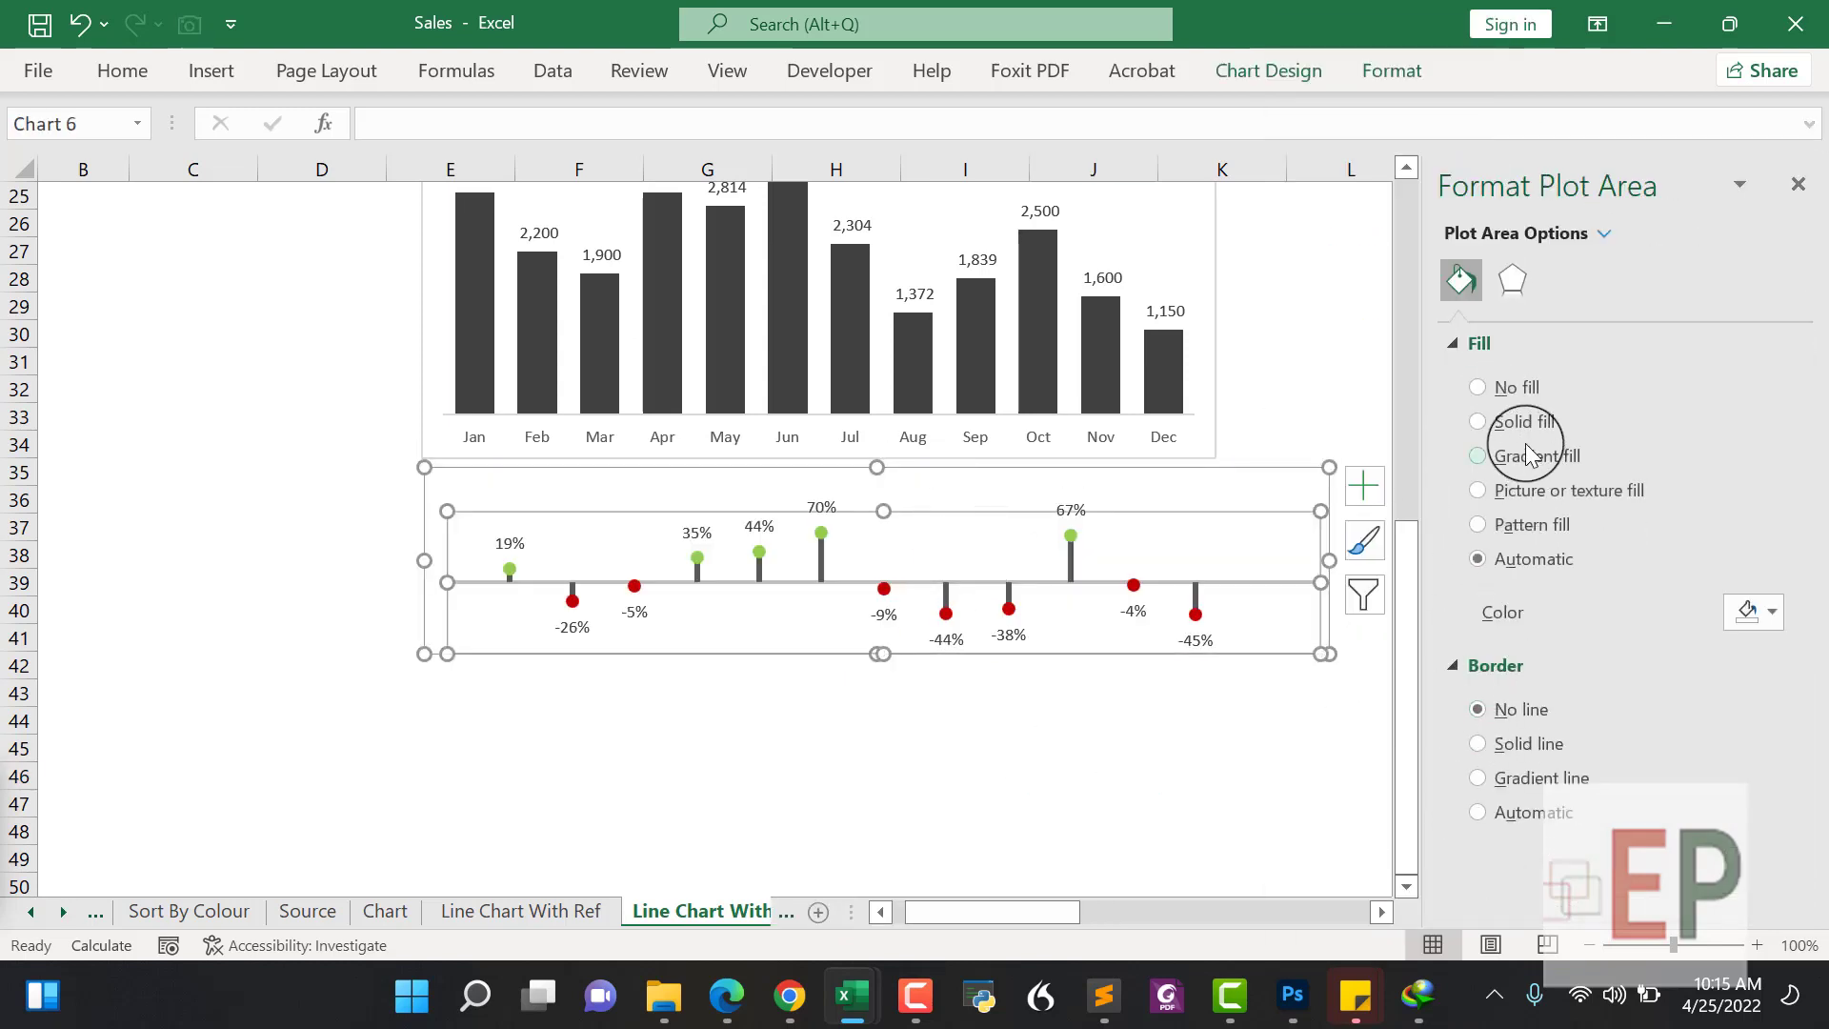
pyautogui.click(1508, 389)
# Test the transparent variance chart over the columns, and reposition it so it overlaps only the month labels at the column chart's base
pyautogui.moveTo(765, 648); pyautogui.dragTo(727, 425)
pyautogui.scroll(1, 753, 571)
pyautogui.click(786, 713)
pyautogui.scroll(1, 768, 758)
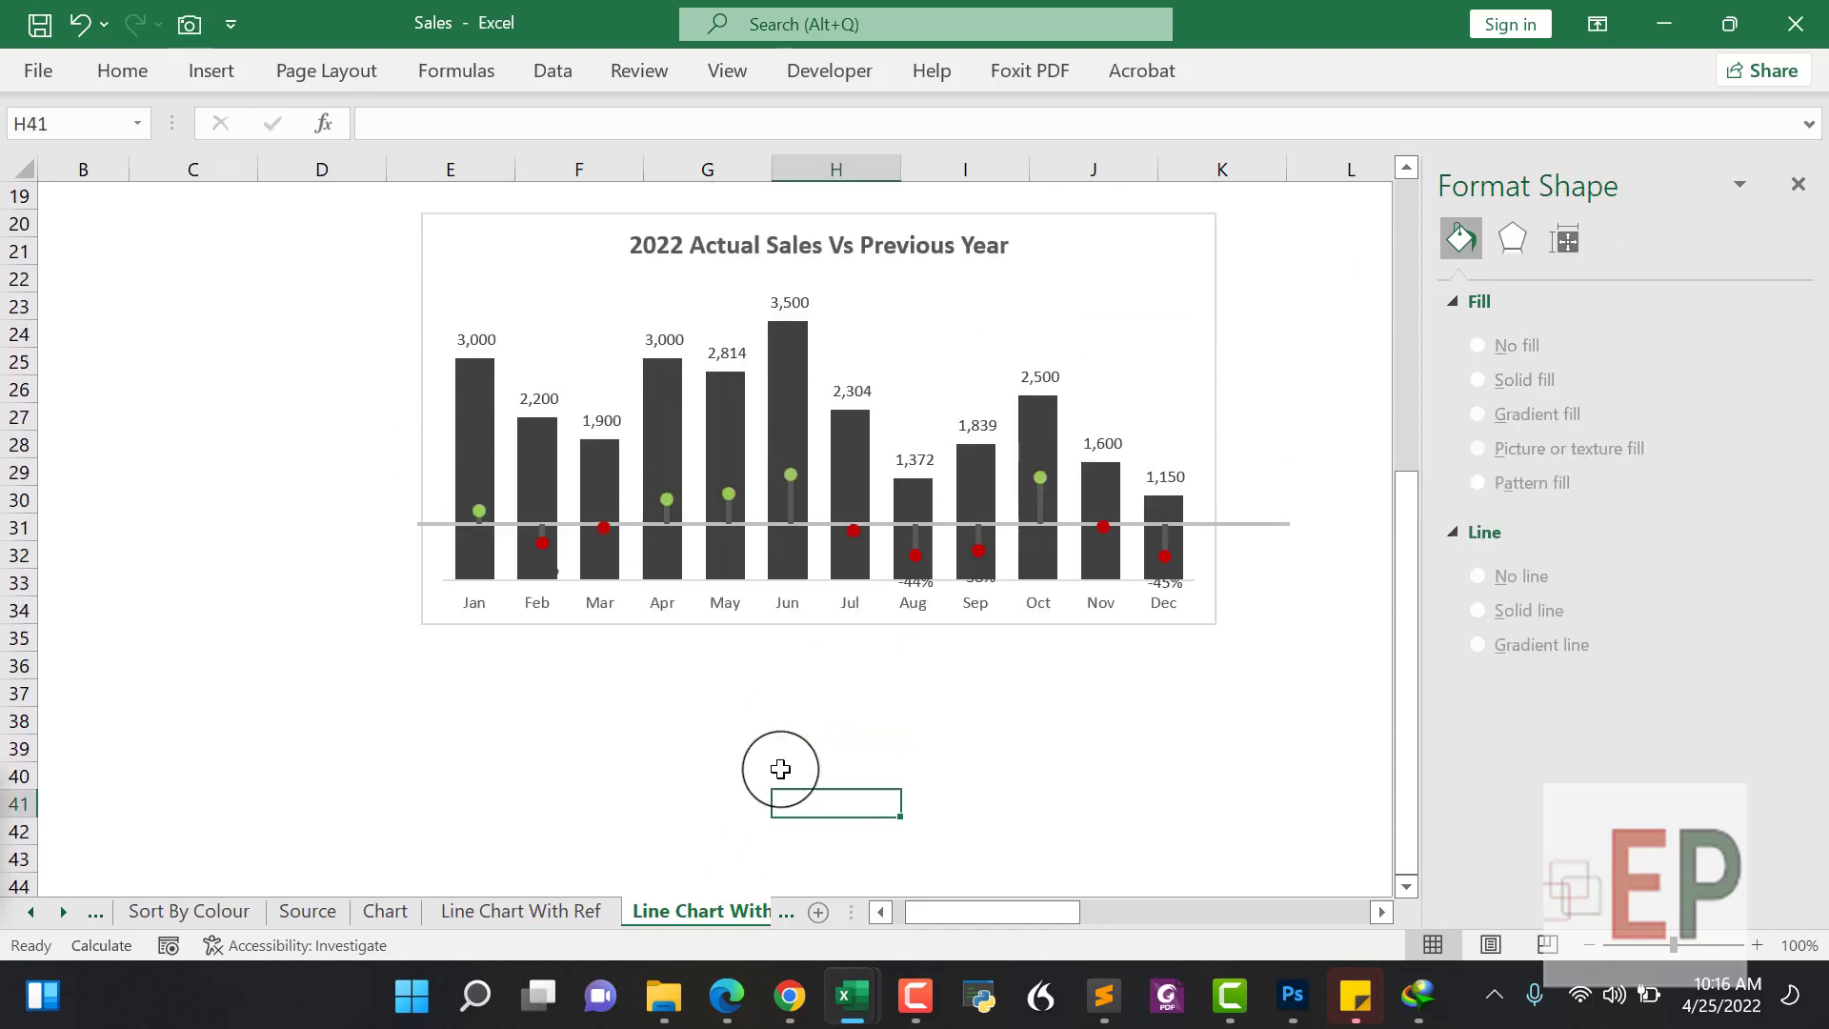
pyautogui.click(1239, 526)
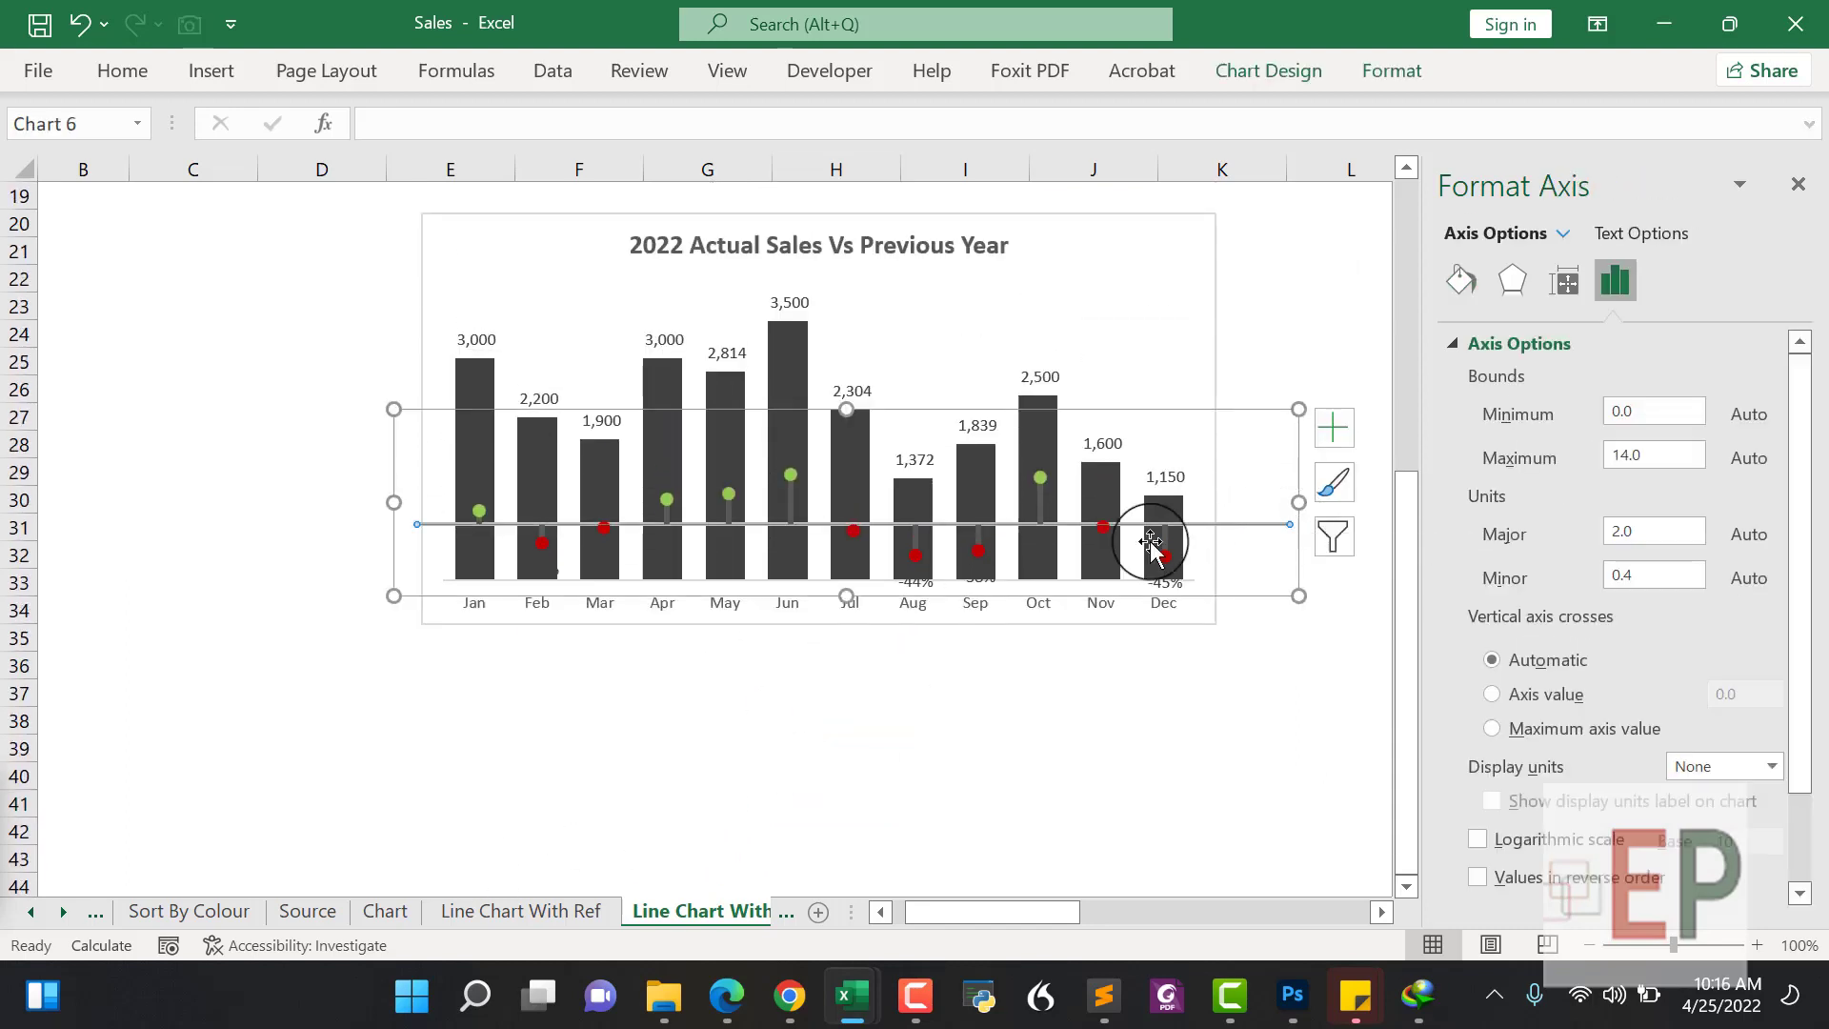
pyautogui.click(827, 735)
pyautogui.click(896, 526)
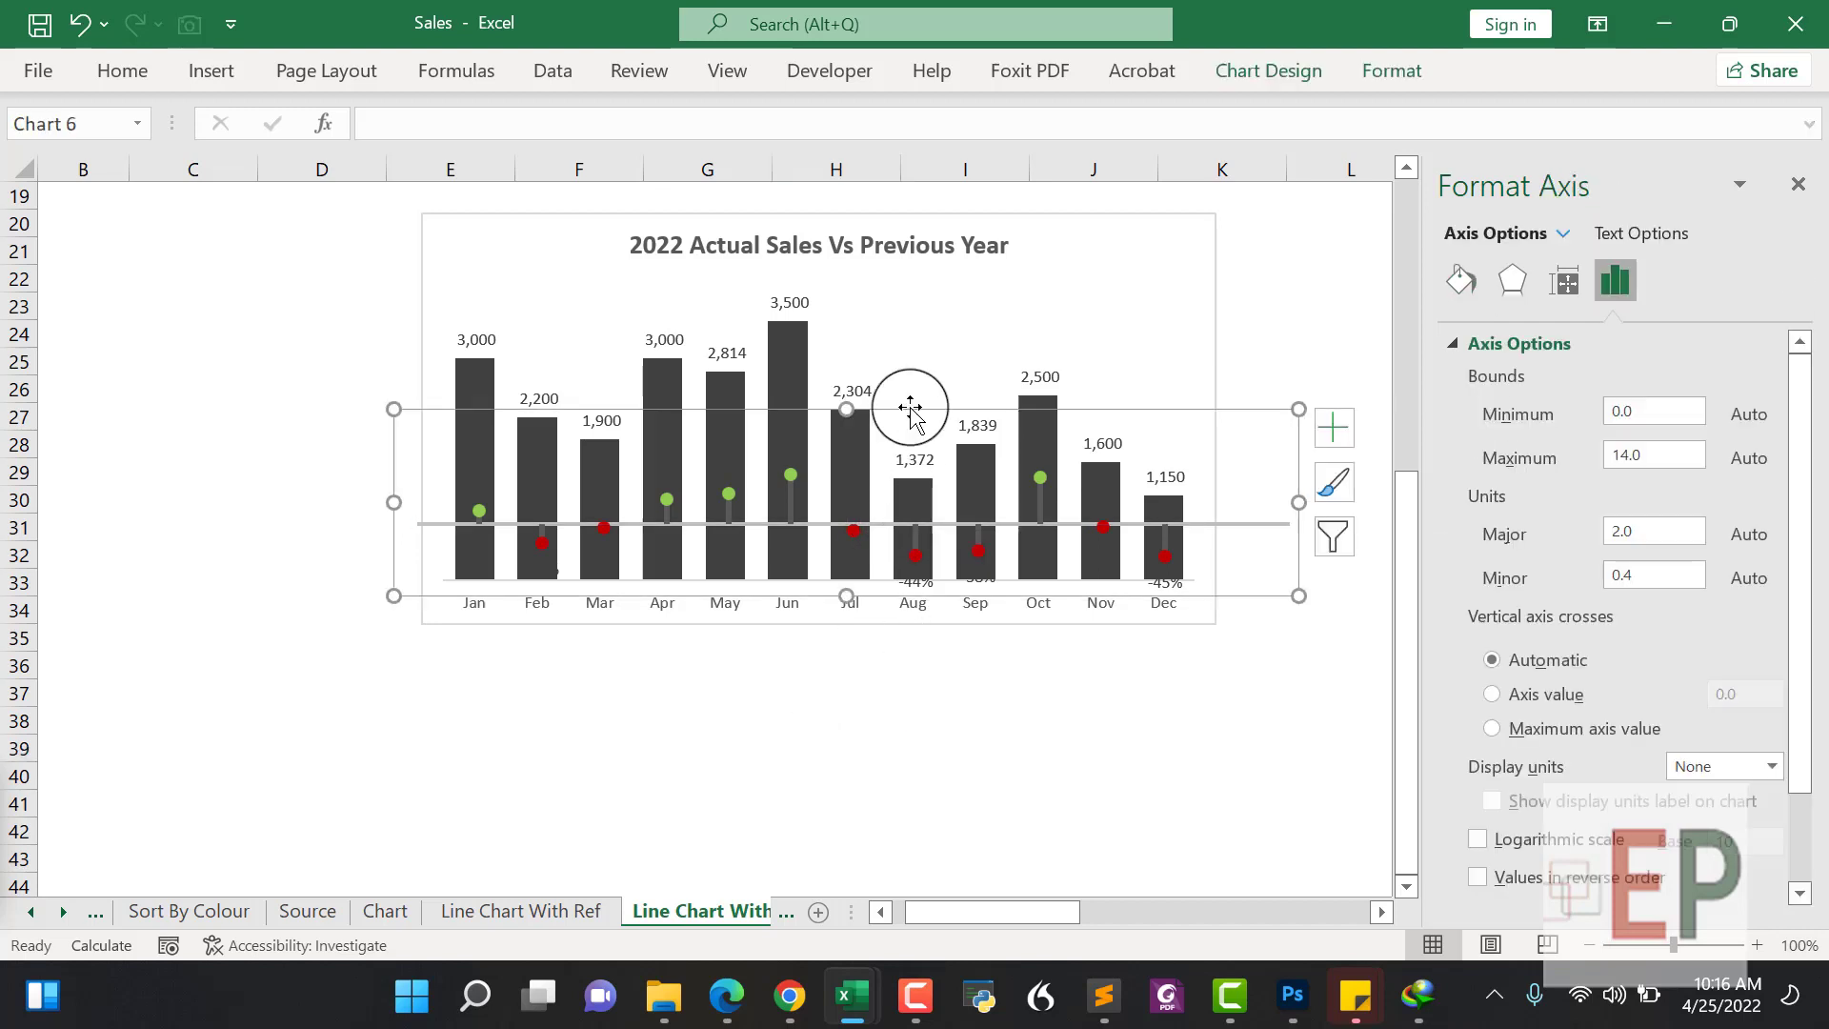
pyautogui.moveTo(910, 407); pyautogui.dragTo(903, 556)
# Remove the border line around the 2022 Actual Sales Vs Previous Year column chart
pyautogui.click(1315, 425)
pyautogui.click(1124, 371)
pyautogui.click(1479, 708)
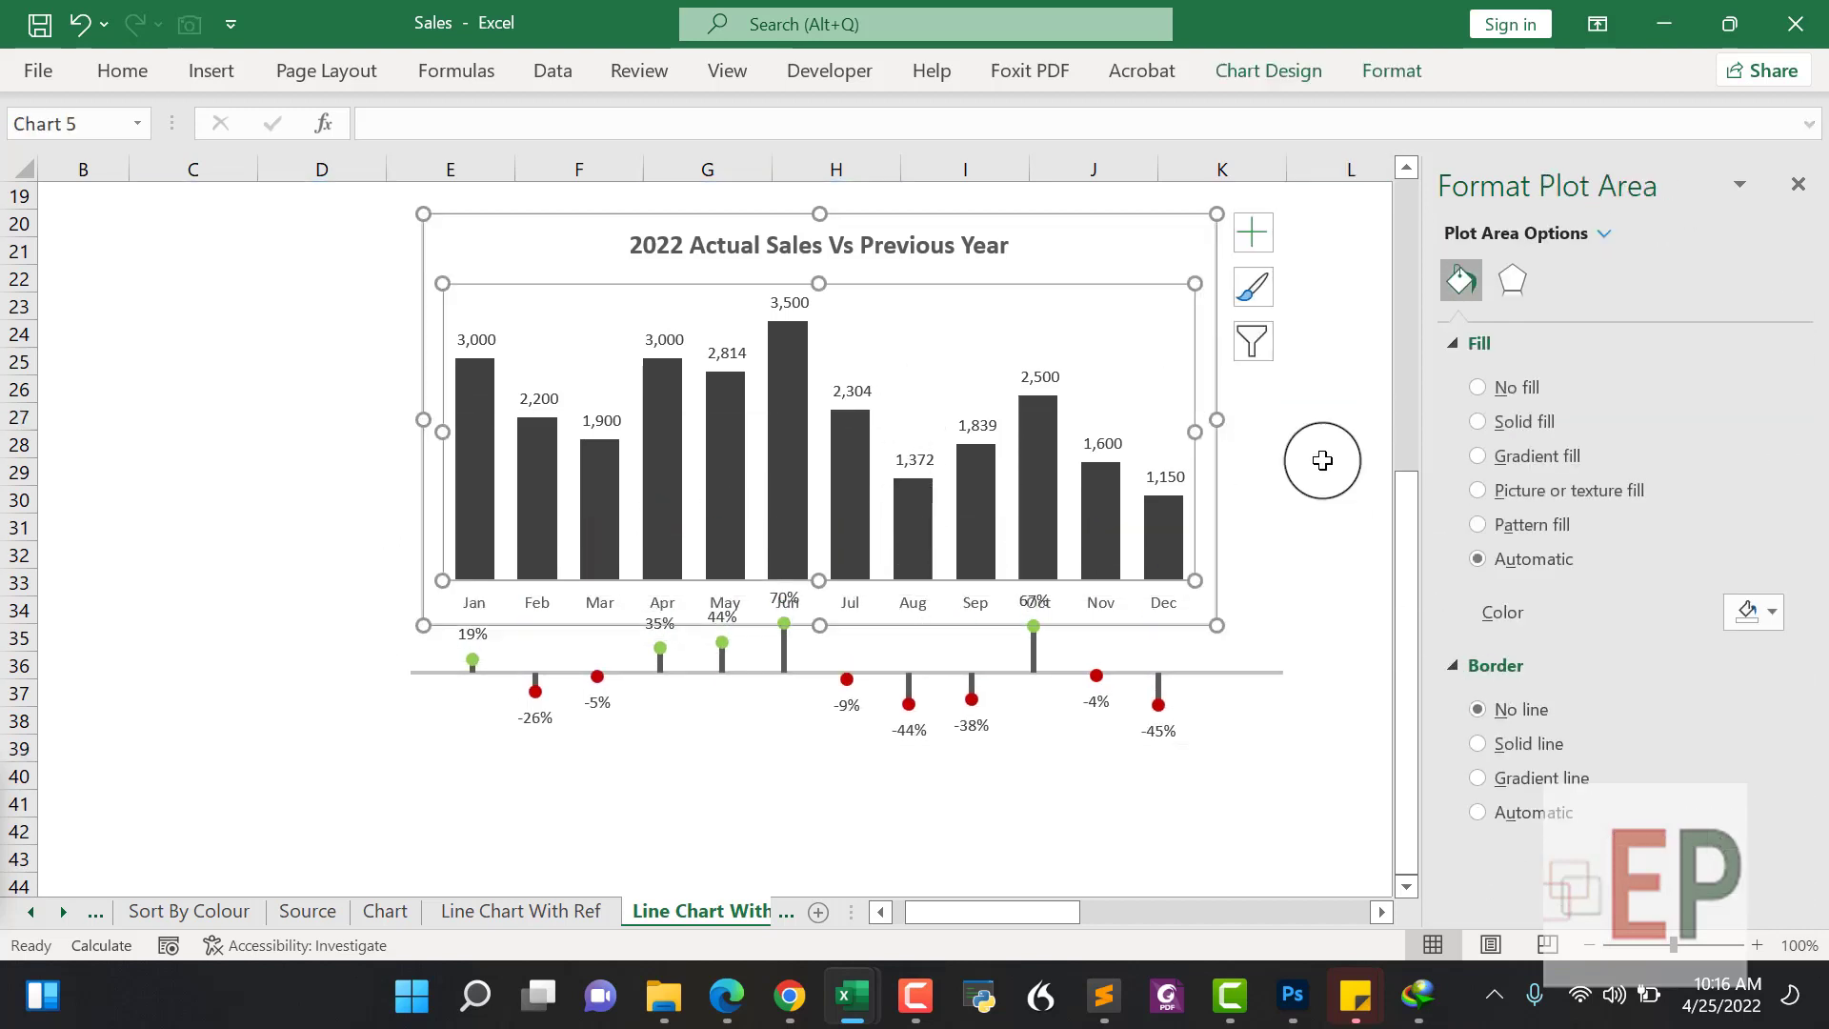
pyautogui.click(1323, 460)
pyautogui.click(1208, 465)
pyautogui.click(1493, 710)
# Try to narrow the variance chart's plot area by pulling in its right edge
pyautogui.click(1311, 740)
pyautogui.click(1219, 720)
pyautogui.moveTo(1283, 674); pyautogui.dragTo(1254, 676)
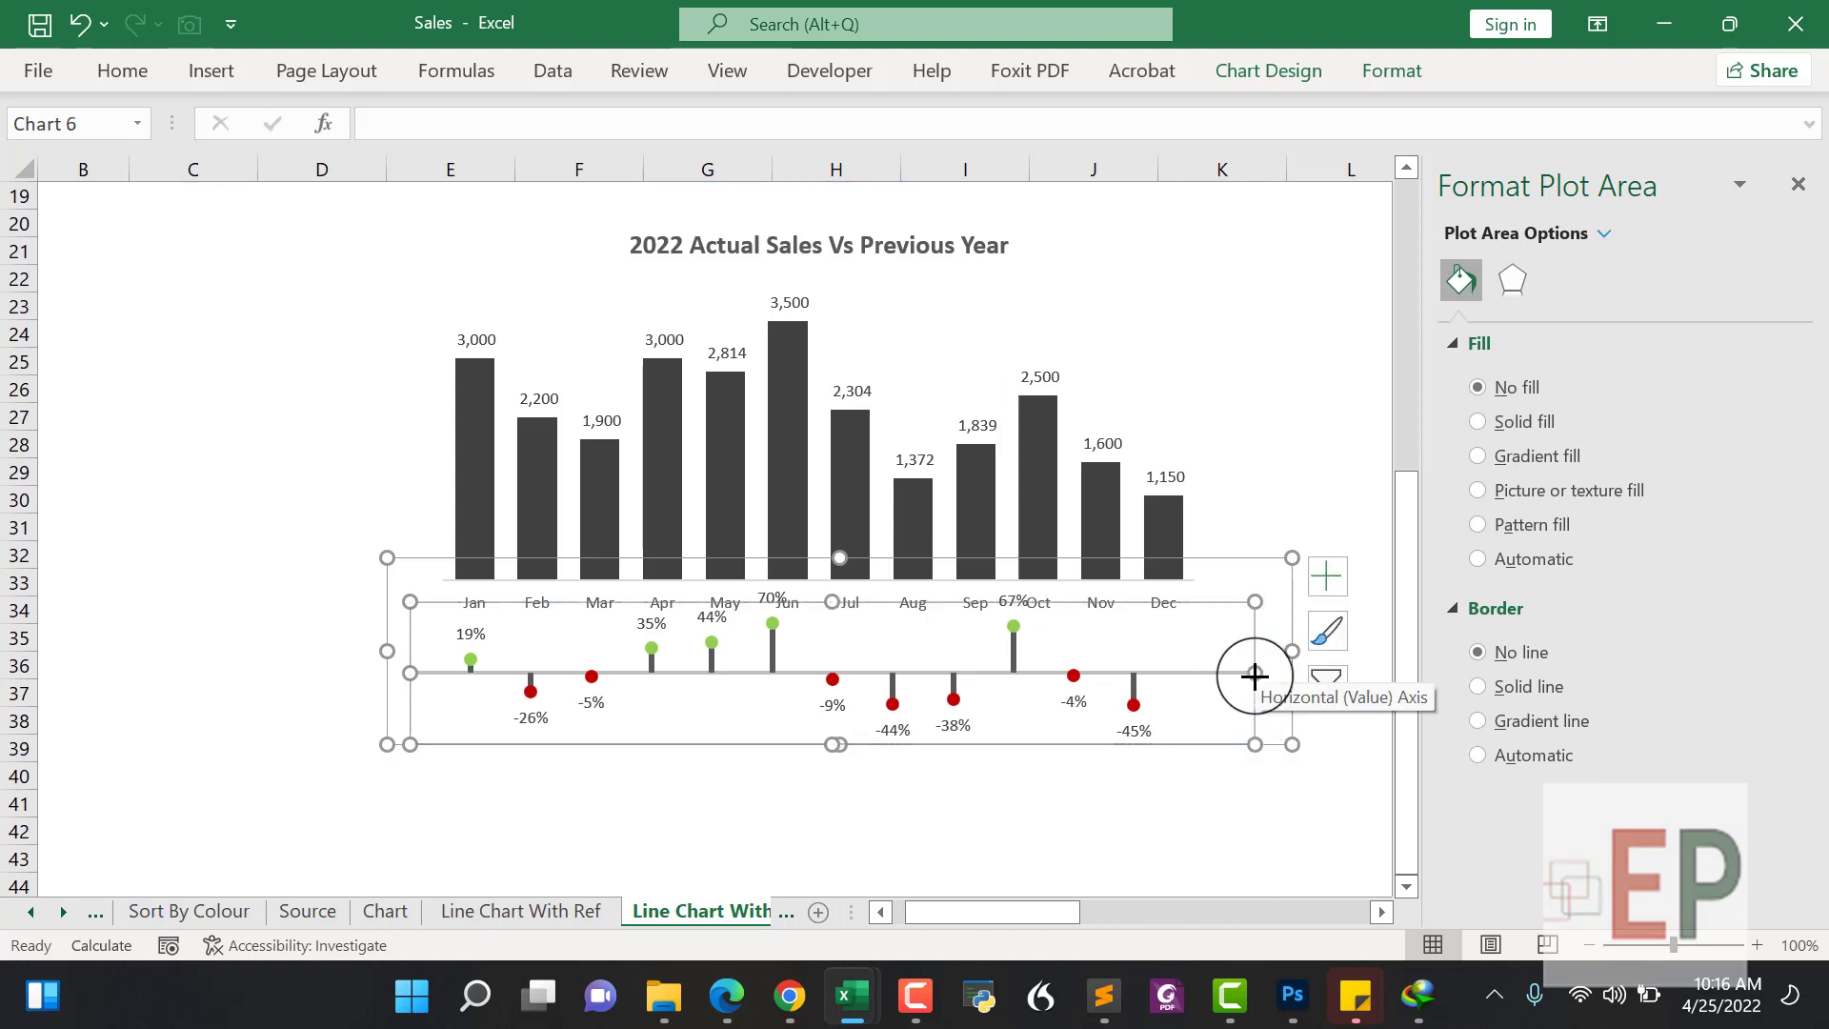
pyautogui.click(1192, 800)
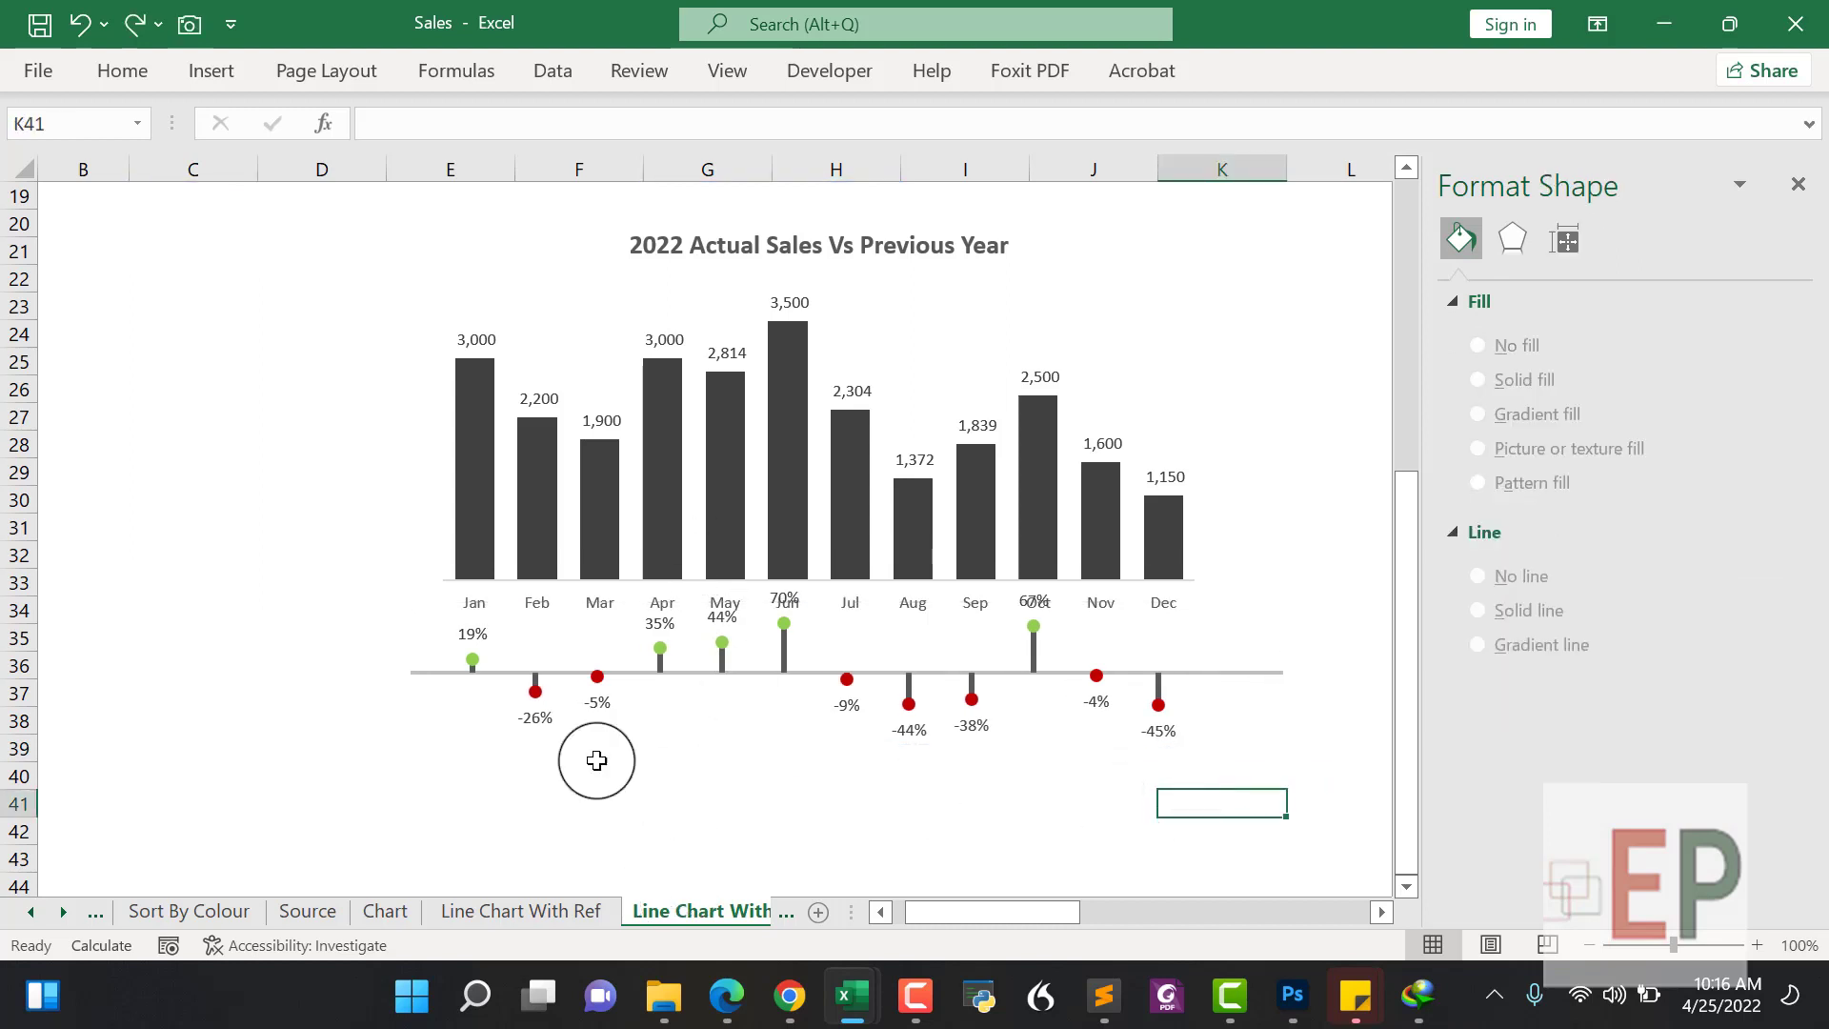
# Move the variance chart slightly down so its labels clear the month names and its markers sit under the columns, and deselect it
pyautogui.click(810, 670)
pyautogui.moveTo(858, 744); pyautogui.dragTo(863, 778)
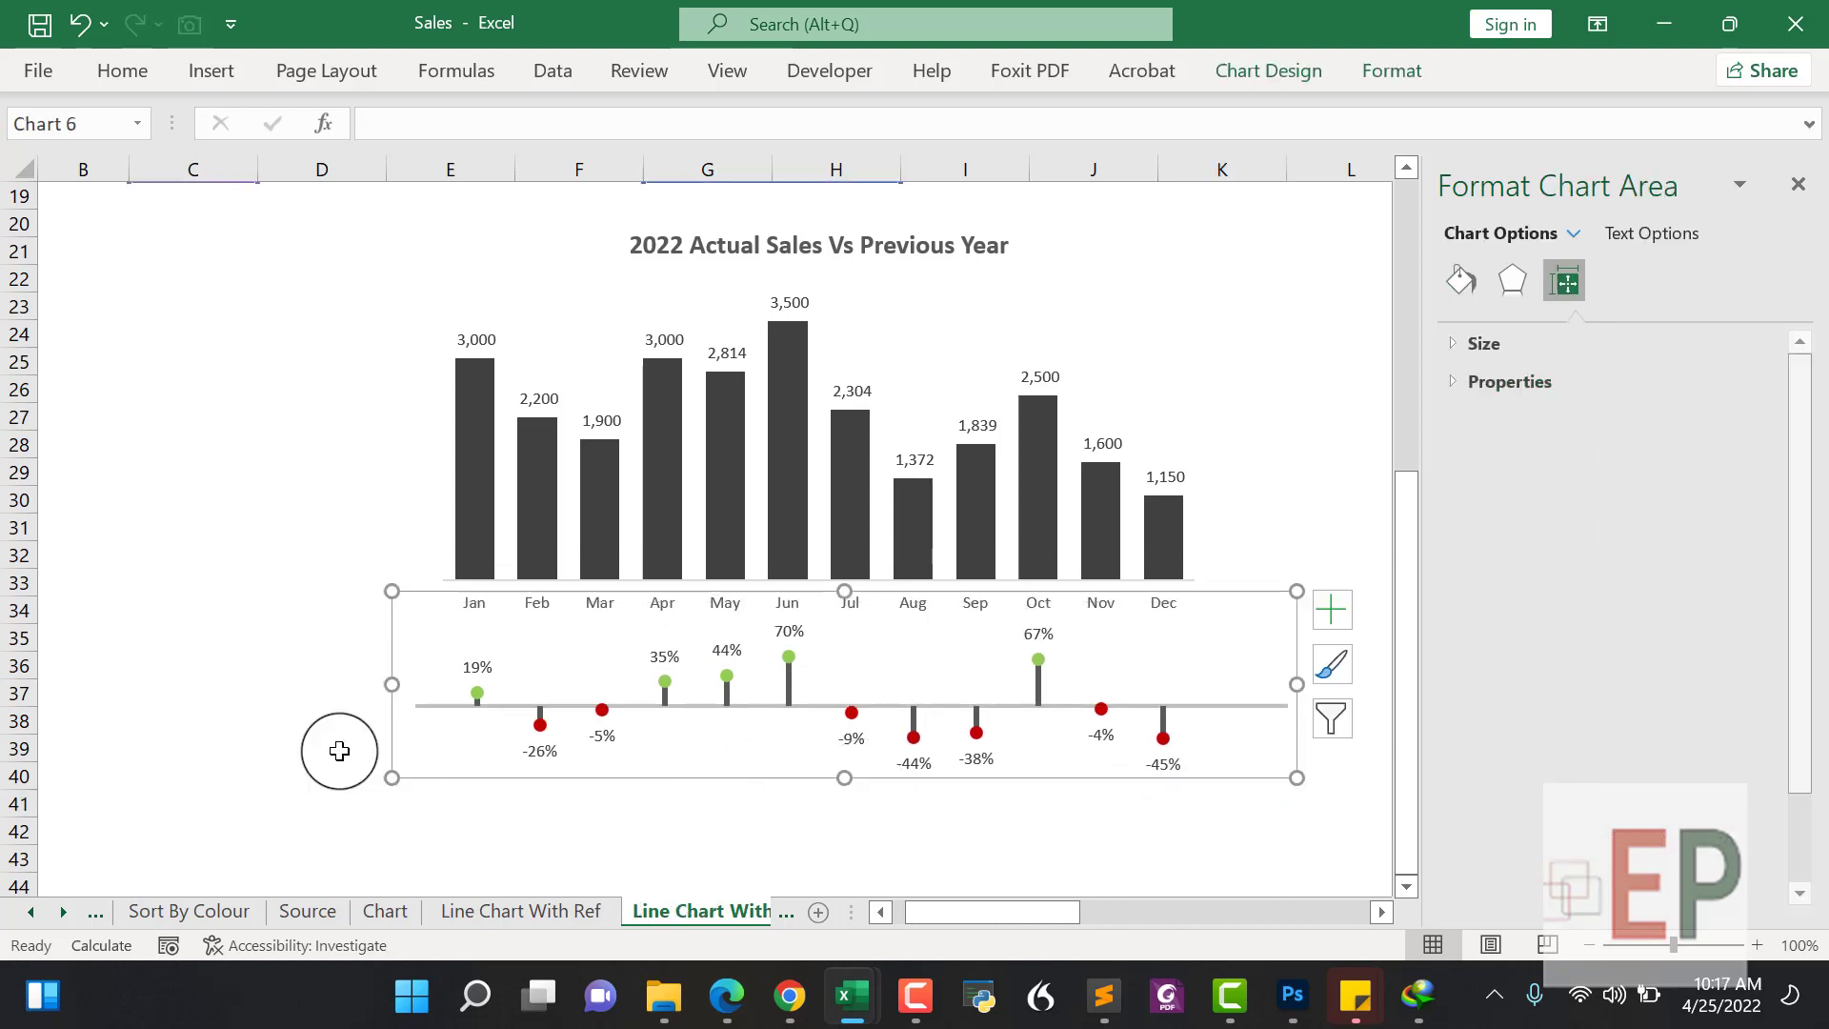
pyautogui.click(310, 726)
pyautogui.click(254, 520)
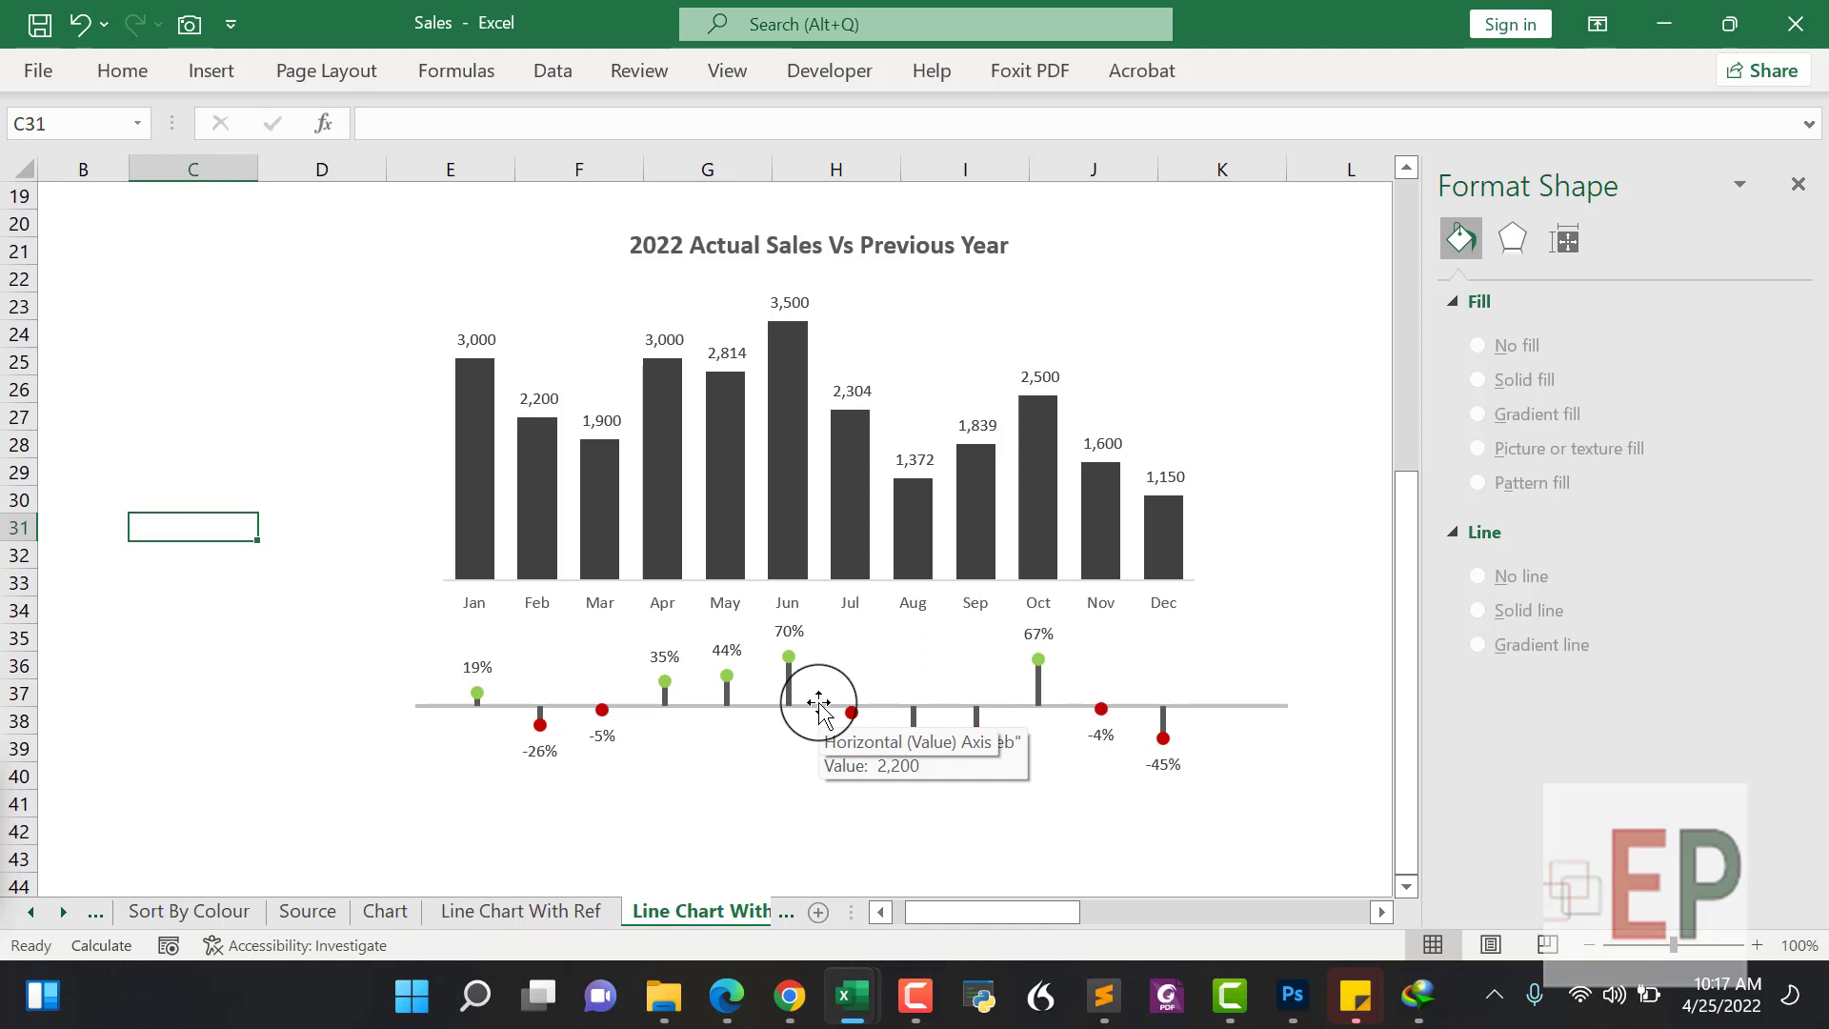
pyautogui.click(315, 805)
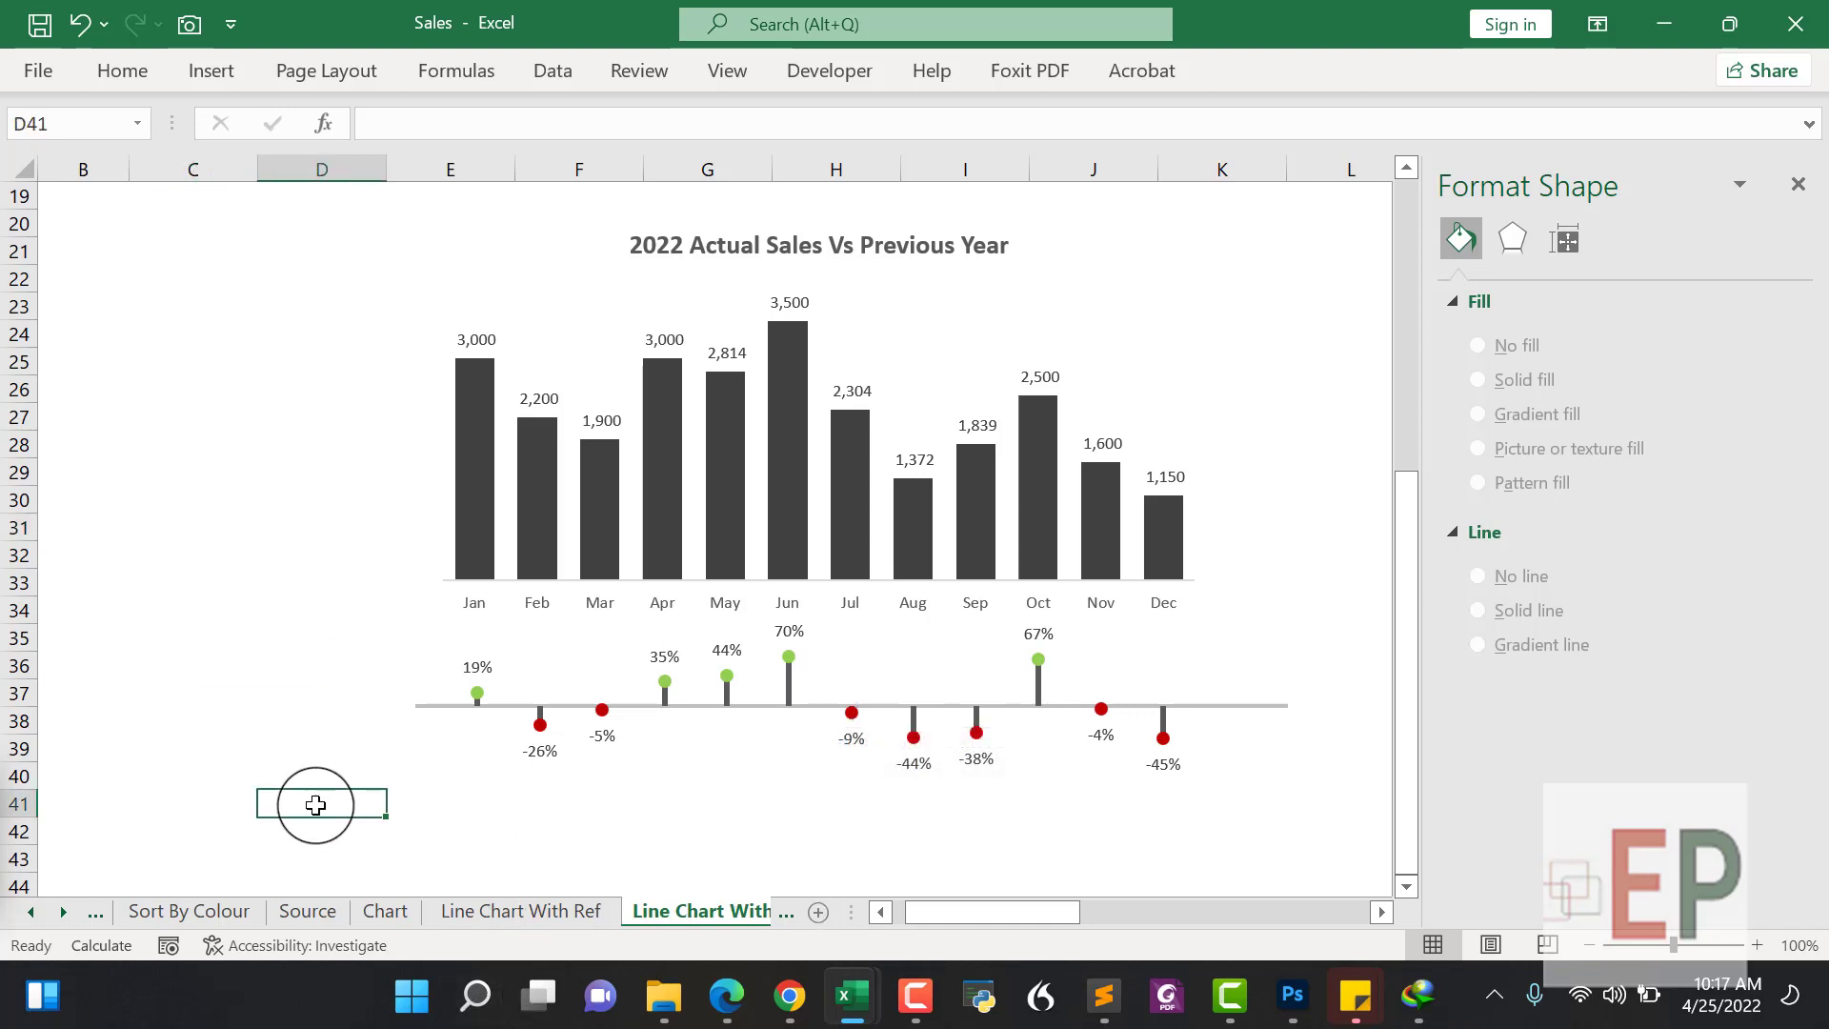